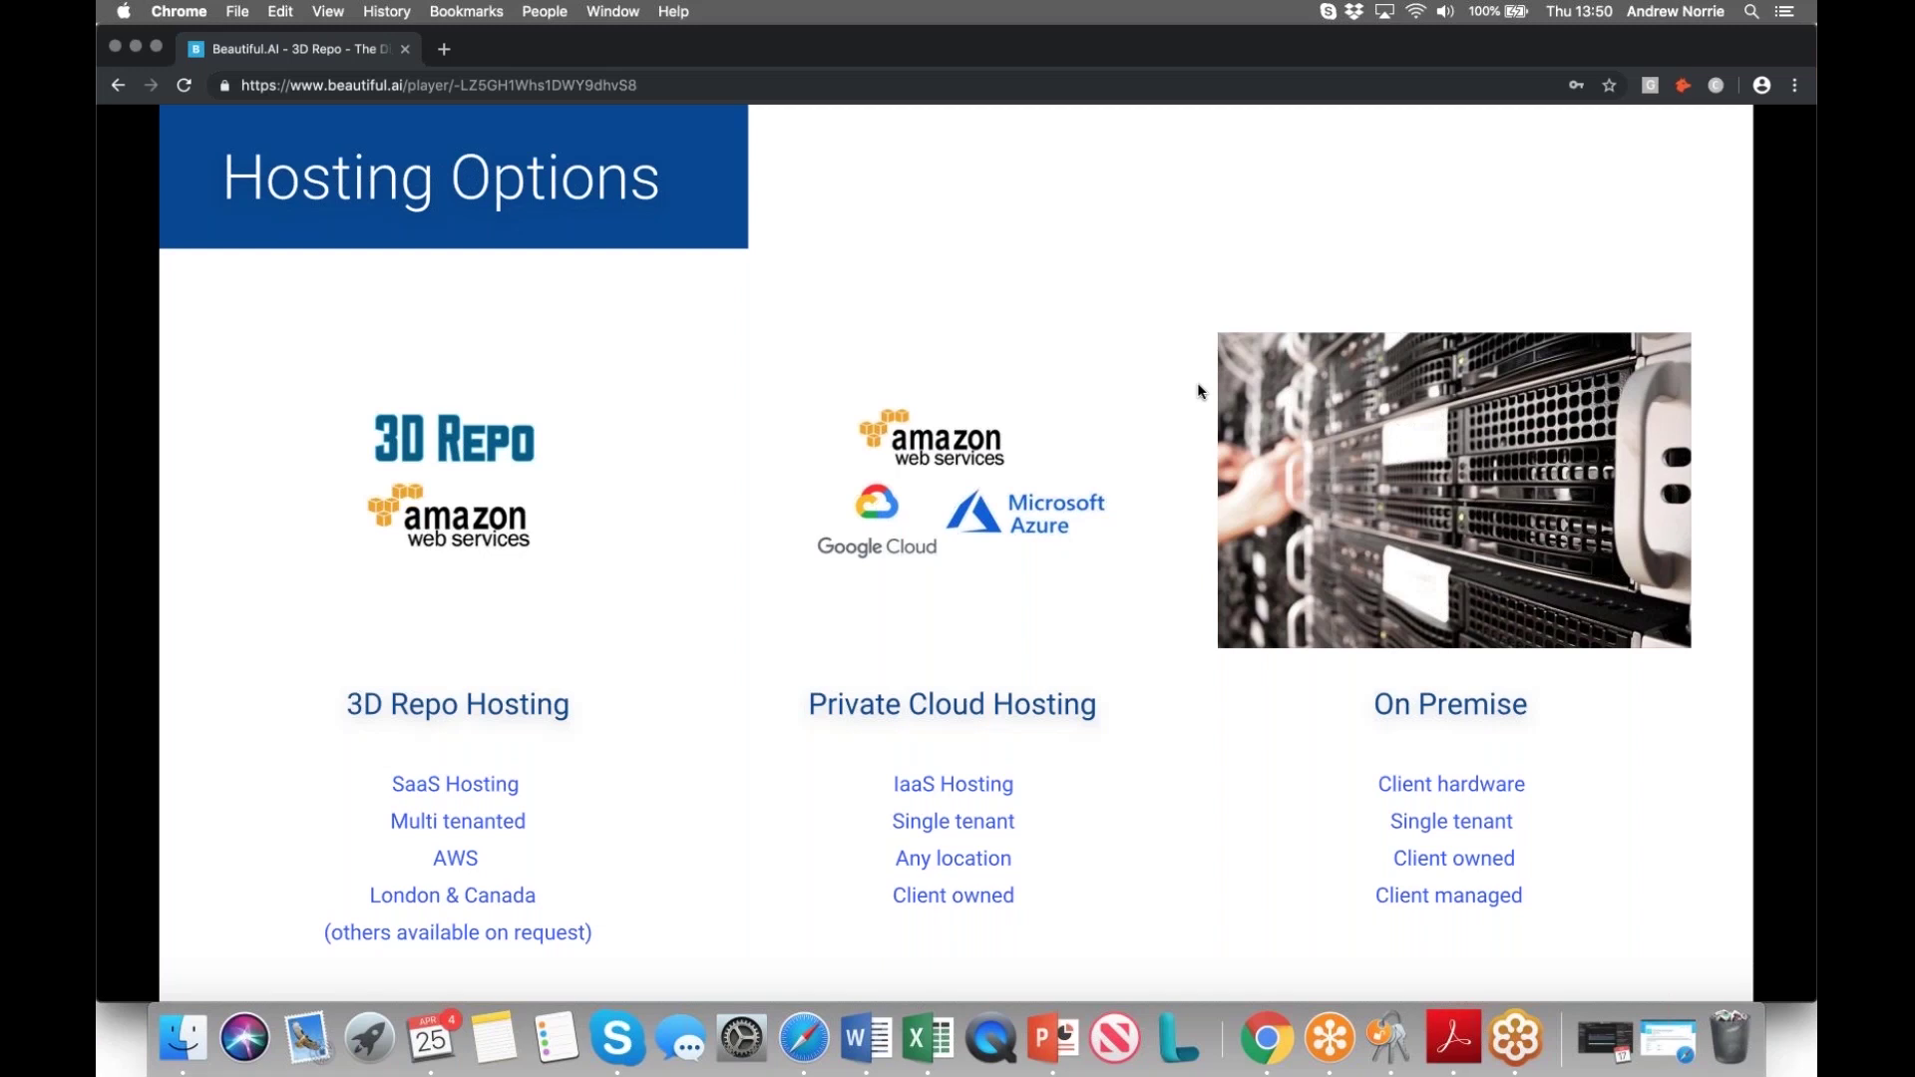
# Advance the presentation from the hosting options to the Summary slide
pyautogui.press('Right')
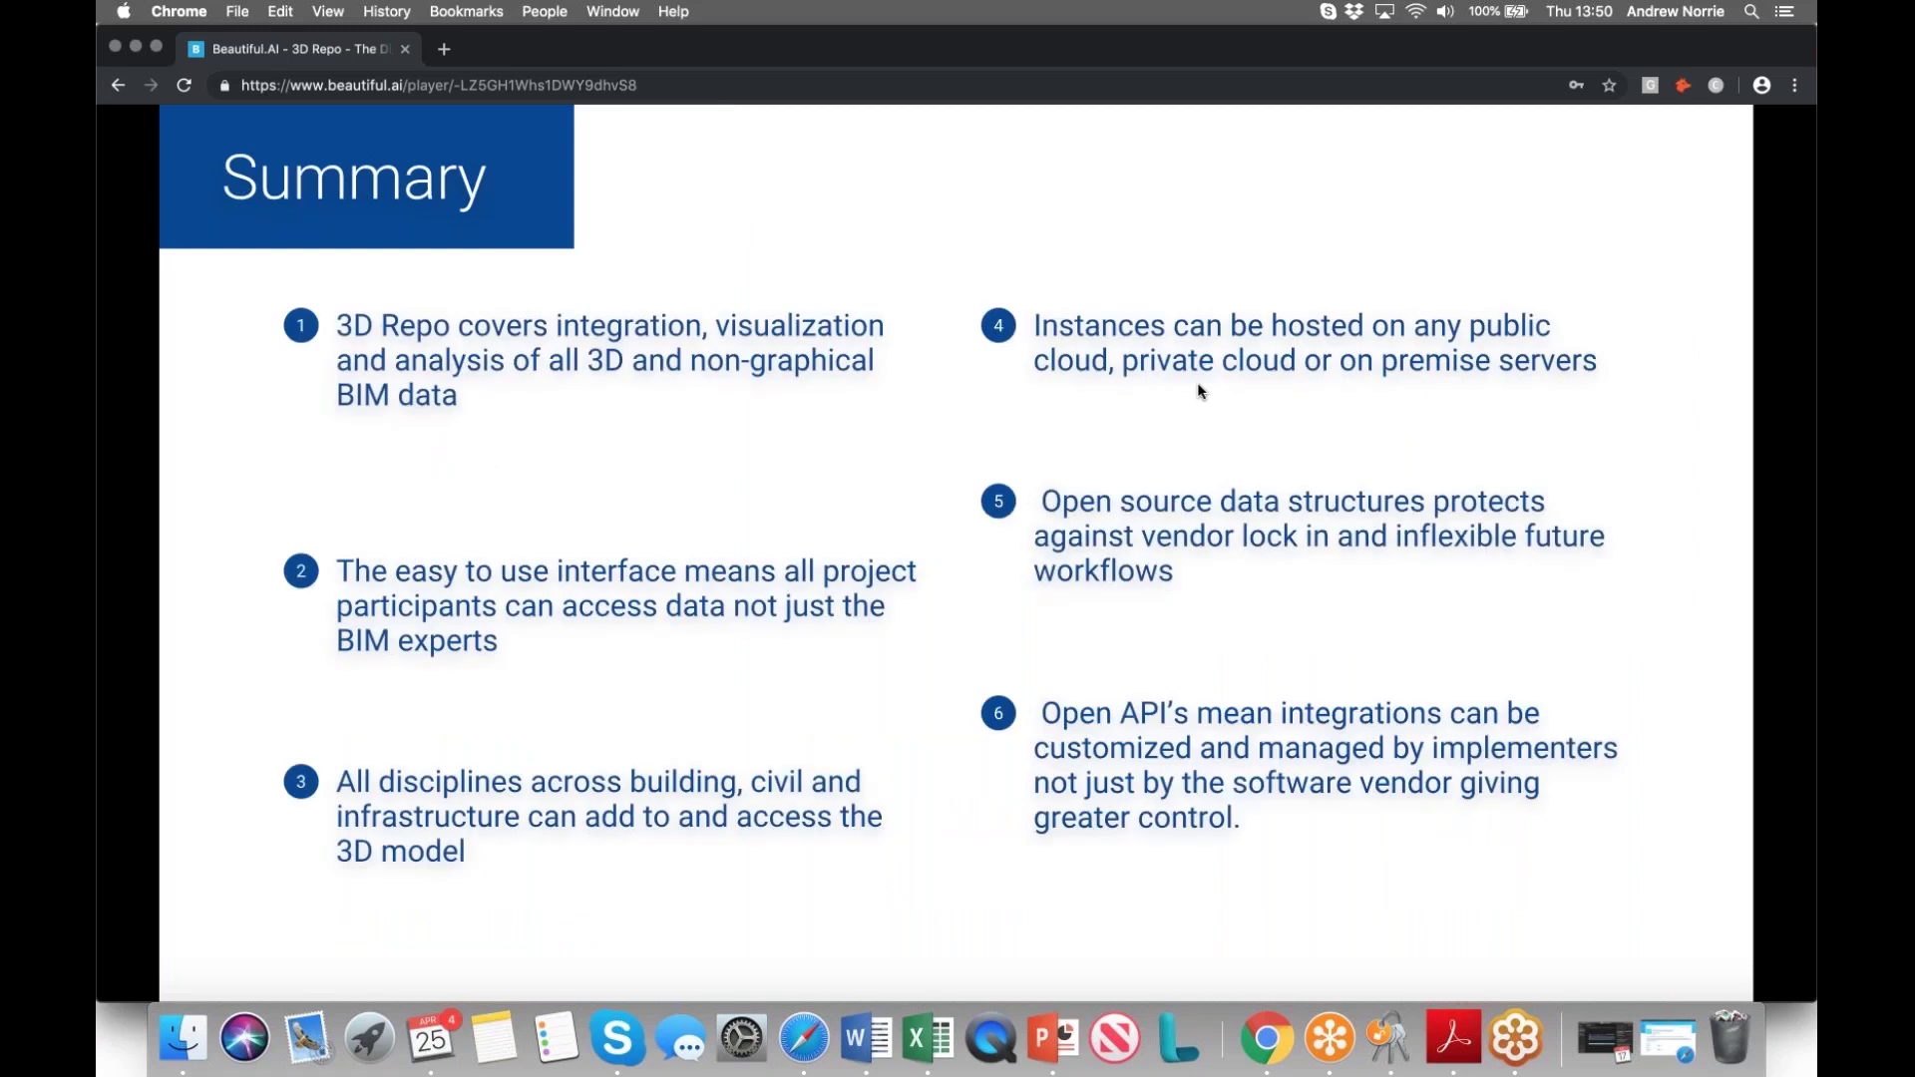
pyautogui.click(1707, 60)
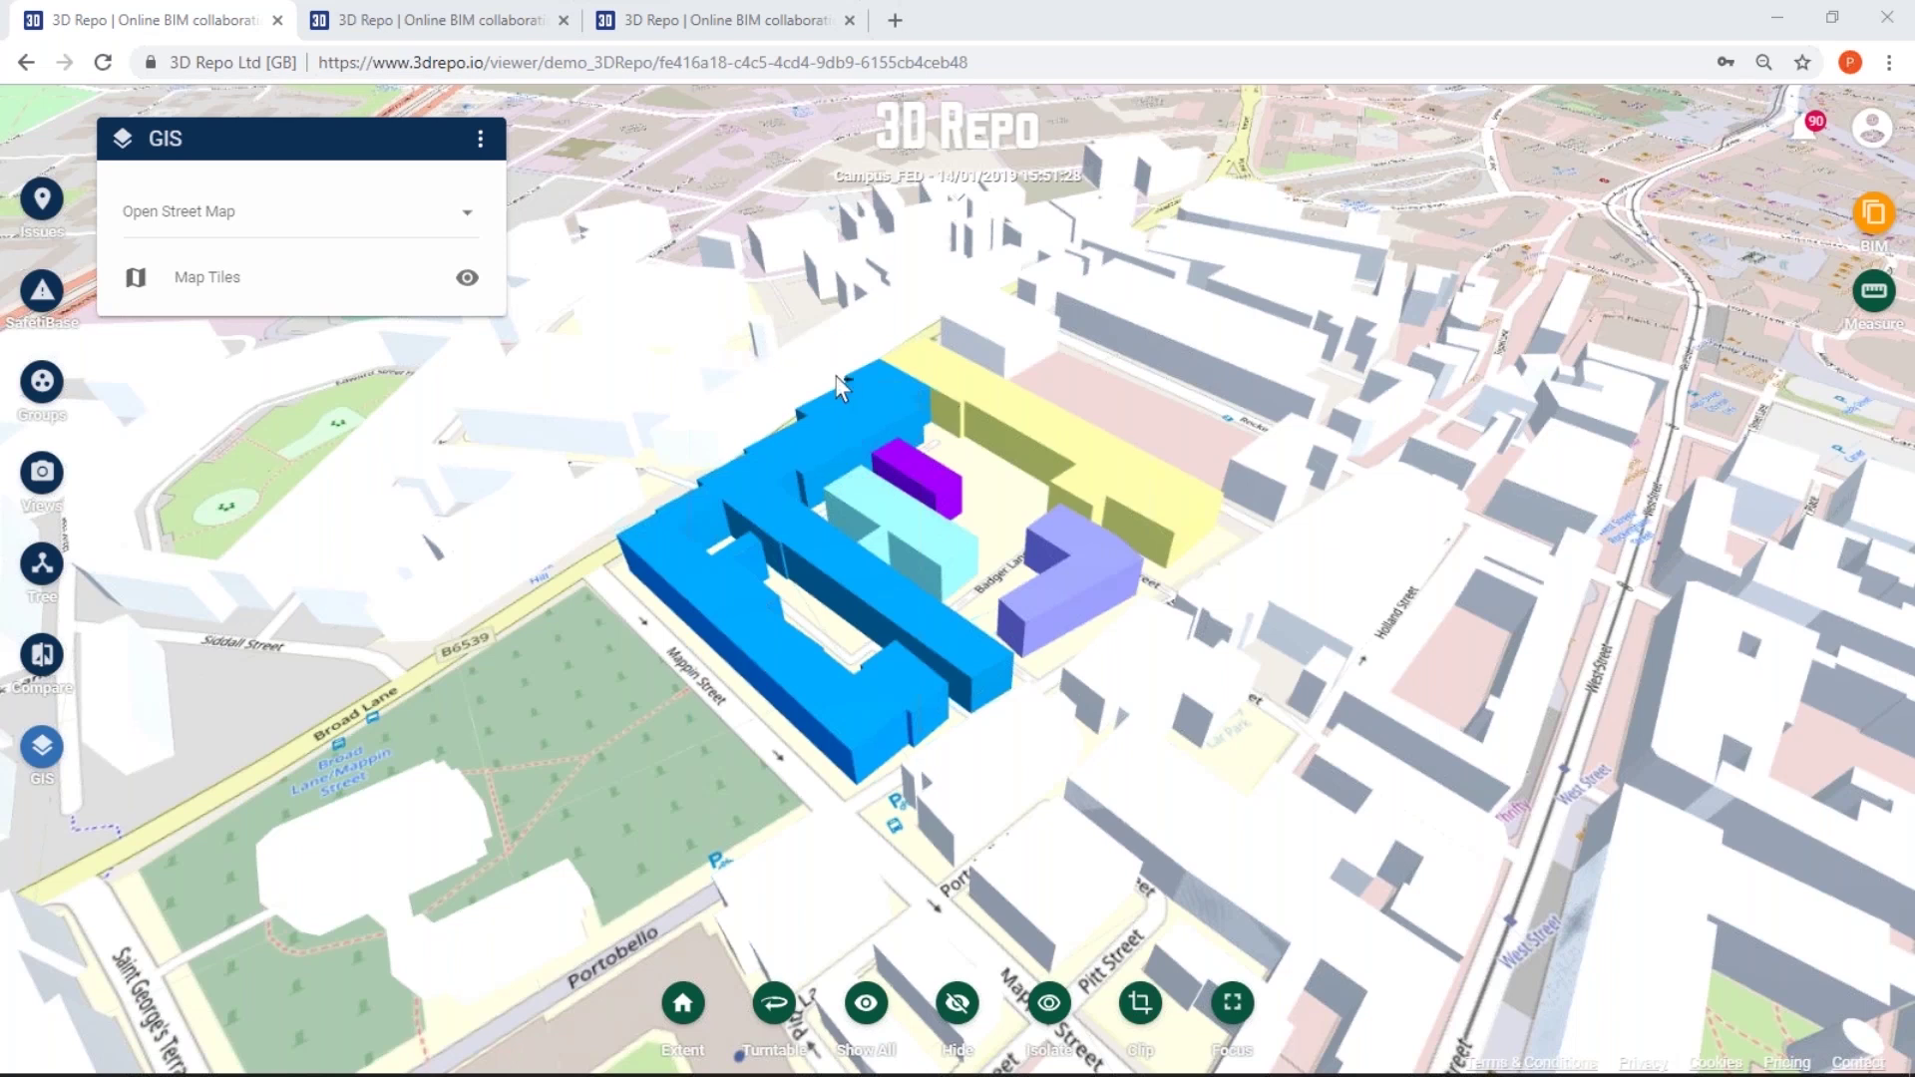
# Examine the coloured campus buildings and the surrounding street map from several angles, leaving no object selected
pyautogui.moveTo(934, 427); pyautogui.dragTo(894, 534)
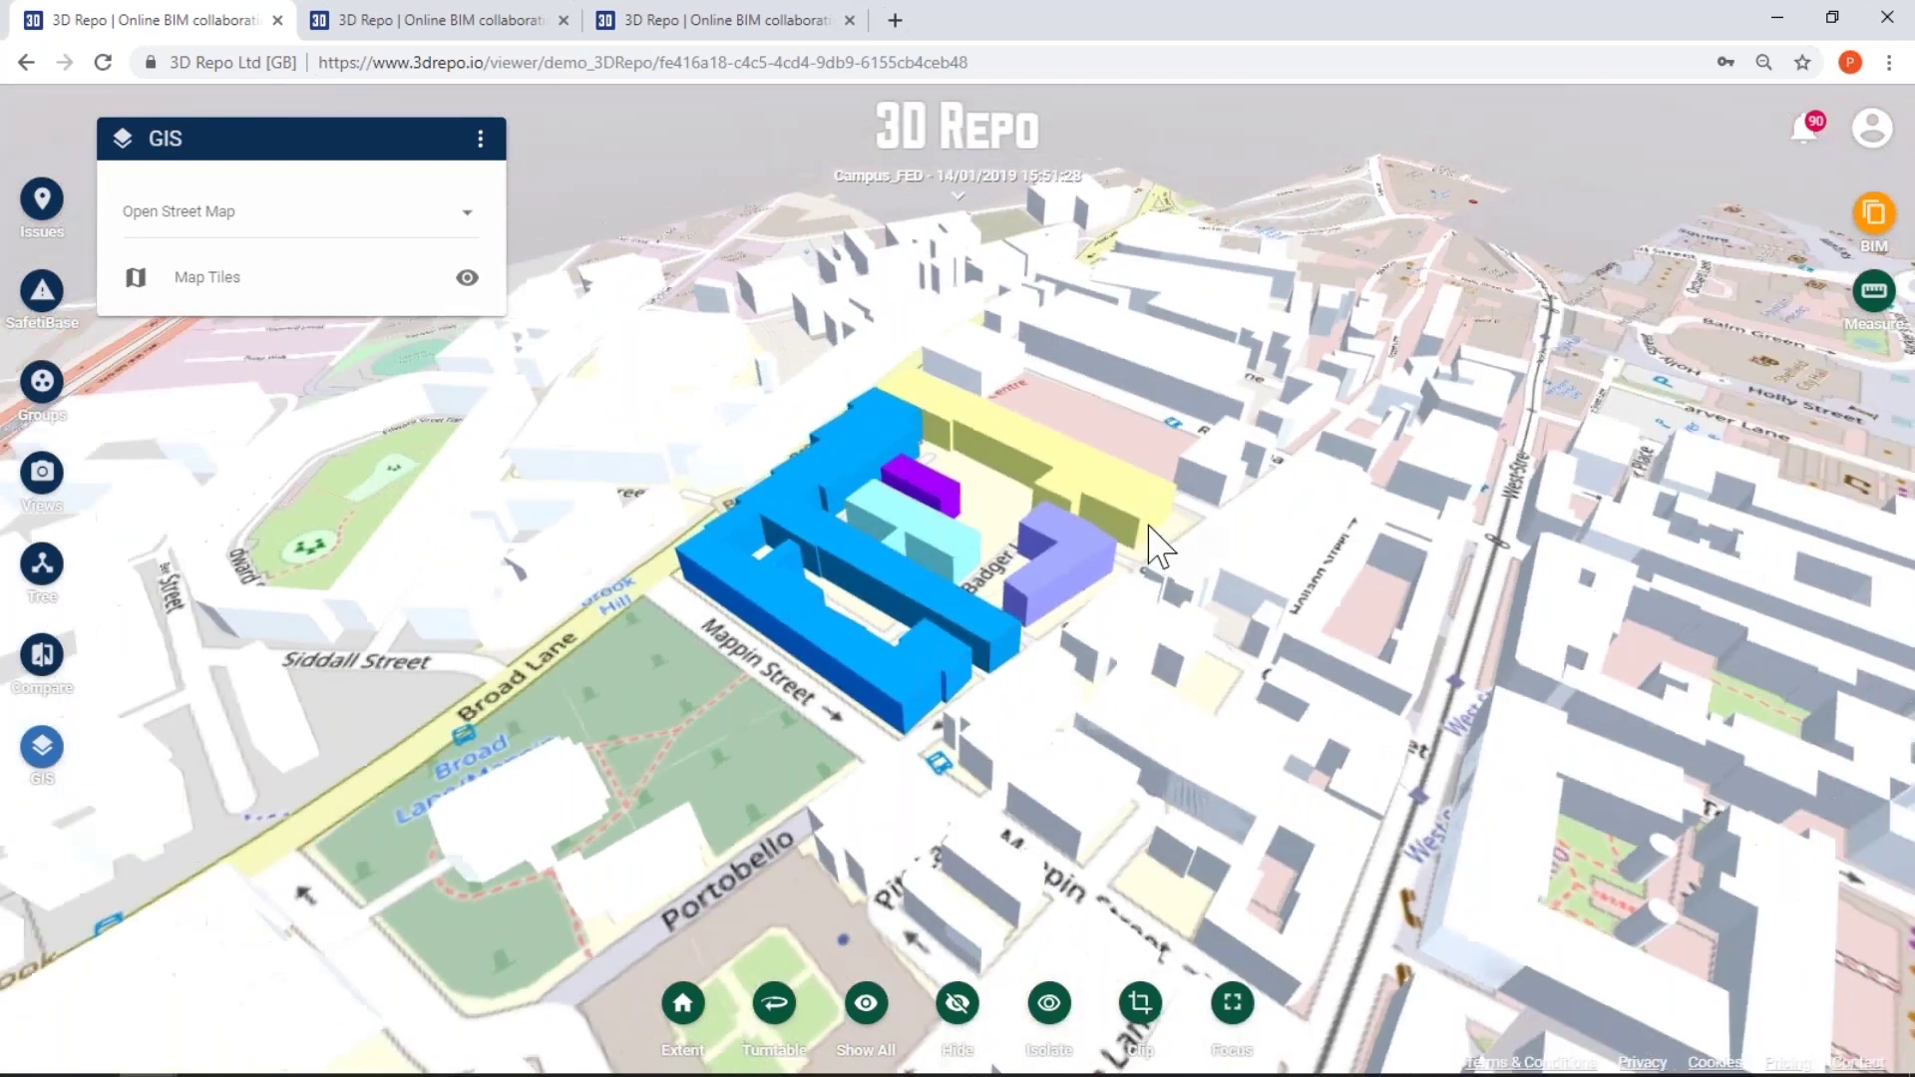
pyautogui.moveTo(1149, 526); pyautogui.dragTo(1110, 508)
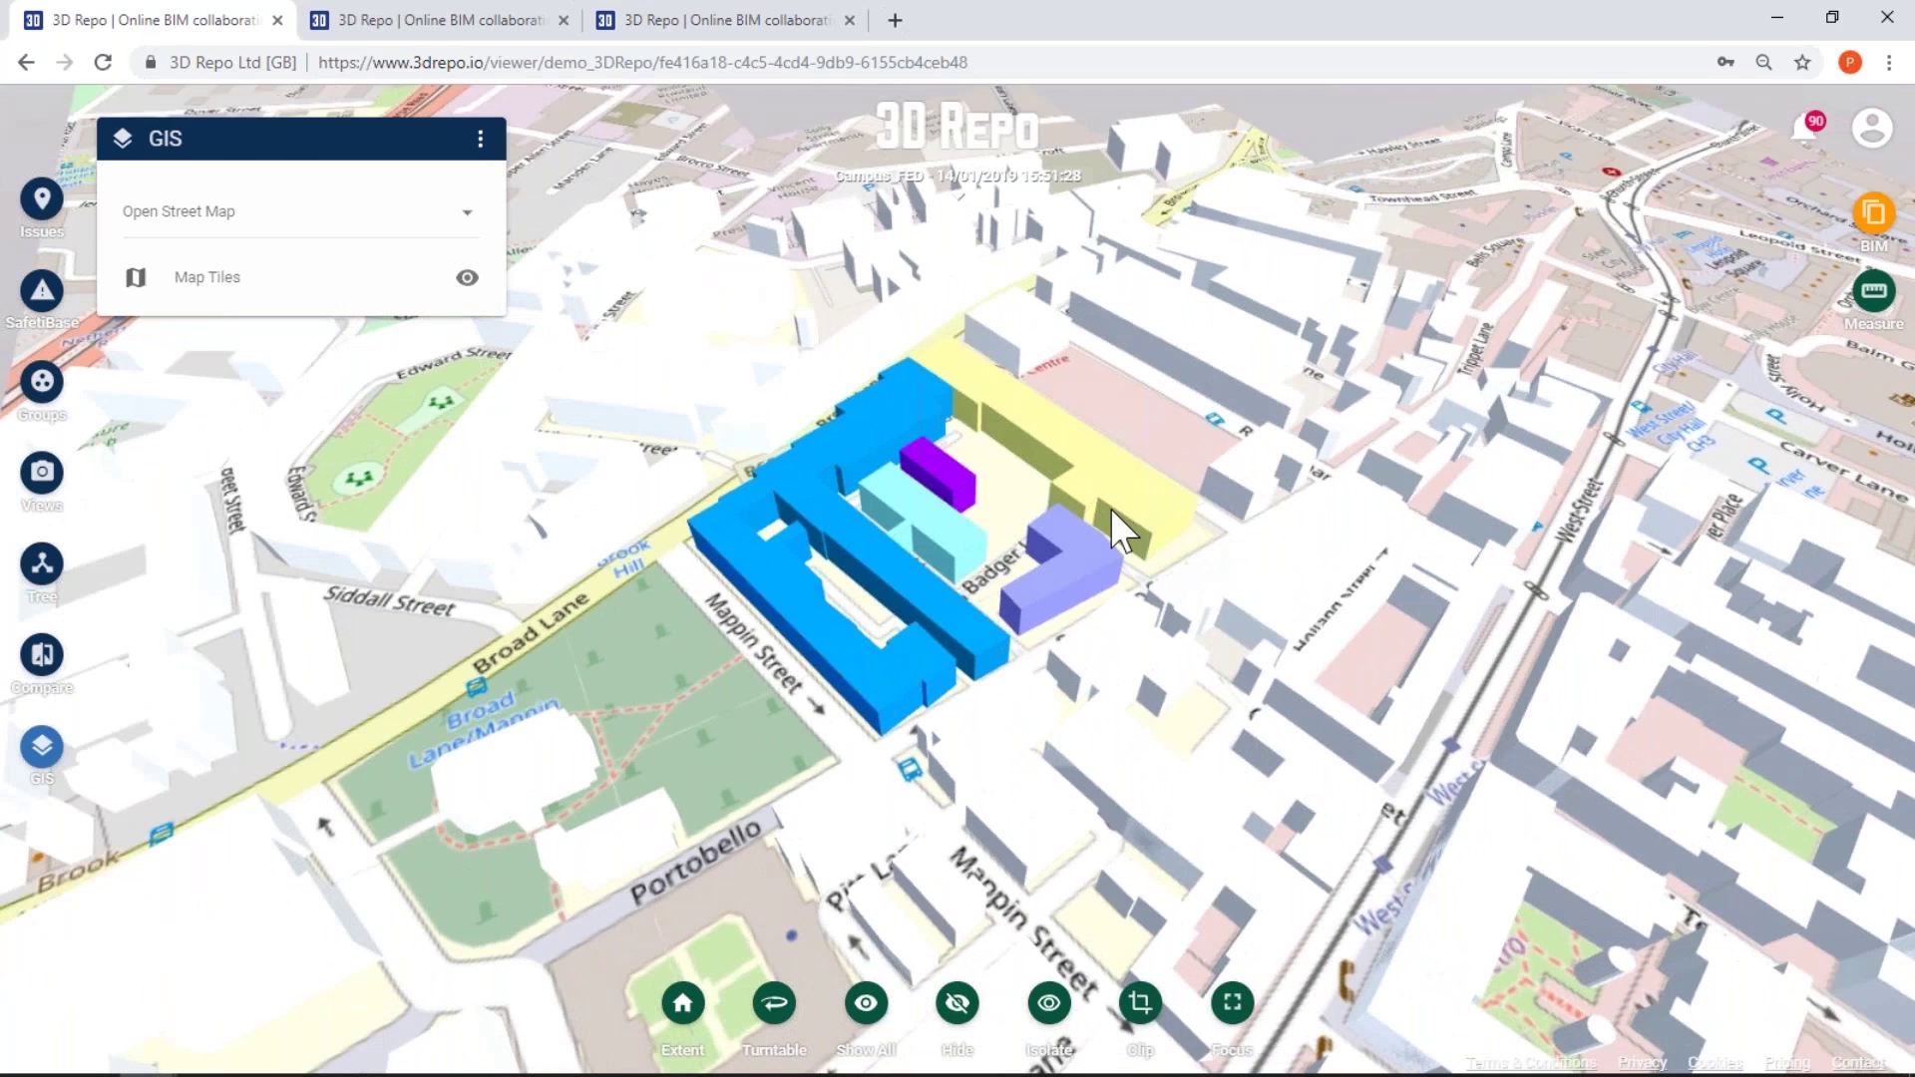
pyautogui.moveTo(1110, 509); pyautogui.dragTo(920, 537)
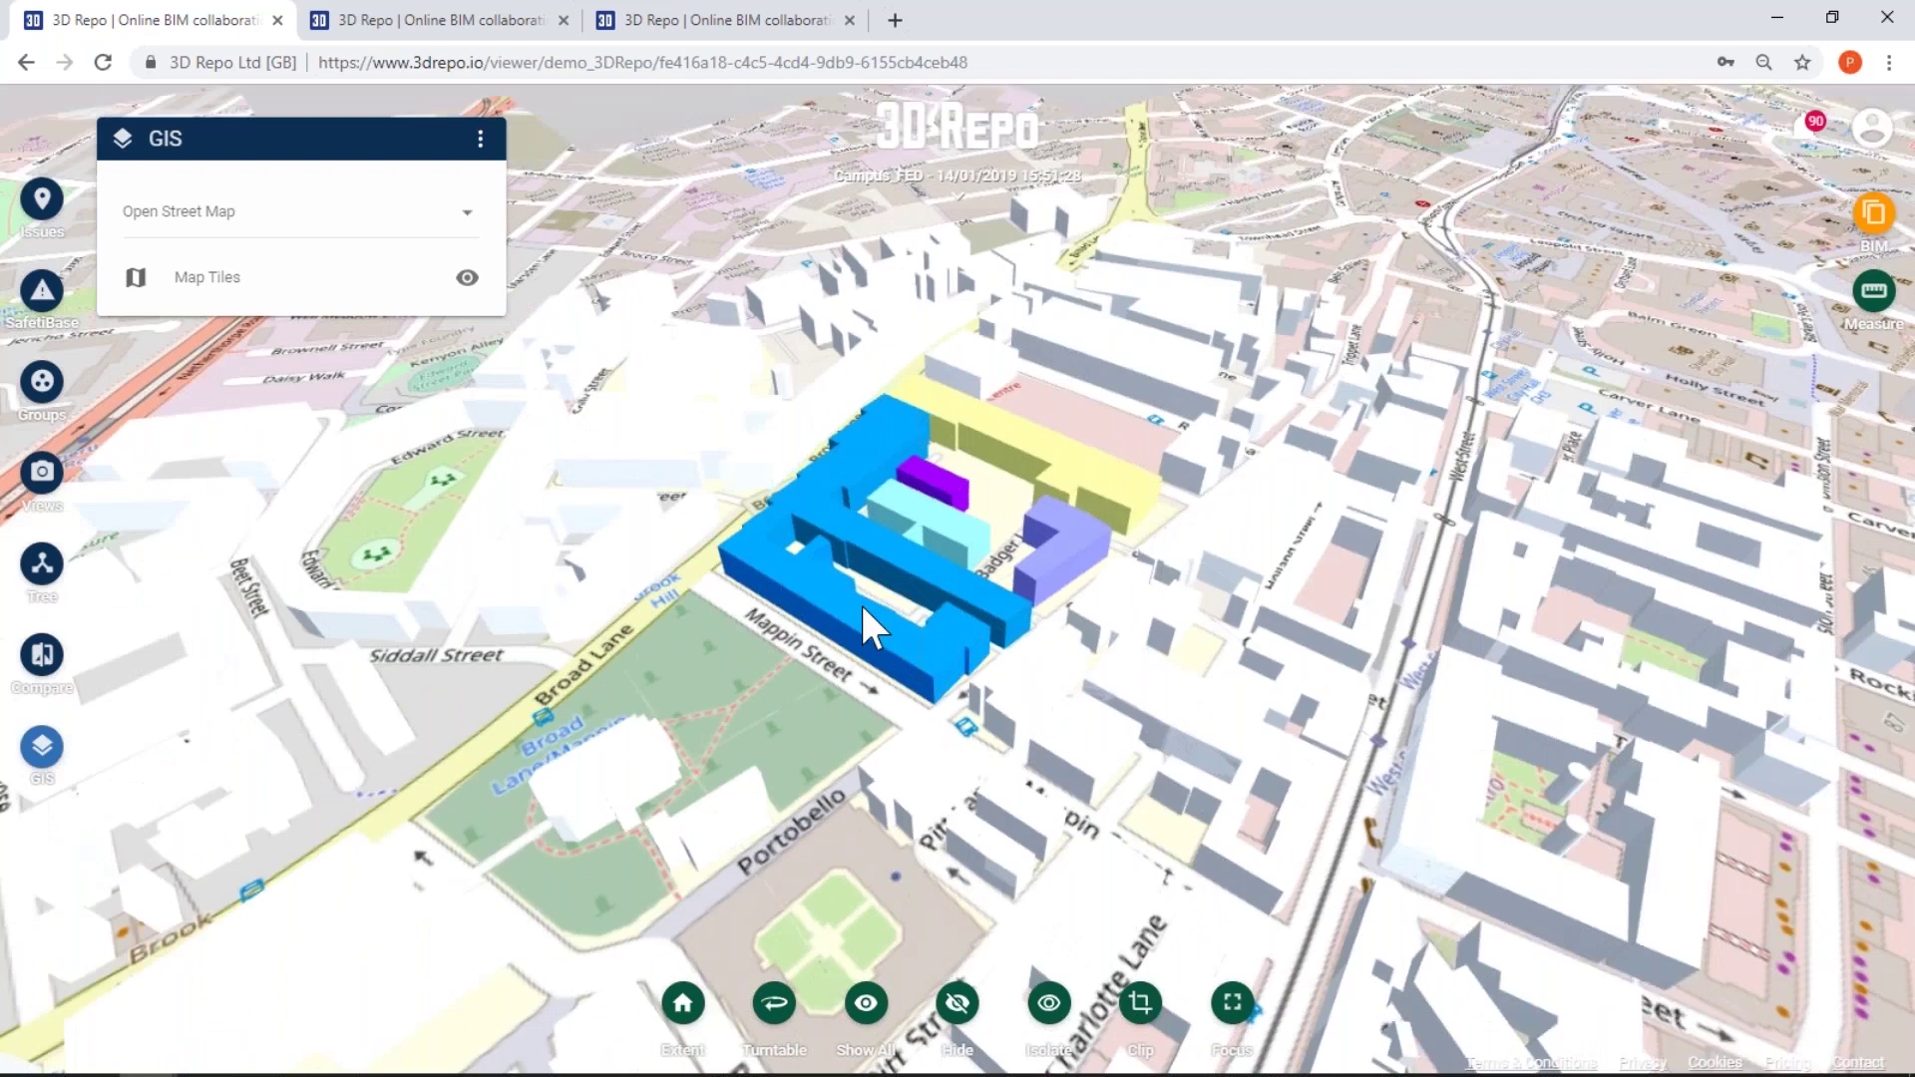
pyautogui.moveTo(984, 554); pyautogui.dragTo(906, 551)
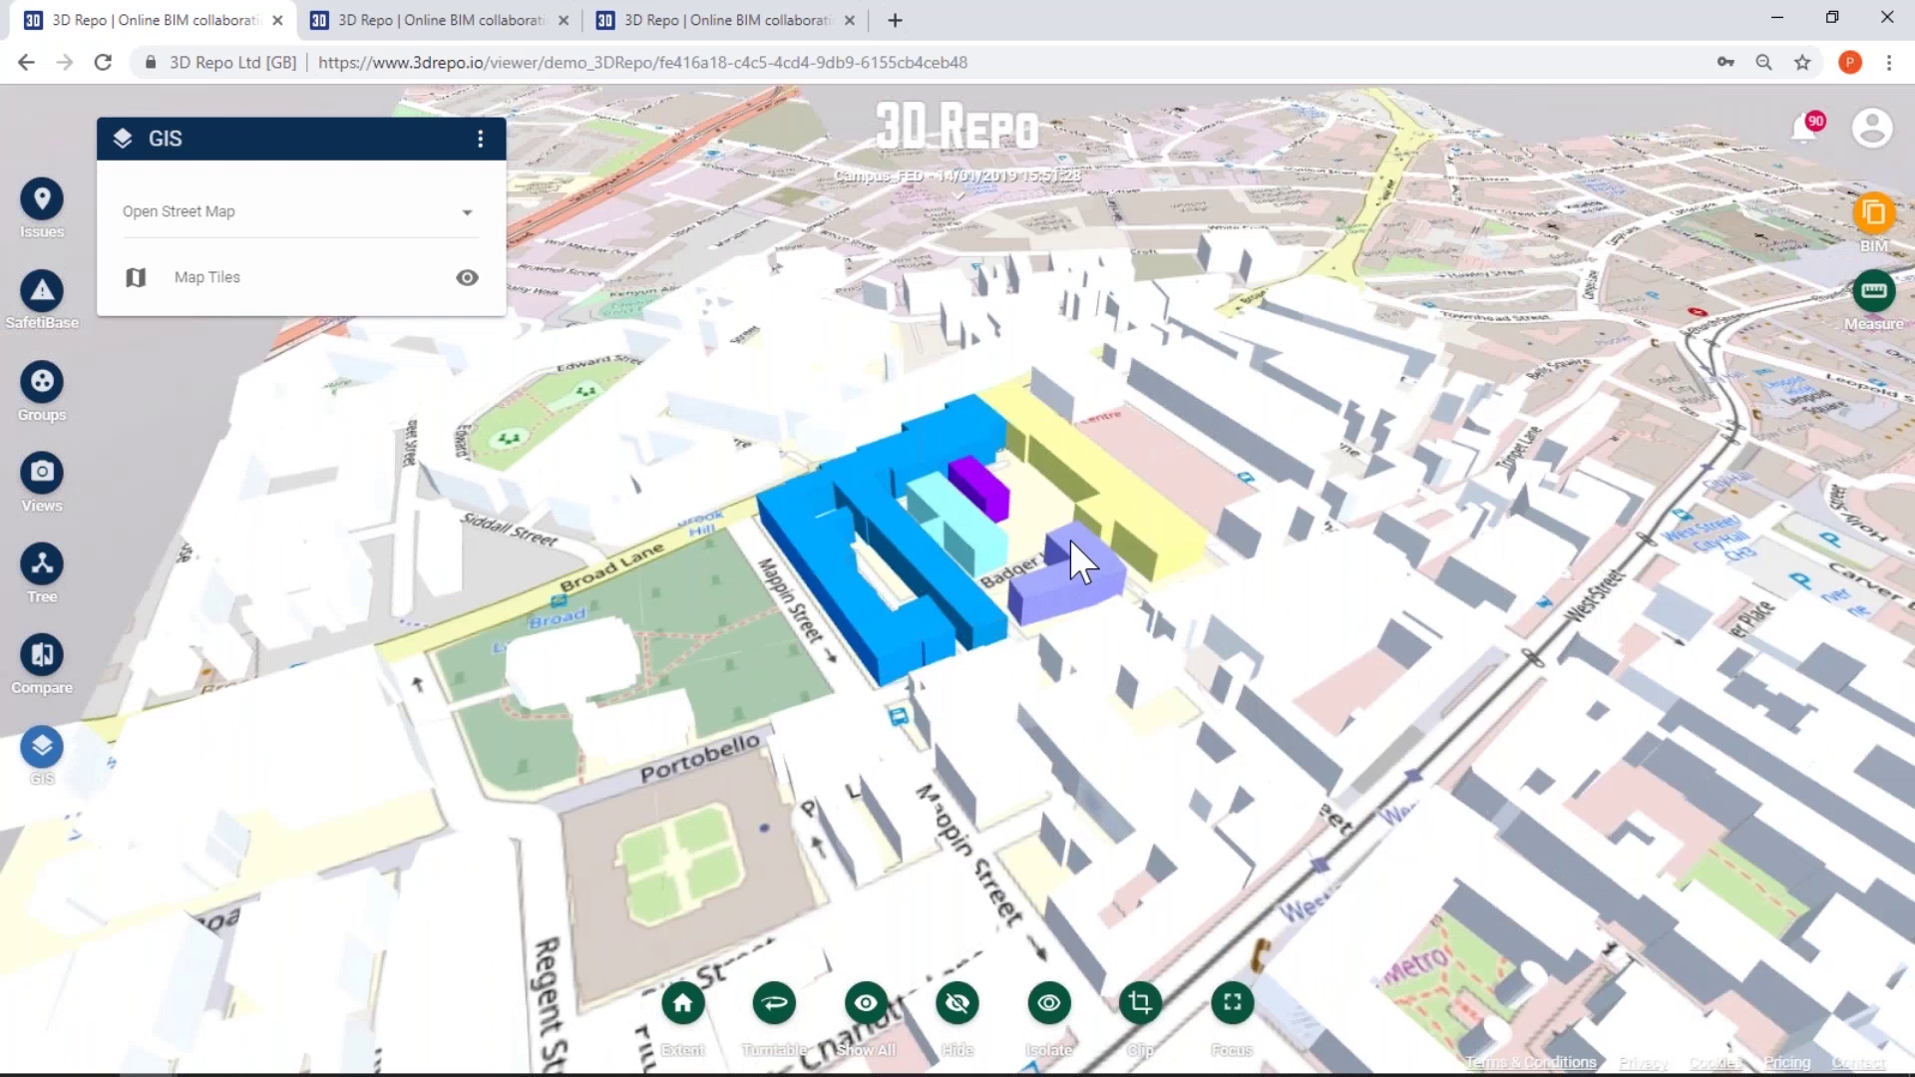
pyautogui.moveTo(1071, 539); pyautogui.dragTo(1064, 222)
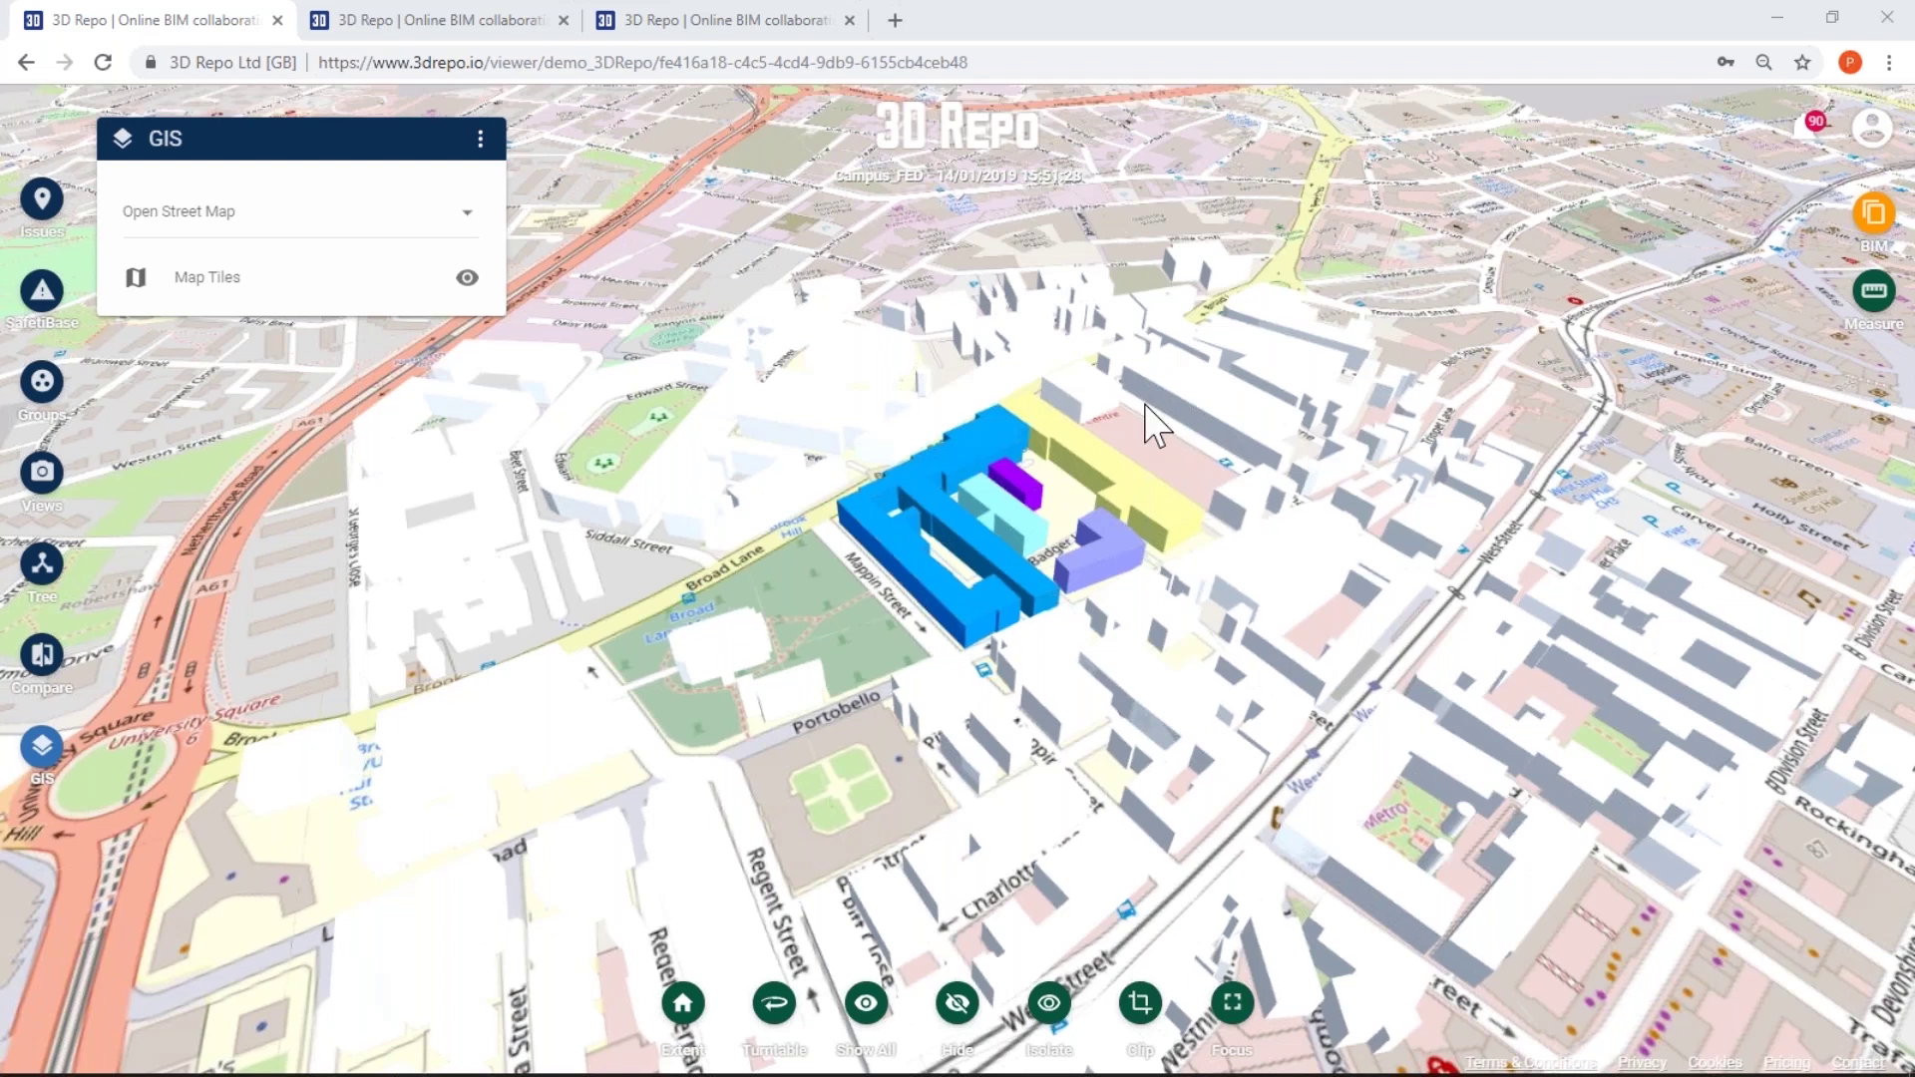
pyautogui.scroll(-1, 1451, 349)
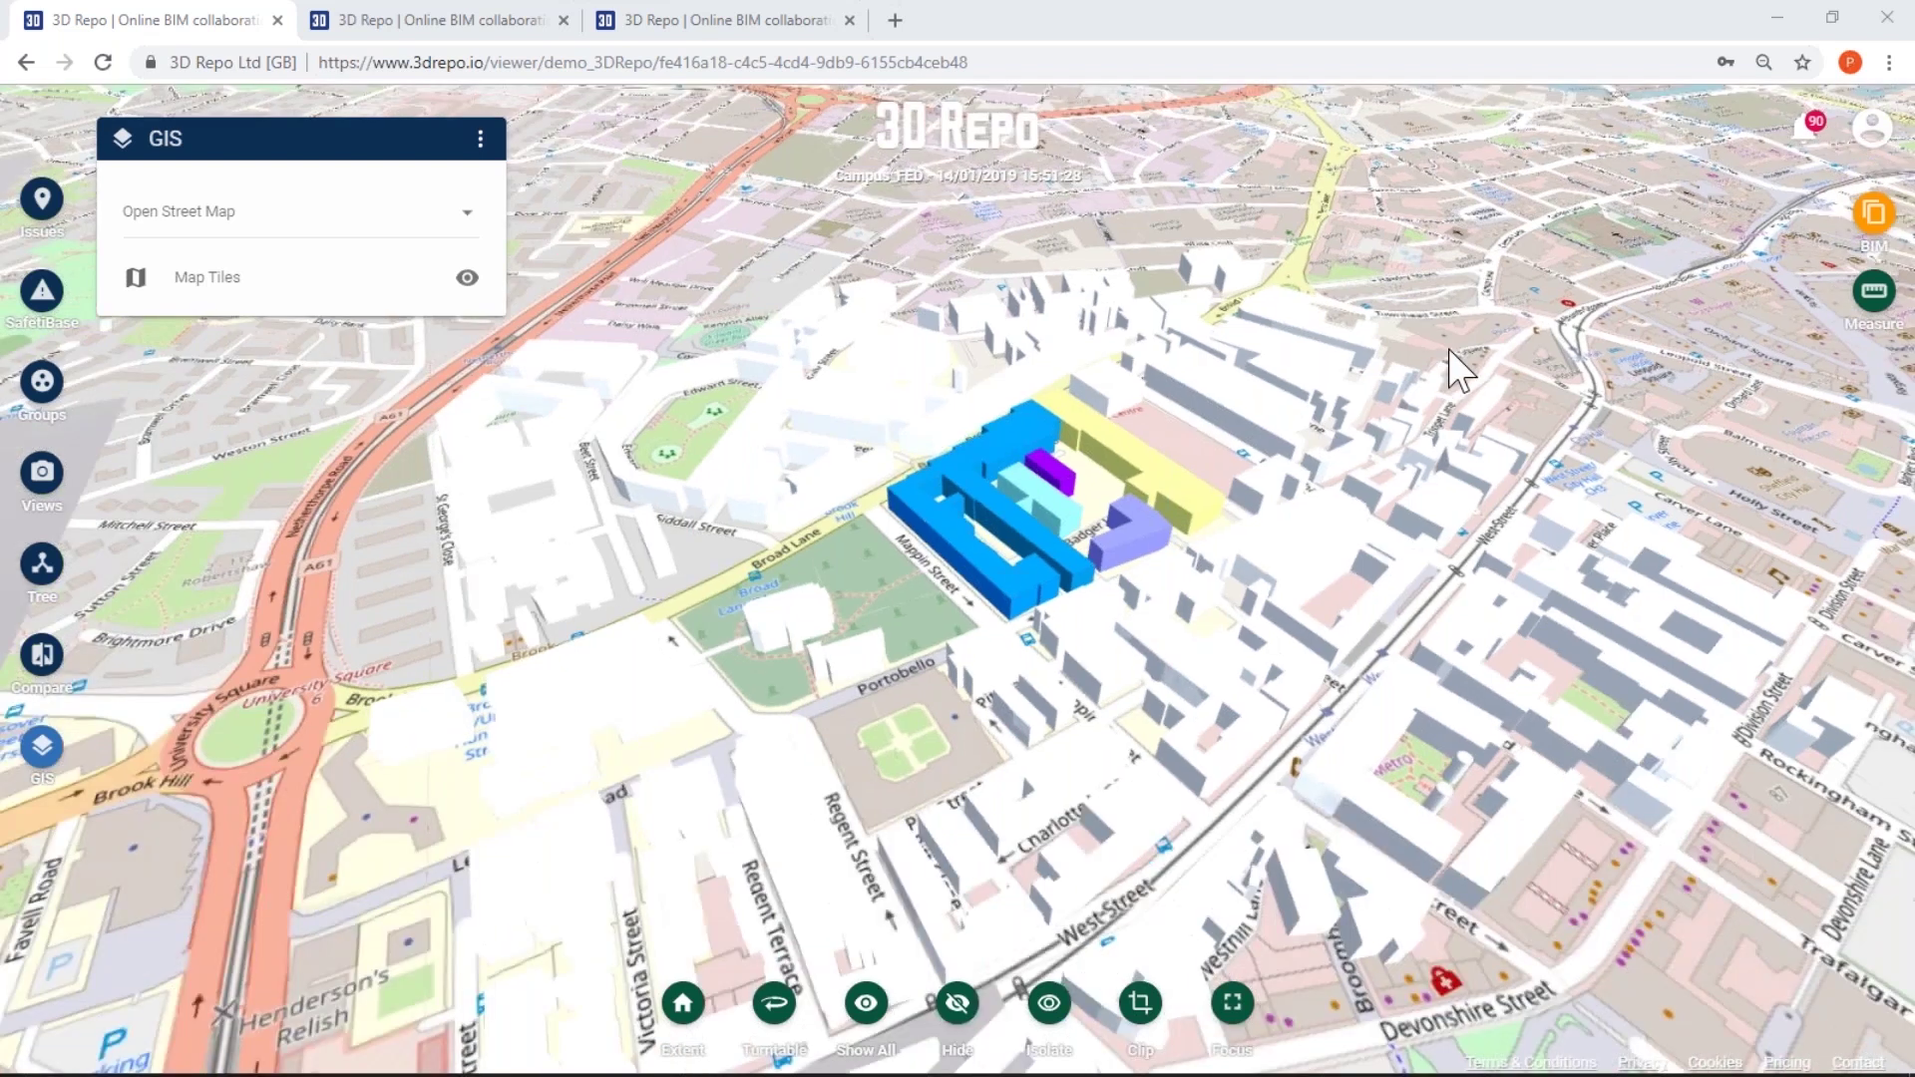
pyautogui.moveTo(1449, 351); pyautogui.dragTo(724, 566)
pyautogui.scroll(-1, 695, 553)
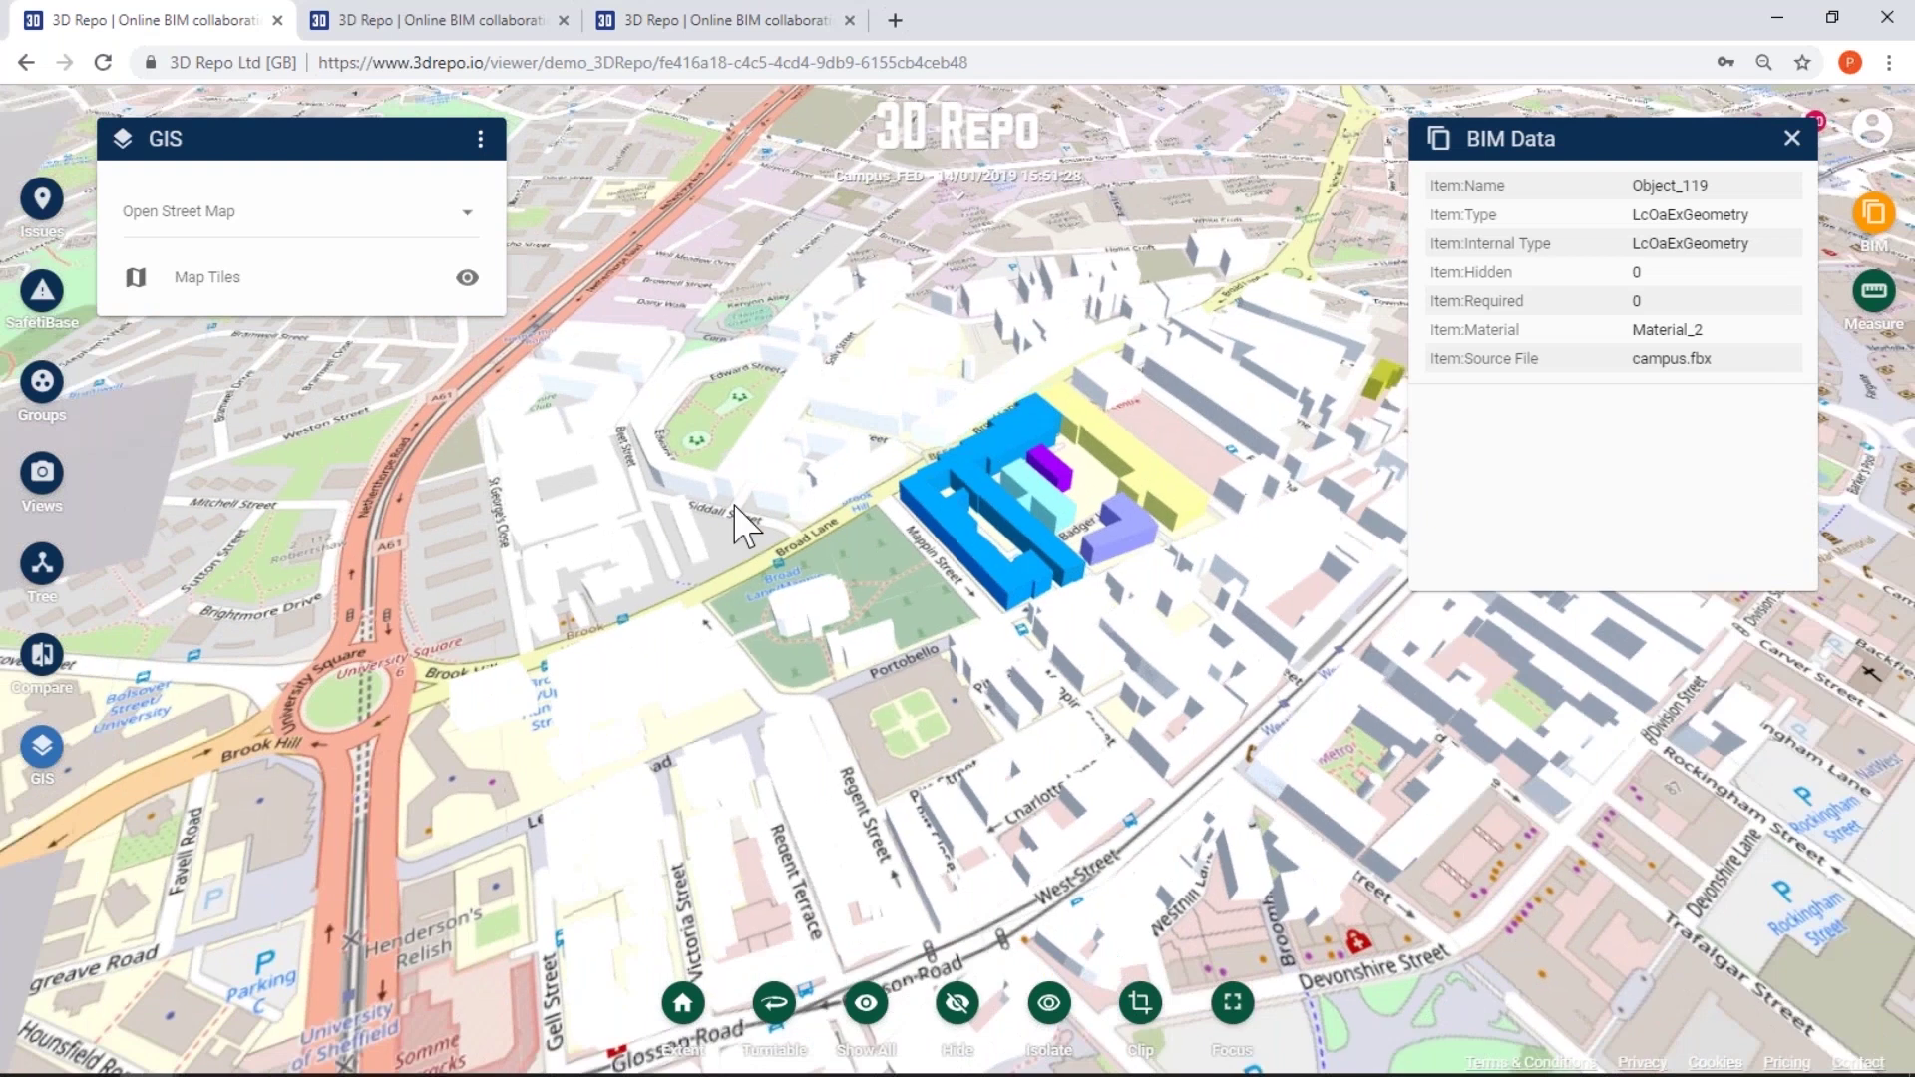
pyautogui.click(469, 552)
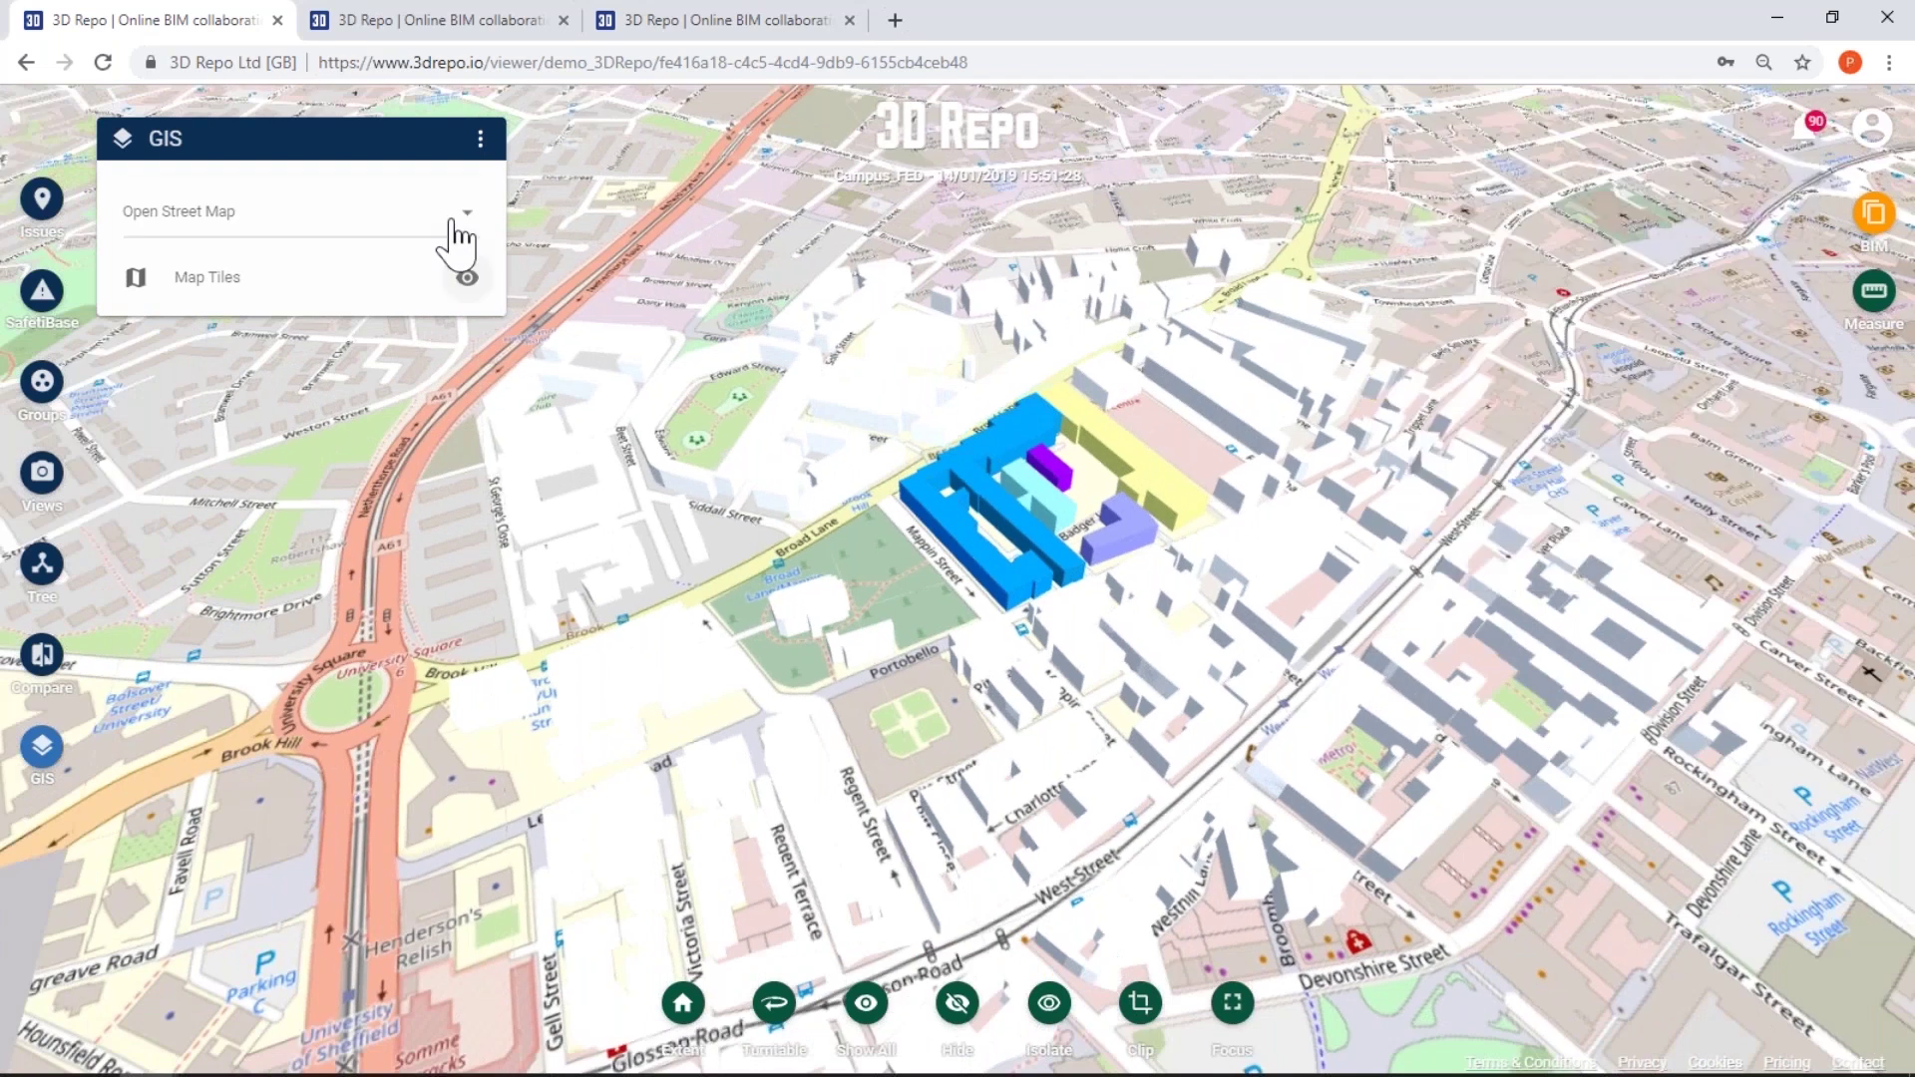
# Set the GIS map source to Here (Transit) and turn on Map Tiles, Traffic Flow and Truck Restrictions
pyautogui.click(465, 215)
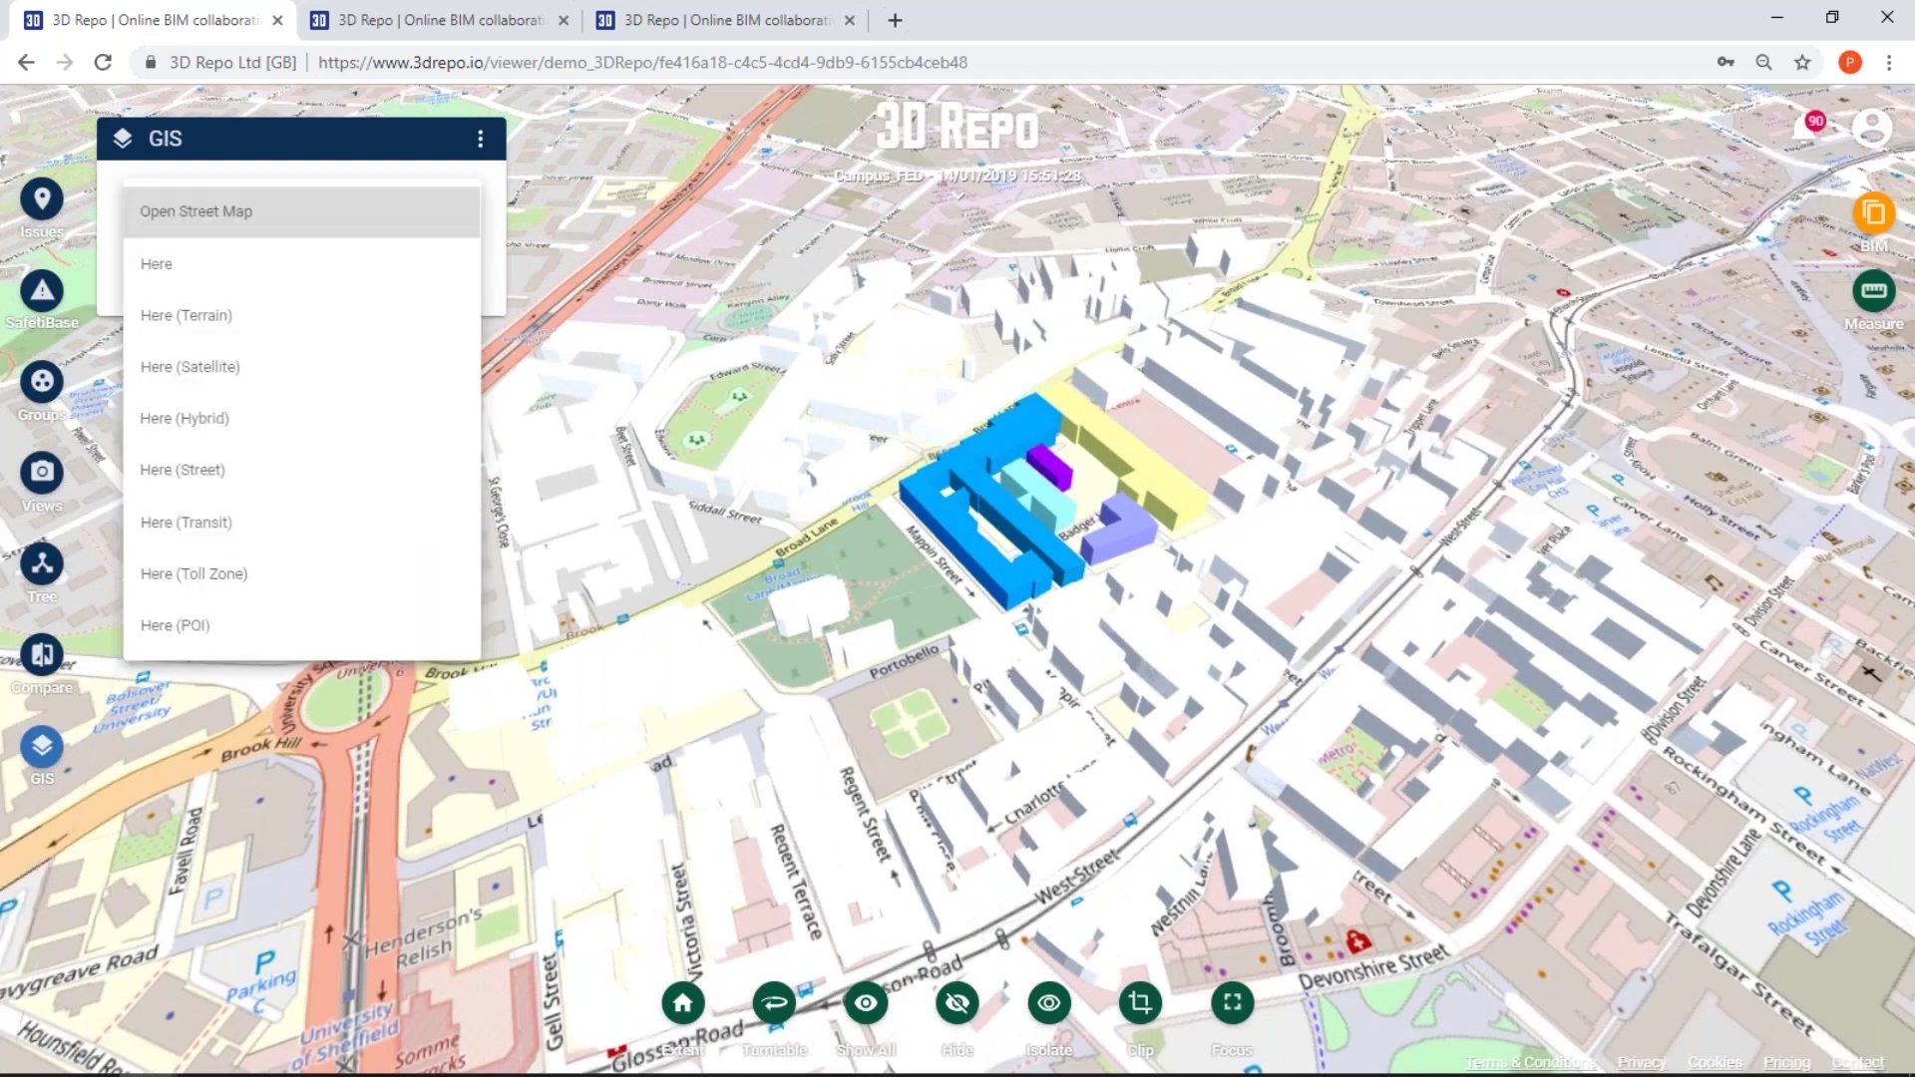
pyautogui.click(299, 519)
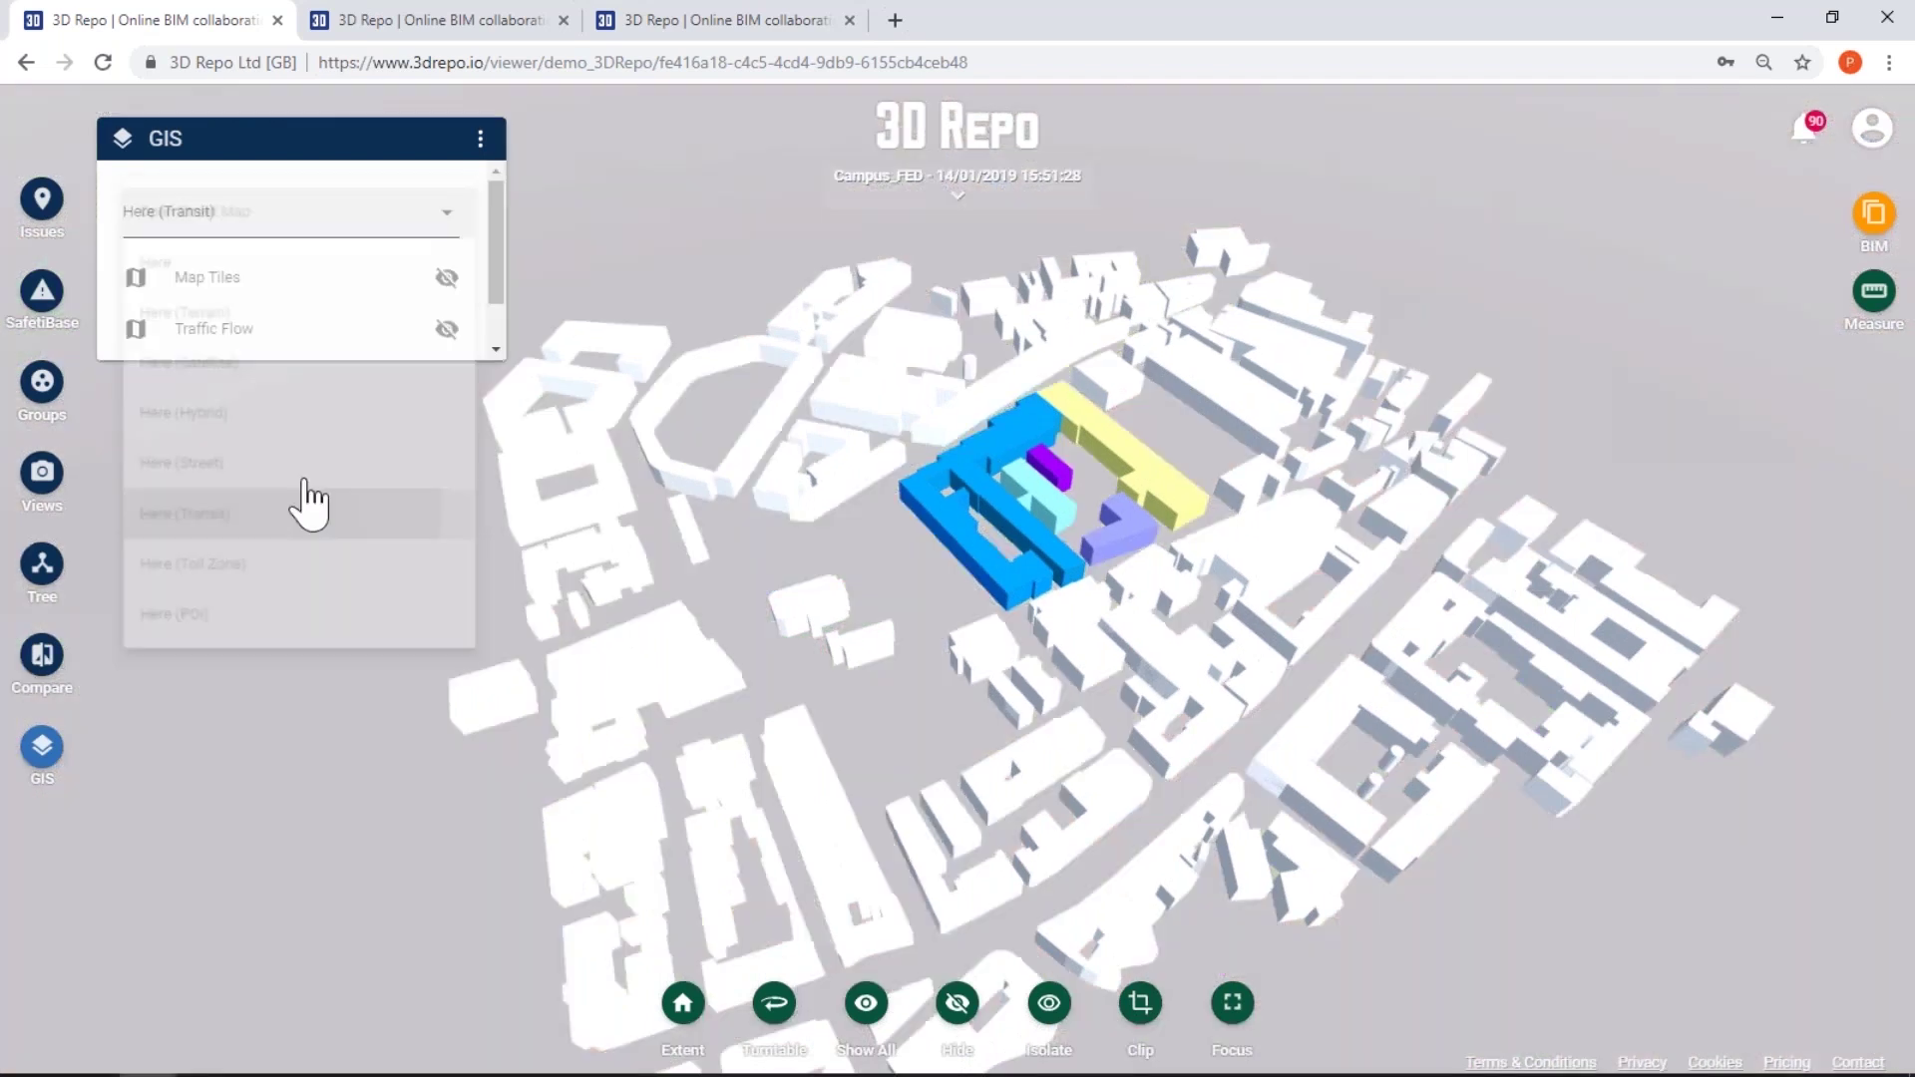
pyautogui.click(470, 288)
pyautogui.click(467, 329)
pyautogui.click(466, 381)
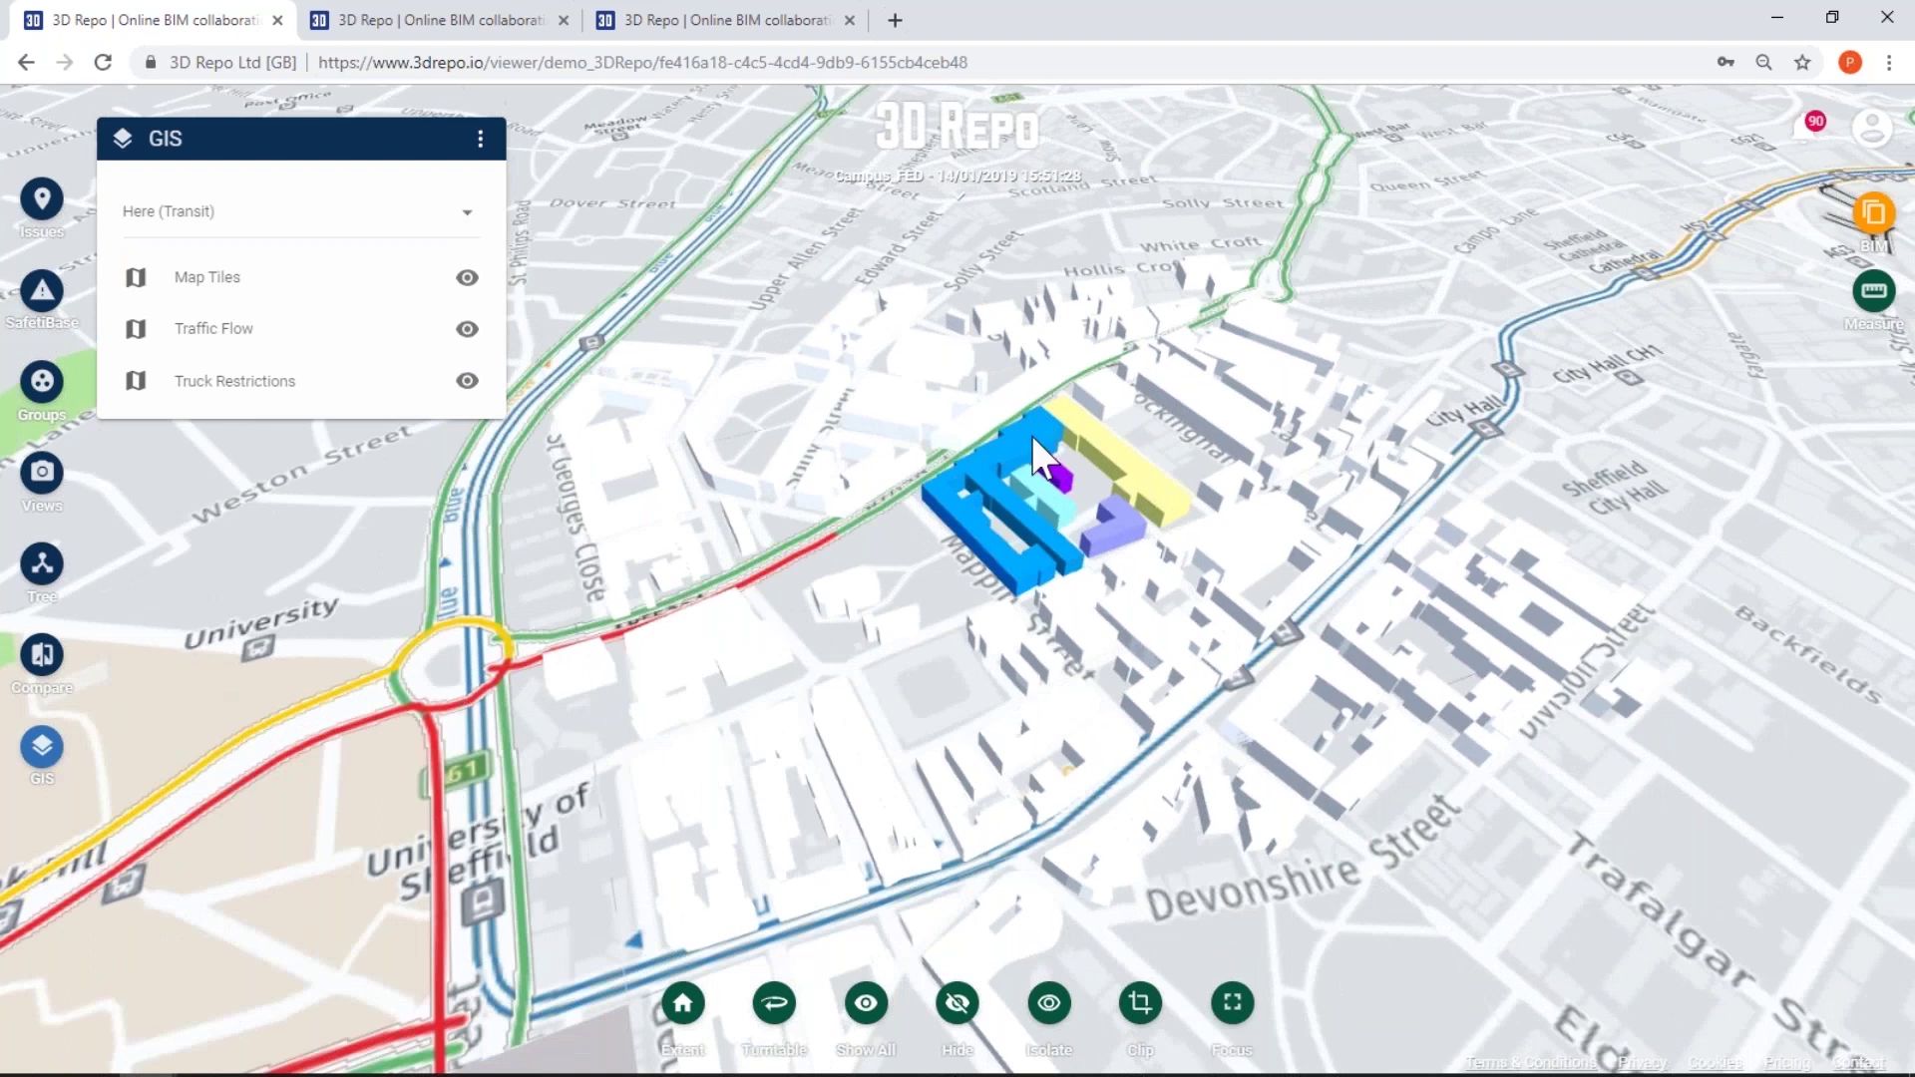
# Display the BIM data of the blue campus building that runs along Mappin Street
pyautogui.scroll(2, 1031, 435)
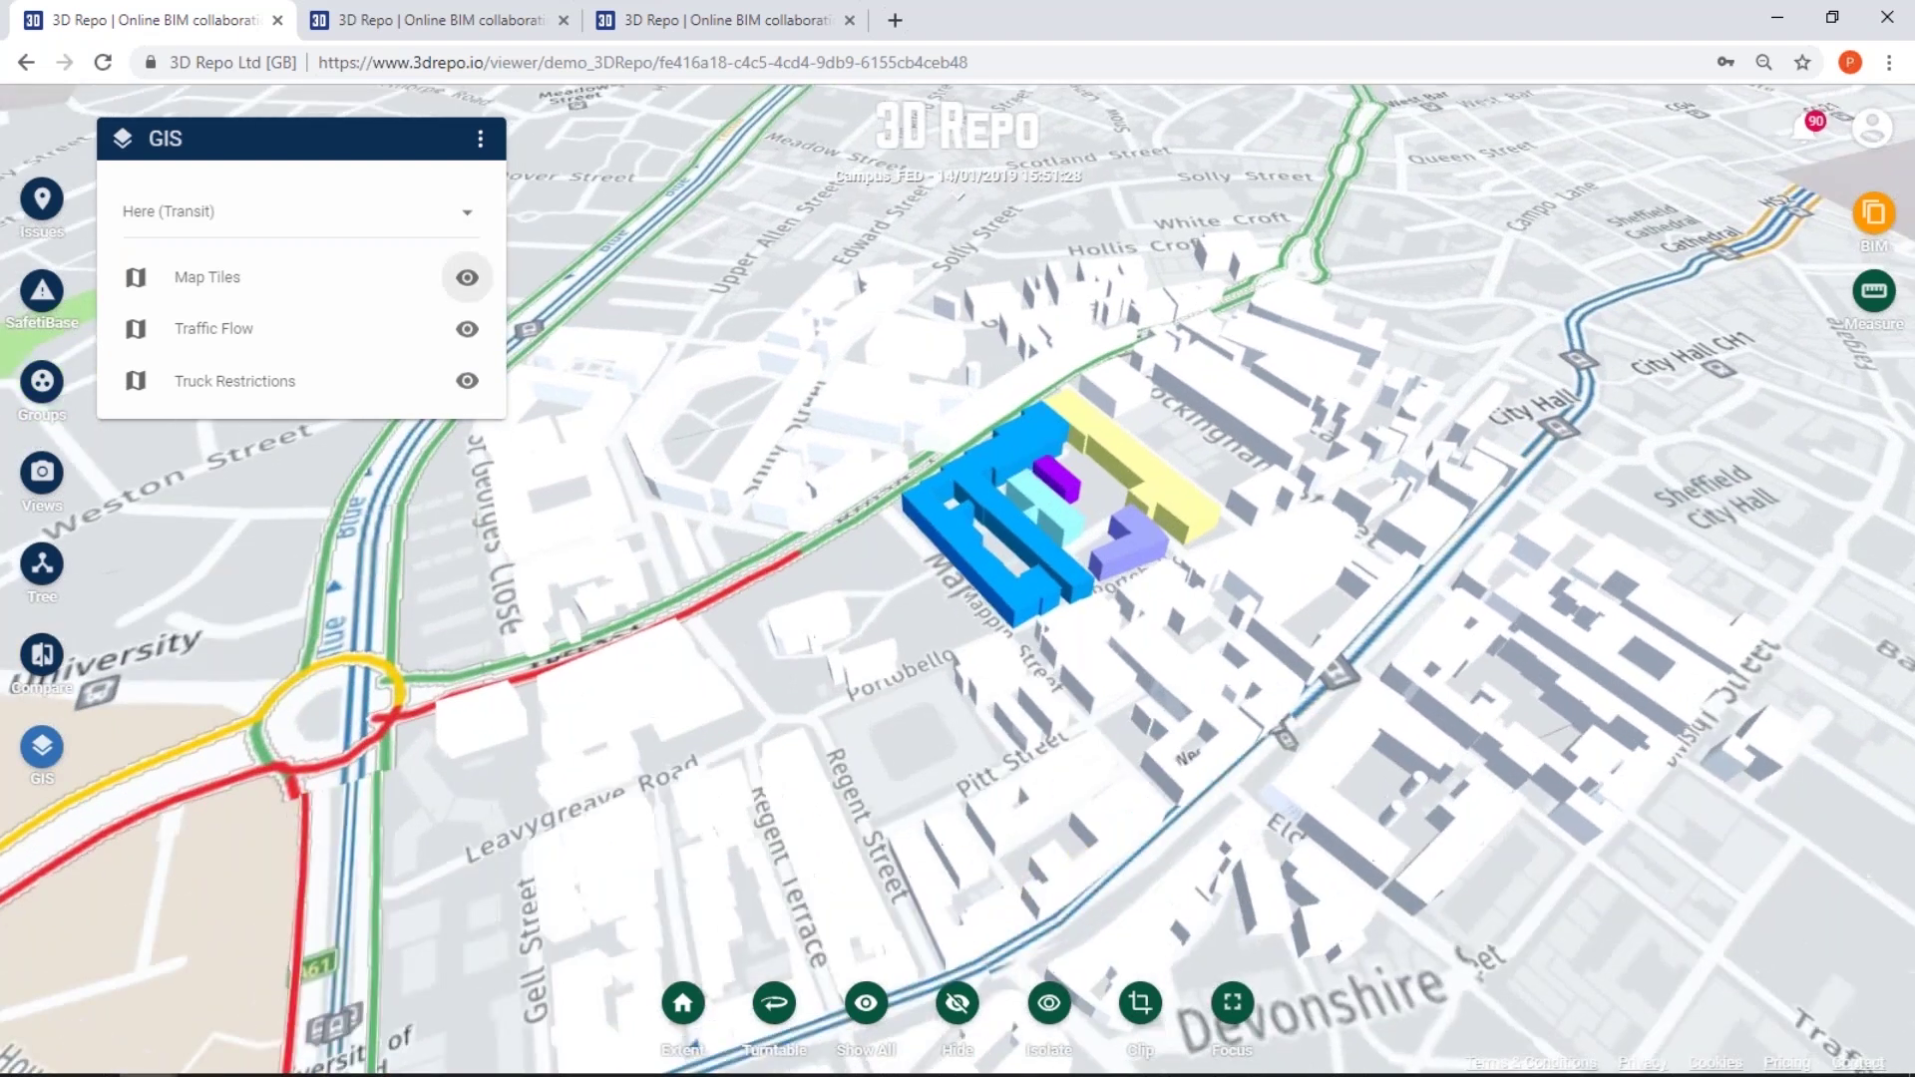
pyautogui.scroll(2, 1133, 447)
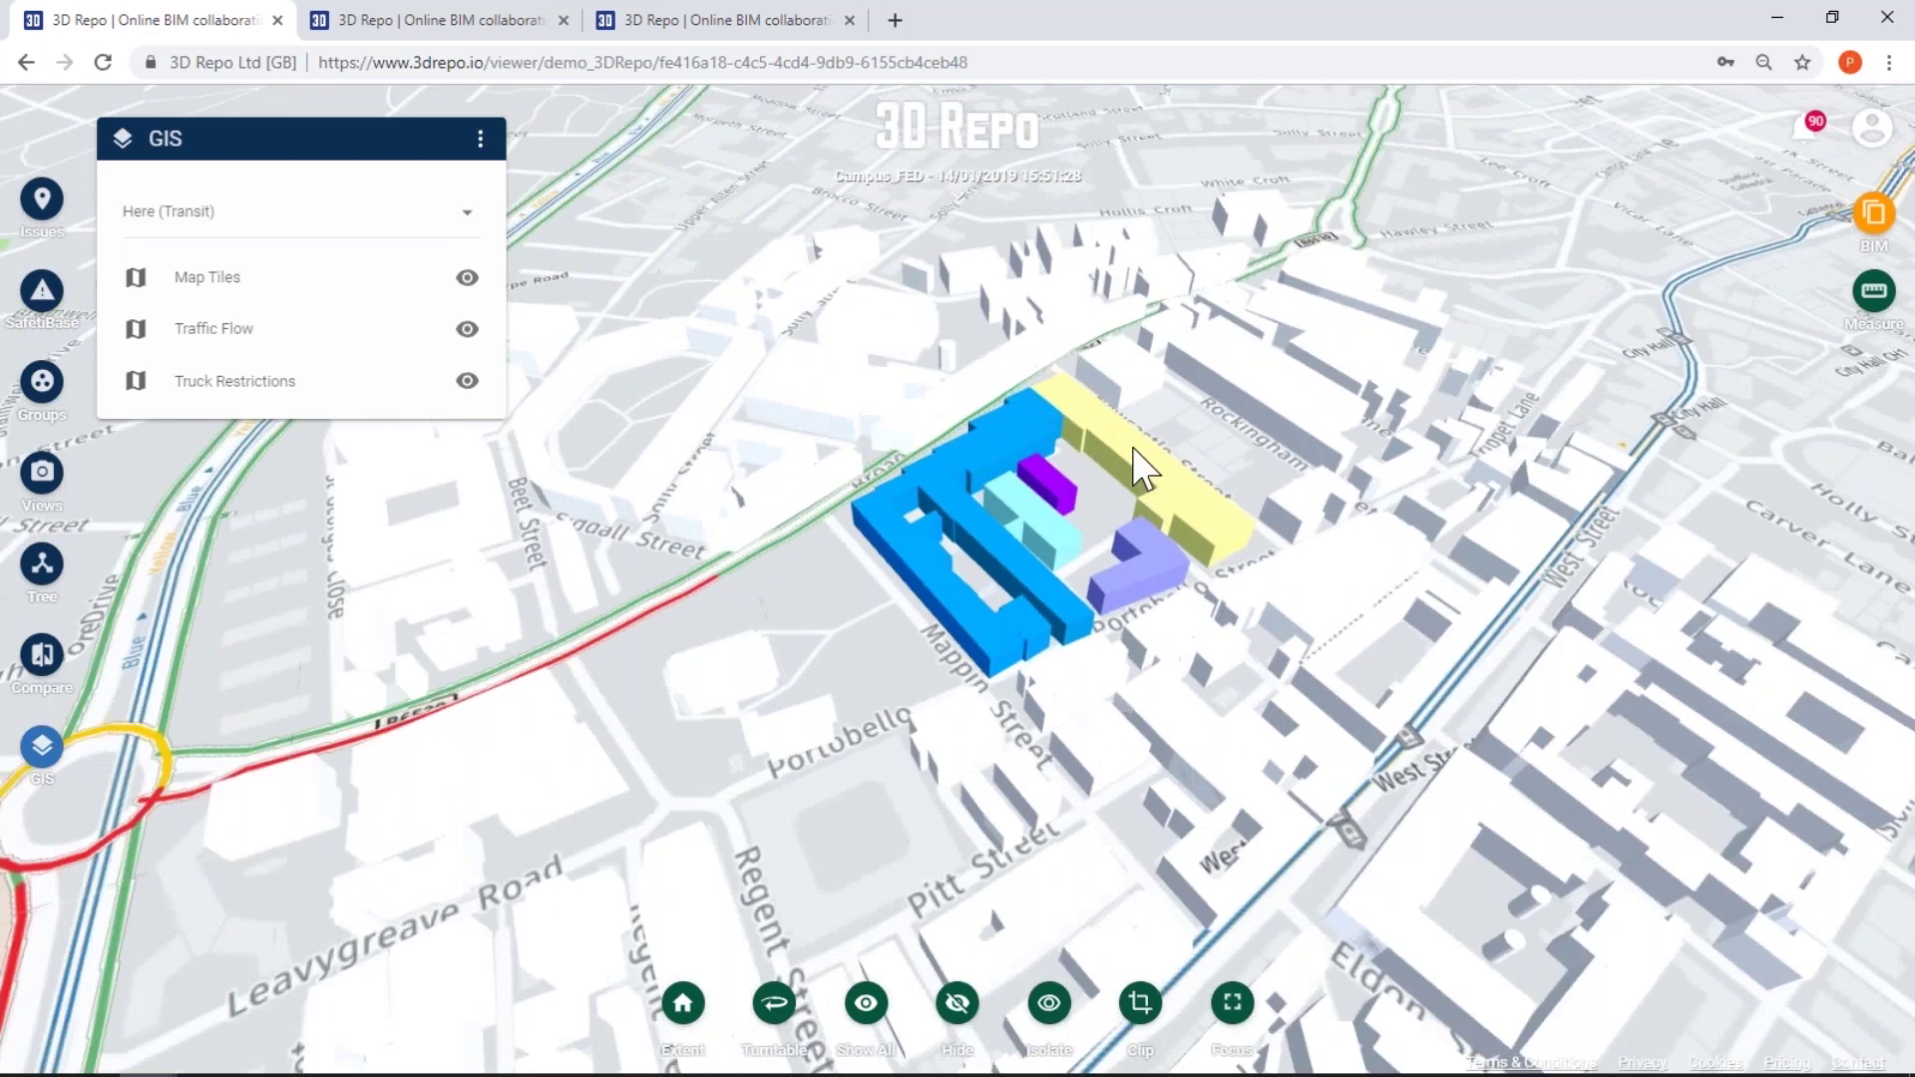
pyautogui.scroll(1, 1157, 447)
pyautogui.scroll(2, 1159, 449)
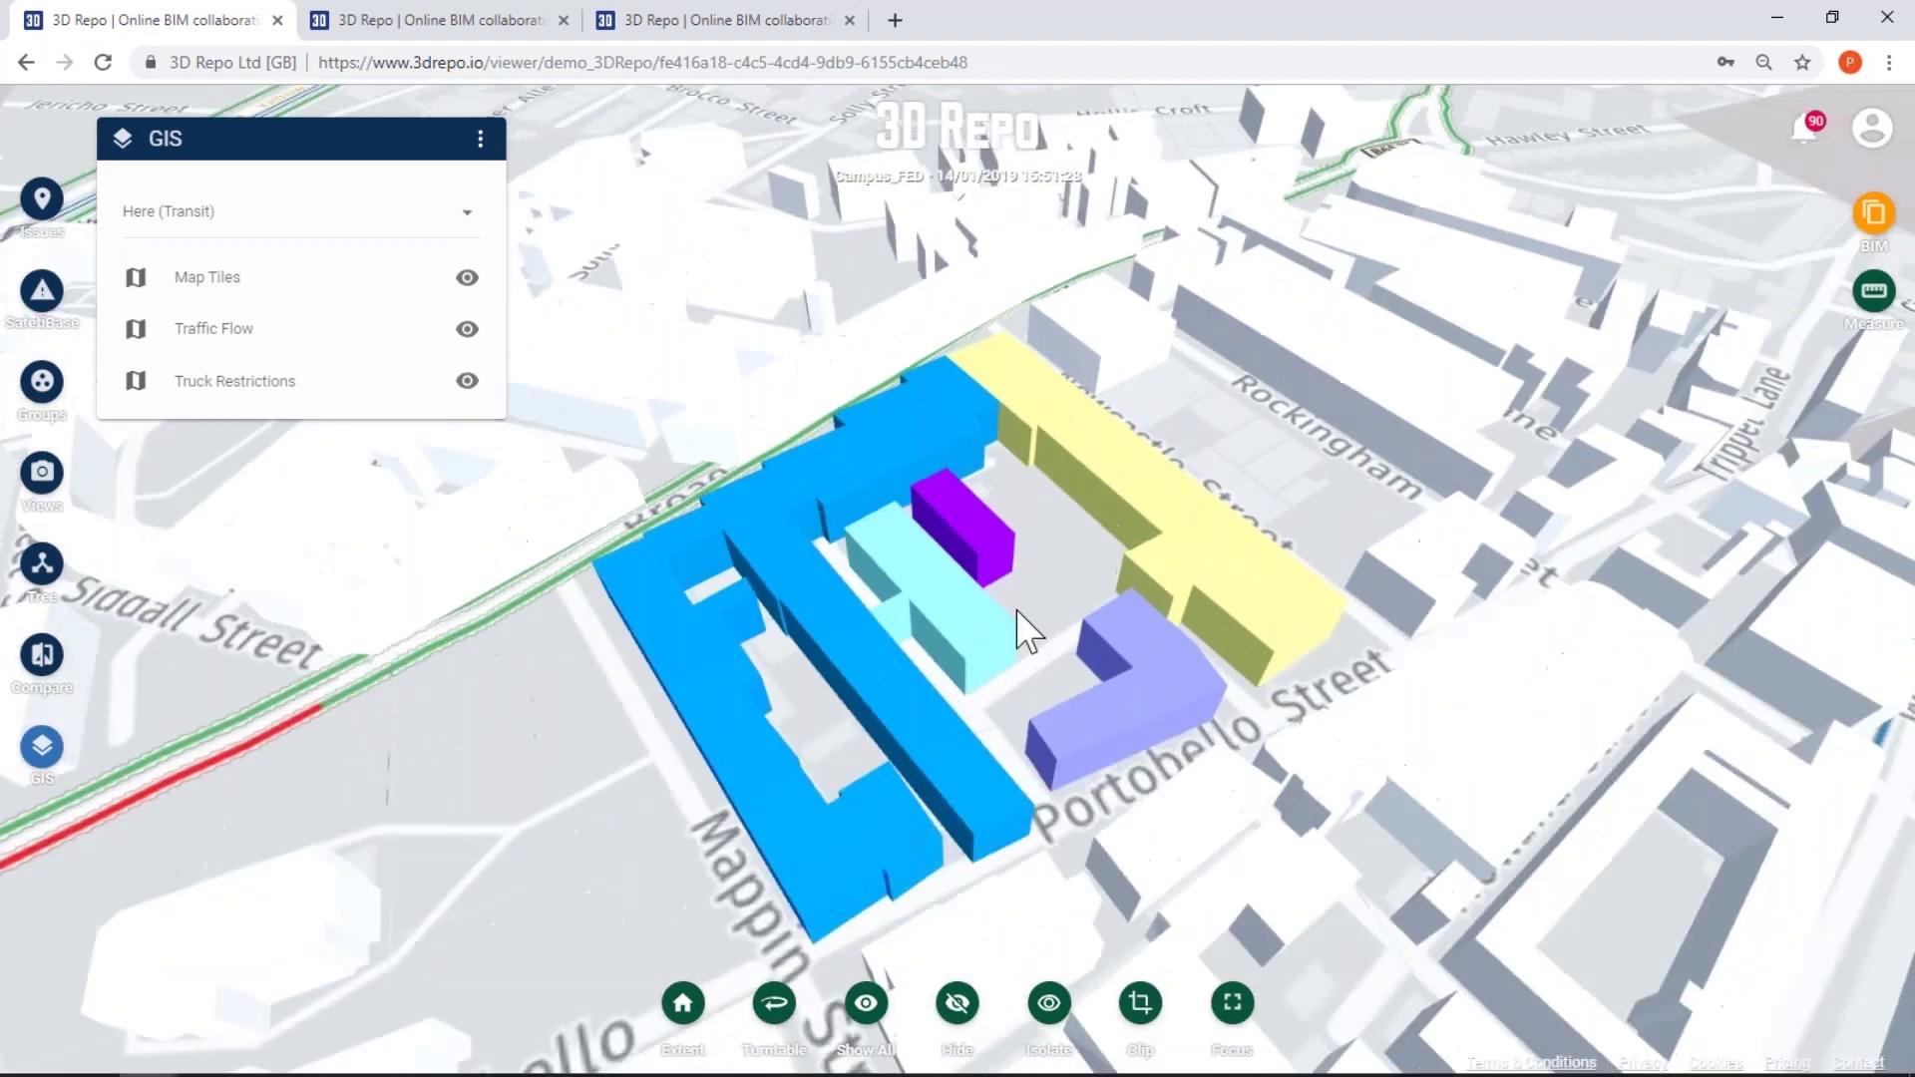
pyautogui.scroll(2, 756, 620)
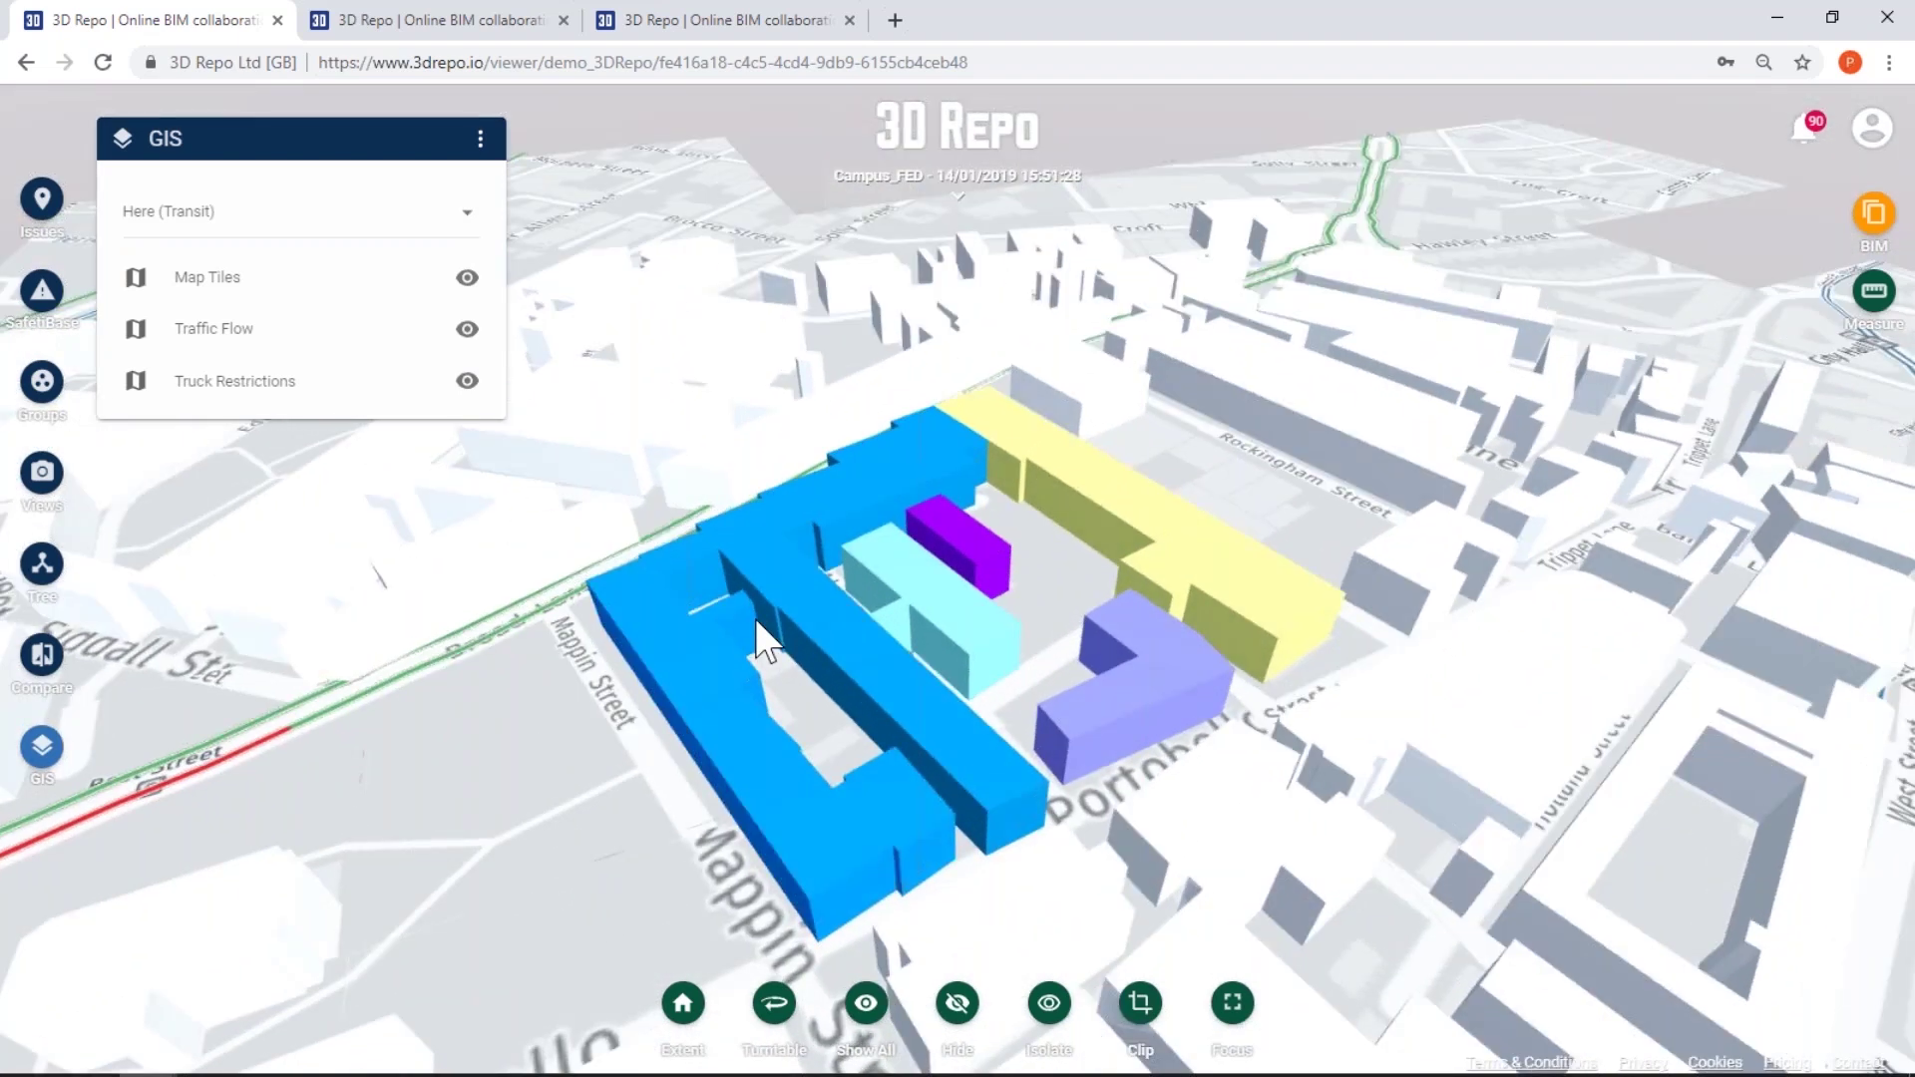
pyautogui.click(688, 627)
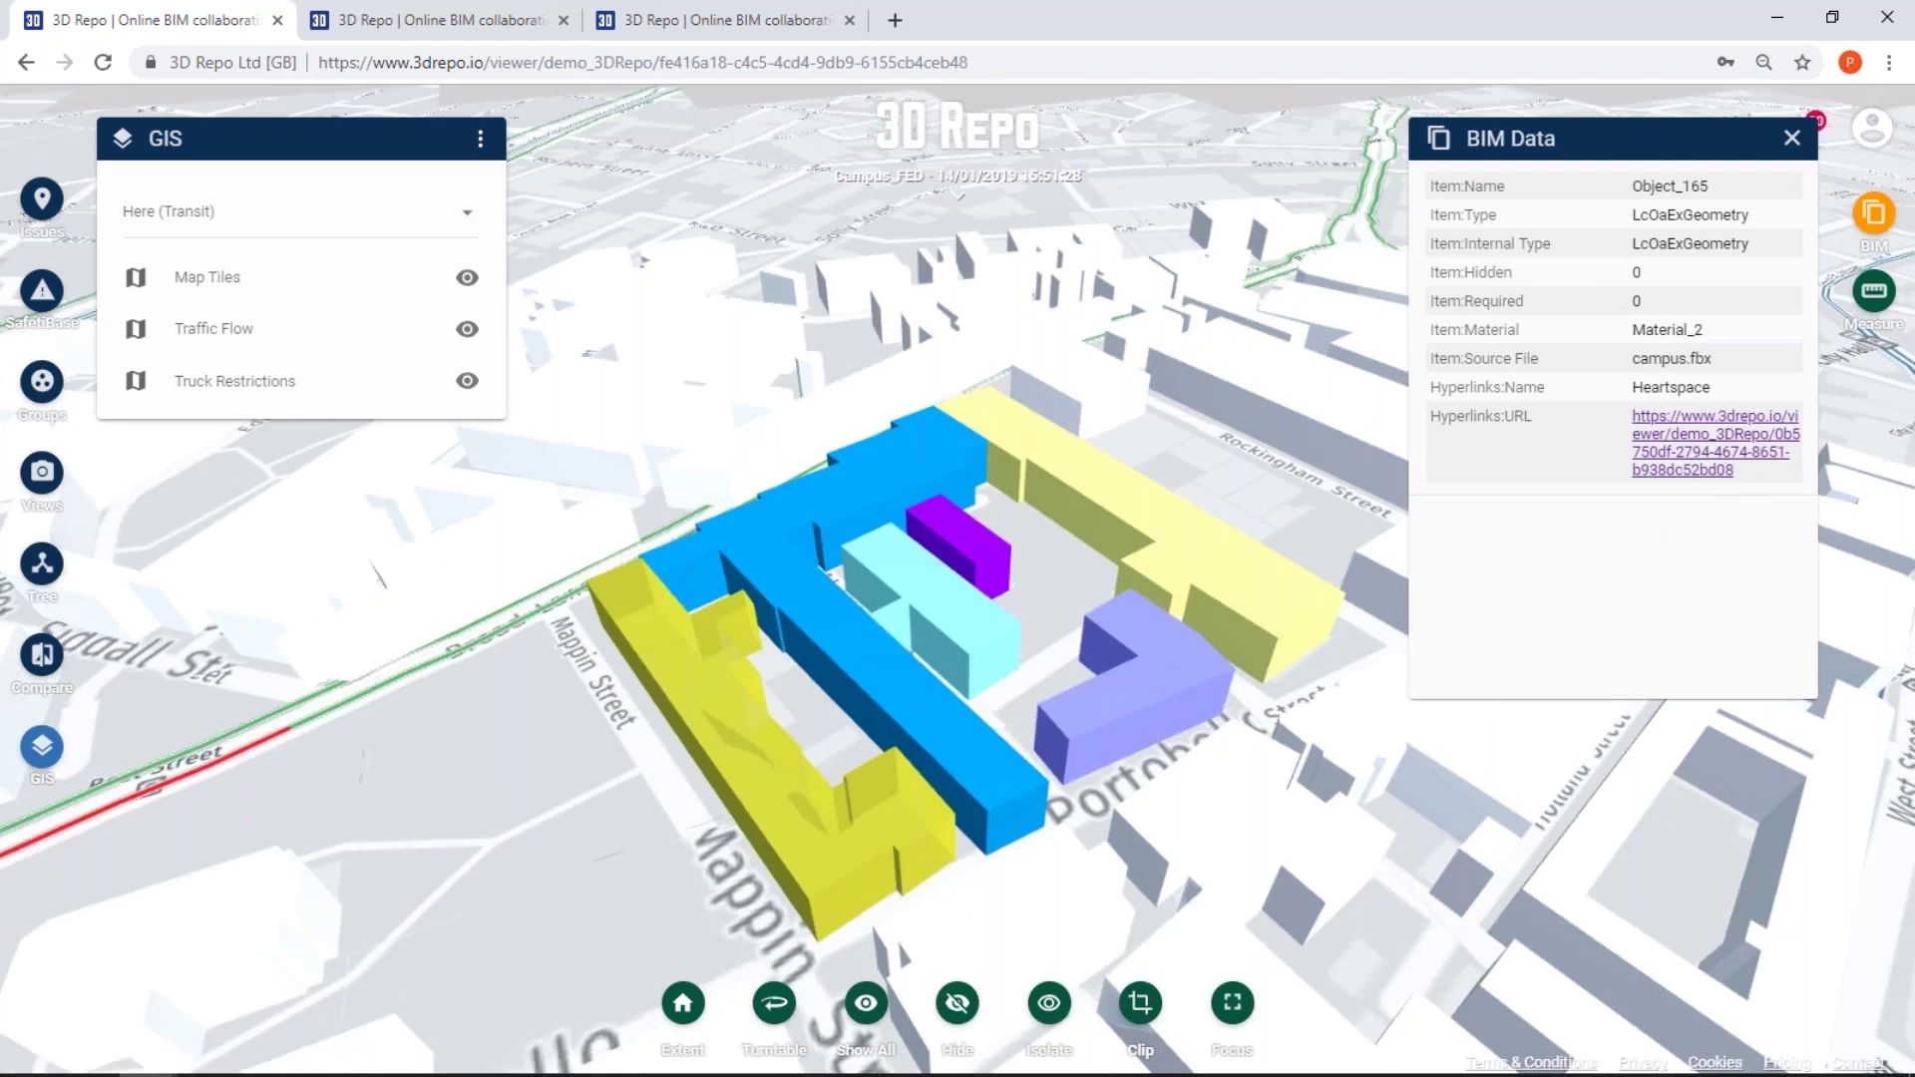
# Close the campus model to switch to the Heartspace_FED_Demo model, and hide its list of groups
pyautogui.click(278, 21)
pyautogui.click(1083, 200)
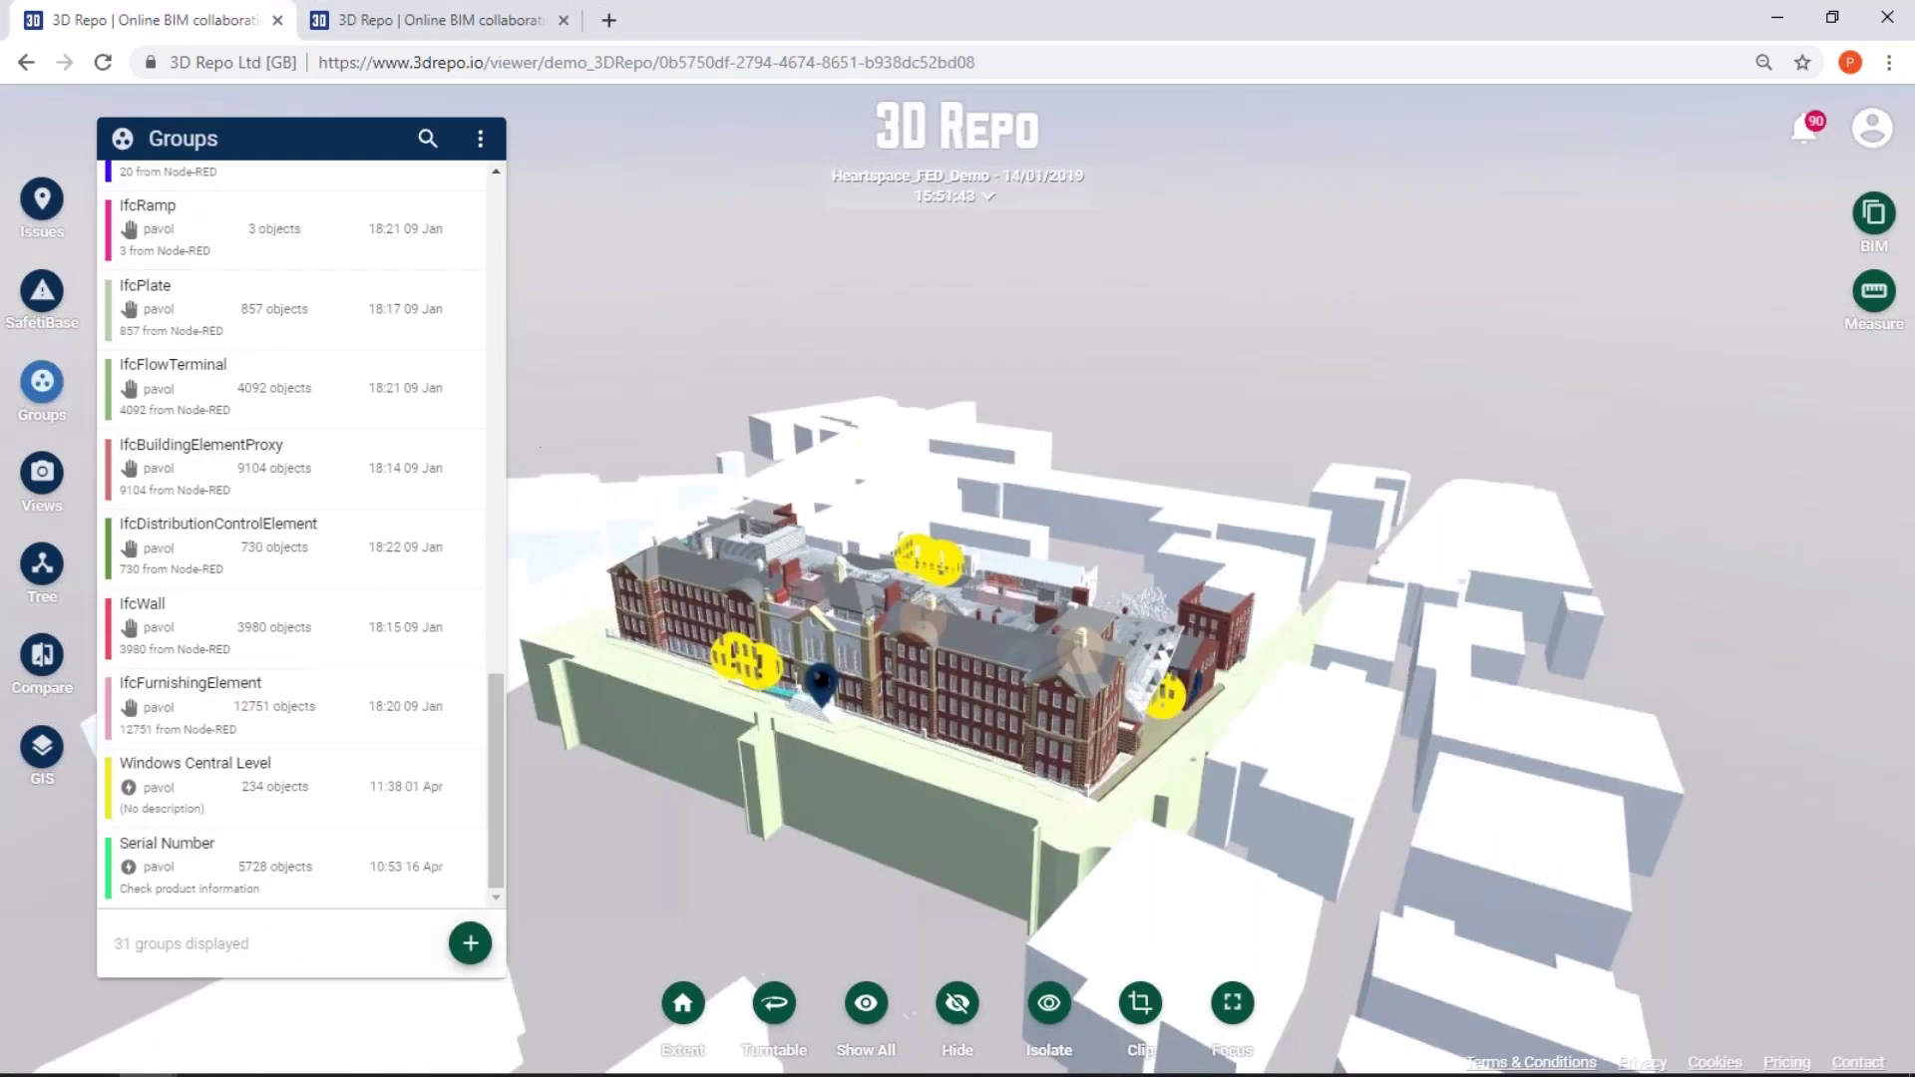
pyautogui.click(42, 381)
# In the model tree, collapse the EHS-SDA-Z0-ZZ-M3-E-60001 and EHS-BBA-Z0-ZZ-M3-A-00110 branches, hide the latter sub-model and mute the notifications
pyautogui.moveTo(1188, 530); pyautogui.dragTo(1157, 531)
pyautogui.scroll(-3, 1259, 440)
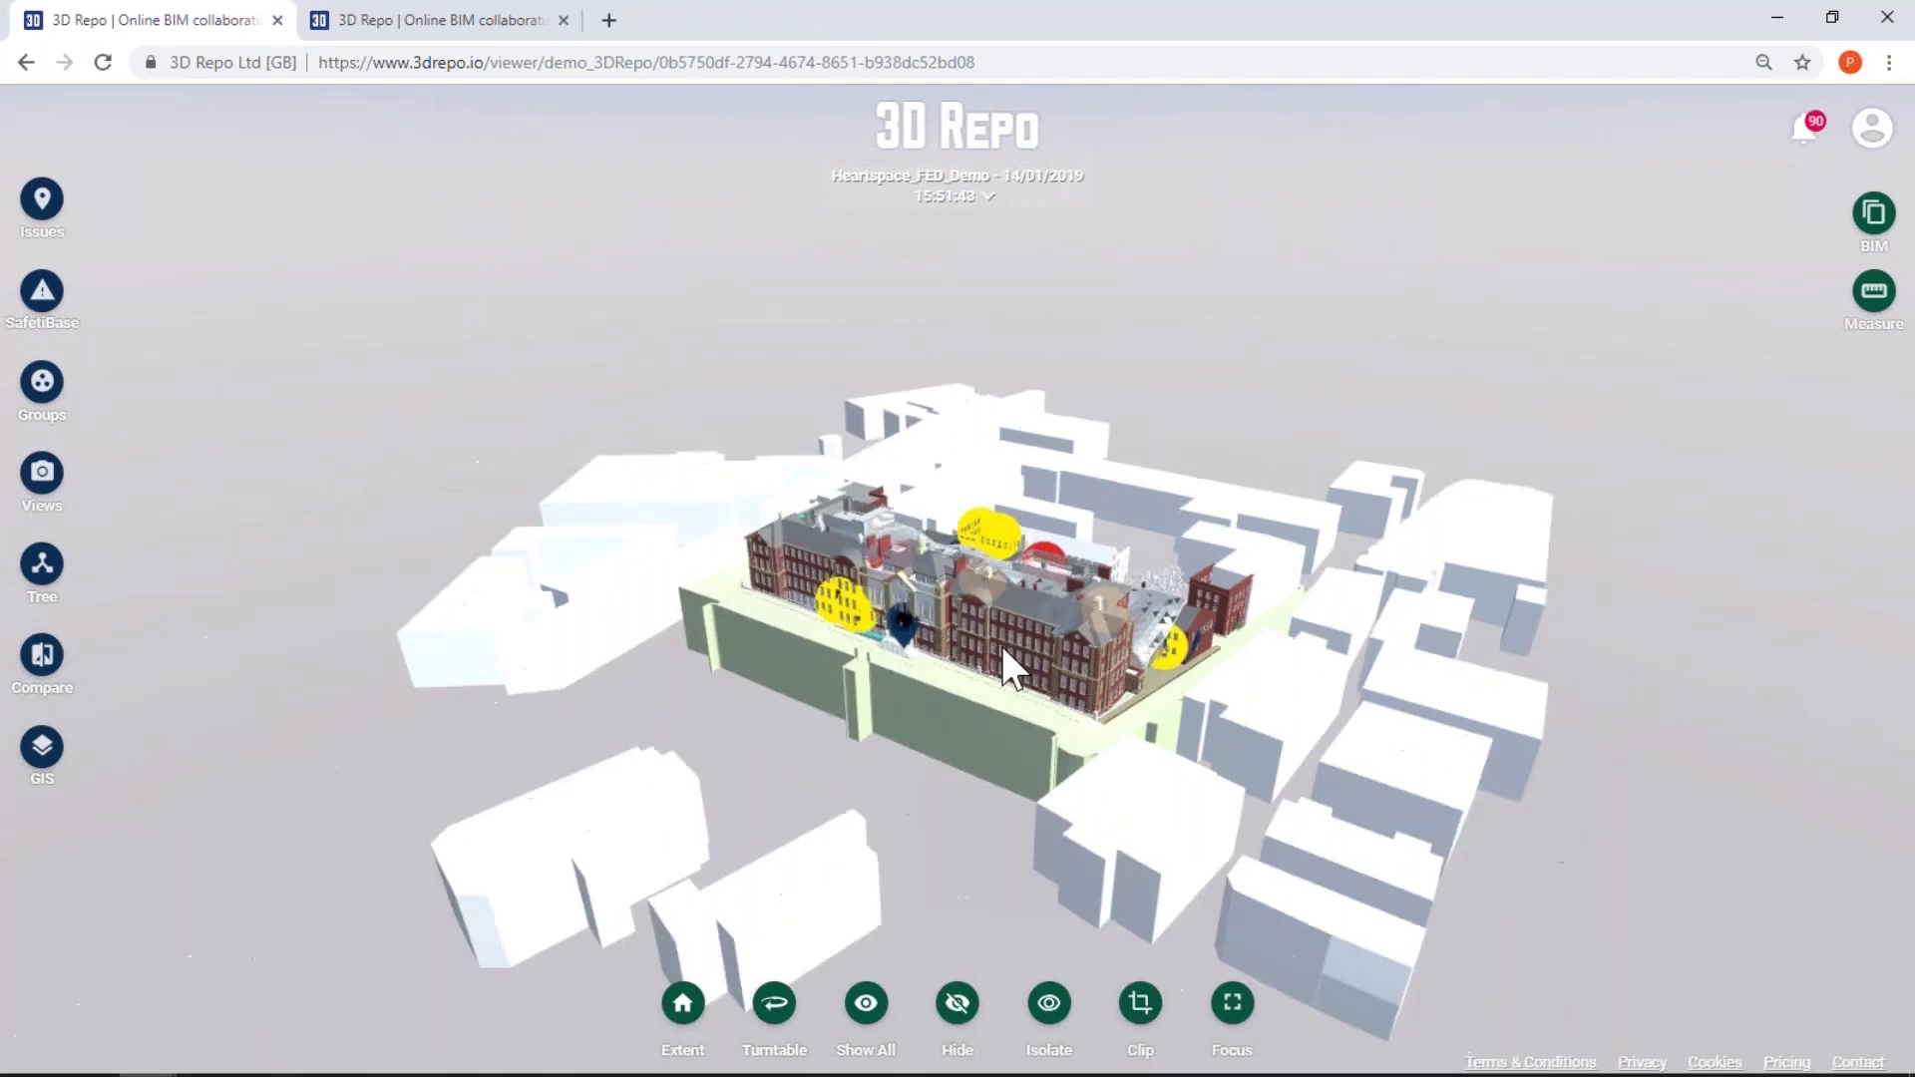
pyautogui.scroll(3, 1018, 634)
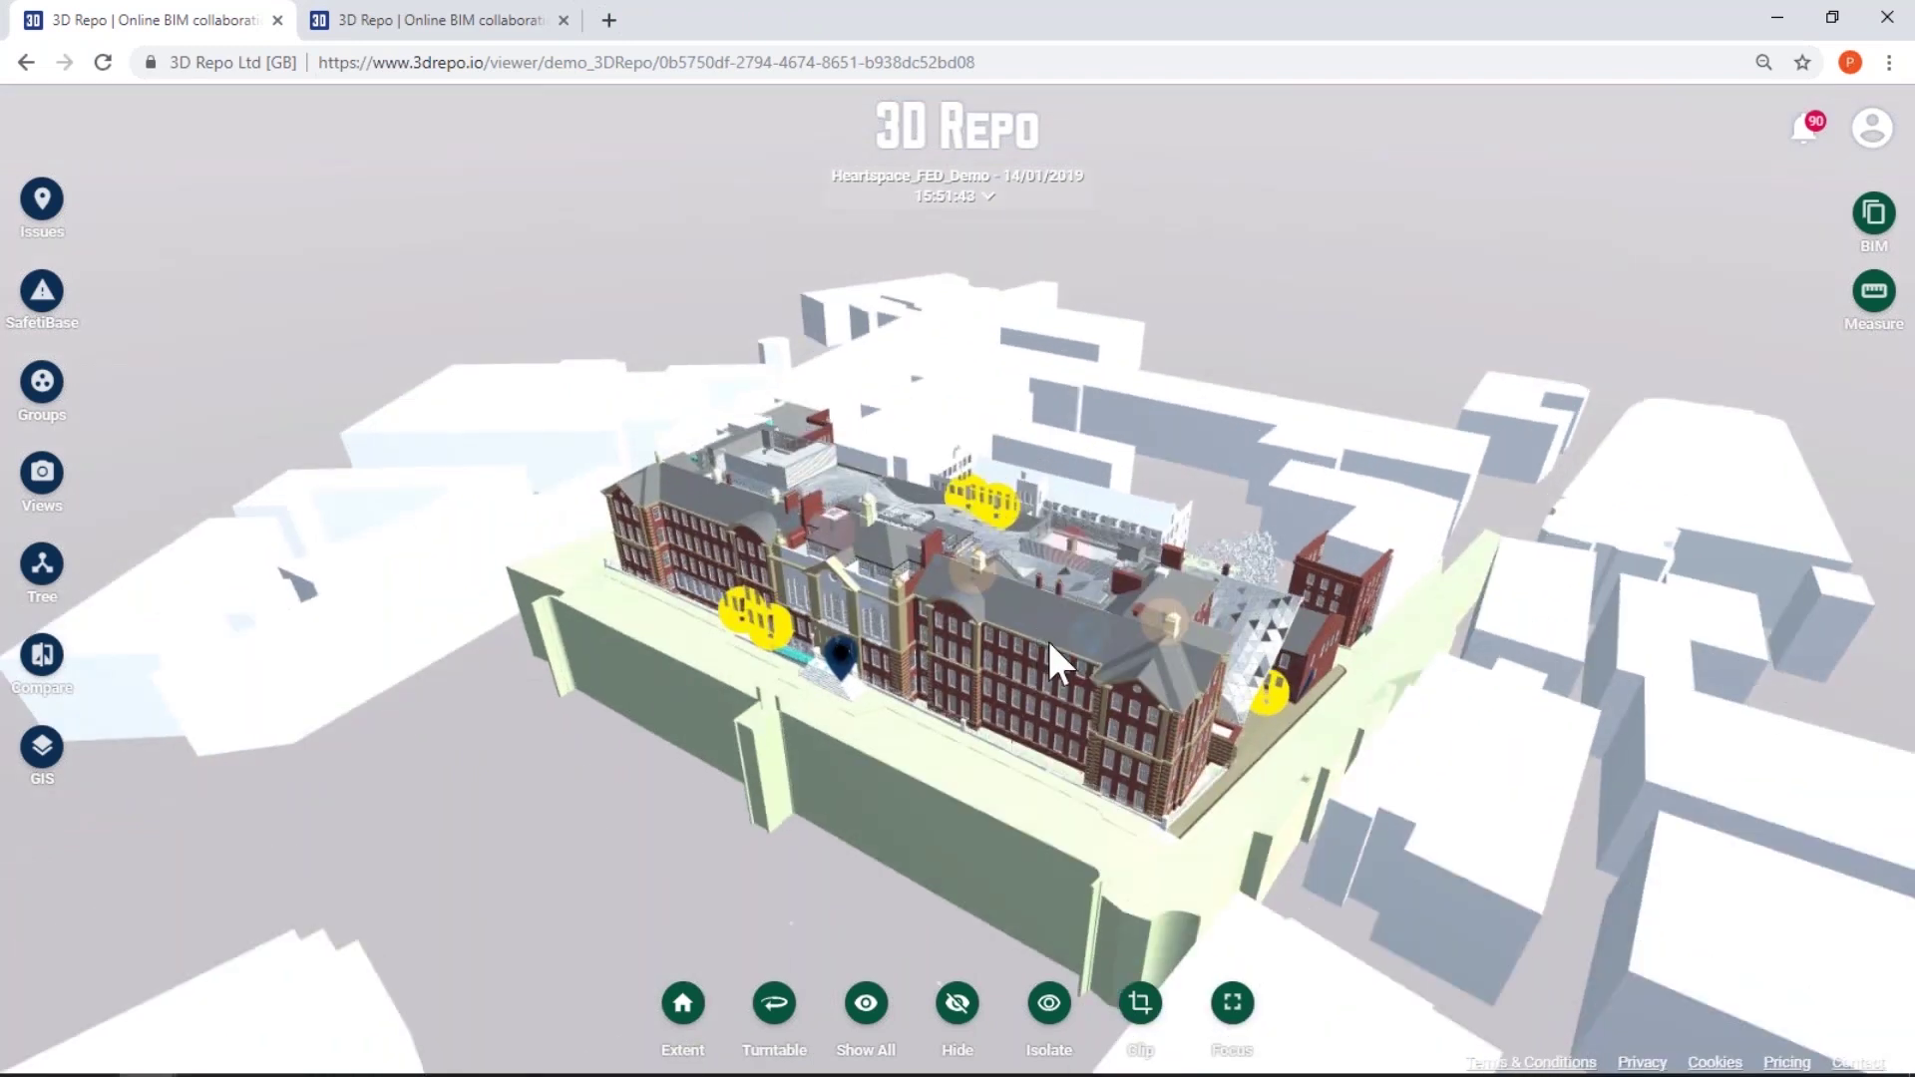
pyautogui.scroll(2, 1046, 637)
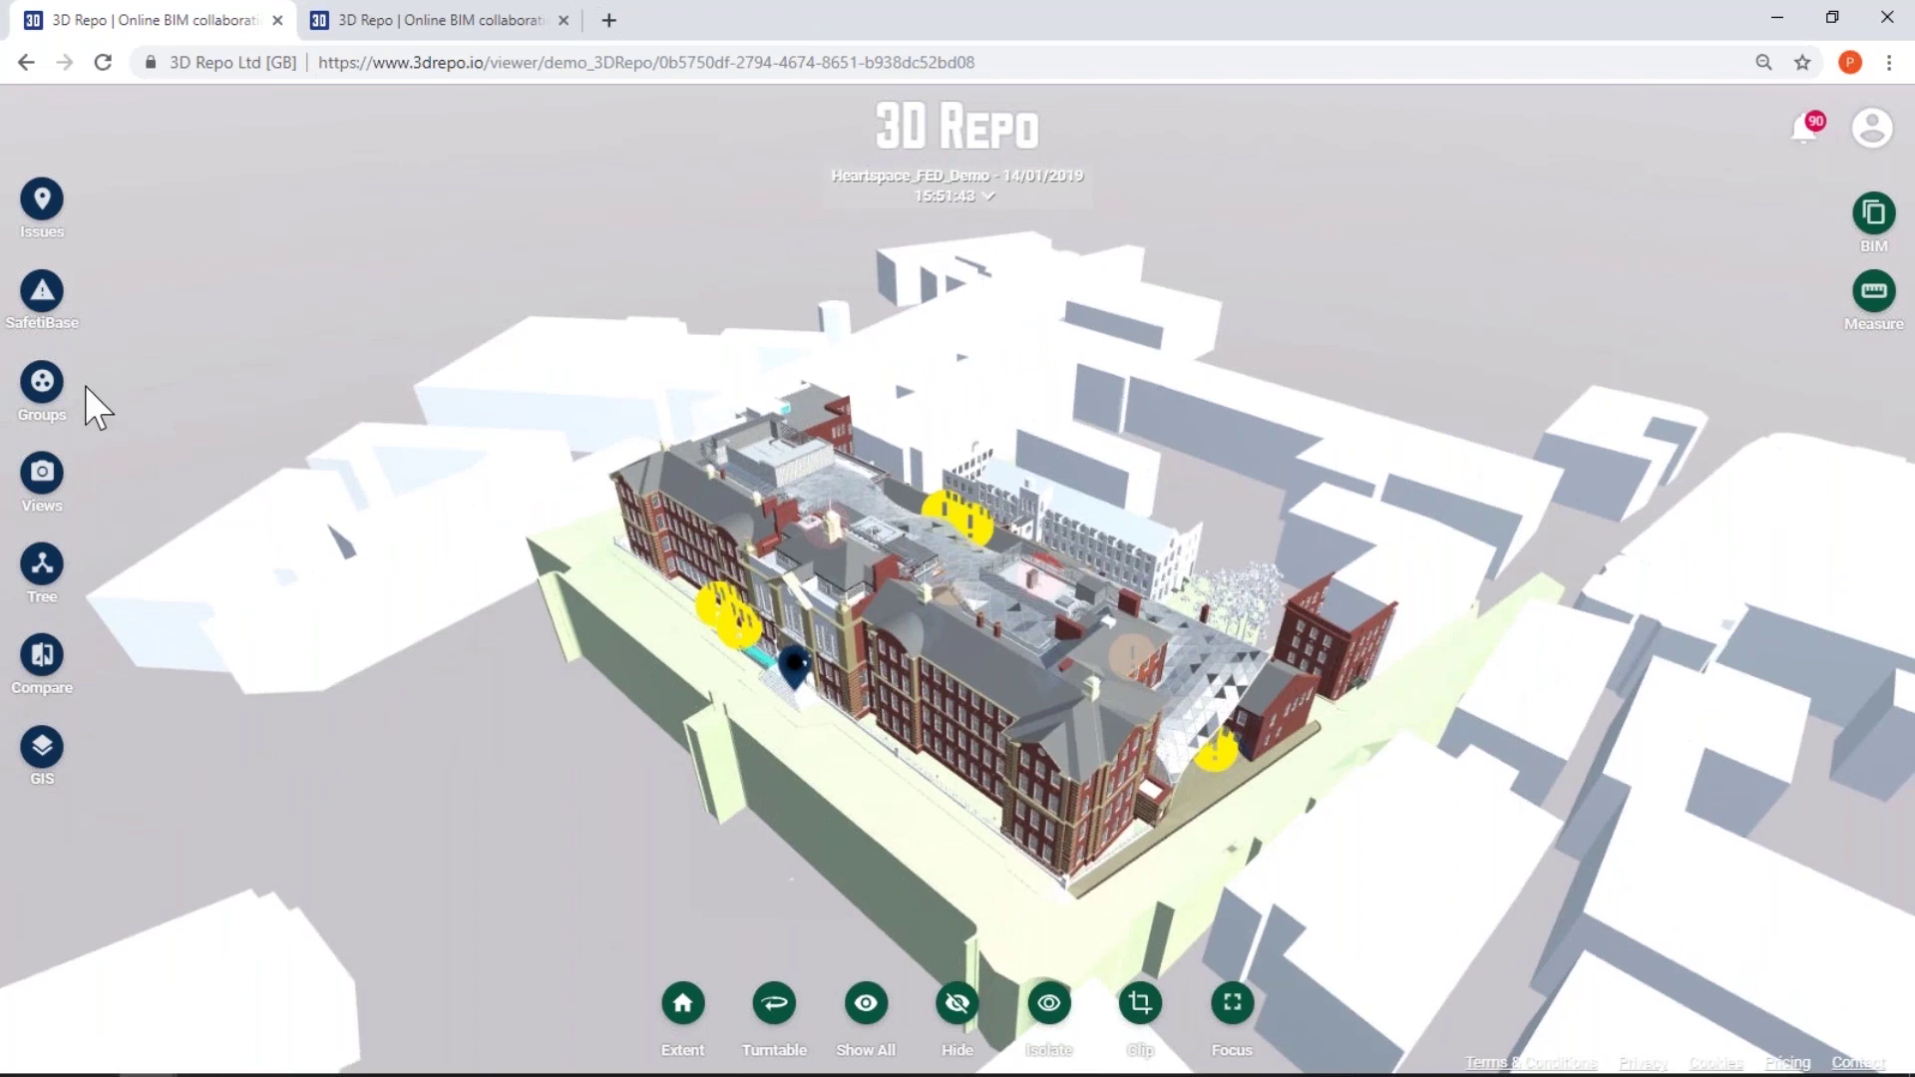
pyautogui.click(42, 565)
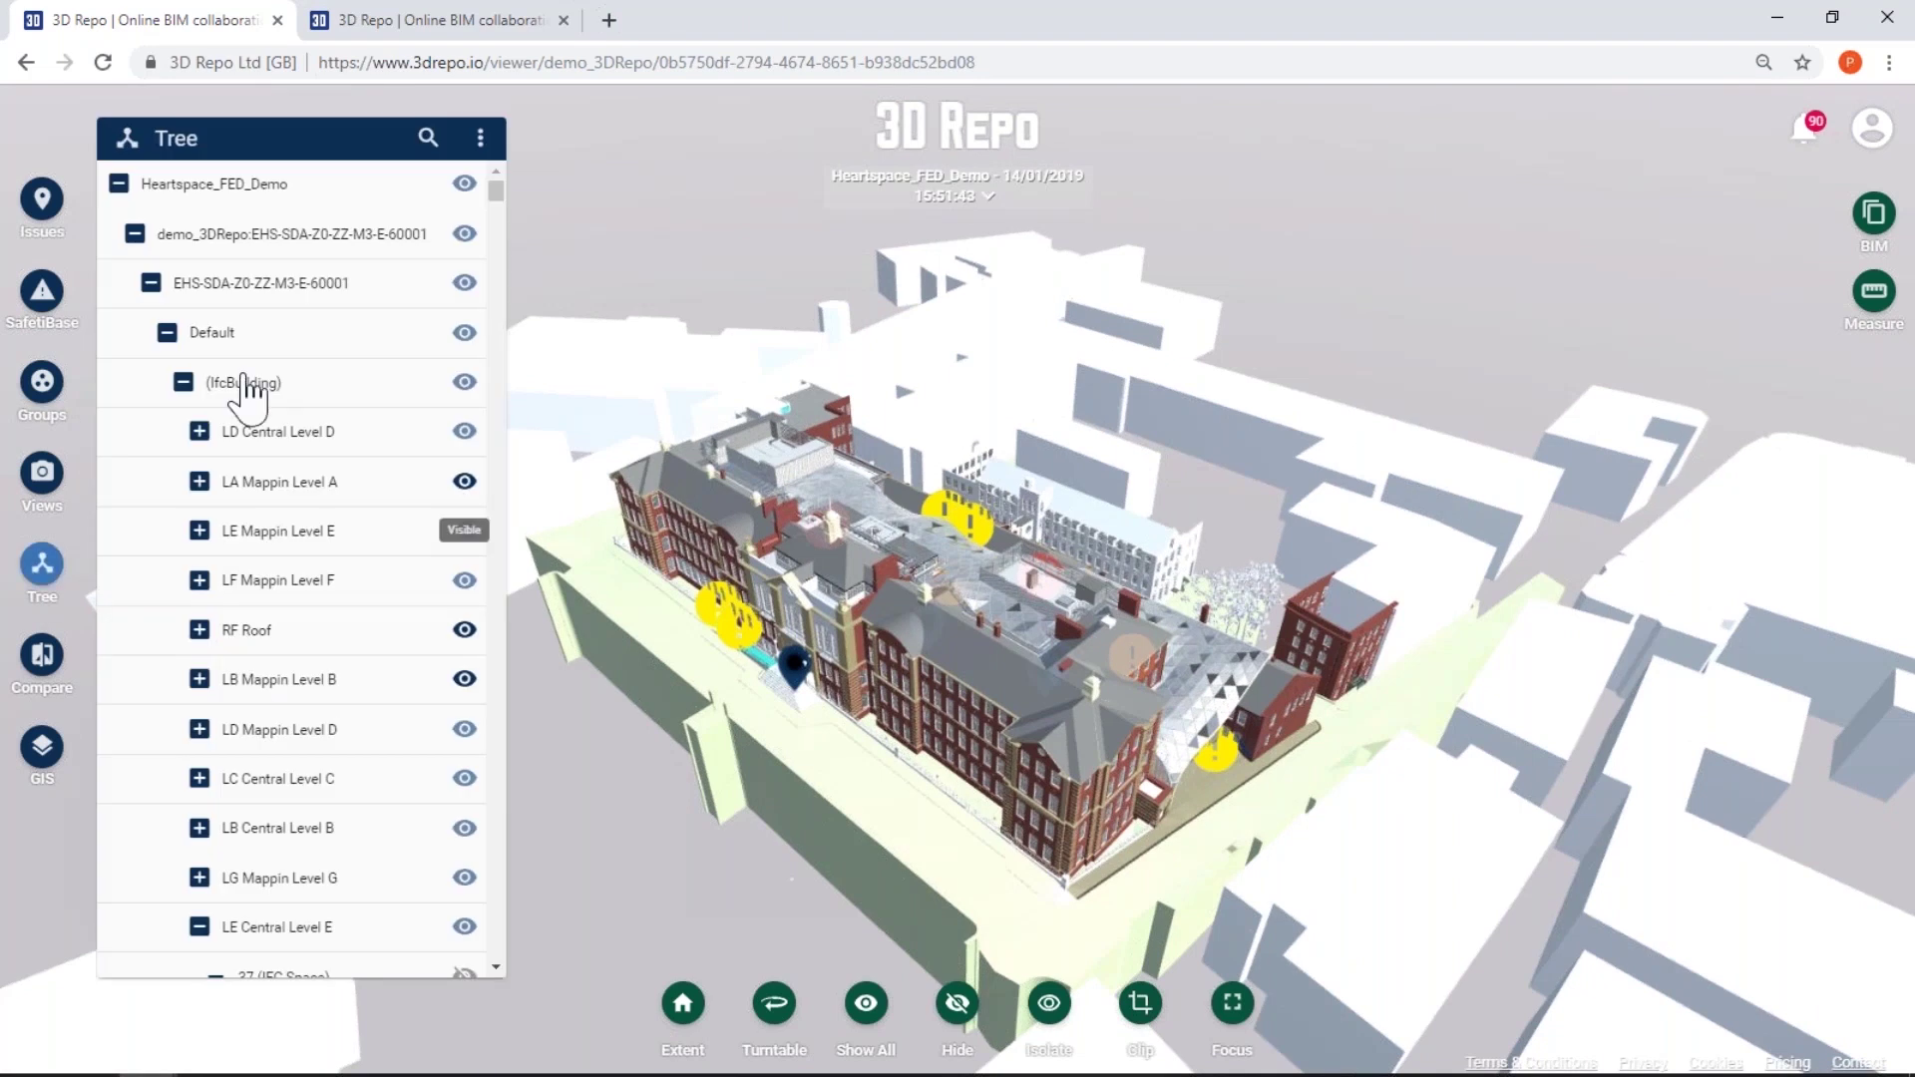
pyautogui.click(134, 233)
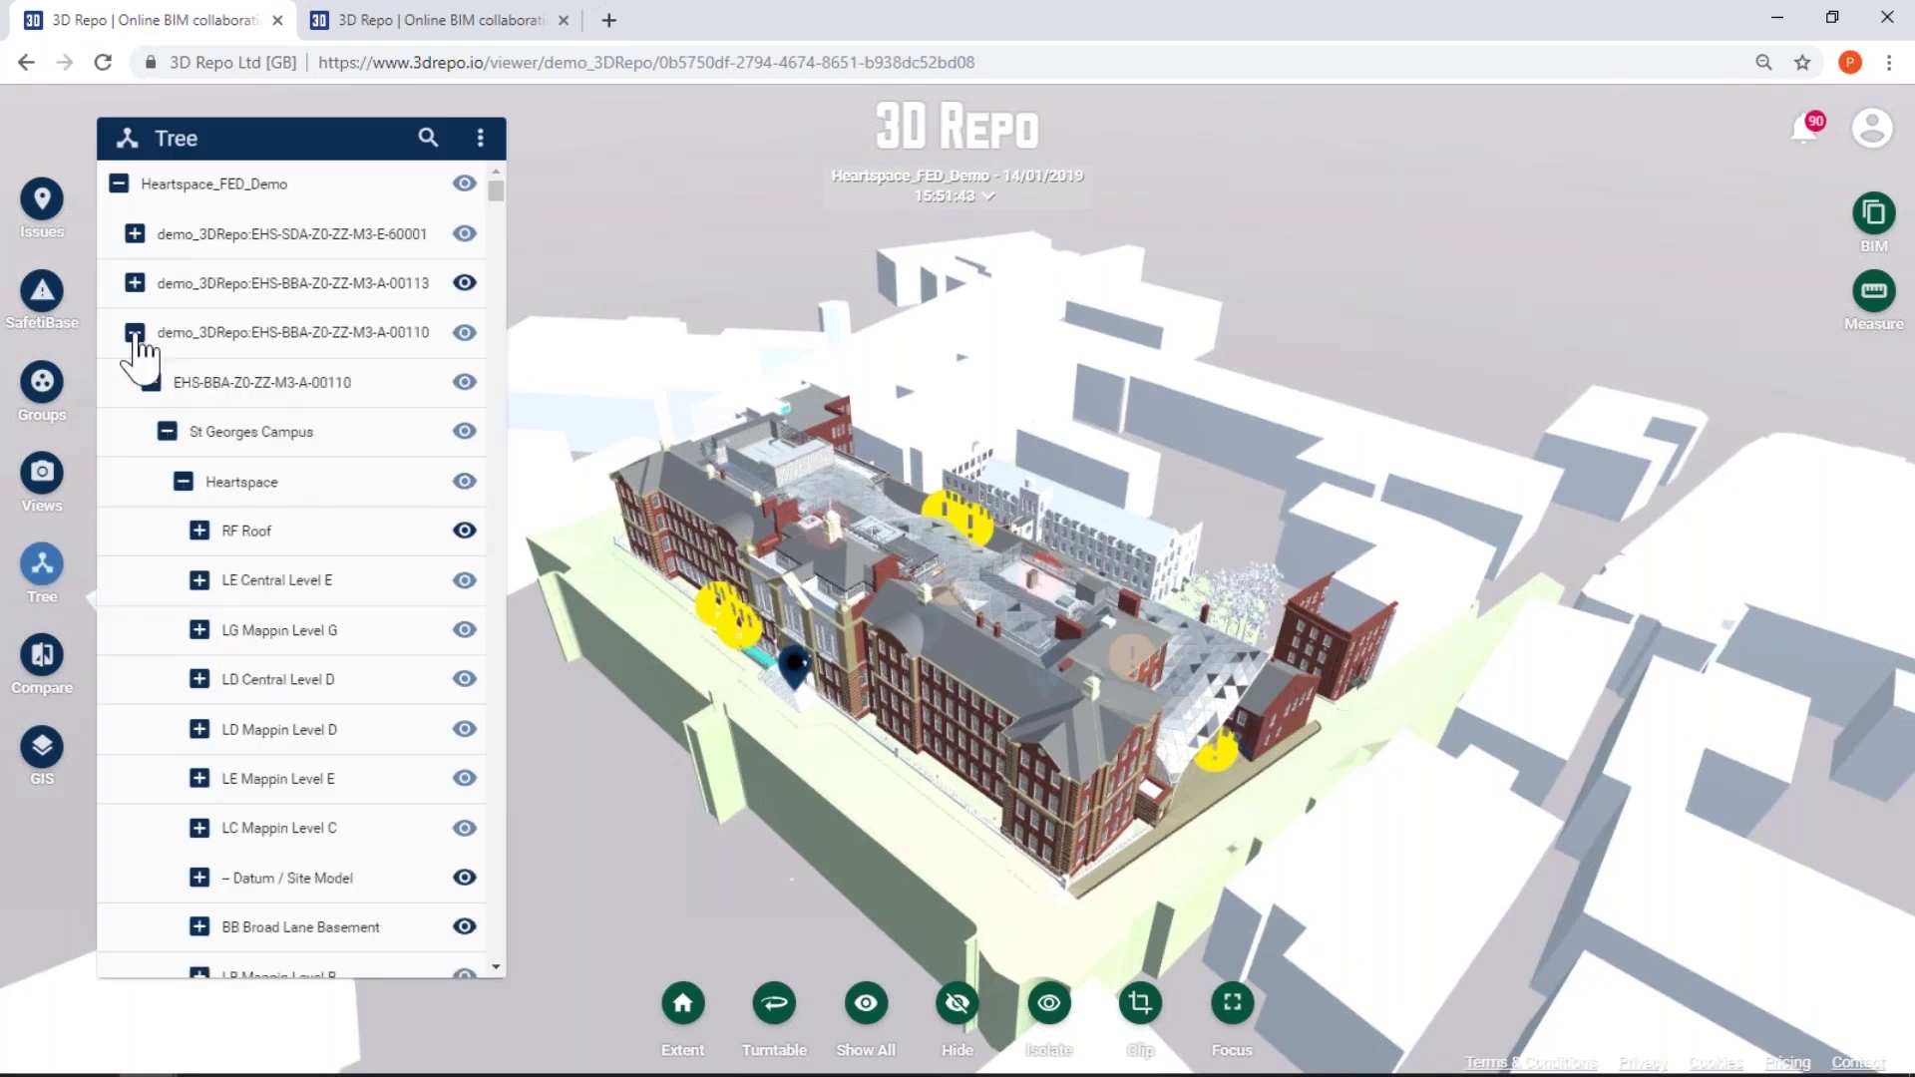
pyautogui.click(135, 332)
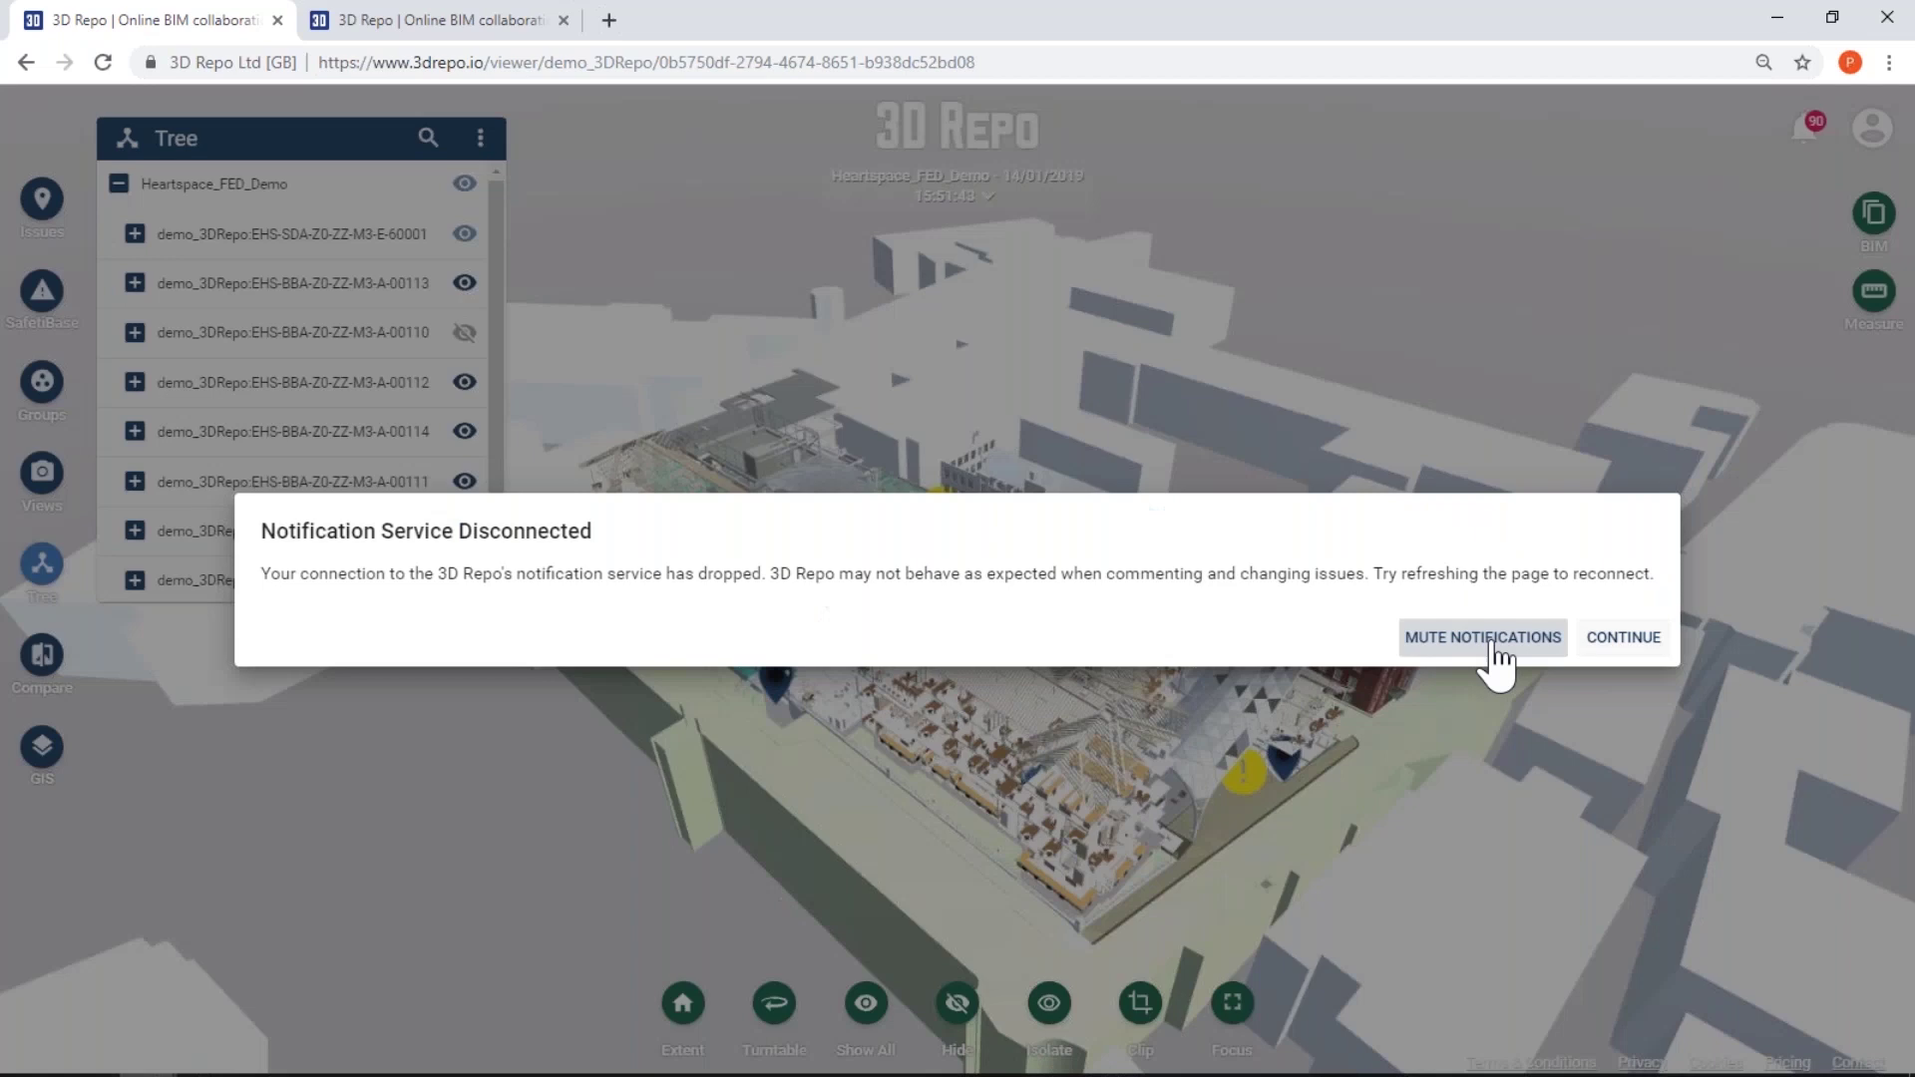
pyautogui.click(1491, 639)
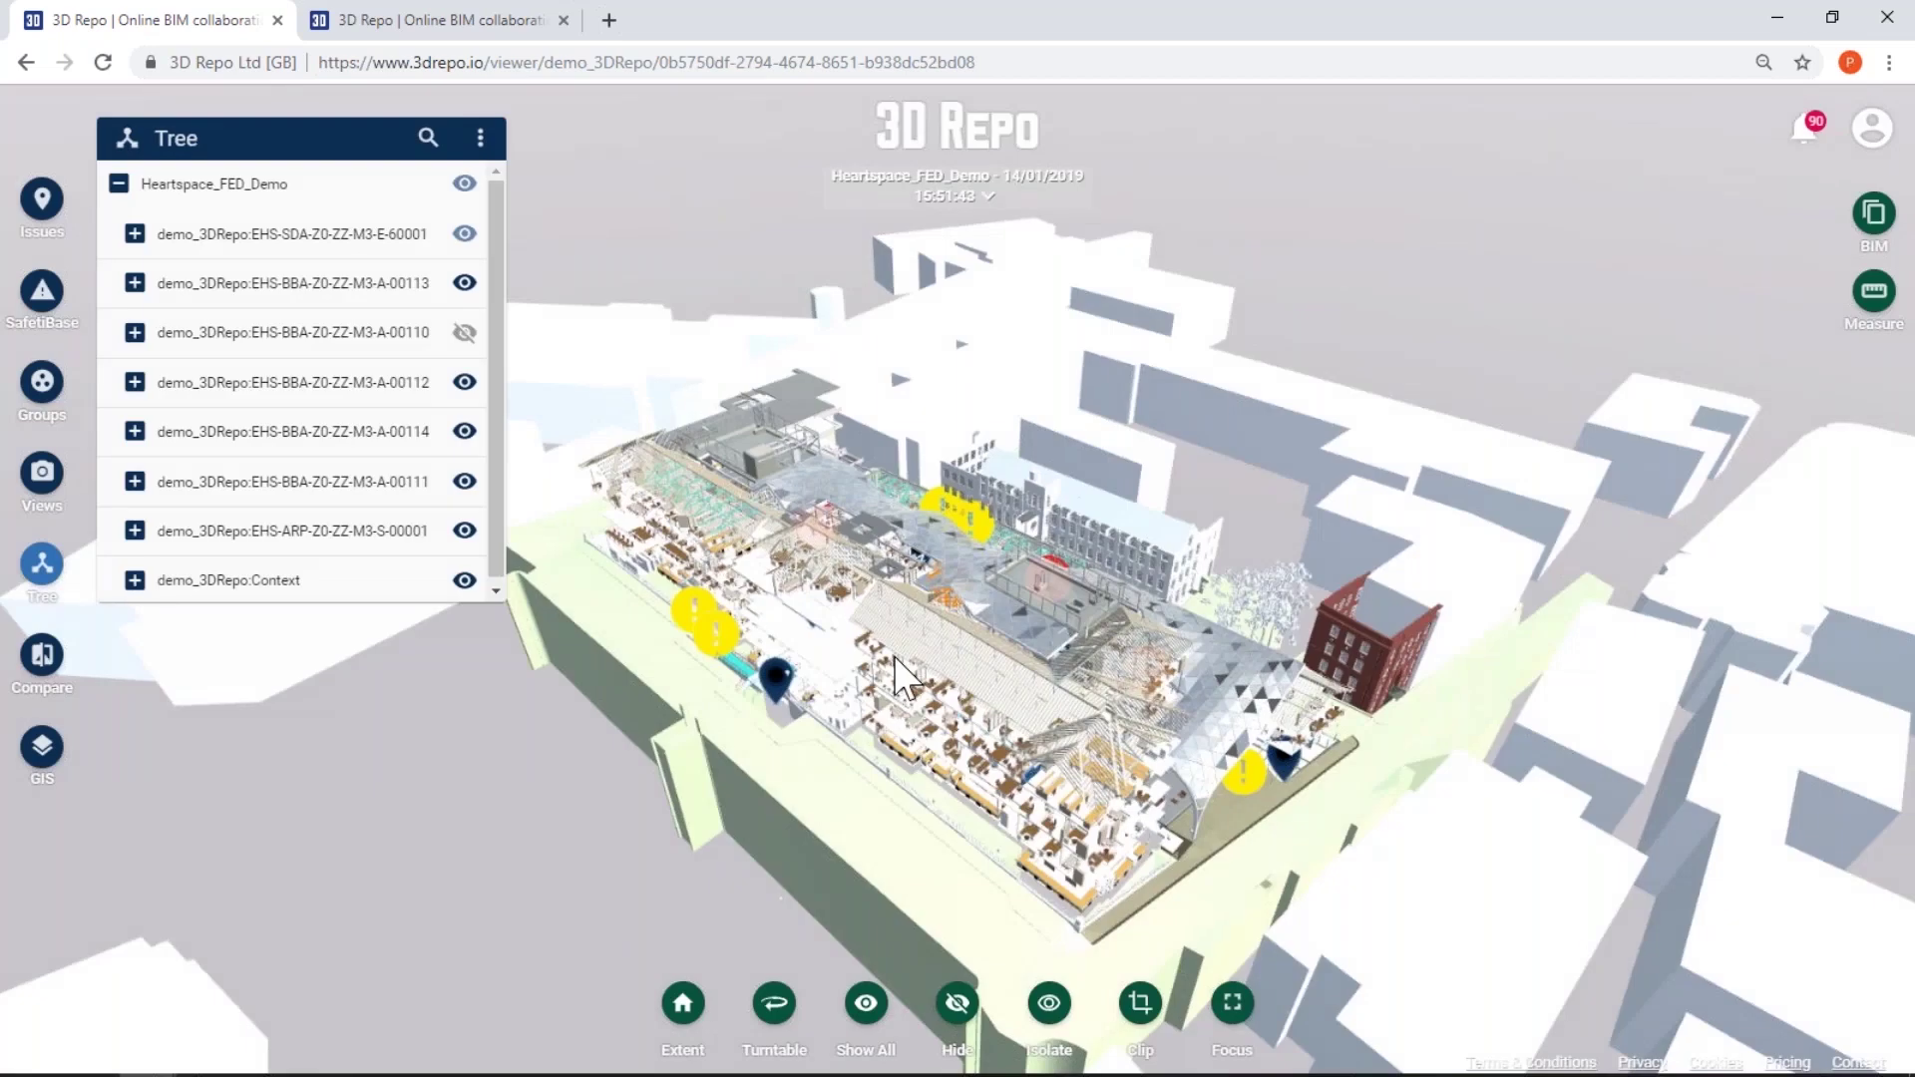
# Examine the furnished office floors inside the Heartspace building, then its exposed roof structure from outside
pyautogui.scroll(5, 893, 657)
pyautogui.scroll(3, 941, 715)
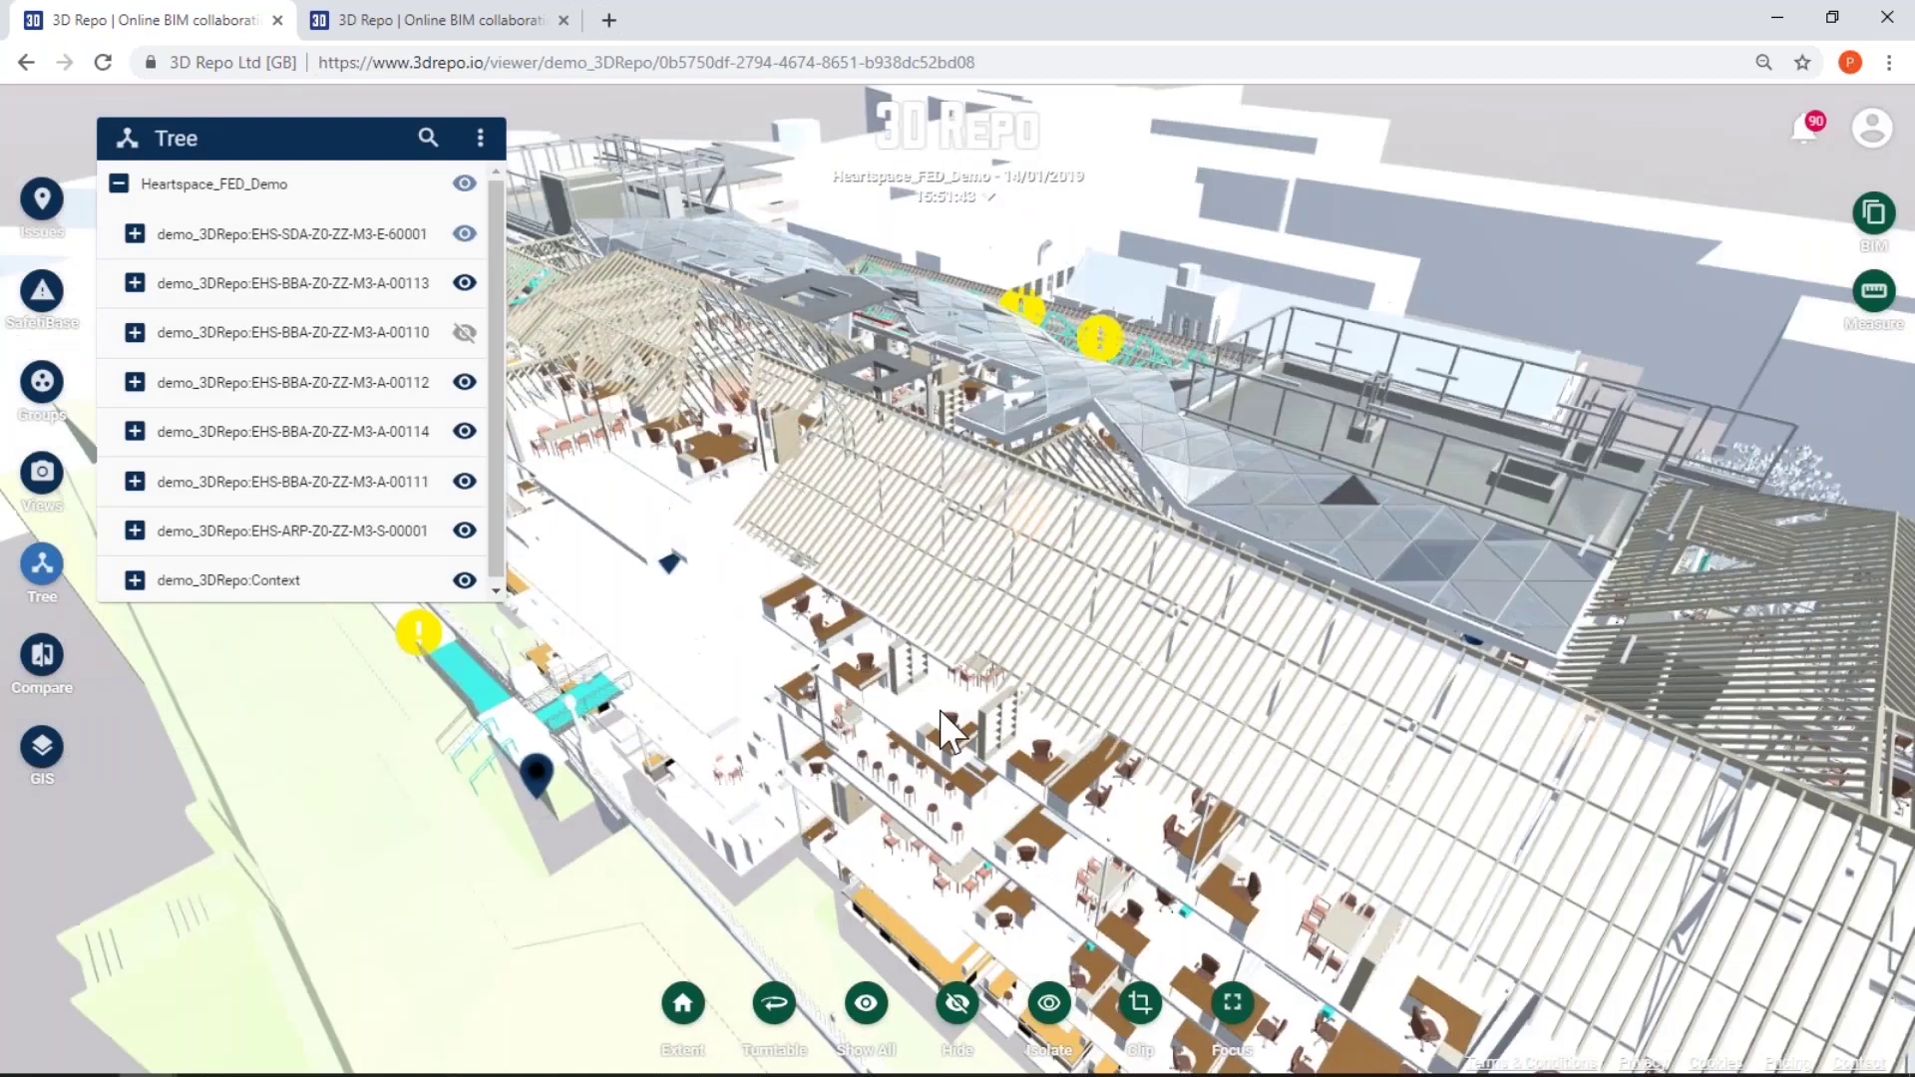
pyautogui.scroll(5, 944, 731)
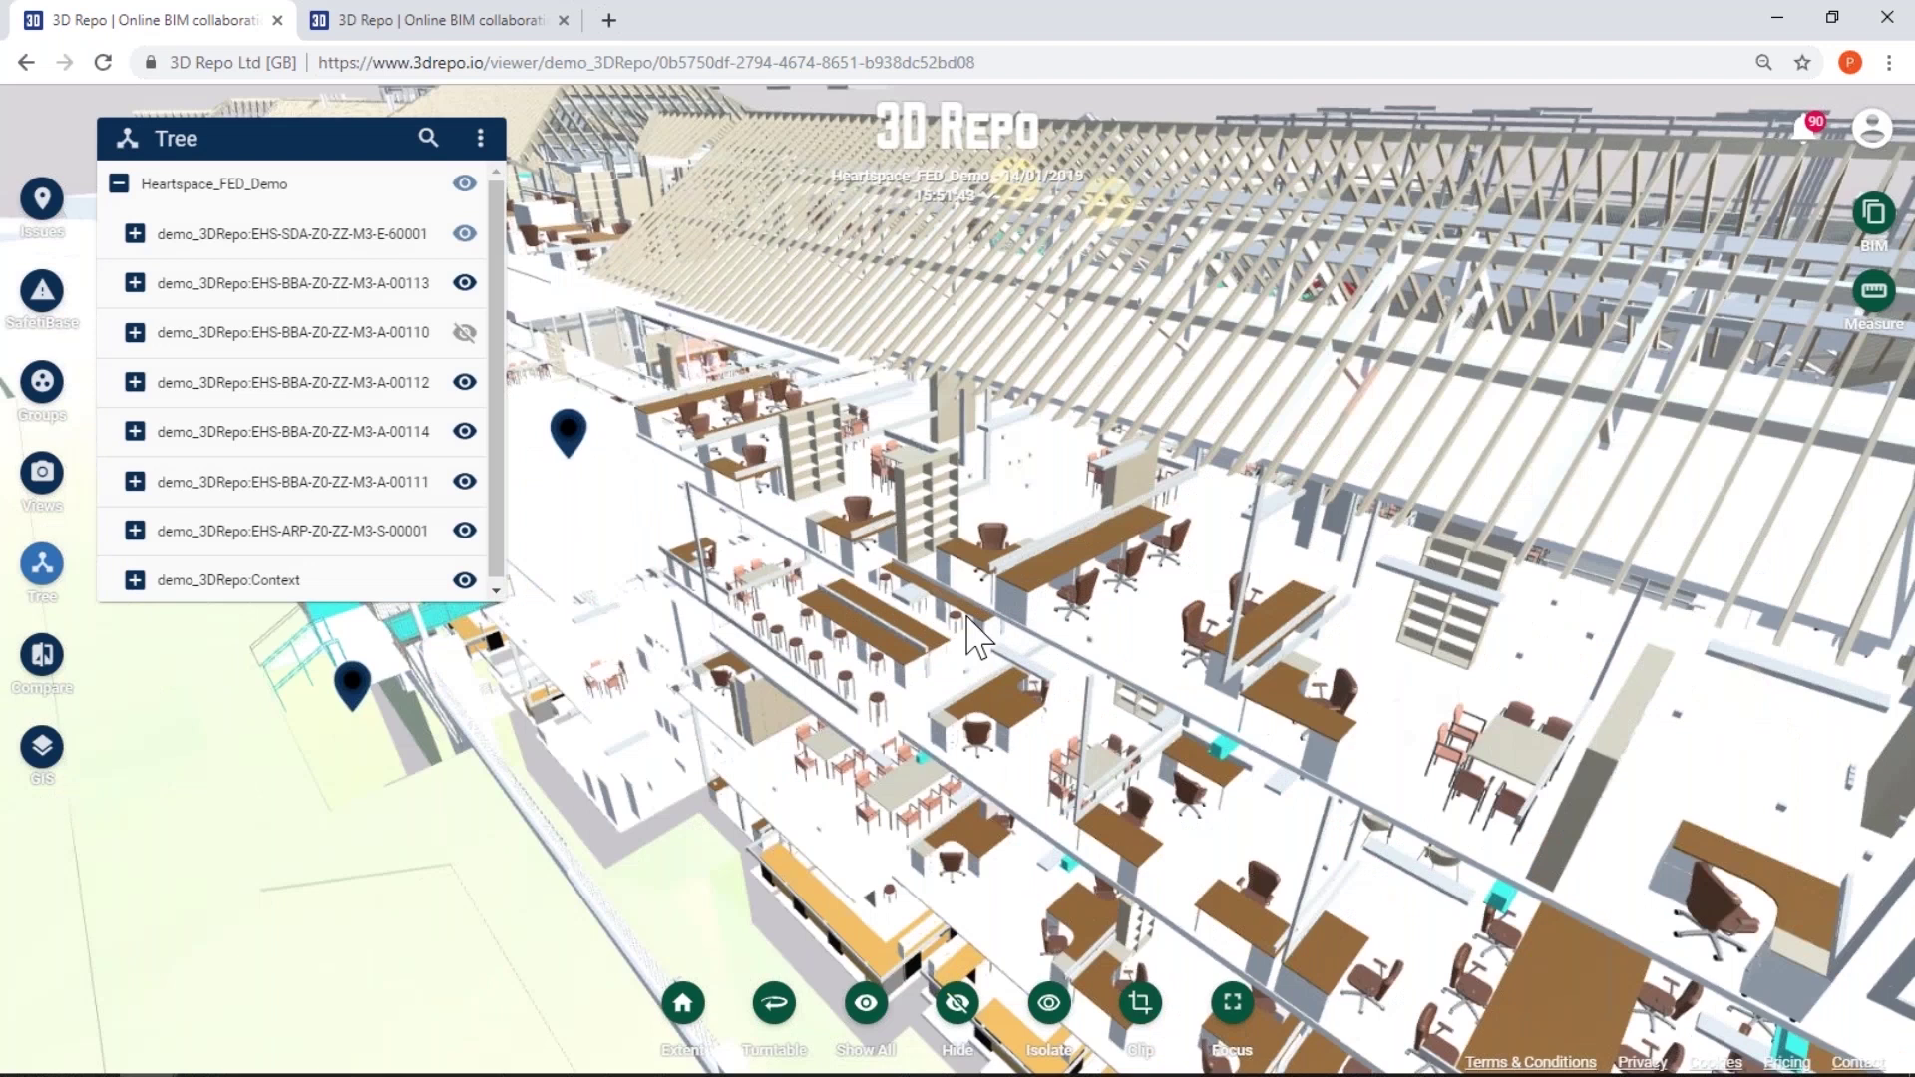
pyautogui.scroll(3, 981, 642)
pyautogui.scroll(4, 974, 628)
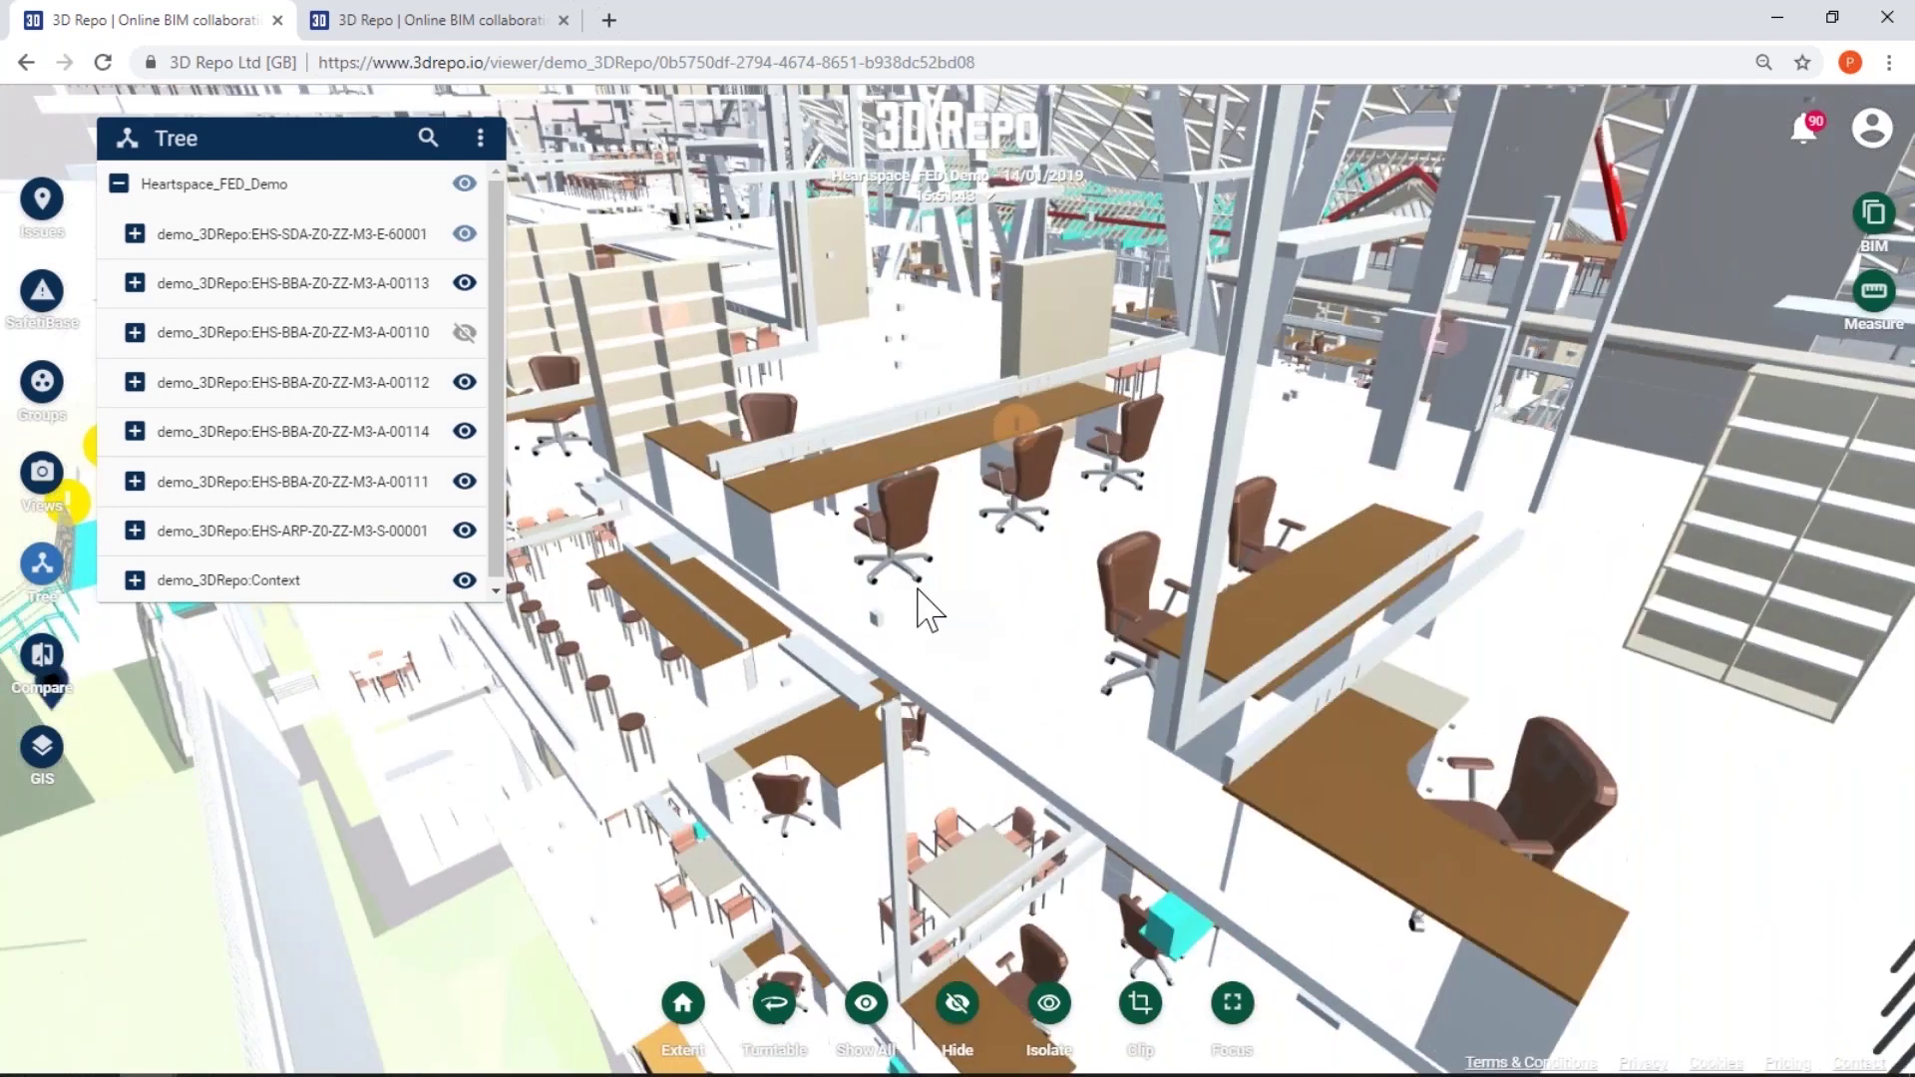
pyautogui.scroll(6, 928, 610)
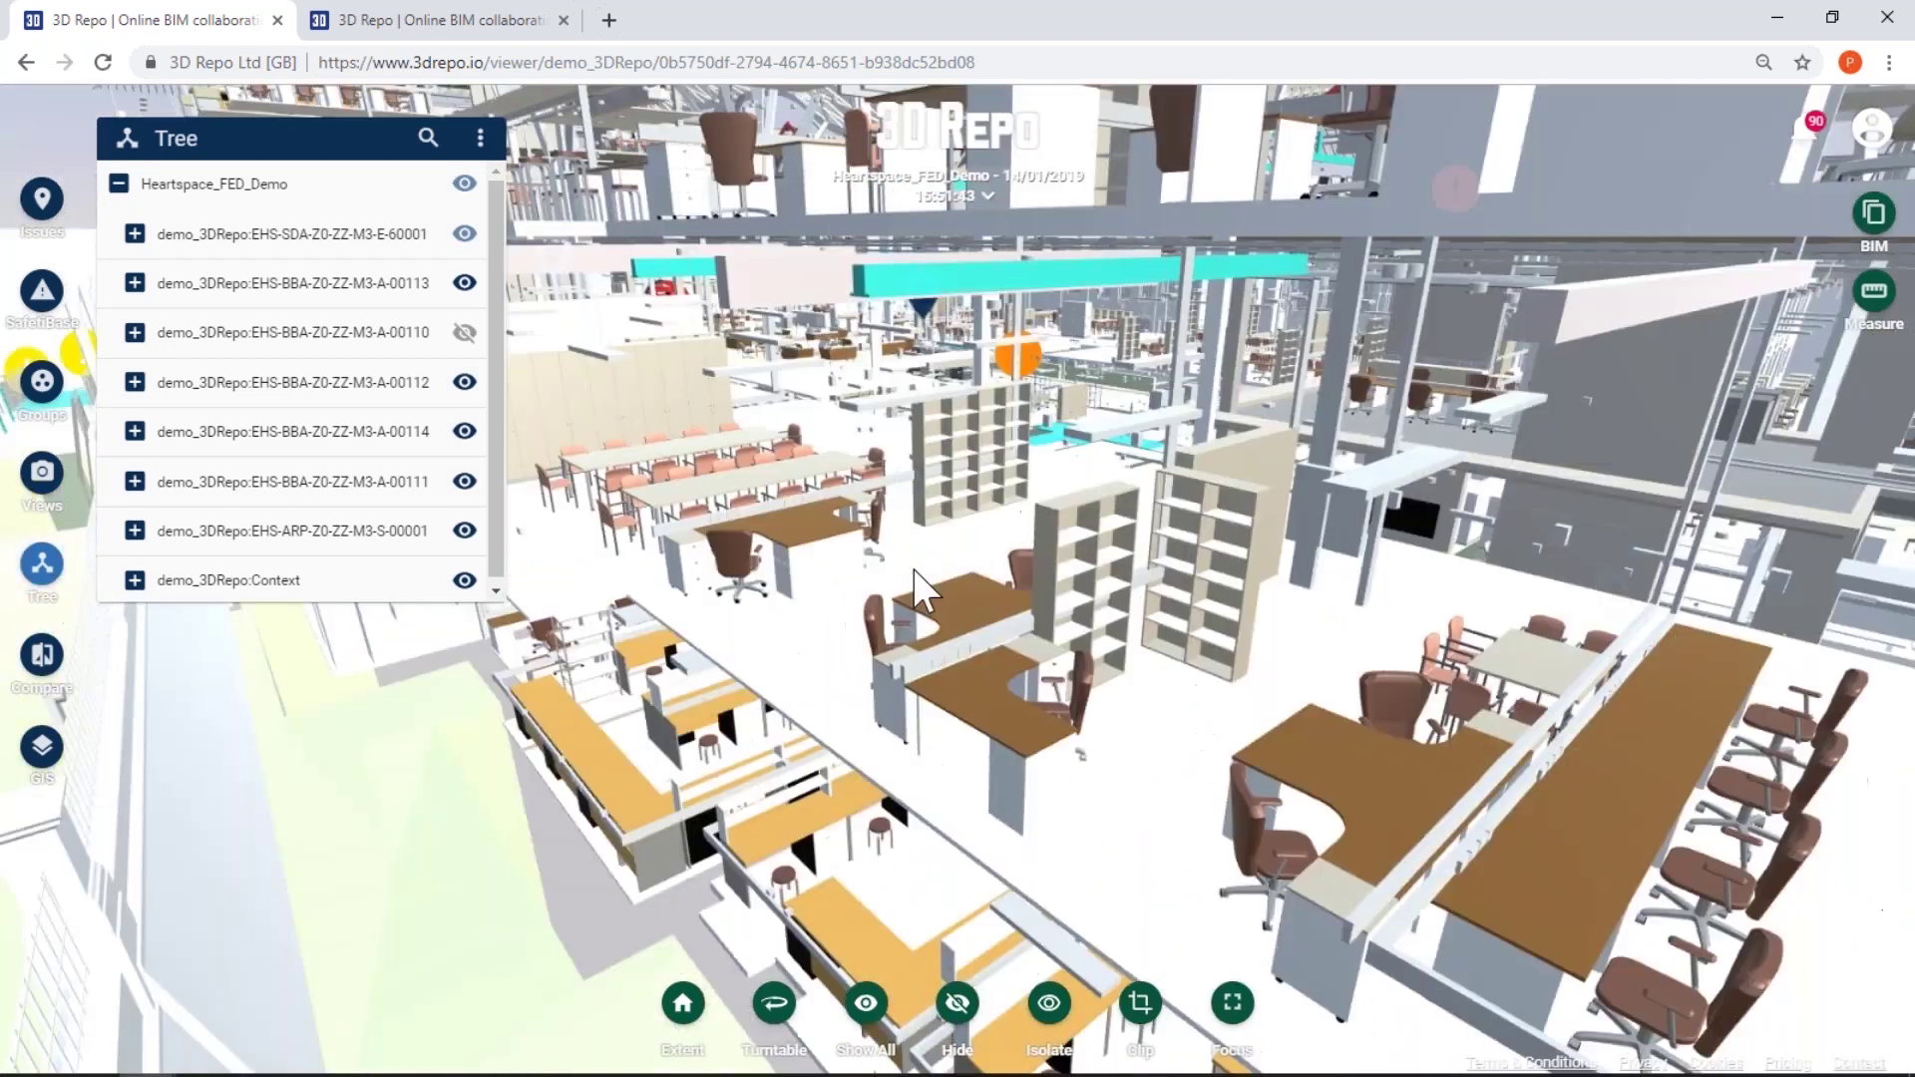
pyautogui.scroll(4, 985, 482)
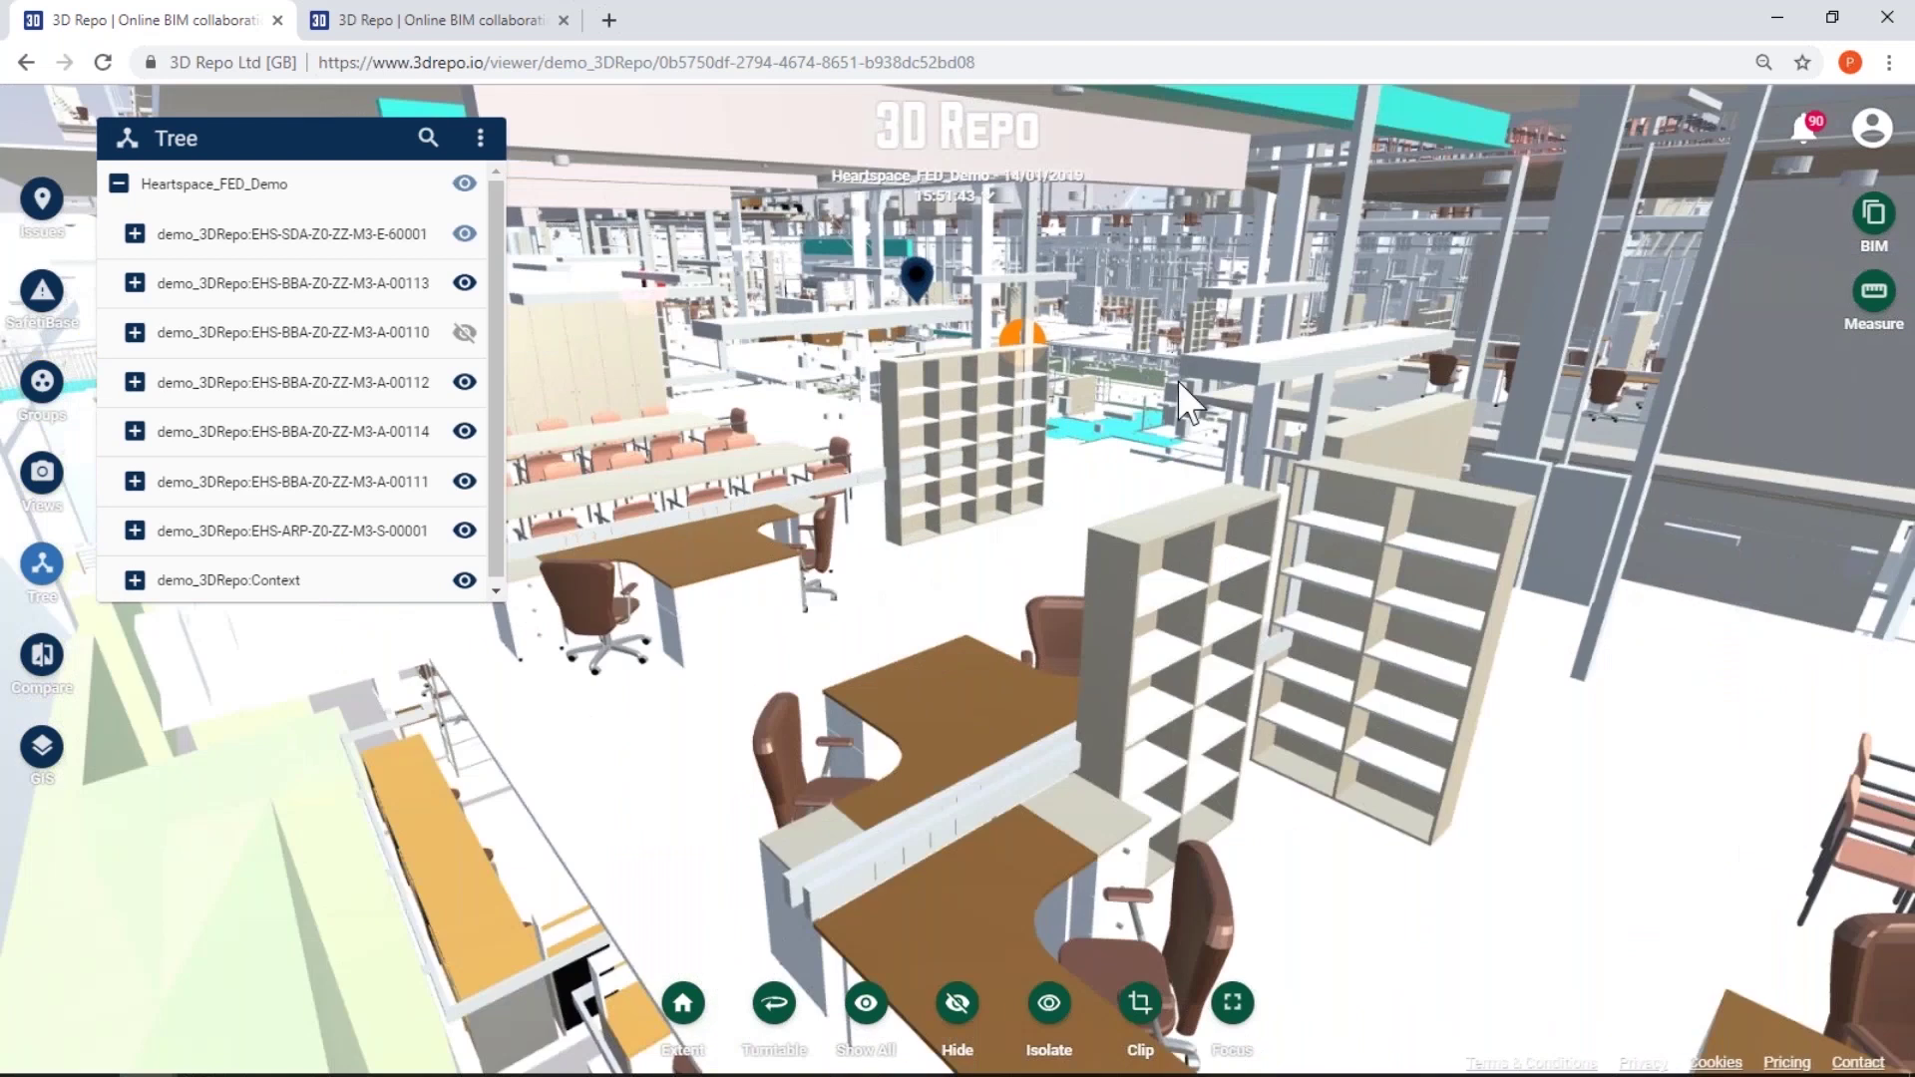
pyautogui.scroll(-5, 1177, 326)
pyautogui.moveTo(1193, 326); pyautogui.dragTo(1097, 470)
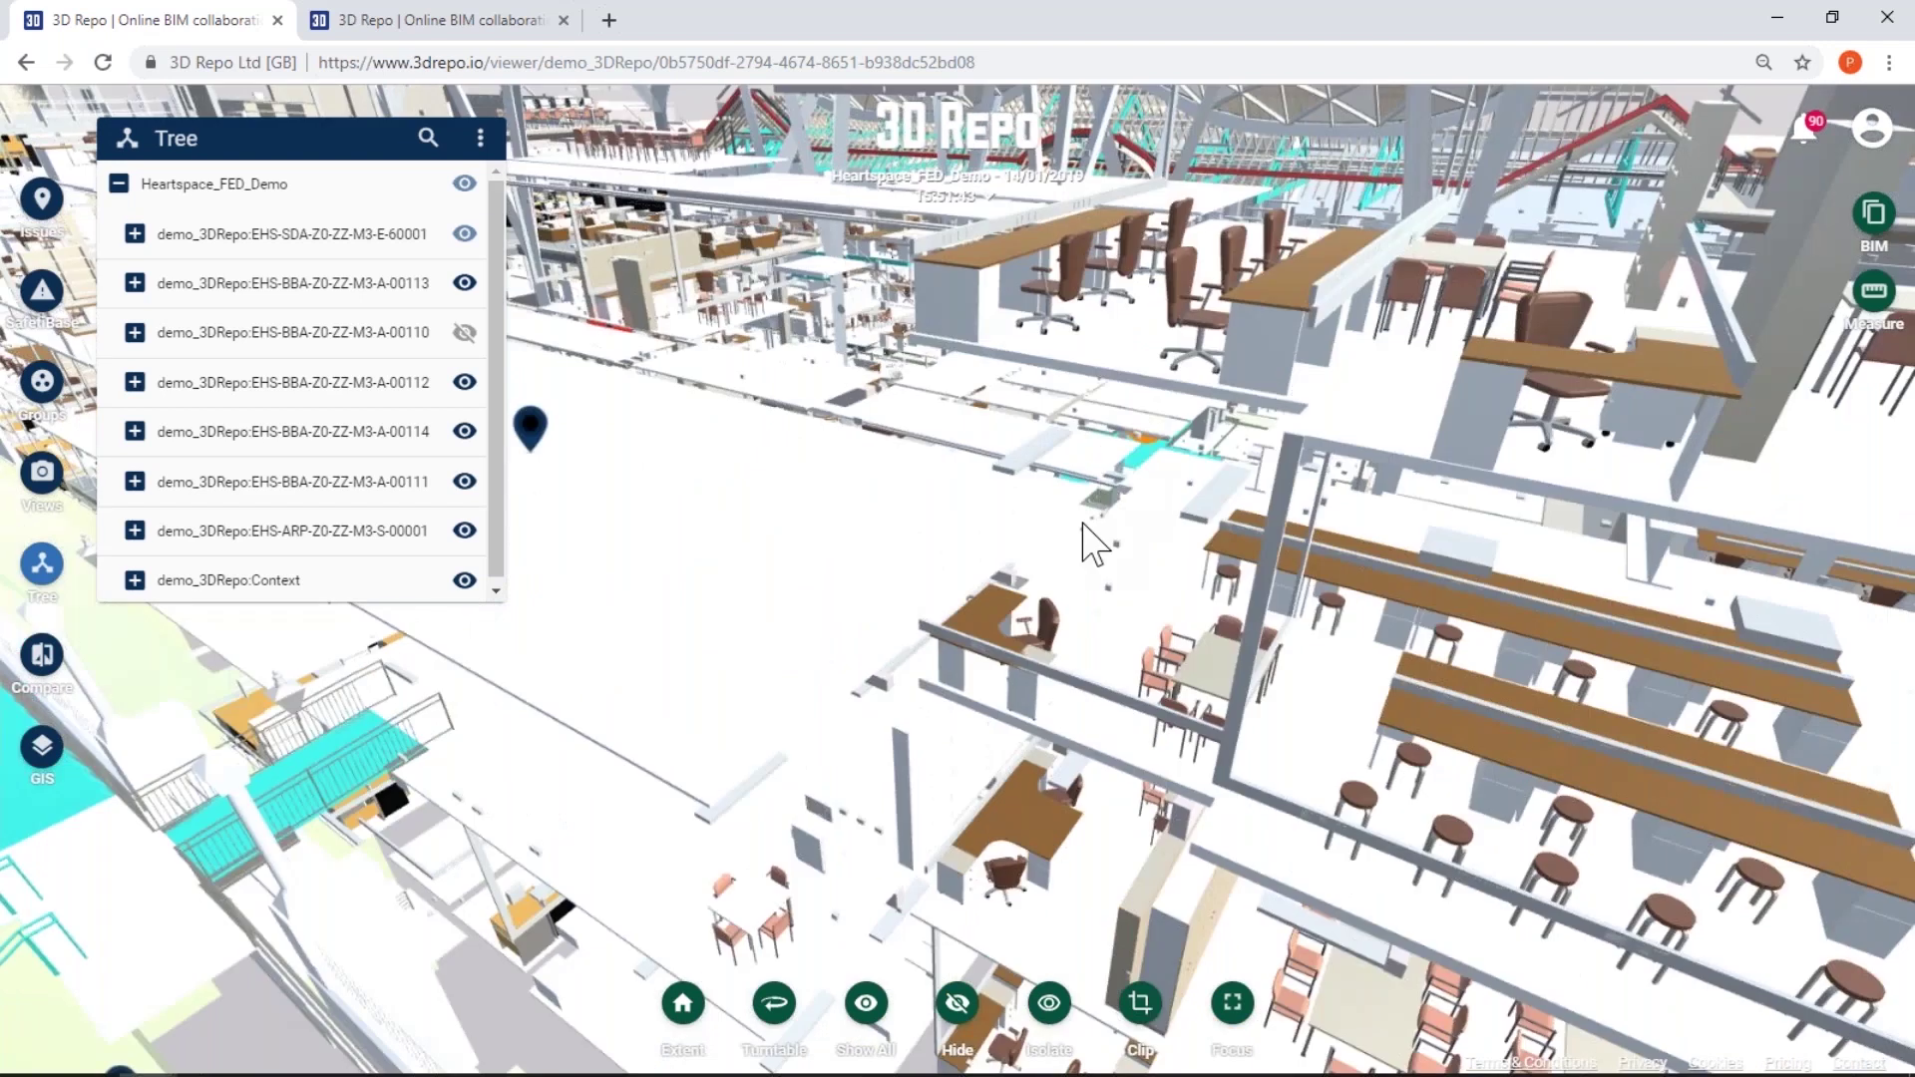
pyautogui.scroll(-5, 1095, 543)
pyautogui.scroll(-2, 1039, 516)
pyautogui.moveTo(1079, 479); pyautogui.dragTo(948, 501)
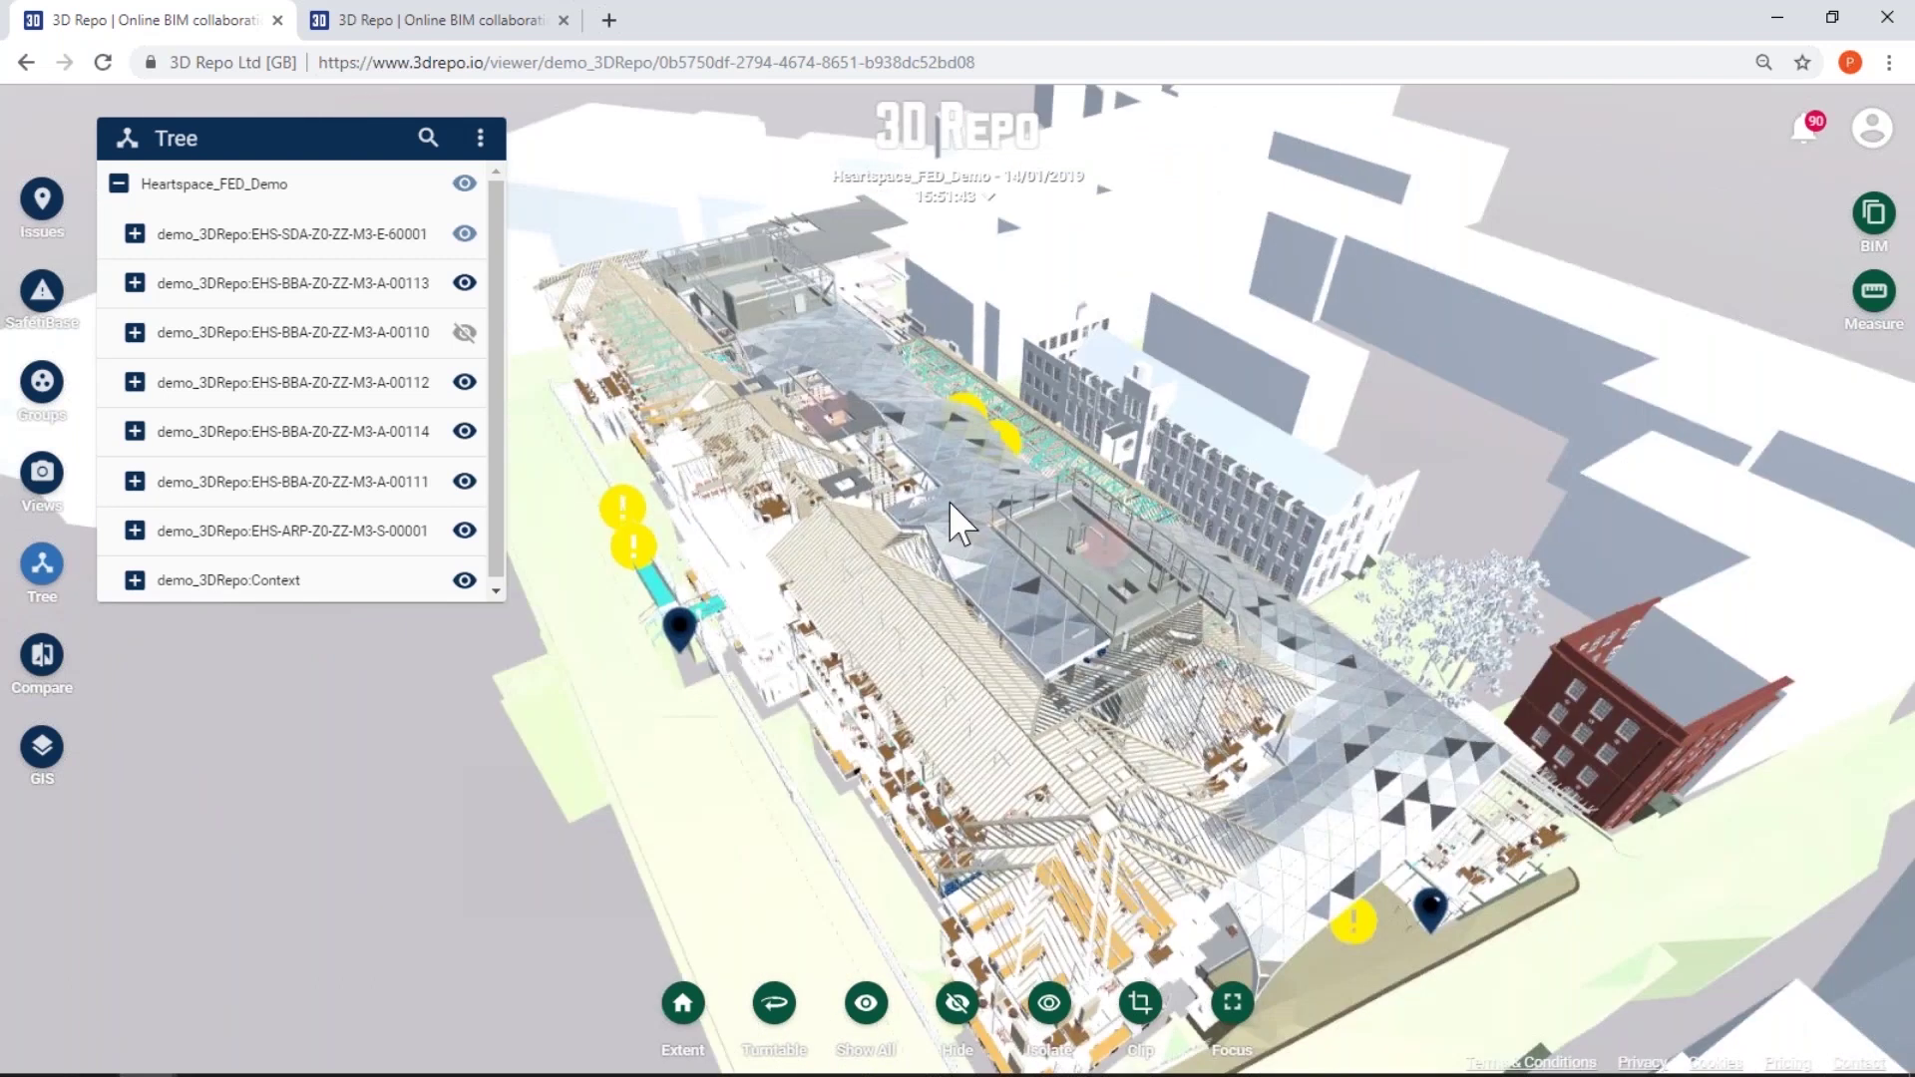
# Show all hidden parts of the Heartspace model and close the model tree
pyautogui.click(878, 992)
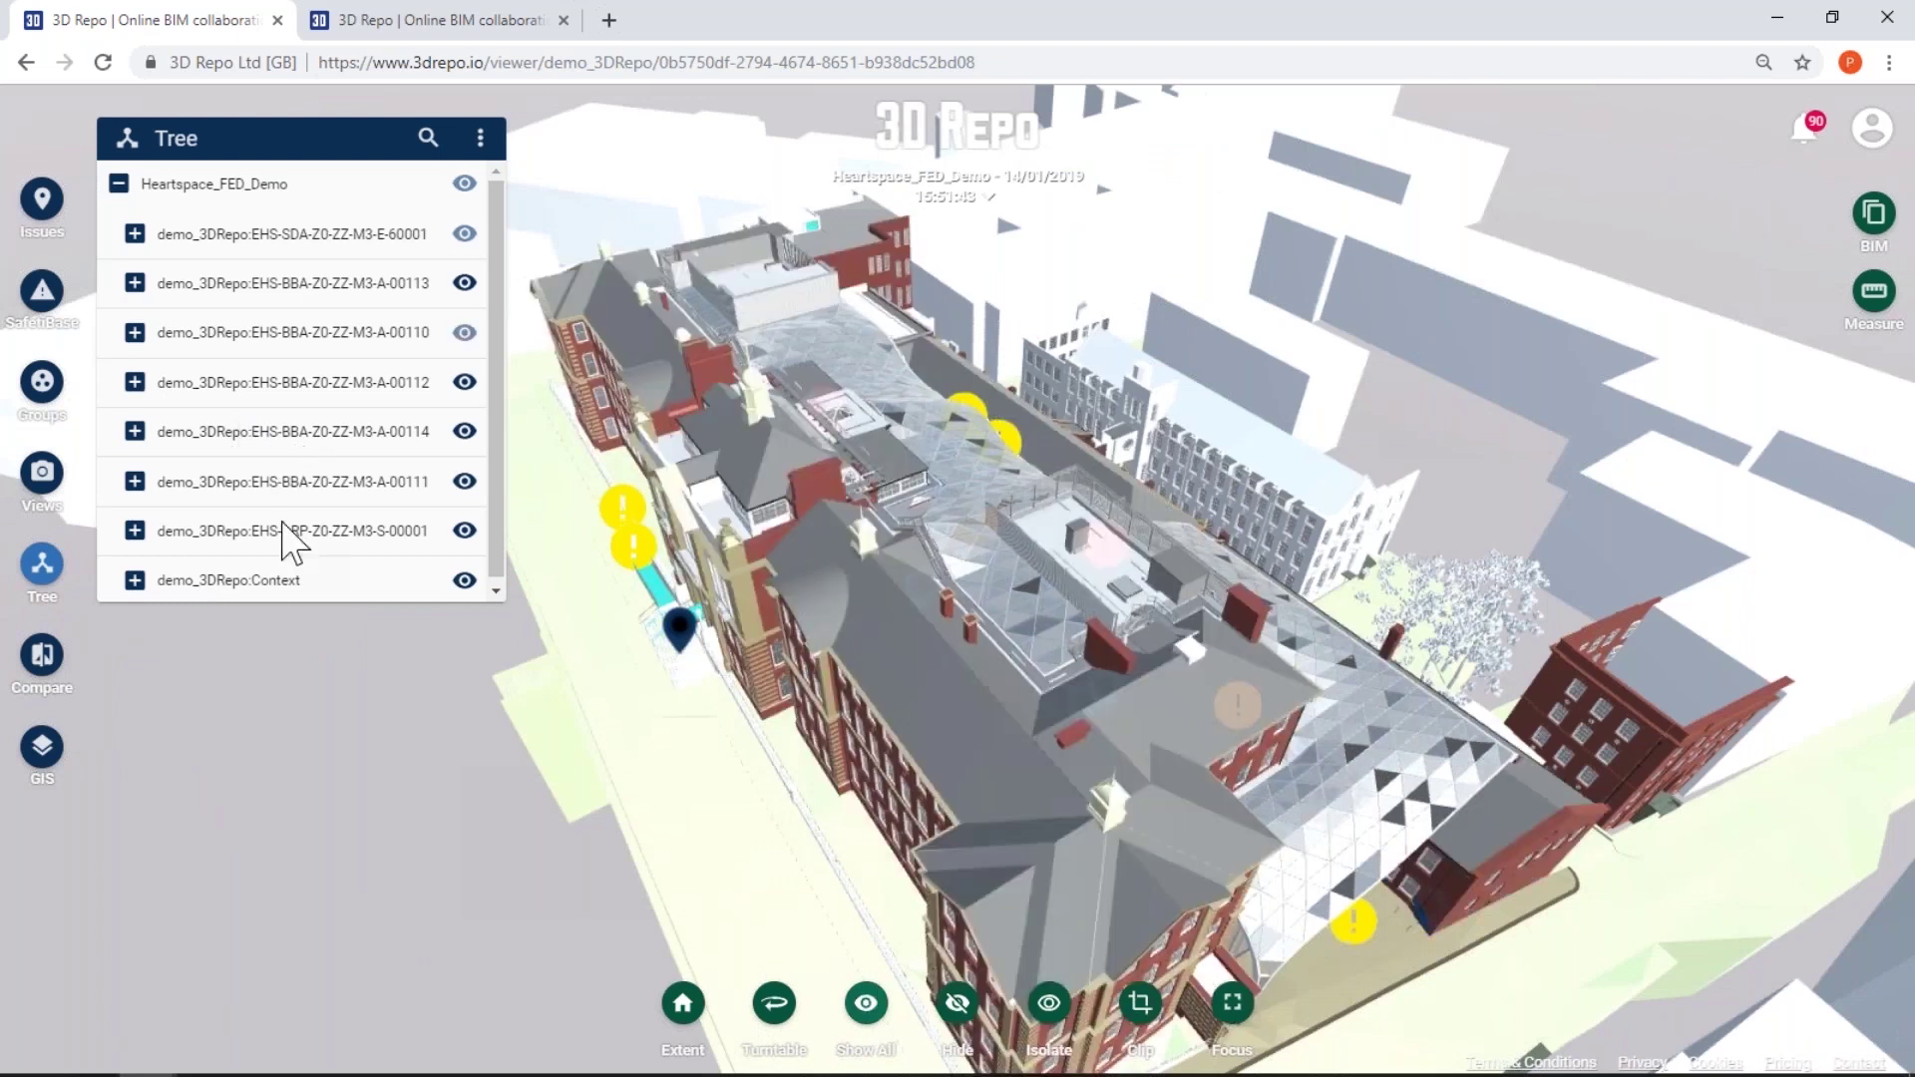
pyautogui.click(40, 569)
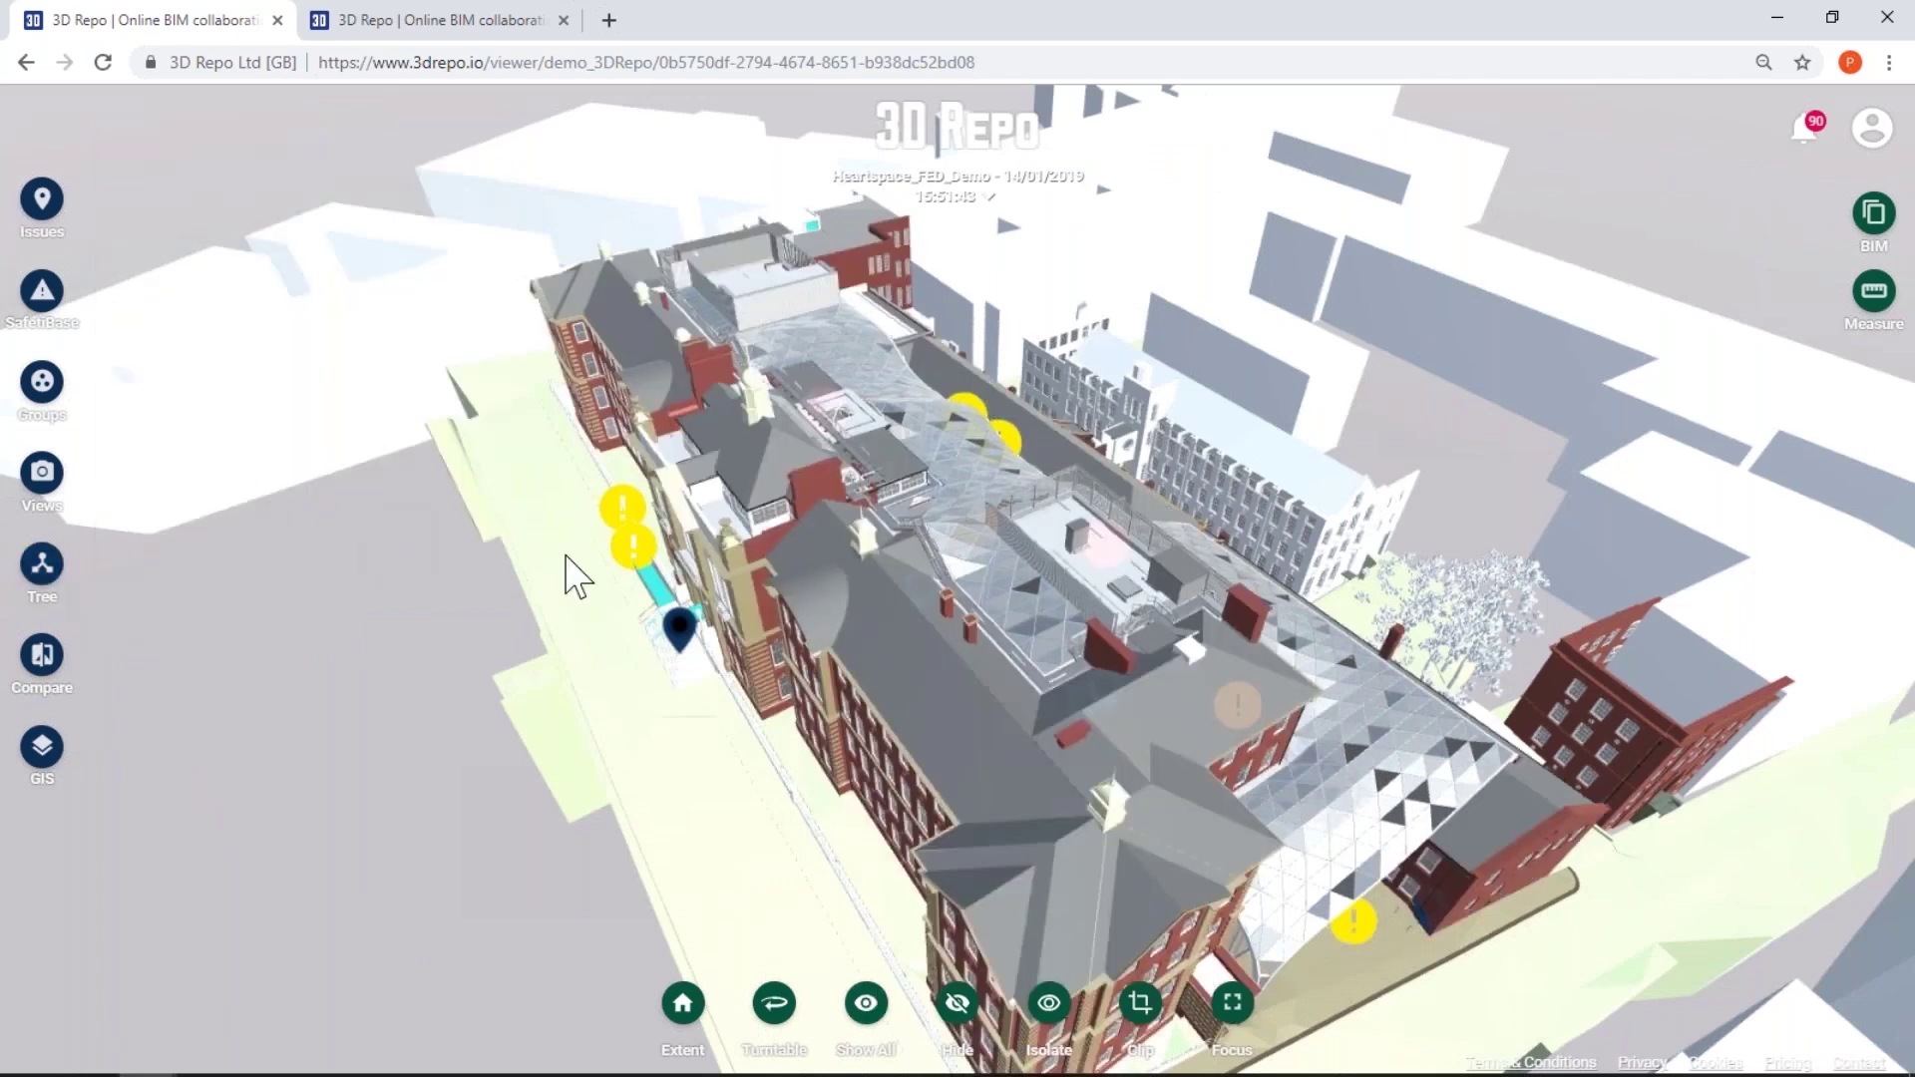
# Open the model's list of issues and show the Federation.10 Corner issue in the 3D view
pyautogui.moveTo(654, 555); pyautogui.dragTo(1021, 546)
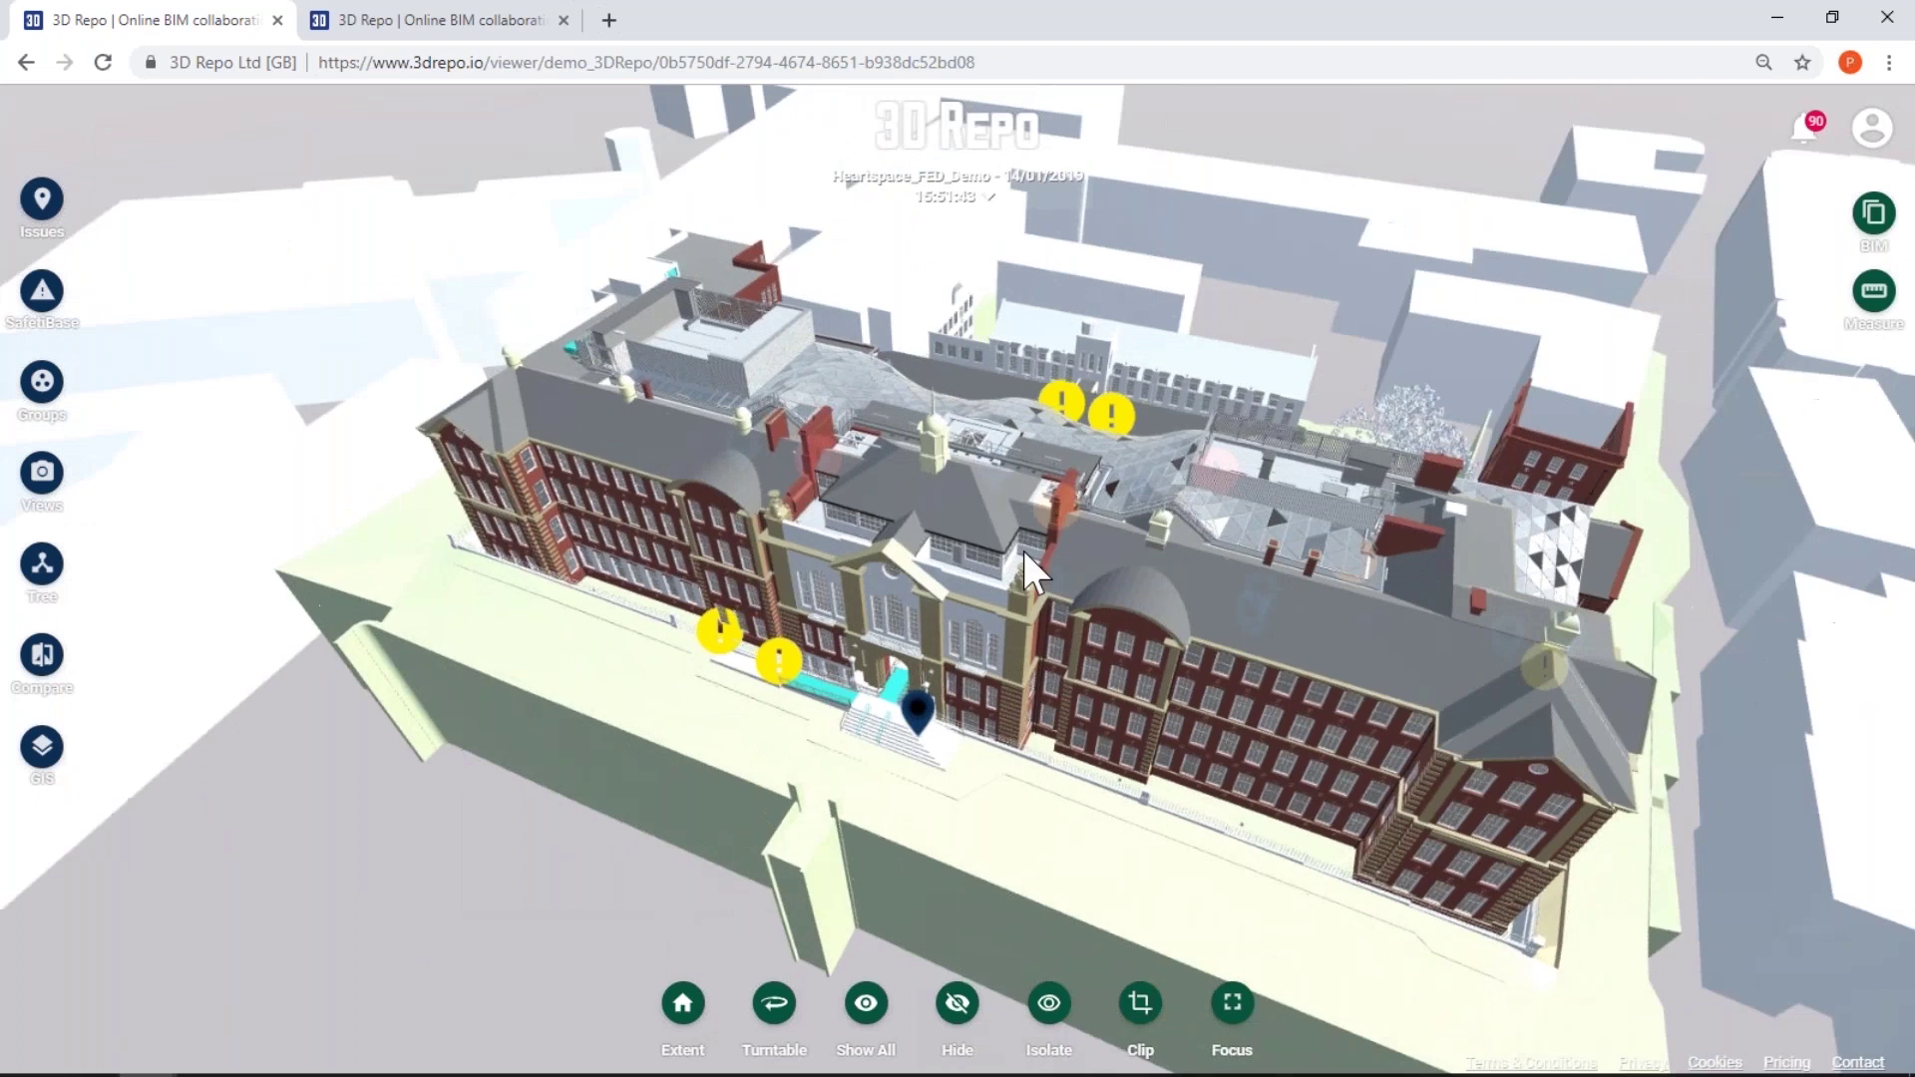
pyautogui.scroll(-3, 1021, 547)
pyautogui.click(40, 202)
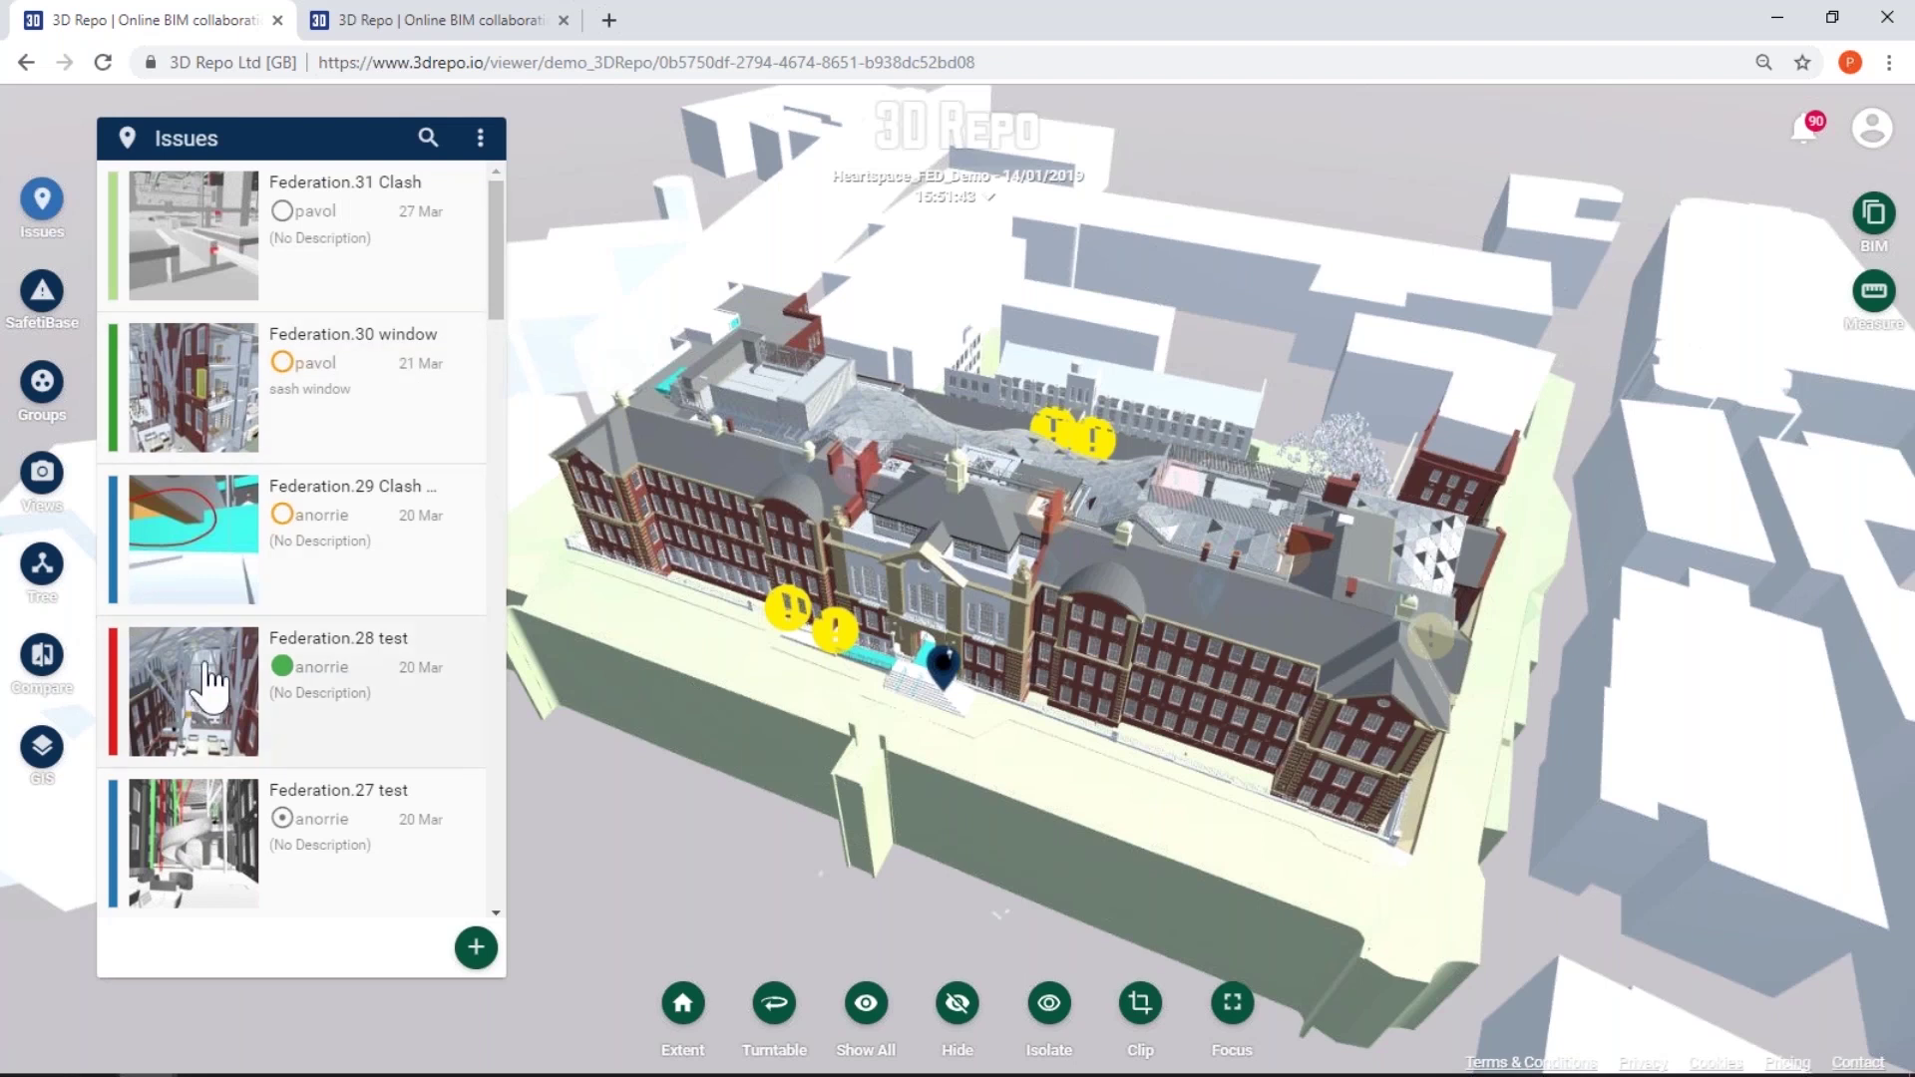
pyautogui.scroll(-15, 189, 698)
pyautogui.scroll(-7, 291, 539)
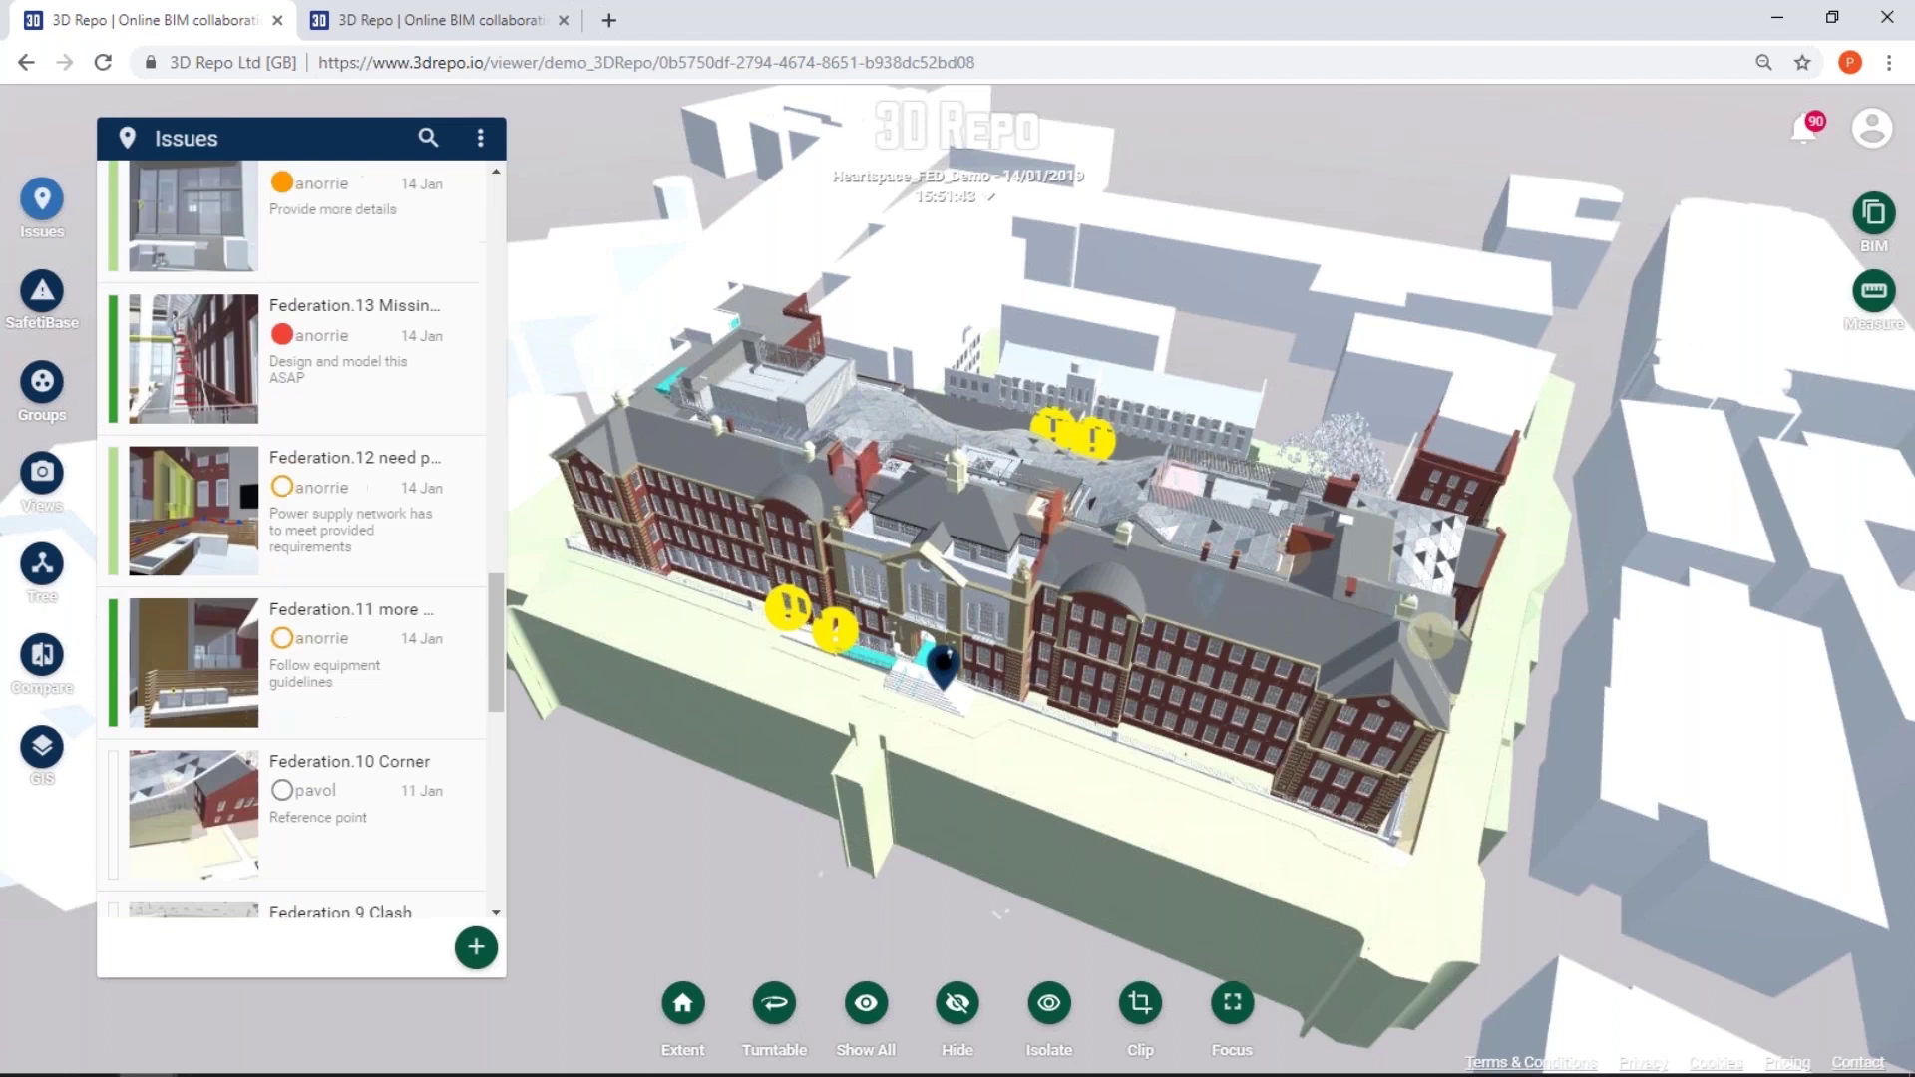
pyautogui.click(207, 798)
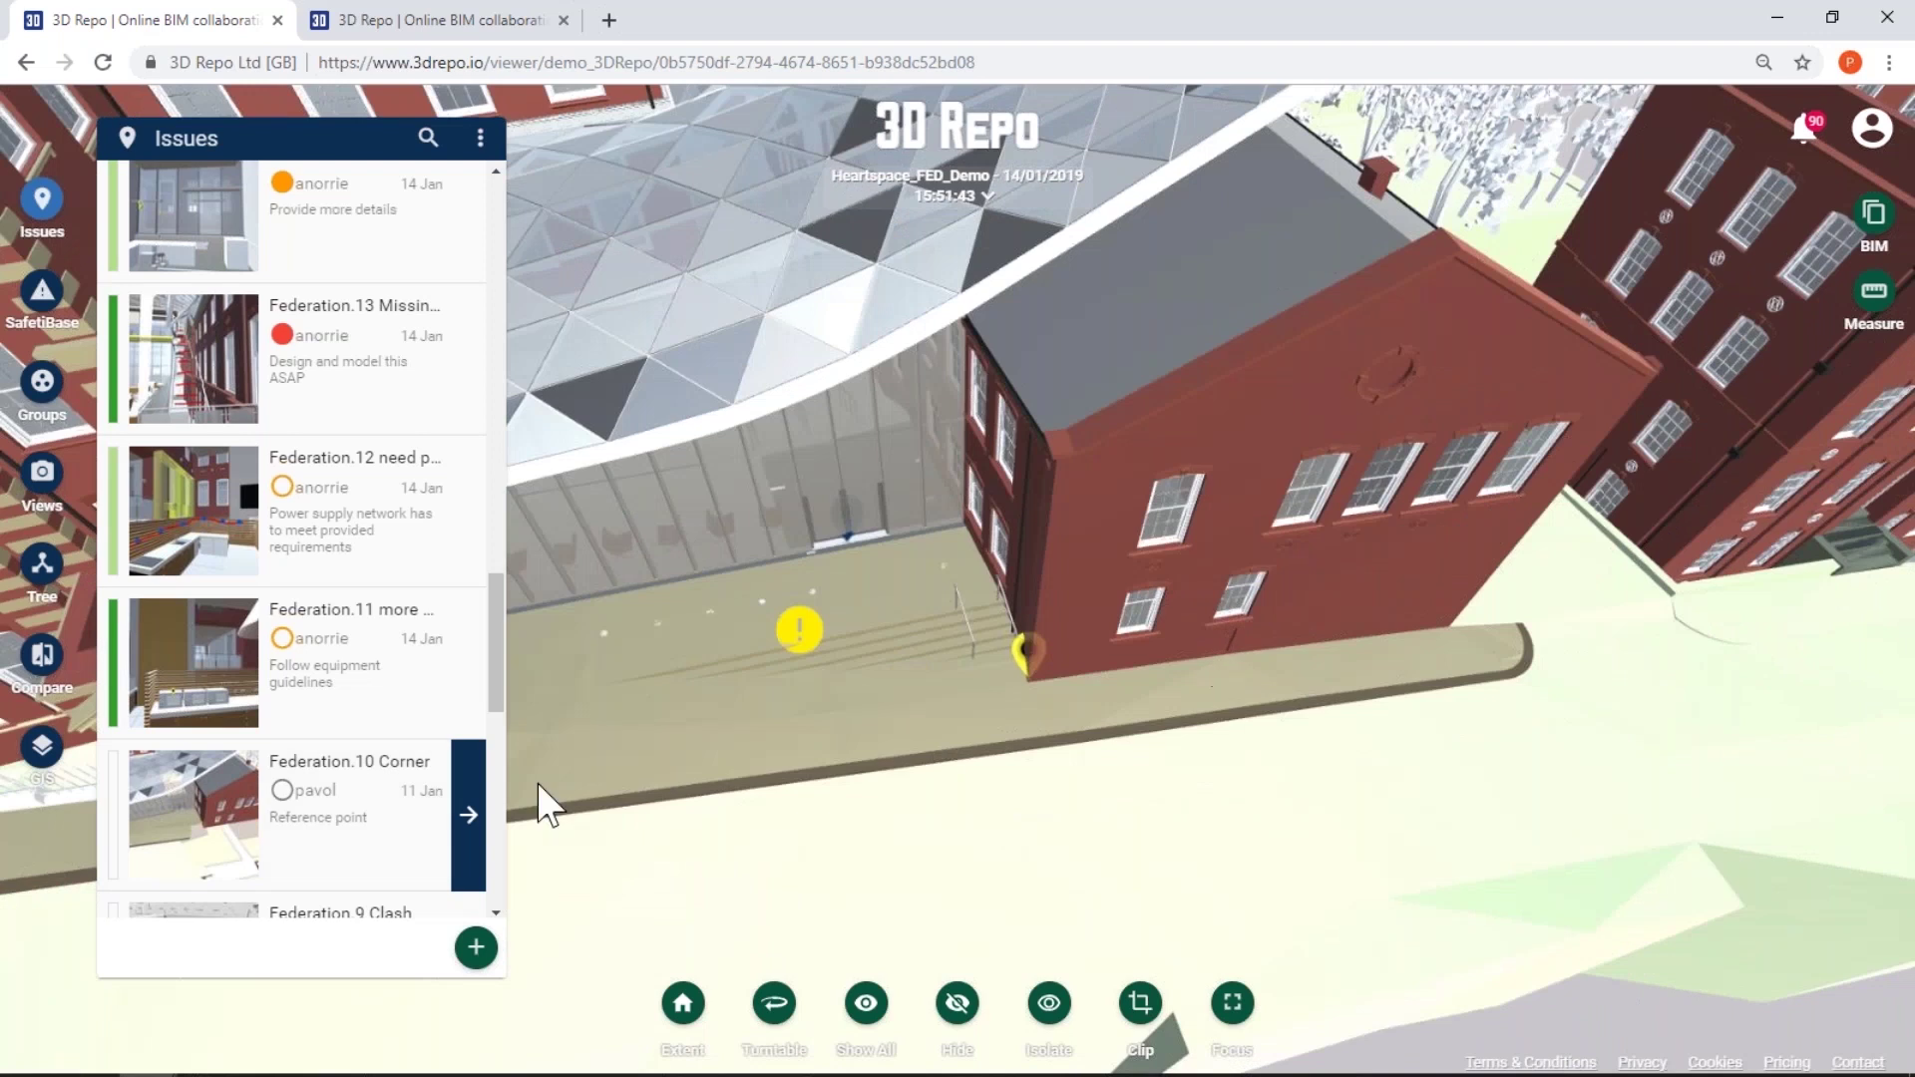
# Find the issue about revising the number of full panels, Federation.2, and open its details
pyautogui.scroll(-10, 427, 768)
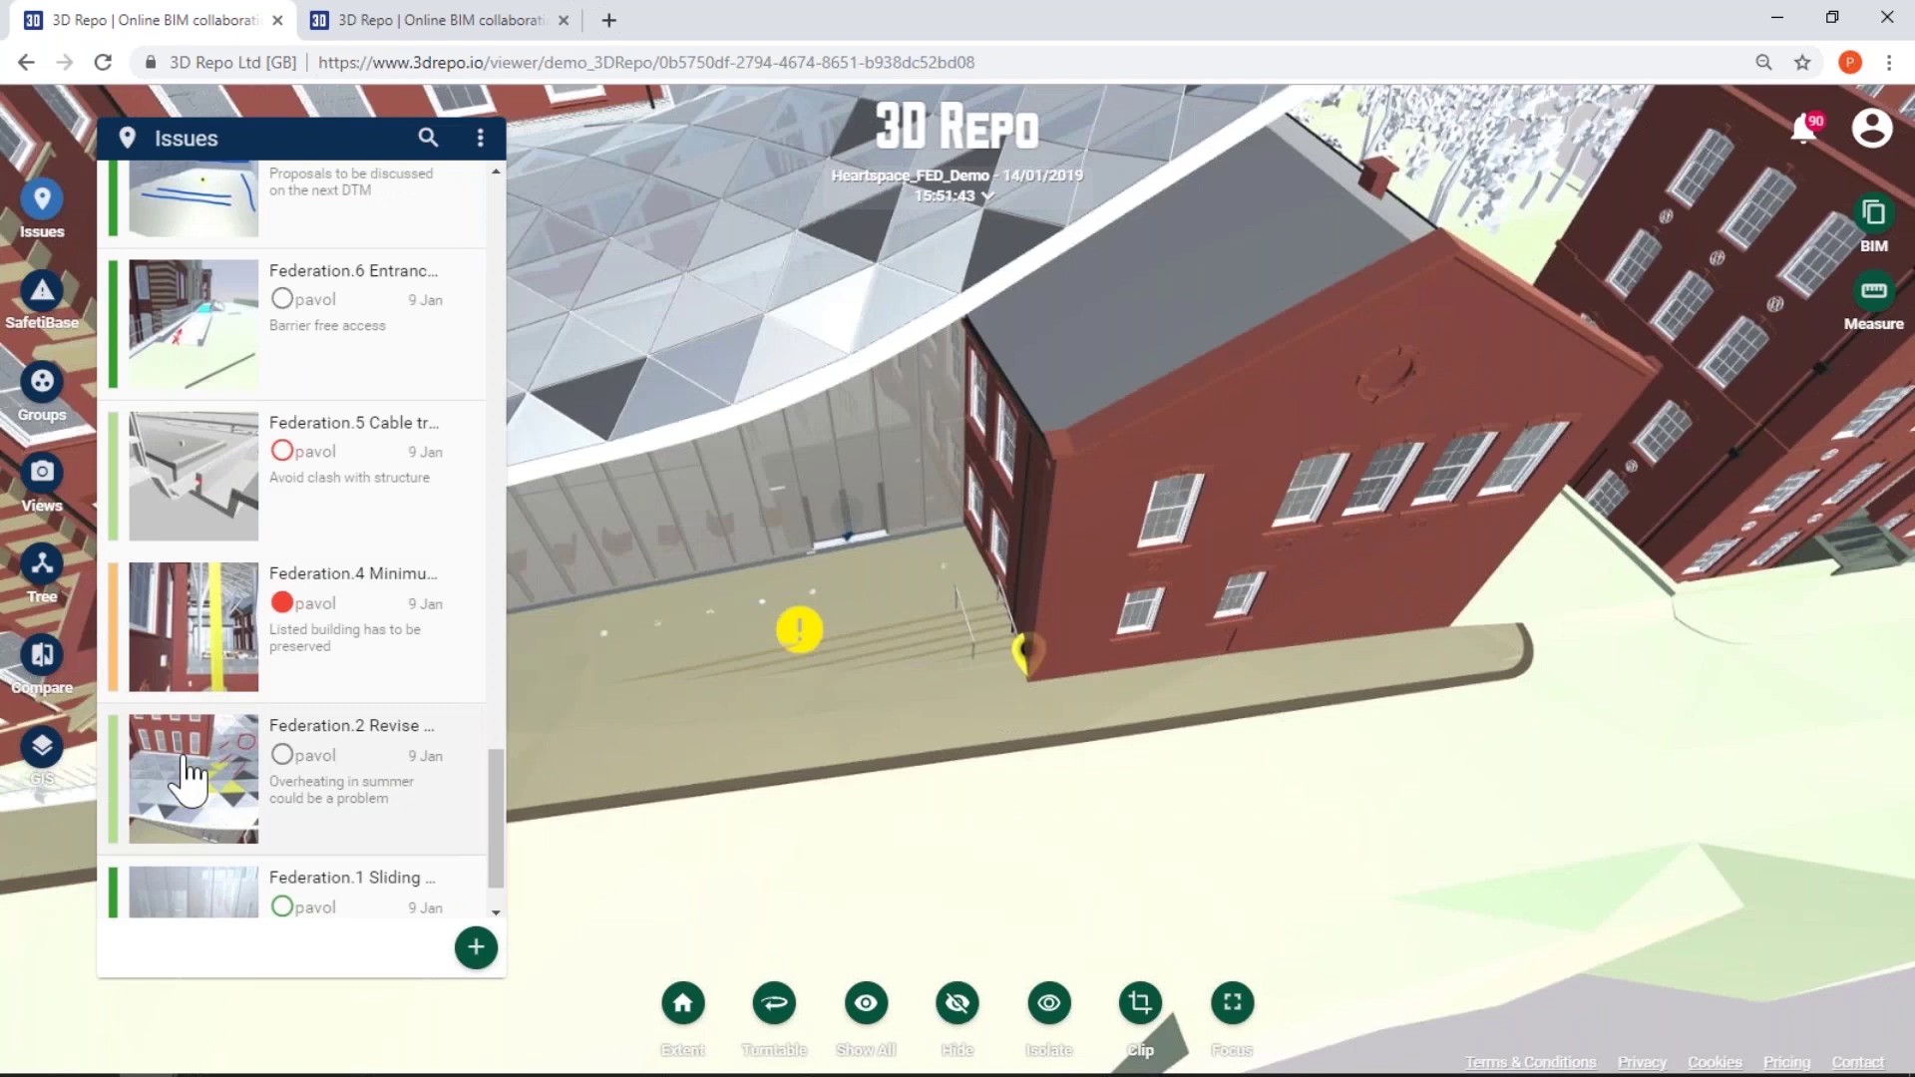
pyautogui.click(189, 778)
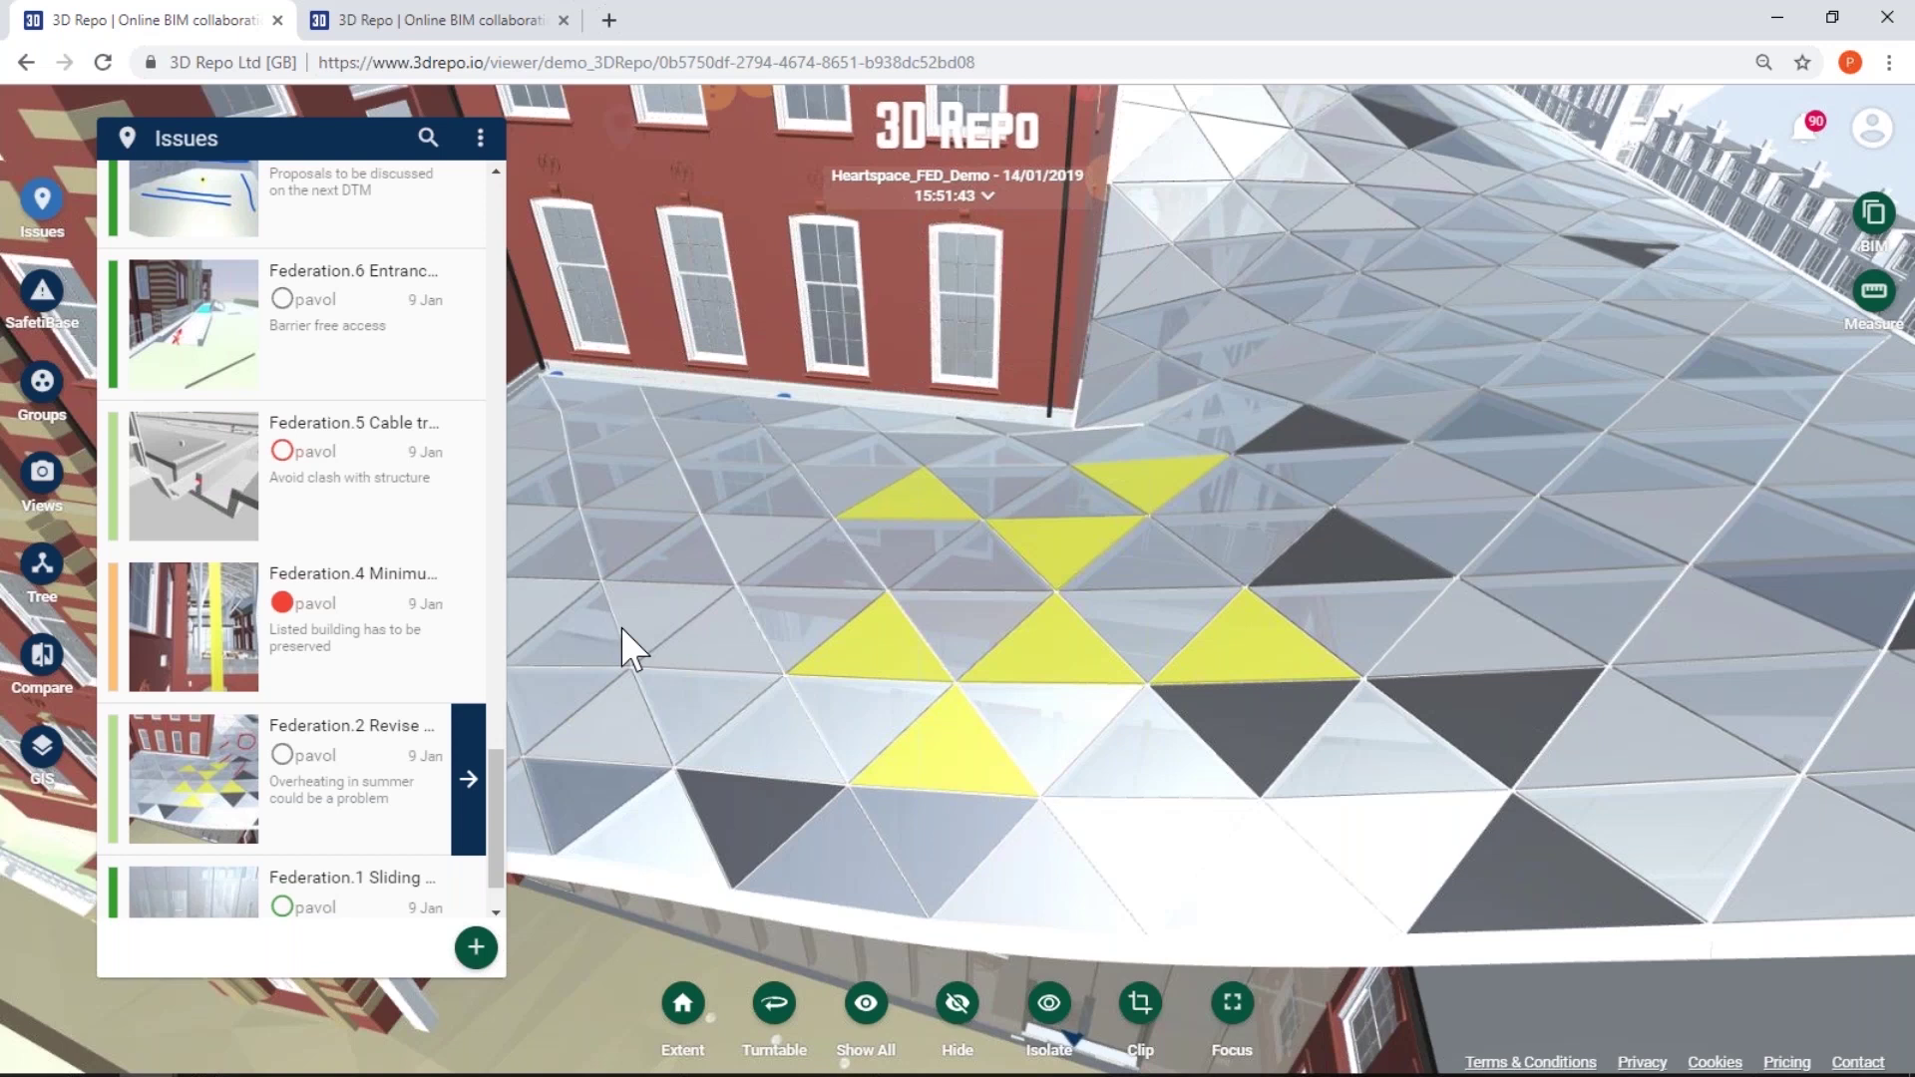
pyautogui.click(468, 779)
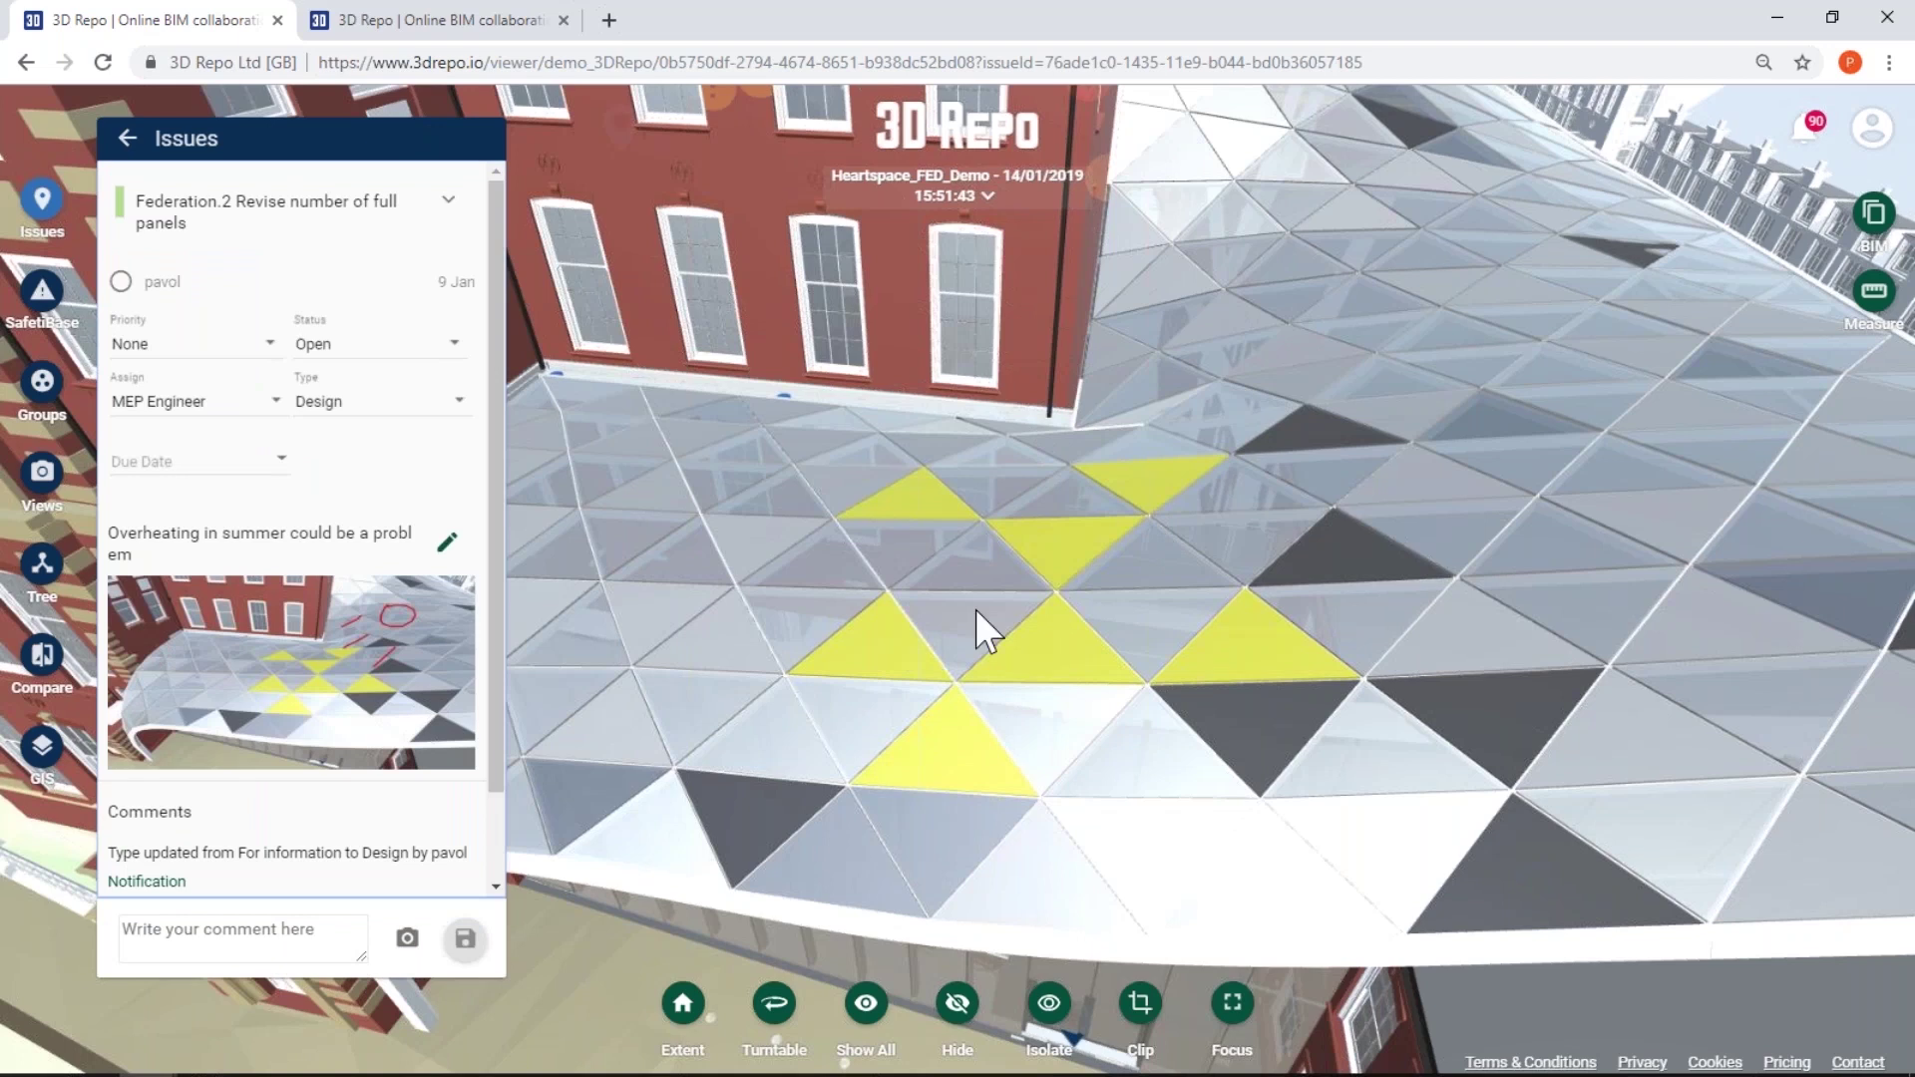
# Set the issue's priority to Medium and review the available assignees and issue types
pyautogui.click(249, 349)
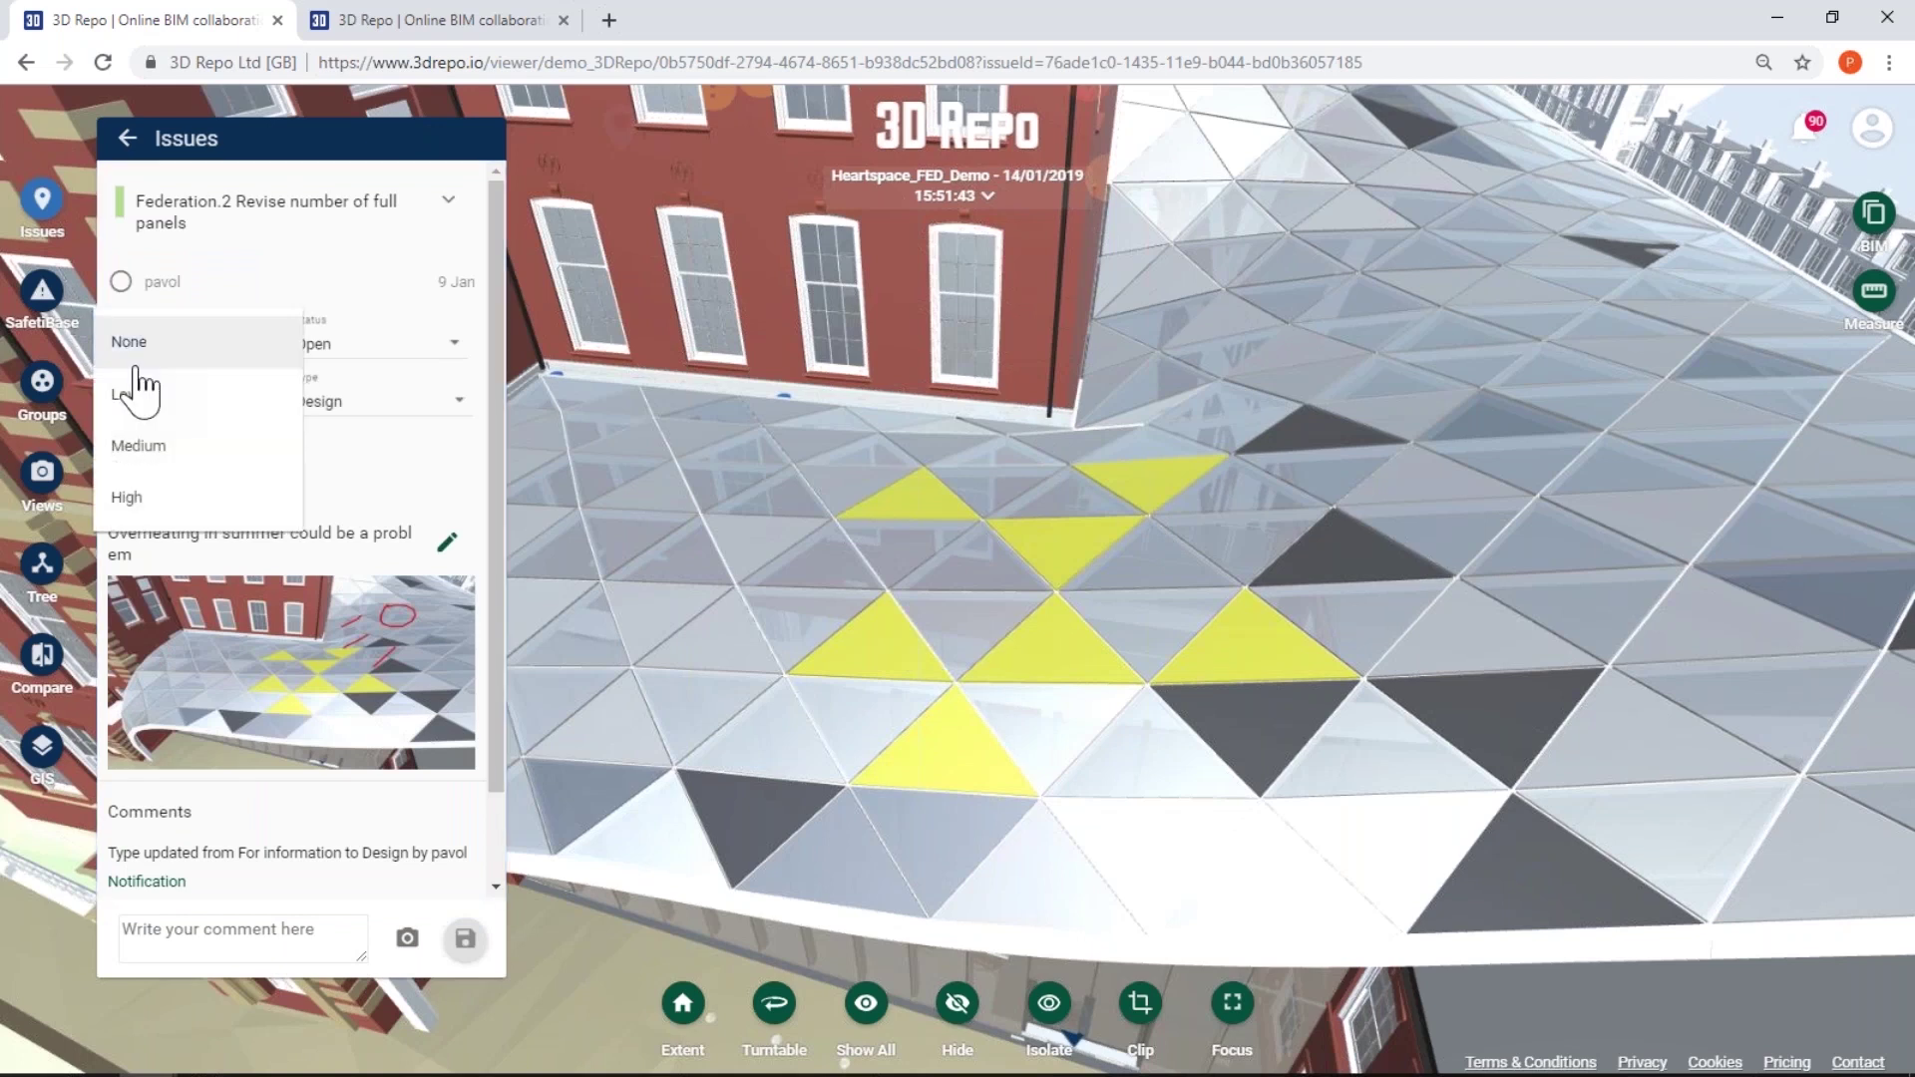
pyautogui.click(140, 447)
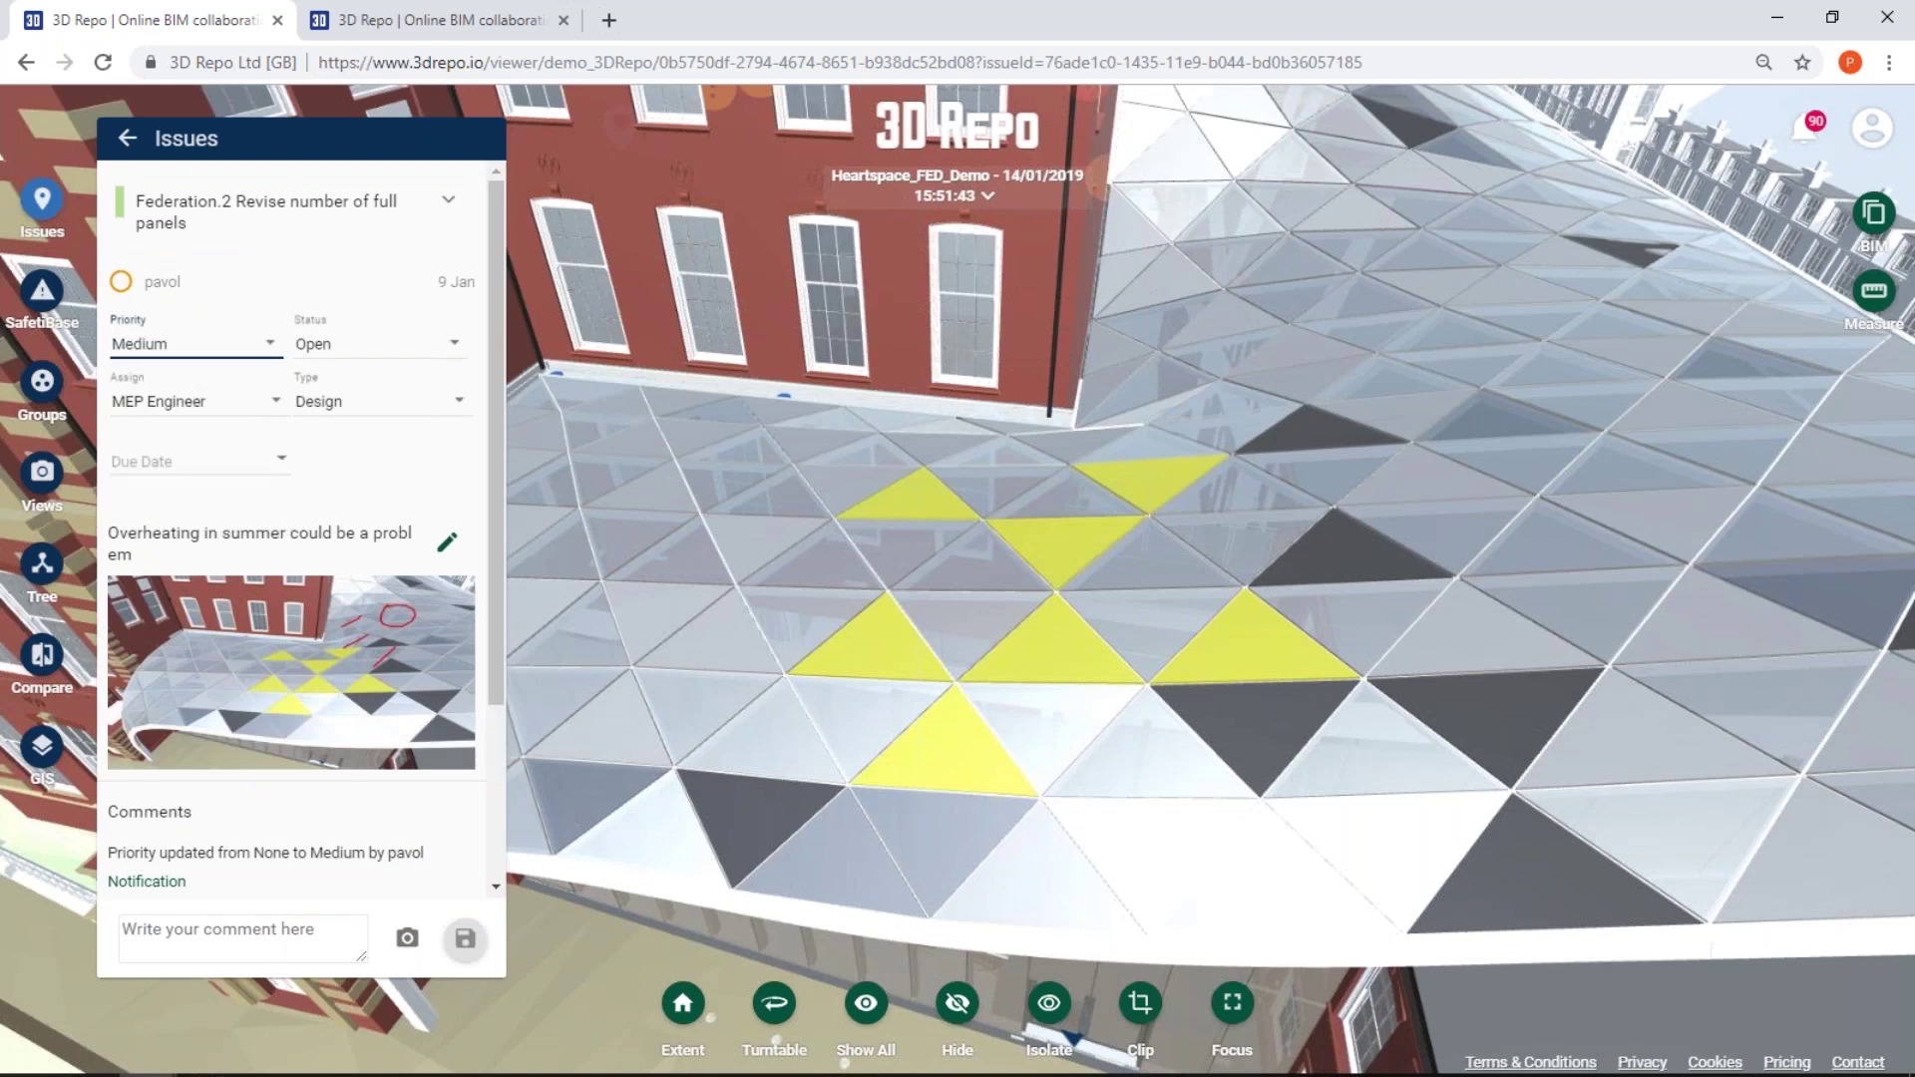
pyautogui.click(197, 403)
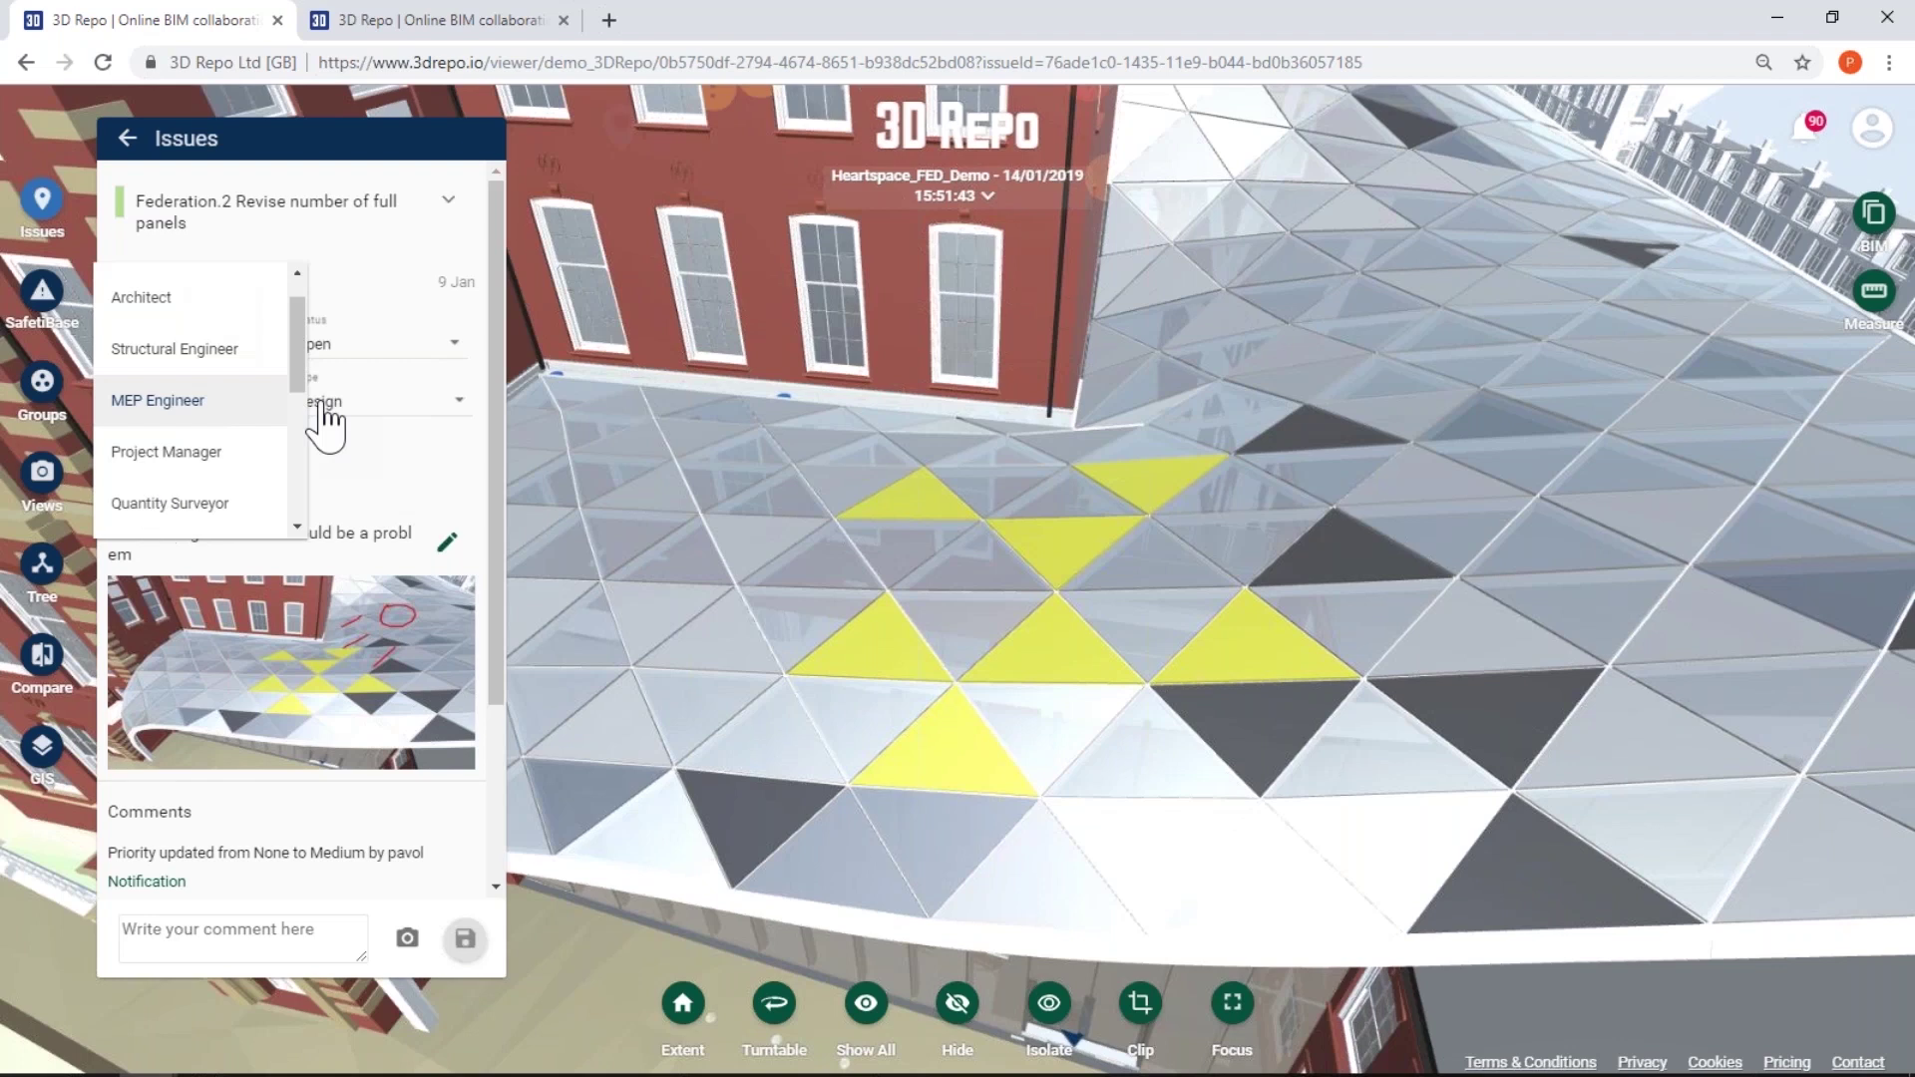
pyautogui.click(494, 434)
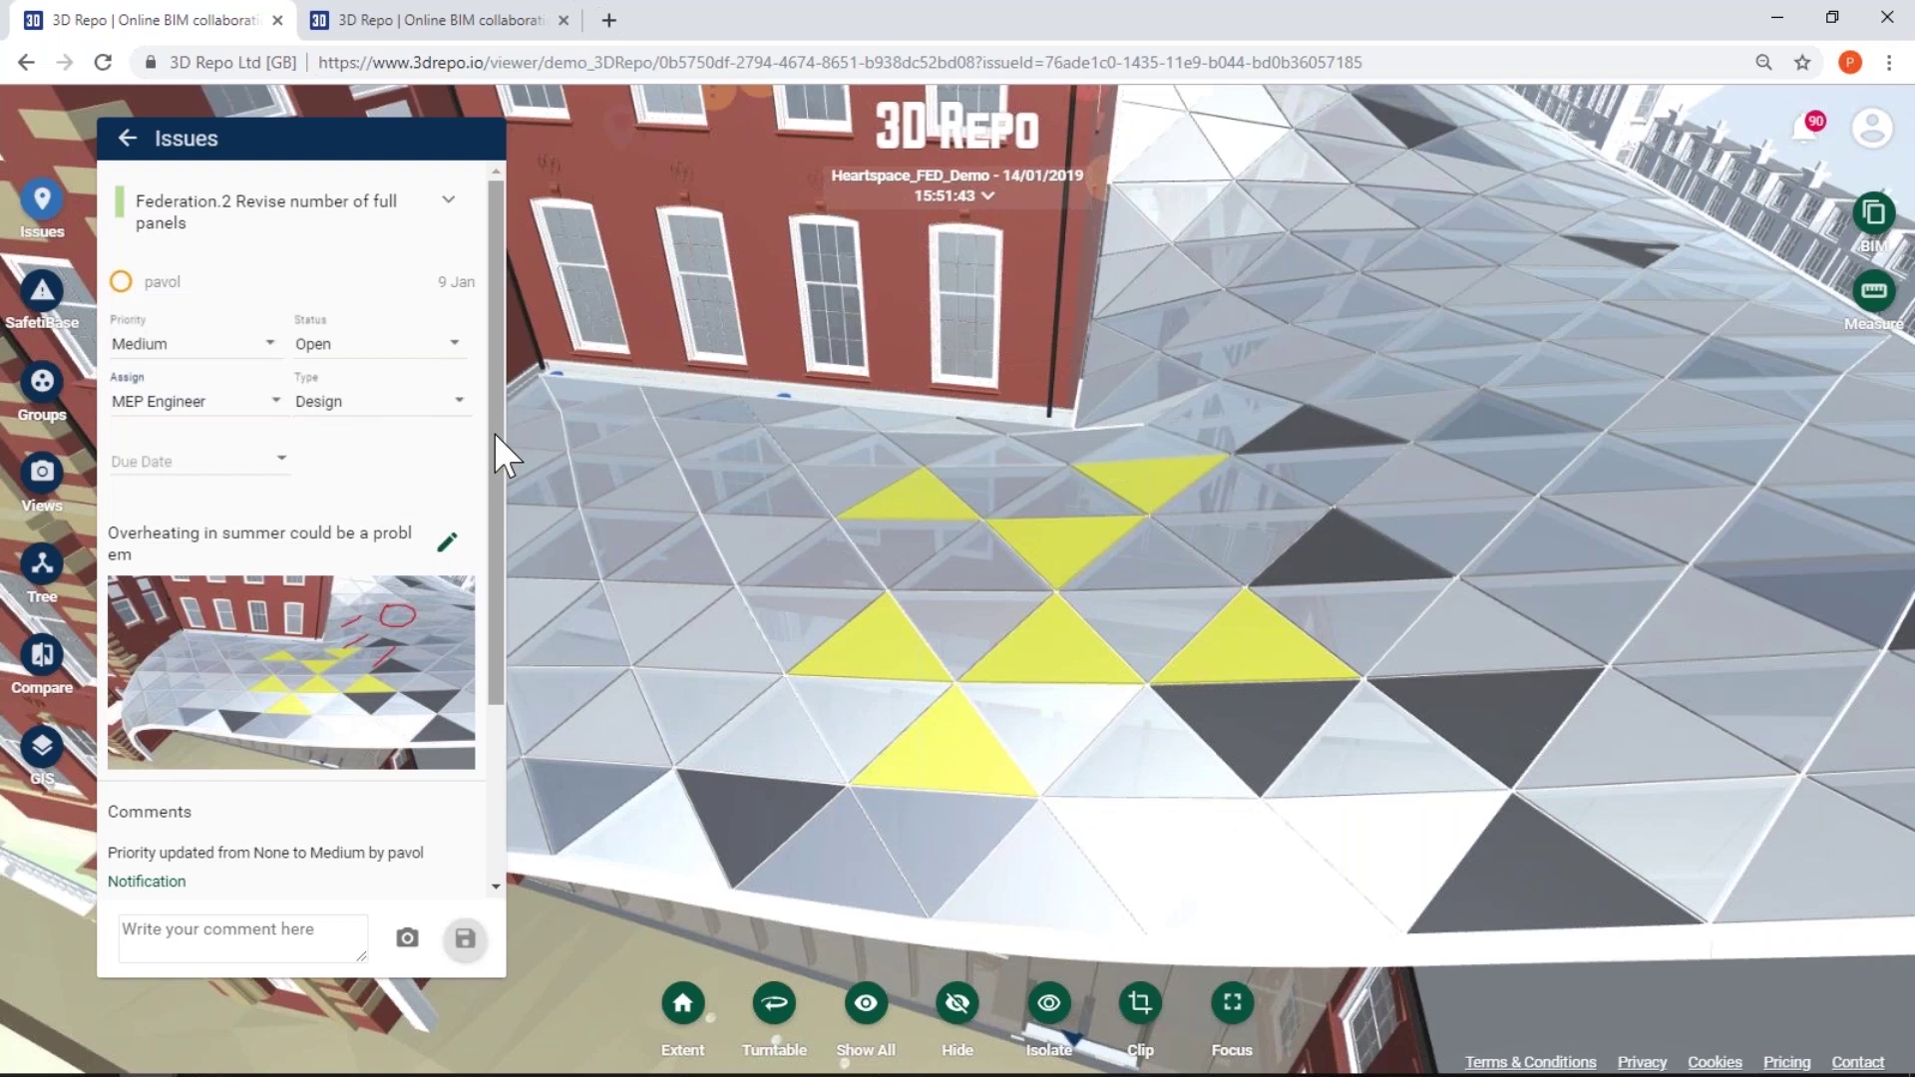
pyautogui.click(411, 403)
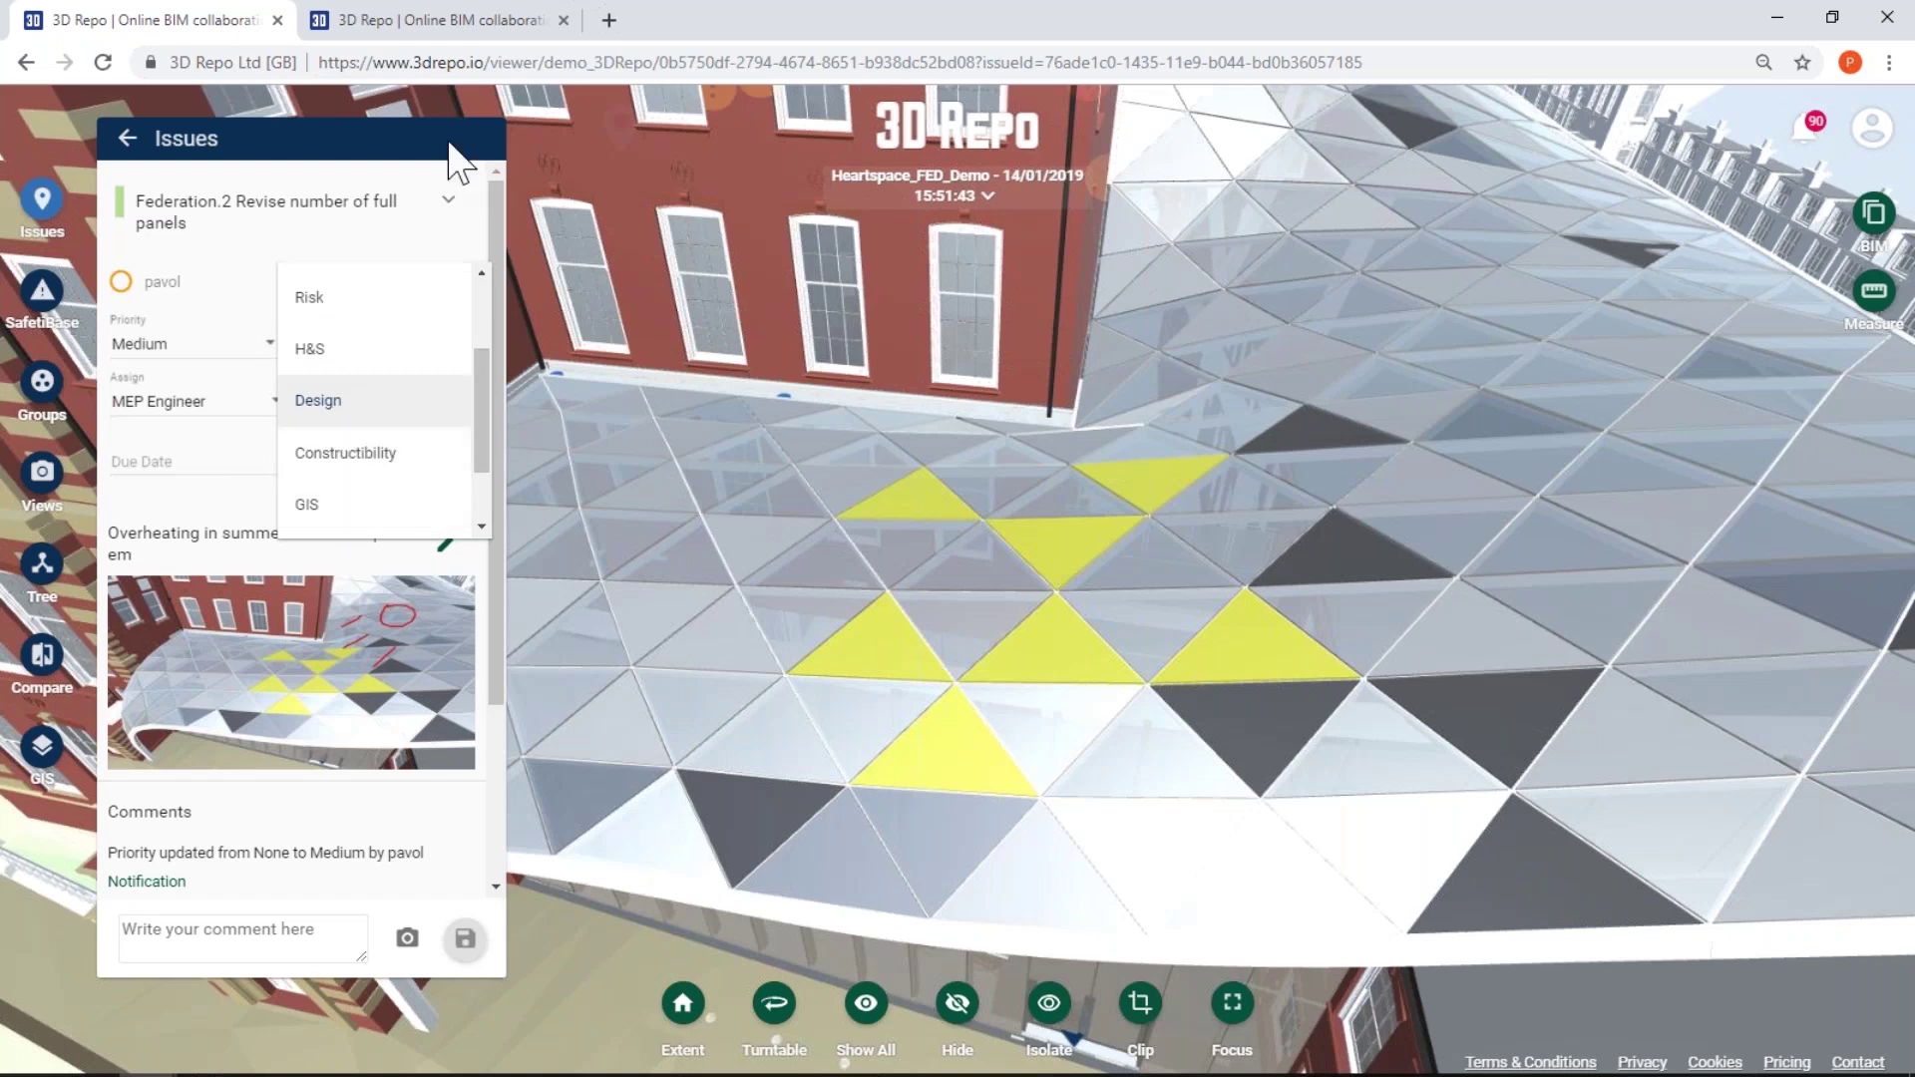
pyautogui.click(373, 403)
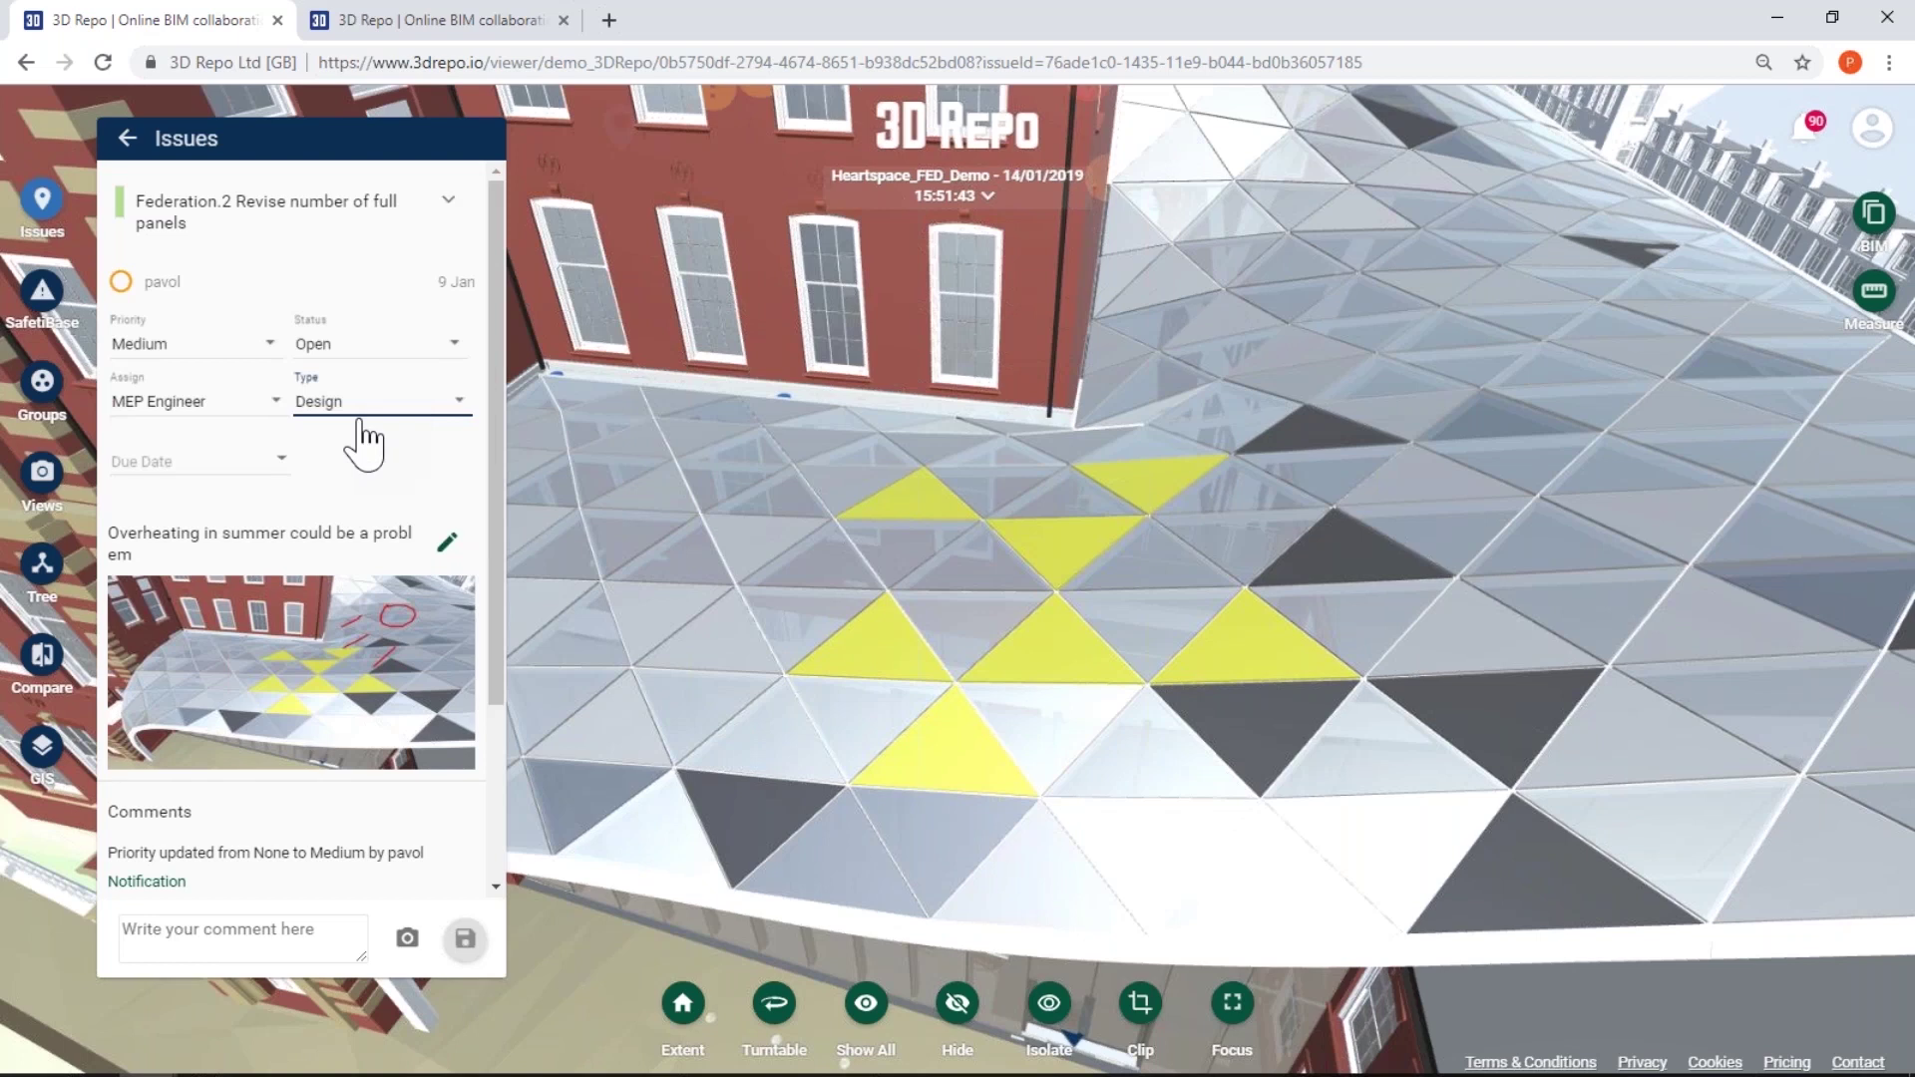
# Set the issue's due date to 30/4/2019 and review its comment history
pyautogui.click(283, 462)
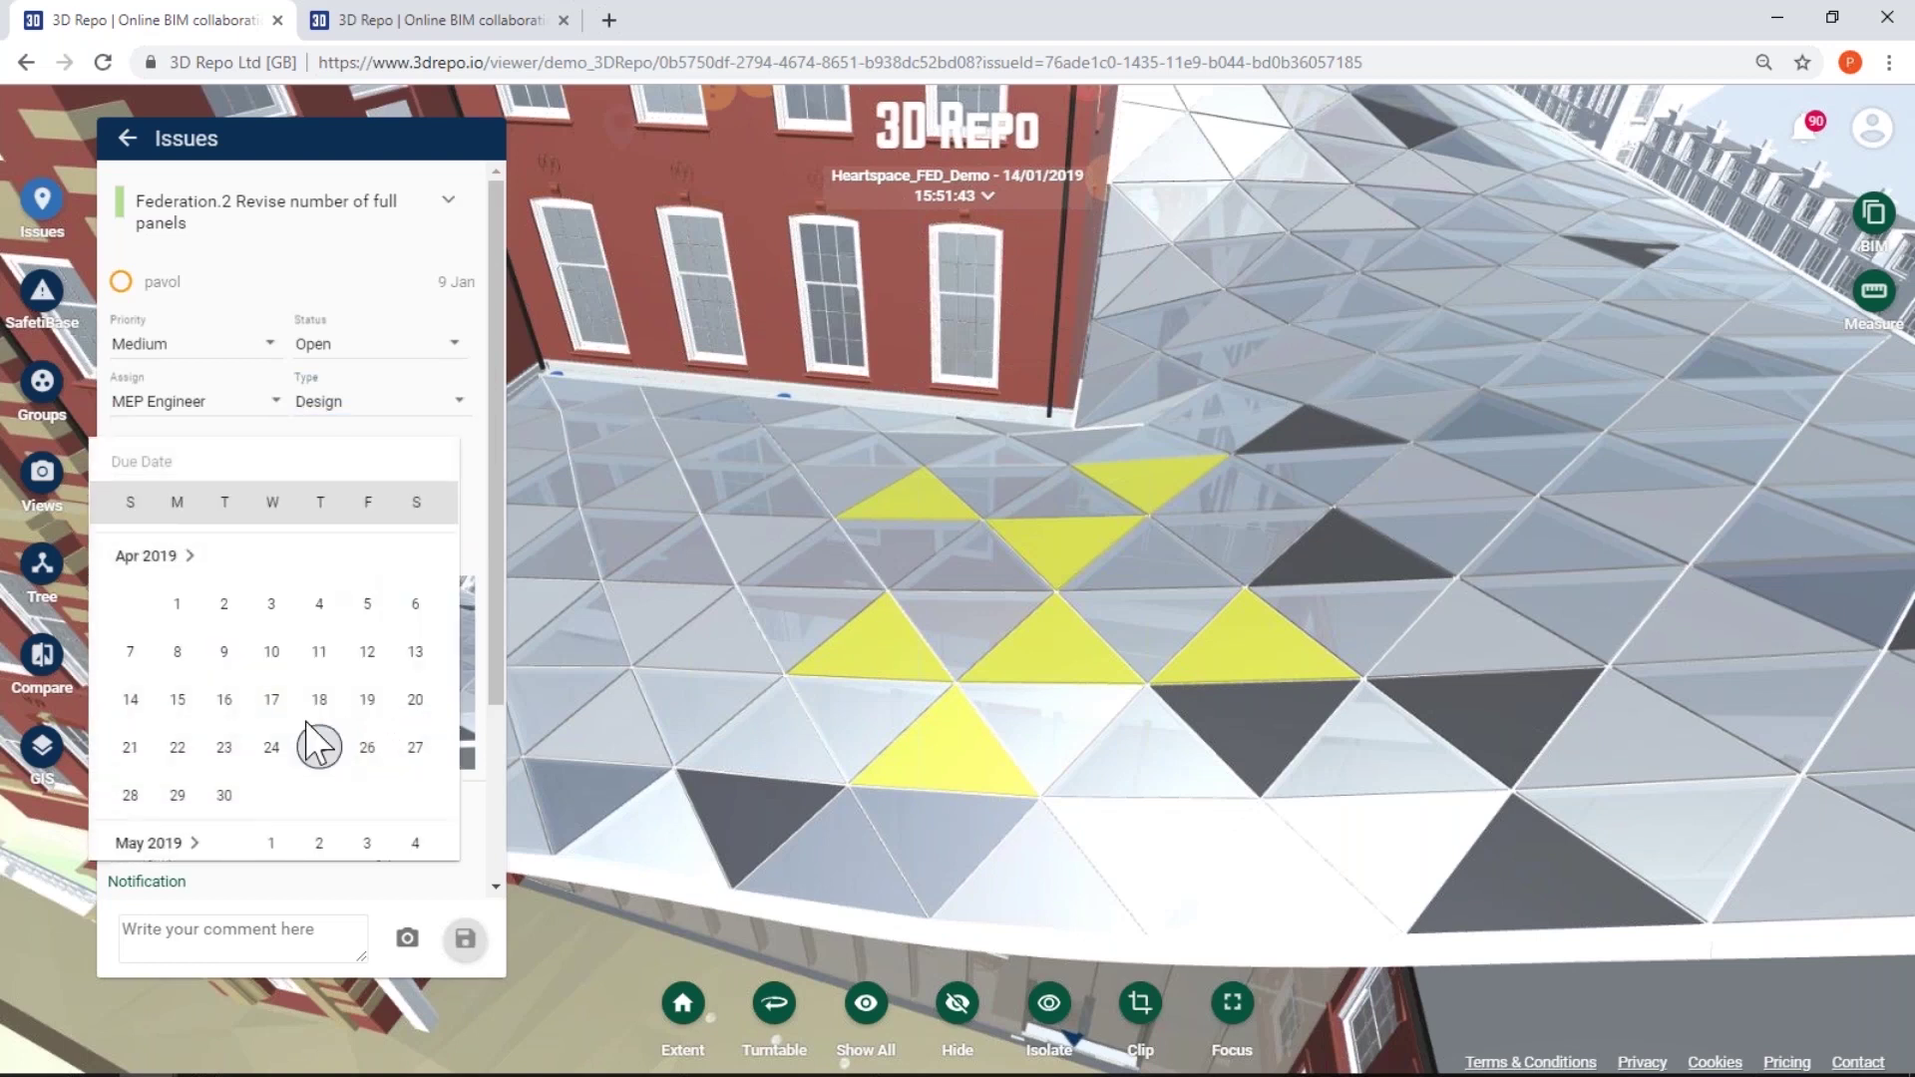
pyautogui.scroll(-2, 299, 758)
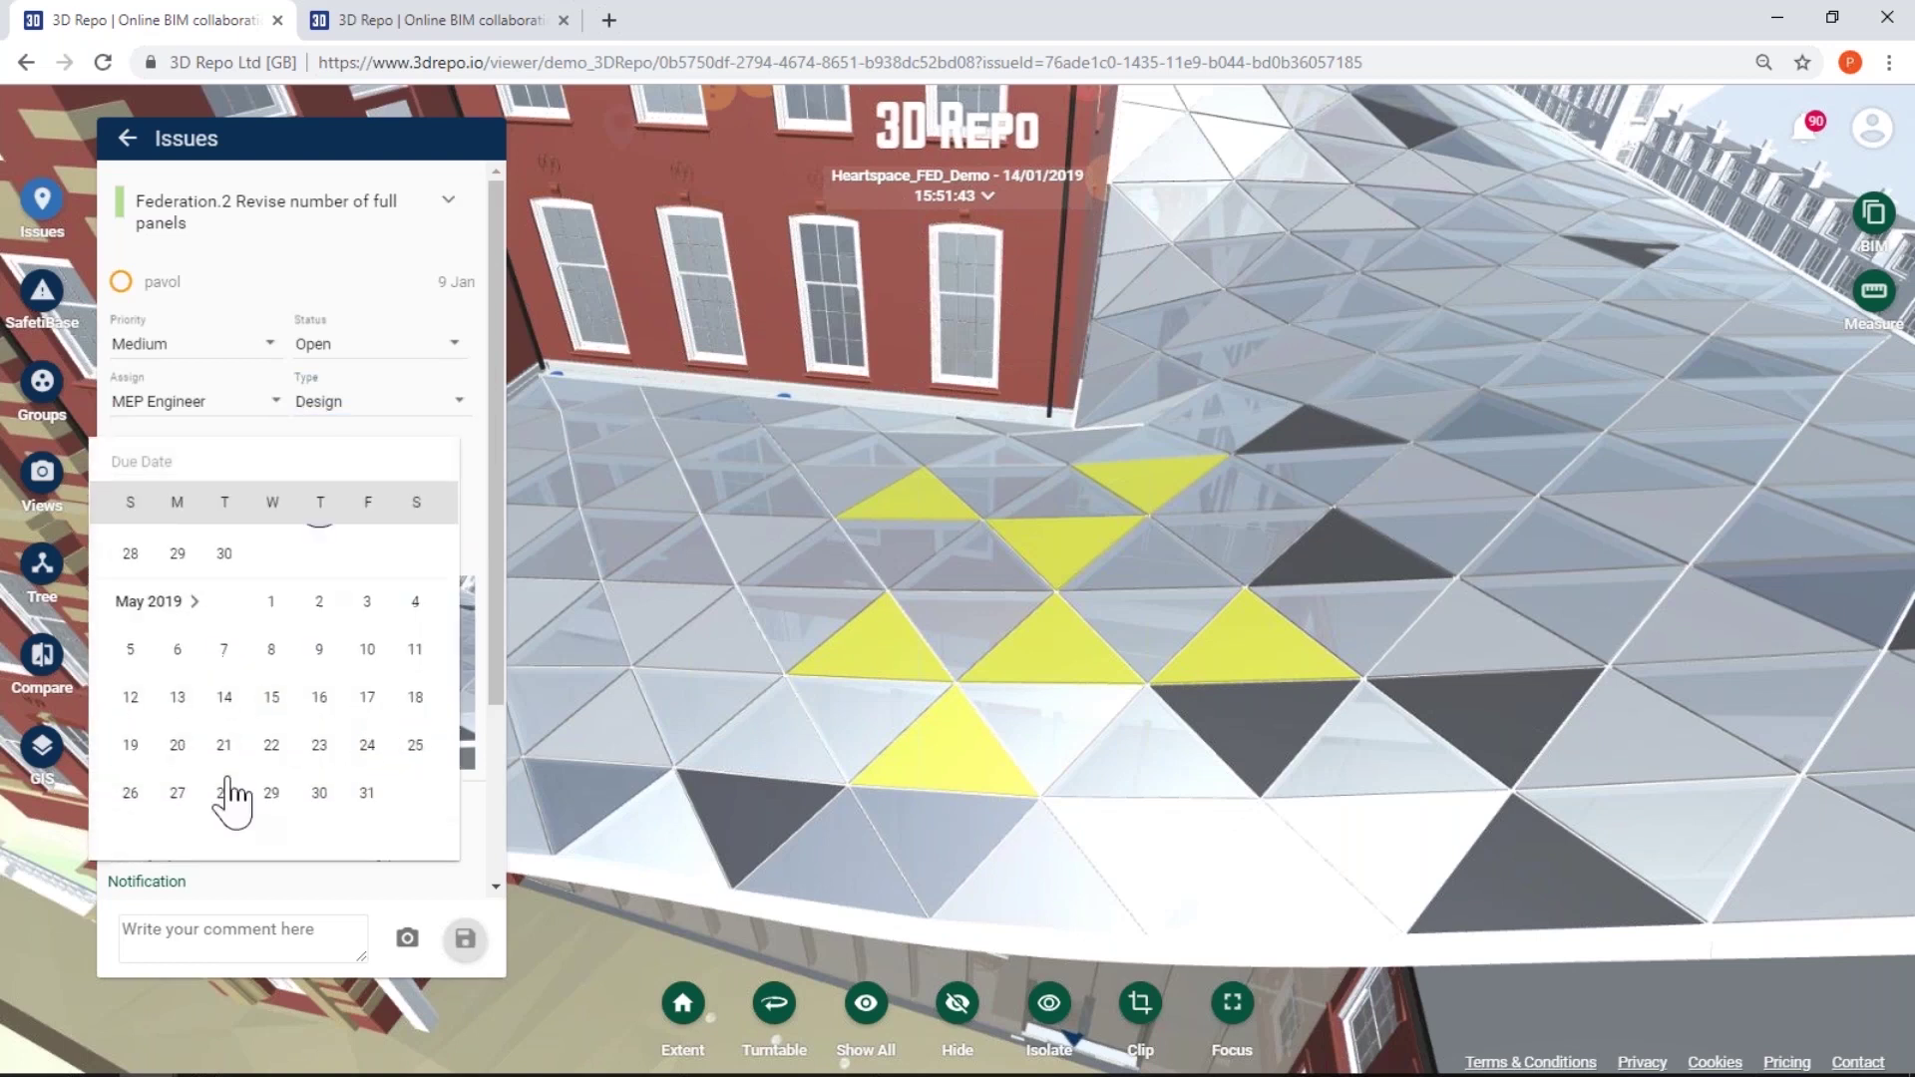
pyautogui.click(224, 553)
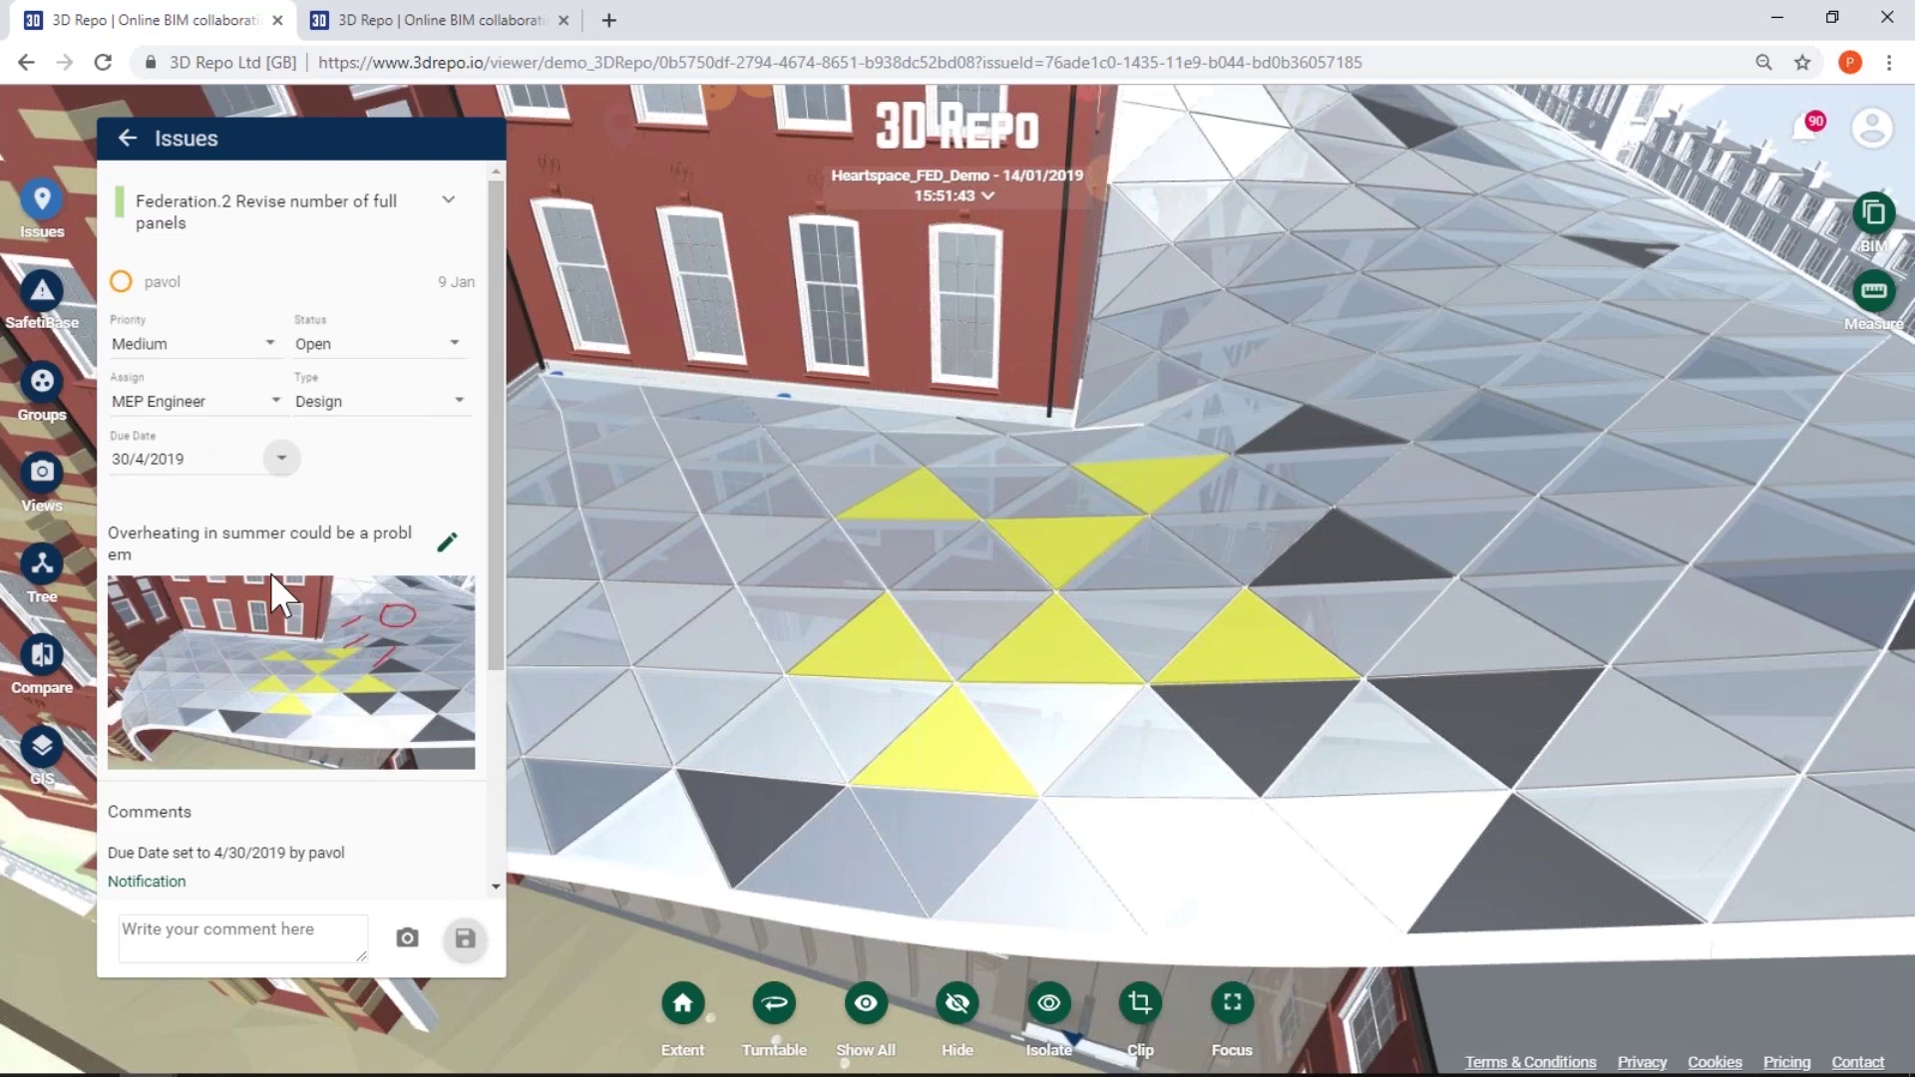
pyautogui.scroll(-3, 225, 609)
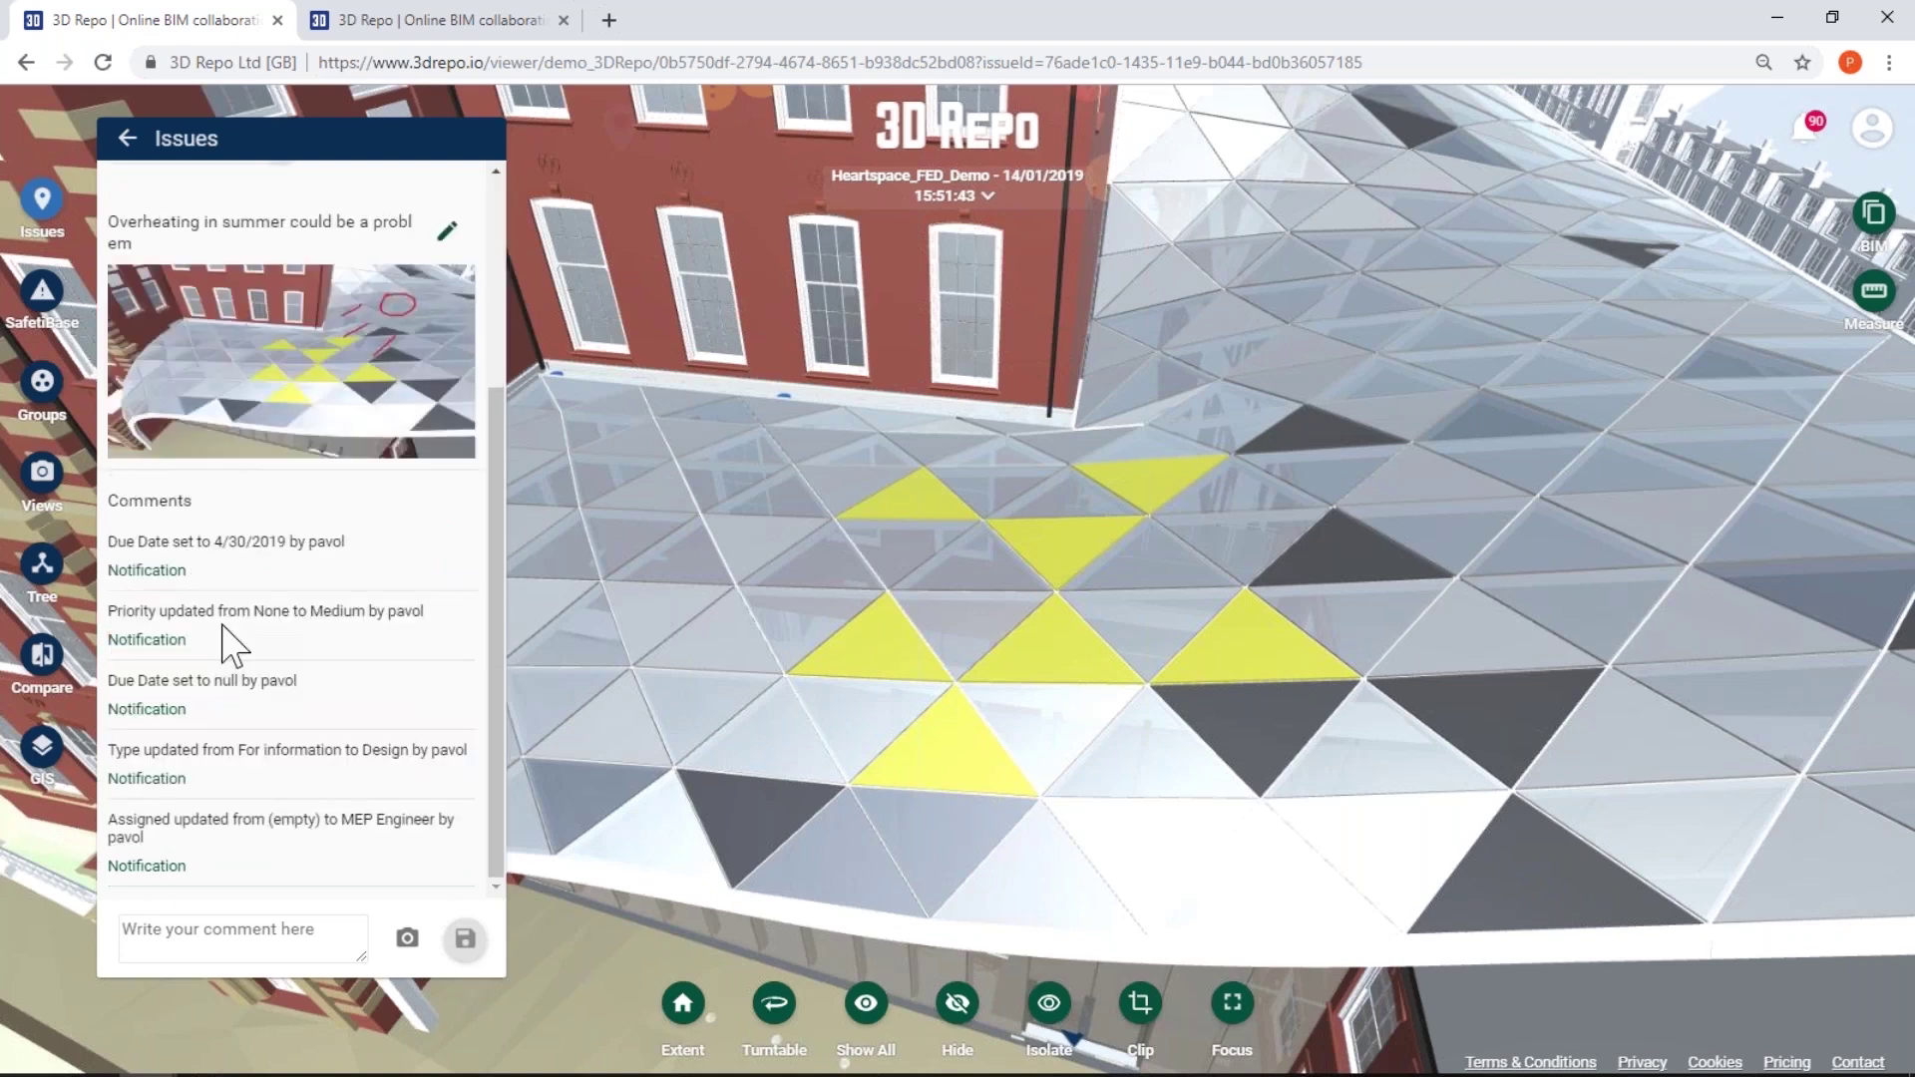
pyautogui.scroll(3, 220, 638)
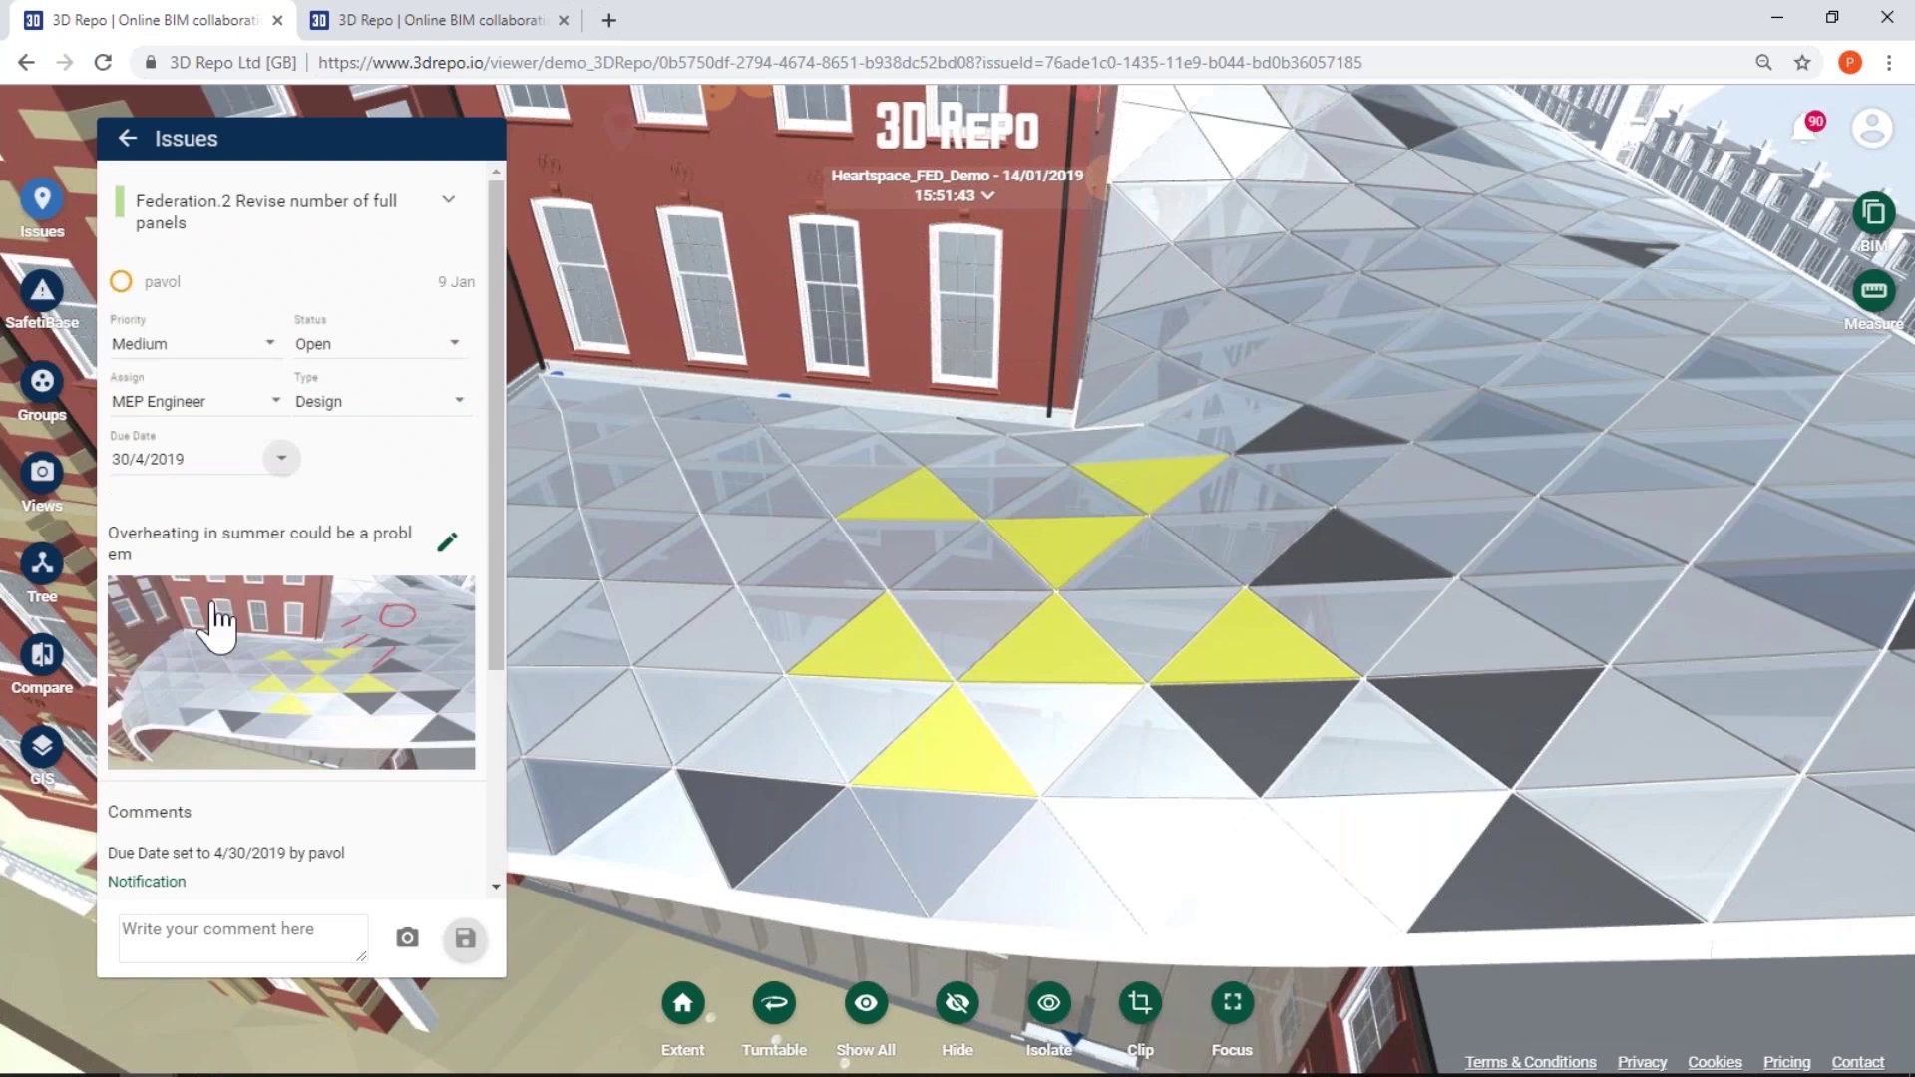
pyautogui.scroll(-3, 180, 687)
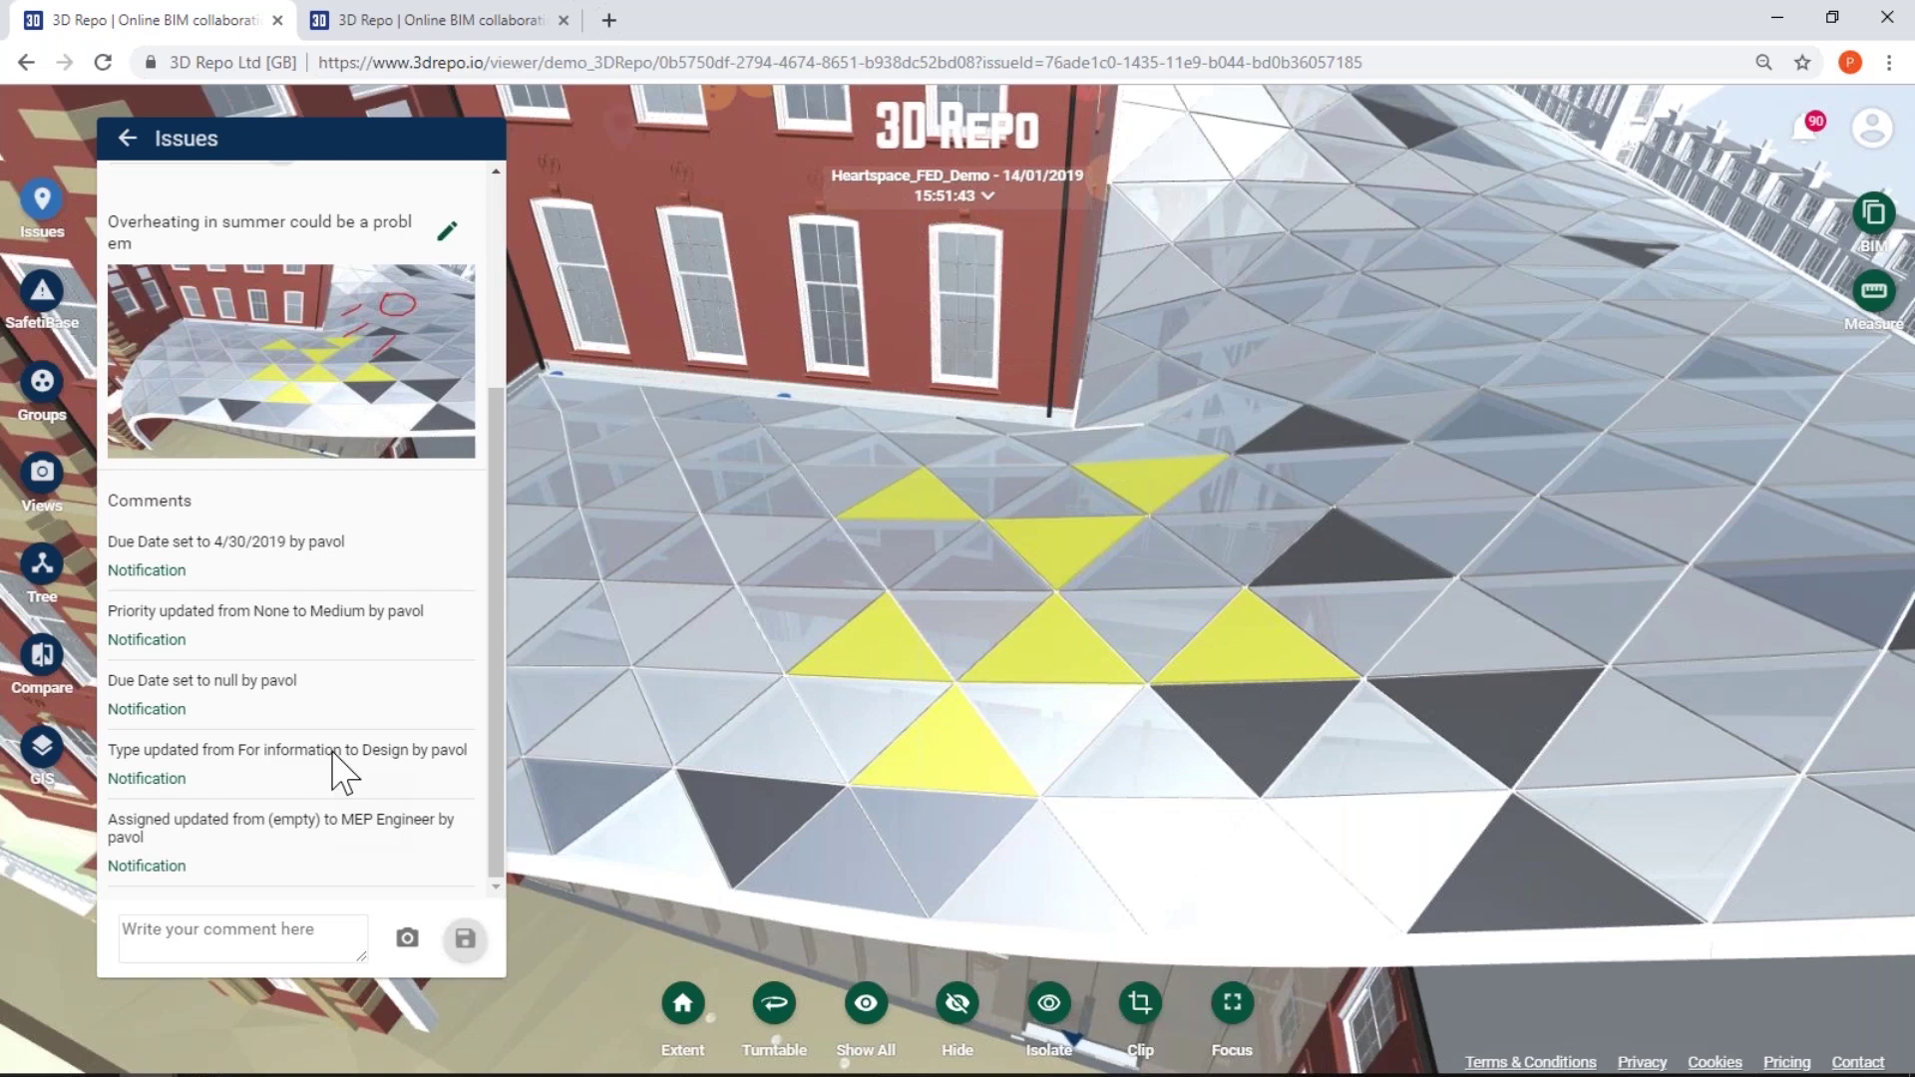
pyautogui.scroll(3, 289, 857)
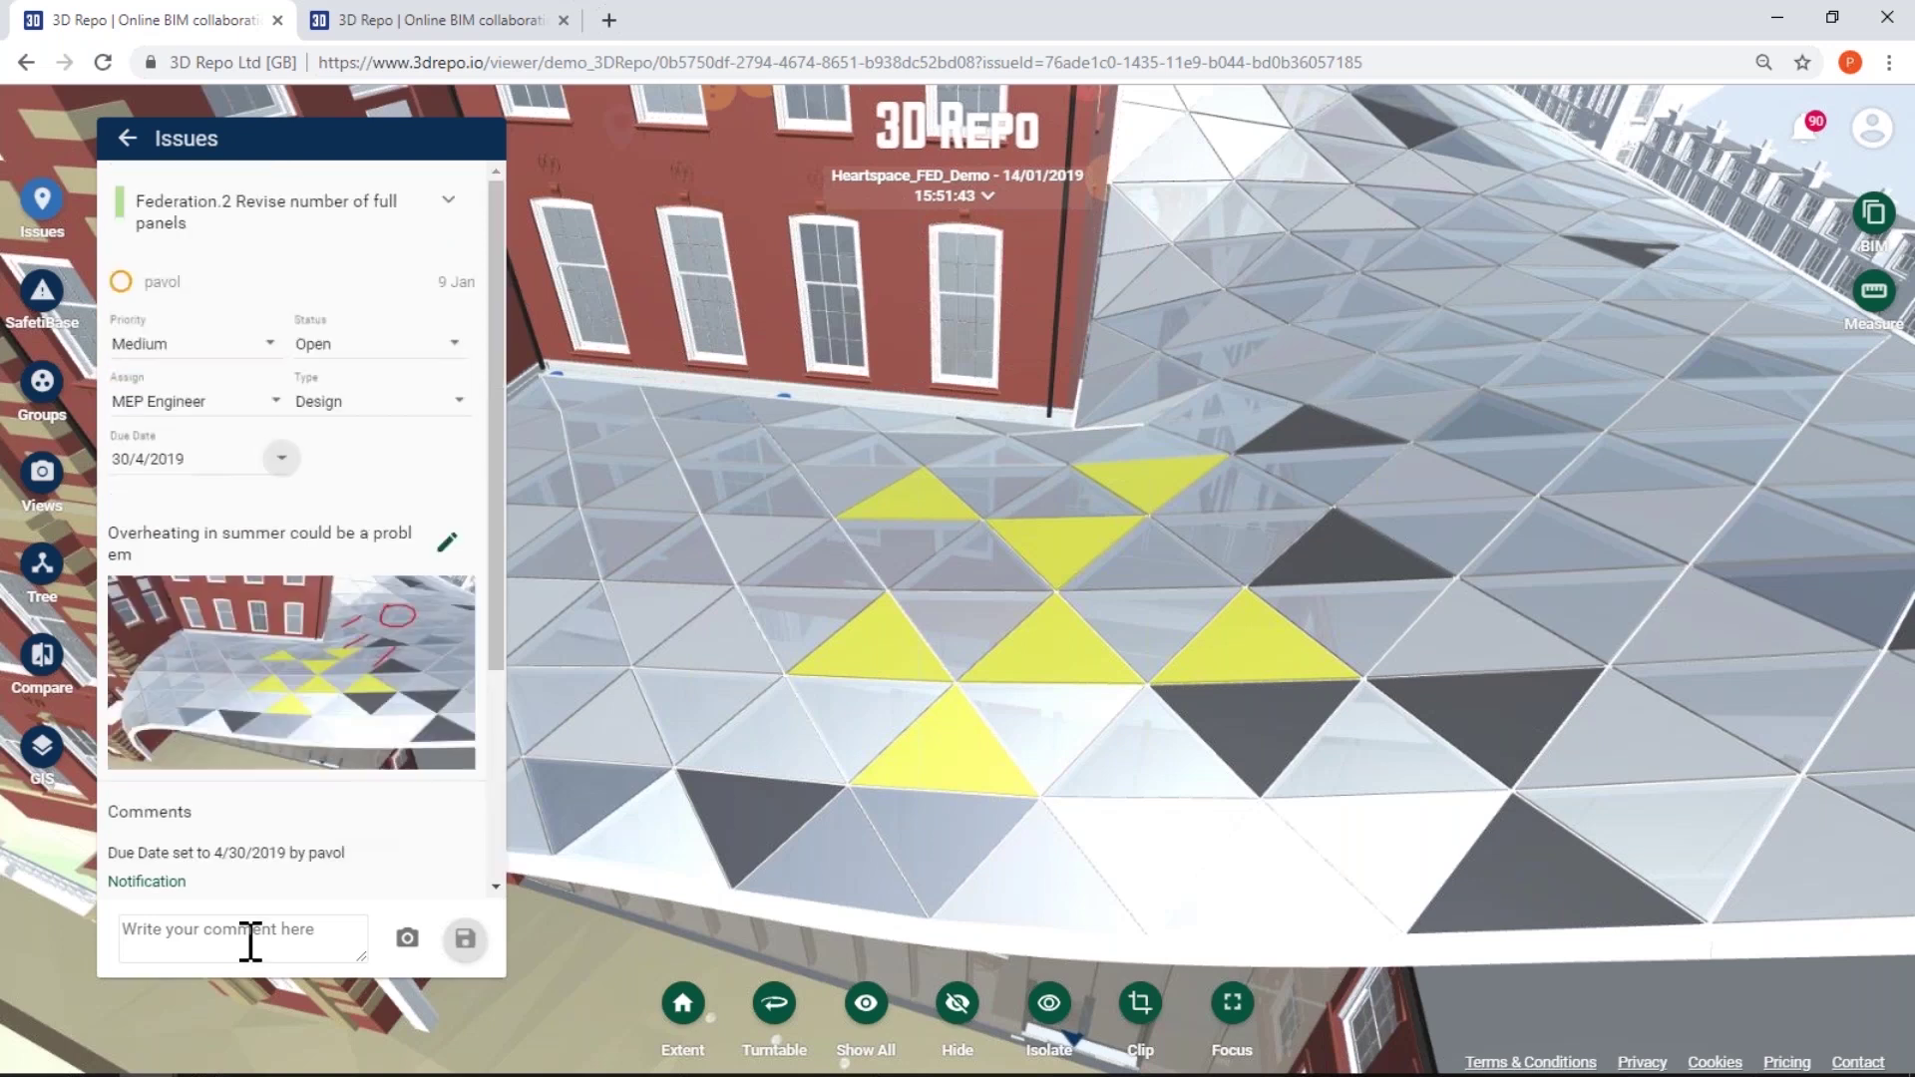
# Post the comment "OK" with a screenshot carrying a red freehand mark on the roof panels beside the yellow ones
pyautogui.click(249, 941)
pyautogui.write('OK')
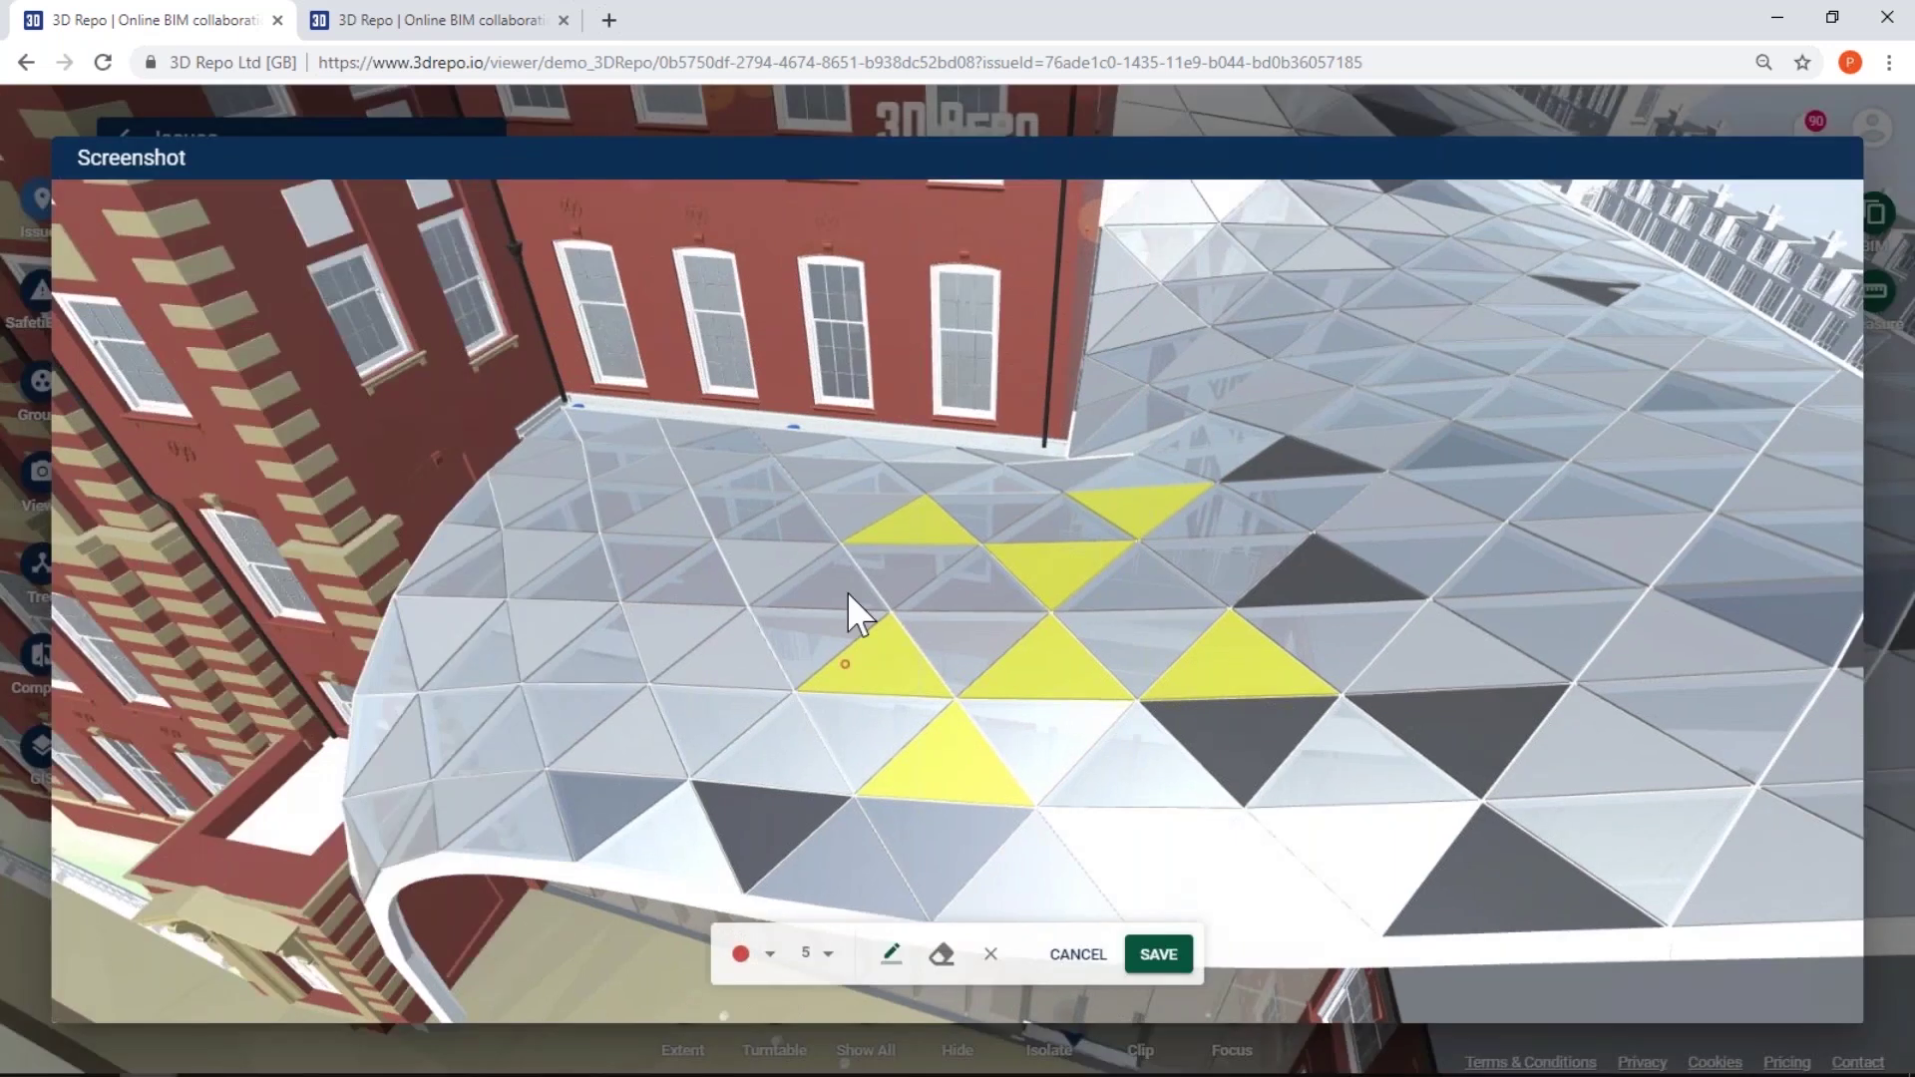
pyautogui.moveTo(847, 593); pyautogui.dragTo(721, 543)
pyautogui.click(1159, 955)
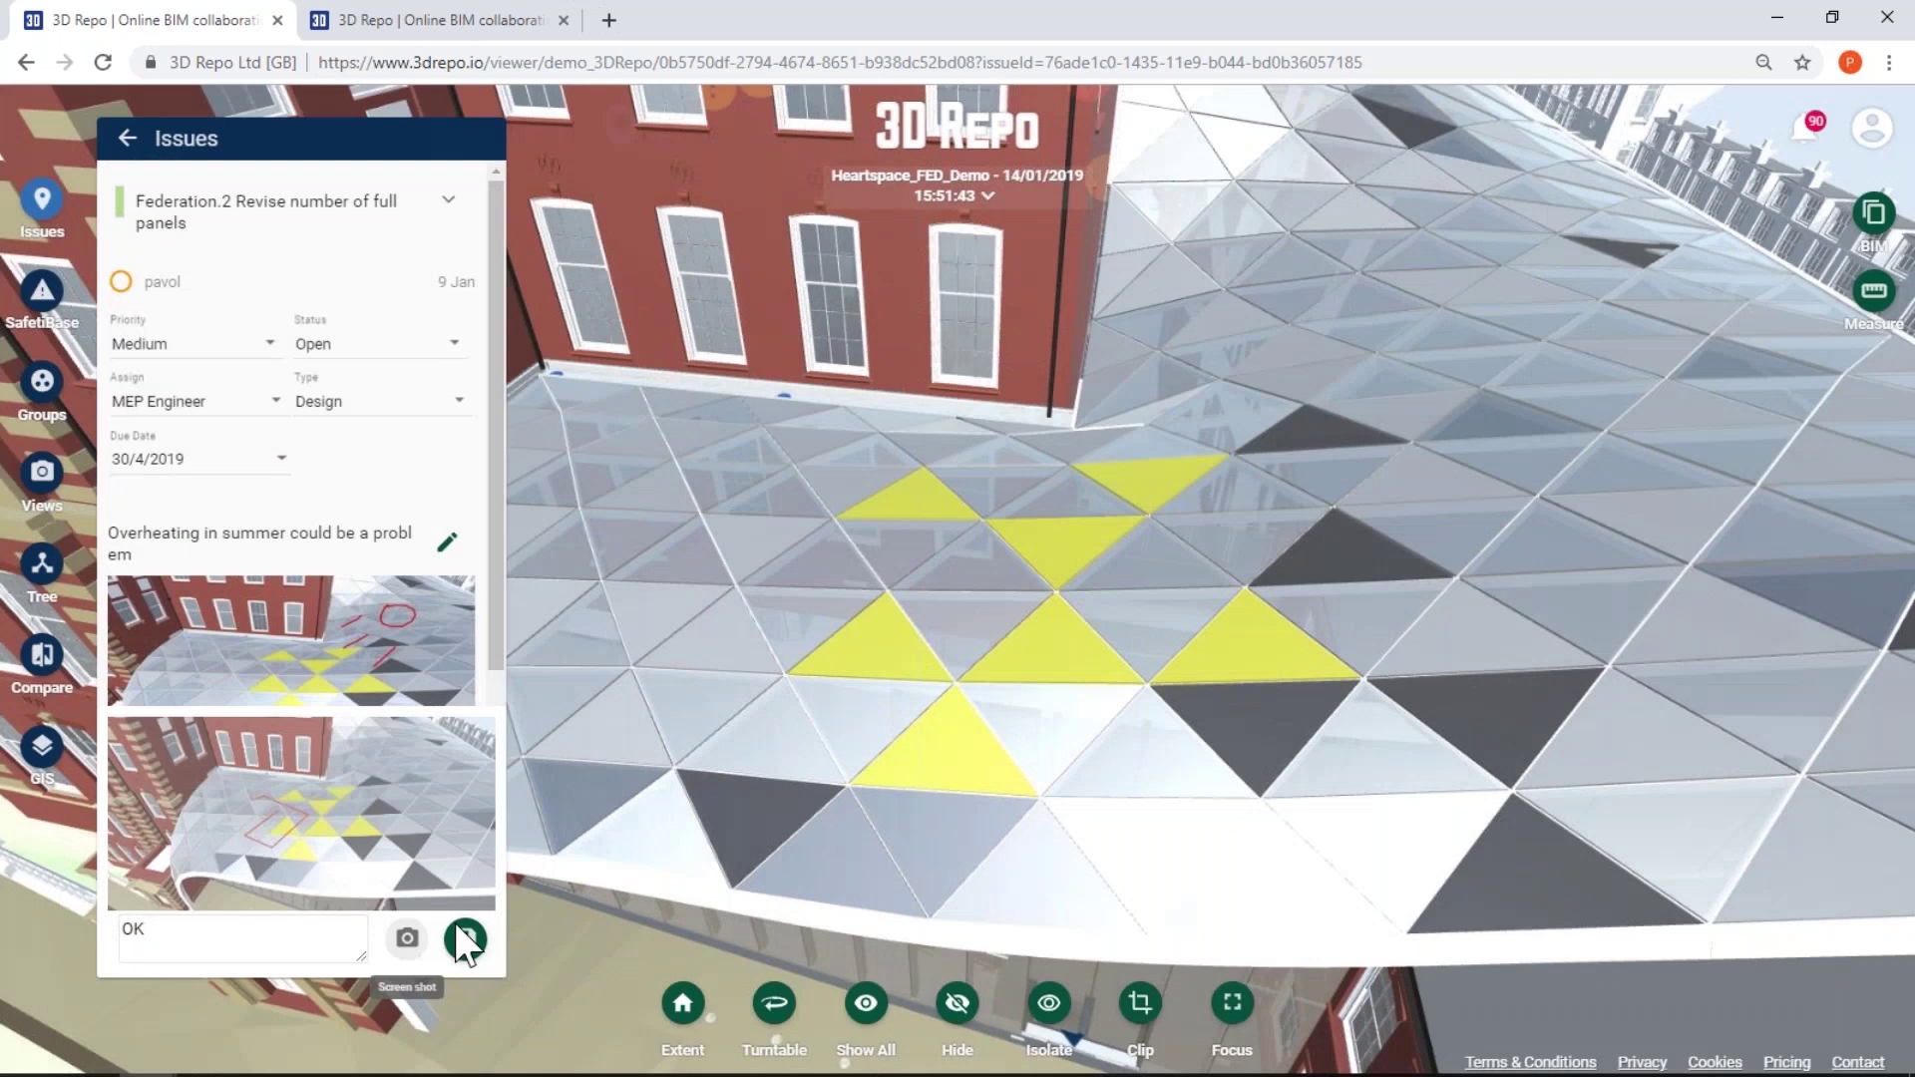
pyautogui.click(457, 927)
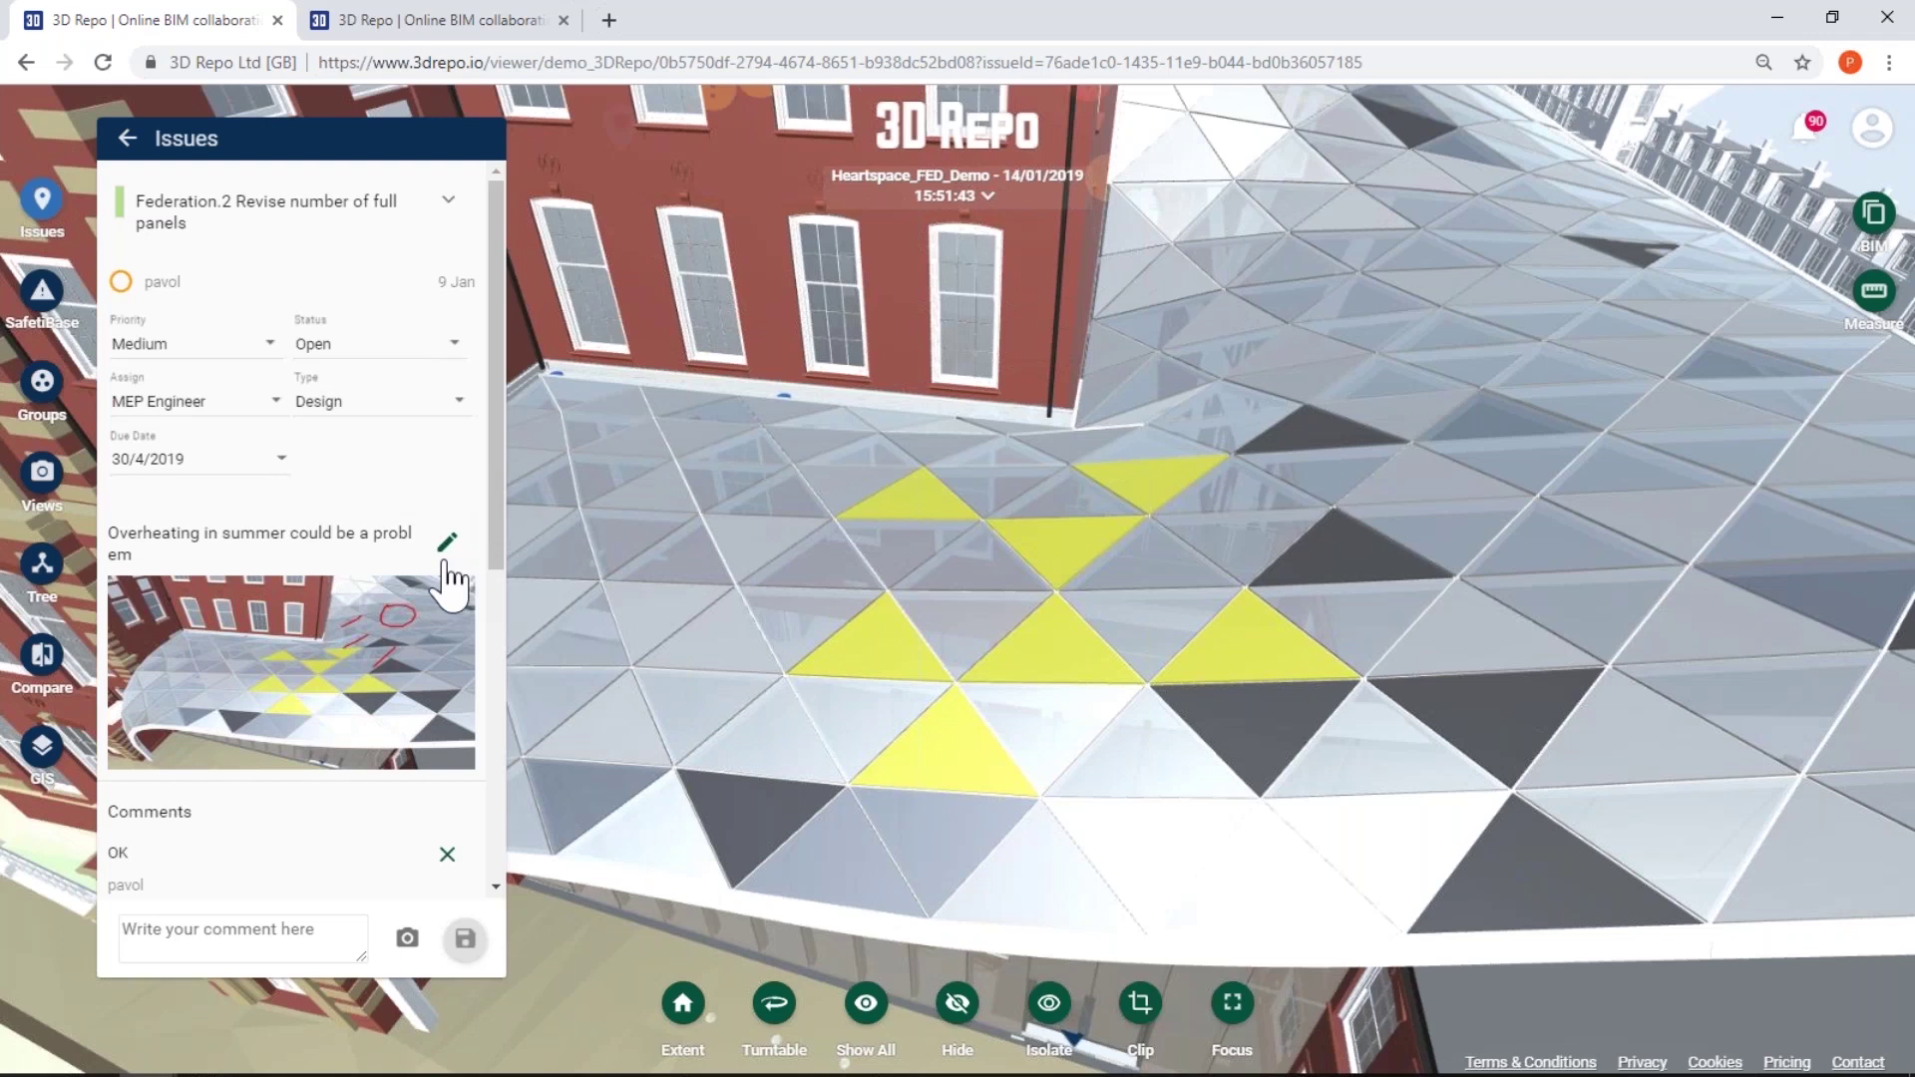
# Return to the issues list and examine the Heartspace building's exterior and glazed roof from above
pyautogui.click(128, 139)
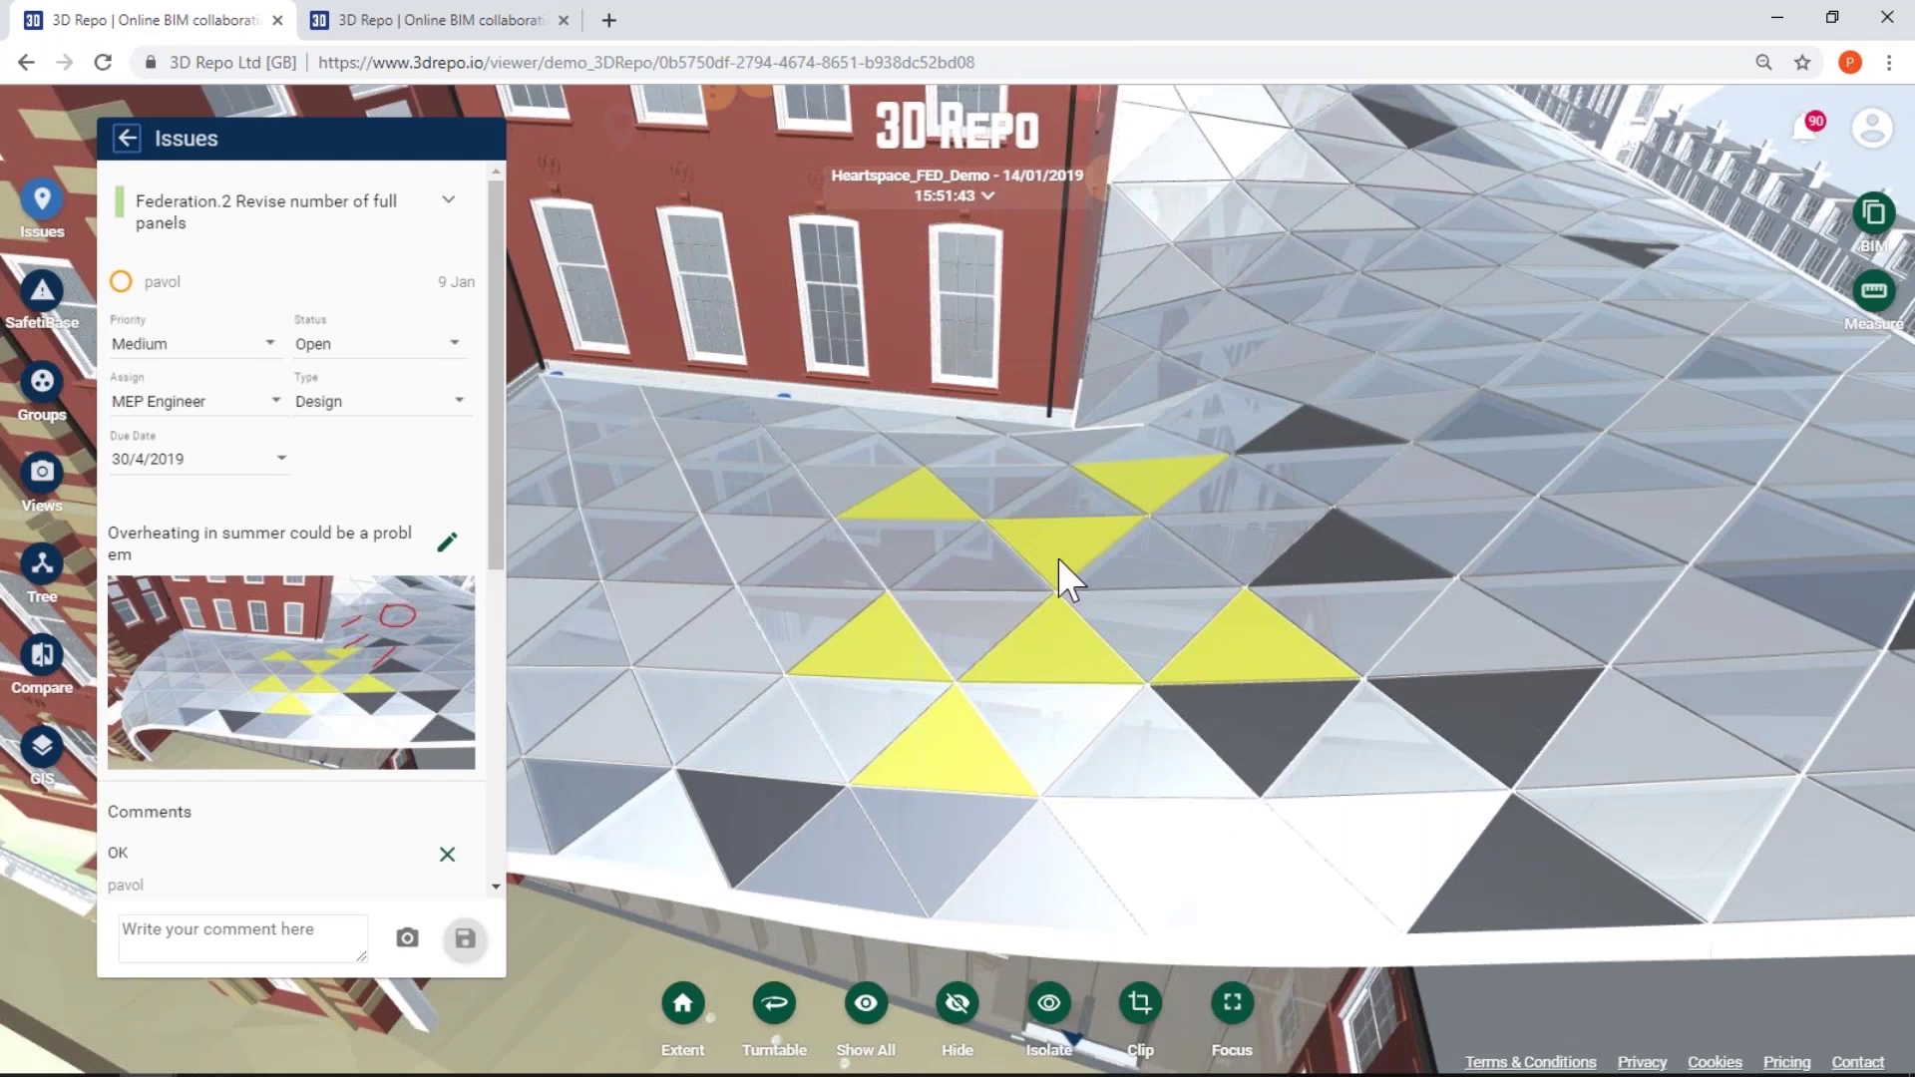
pyautogui.scroll(-3, 1001, 537)
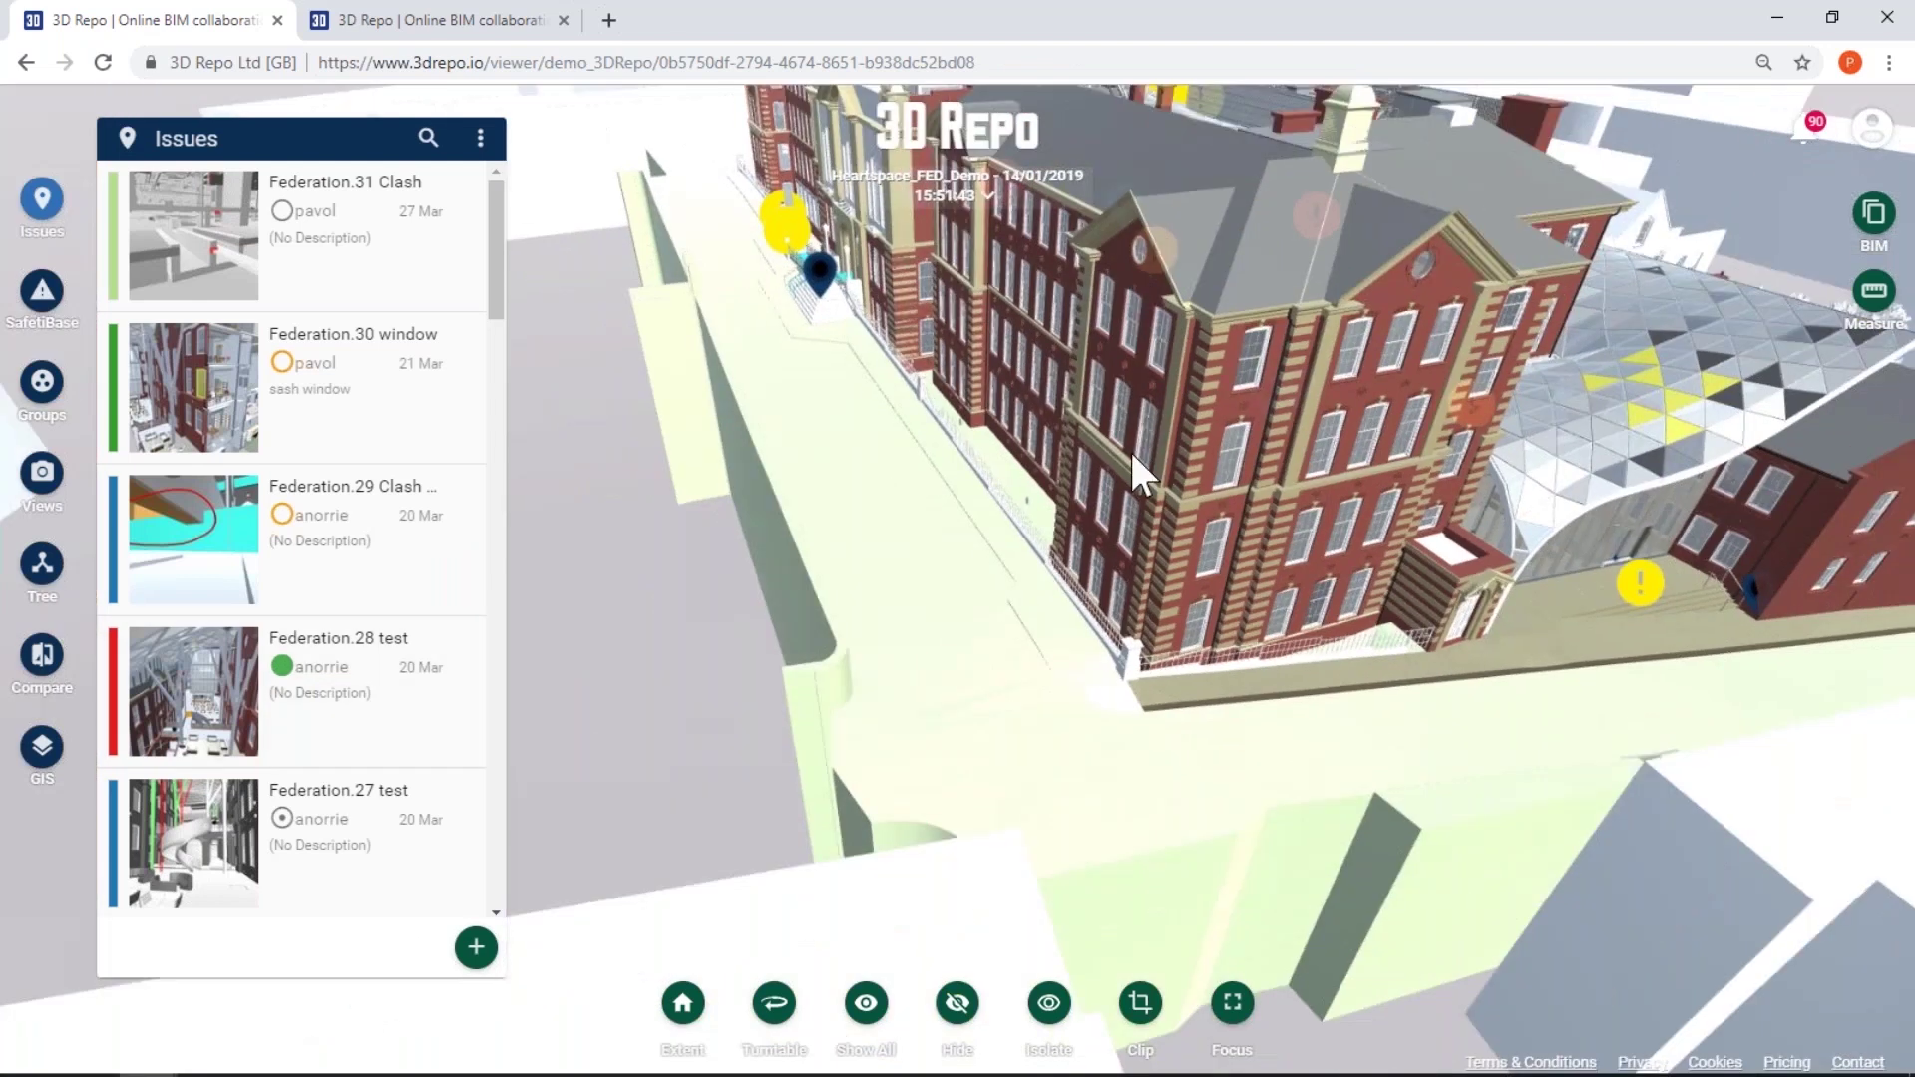
pyautogui.moveTo(1131, 454); pyautogui.dragTo(888, 703, button='middle')
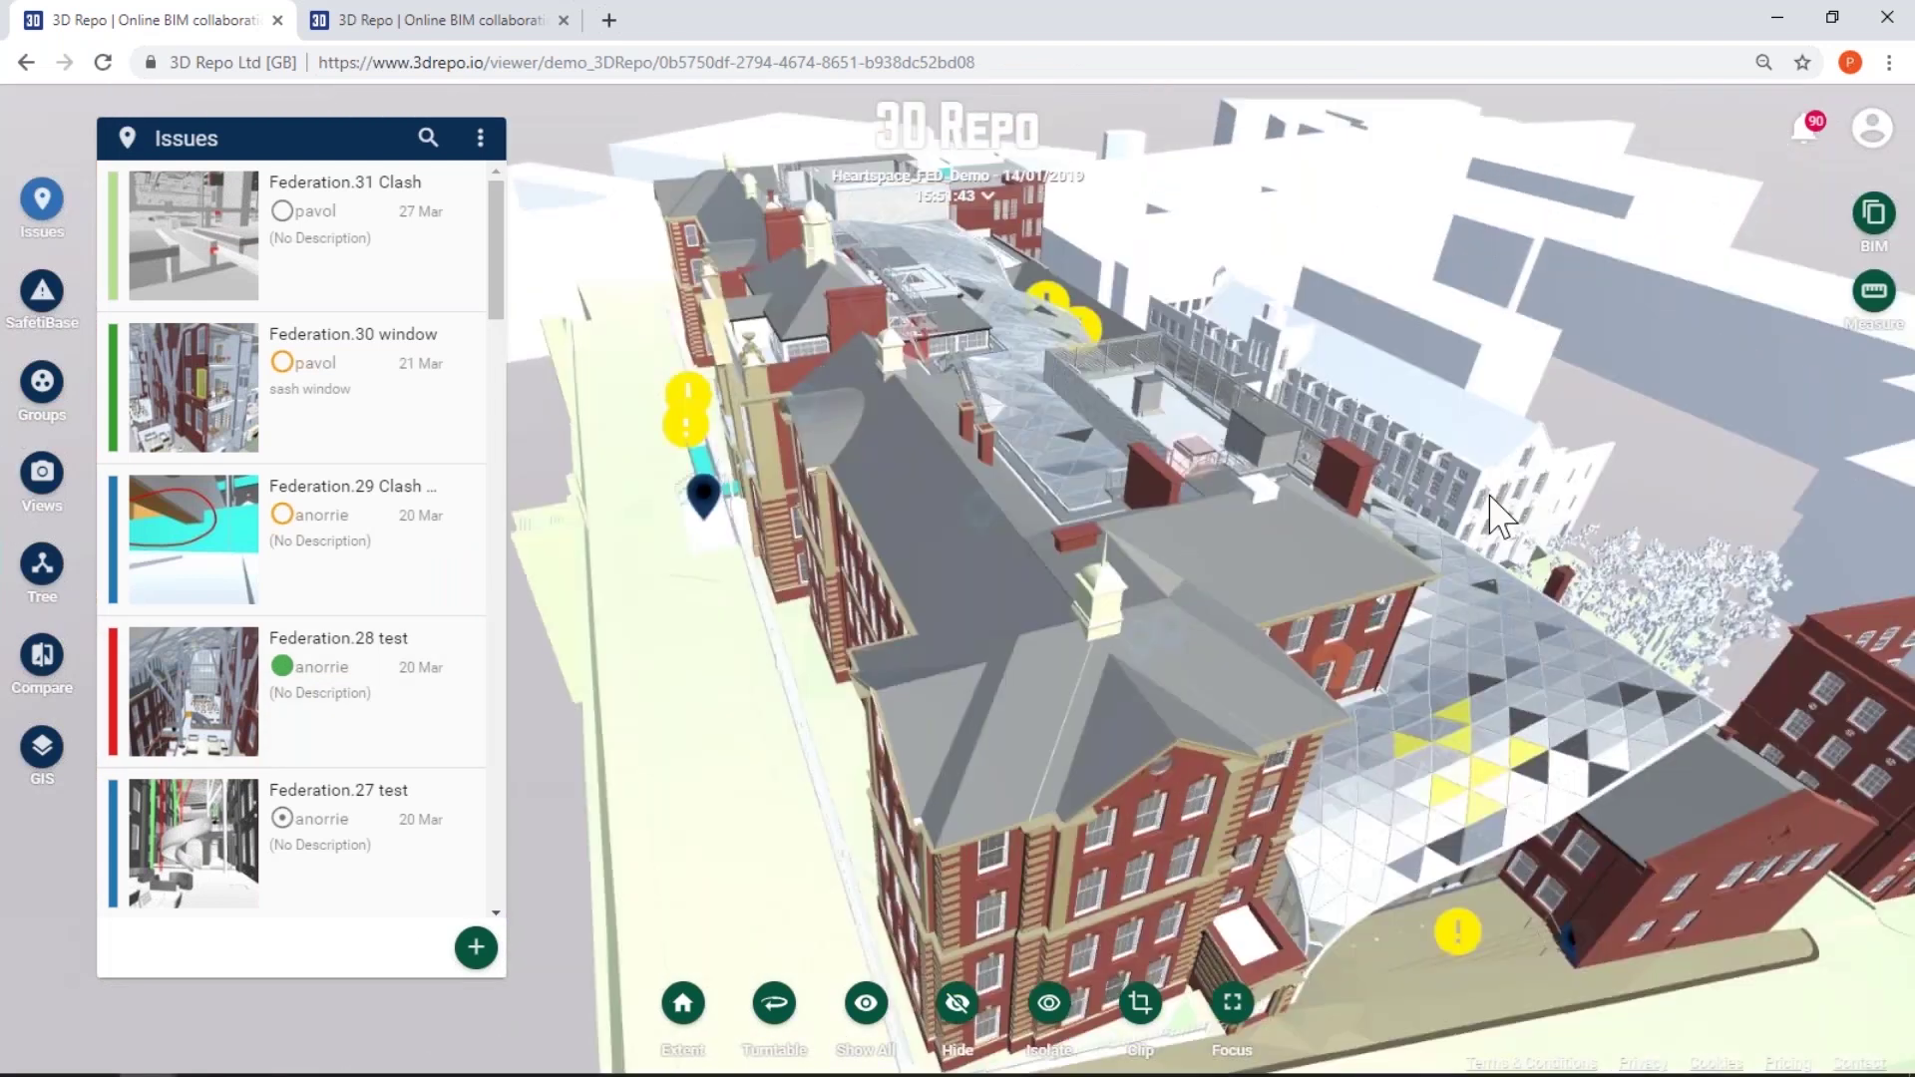
pyautogui.moveTo(1326, 519); pyautogui.dragTo(858, 578)
pyautogui.scroll(5, 943, 369)
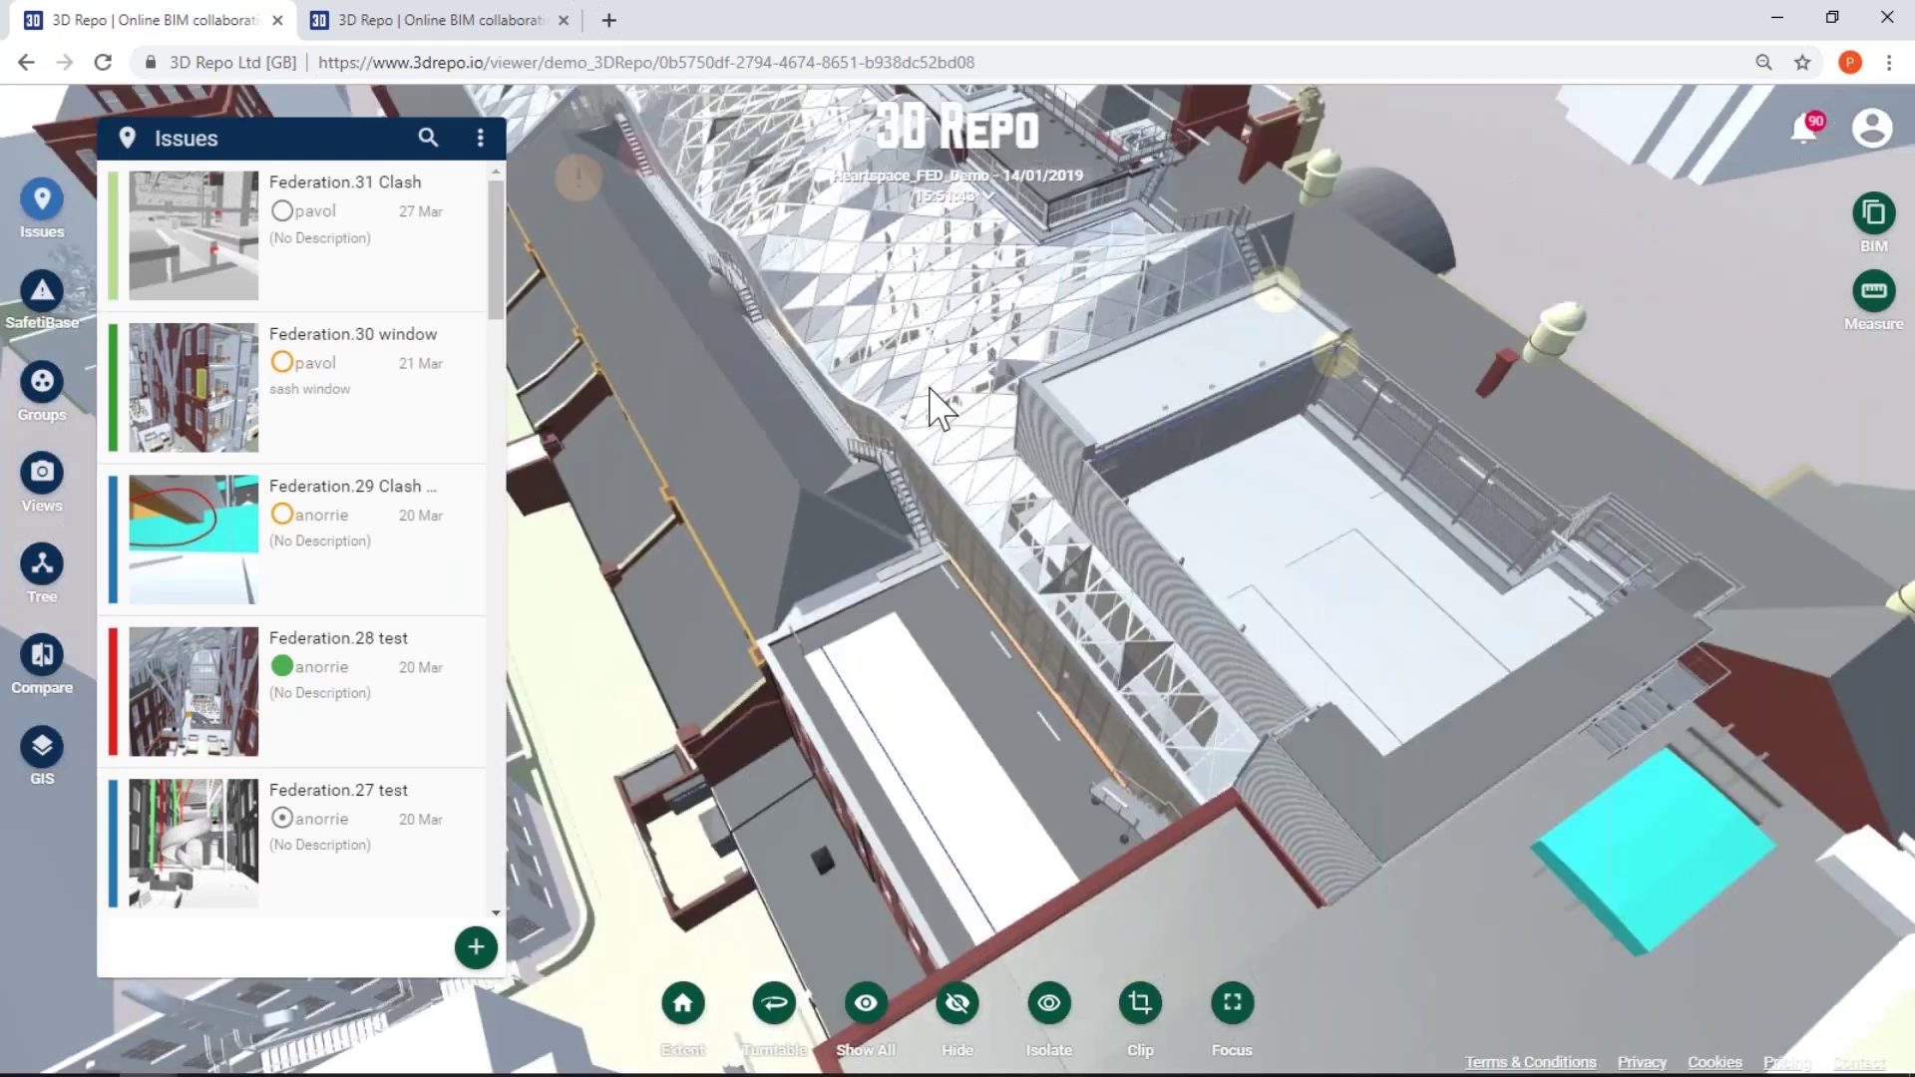
pyautogui.scroll(2, 938, 404)
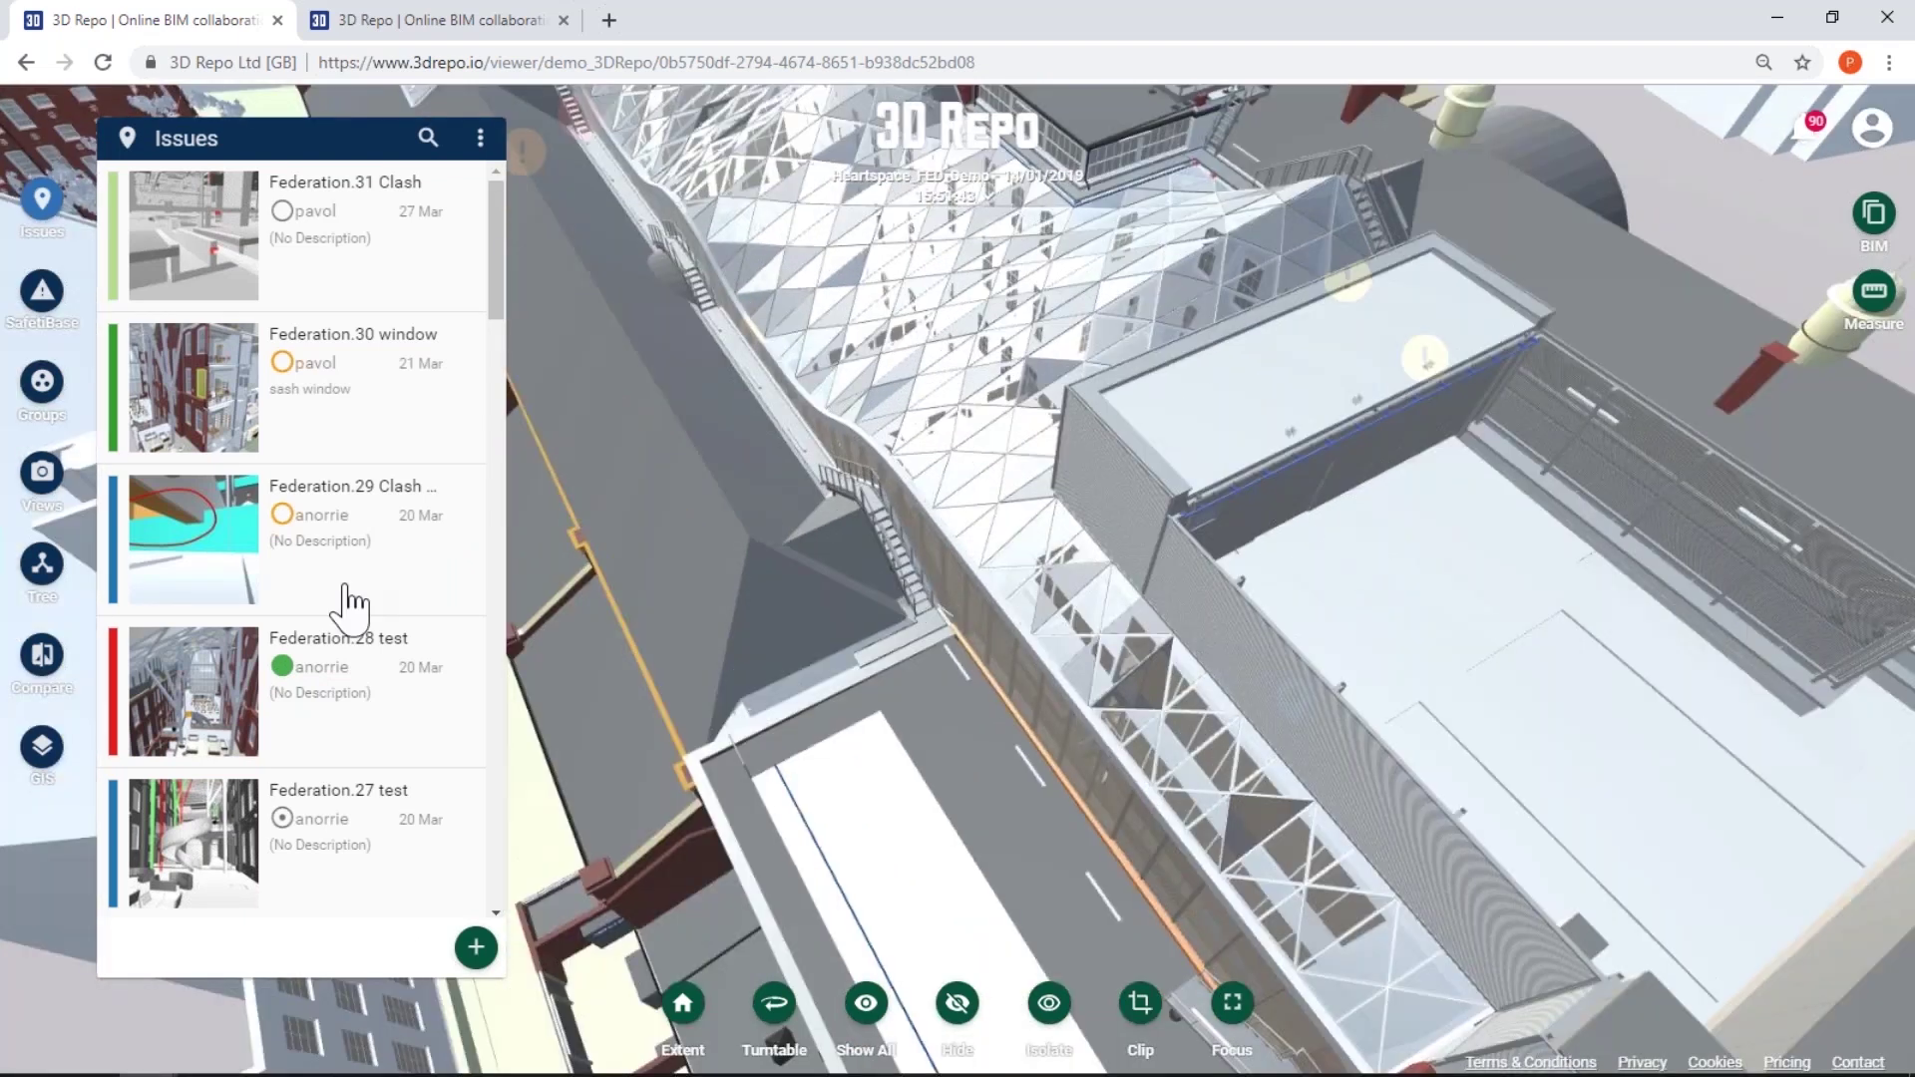
# Filter the issues list by the Open and In progress statuses and clear the filters again
pyautogui.moveTo(496, 257); pyautogui.dragTo(500, 310)
pyautogui.scroll(-1, 489, 242)
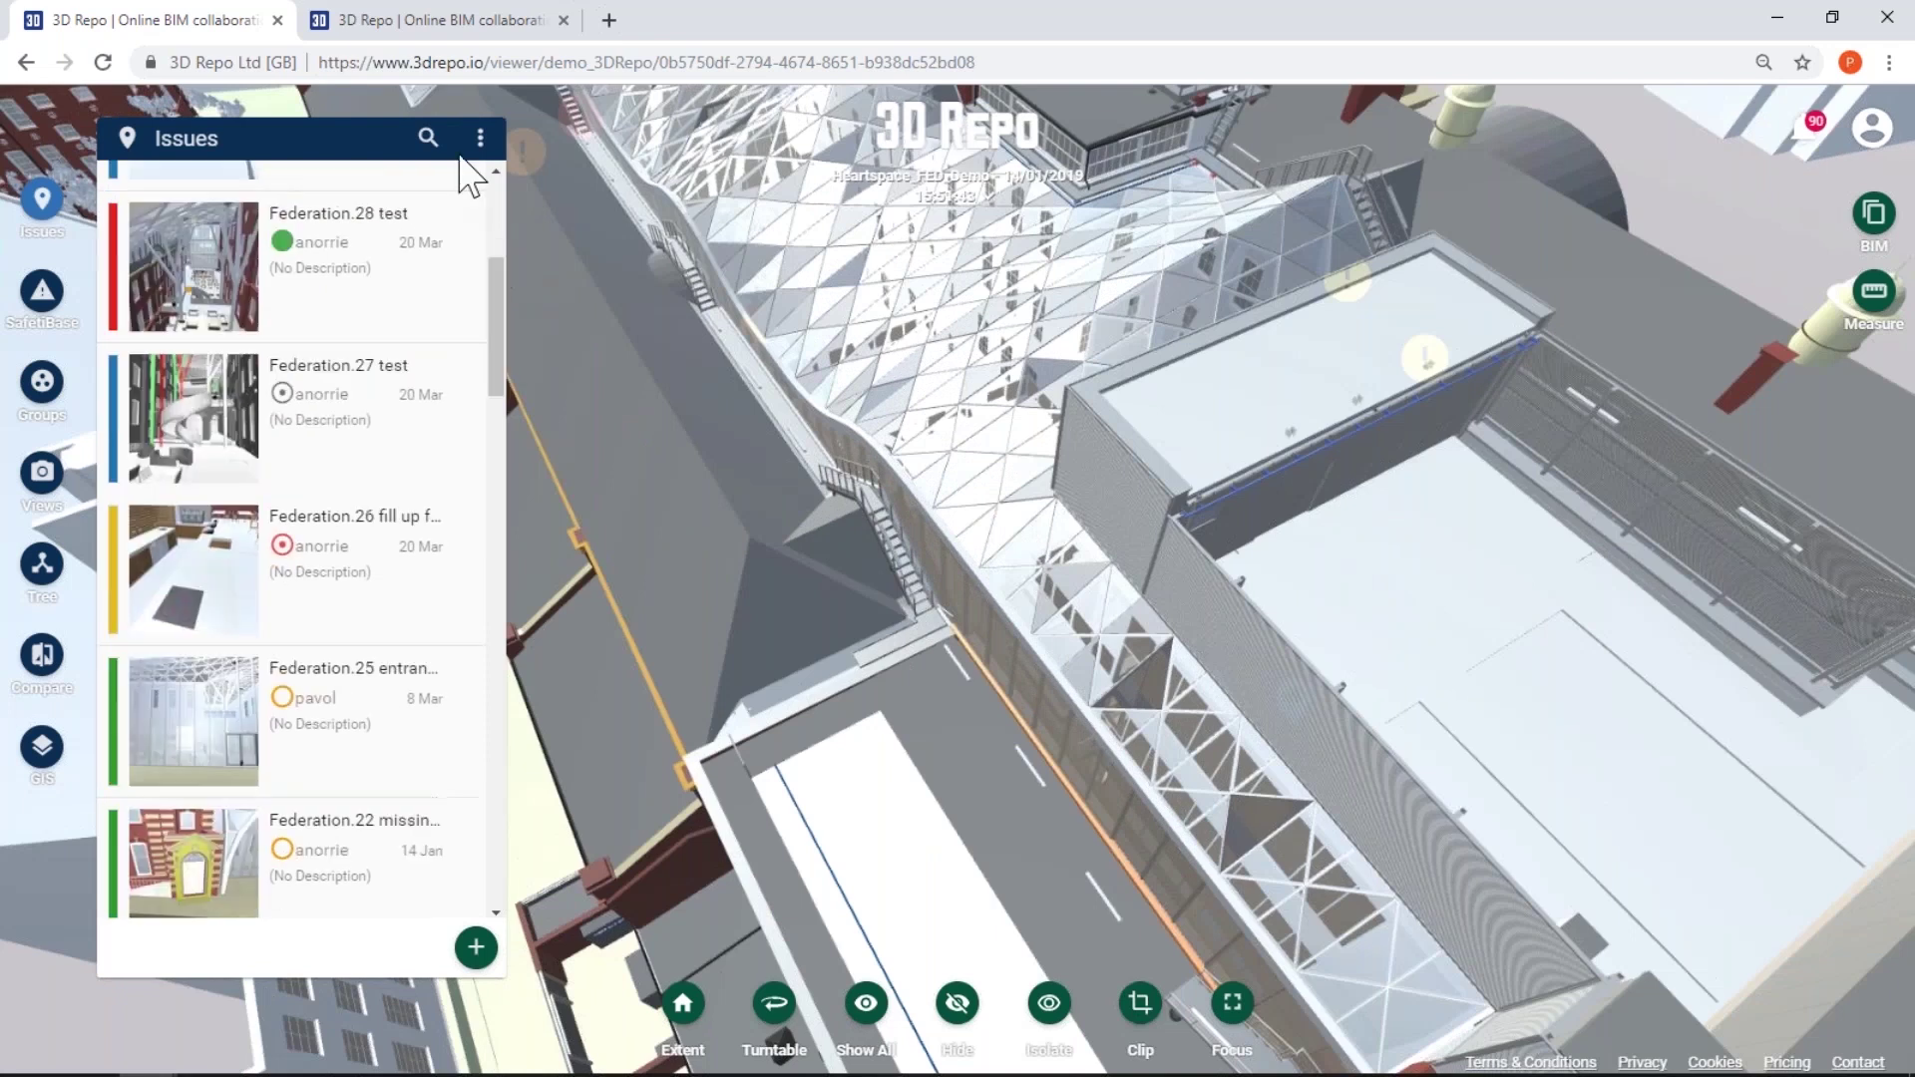
pyautogui.click(426, 138)
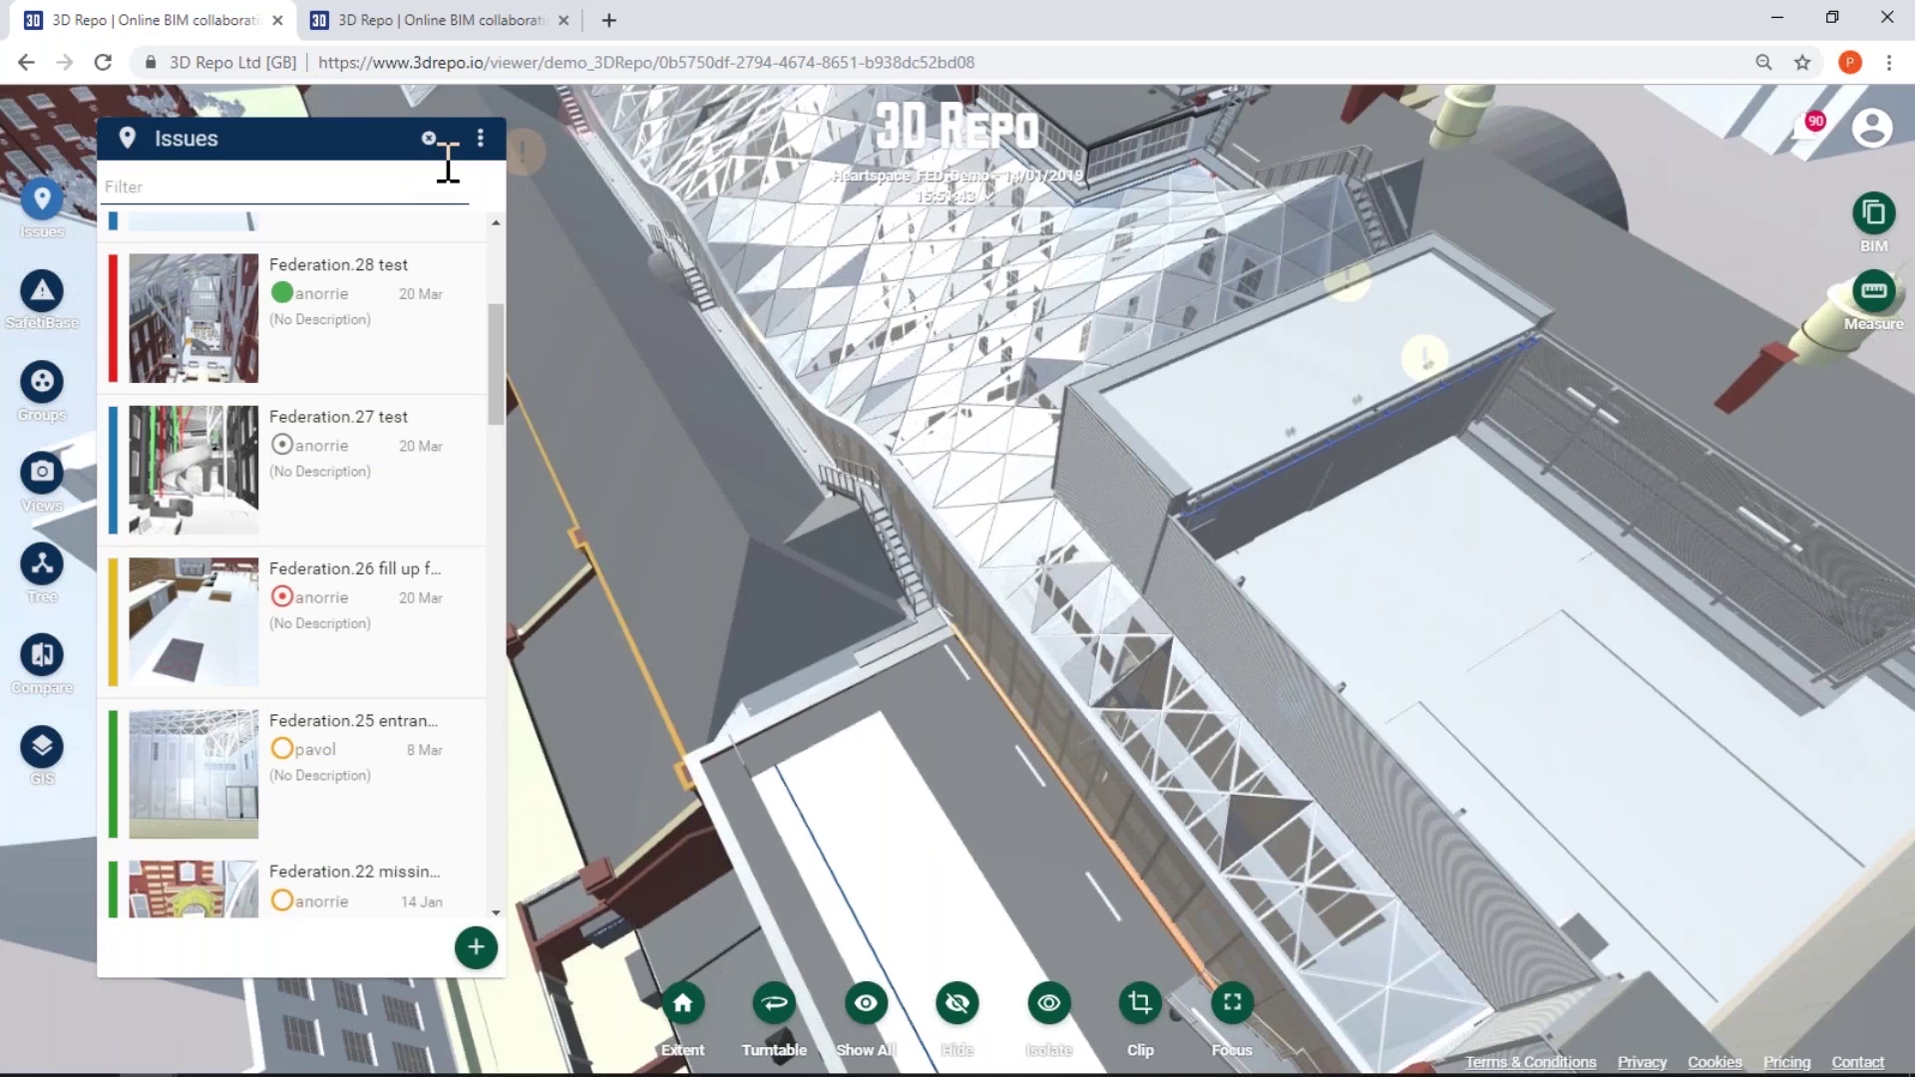
pyautogui.click(480, 138)
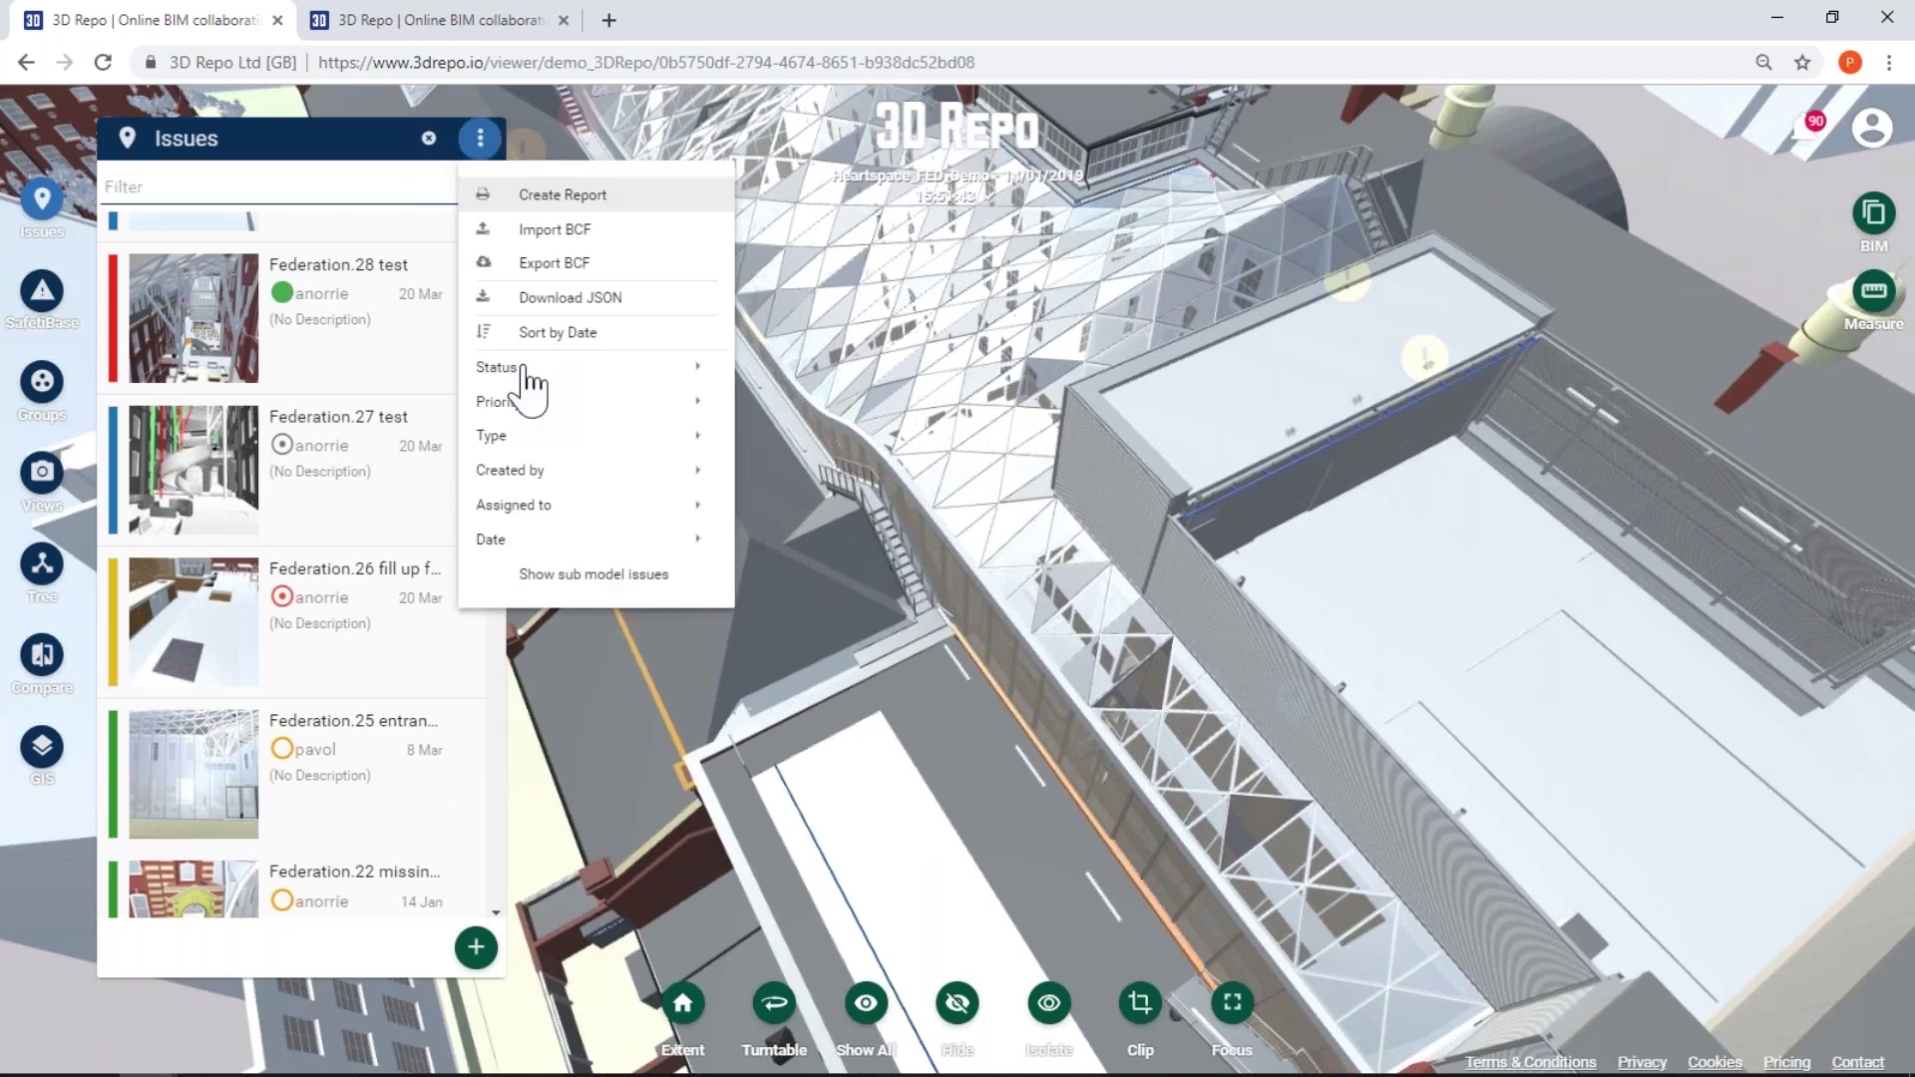
pyautogui.moveTo(523, 368)
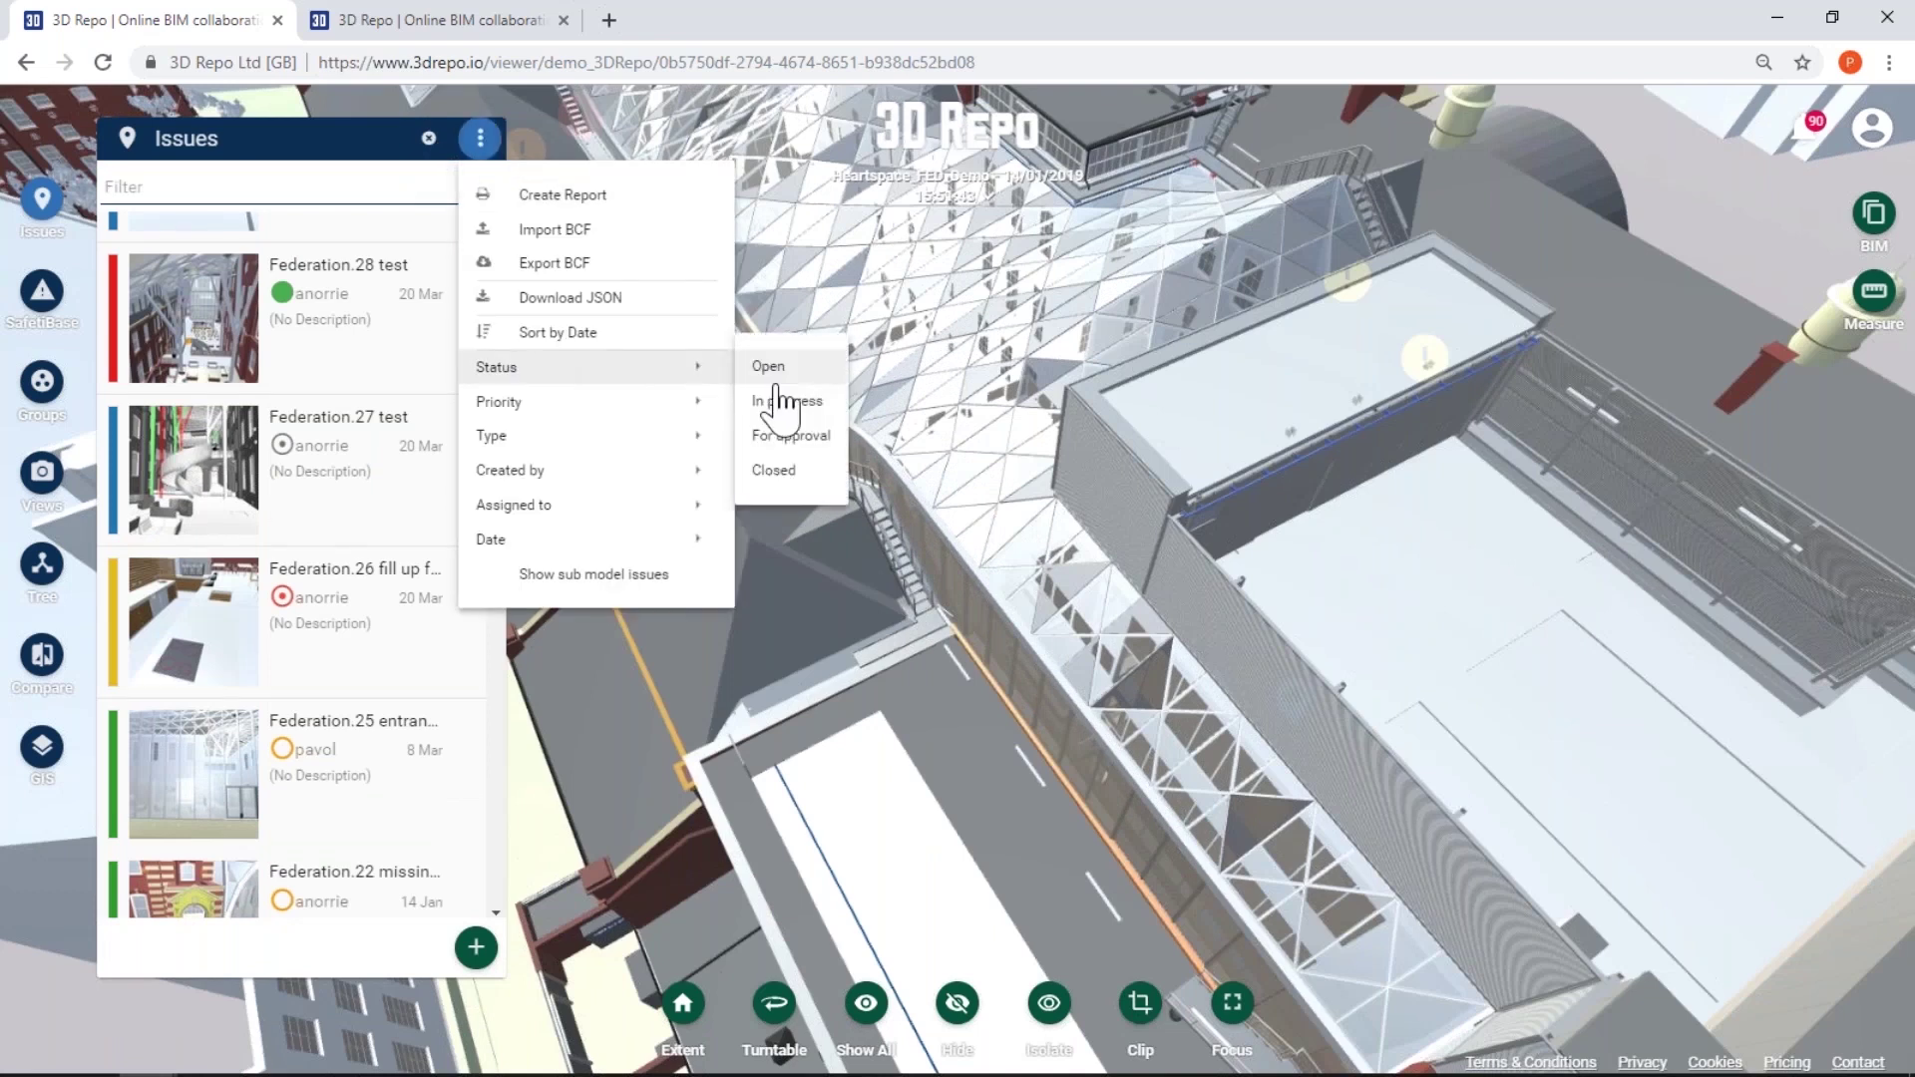
pyautogui.click(777, 381)
pyautogui.click(784, 403)
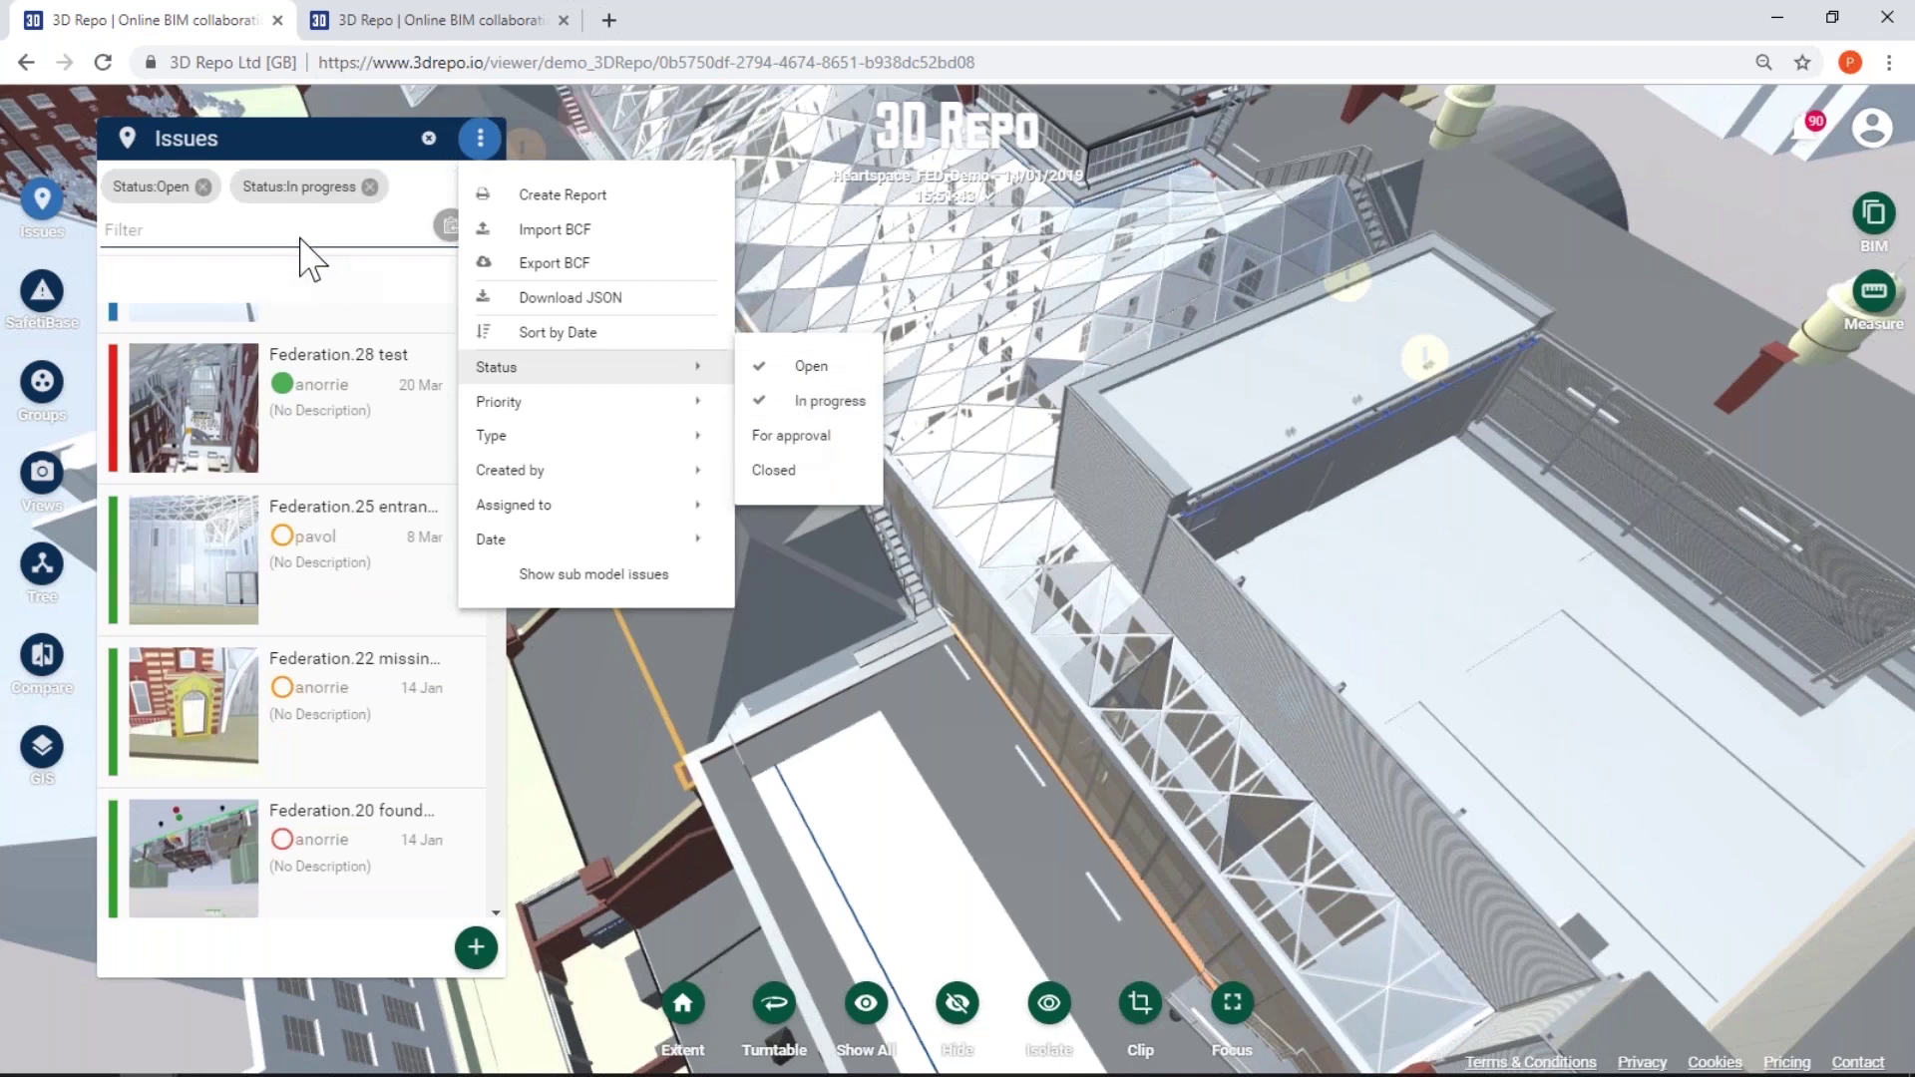
pyautogui.click(417, 165)
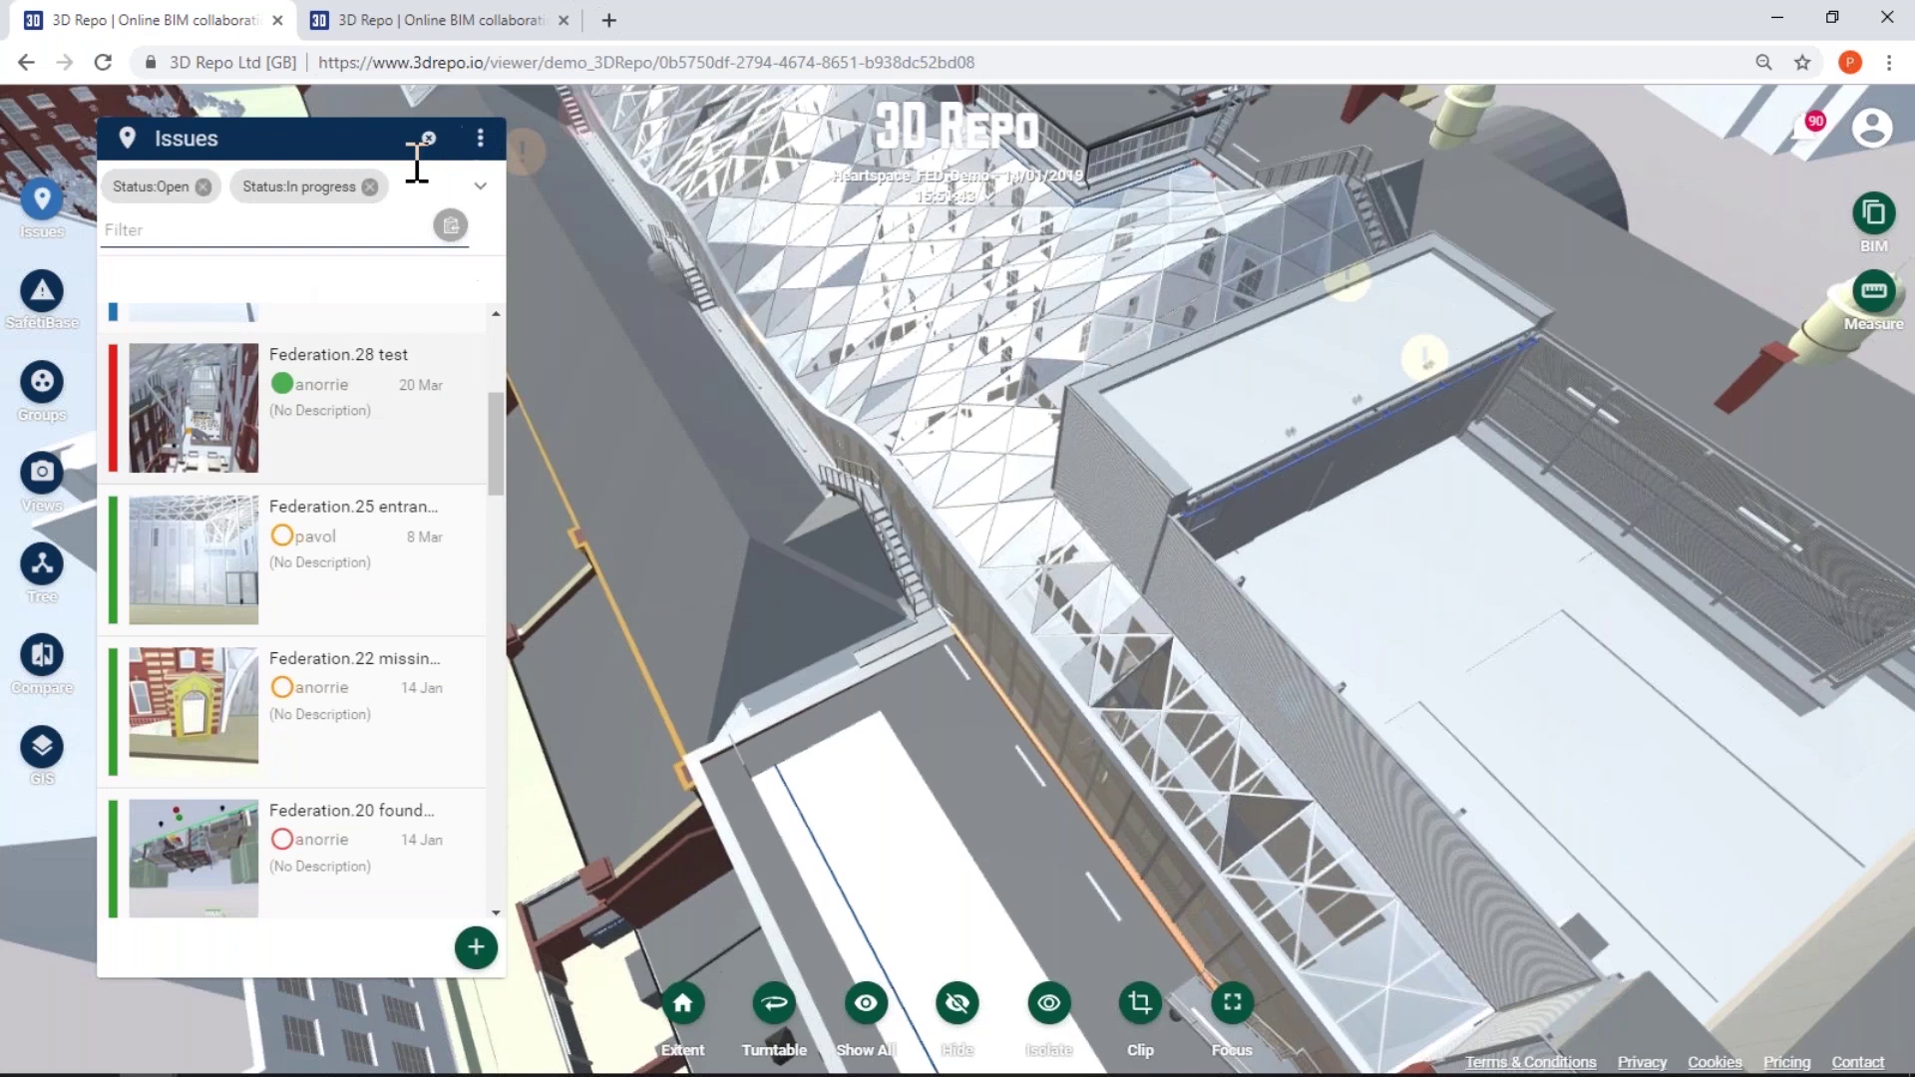
pyautogui.click(429, 138)
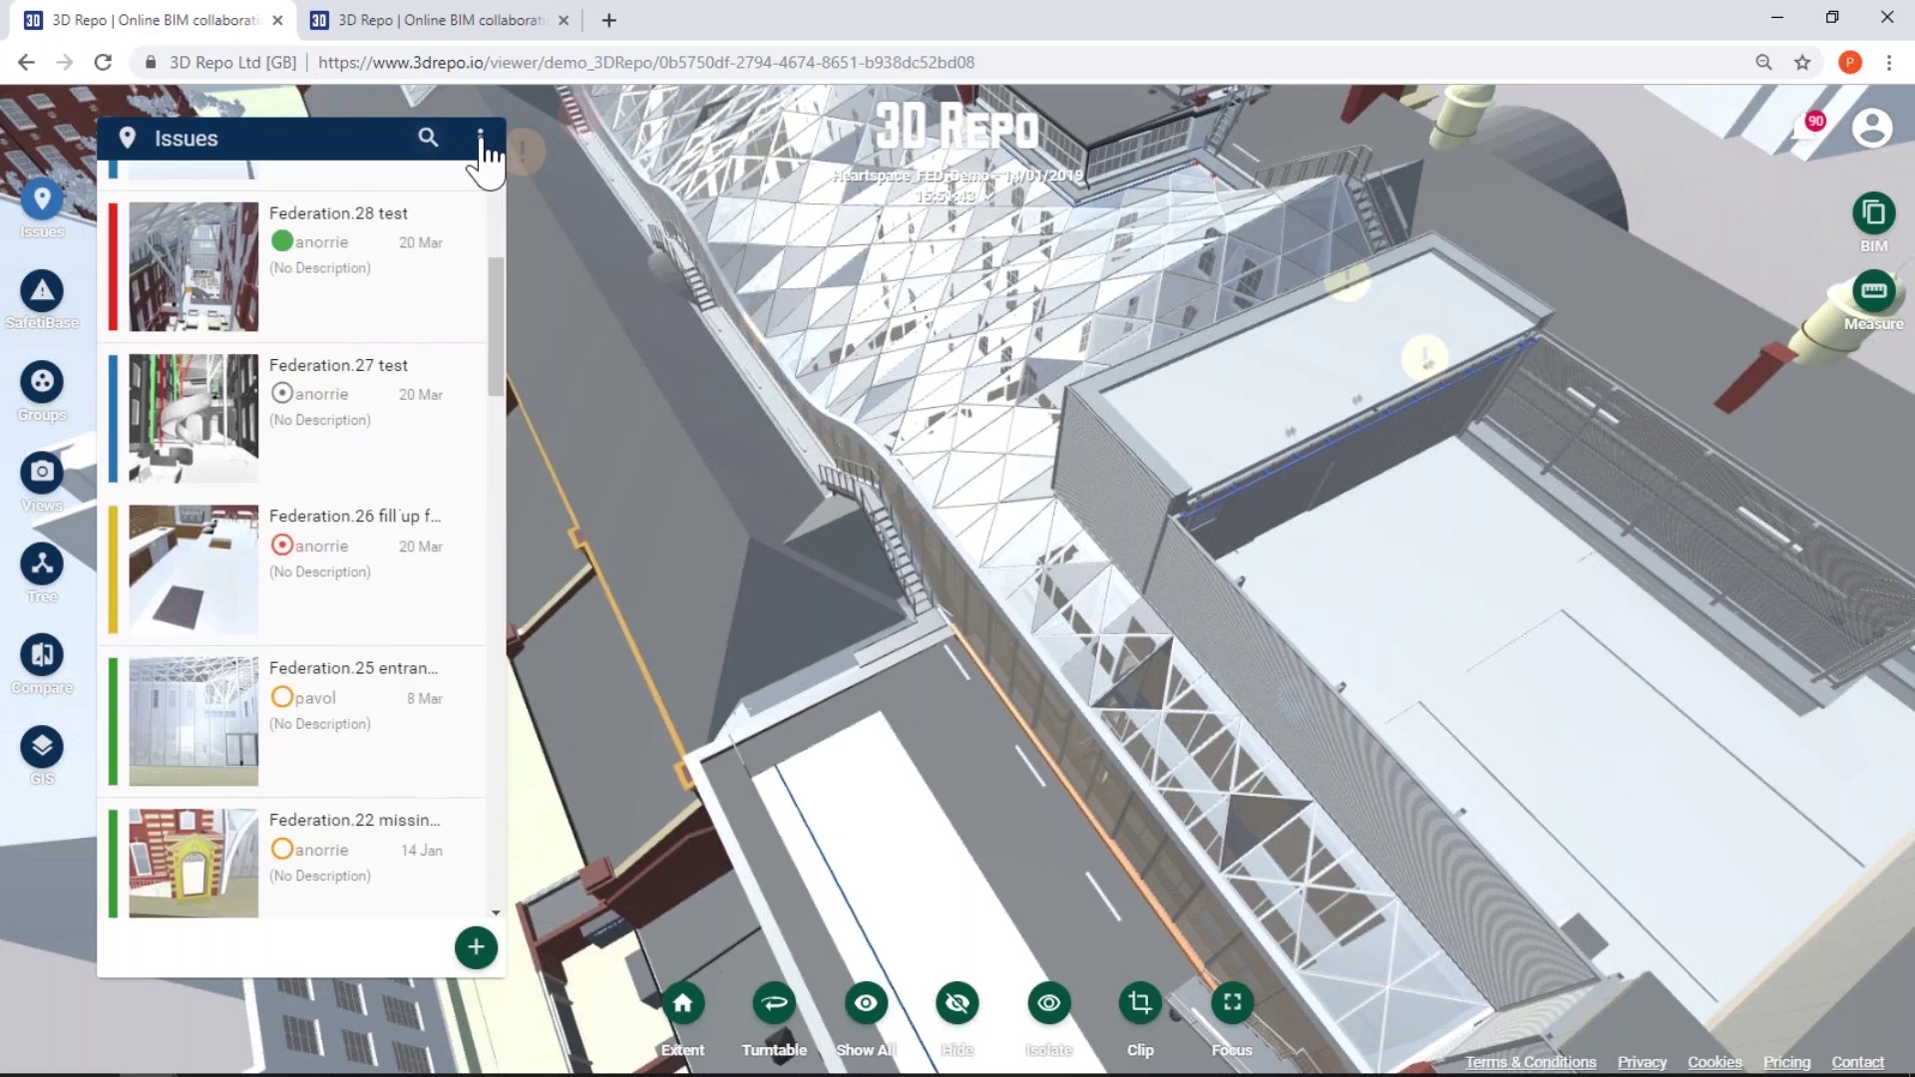
# Filter the issues by the Open and In progress statuses and create a report of the filtered issues
pyautogui.click(480, 137)
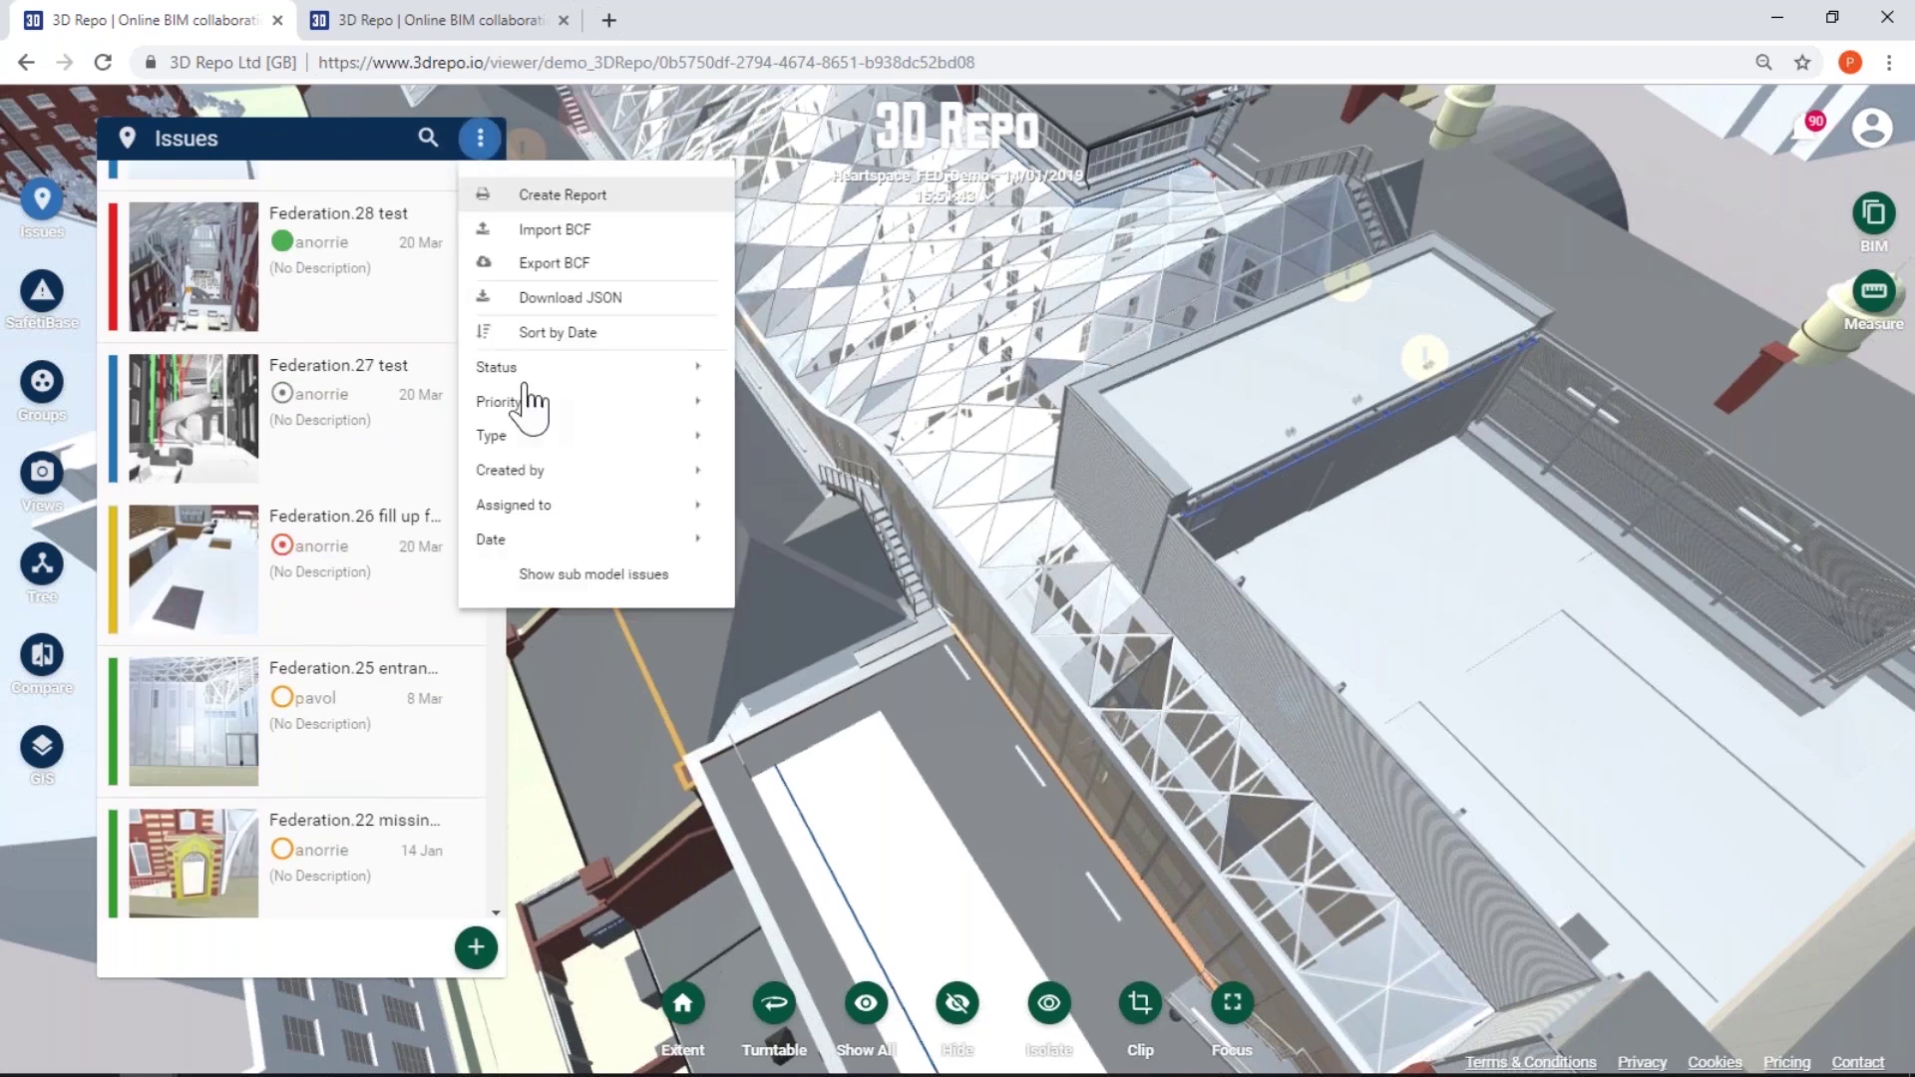
pyautogui.moveTo(526, 384)
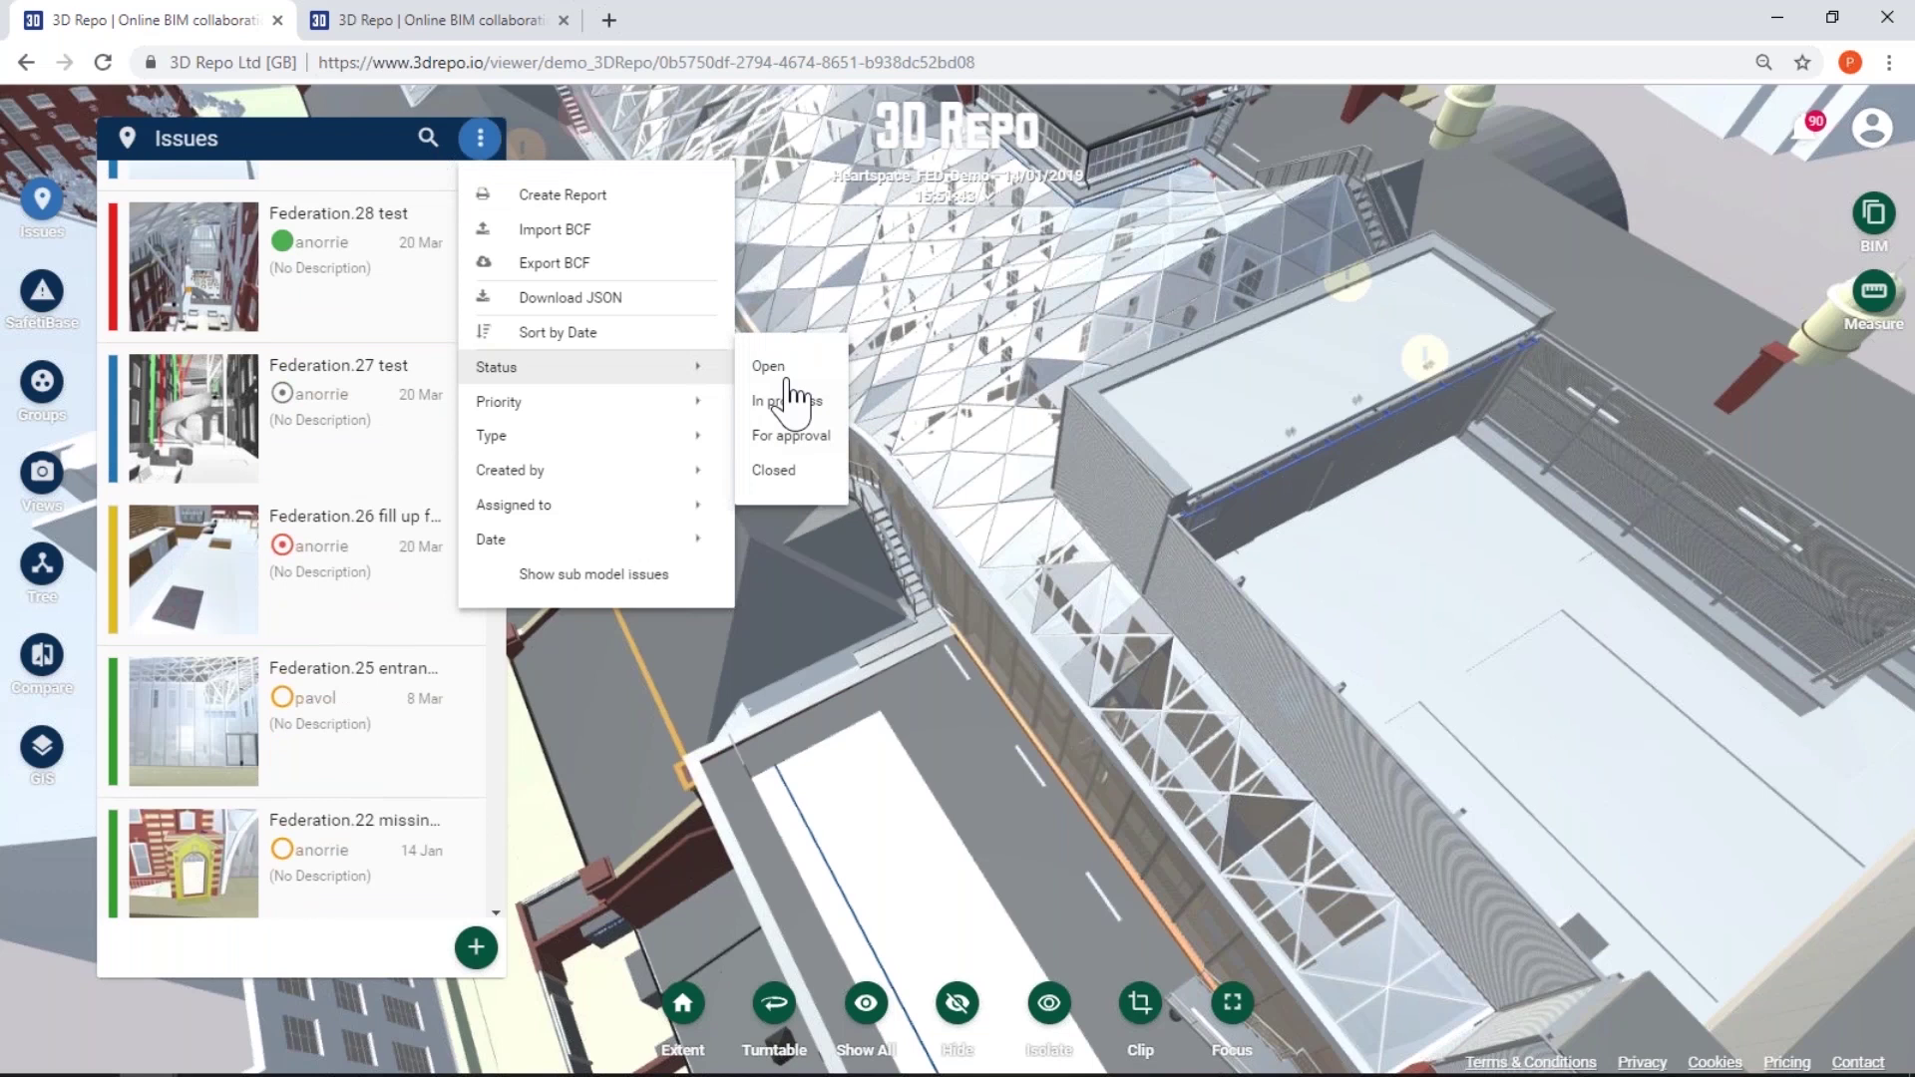
pyautogui.click(783, 367)
pyautogui.click(788, 399)
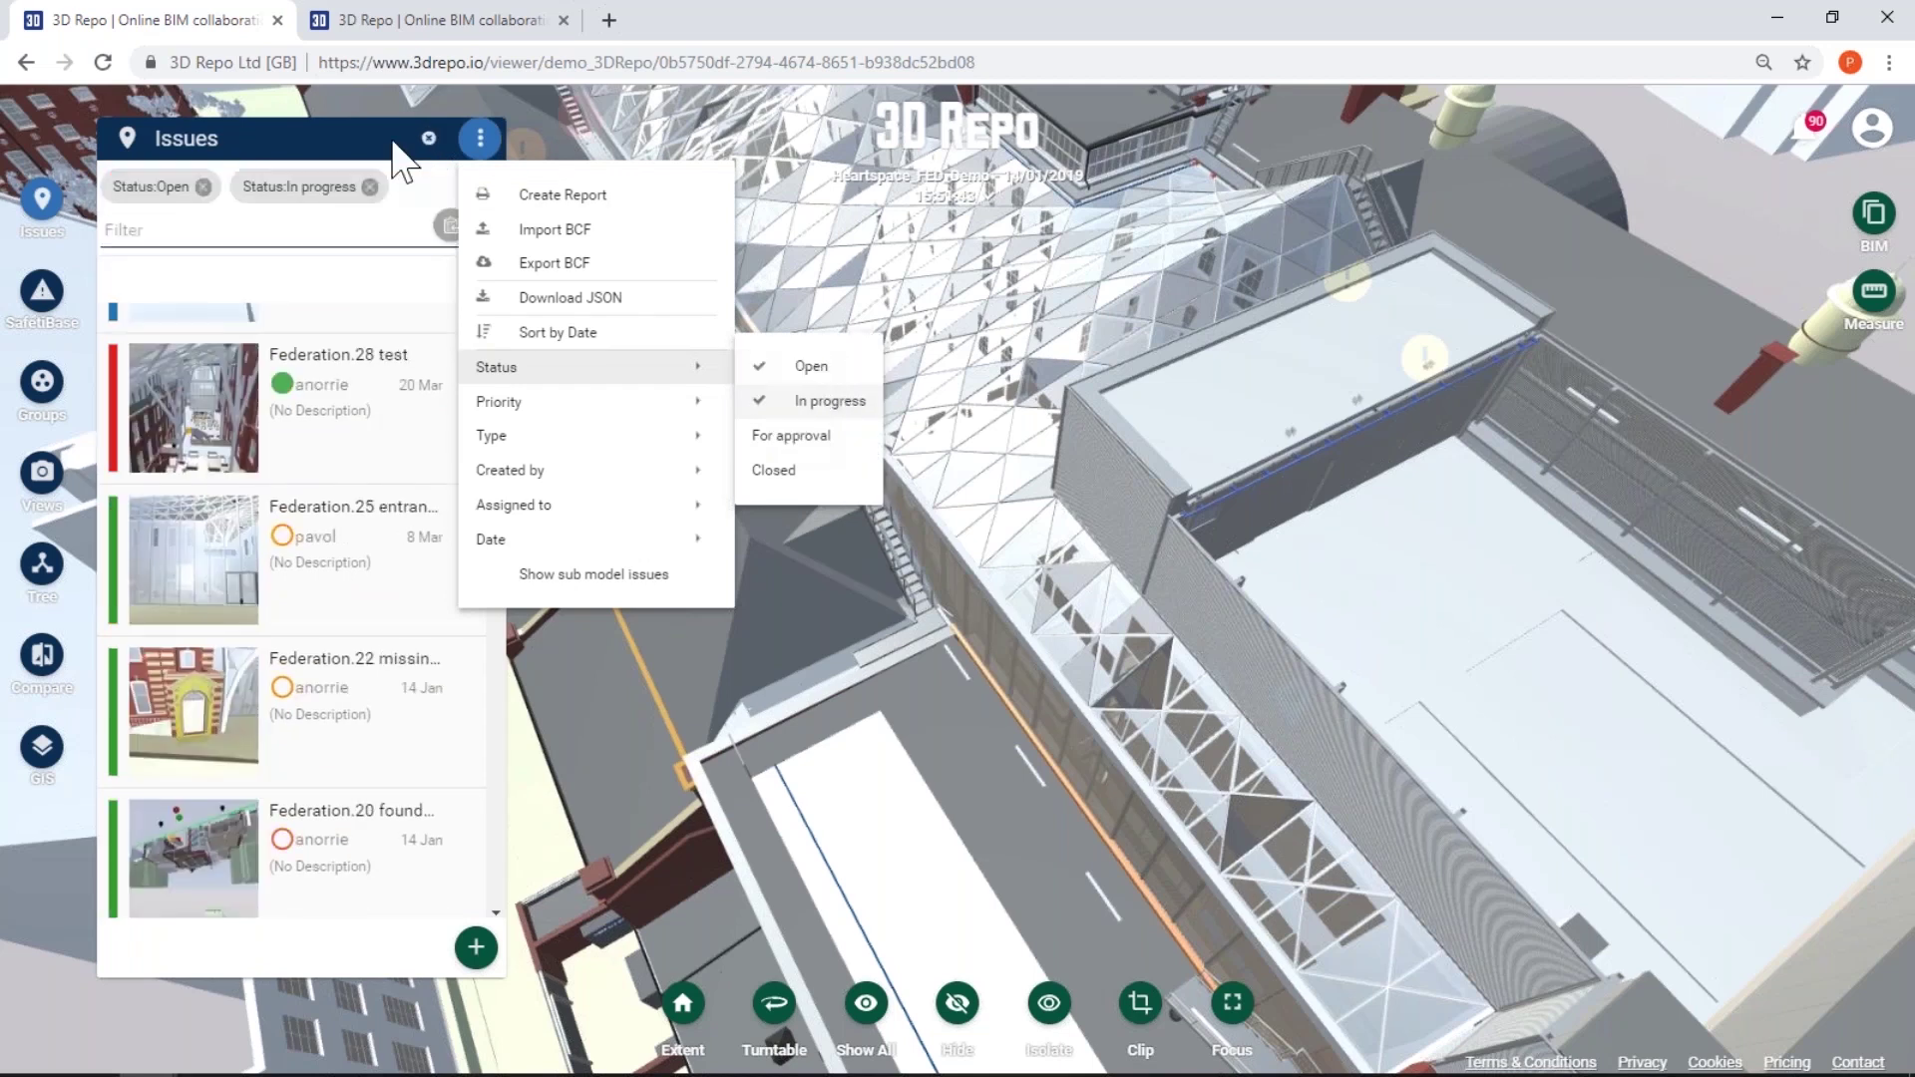
pyautogui.click(508, 181)
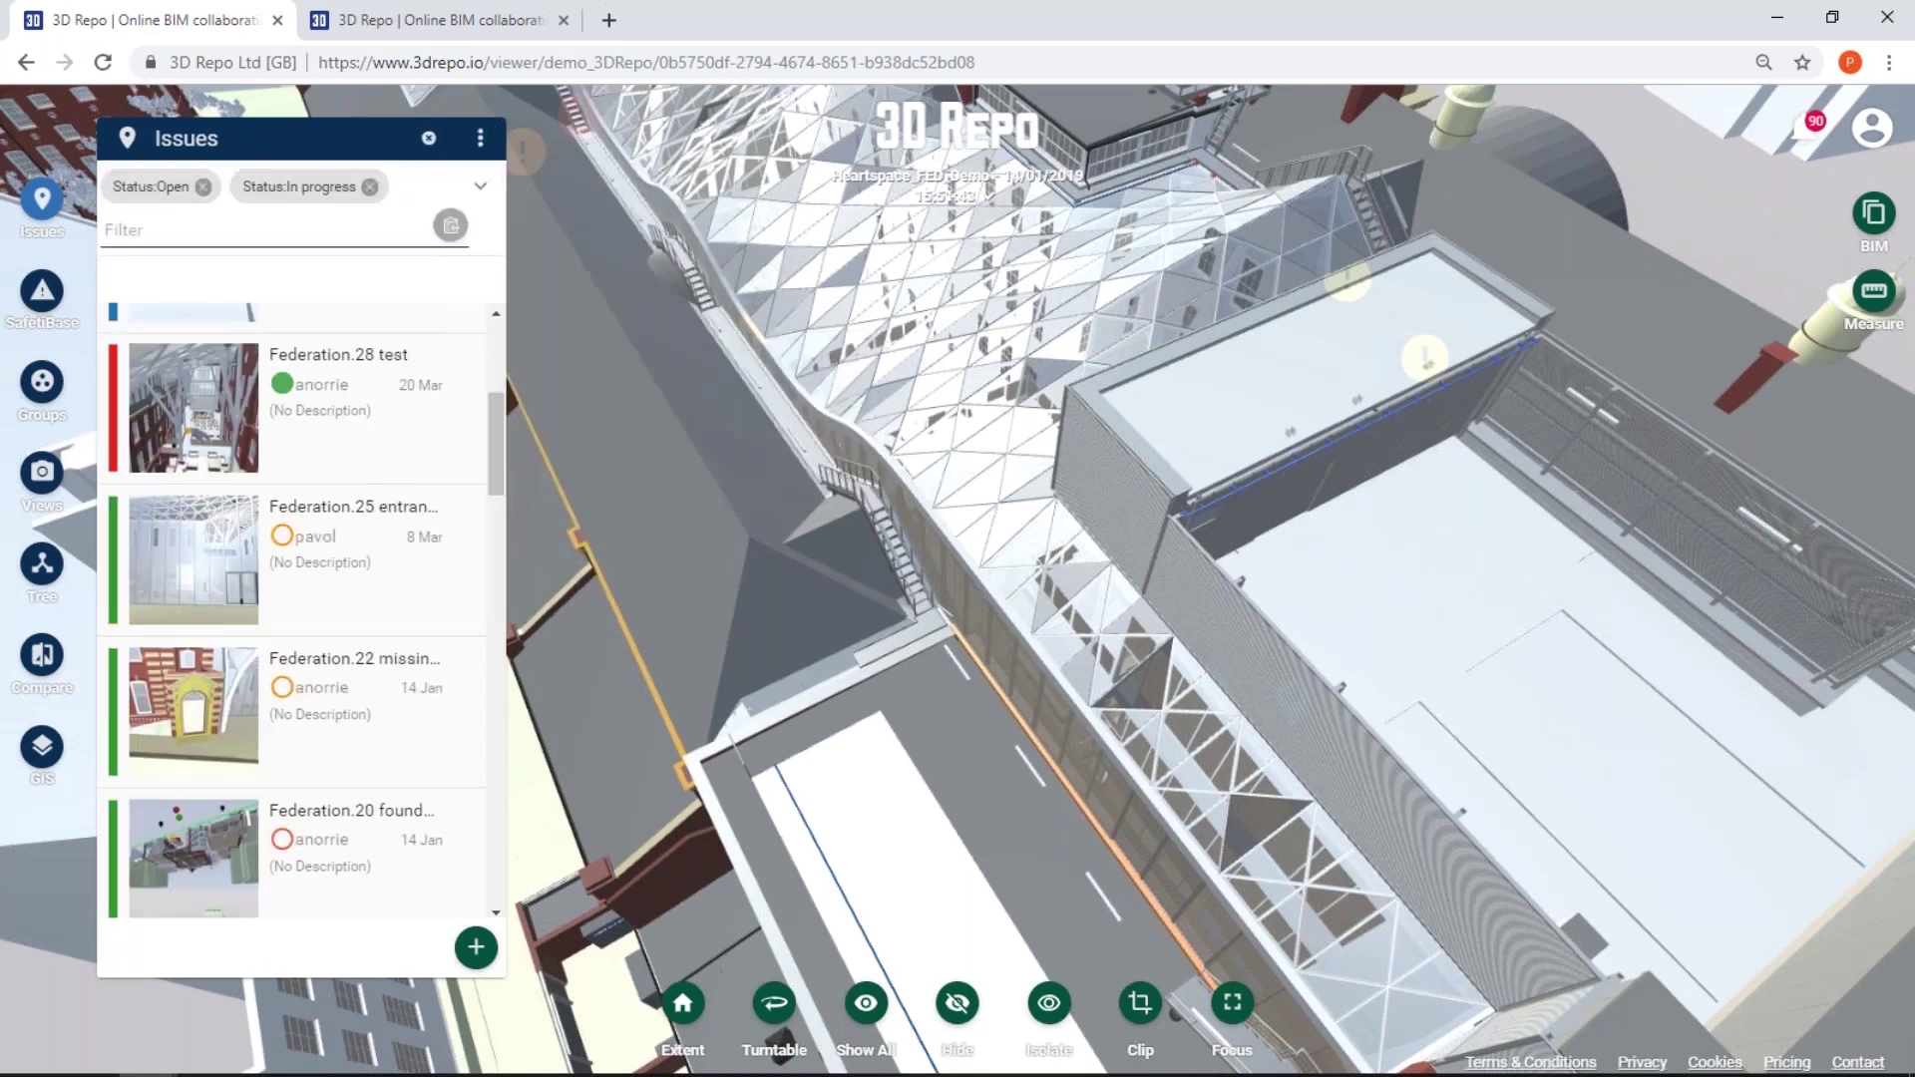
pyautogui.click(481, 141)
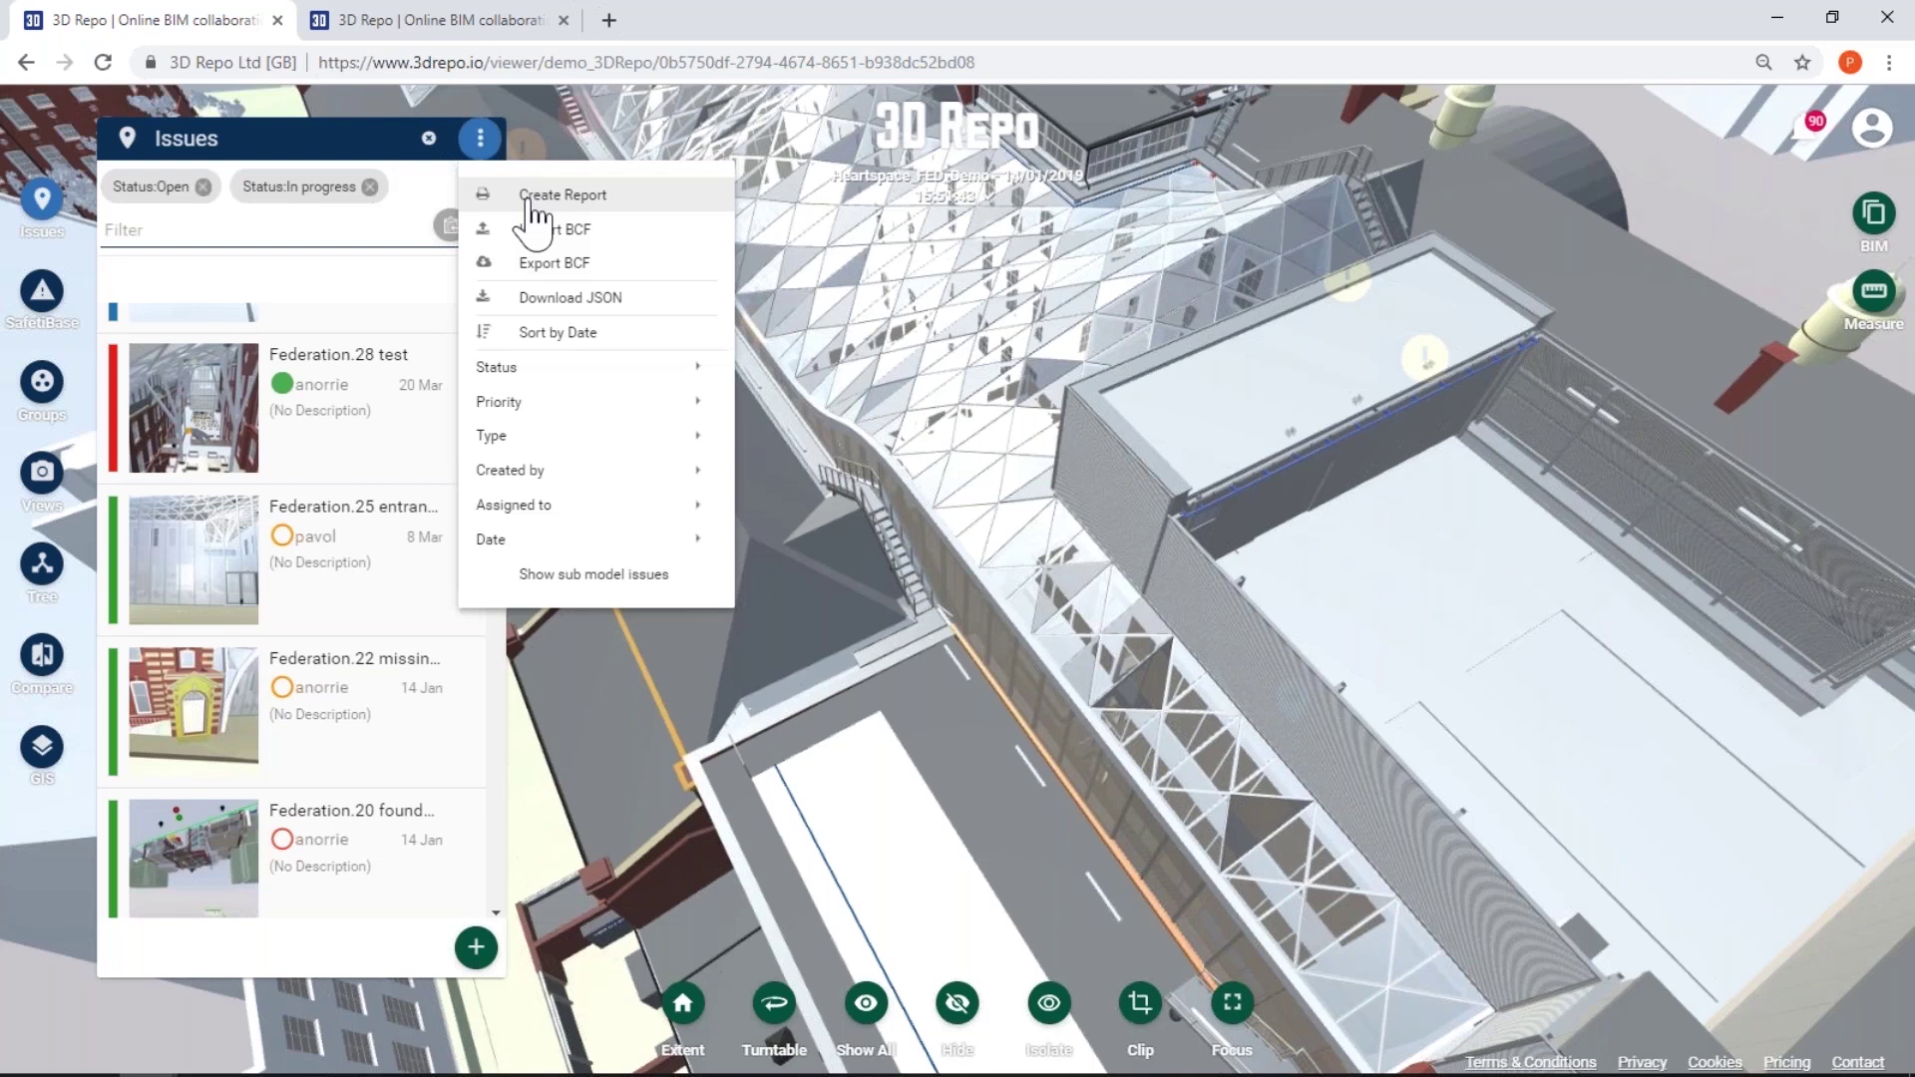
pyautogui.click(529, 197)
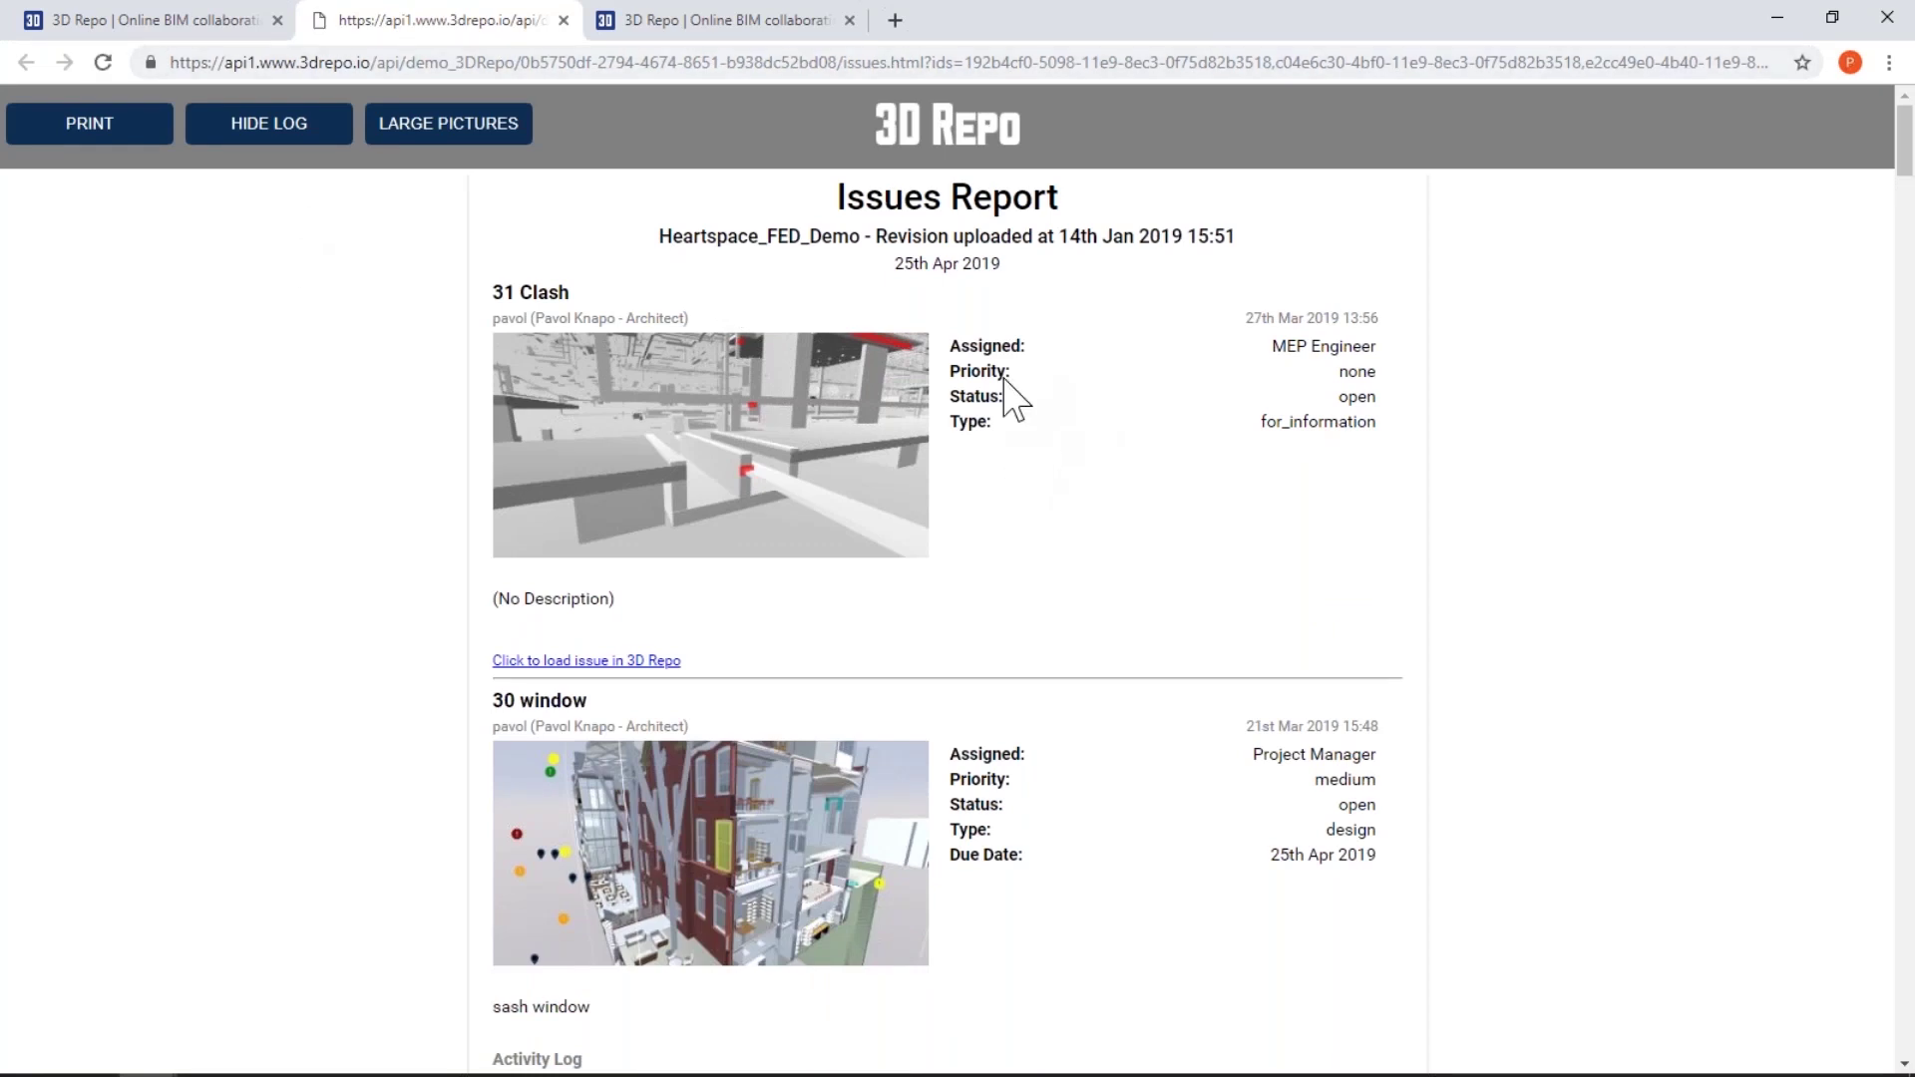
# Review the issues report, hide its activity log, try the large pictures option and close the report
pyautogui.scroll(-5, 1009, 684)
pyautogui.scroll(5, 1008, 684)
pyautogui.click(290, 122)
pyautogui.click(438, 123)
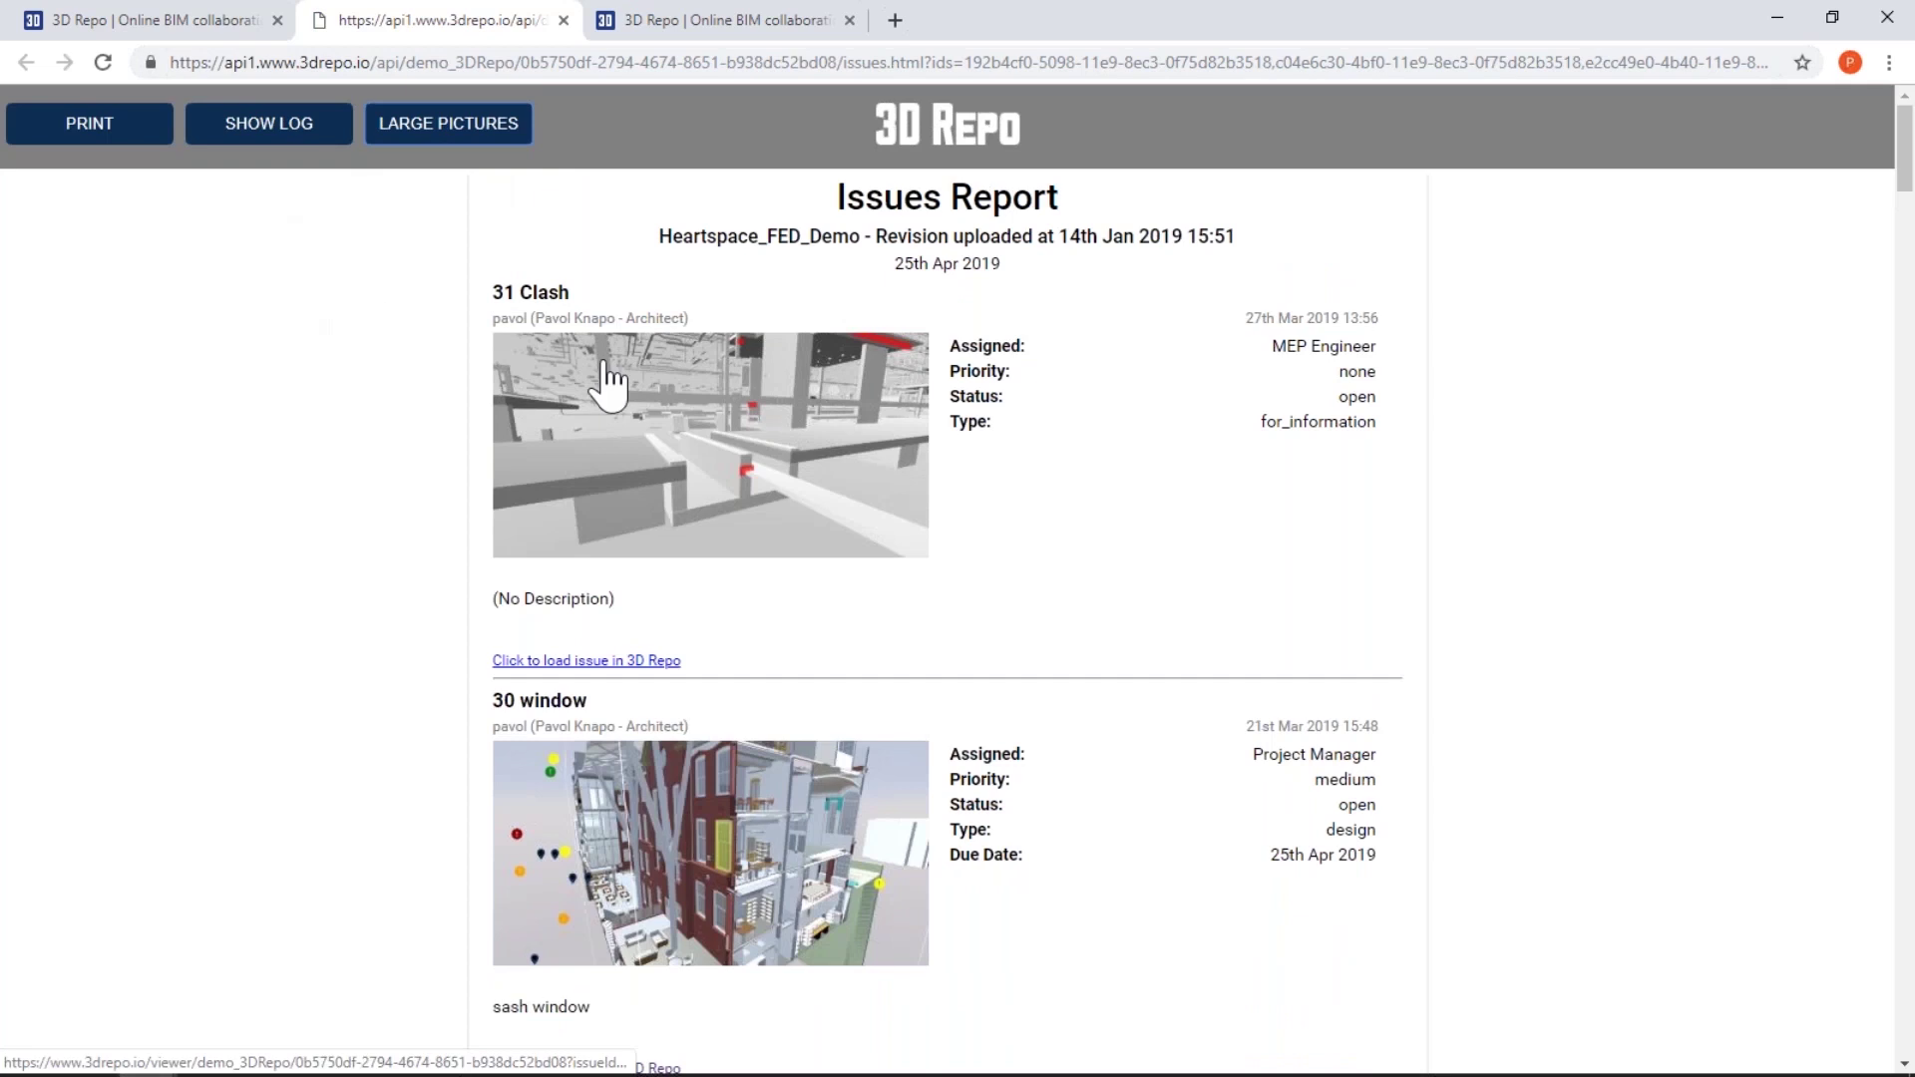
pyautogui.click(563, 20)
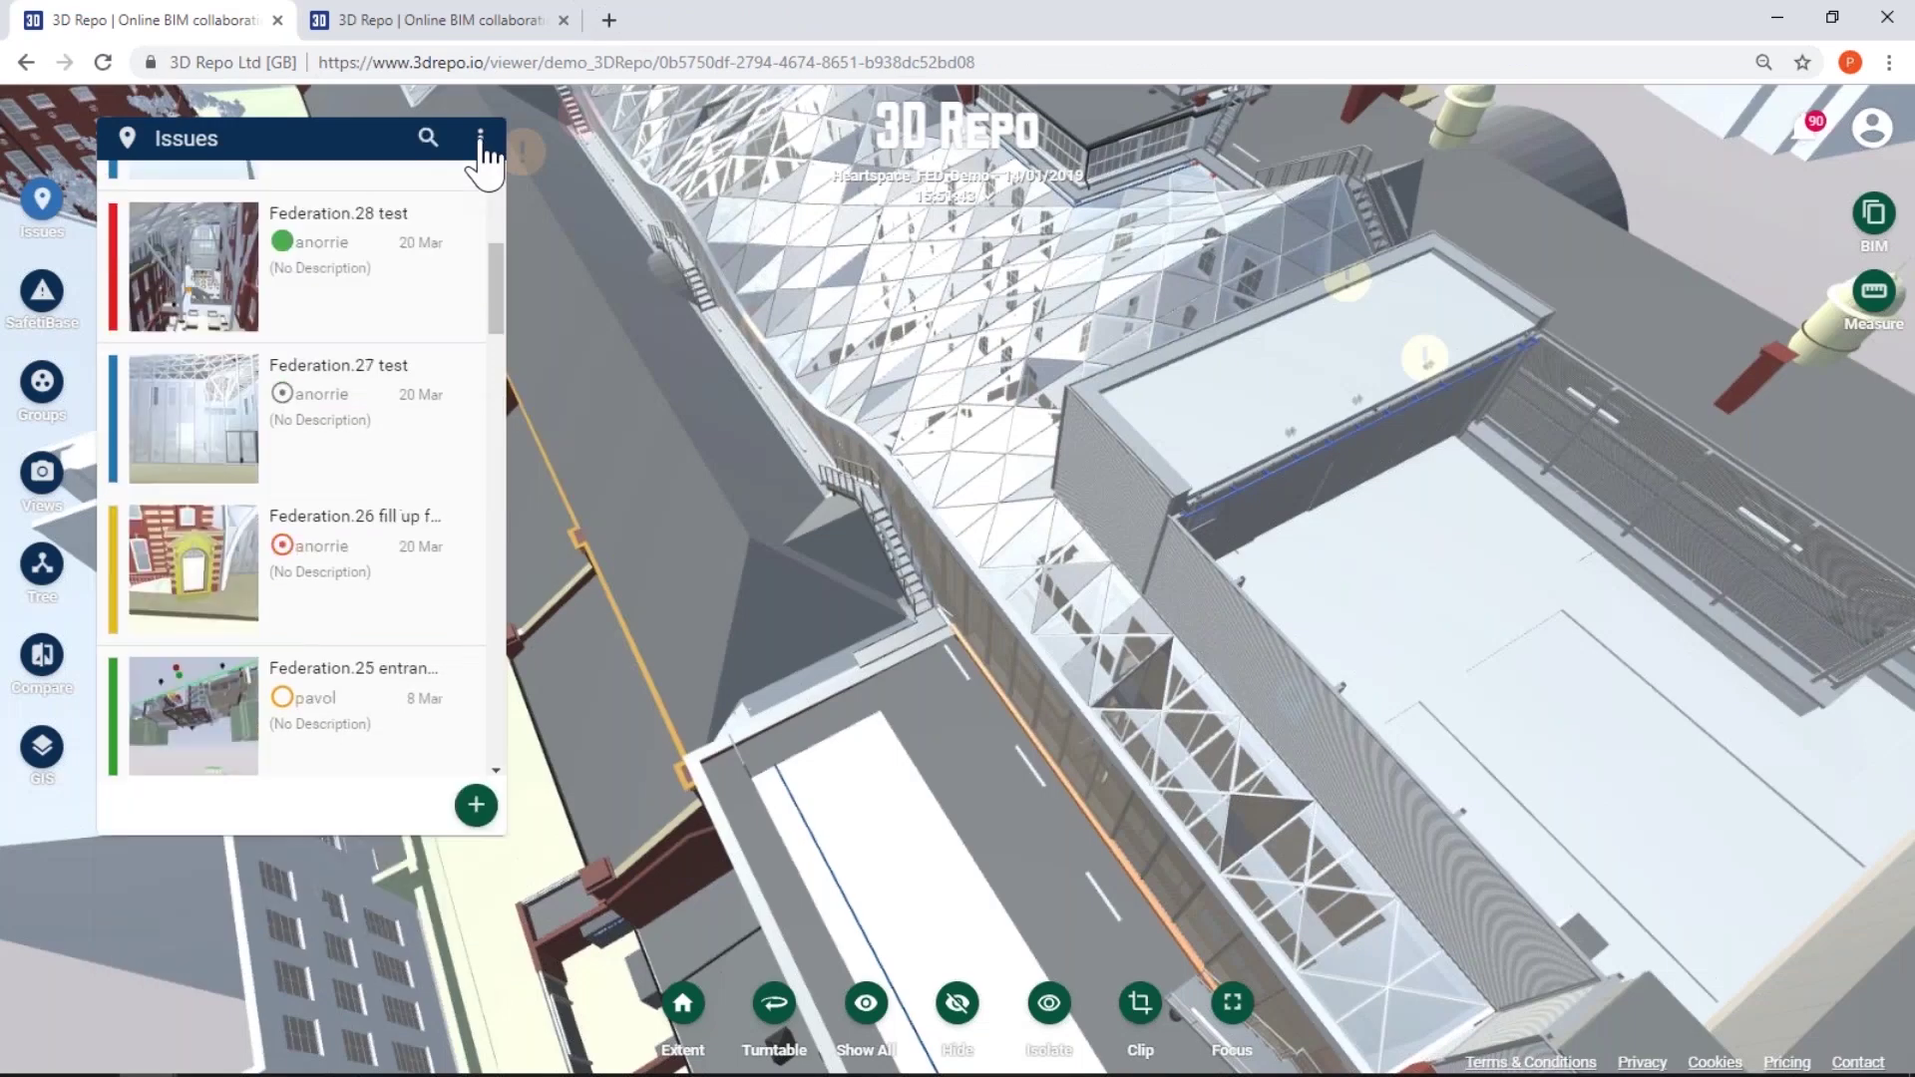
pyautogui.click(479, 140)
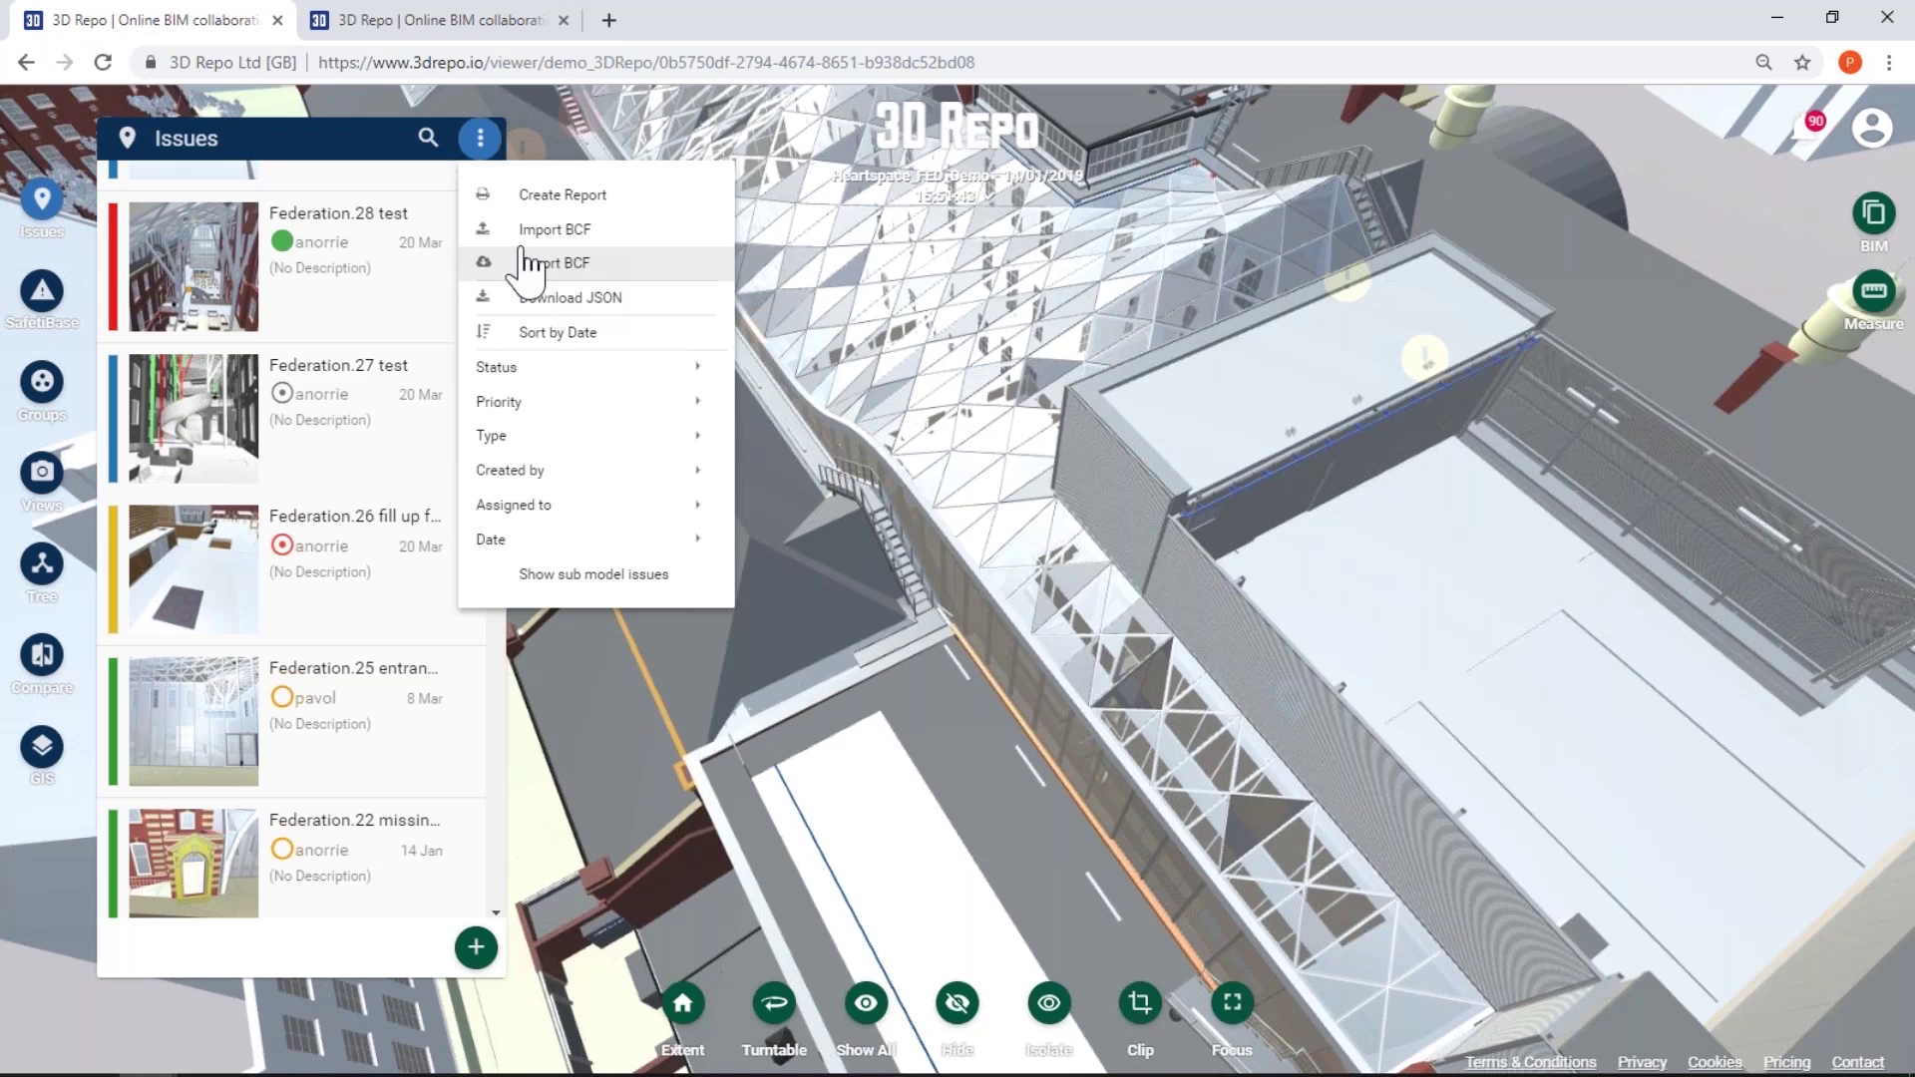
pyautogui.click(336, 141)
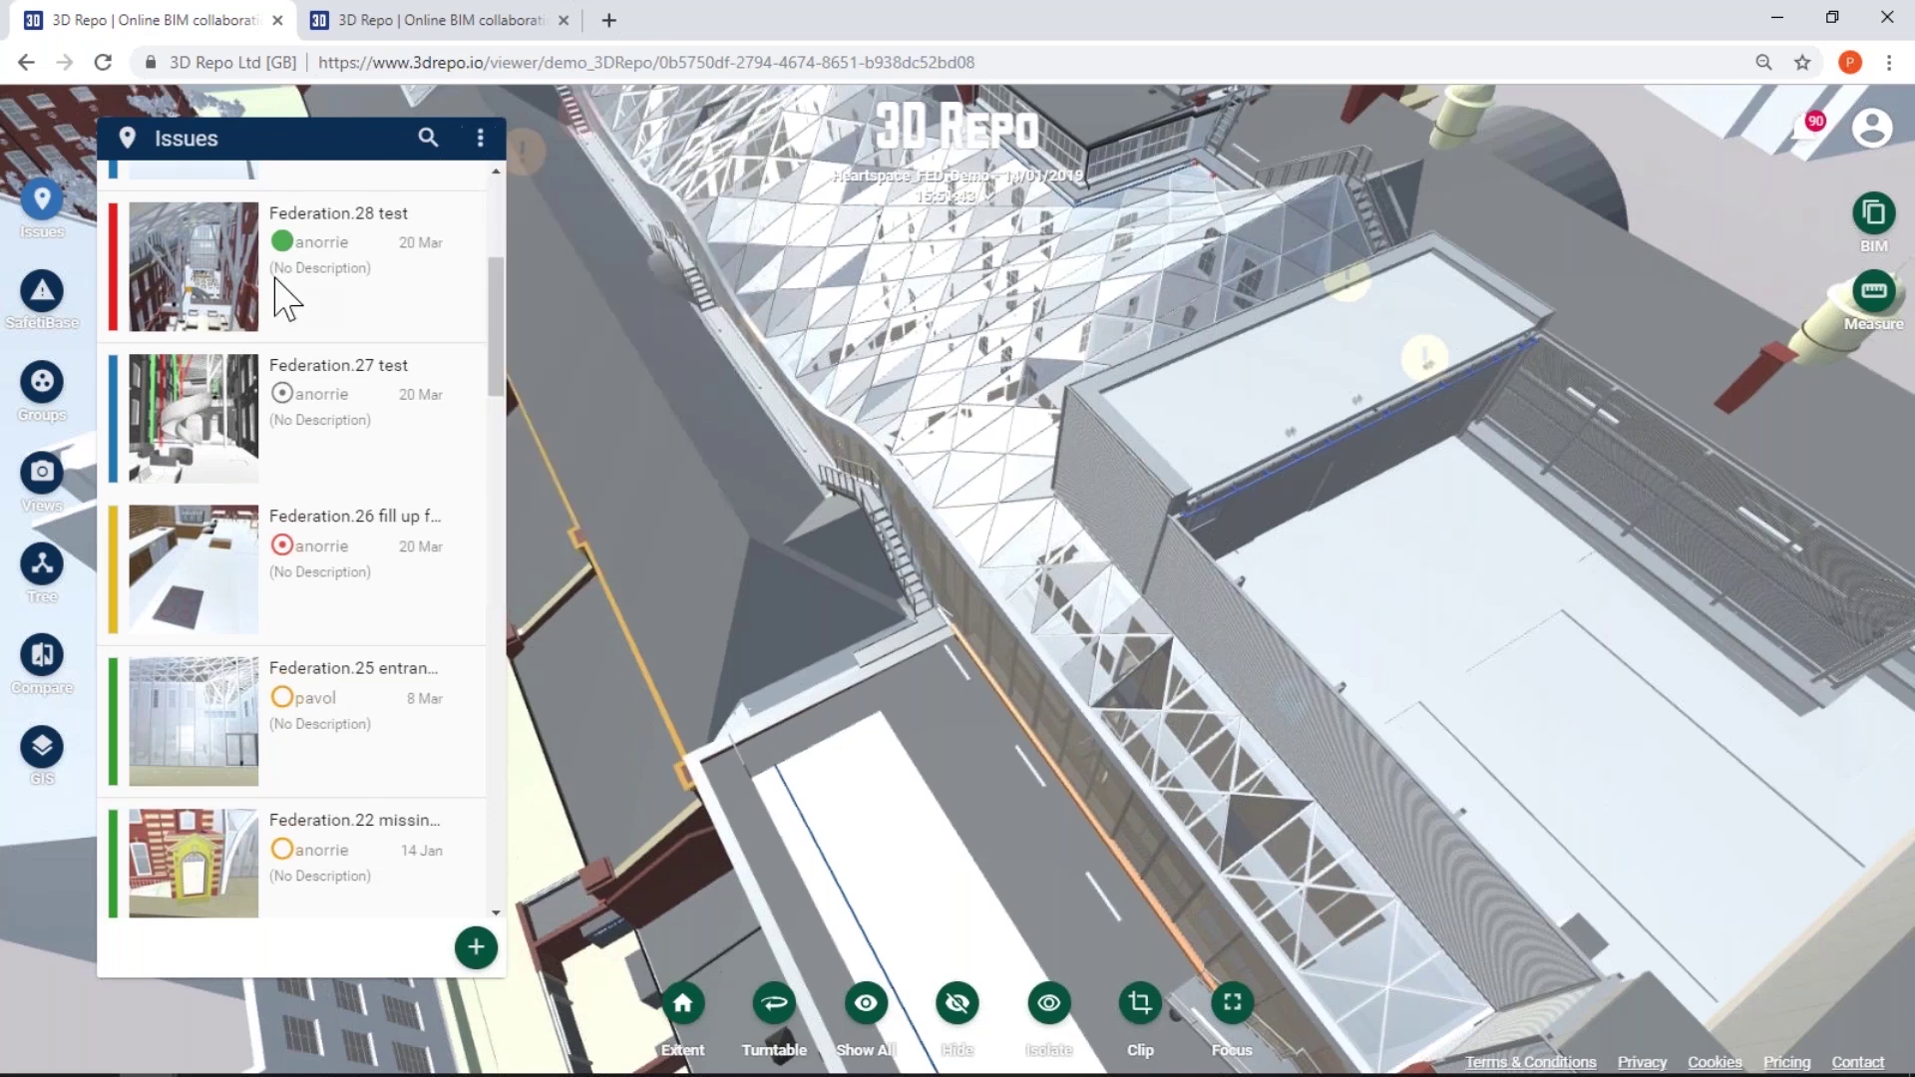
pyautogui.scroll(-3, 344, 493)
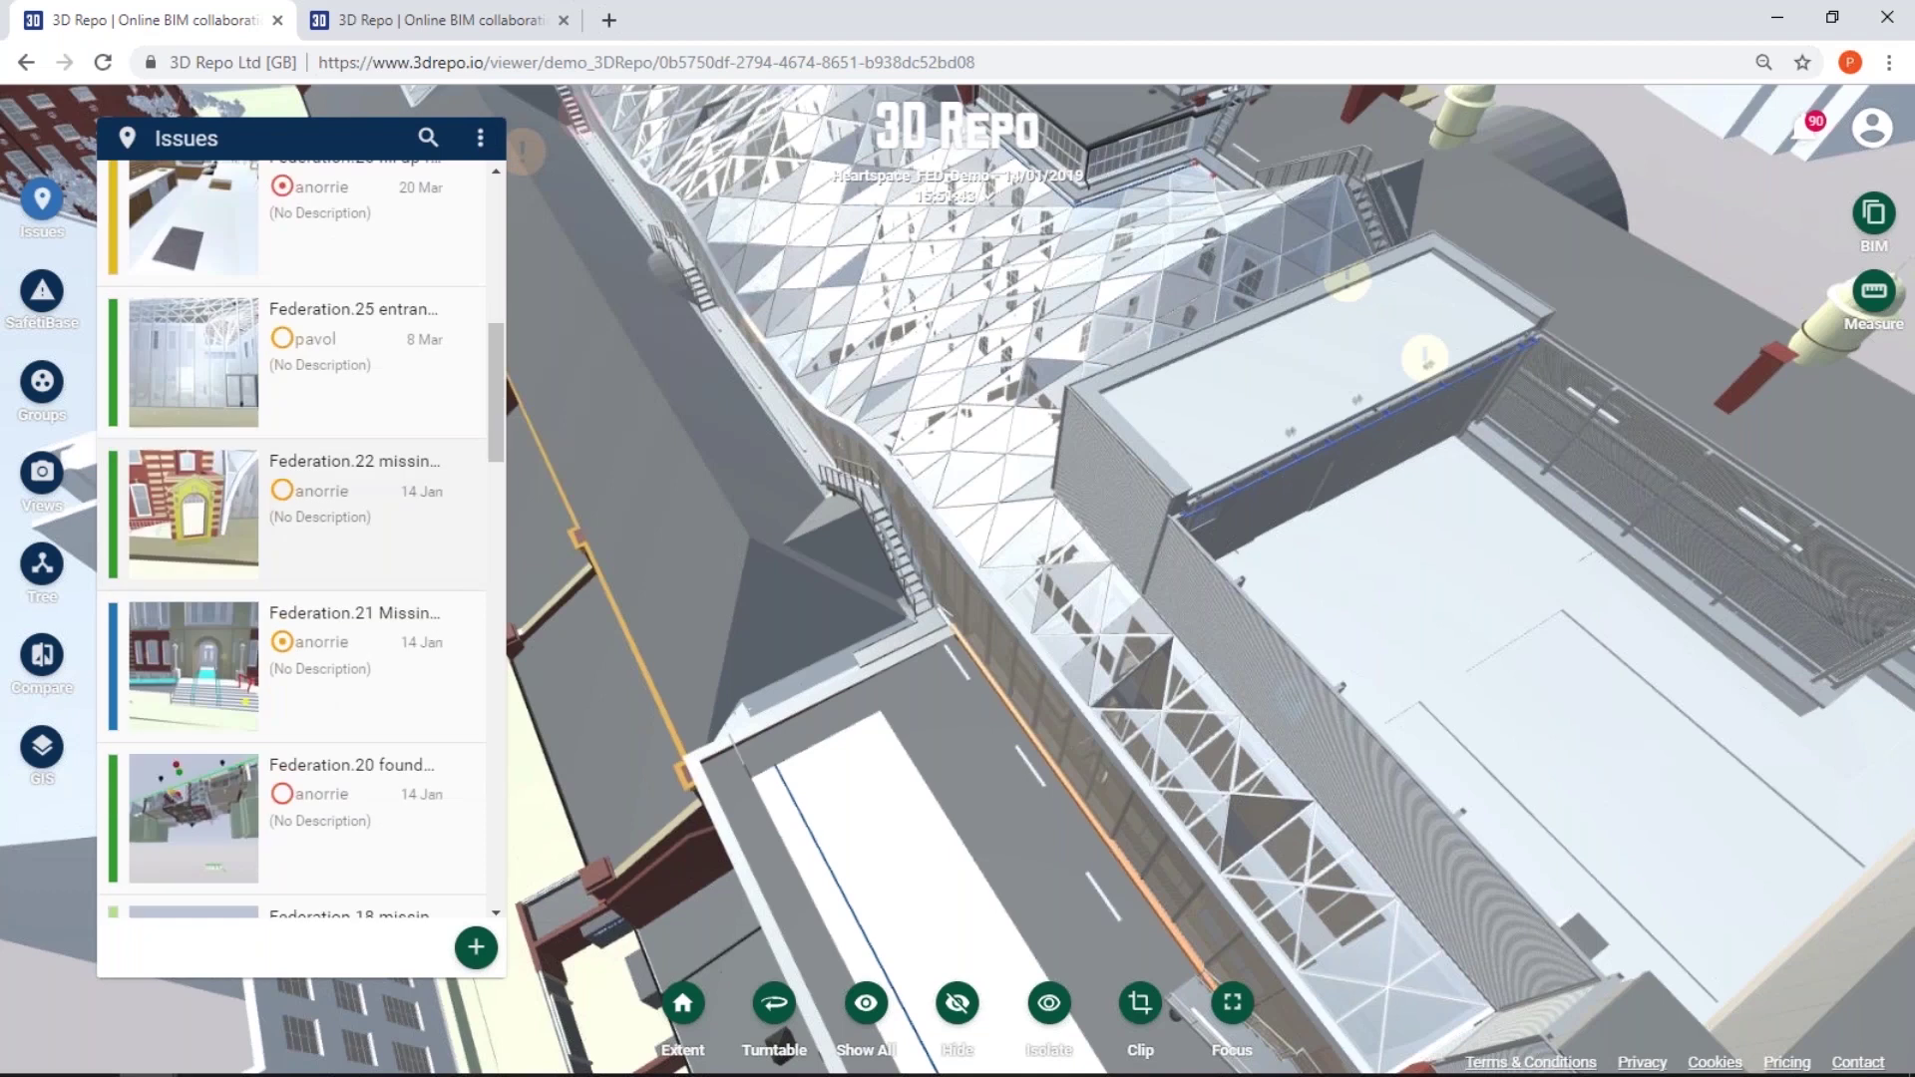
# Switch to the Power BI Desktop dashboard and highlight the issue "We need more lights !!!" across its charts
pyautogui.hotkey('alt', 'Tab')
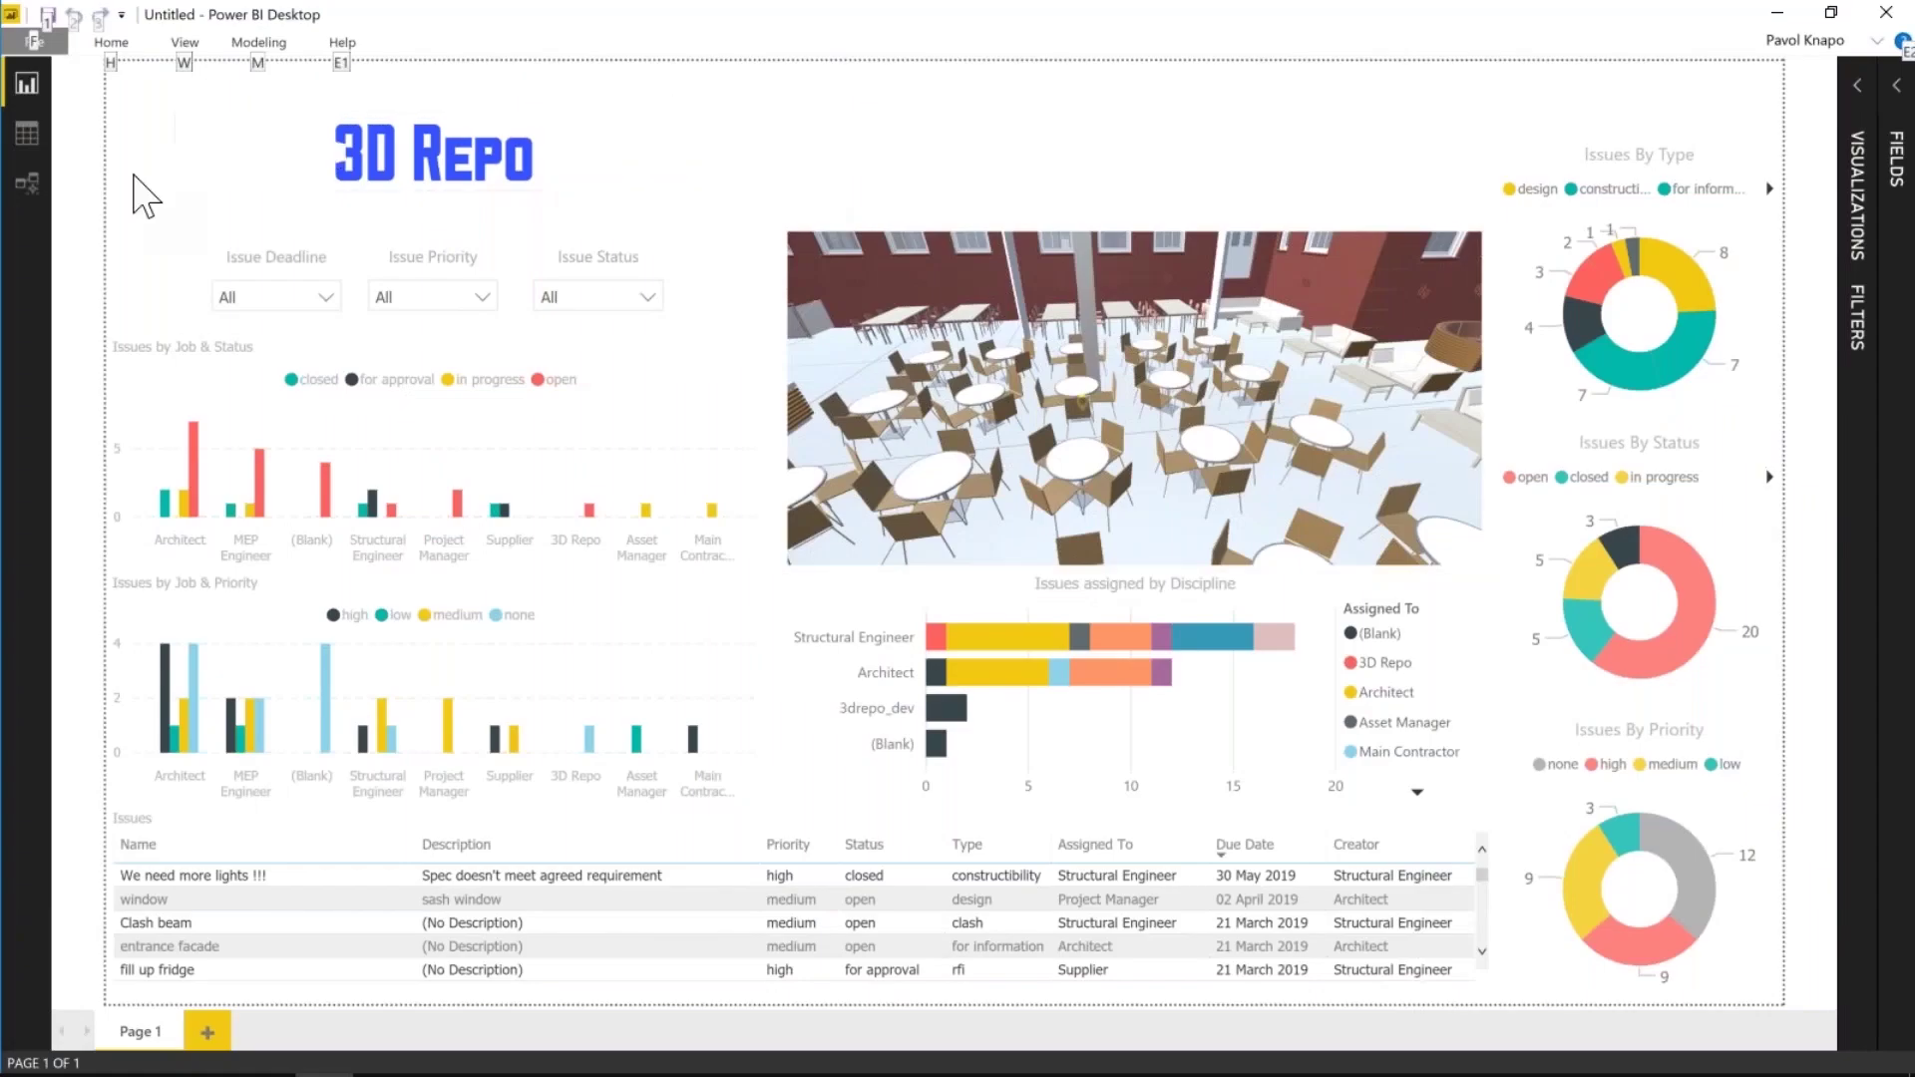
pyautogui.click(637, 193)
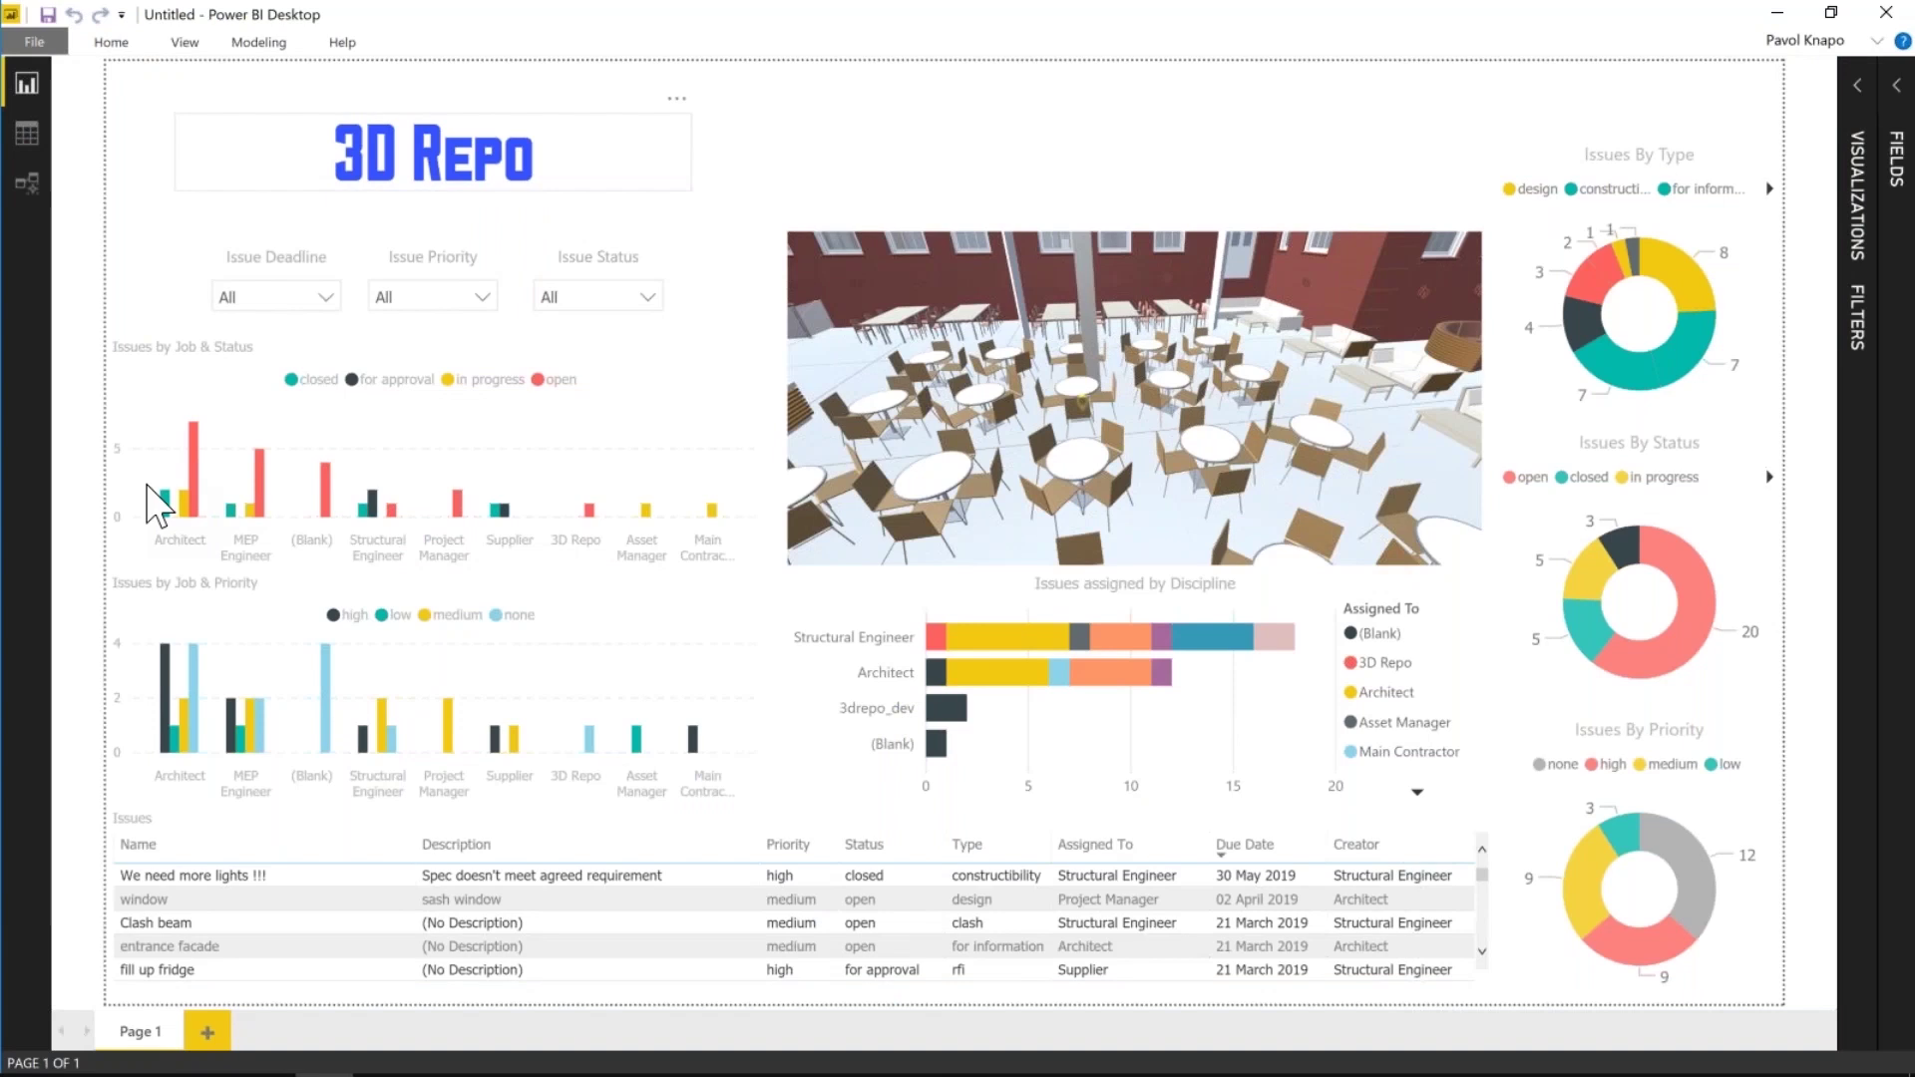
pyautogui.click(185, 877)
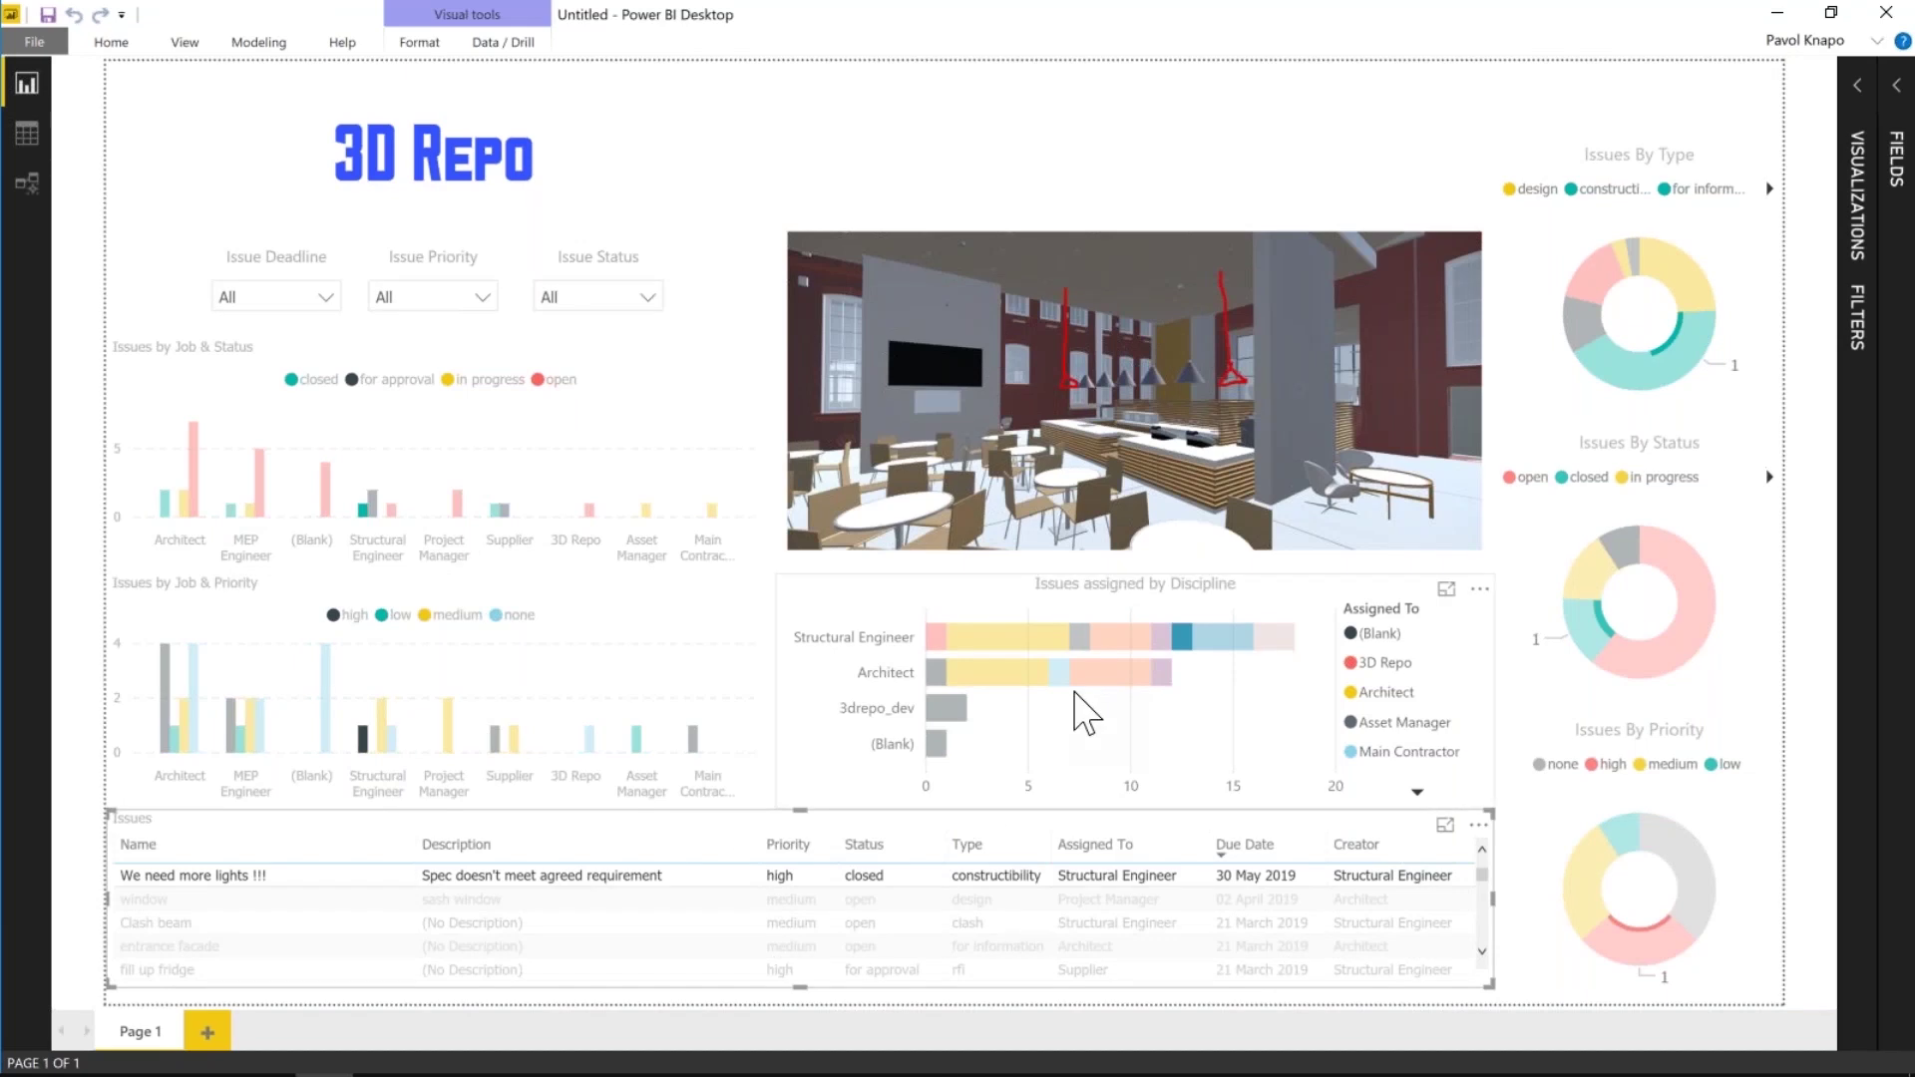
# Switch back to 3D Repo, replace the issues list with the SafetiBase risks and view the building's exterior
pyautogui.hotkey('alt', 'Tab')
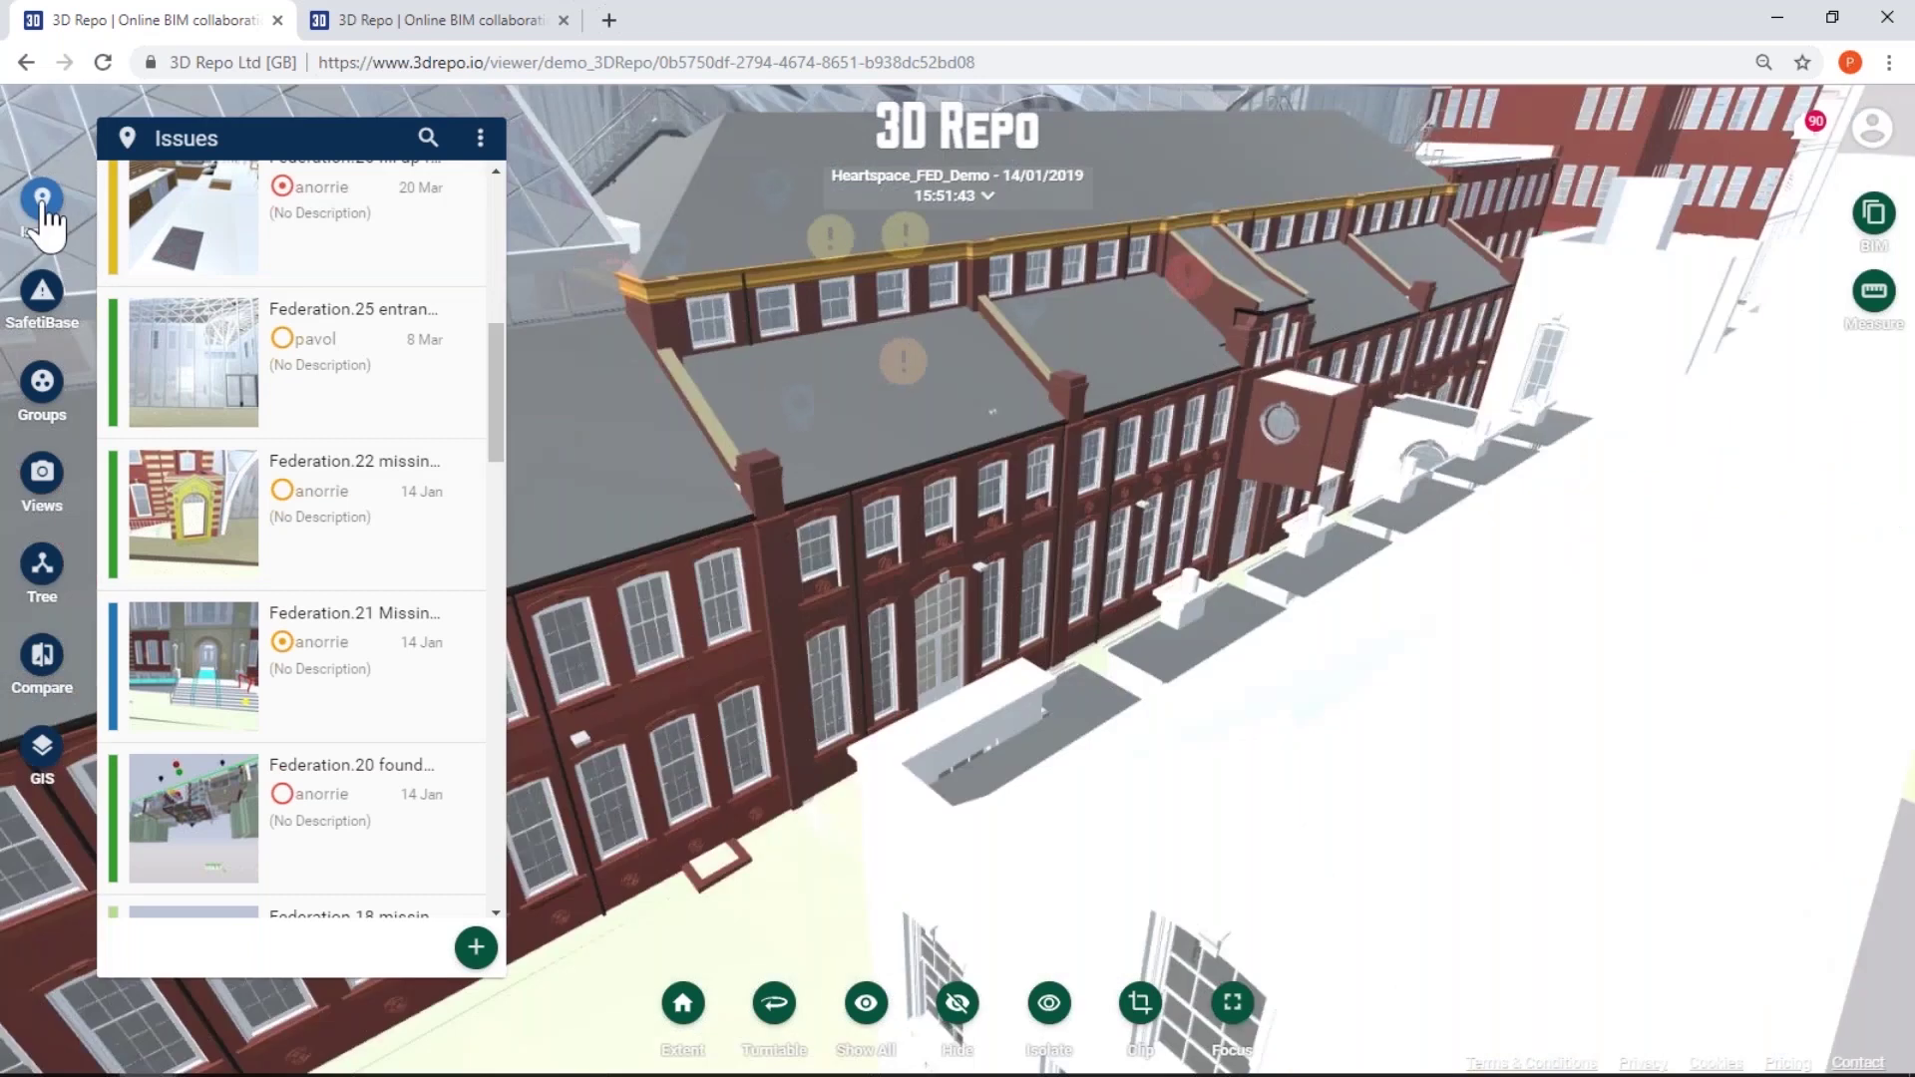
pyautogui.click(42, 201)
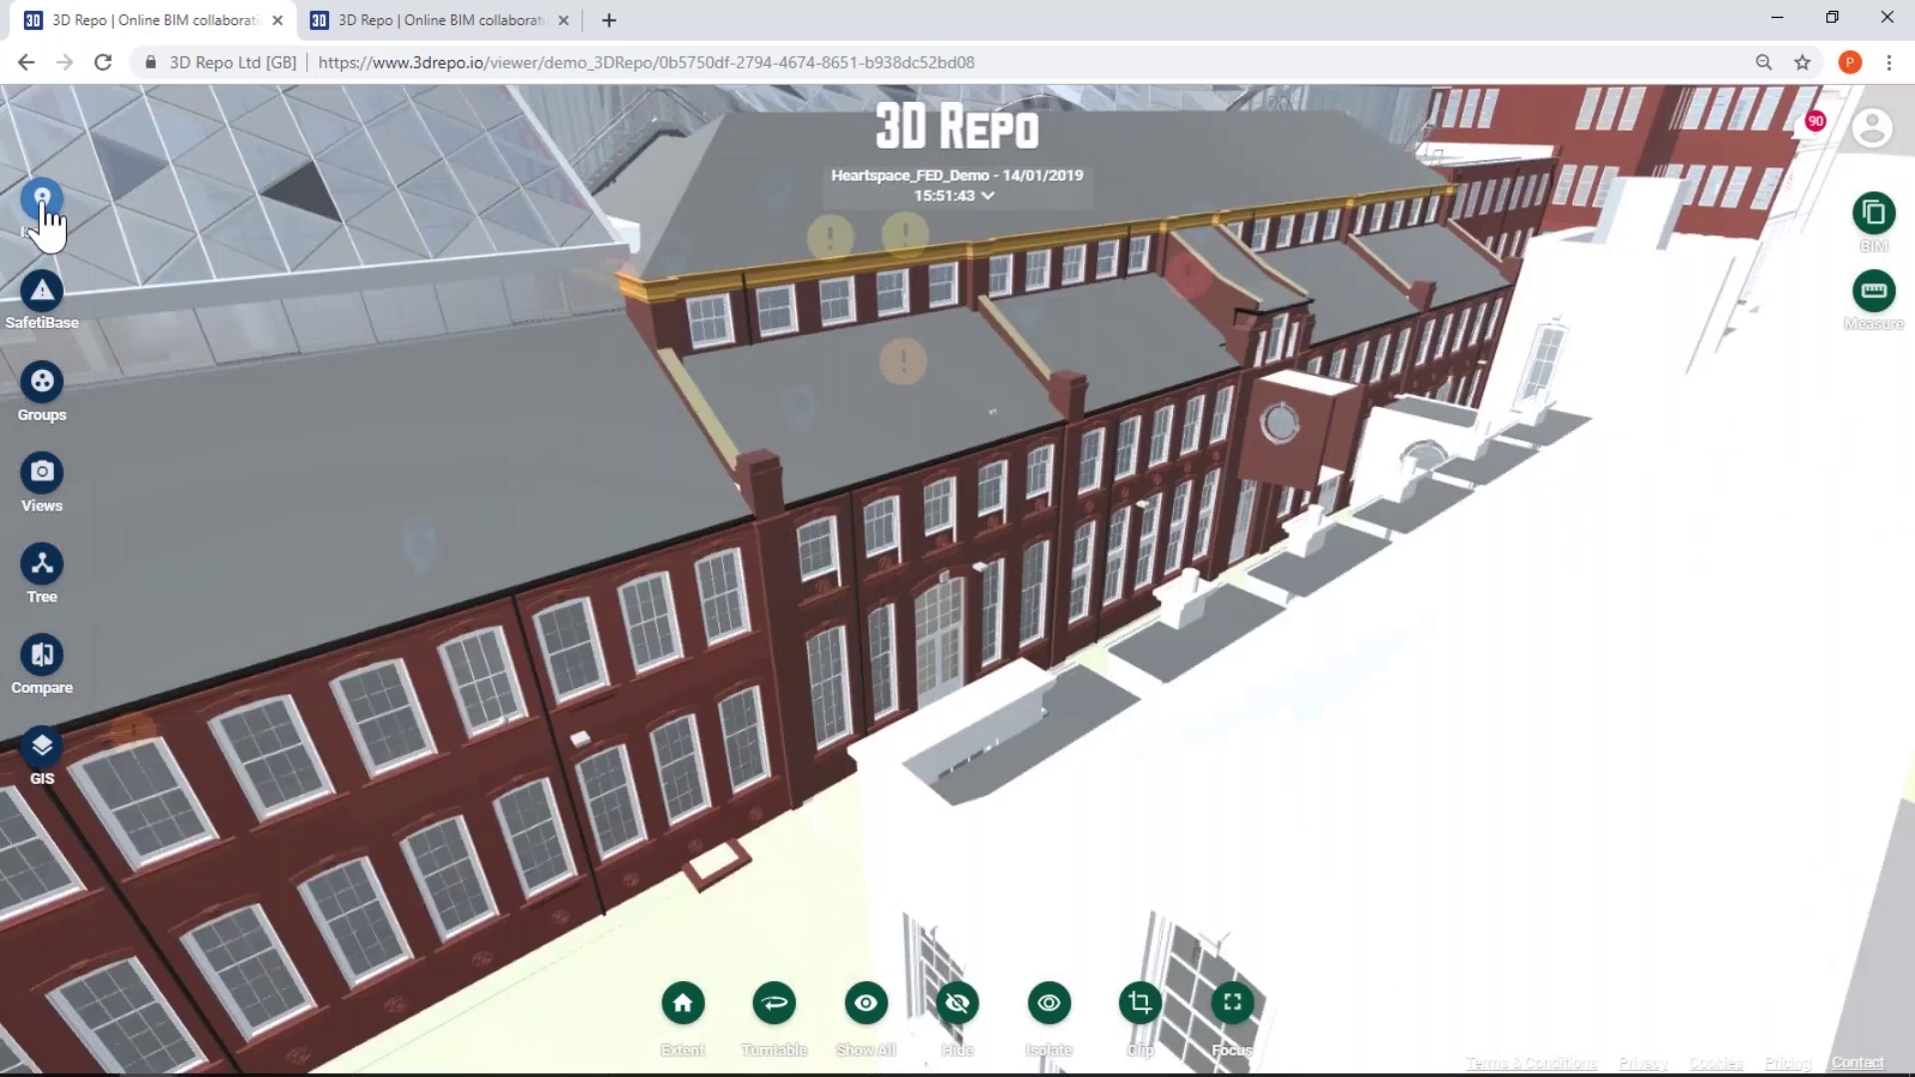
pyautogui.click(42, 294)
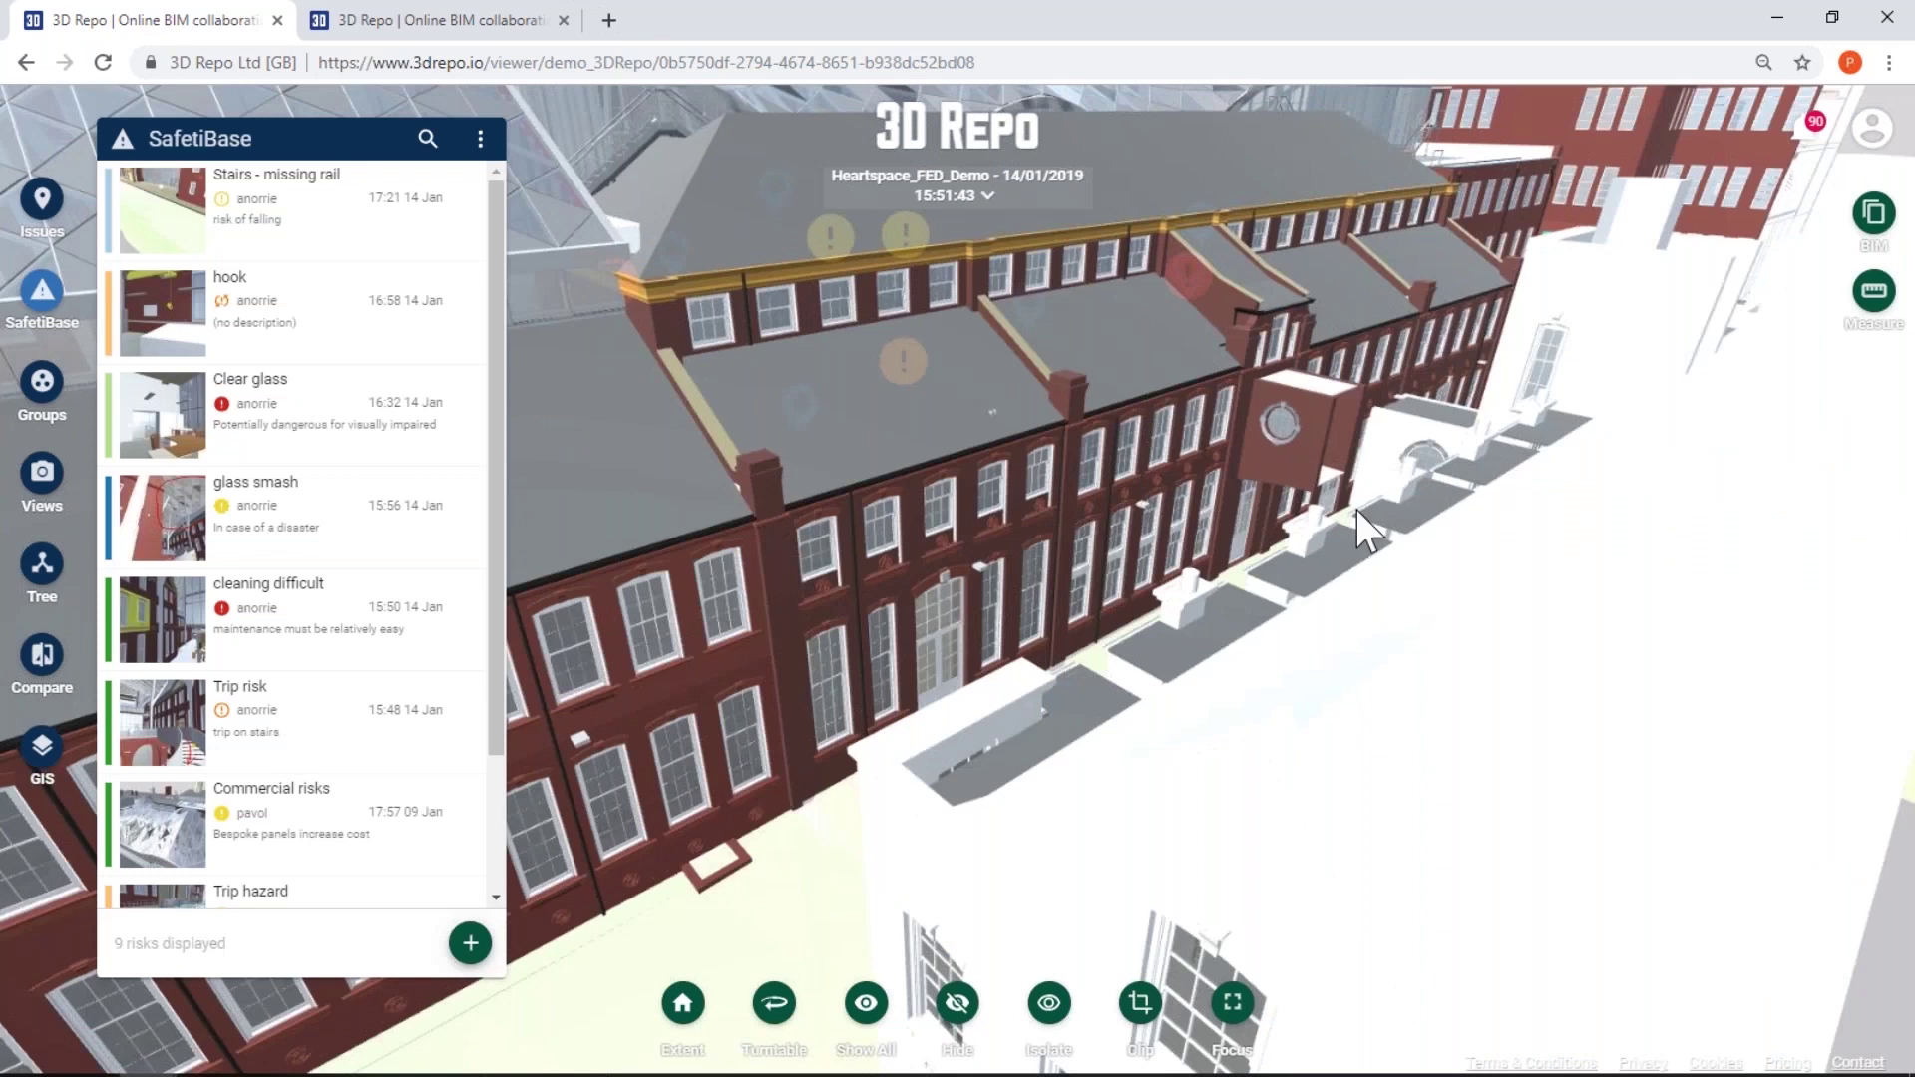
pyautogui.moveTo(1356, 509); pyautogui.dragTo(998, 459)
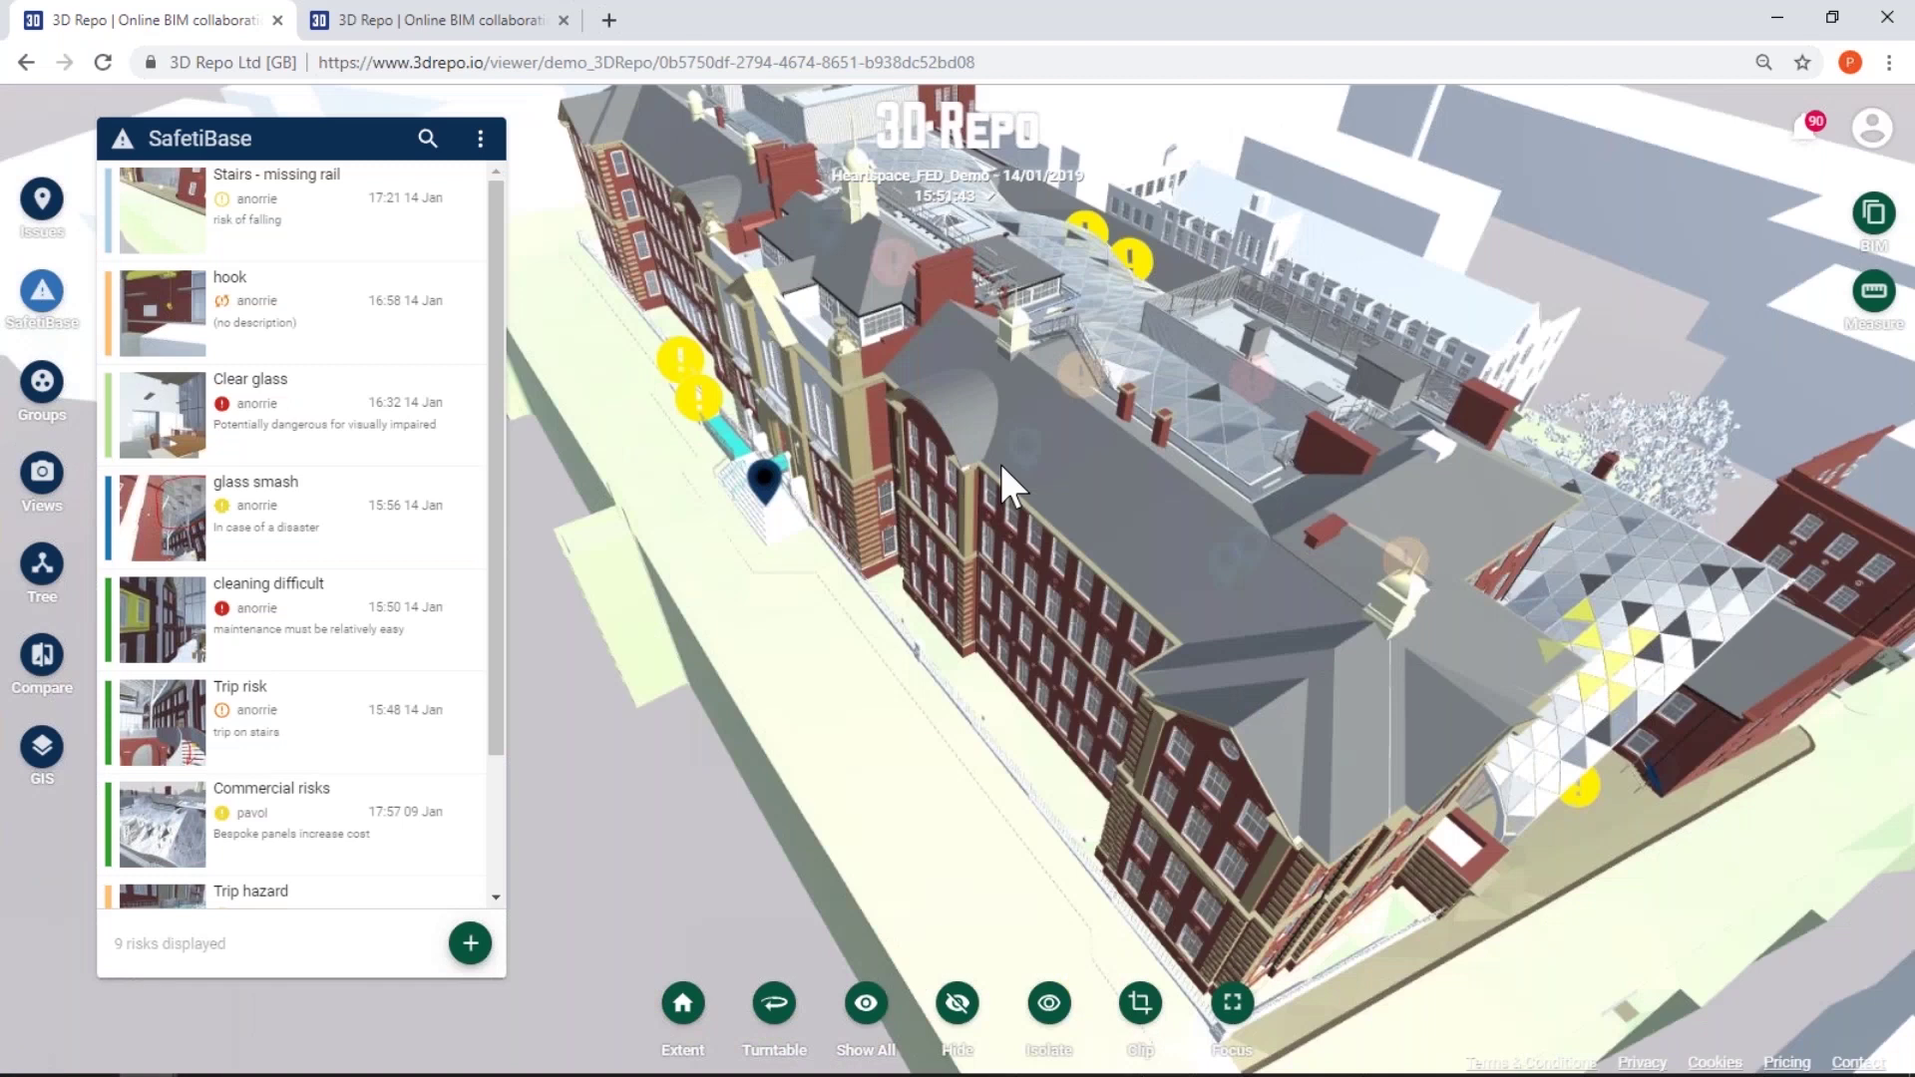
# Open the "hook" risk, keep Main Contractor as its risk owner and review its likelihood, consequence and mitigation details
pyautogui.click(217, 351)
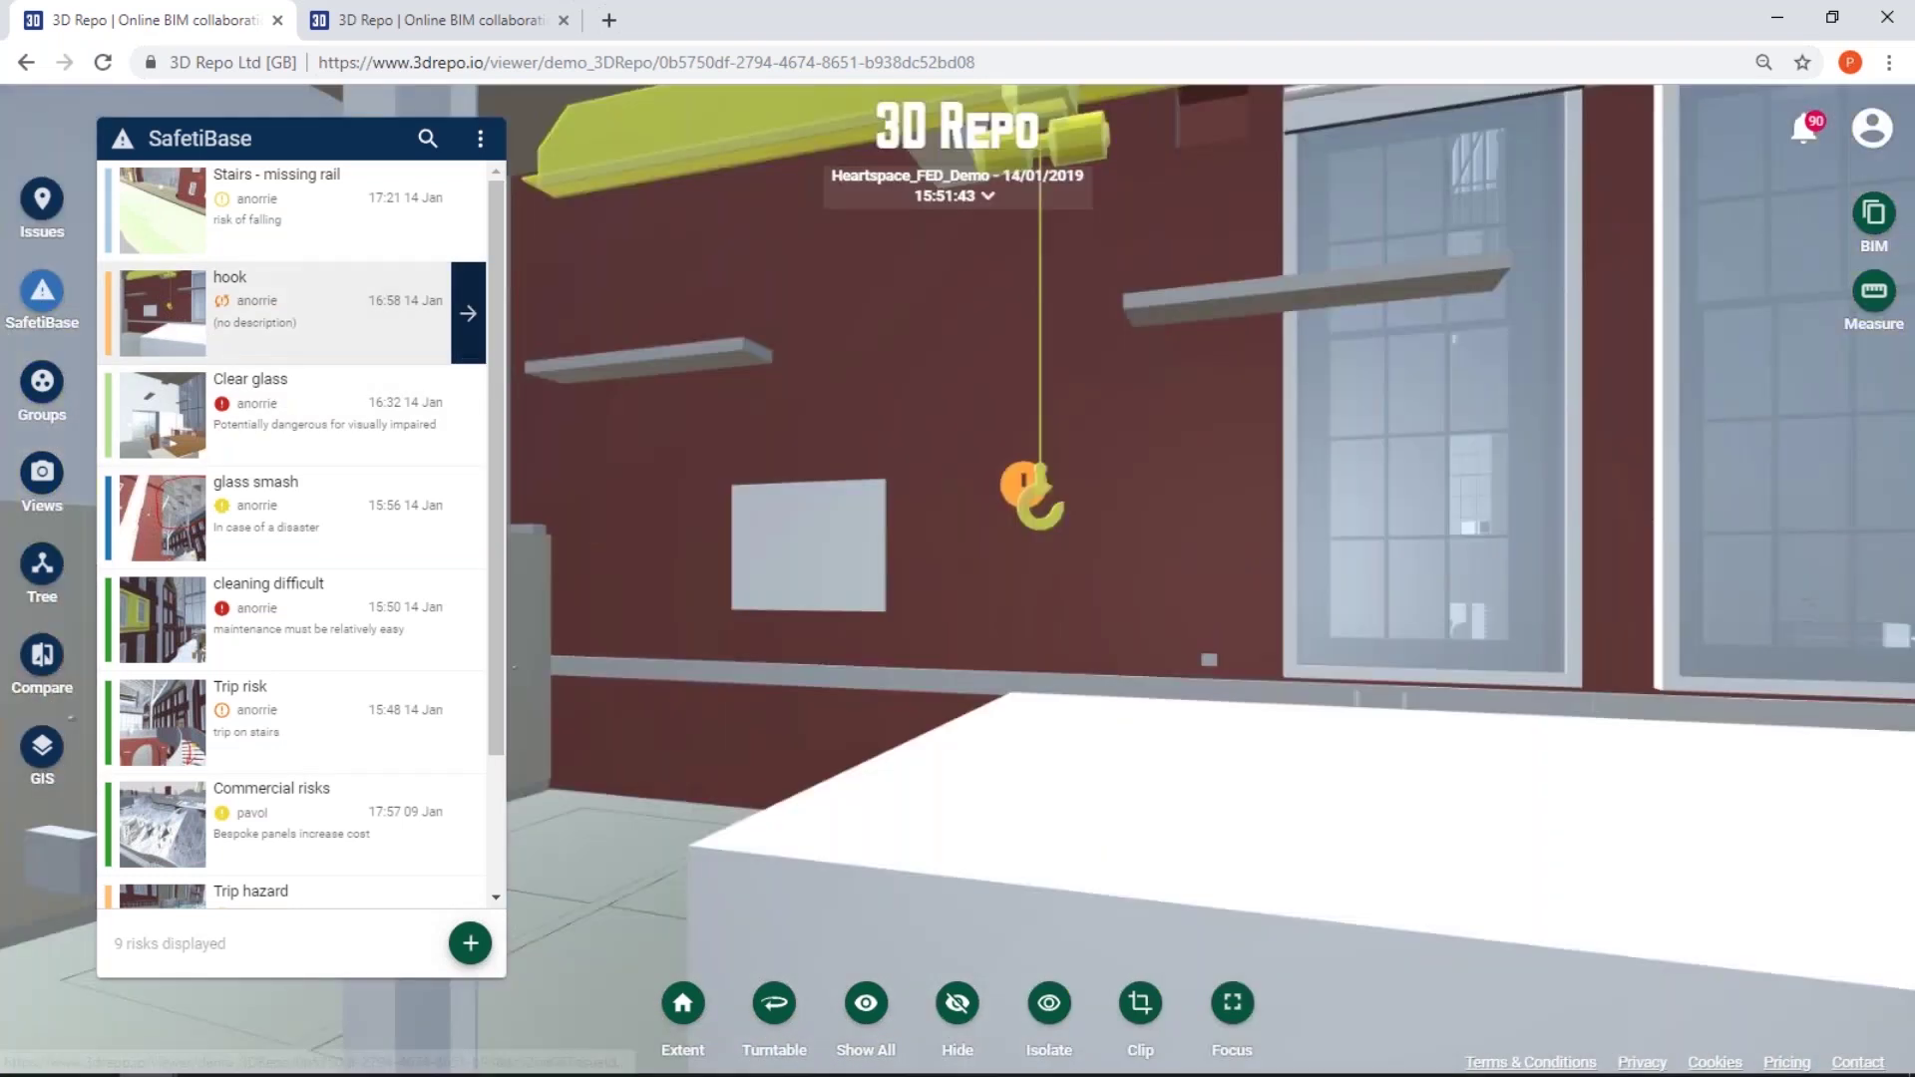
pyautogui.click(469, 317)
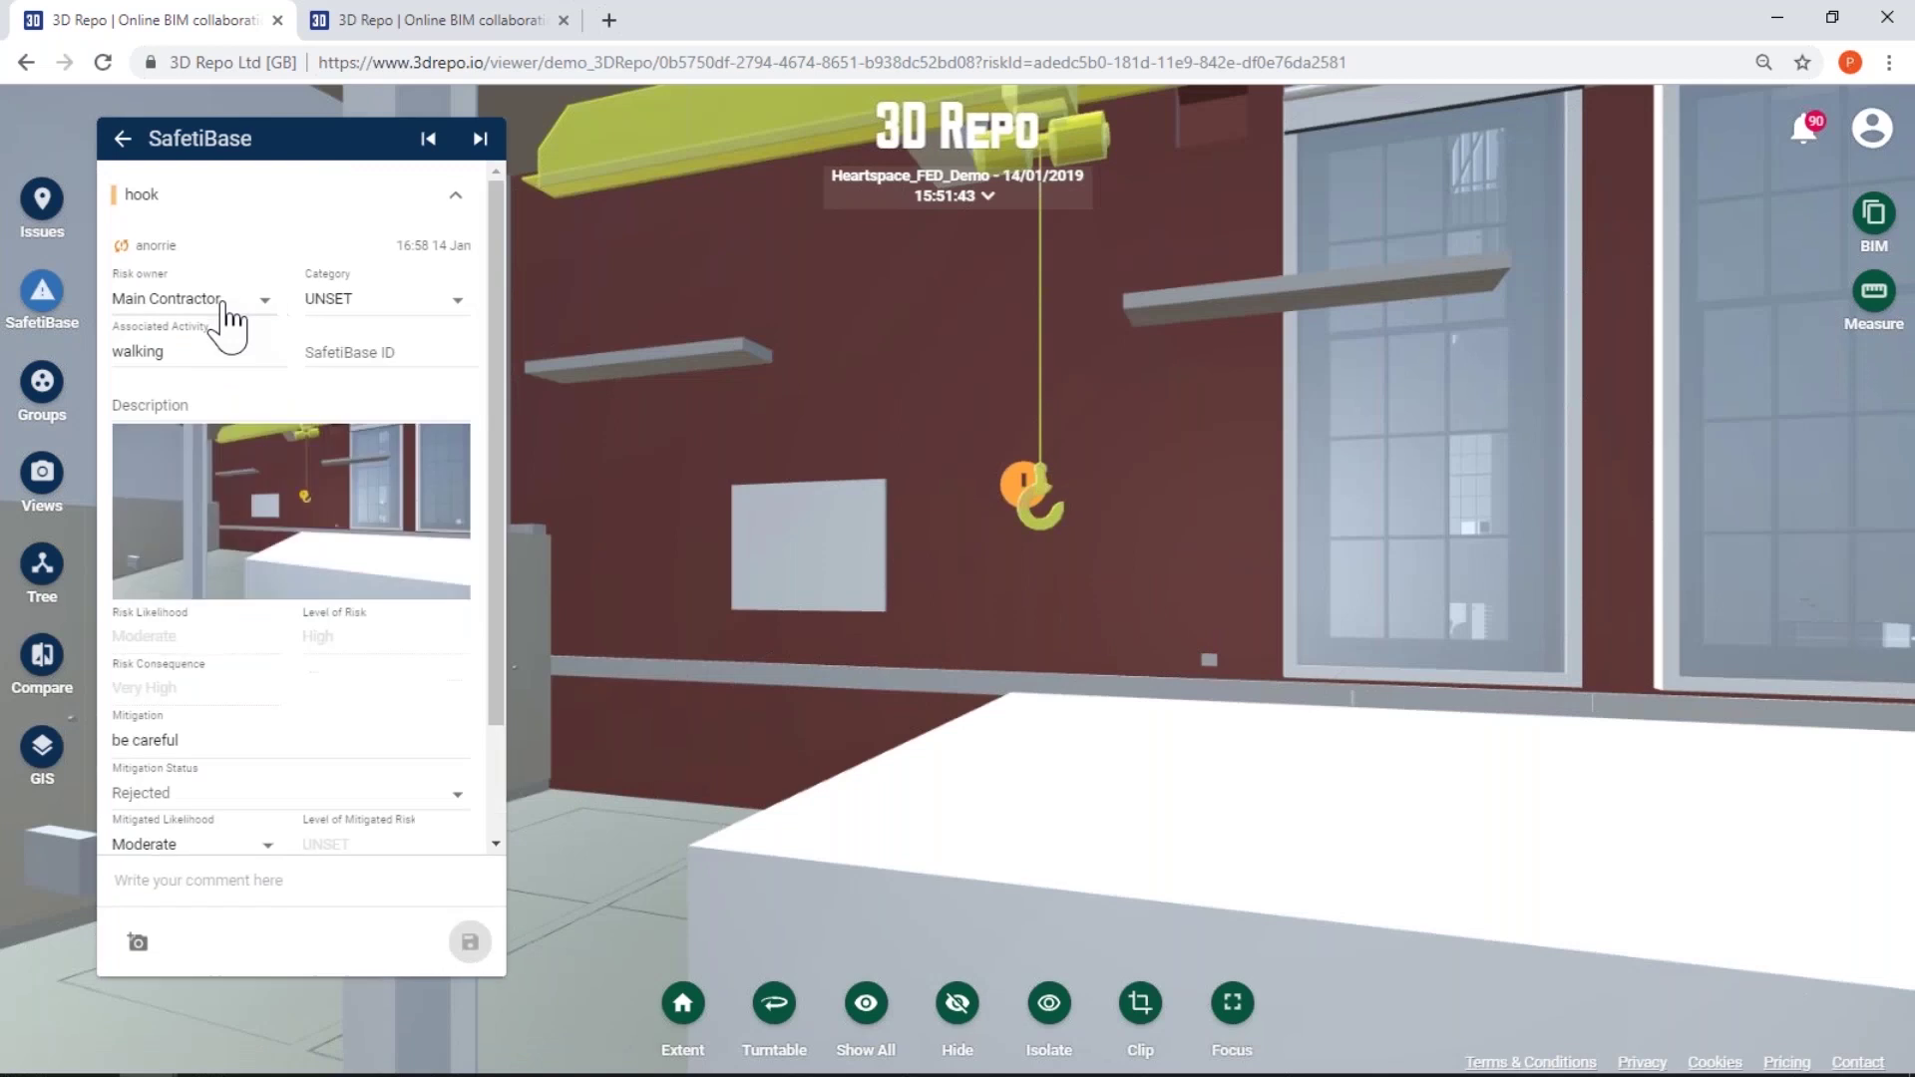
pyautogui.click(226, 315)
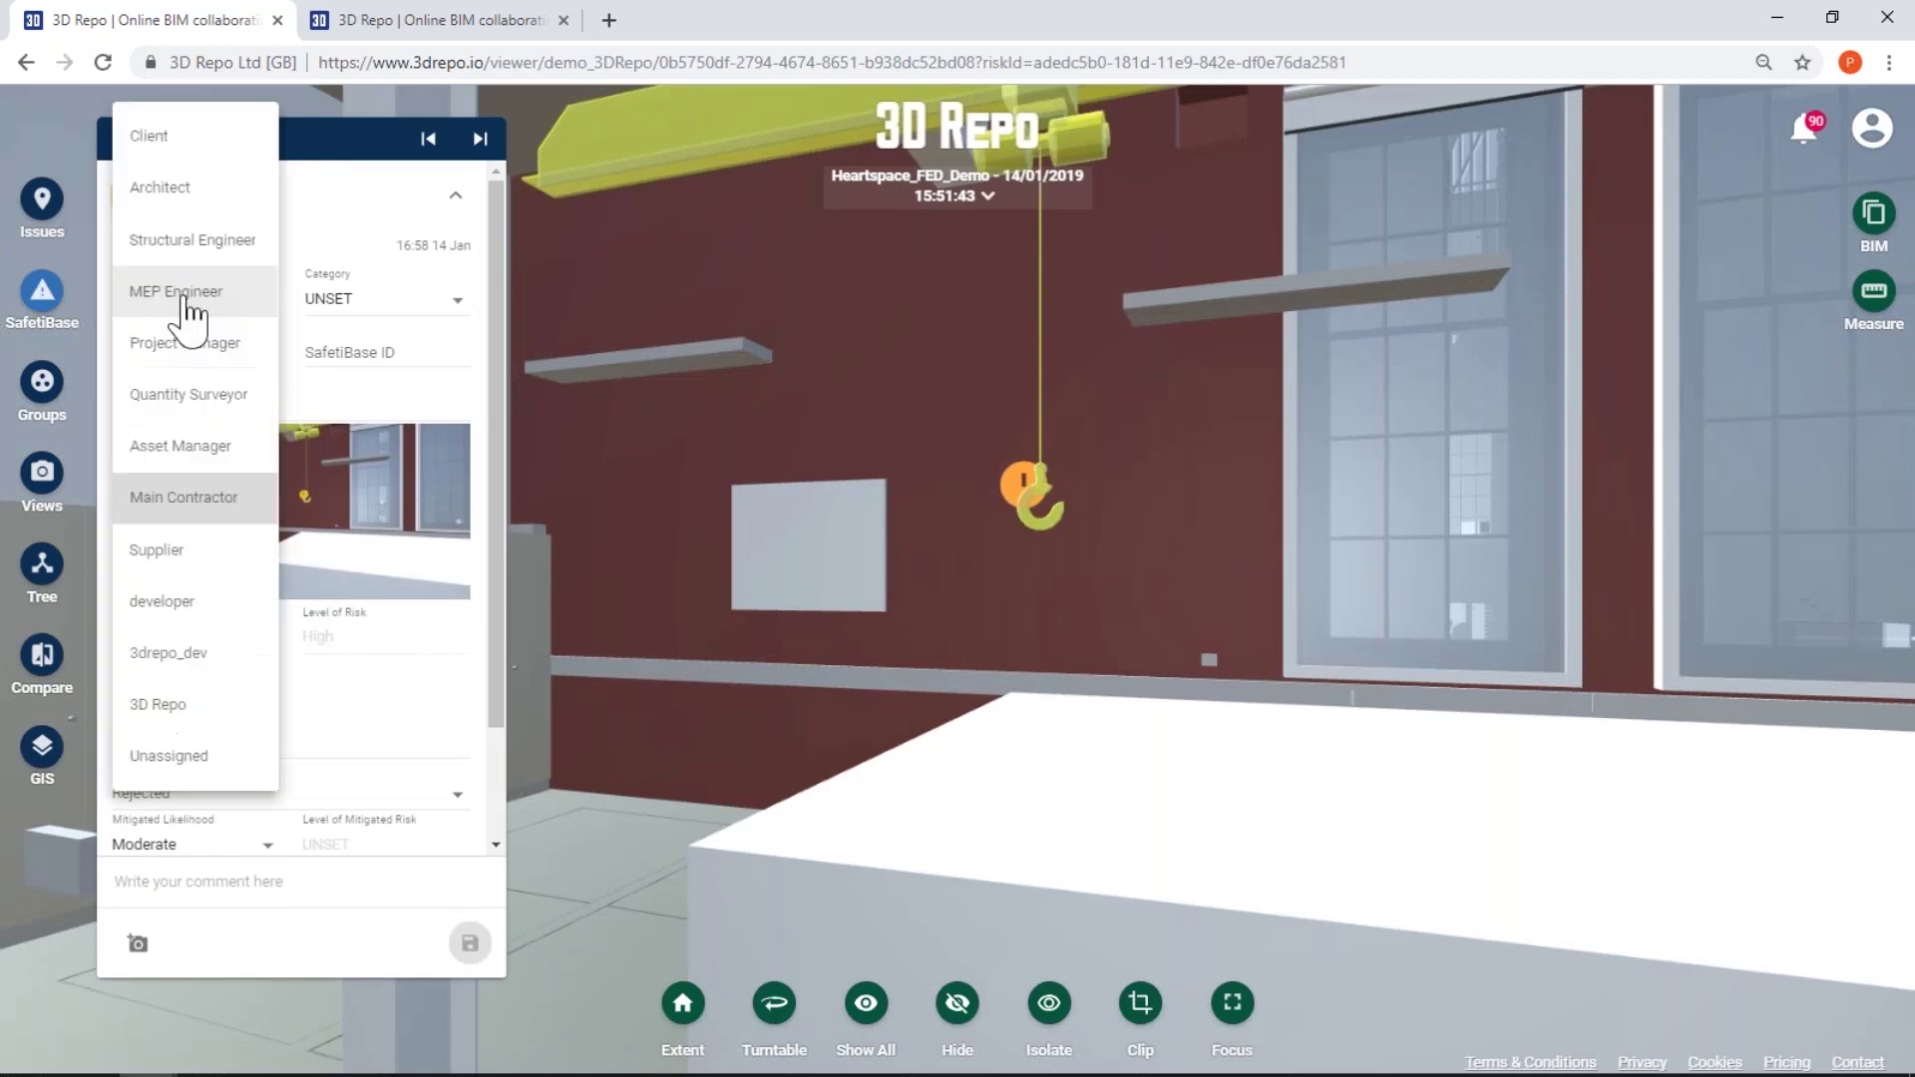
pyautogui.click(186, 504)
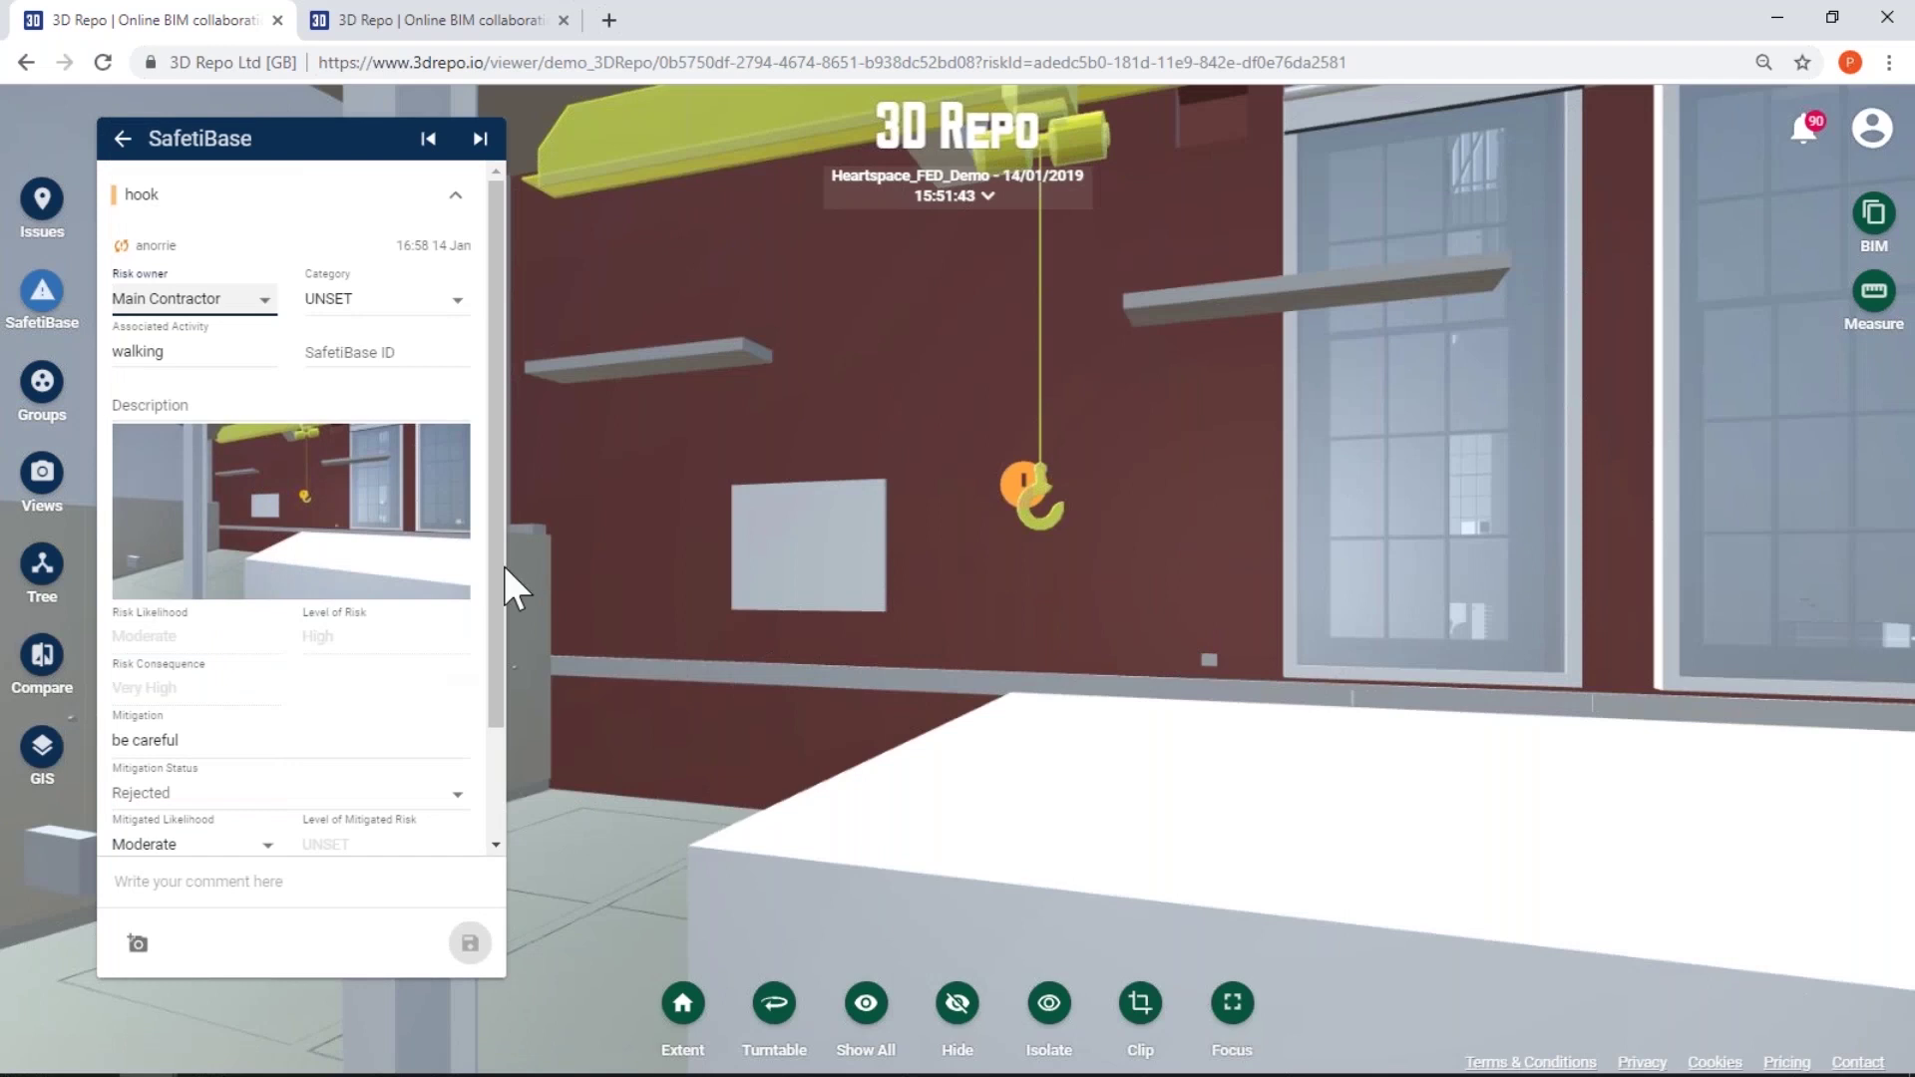
pyautogui.scroll(-1, 495, 590)
pyautogui.scroll(-3, 499, 663)
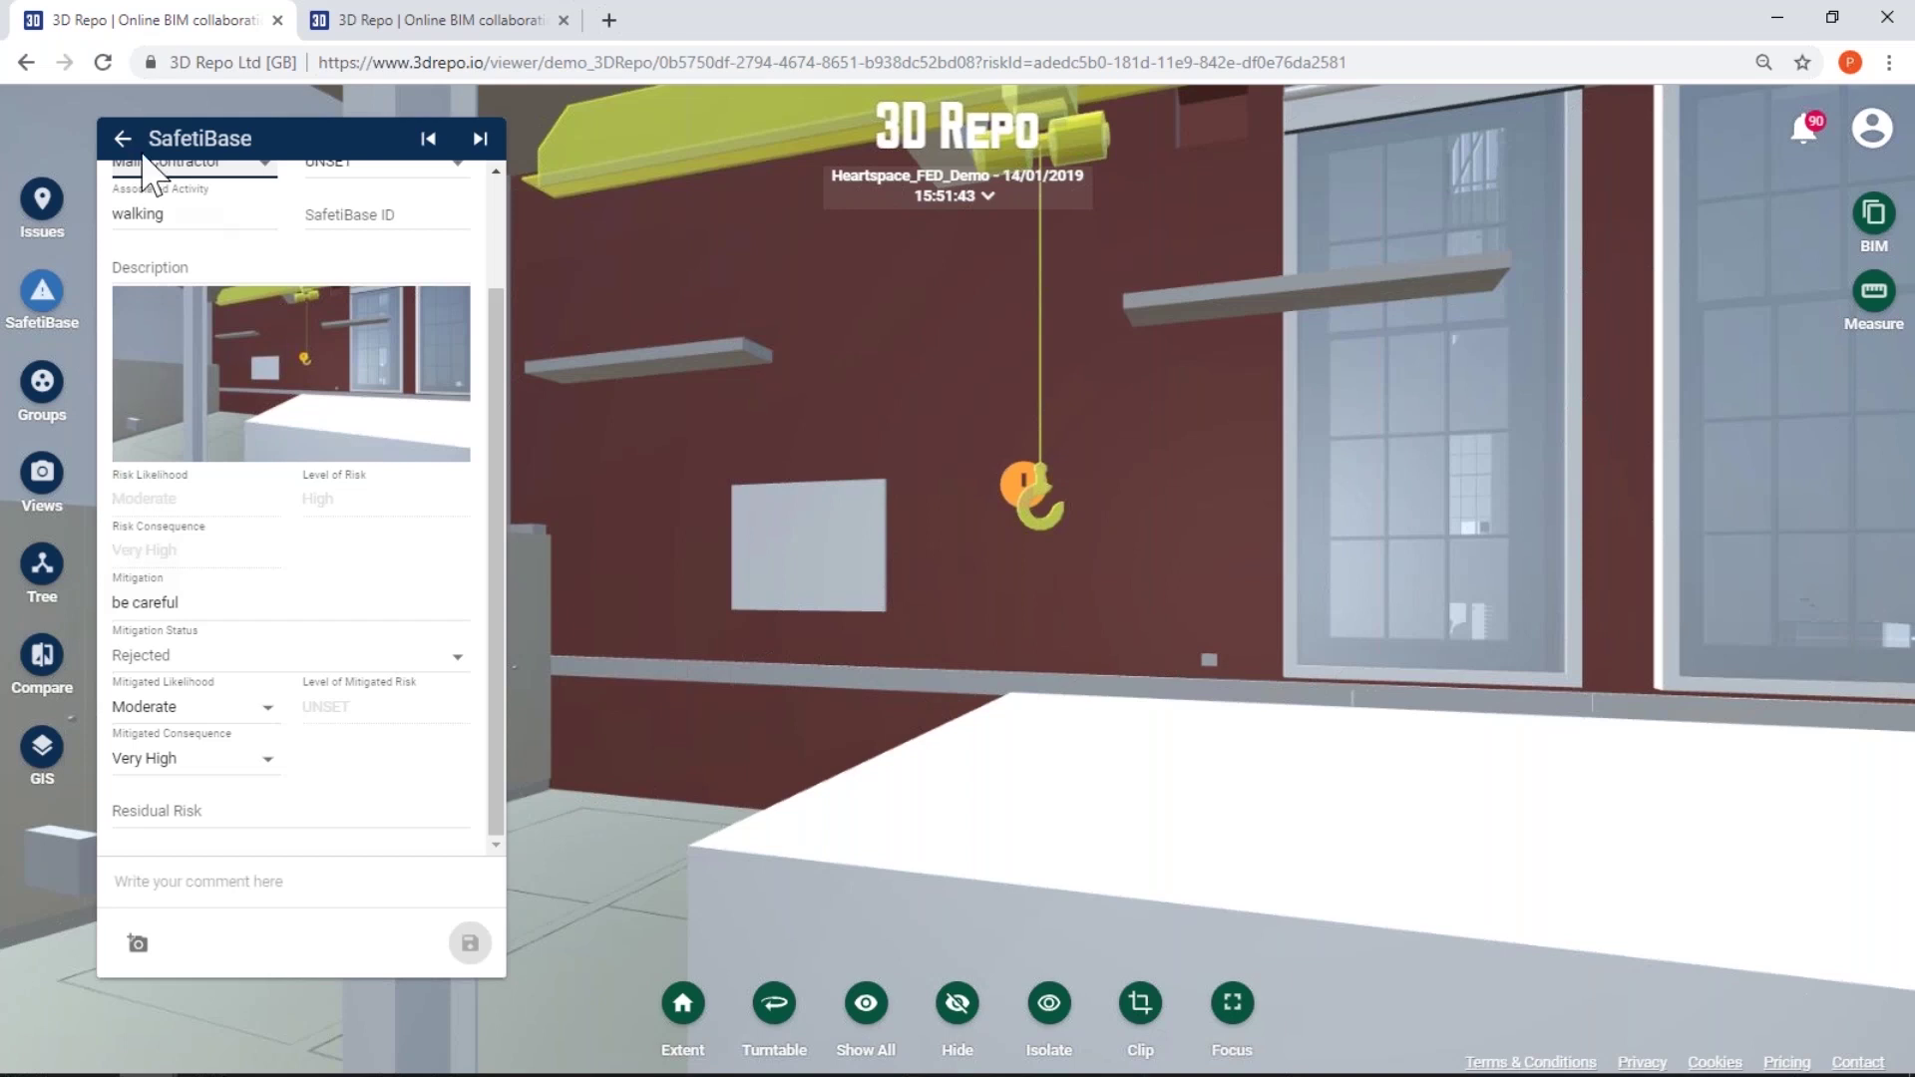
# Set the hook risk's mitigated consequence to High and return to the risks list
pyautogui.click(261, 760)
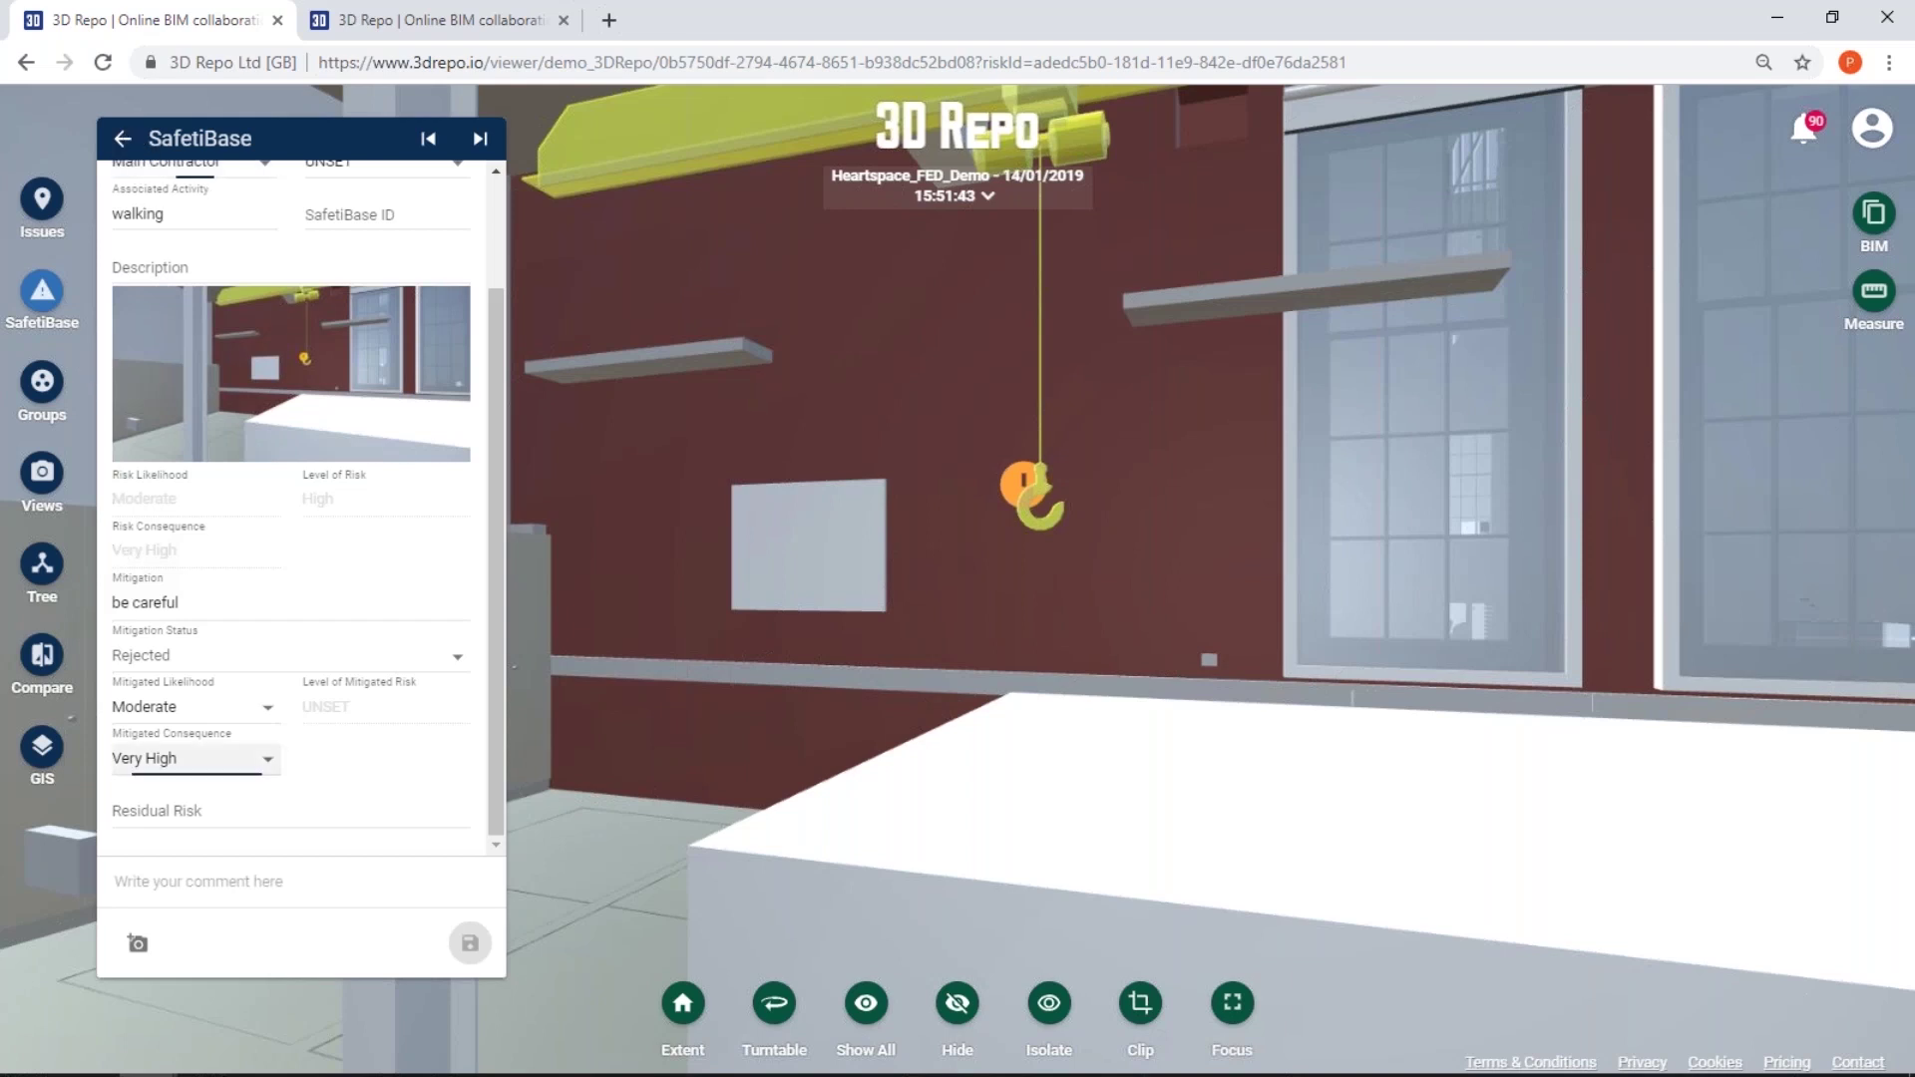
pyautogui.click(144, 717)
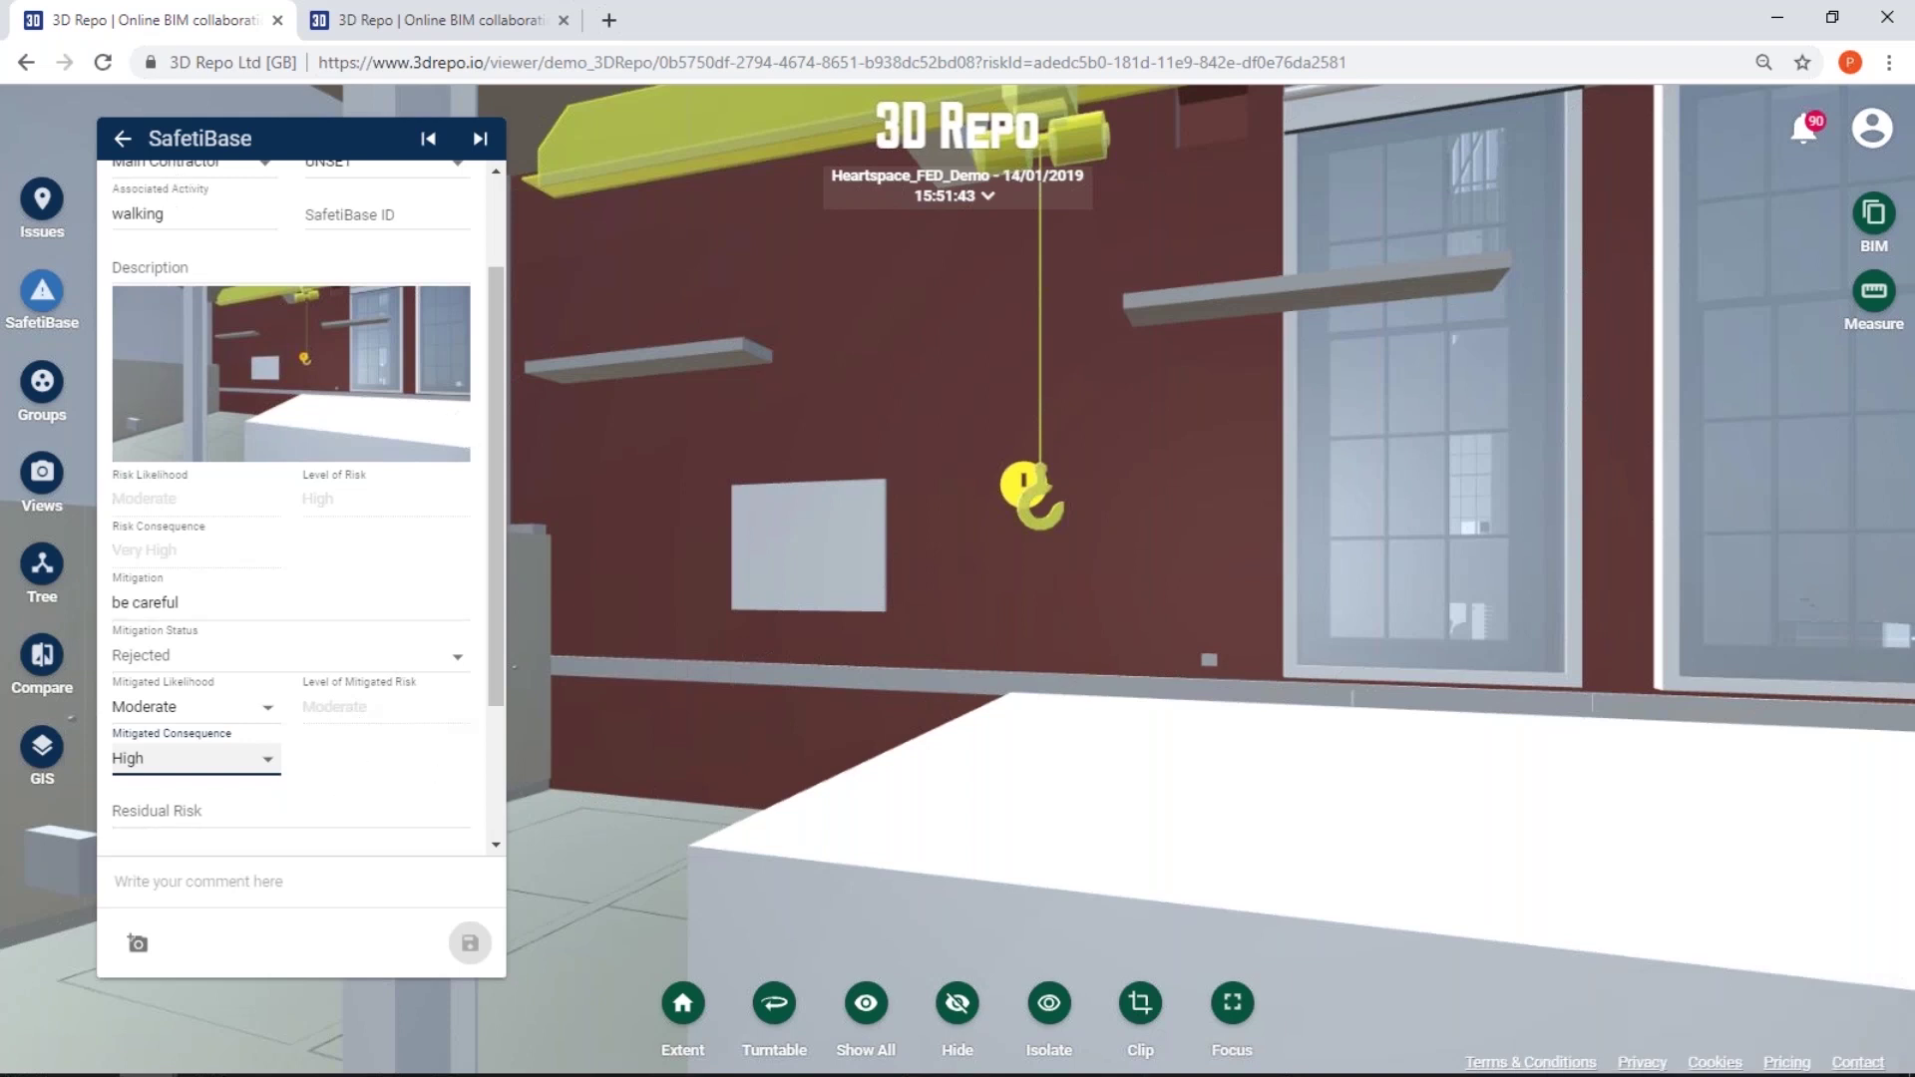
pyautogui.click(123, 138)
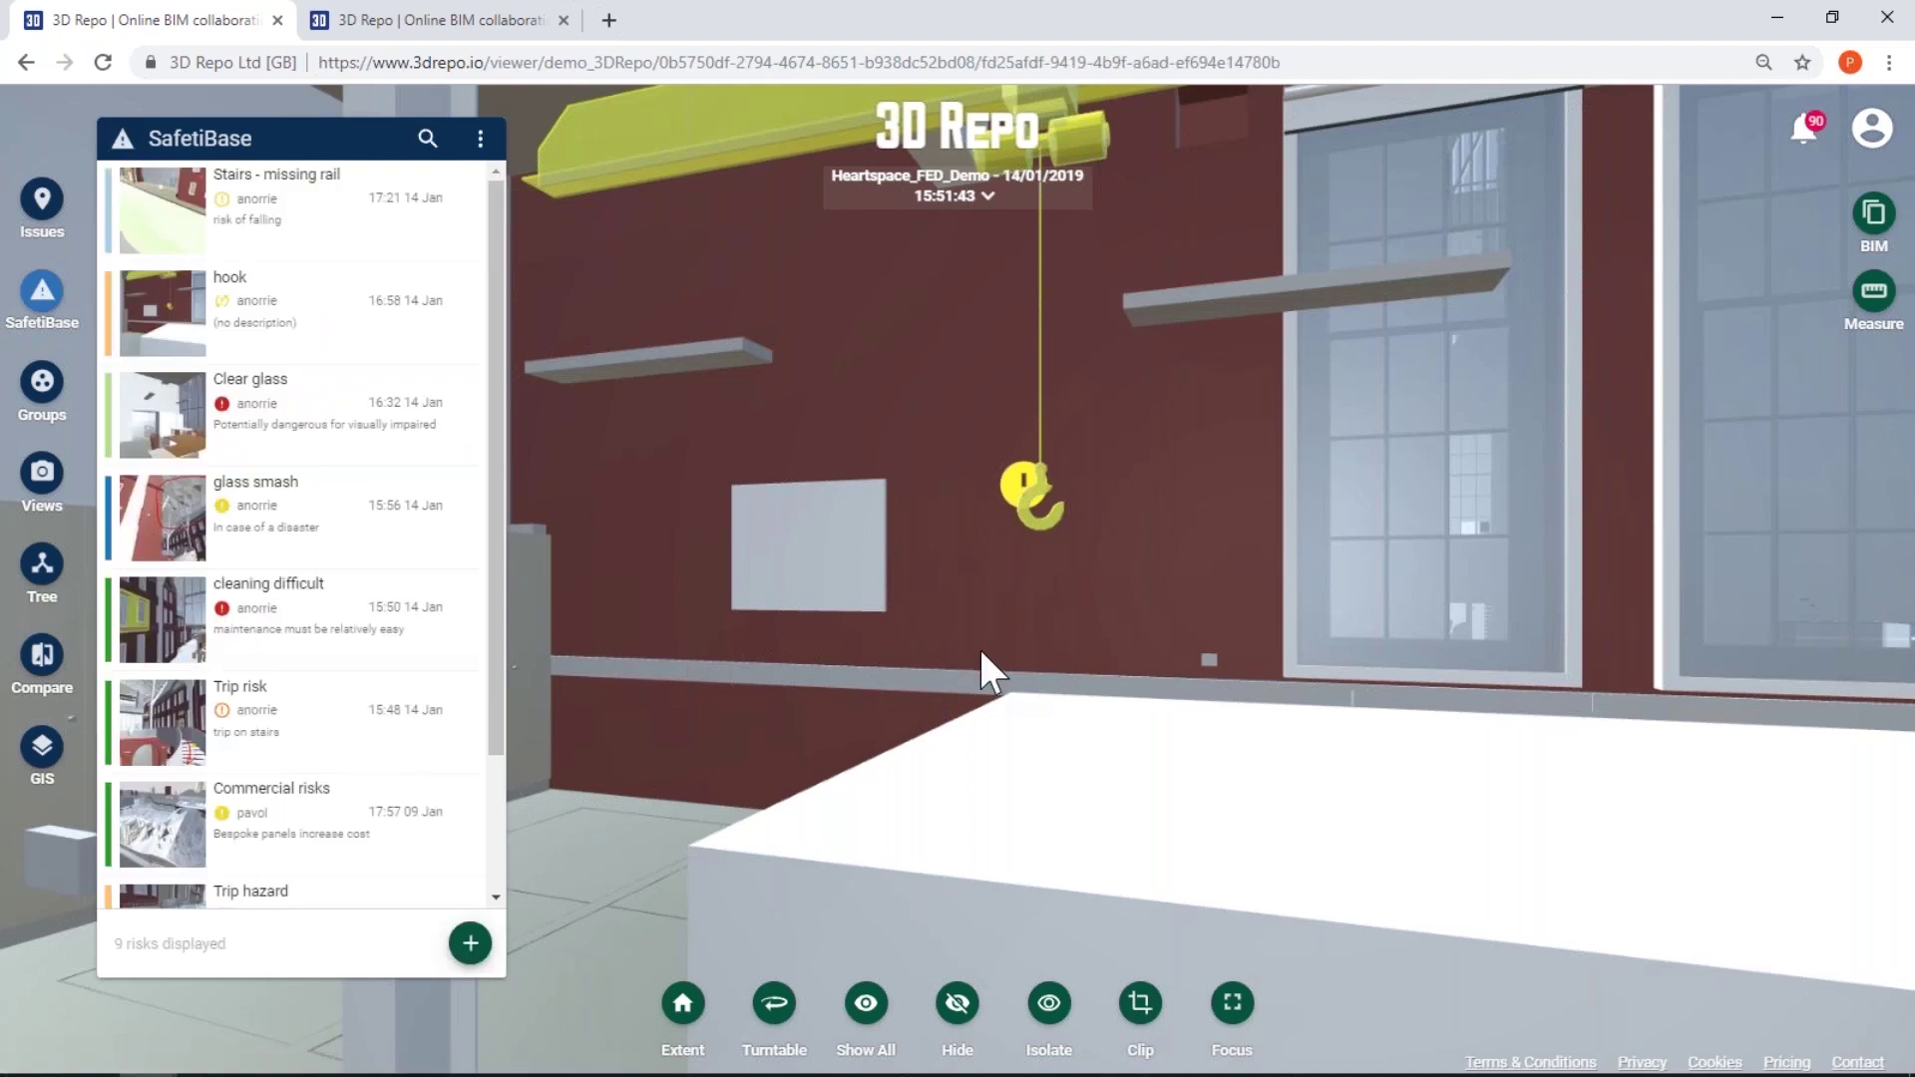
# Filter the SafetiBase risks by the mitigation statuses Unmitigated, Proposed, Agreed (Partial) and Agreed (Fully)
pyautogui.scroll(-2, 979, 649)
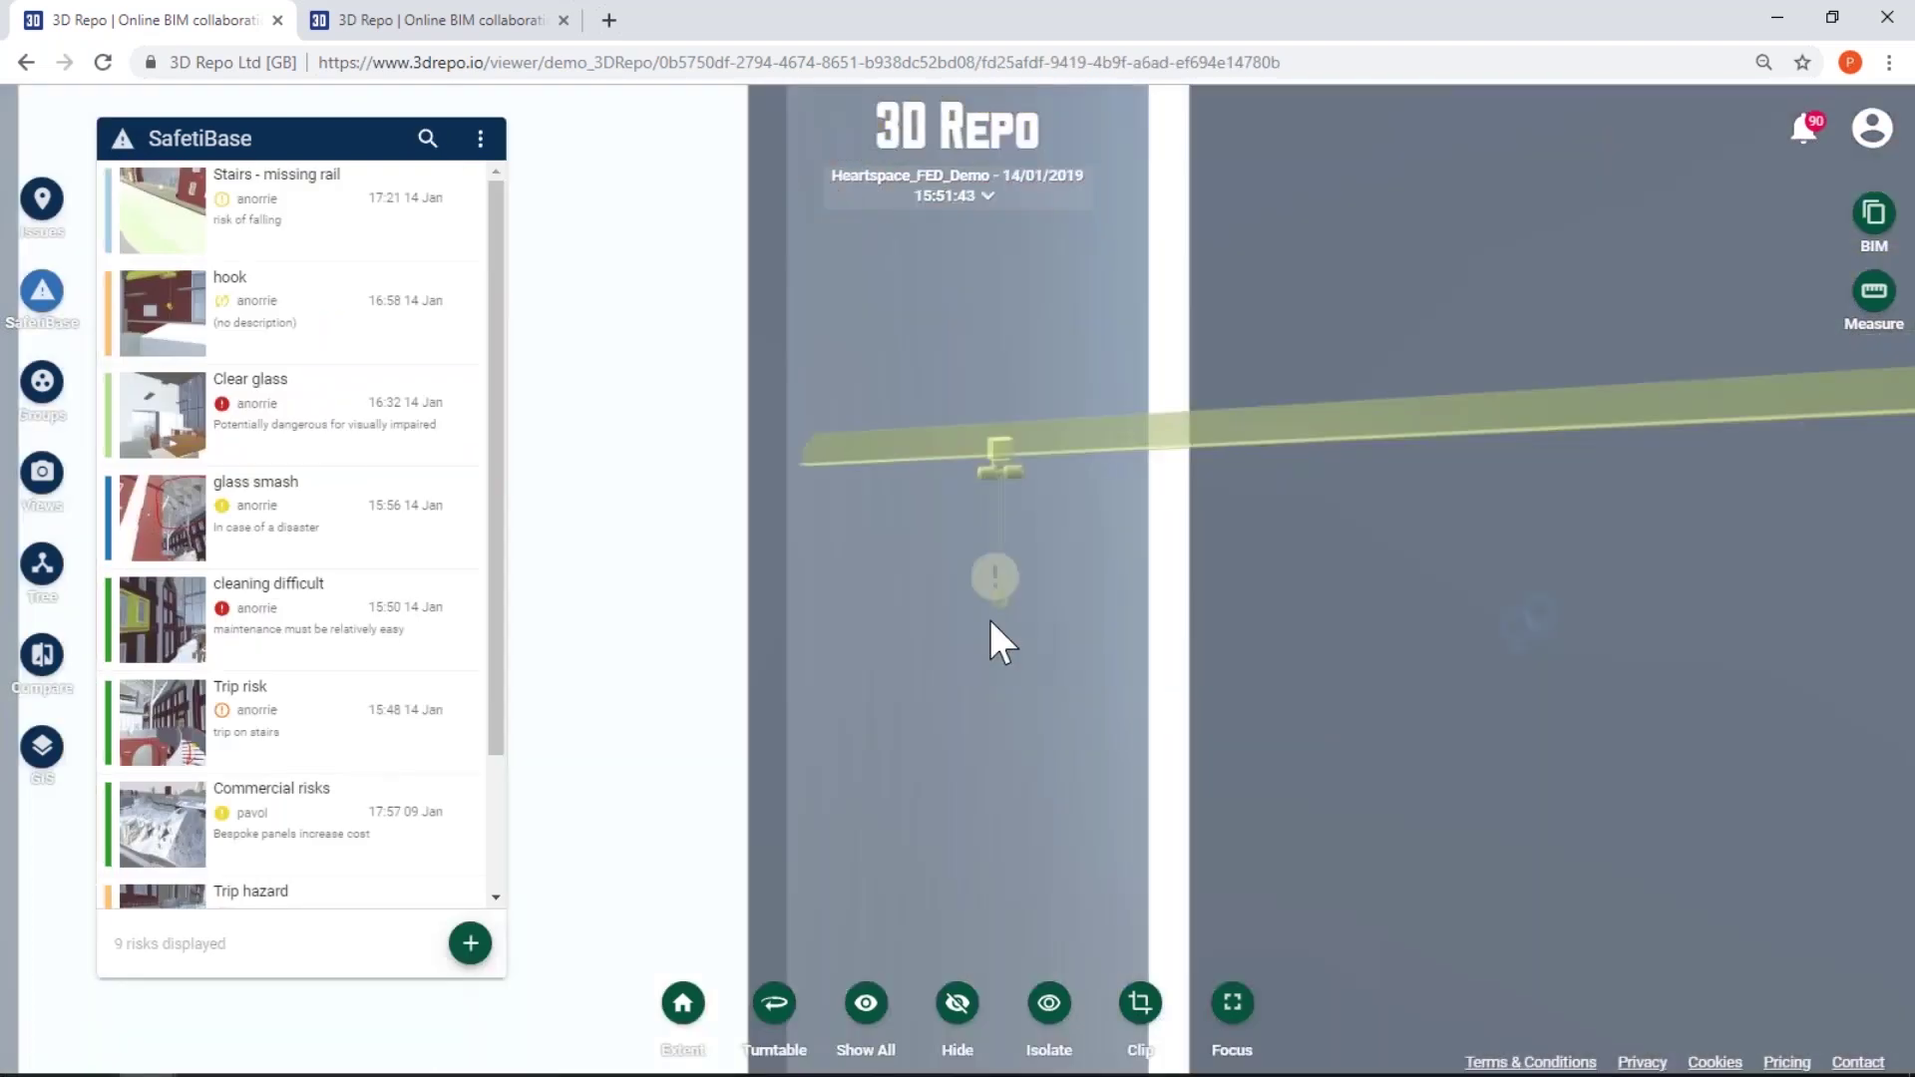
pyautogui.moveTo(989, 616); pyautogui.dragTo(698, 618)
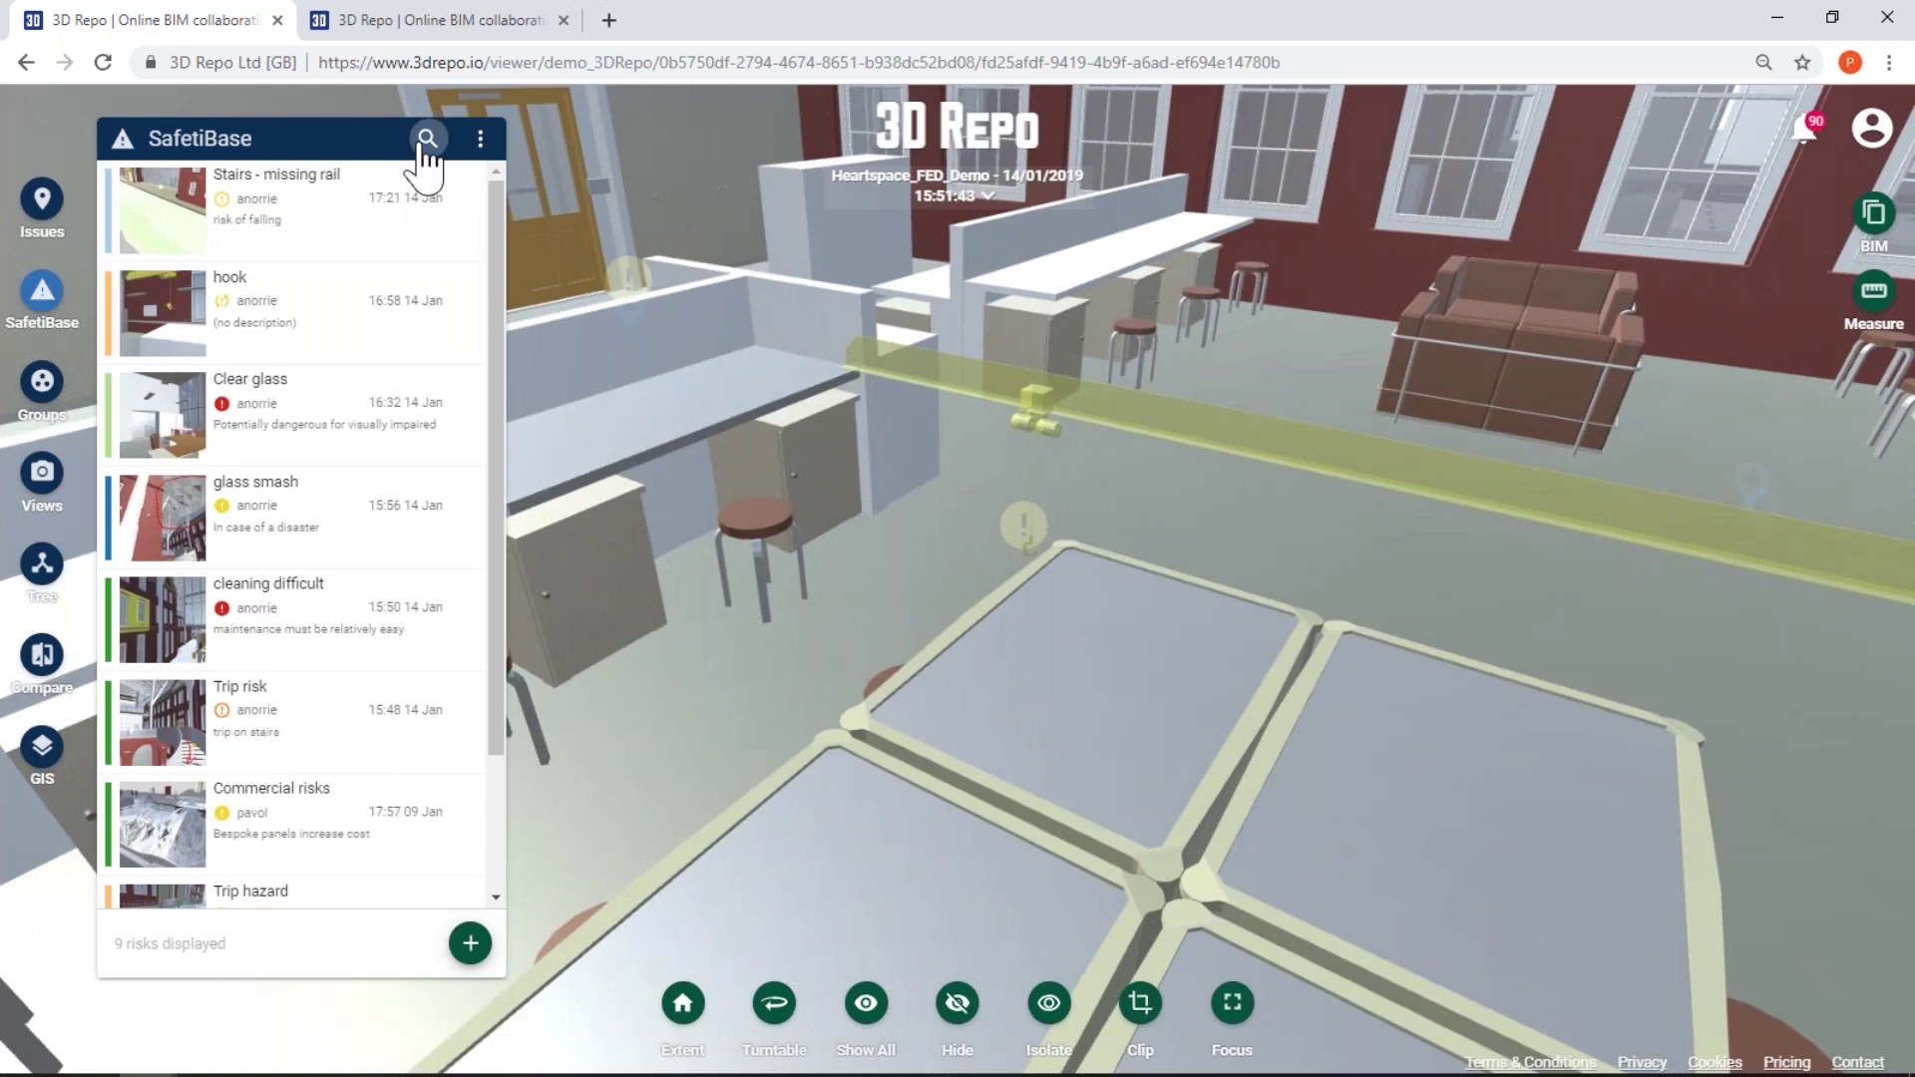
pyautogui.click(426, 140)
pyautogui.click(481, 191)
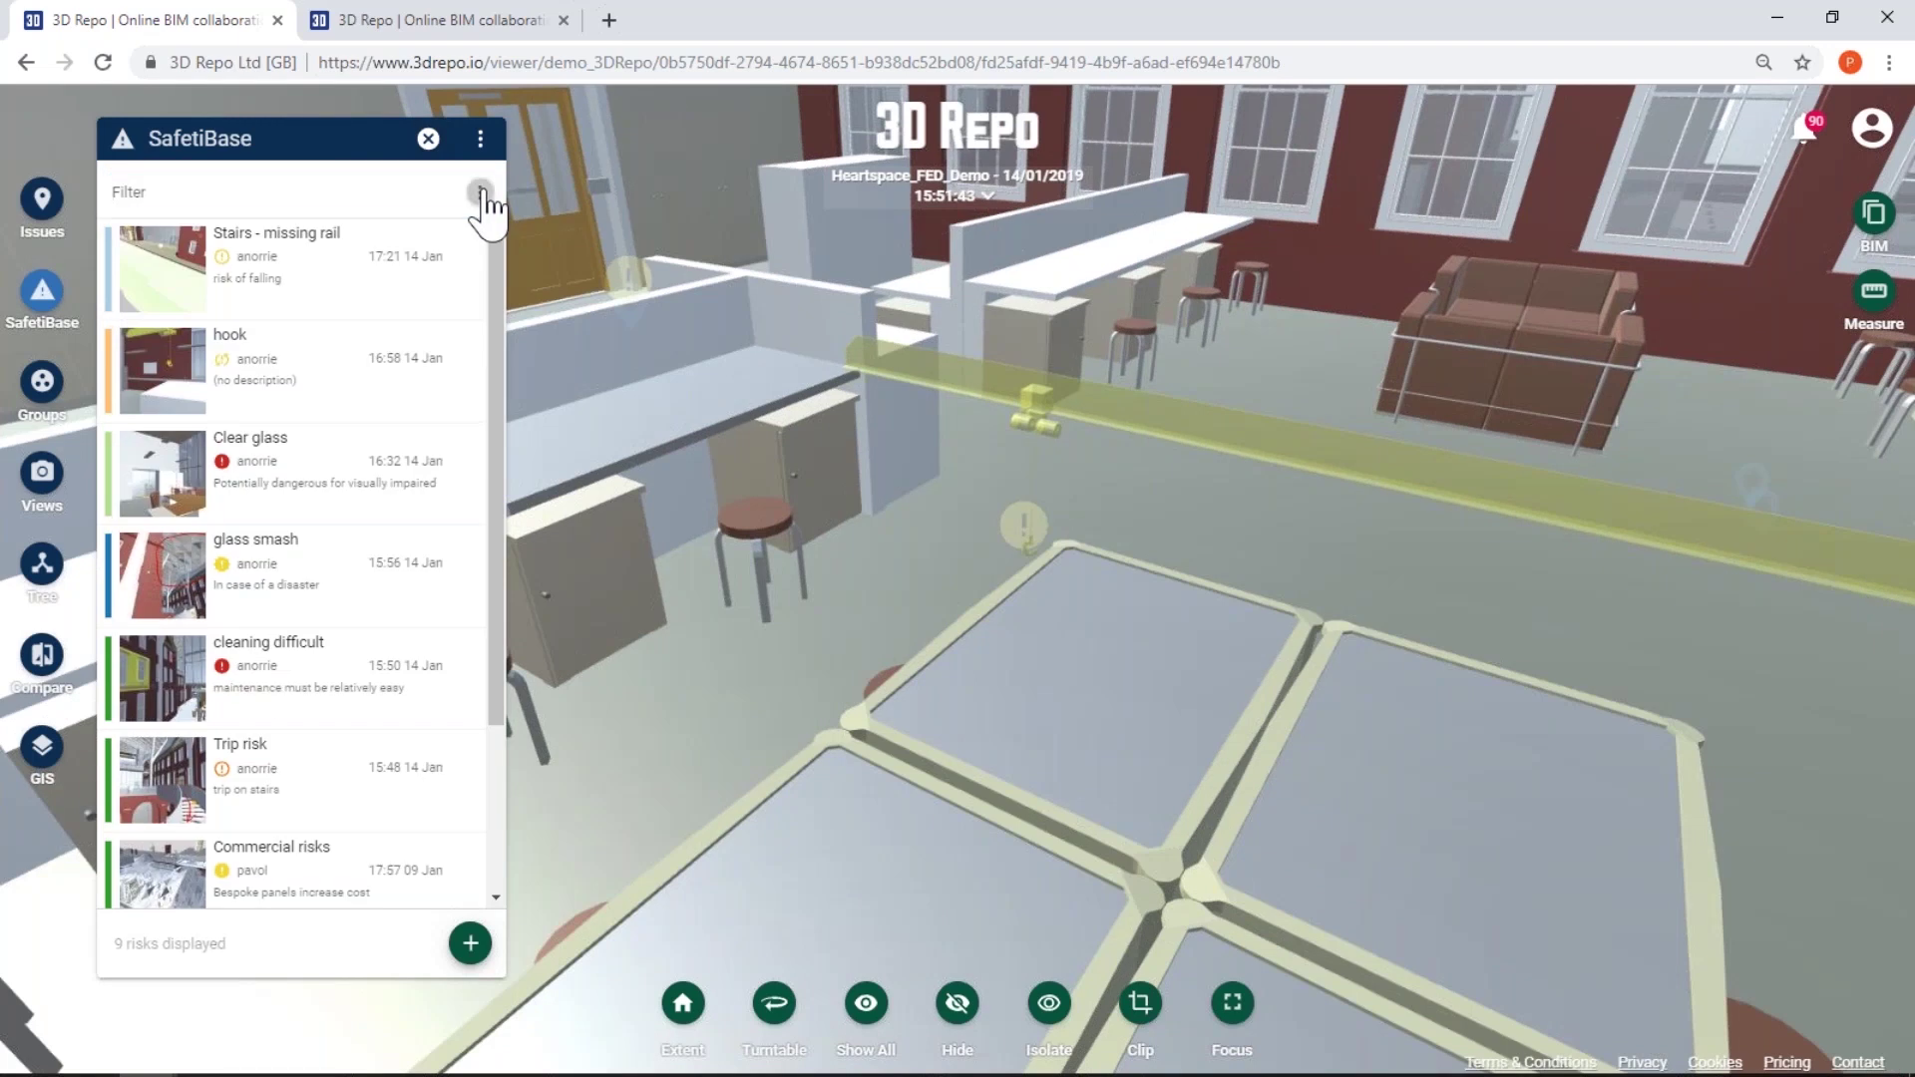
pyautogui.moveTo(559, 248)
pyautogui.click(704, 258)
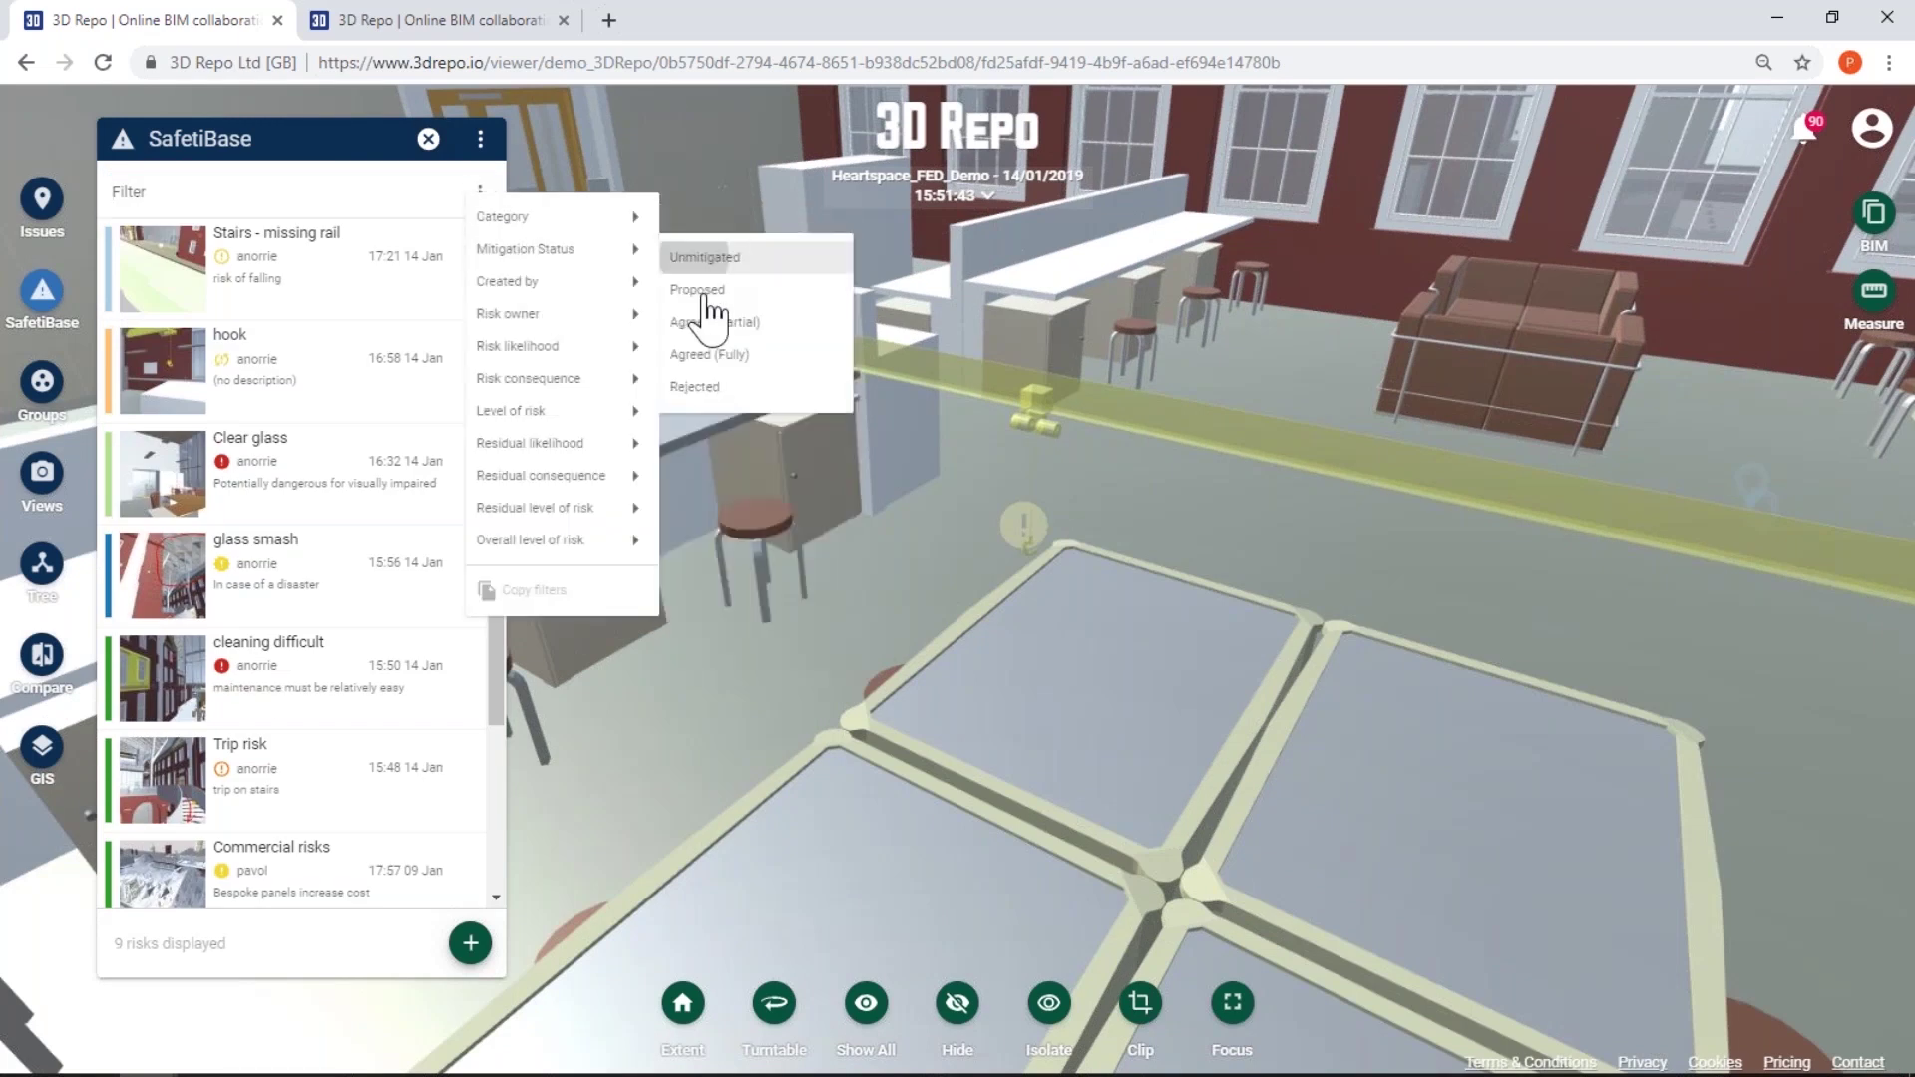
pyautogui.click(708, 292)
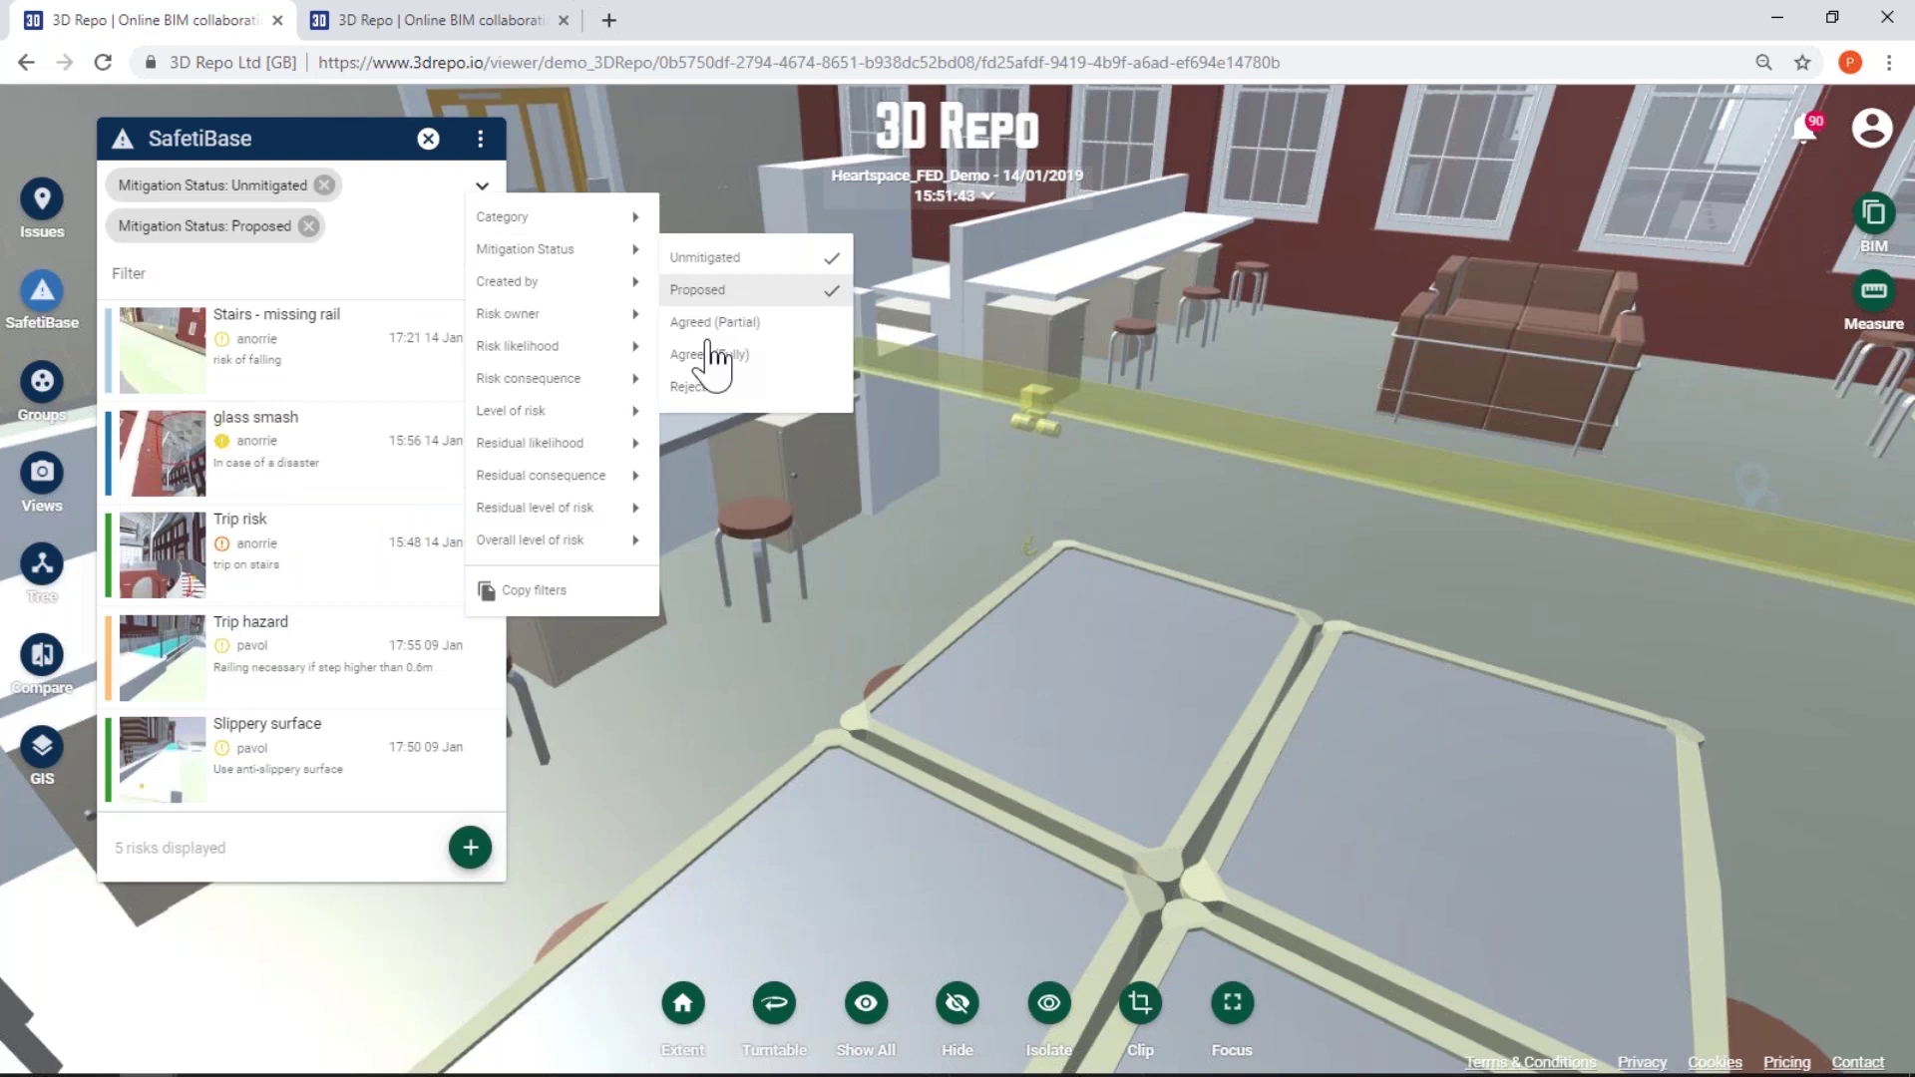
pyautogui.click(714, 322)
pyautogui.click(714, 355)
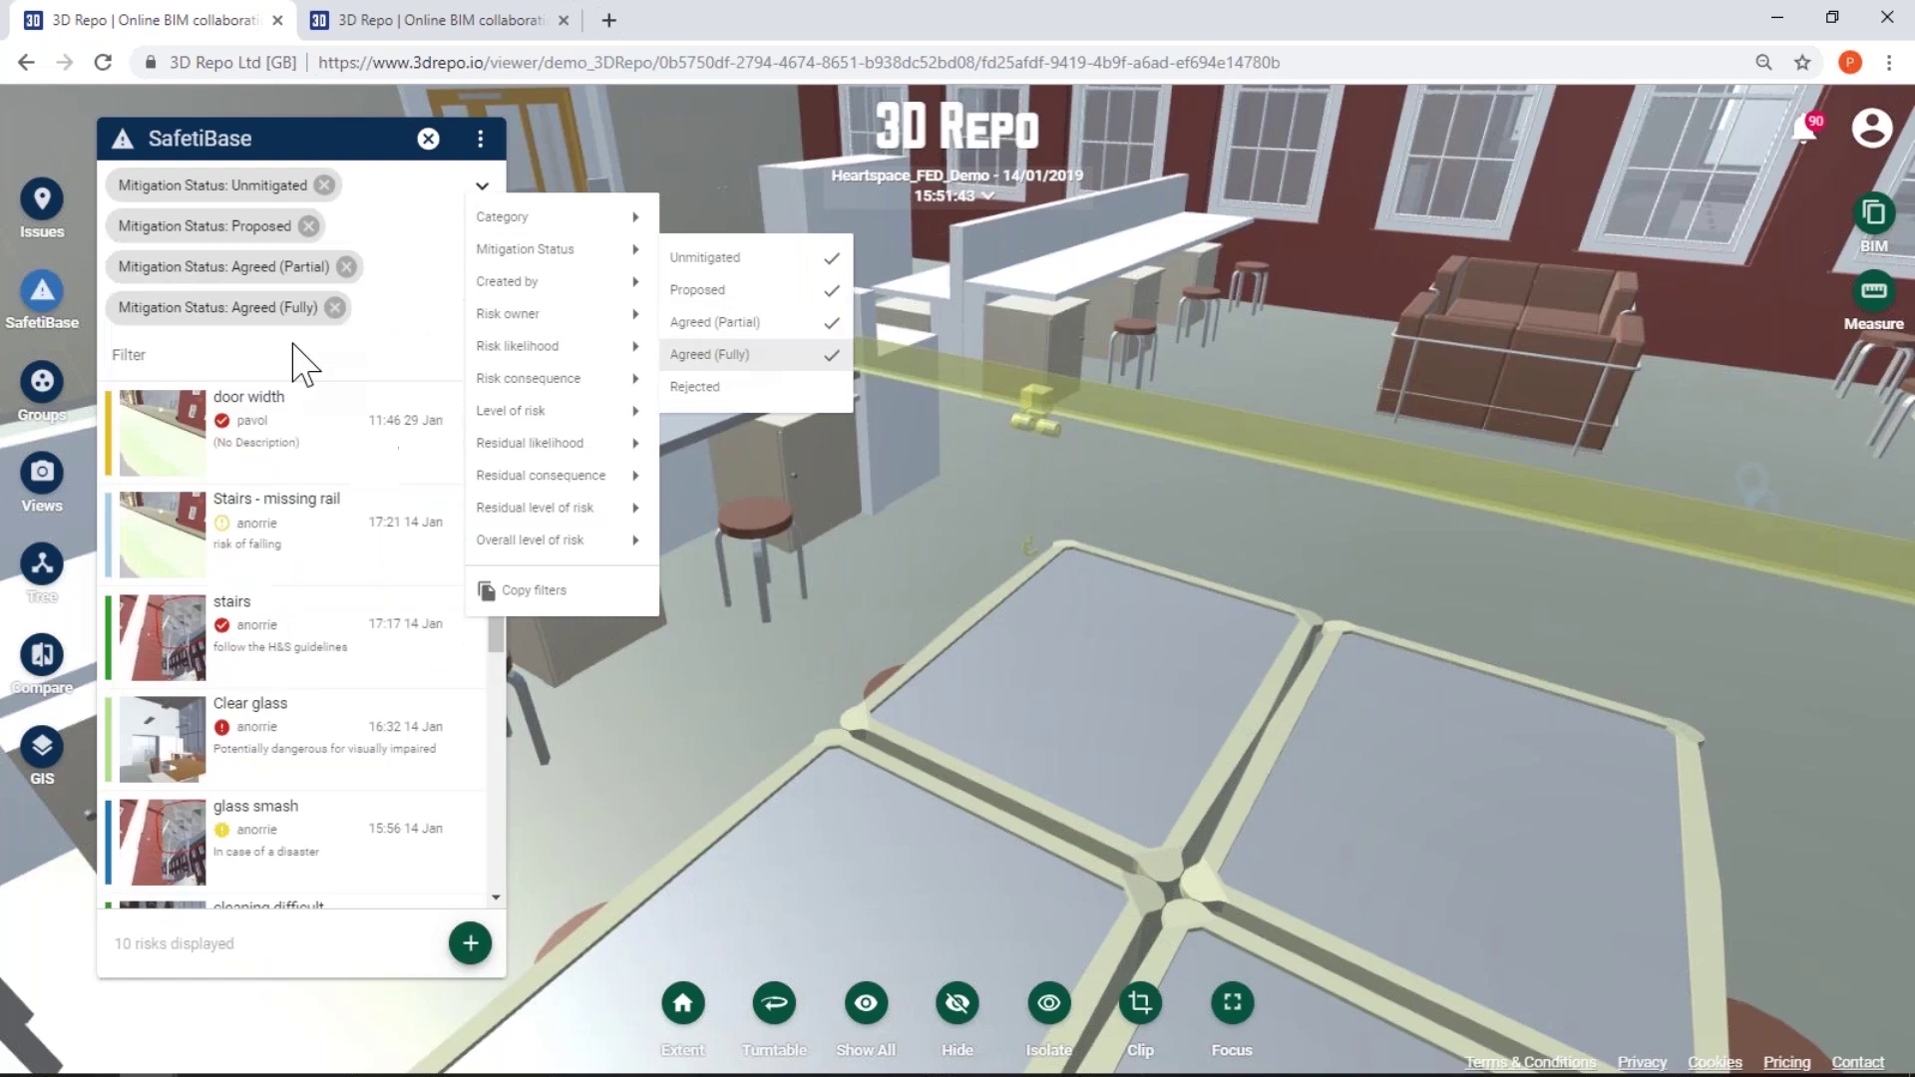
pyautogui.click(424, 140)
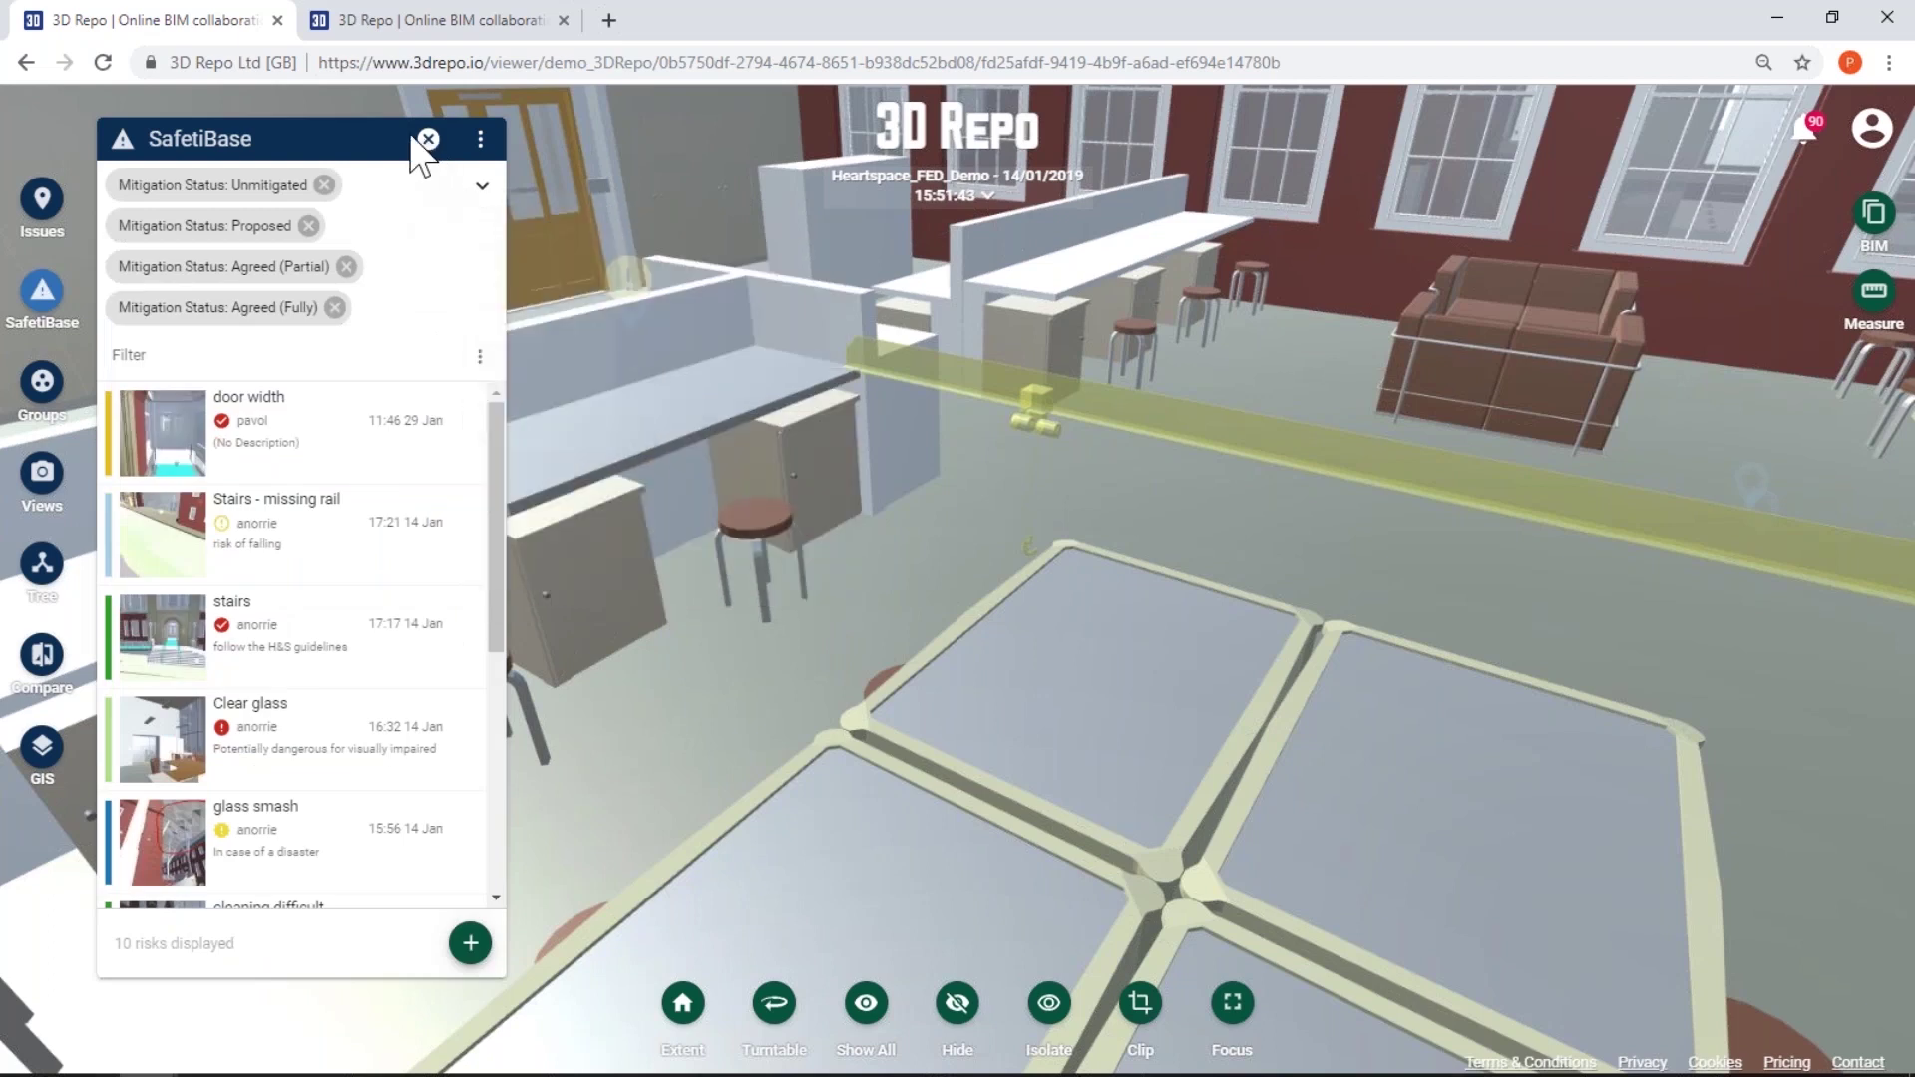
pyautogui.click(480, 138)
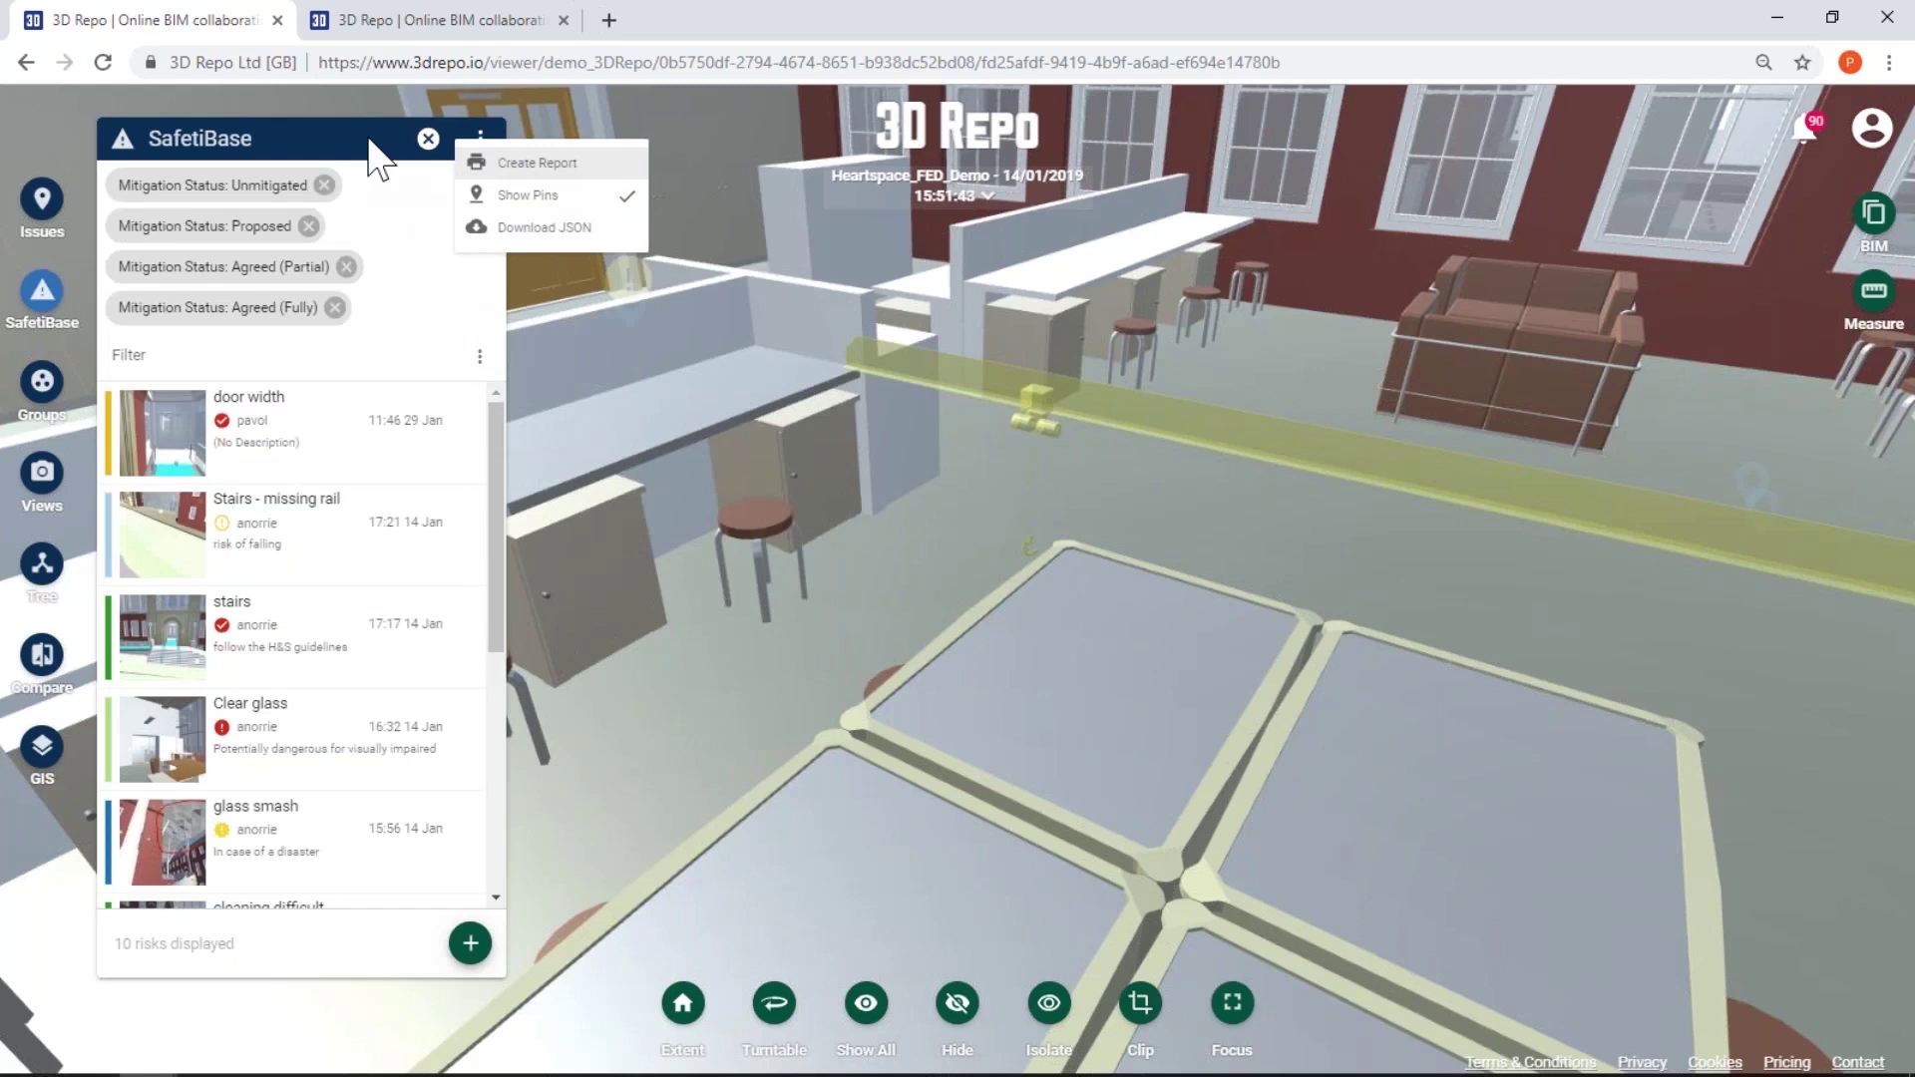
pyautogui.click(432, 146)
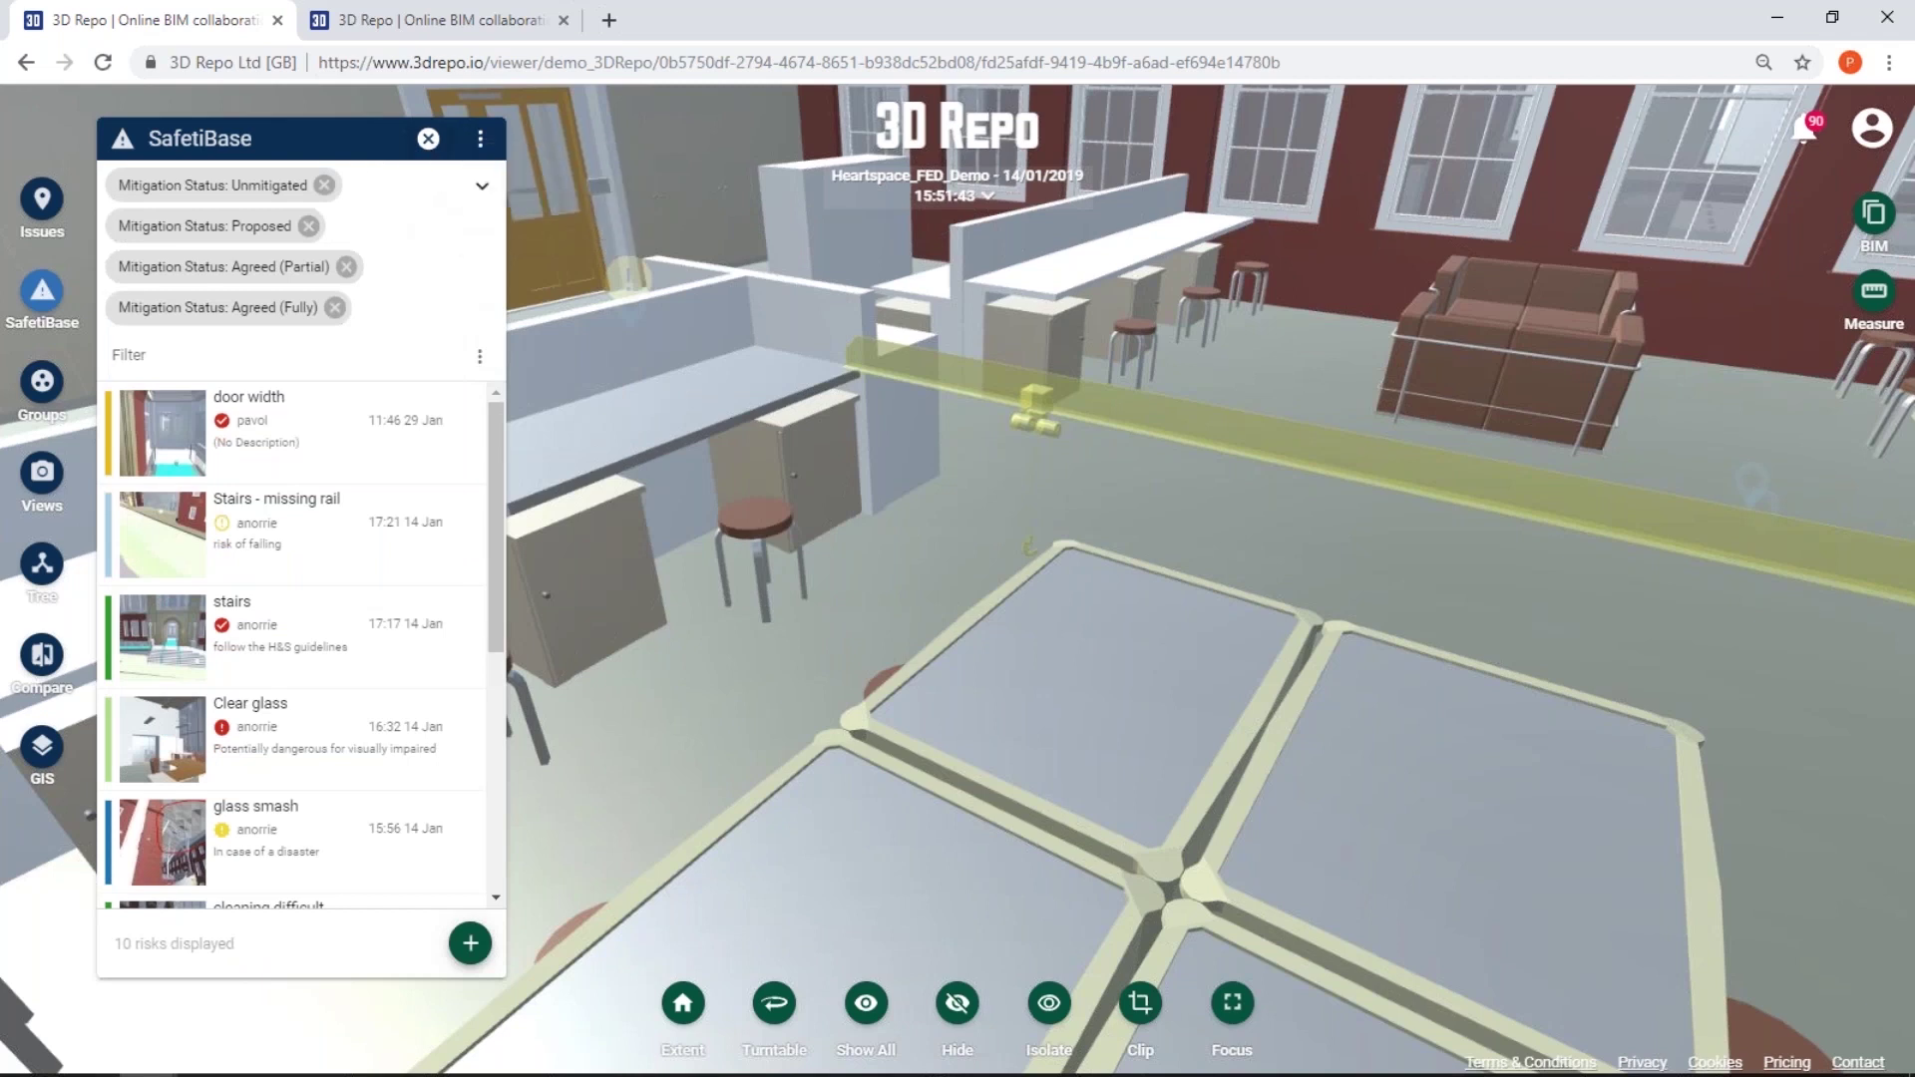
# Clear the mitigation status filters from the SafetiBase risks and return to a view of the whole building
pyautogui.click(429, 140)
pyautogui.scroll(-3, 866, 582)
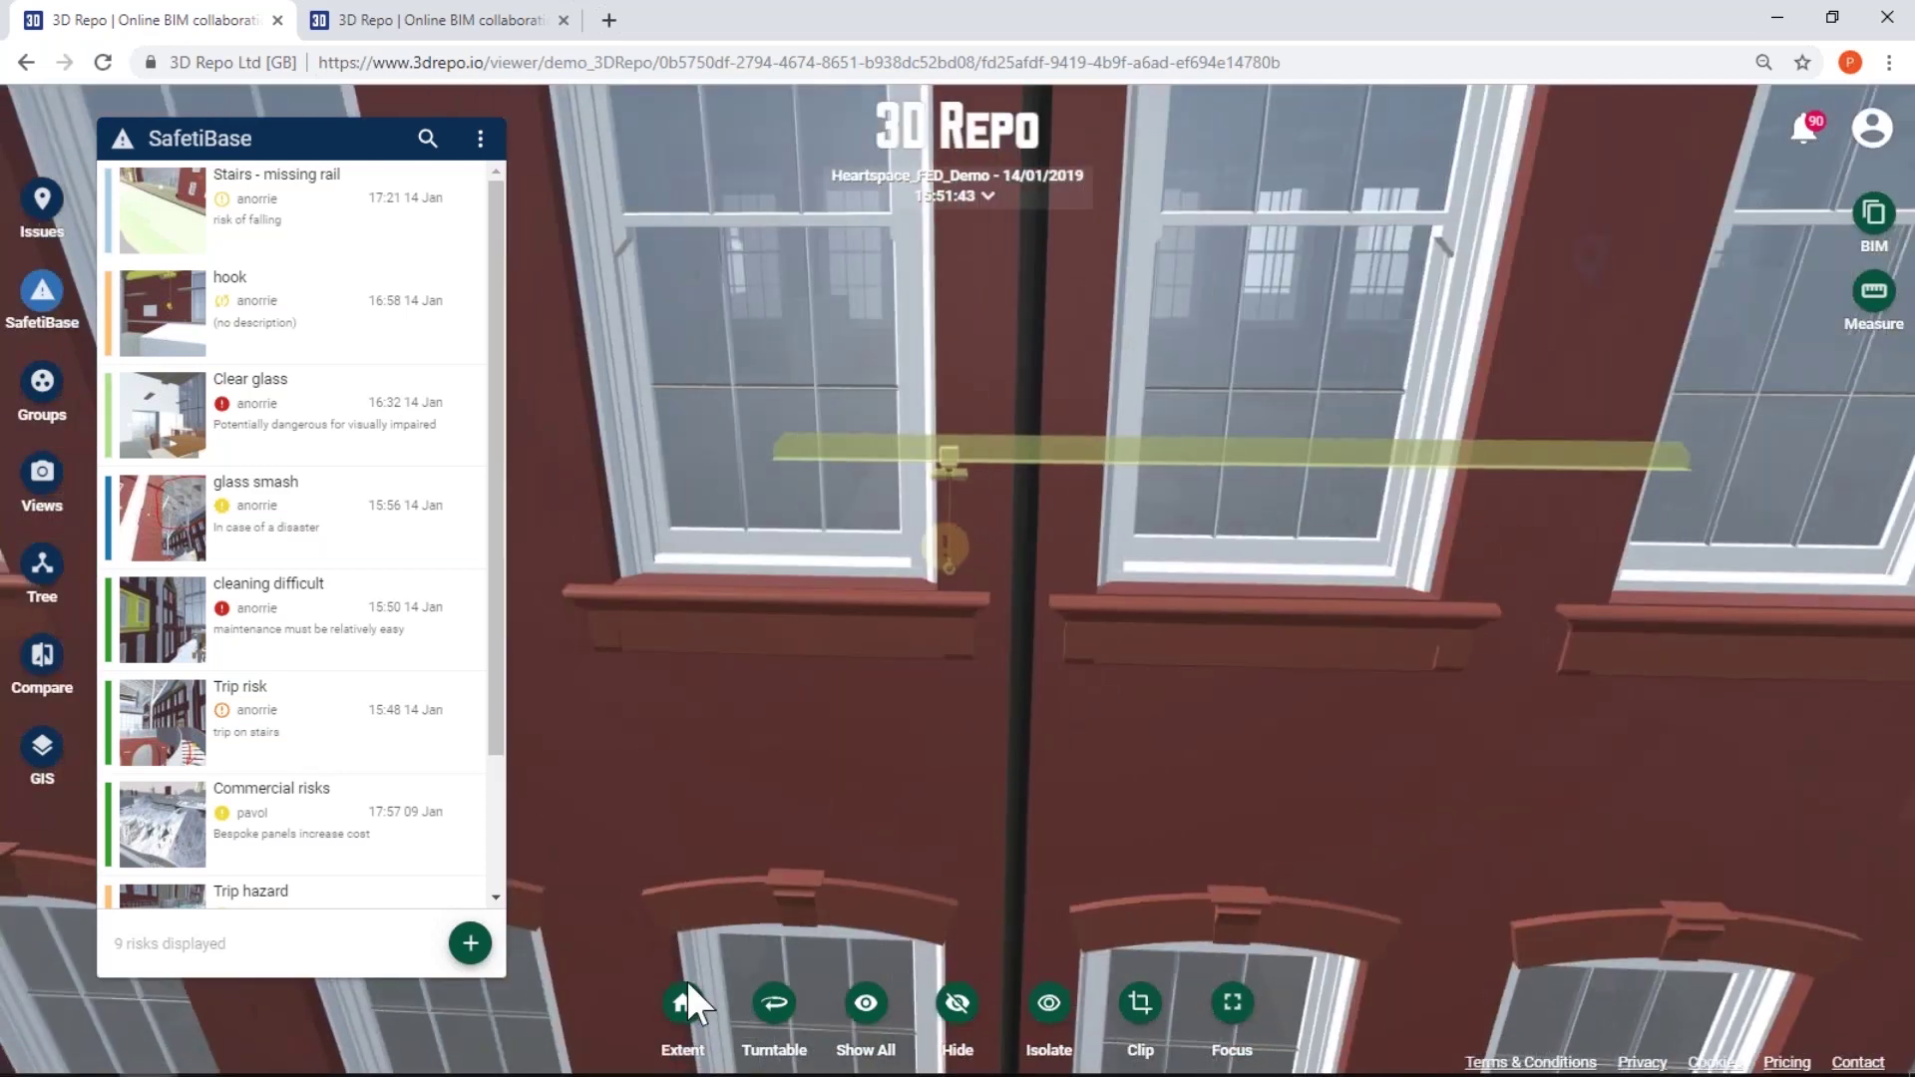
pyautogui.click(686, 988)
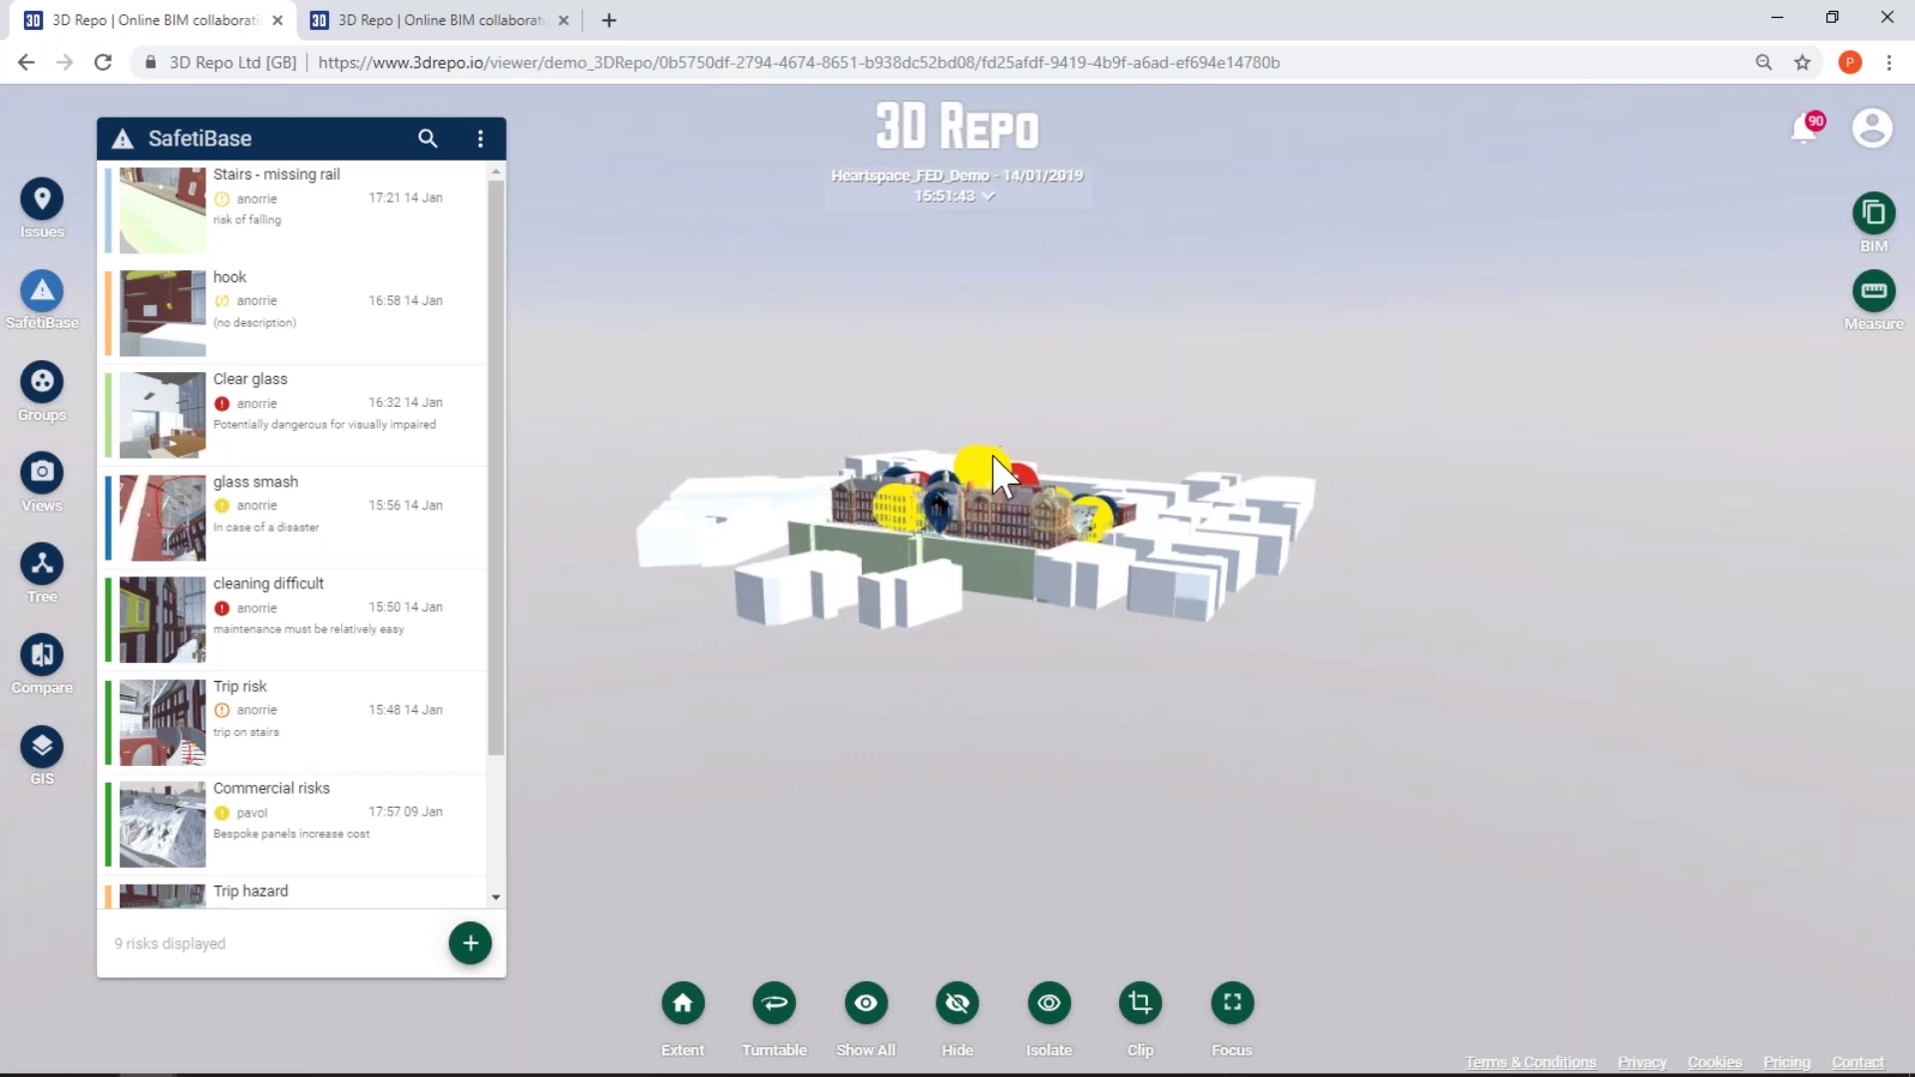
pyautogui.scroll(2, 987, 471)
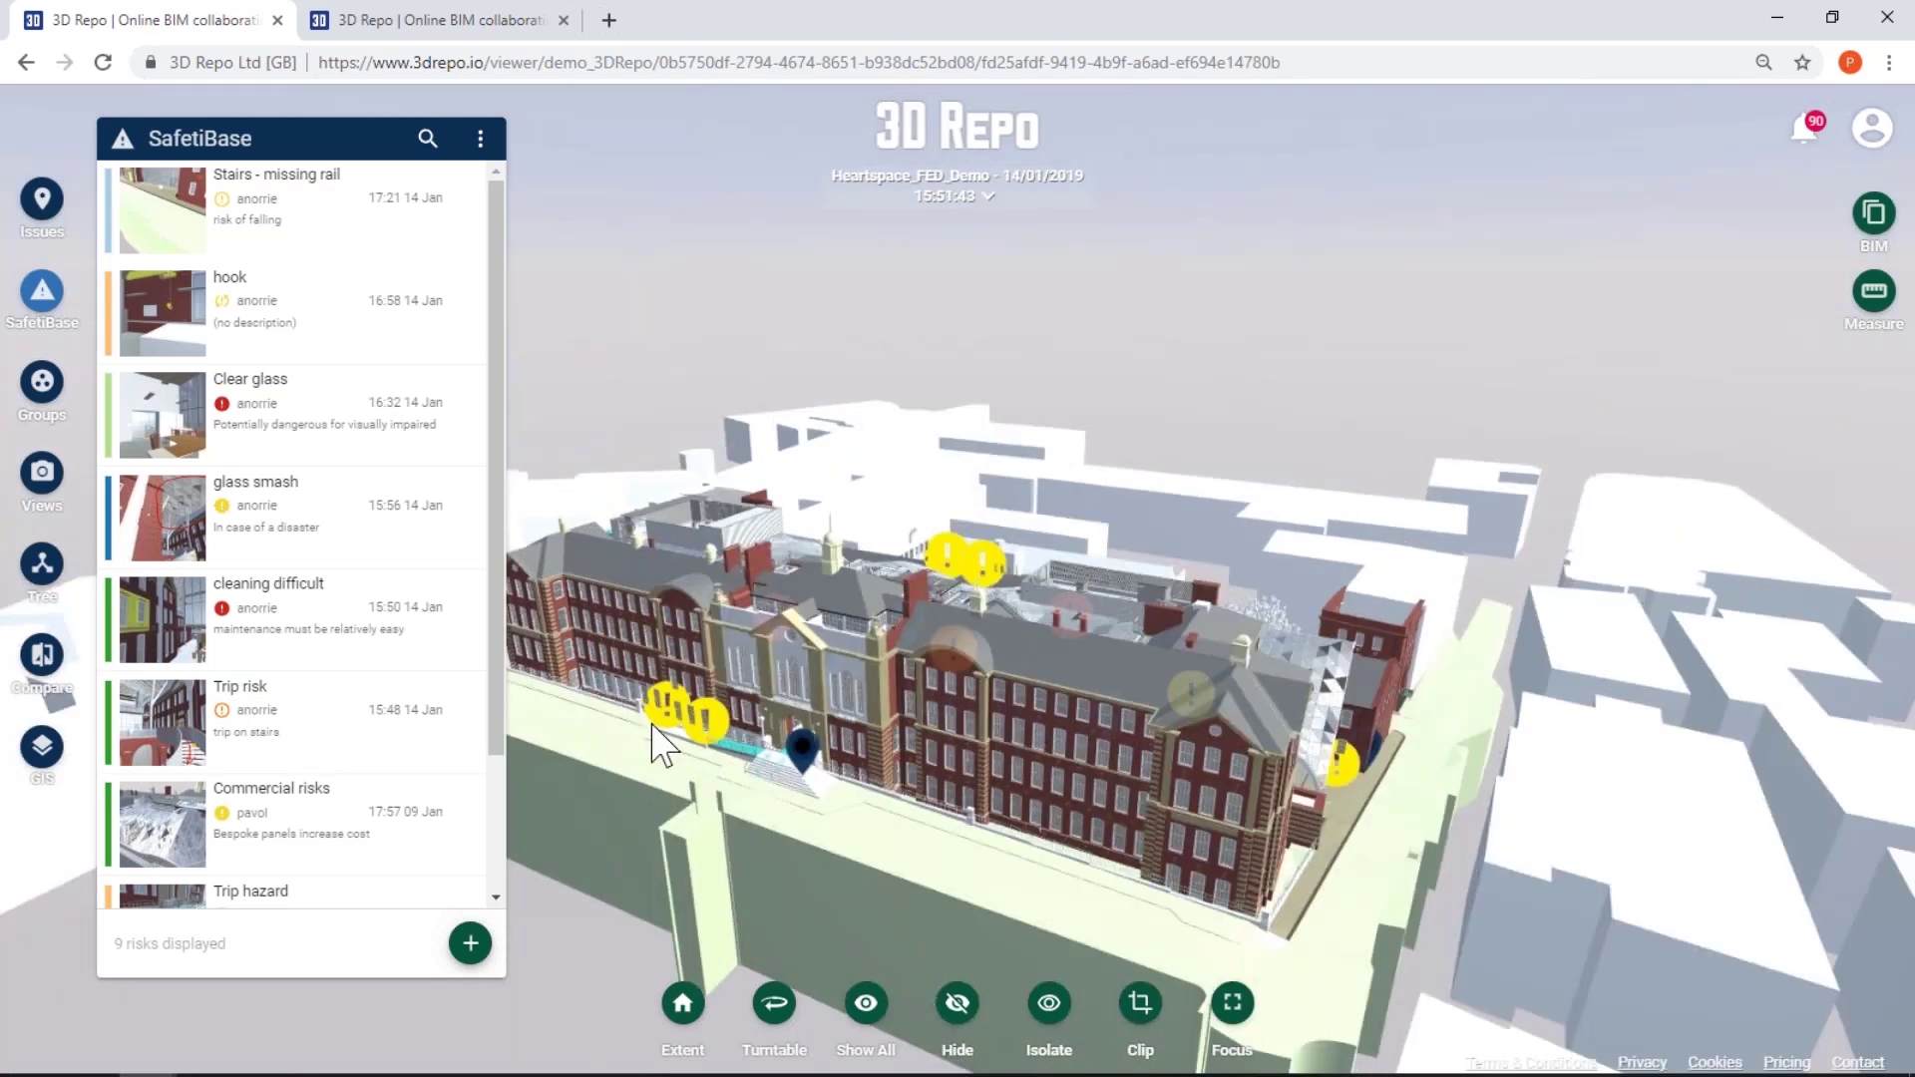
# Open the Slippery surface risk from its pin near the main entrance and review its mitigation details
pyautogui.click(660, 726)
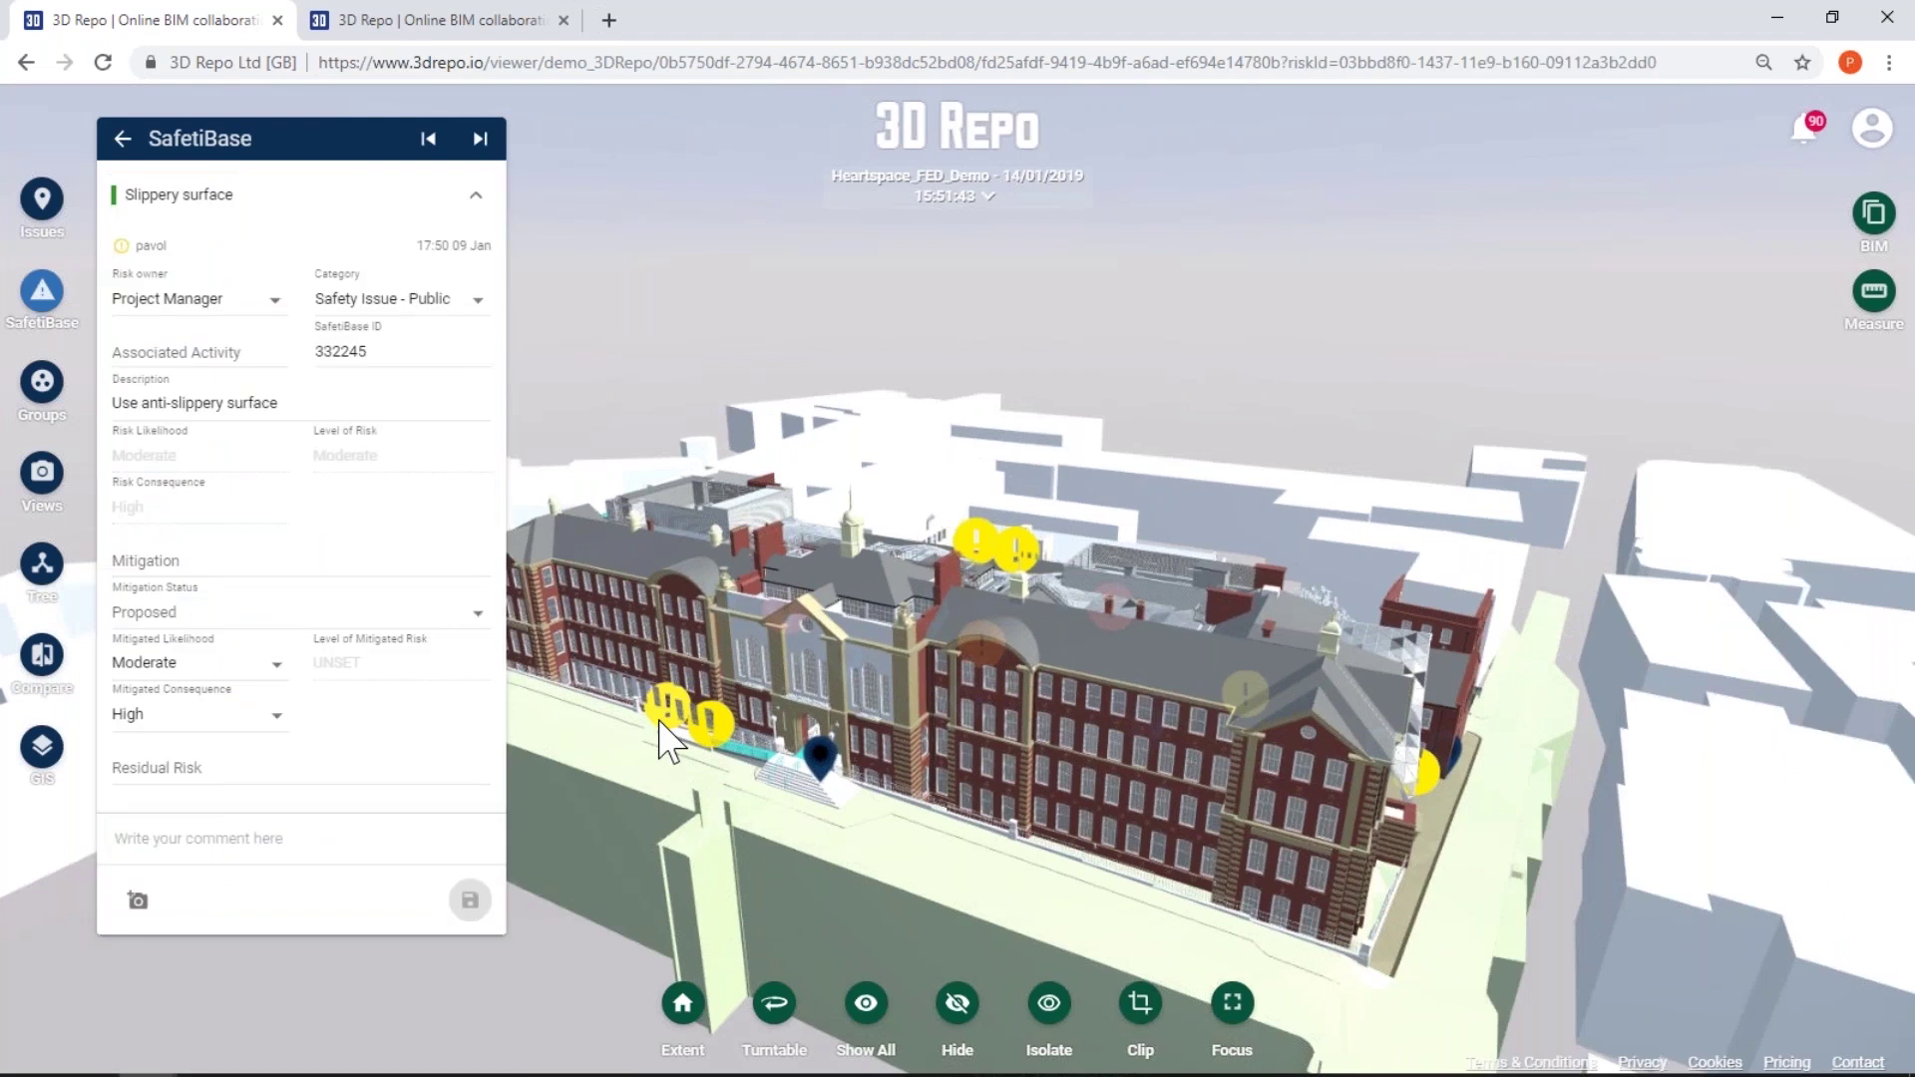
pyautogui.click(656, 676)
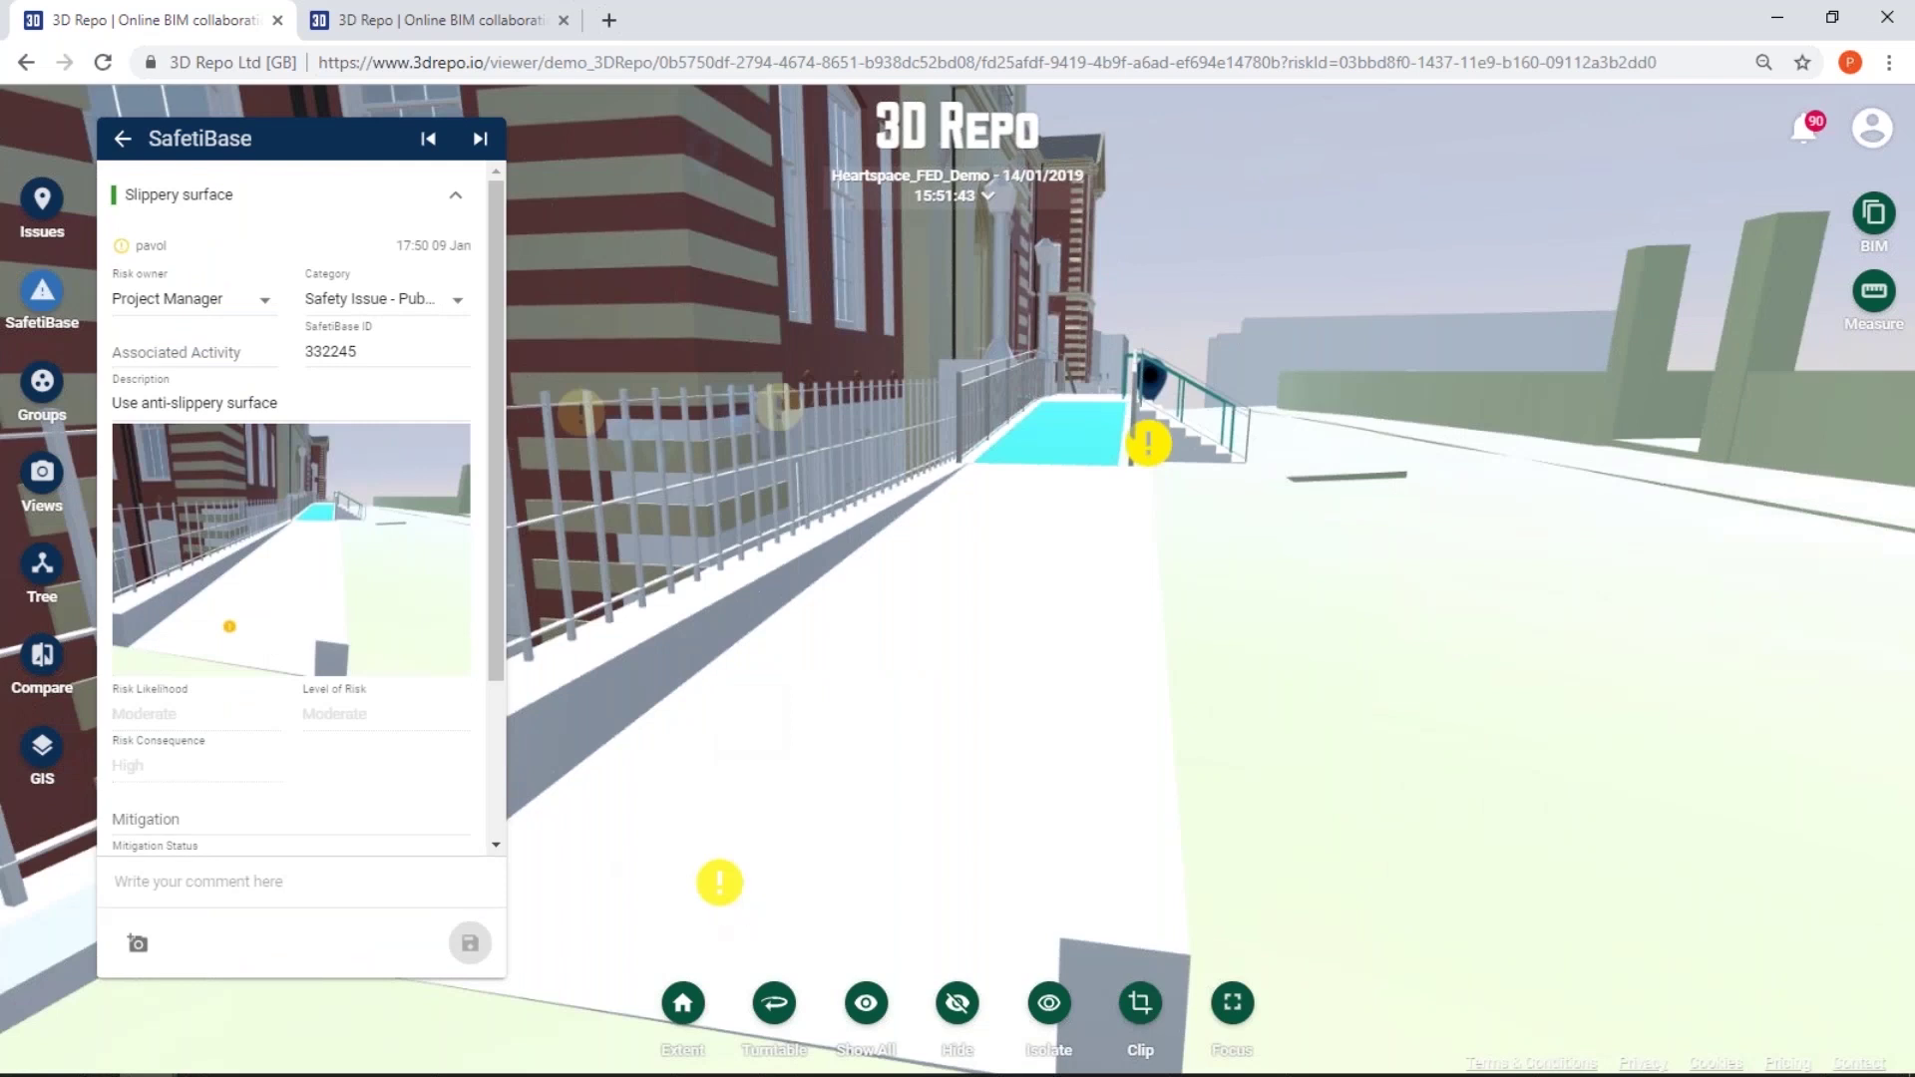
pyautogui.scroll(-2, 498, 409)
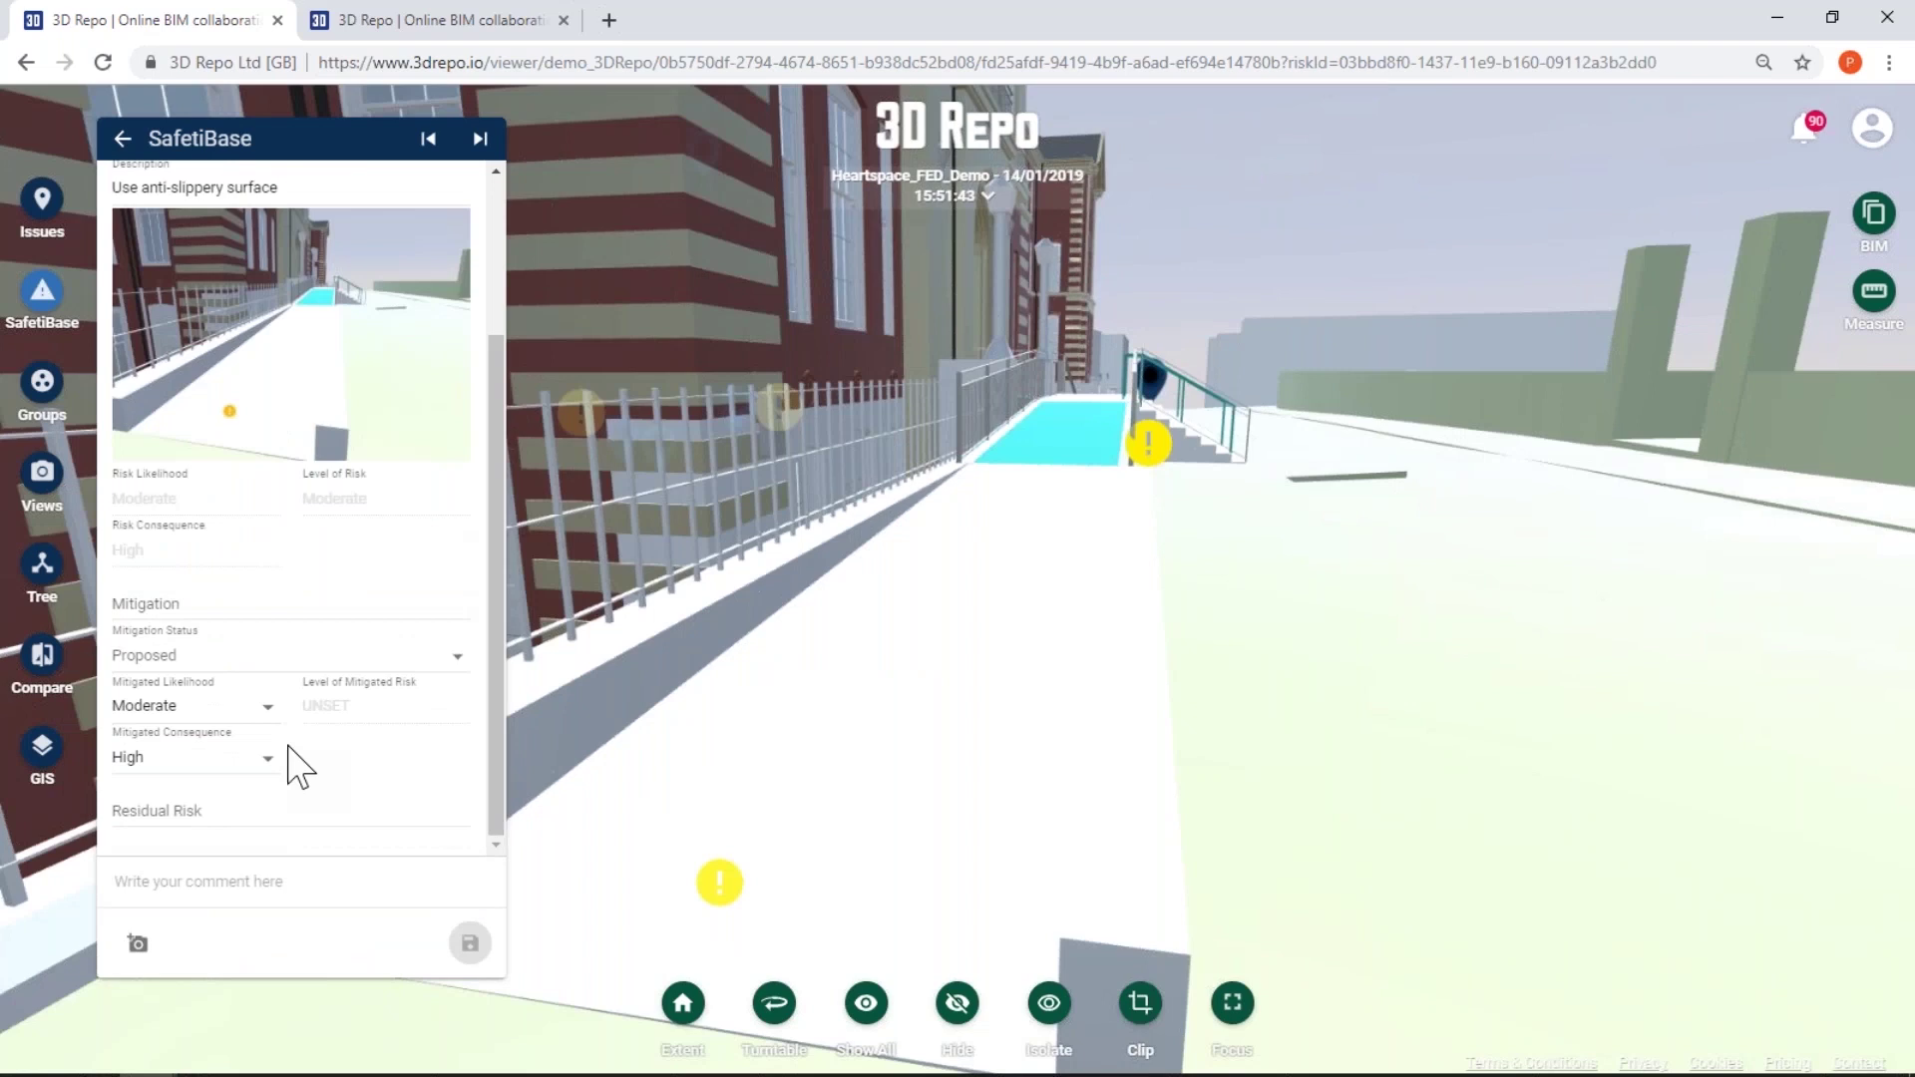
# Set the Slippery surface risk's mitigated likelihood to Very High and return to the risks list
pyautogui.click(264, 707)
pyautogui.click(199, 811)
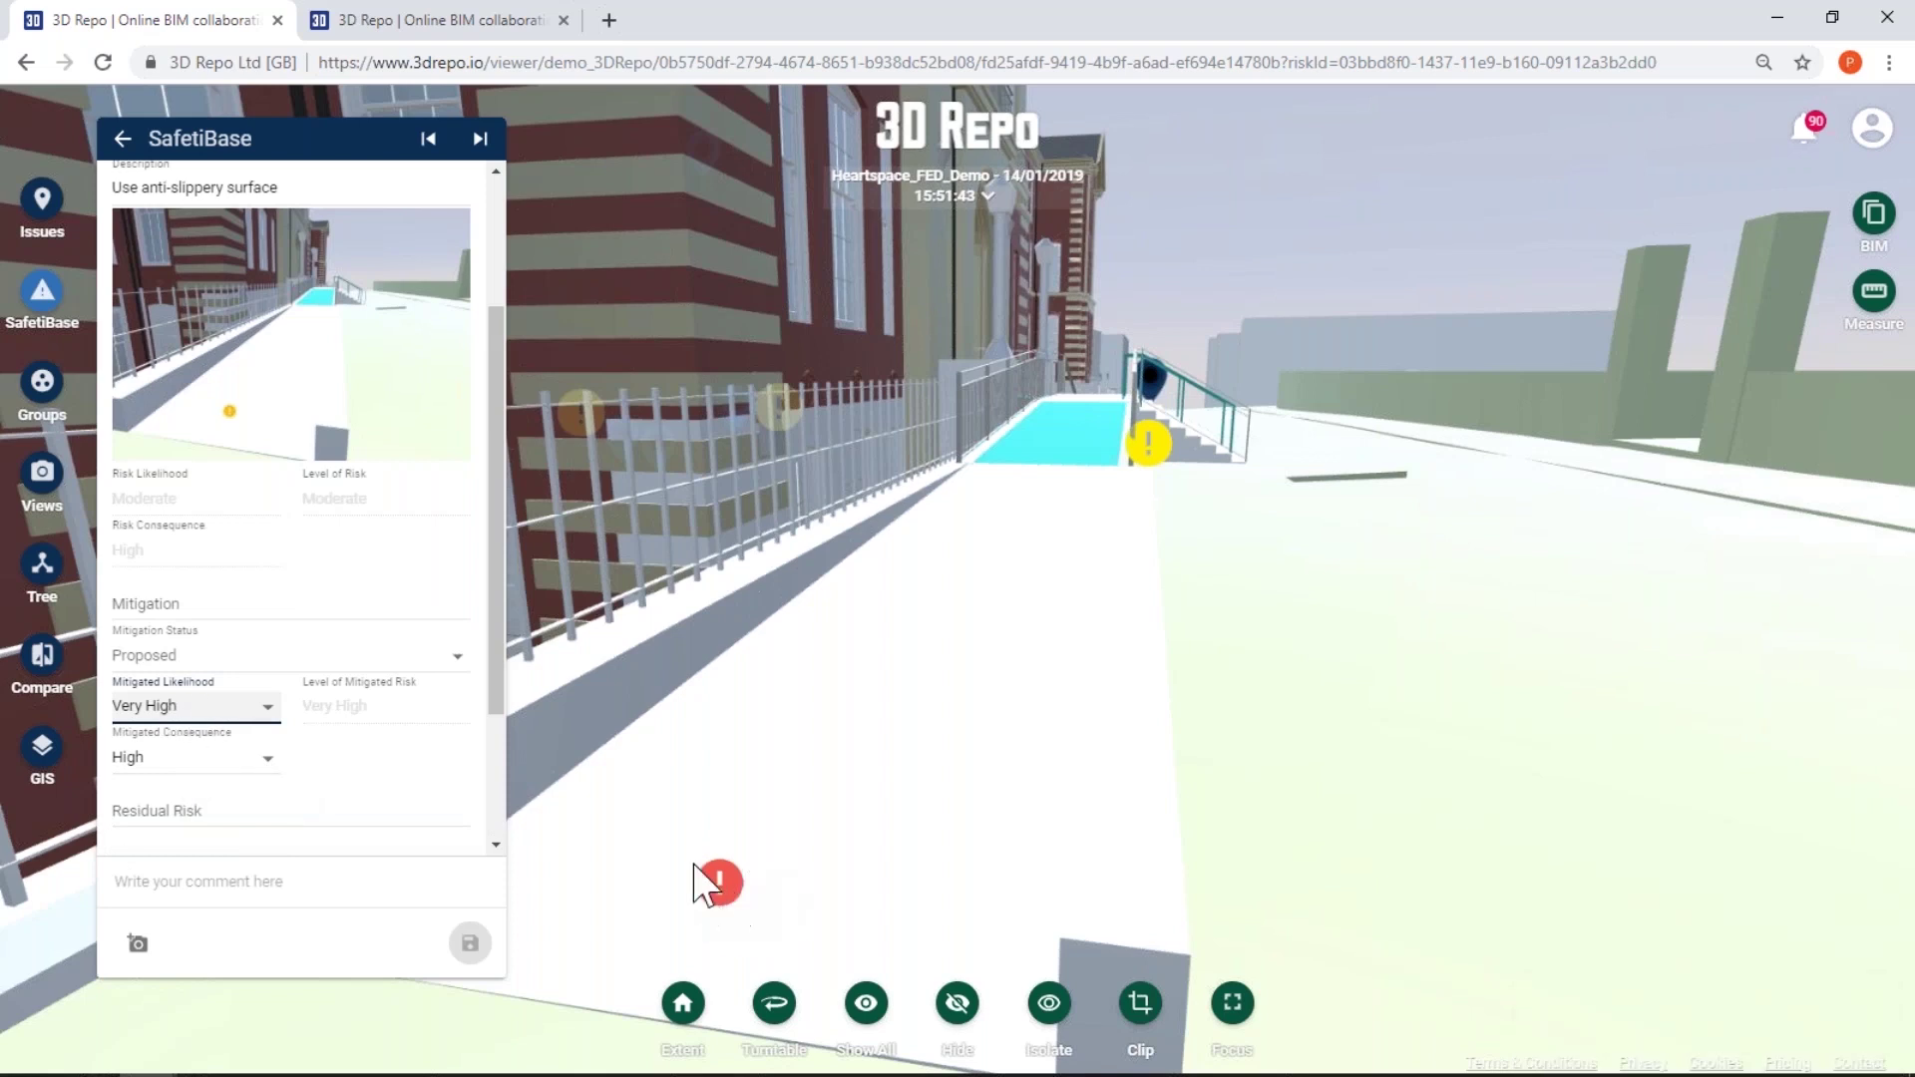
pyautogui.click(123, 138)
# Examine the risk pins around the main entrance ramp, the front facade and the roof from outside the building
pyautogui.moveTo(1029, 567); pyautogui.dragTo(1114, 511)
pyautogui.scroll(-8, 1112, 496)
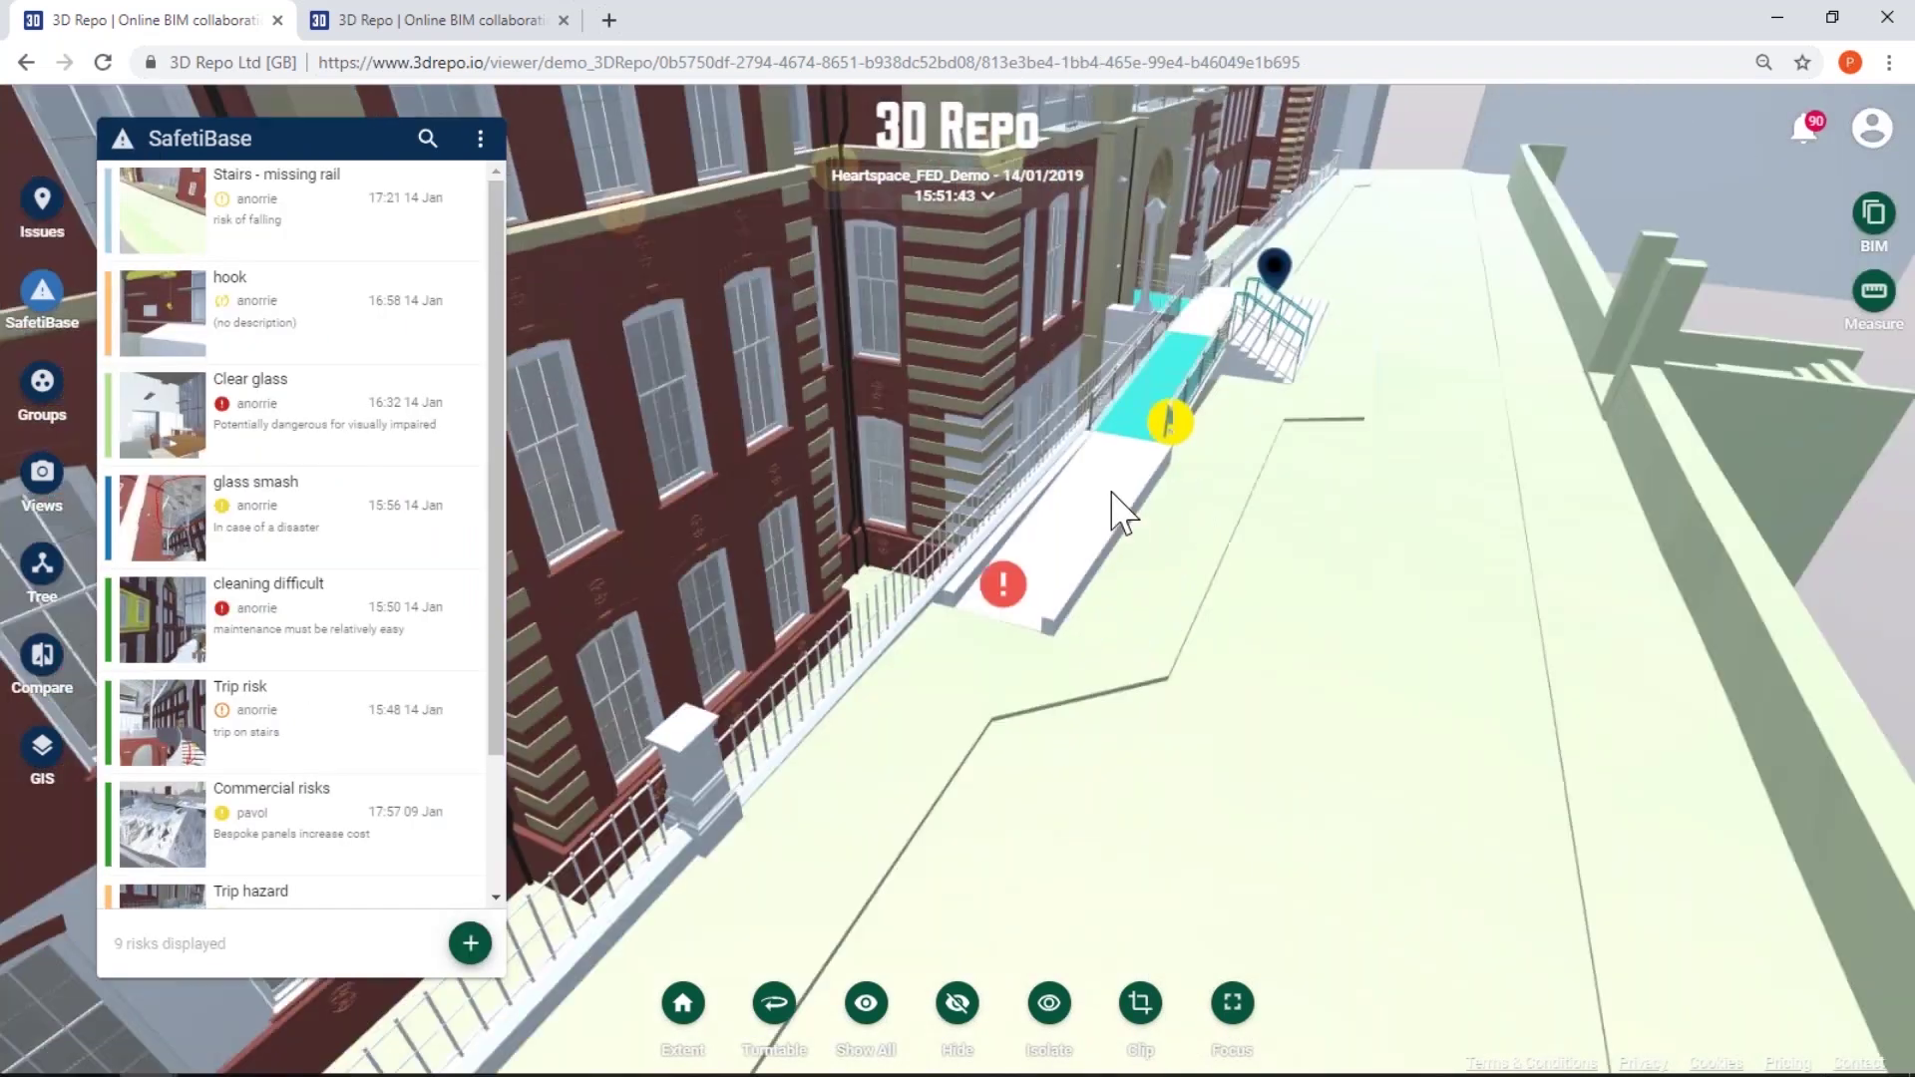
pyautogui.scroll(3, 1043, 497)
pyautogui.scroll(-6, 1025, 500)
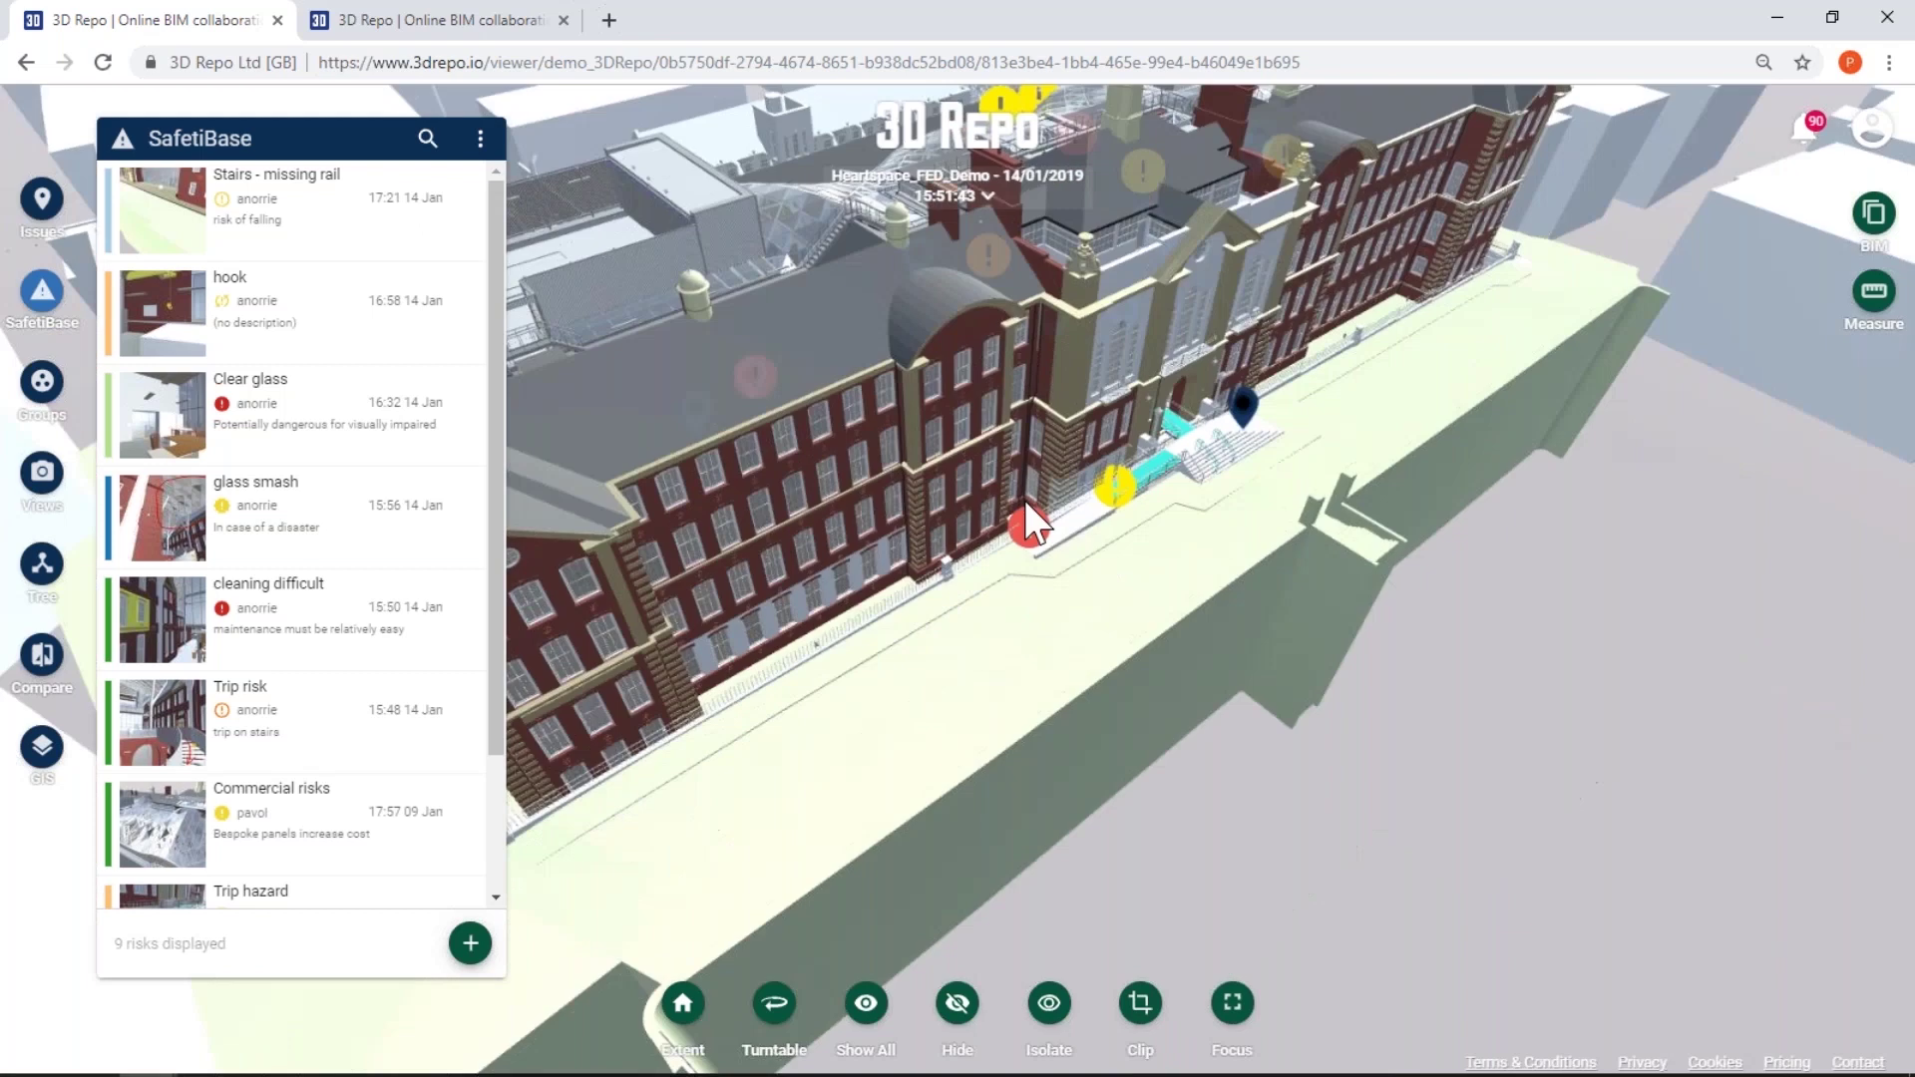
pyautogui.scroll(3, 1135, 309)
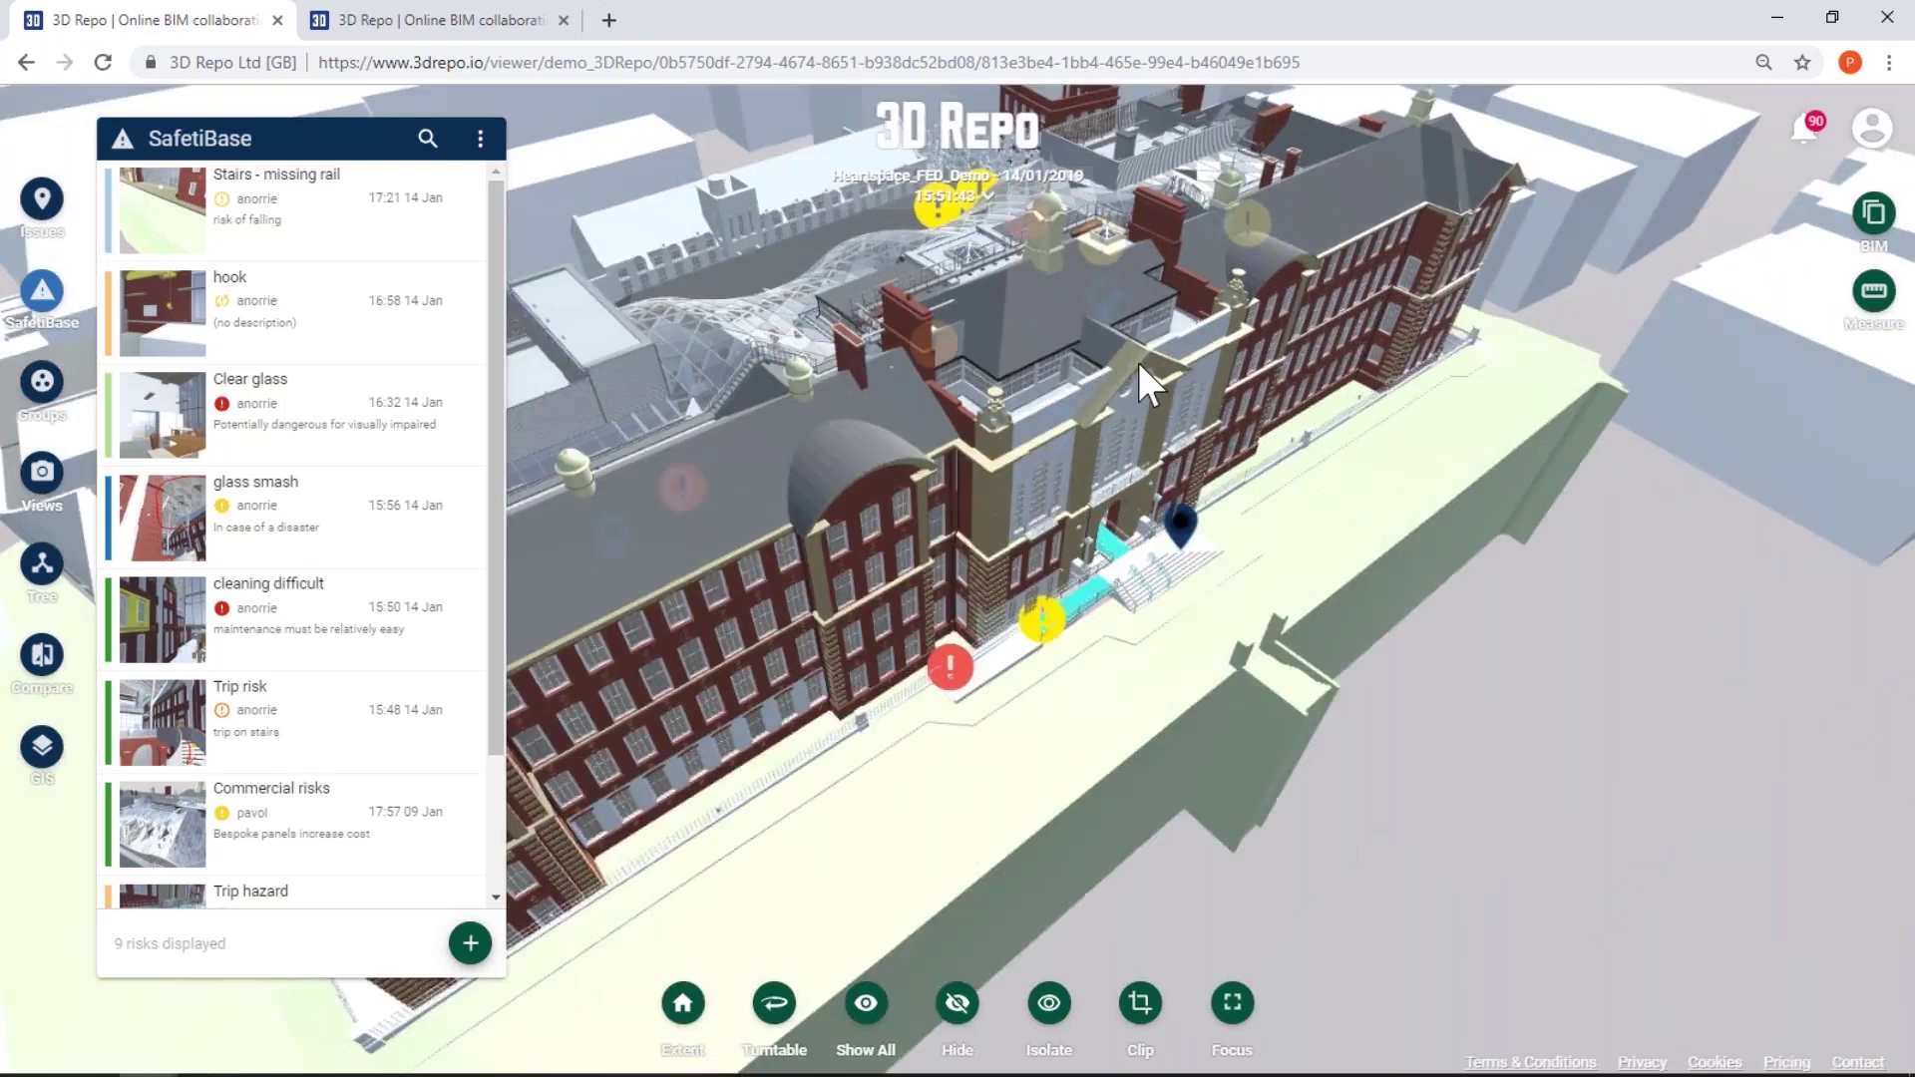
pyautogui.moveTo(1137, 361); pyautogui.dragTo(585, 452)
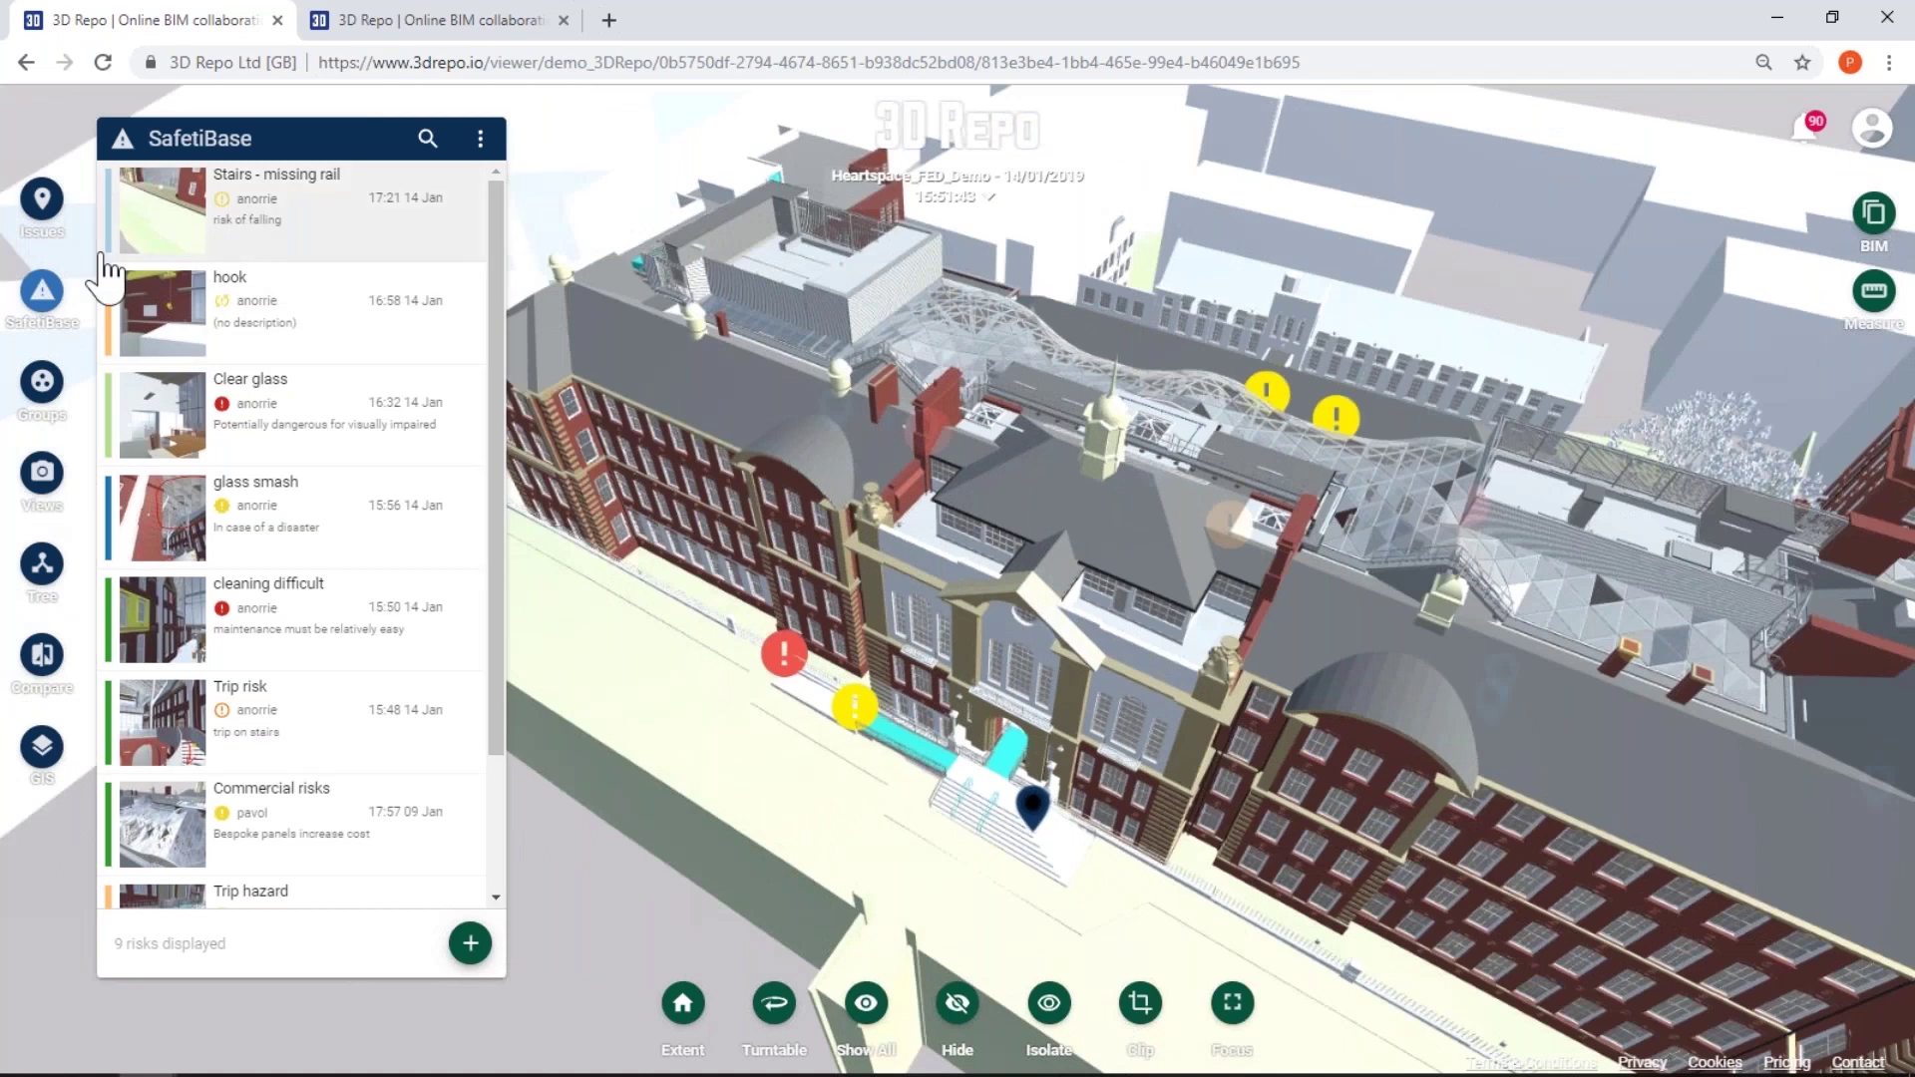
# Replace the risks list with the saved views and show View all, Front view, Main entrance, Roof, Yard and Section in turn
pyautogui.click(42, 292)
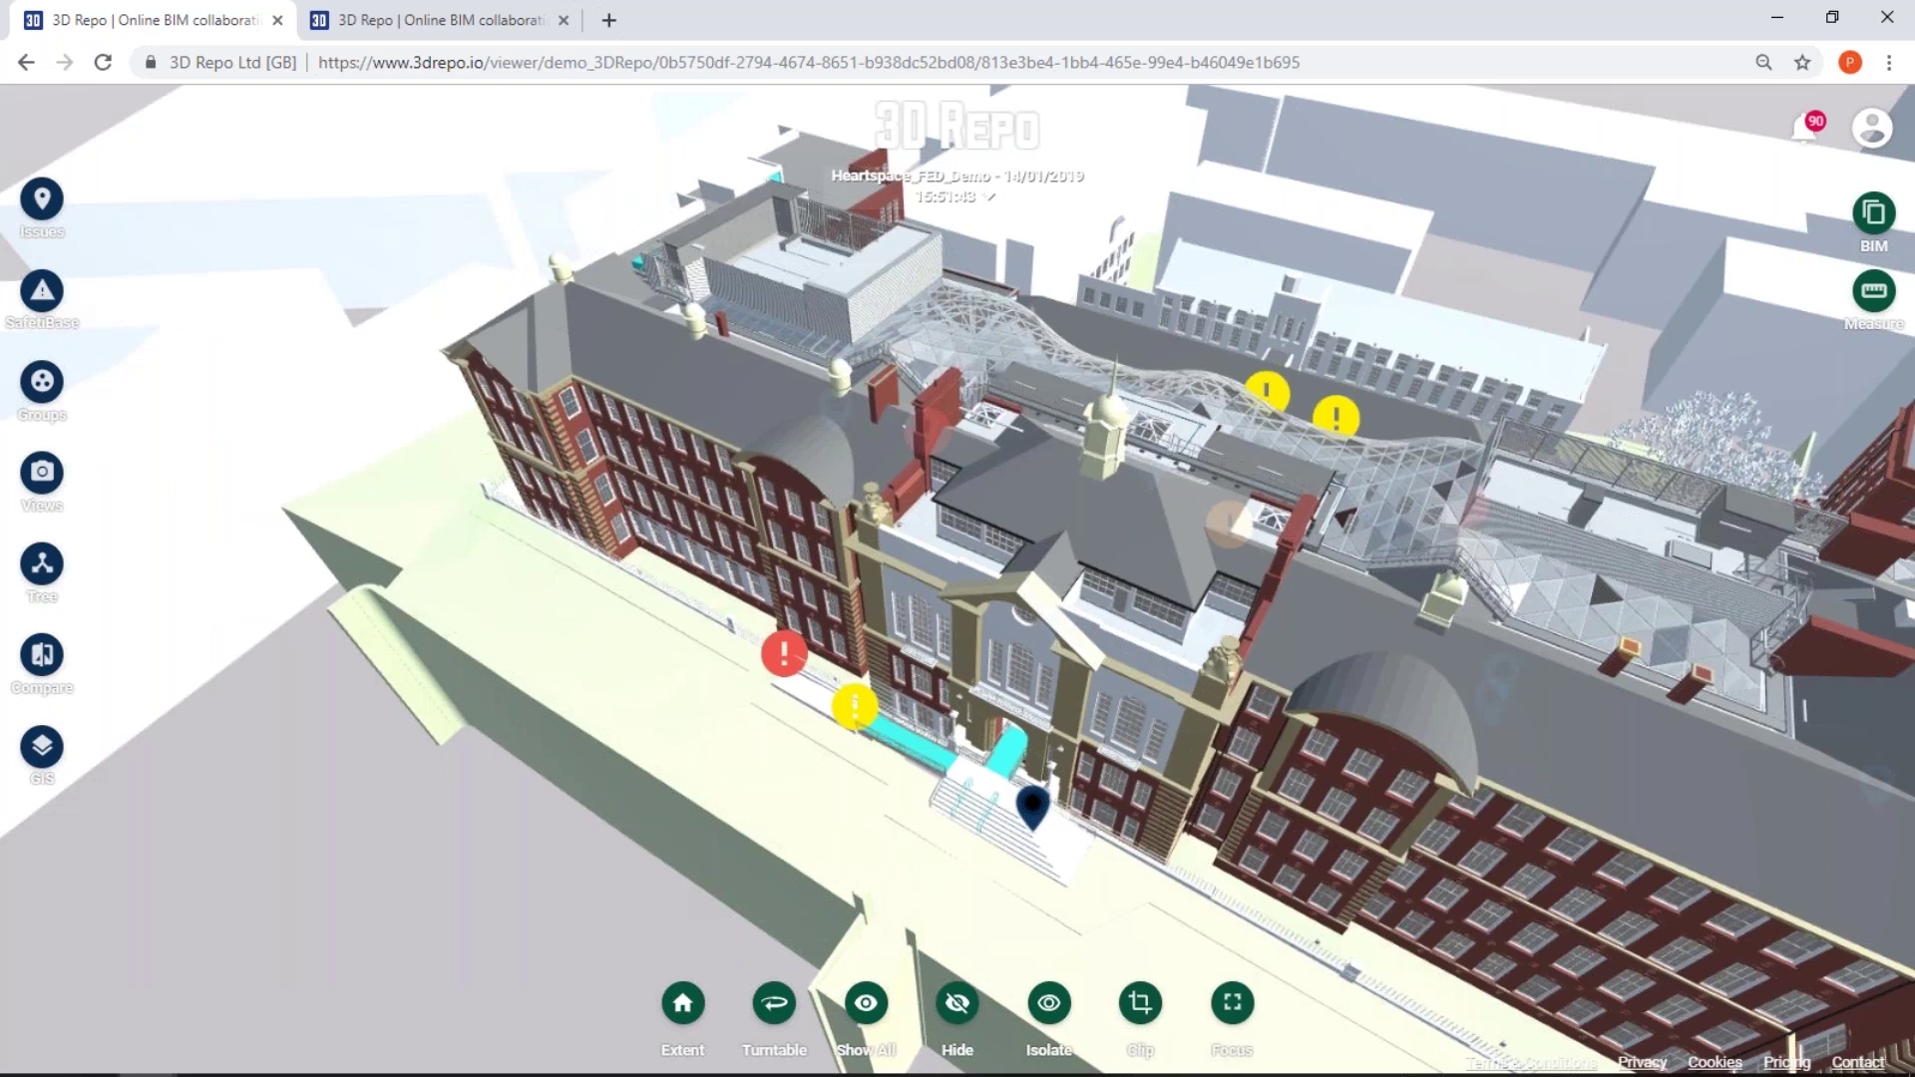
pyautogui.click(41, 472)
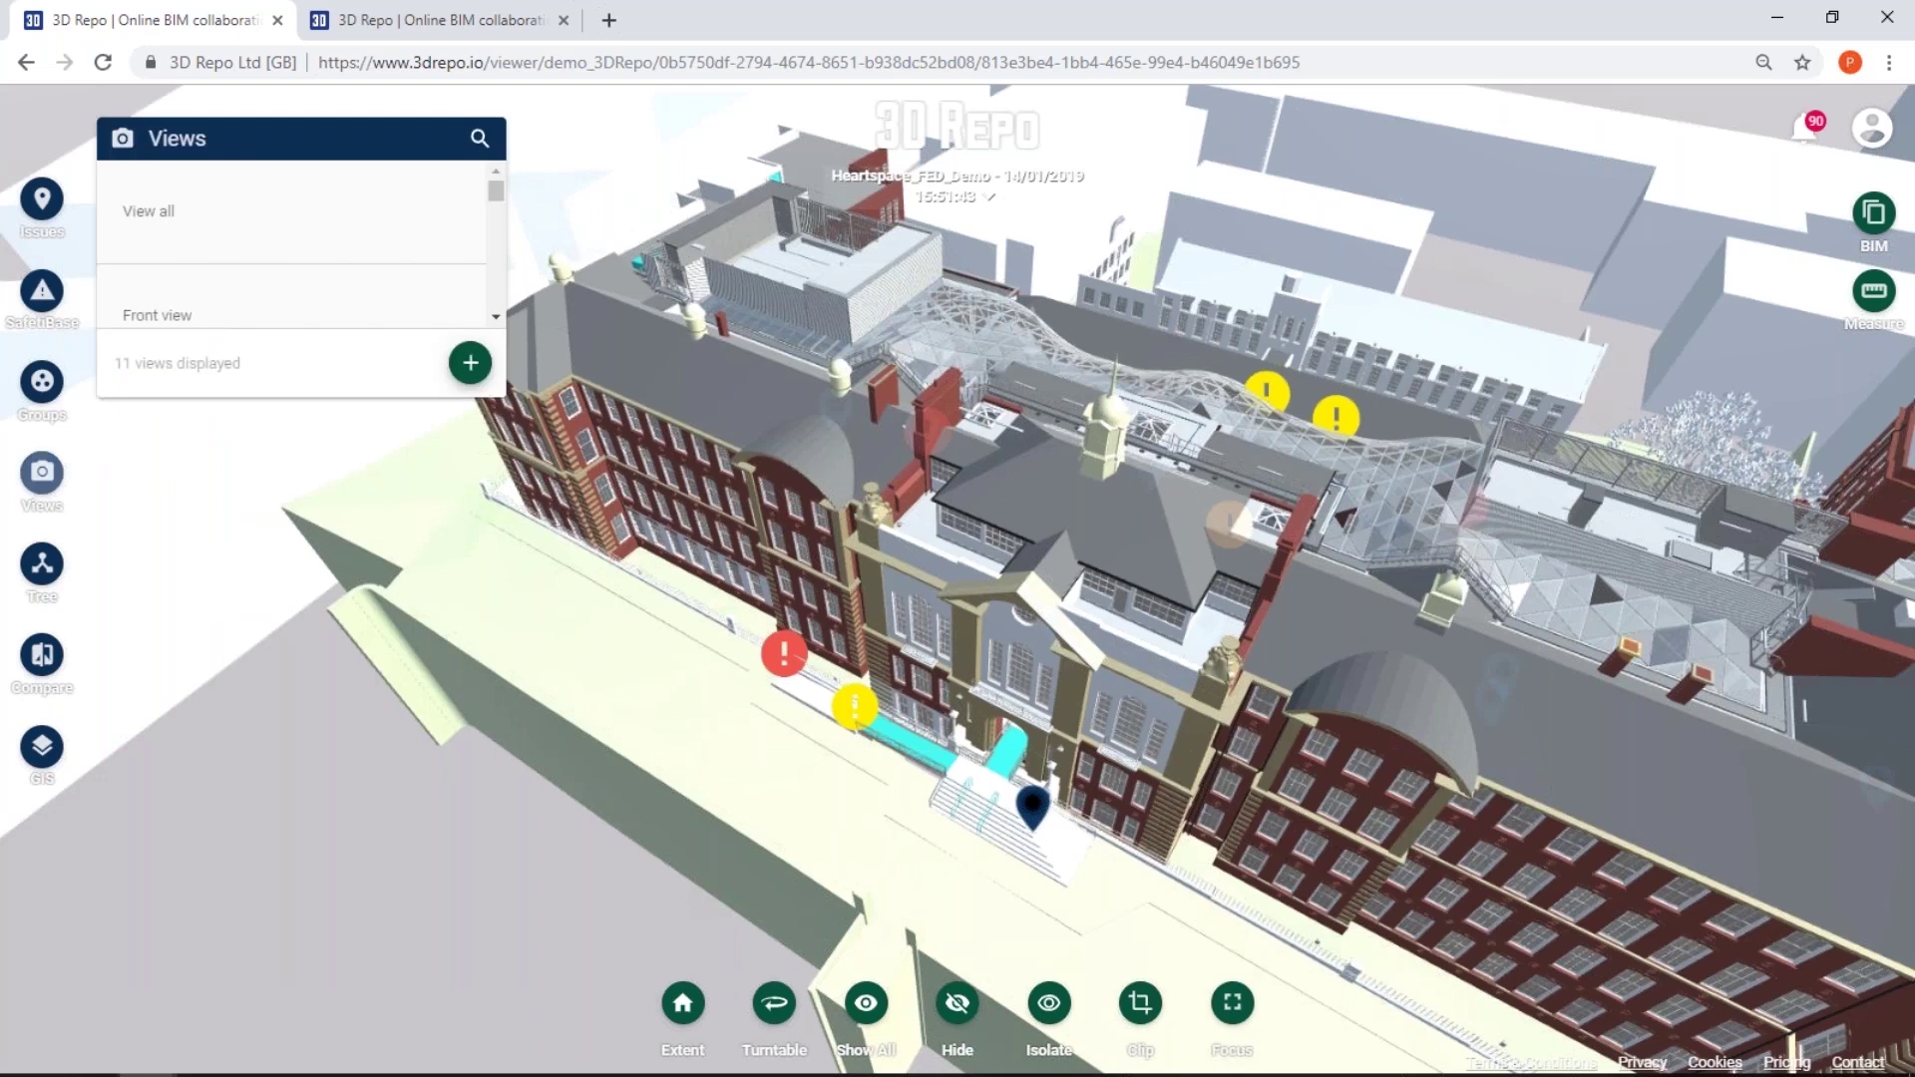
pyautogui.click(189, 214)
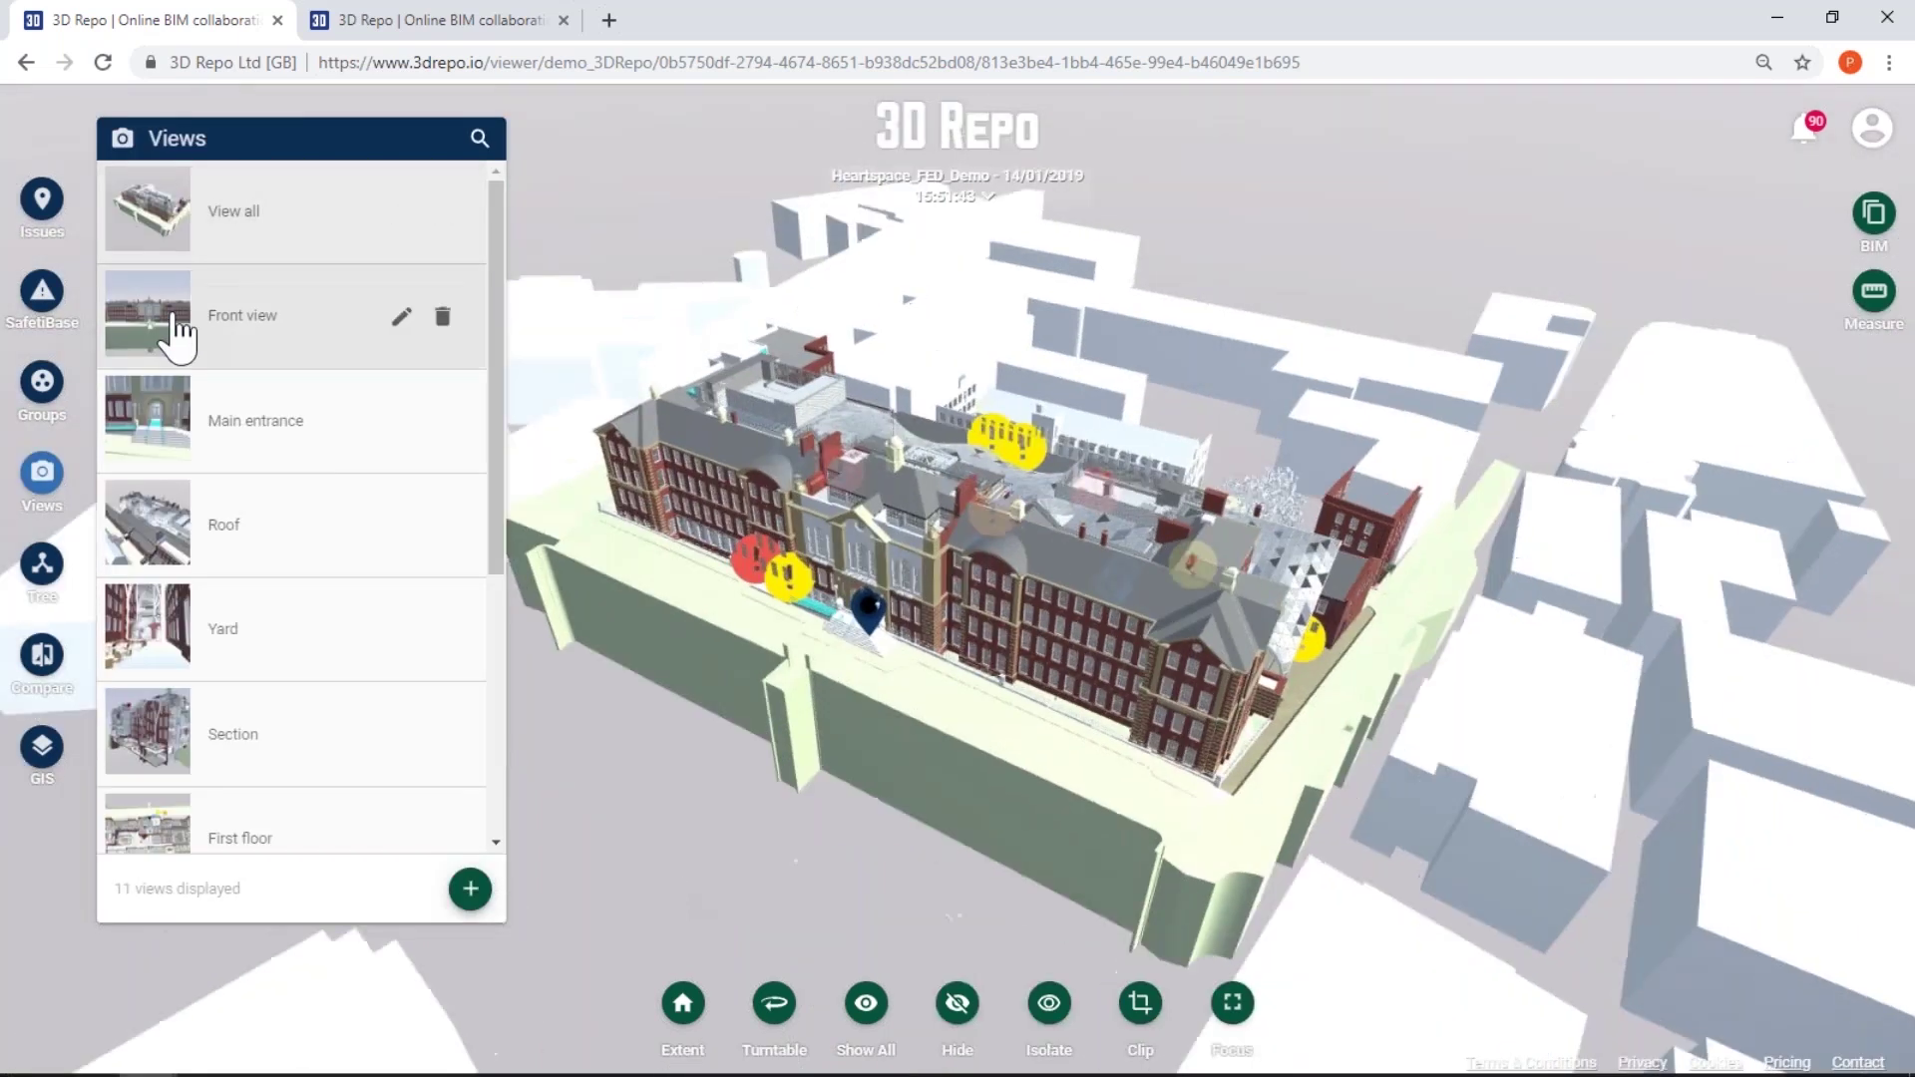
pyautogui.click(178, 329)
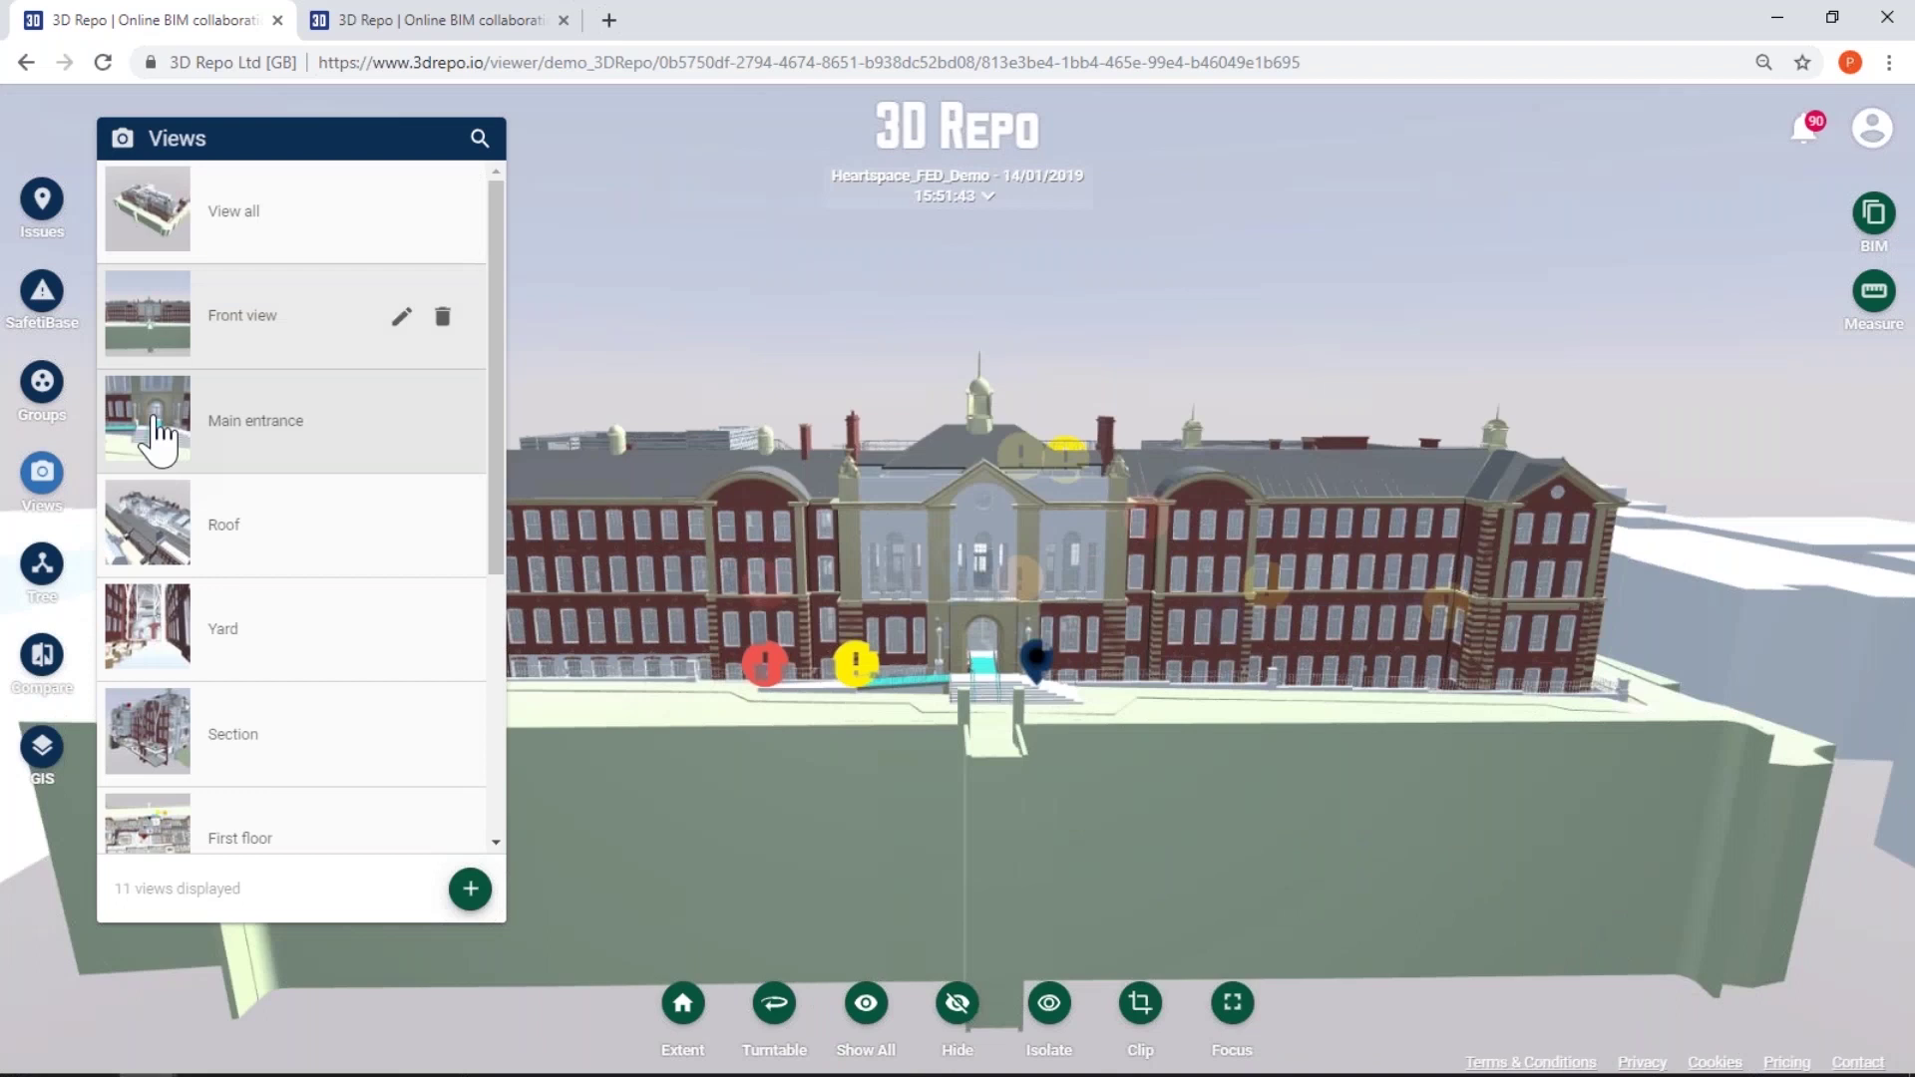
pyautogui.click(158, 439)
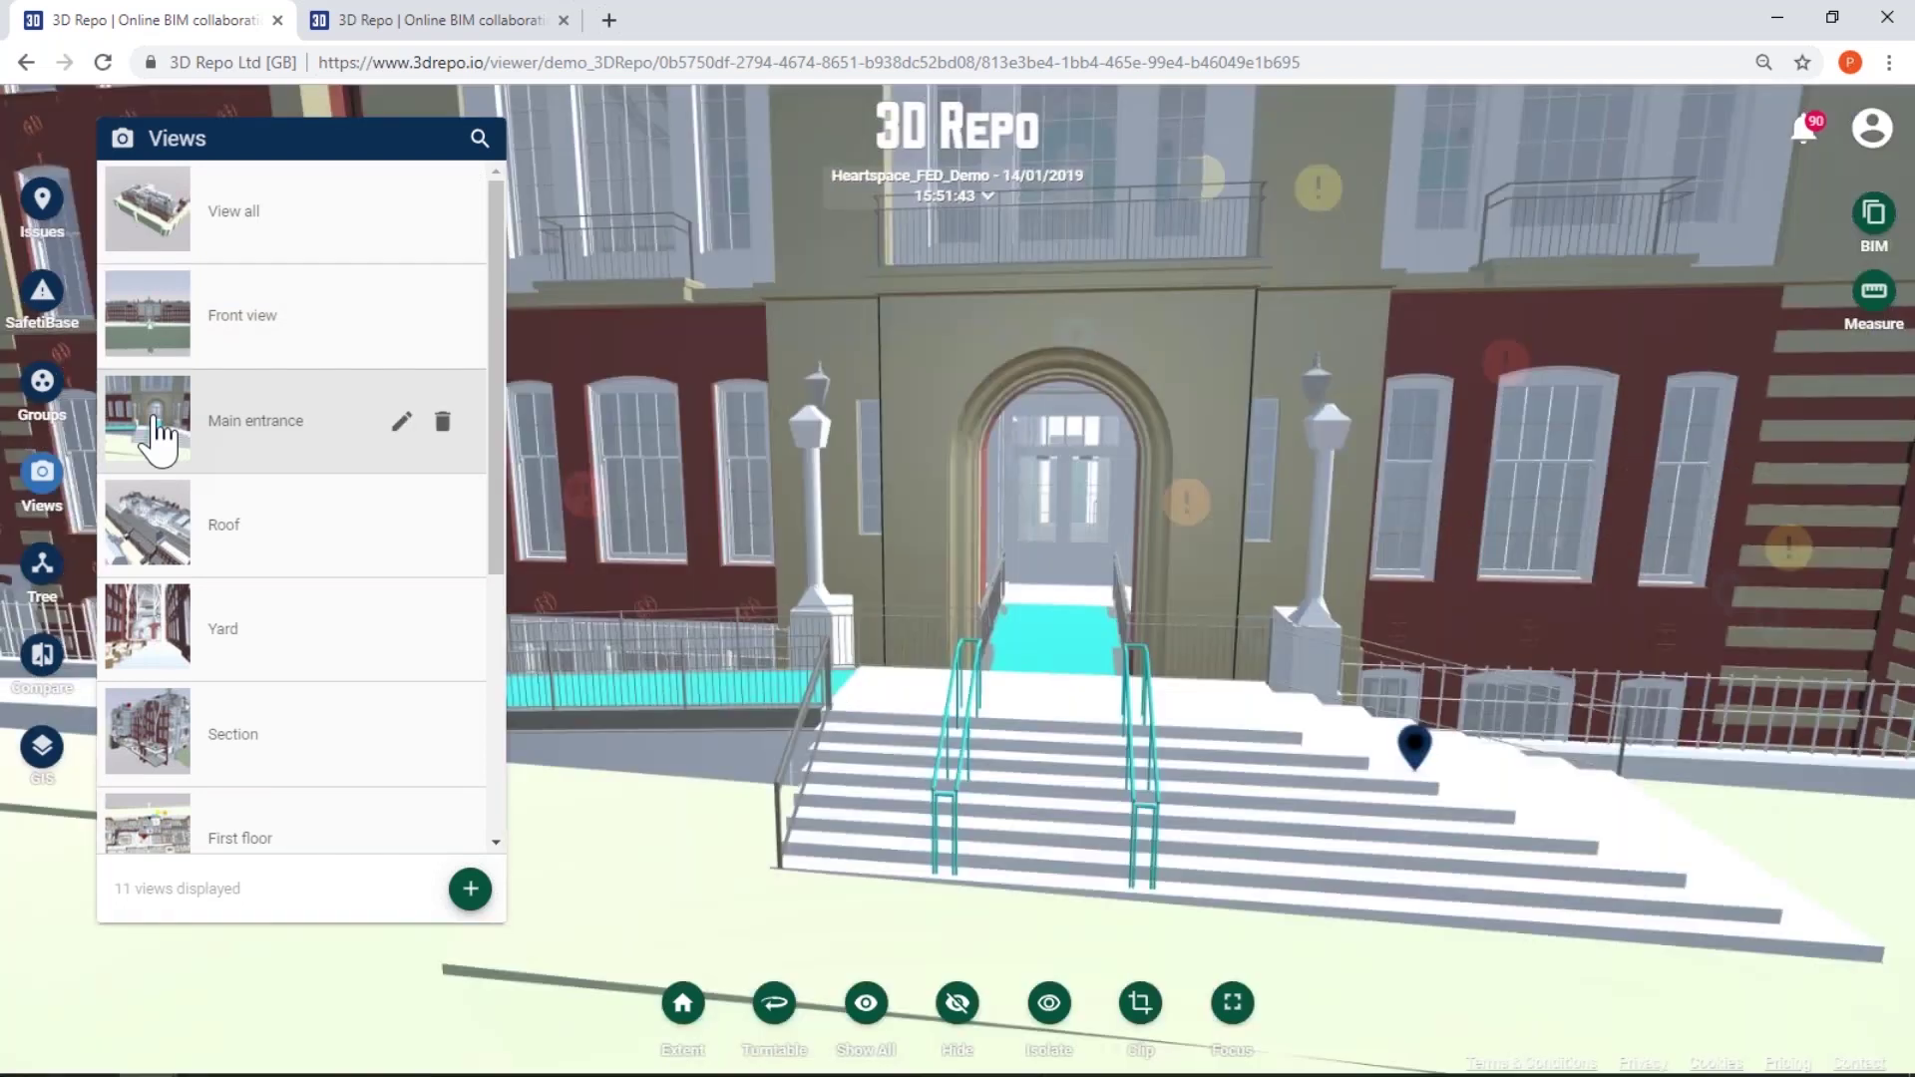
pyautogui.click(159, 538)
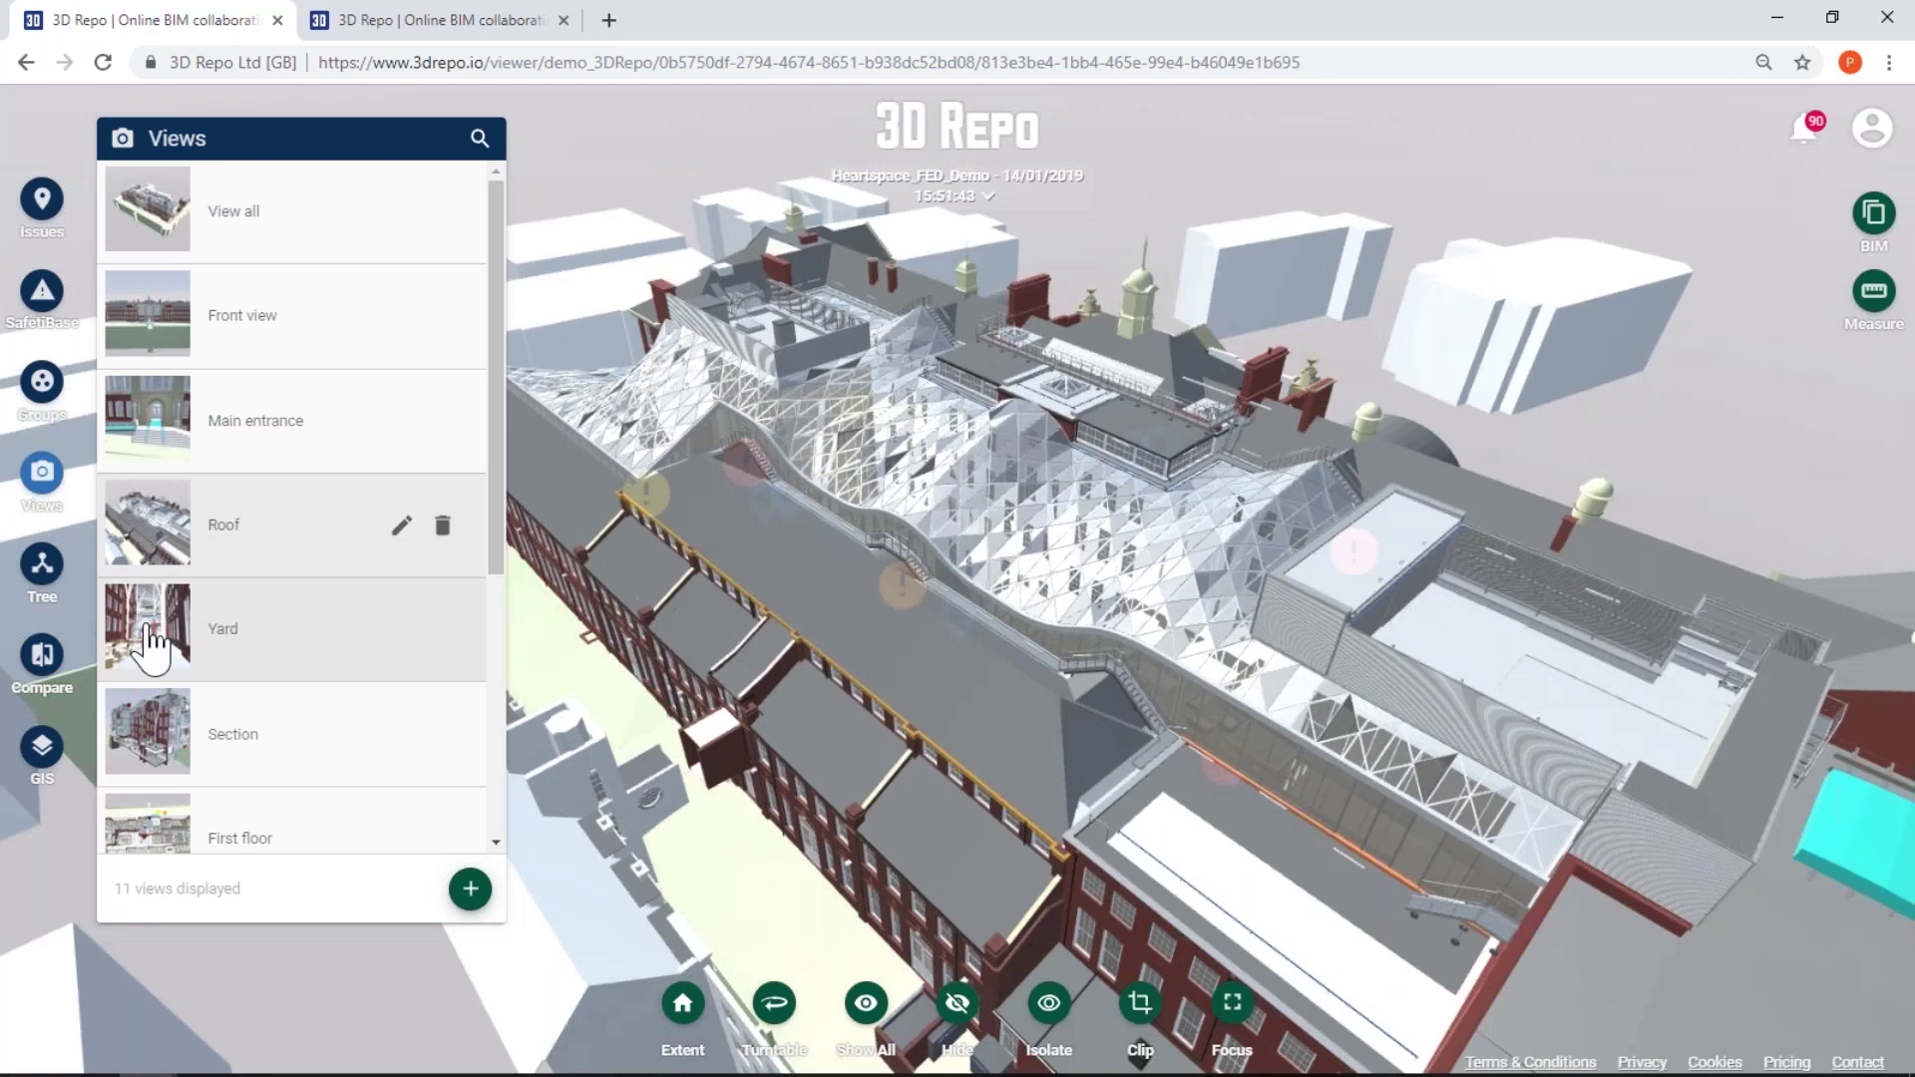
pyautogui.click(152, 646)
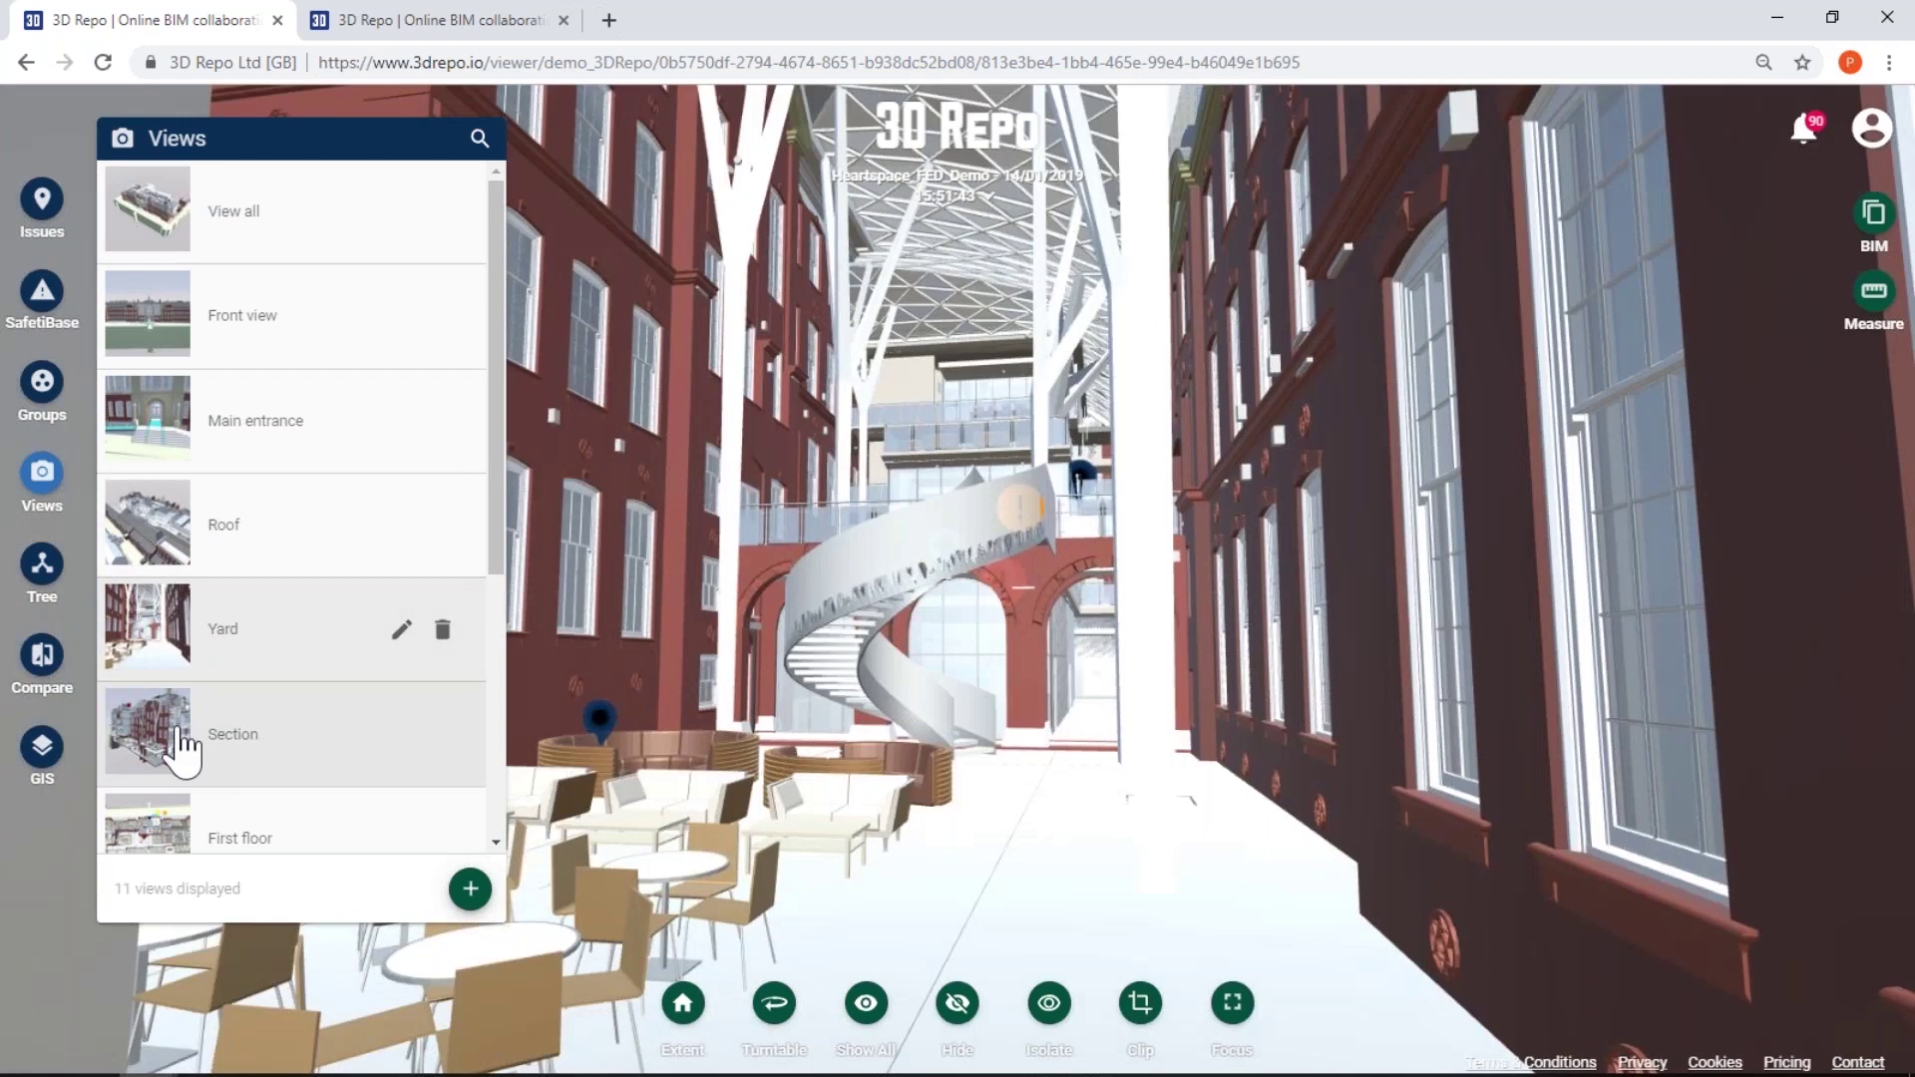
pyautogui.click(181, 750)
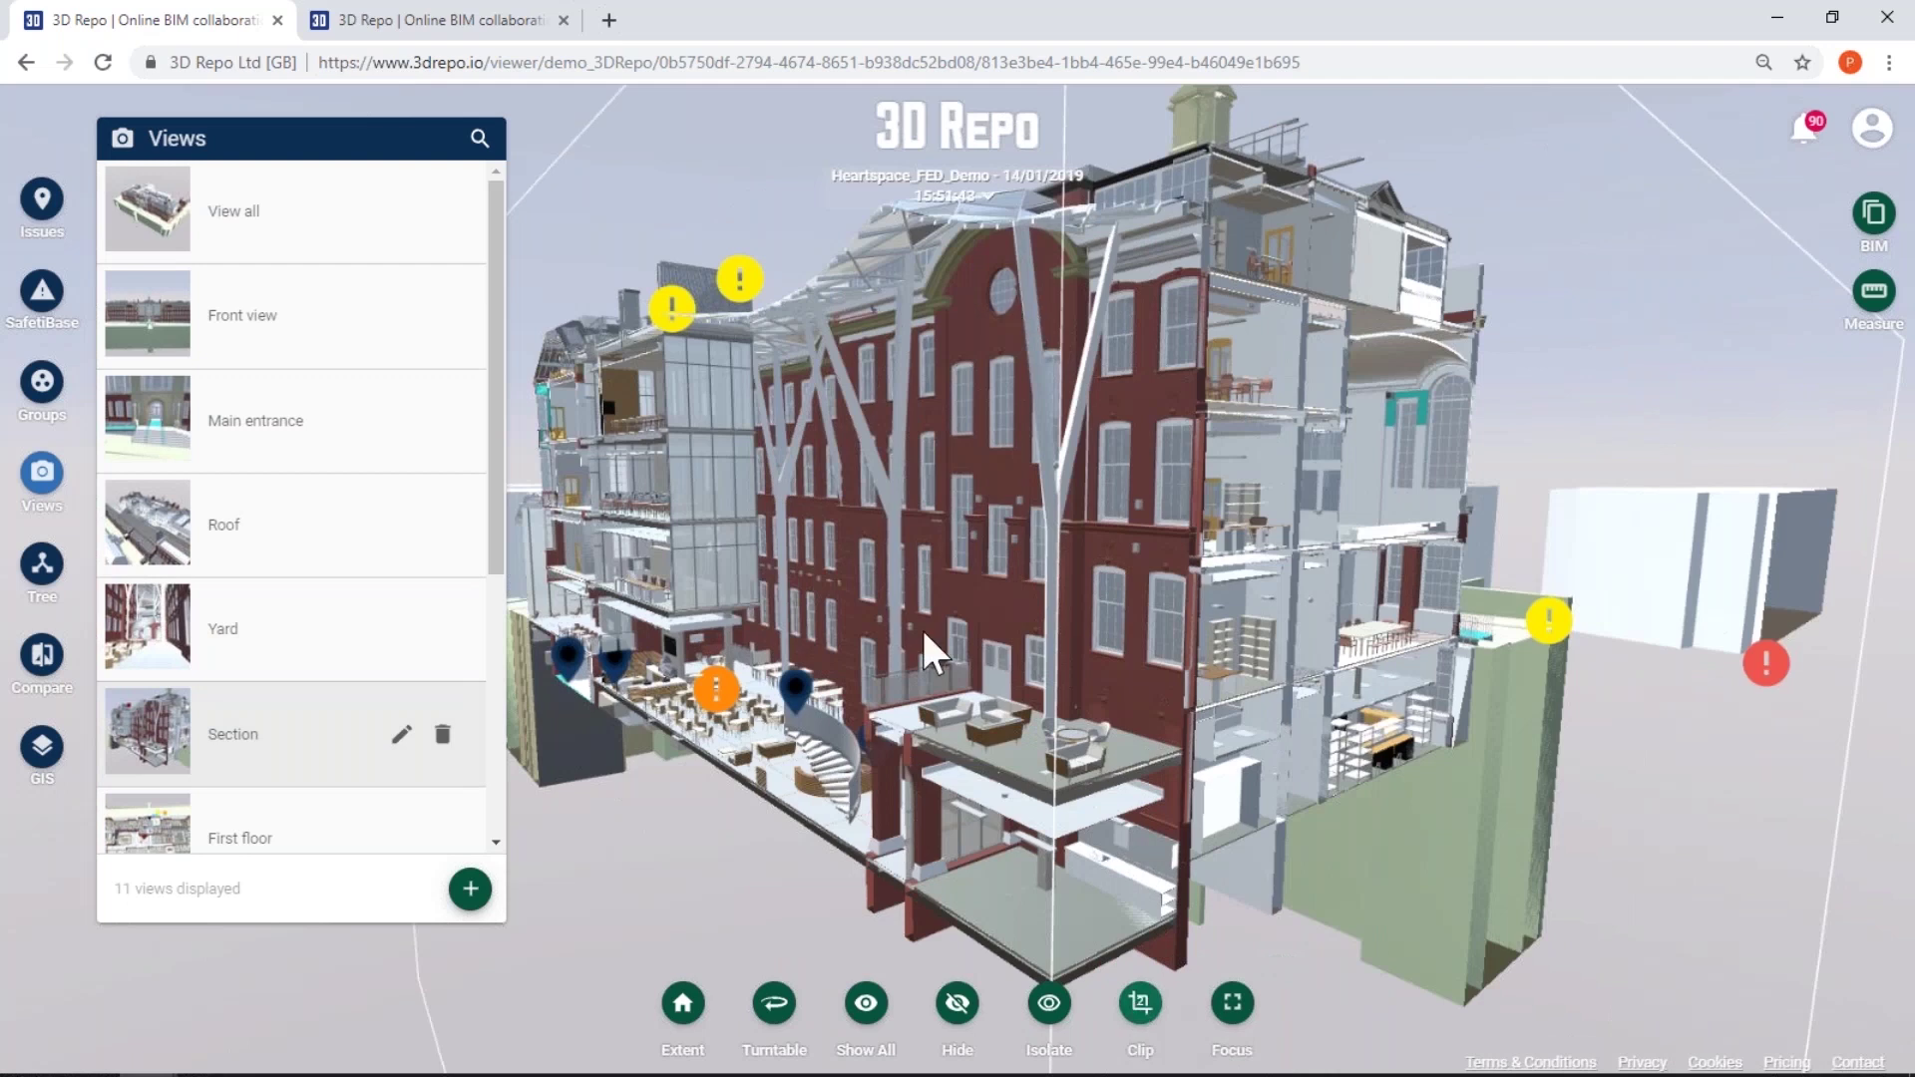
# Move the Section view's clipping plane further into the building to inspect the staircase interior, and finish clip editing
pyautogui.click(1147, 1007)
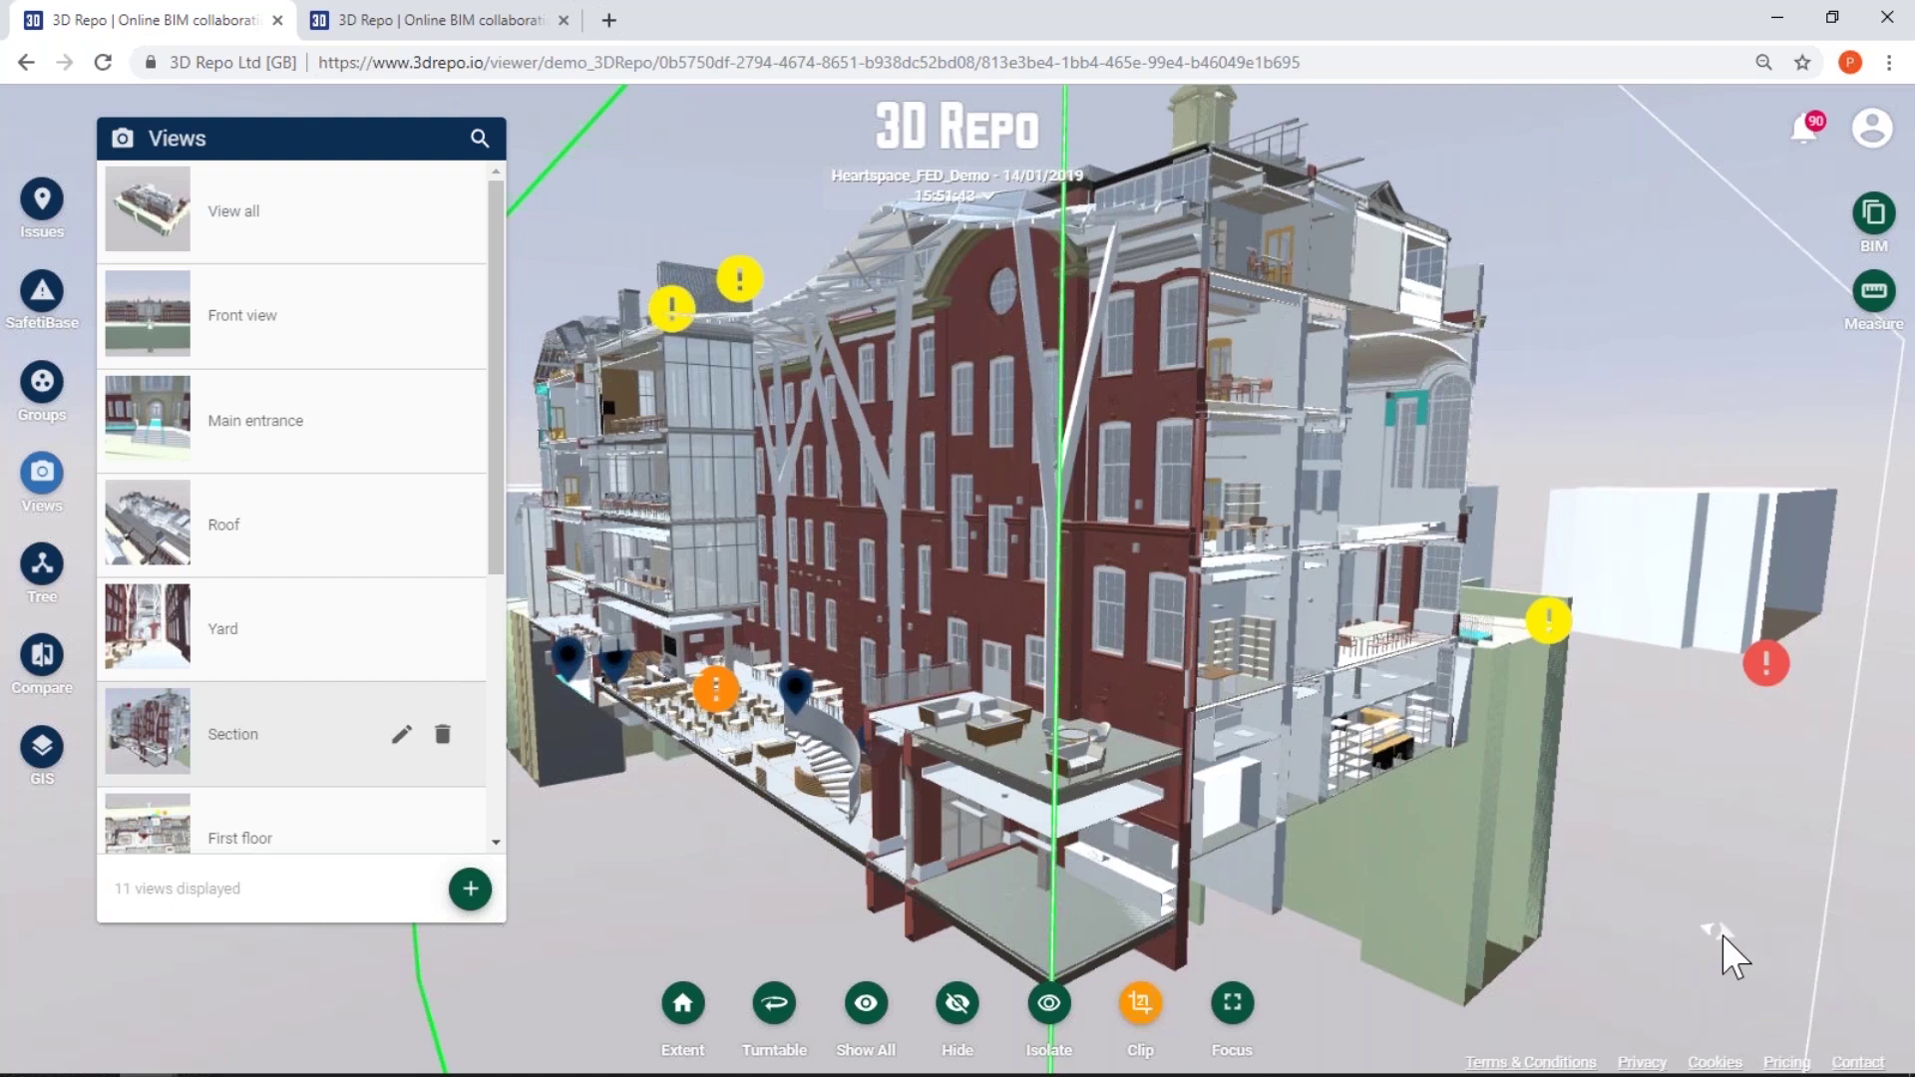
pyautogui.moveTo(1722, 936); pyautogui.dragTo(1397, 851)
pyautogui.moveTo(1548, 883); pyautogui.dragTo(1614, 892)
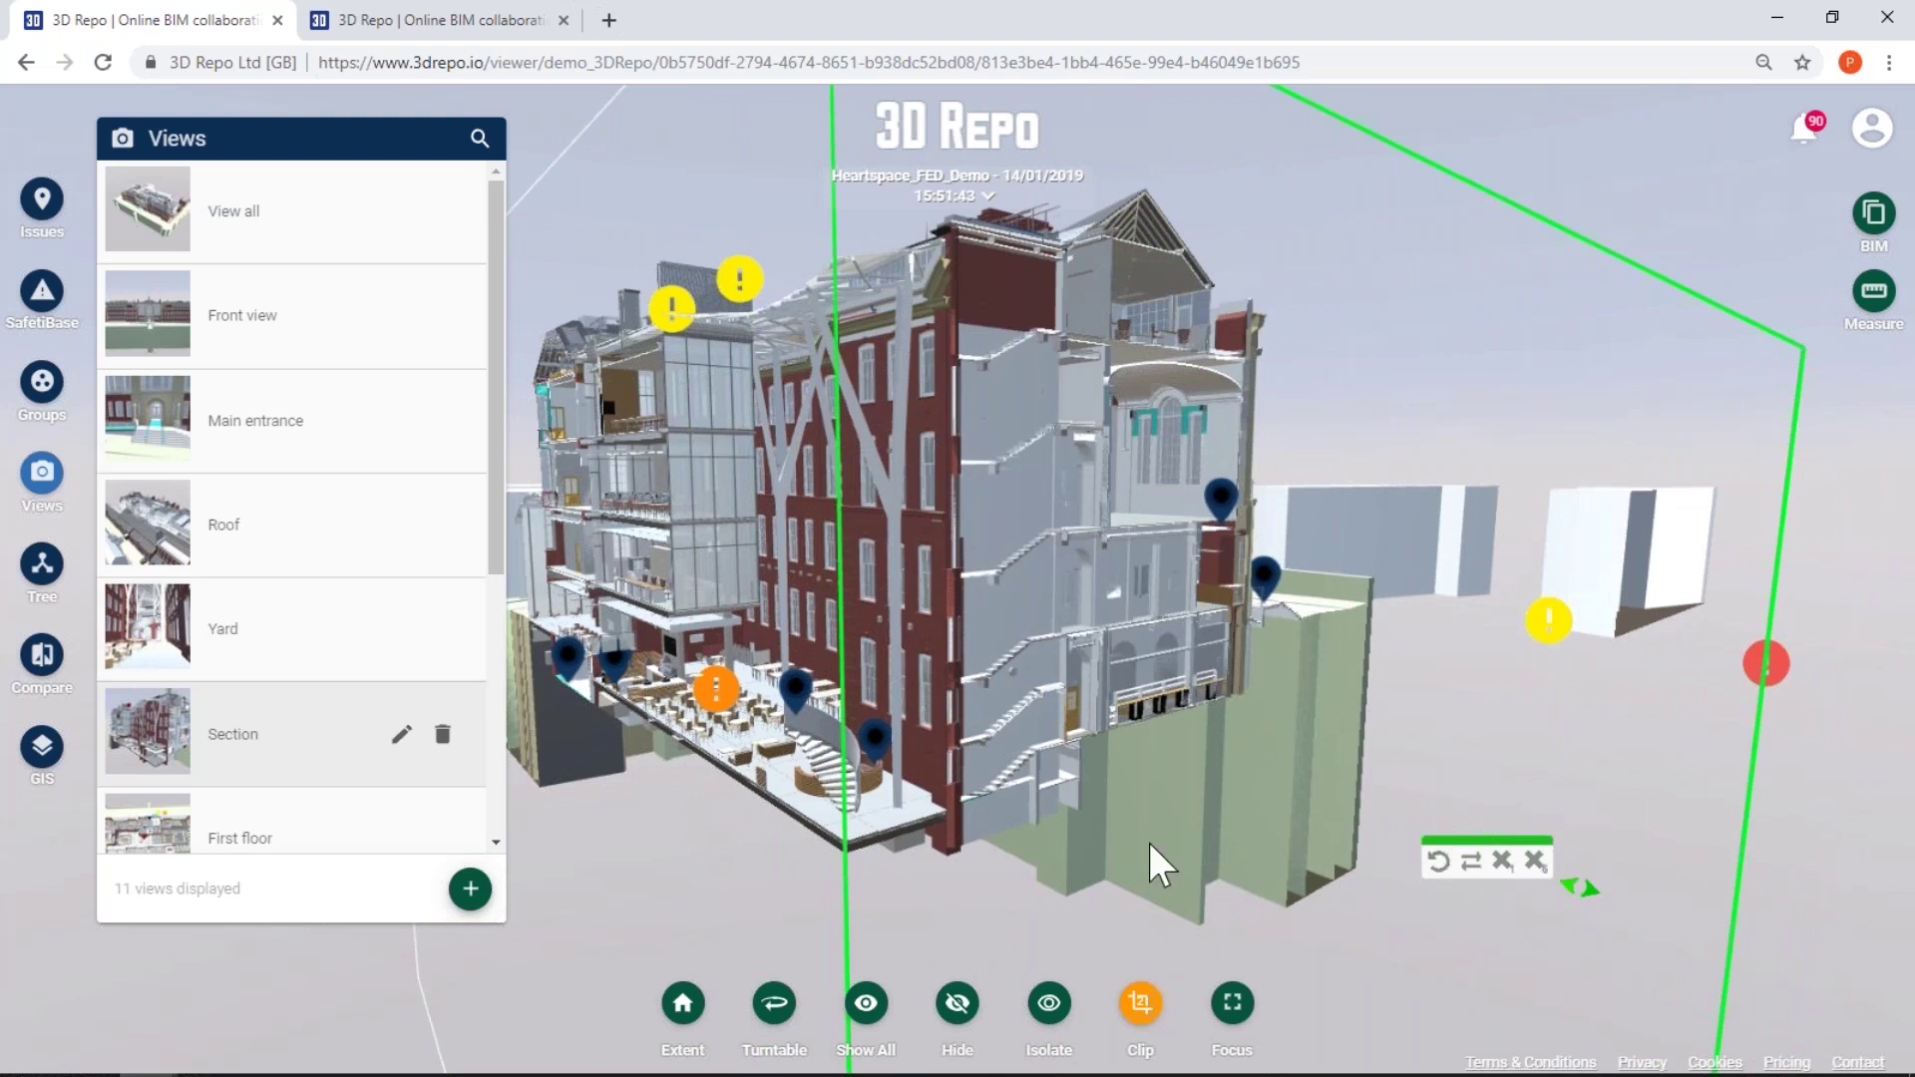
pyautogui.click(1137, 1012)
# Show the saved First floor view followed by View all, and close the saved views list
pyautogui.click(178, 836)
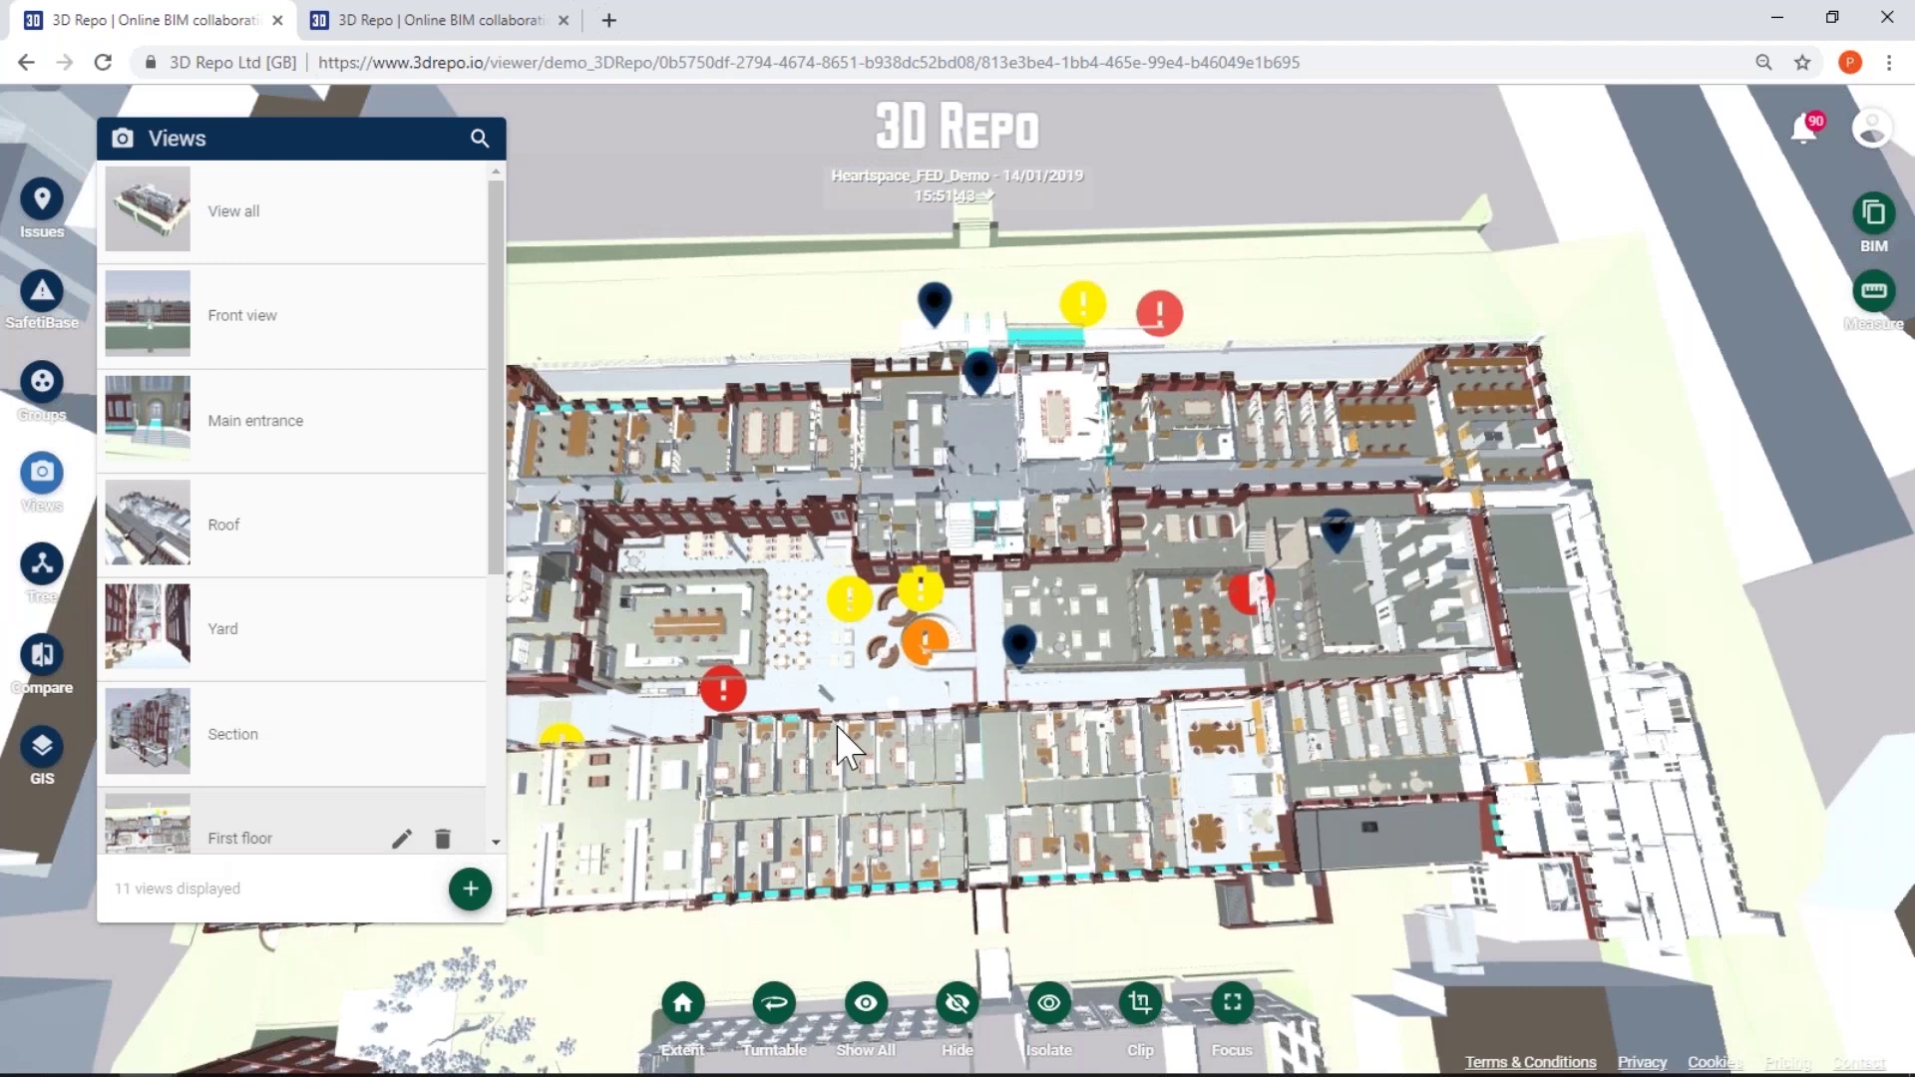
pyautogui.click(171, 245)
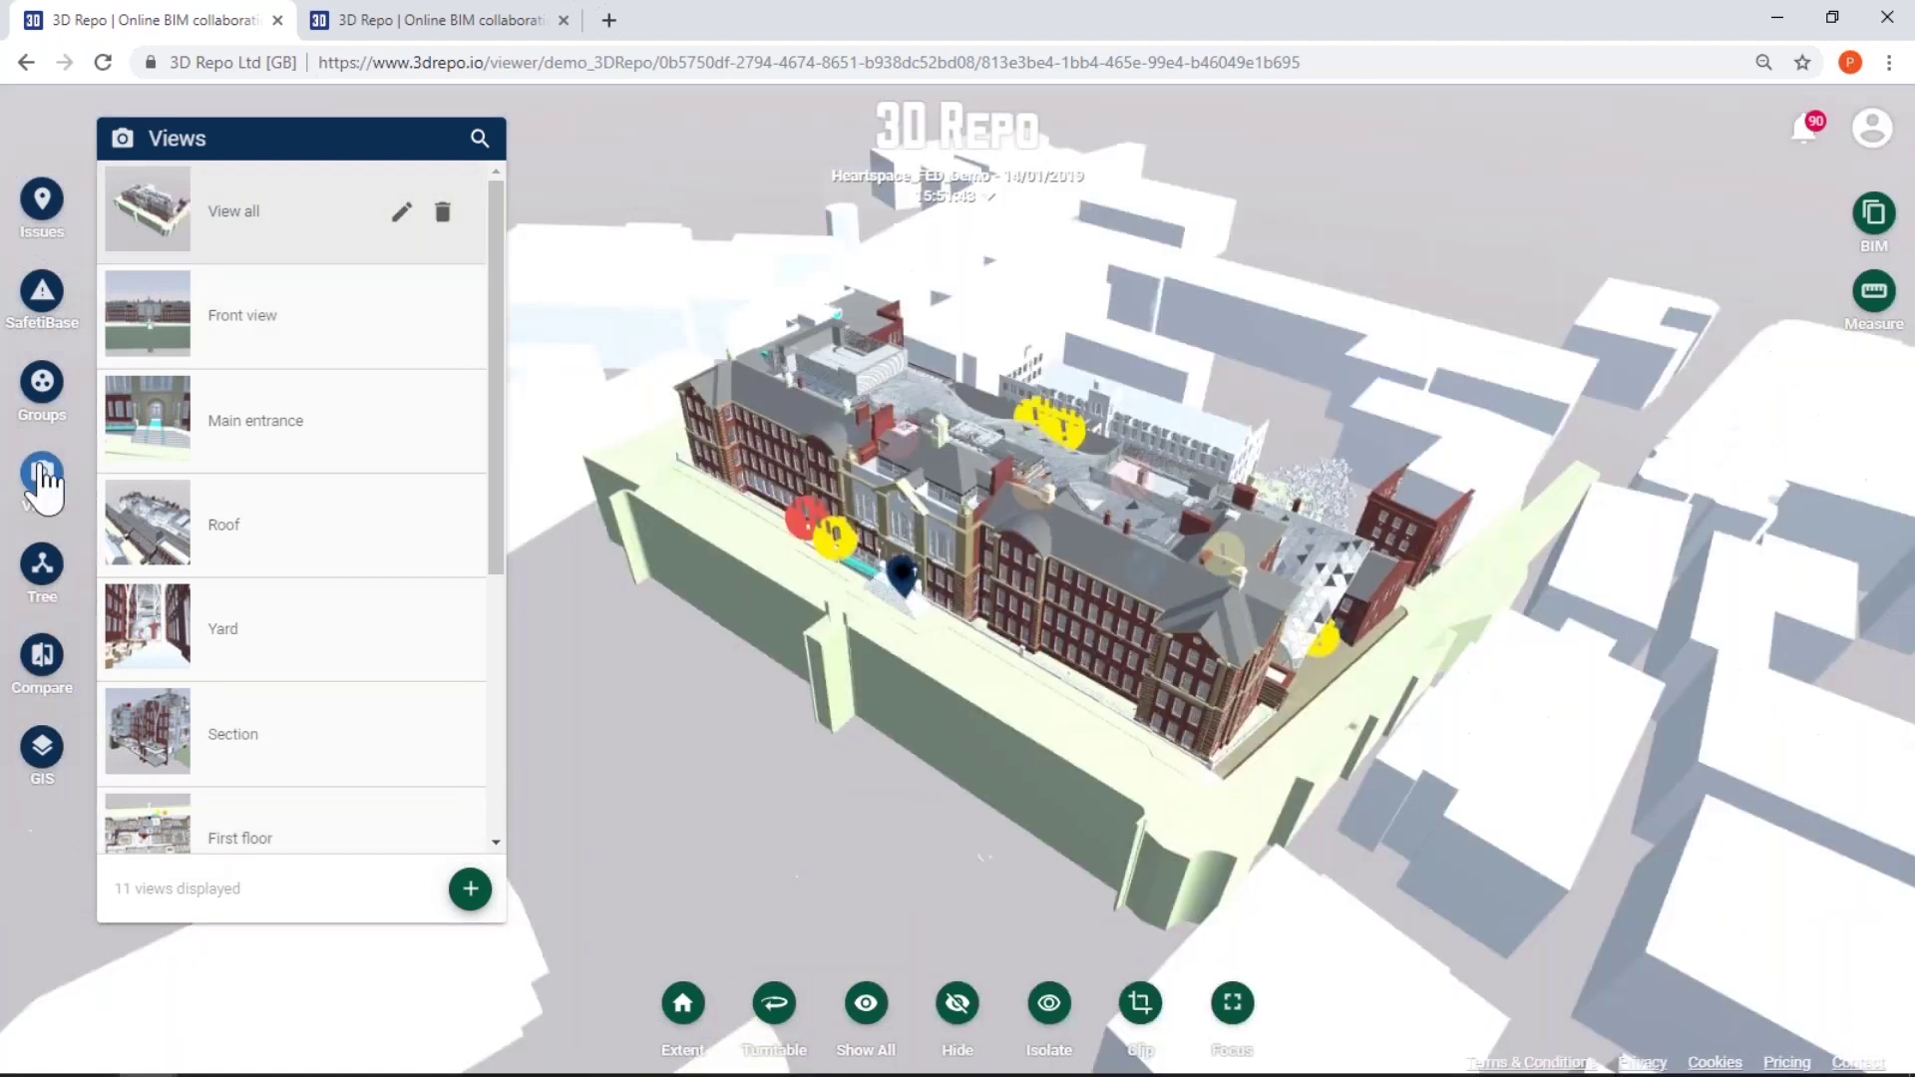
pyautogui.click(42, 475)
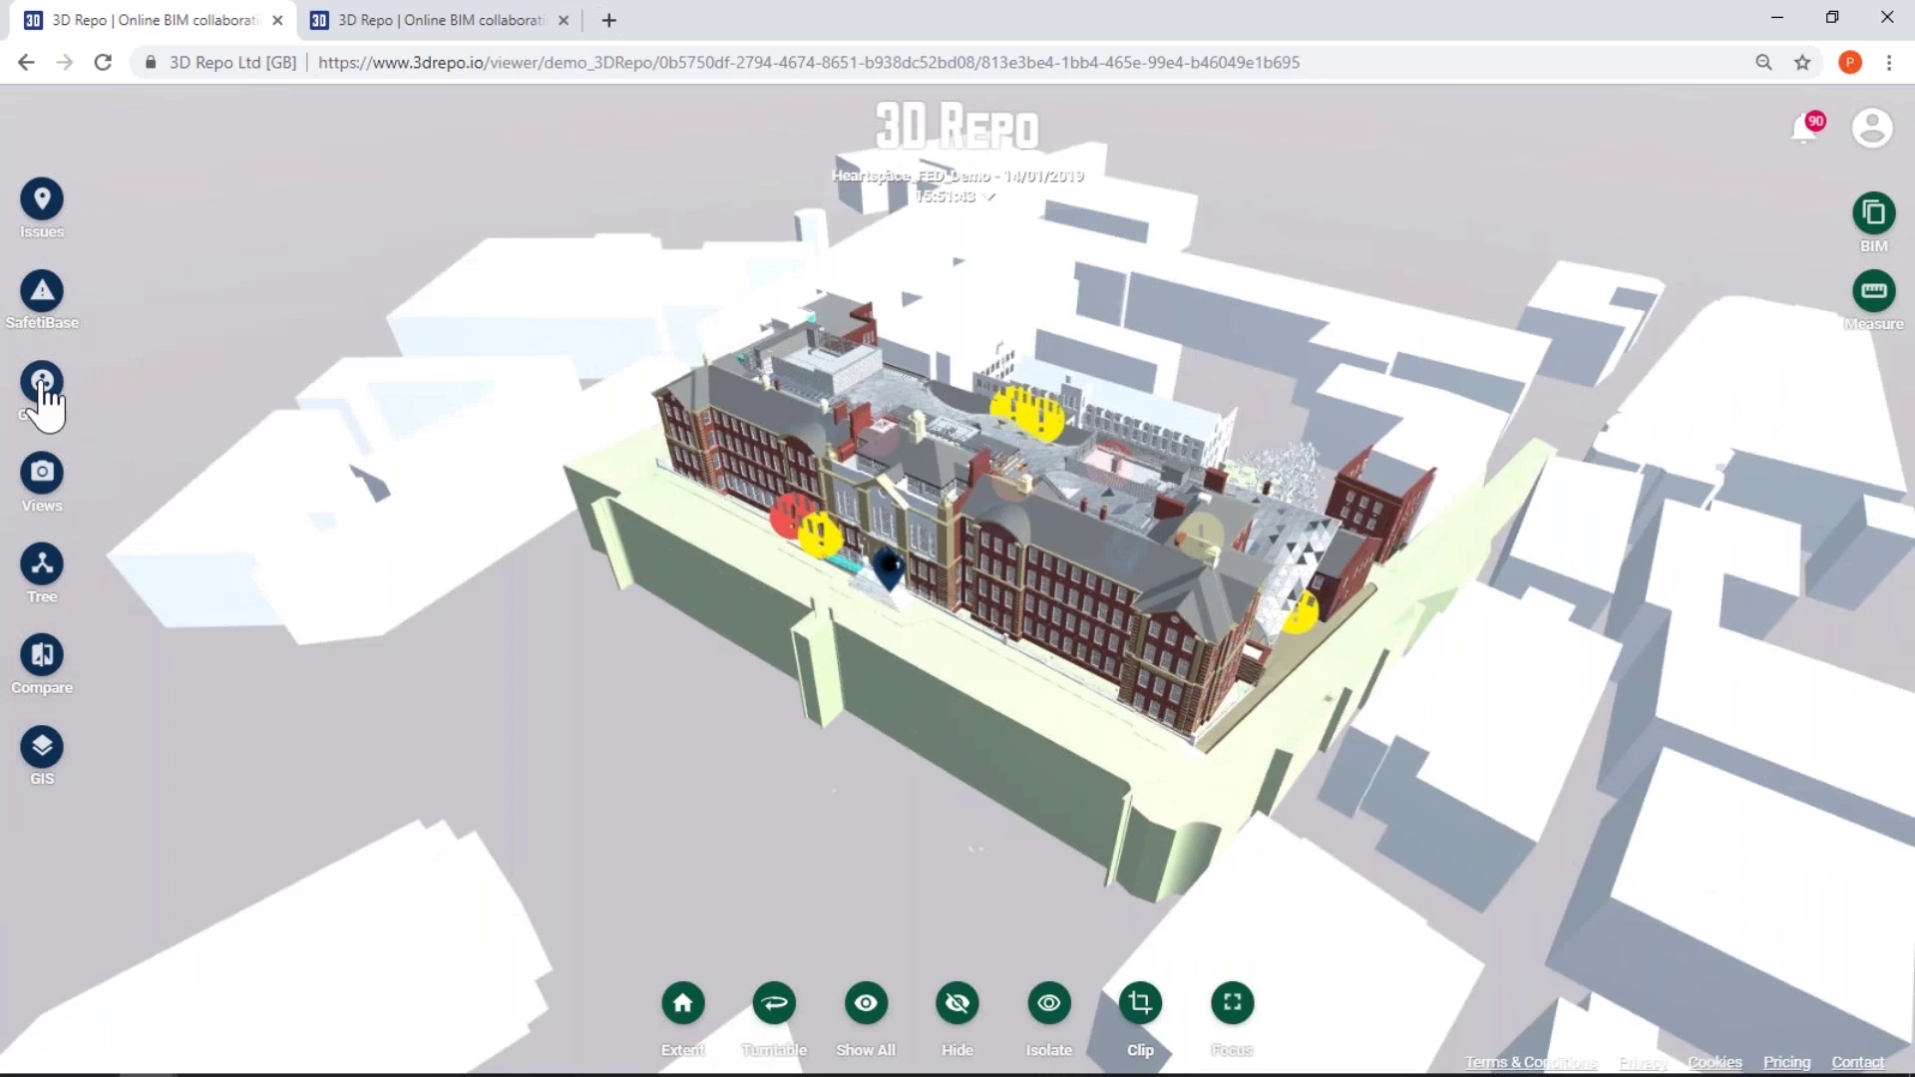
# Open the model's groups and highlight the IfcCurtainWall group to inspect its elements around the glazed roof
pyautogui.click(42, 385)
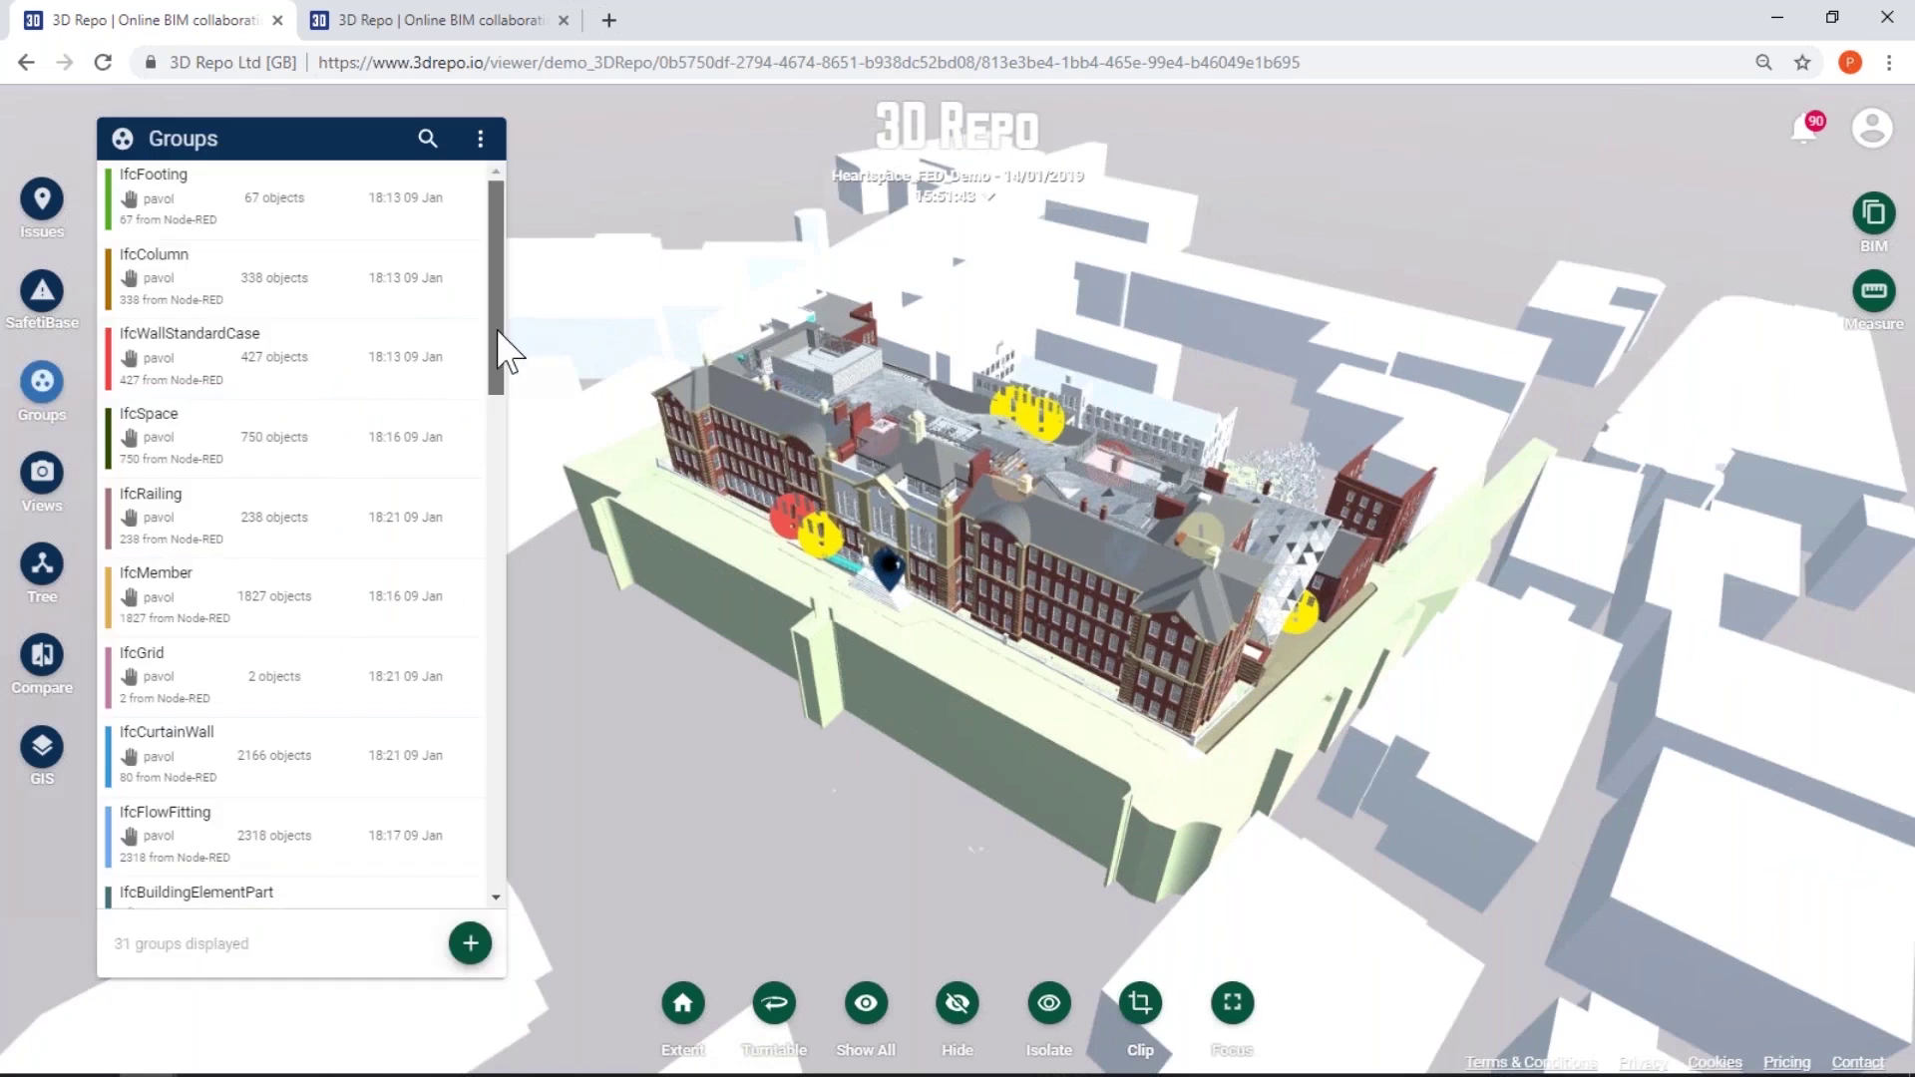
pyautogui.moveTo(497, 331); pyautogui.dragTo(494, 391)
pyautogui.moveTo(1167, 643); pyautogui.dragTo(1157, 579)
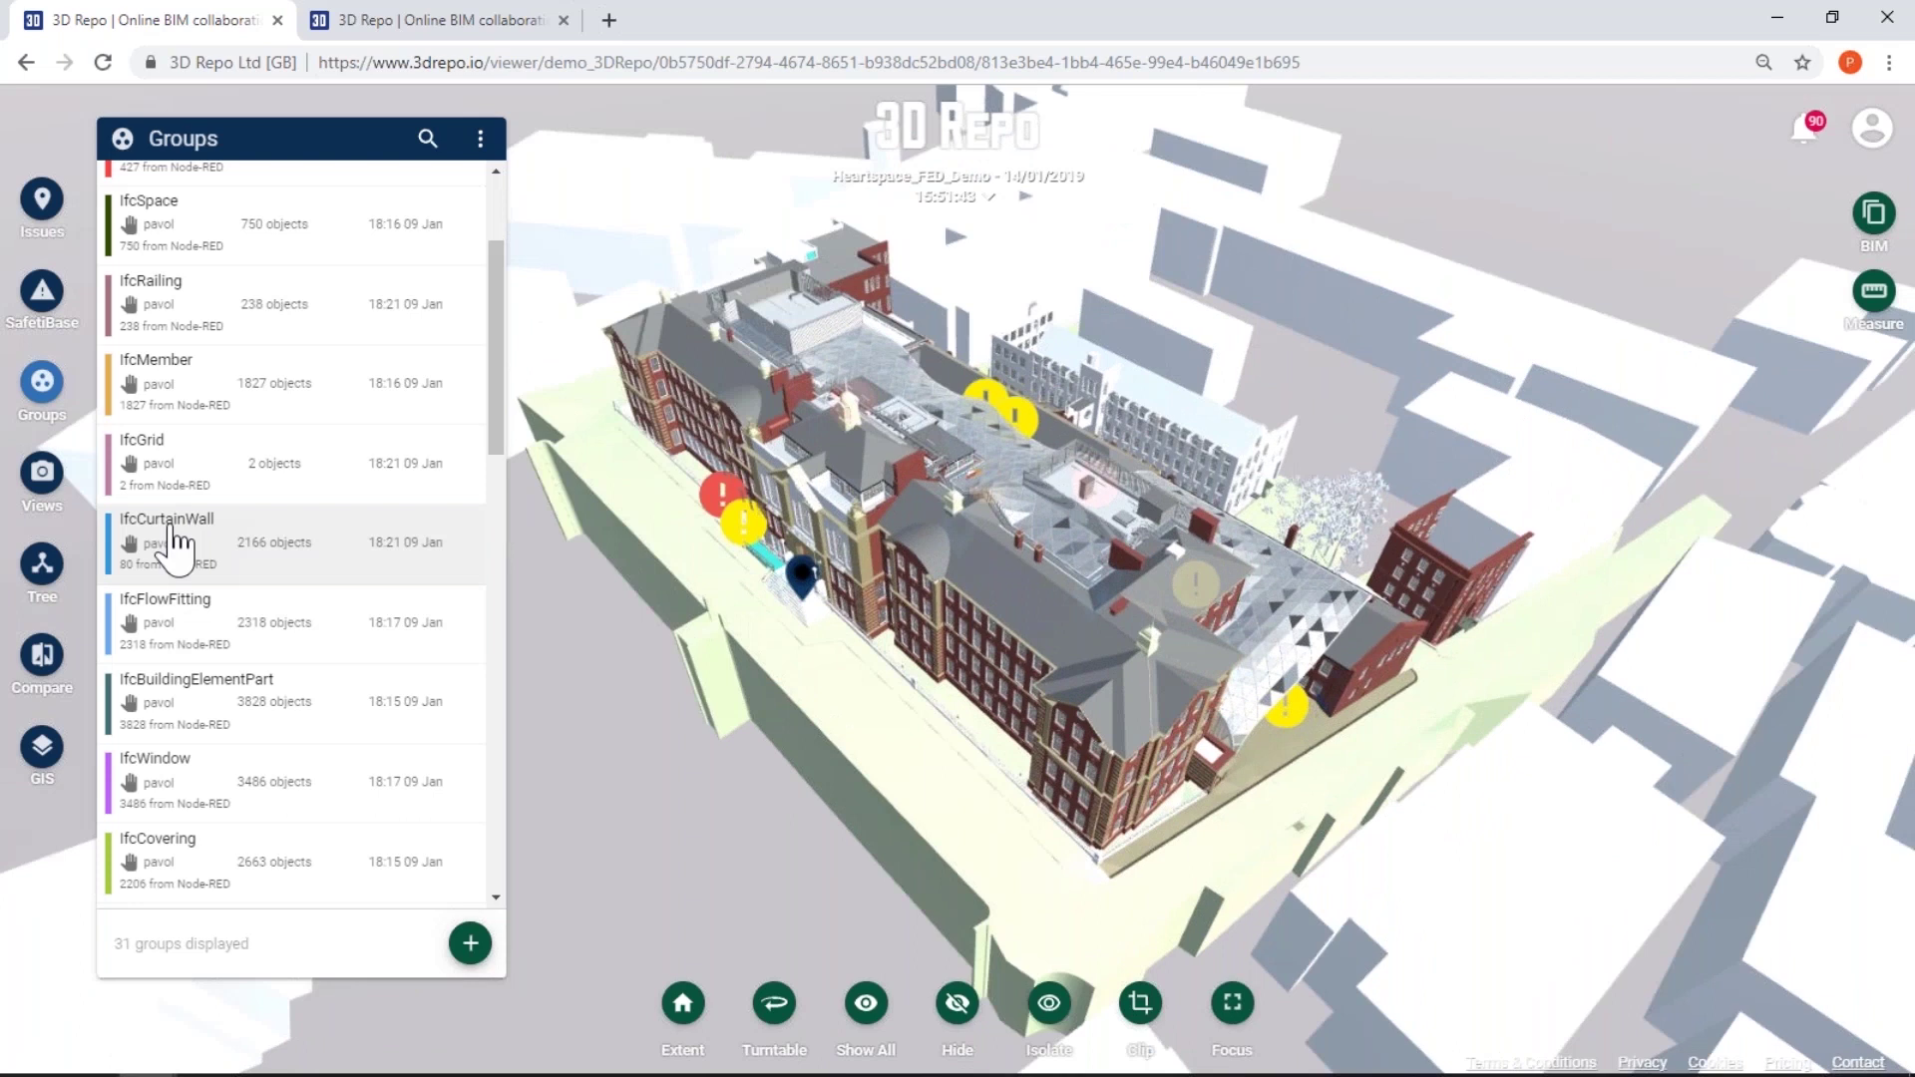
pyautogui.click(372, 544)
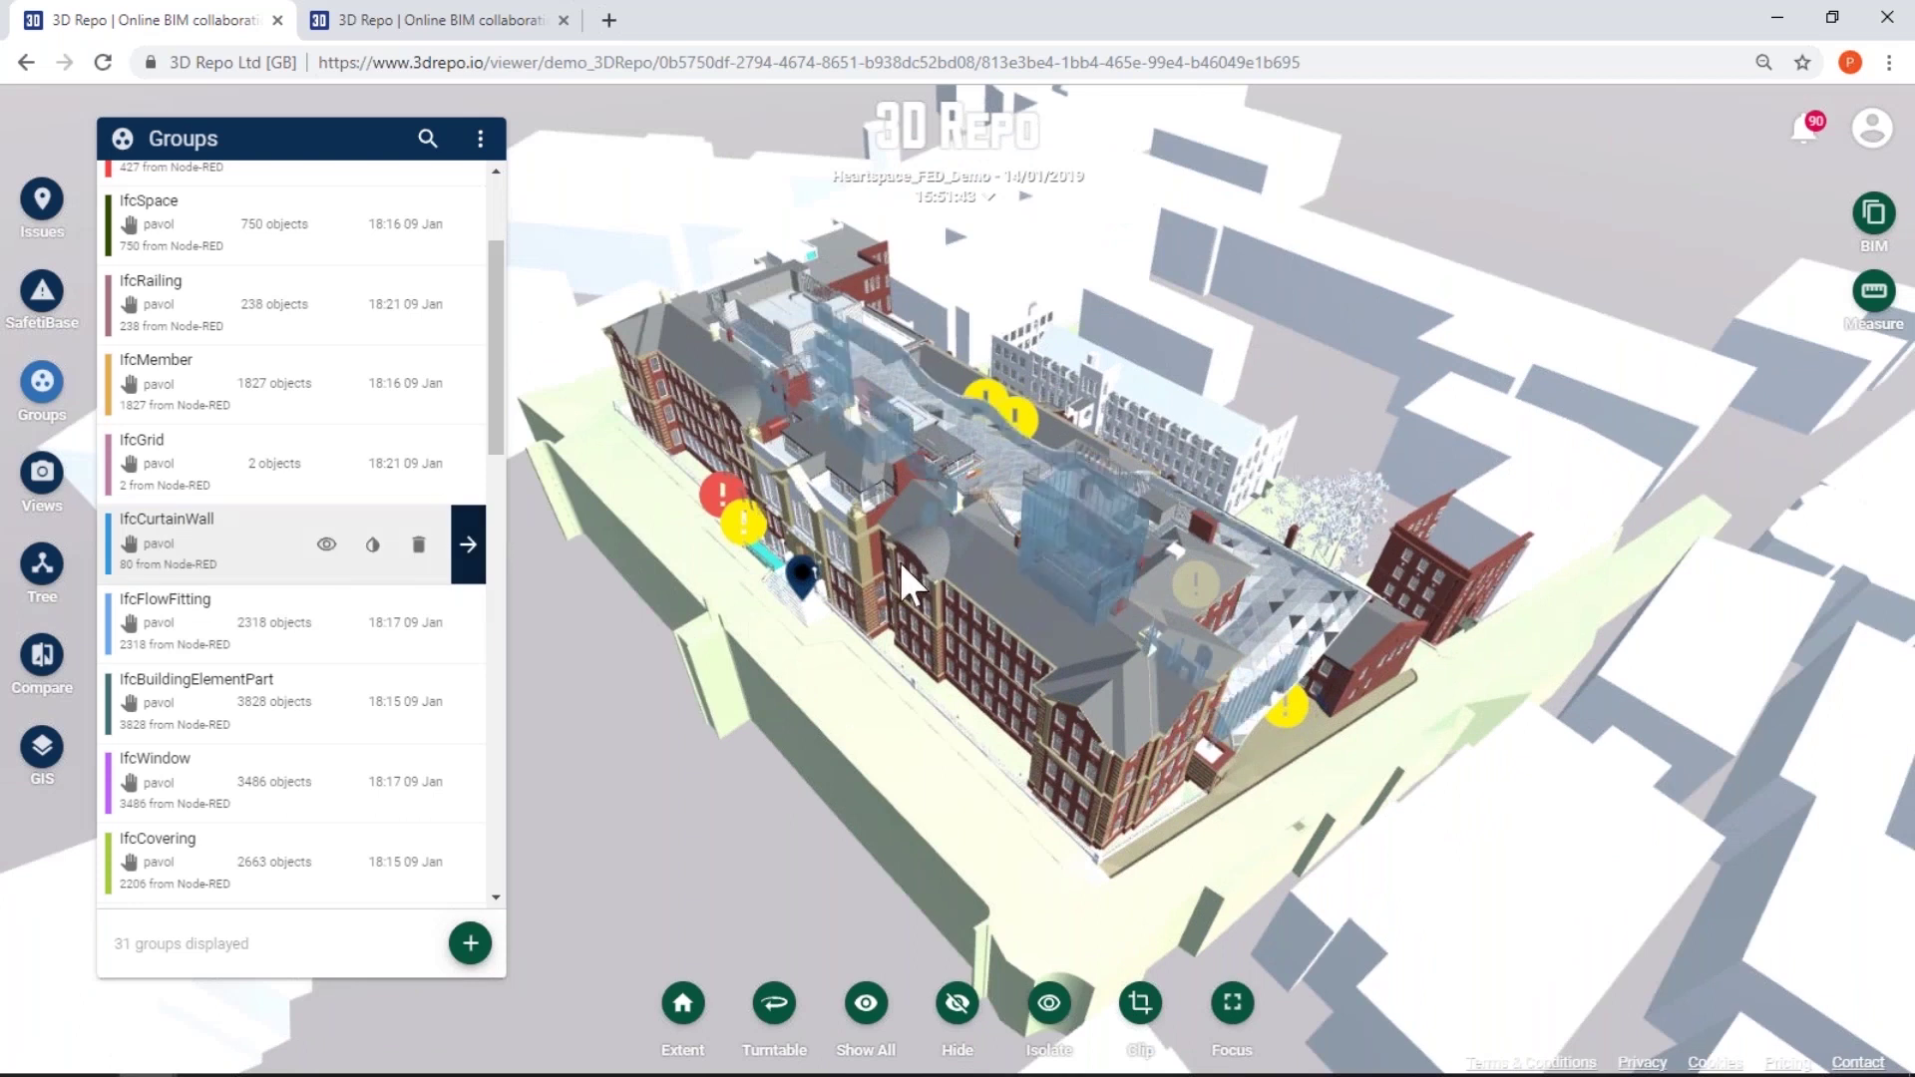
pyautogui.moveTo(900, 559); pyautogui.dragTo(788, 477)
pyautogui.scroll(5, 911, 481)
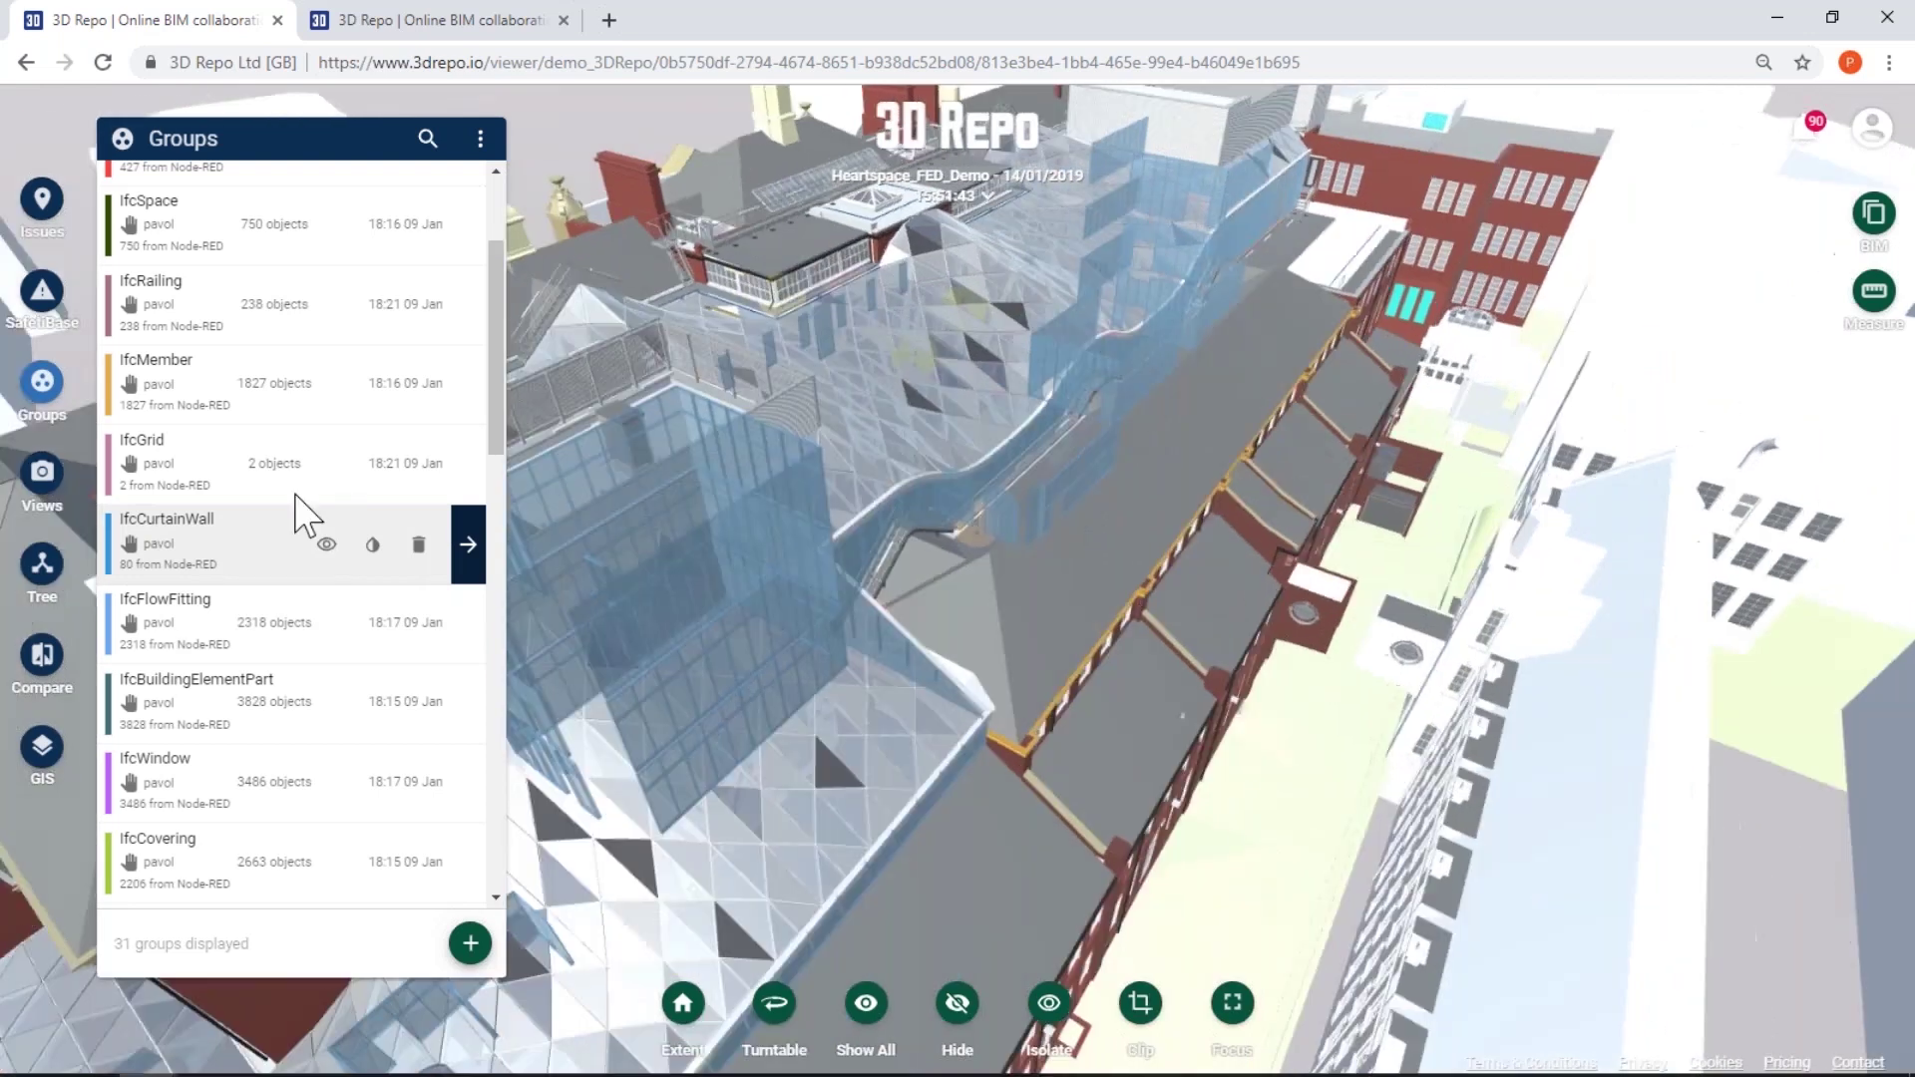
# Open the Serial Number smart group to review its filters, and clear the highlighted selection in the model
pyautogui.scroll(-13, 499, 393)
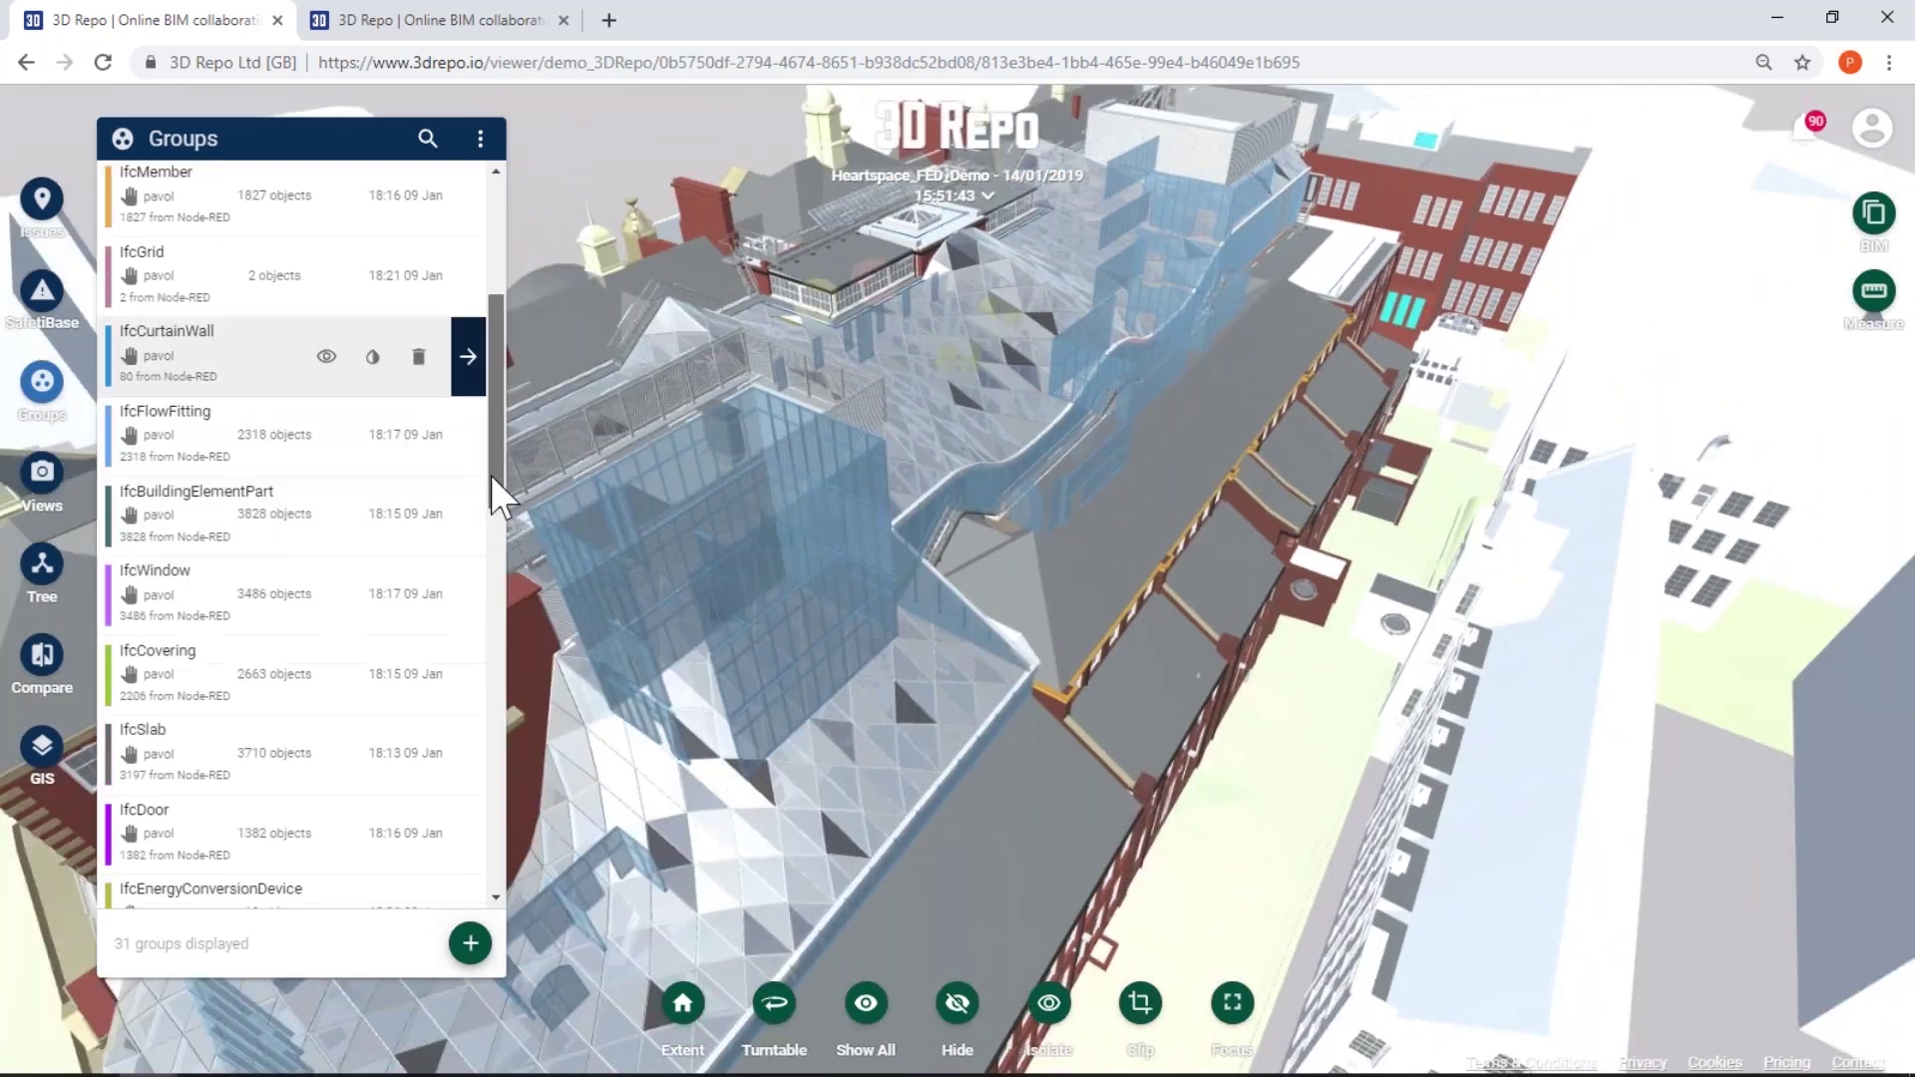
pyautogui.scroll(-2, 476, 897)
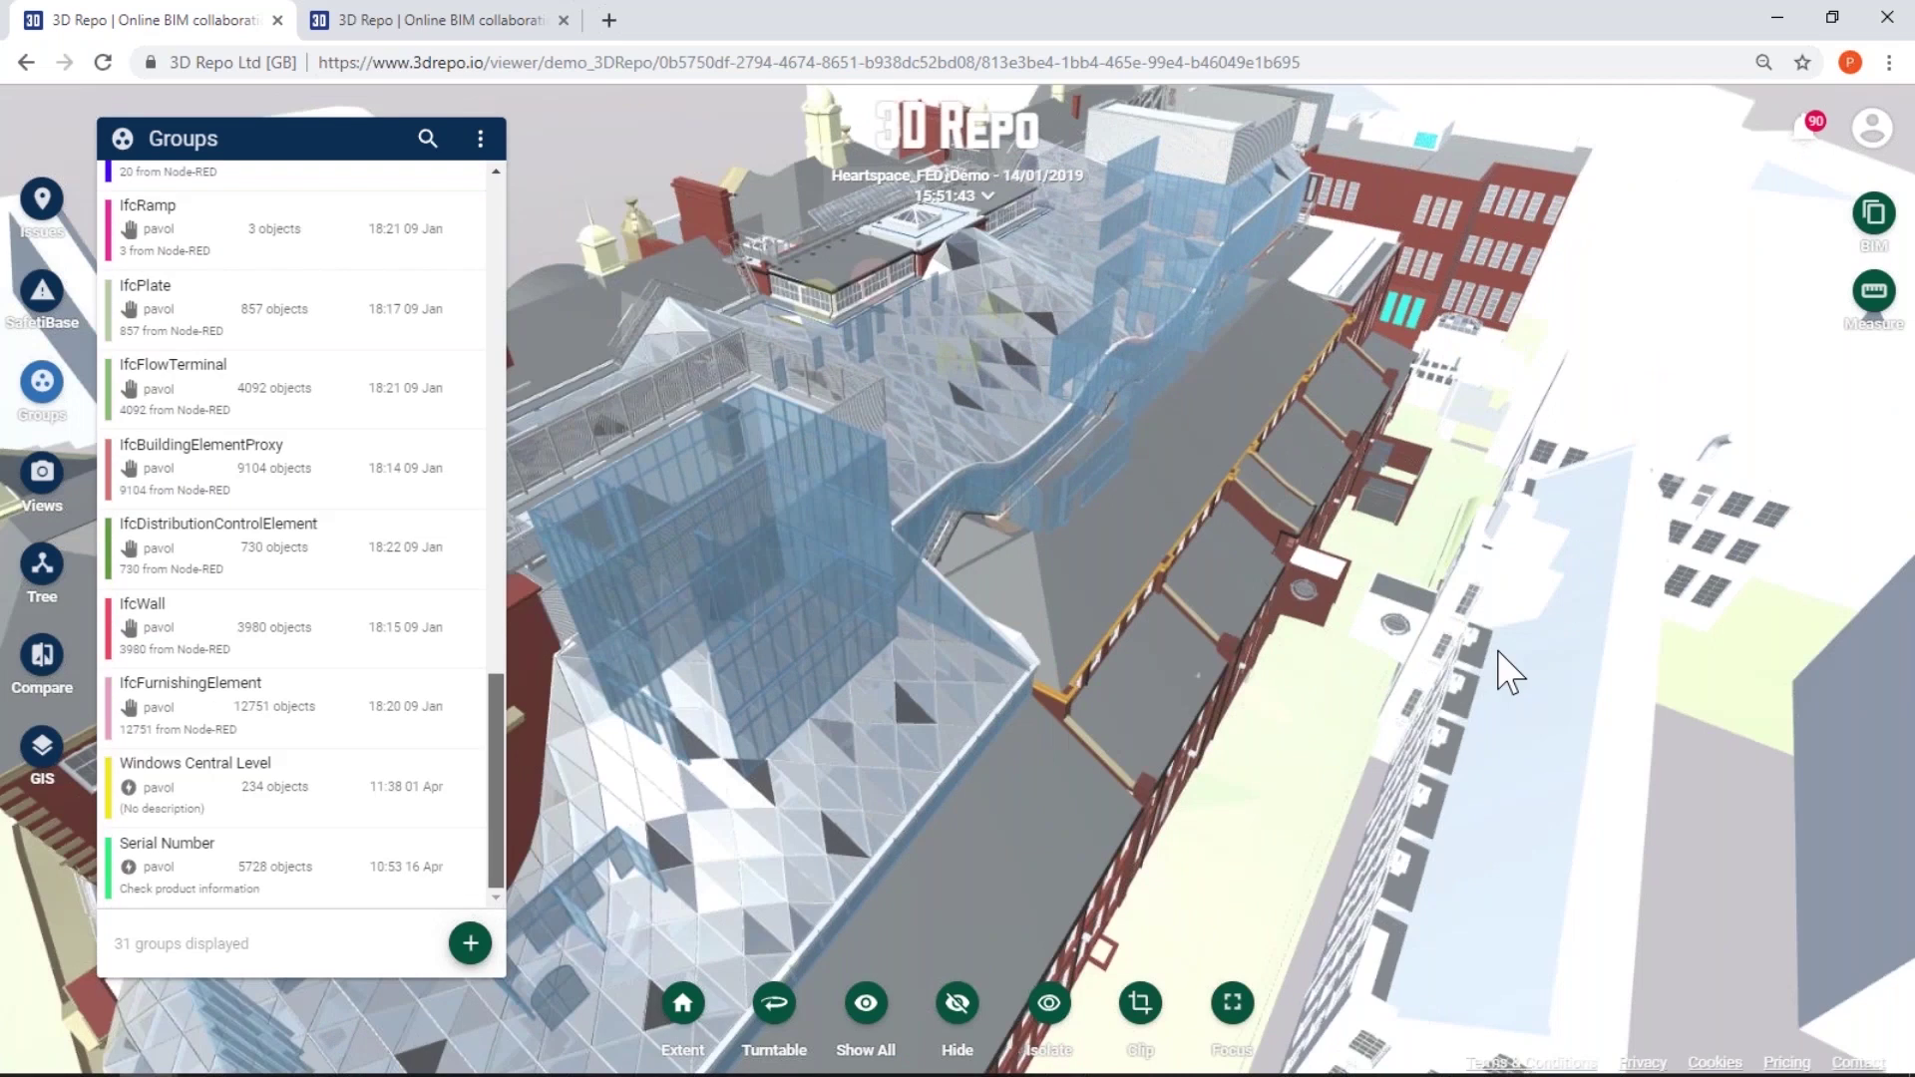
pyautogui.scroll(-5, 1505, 672)
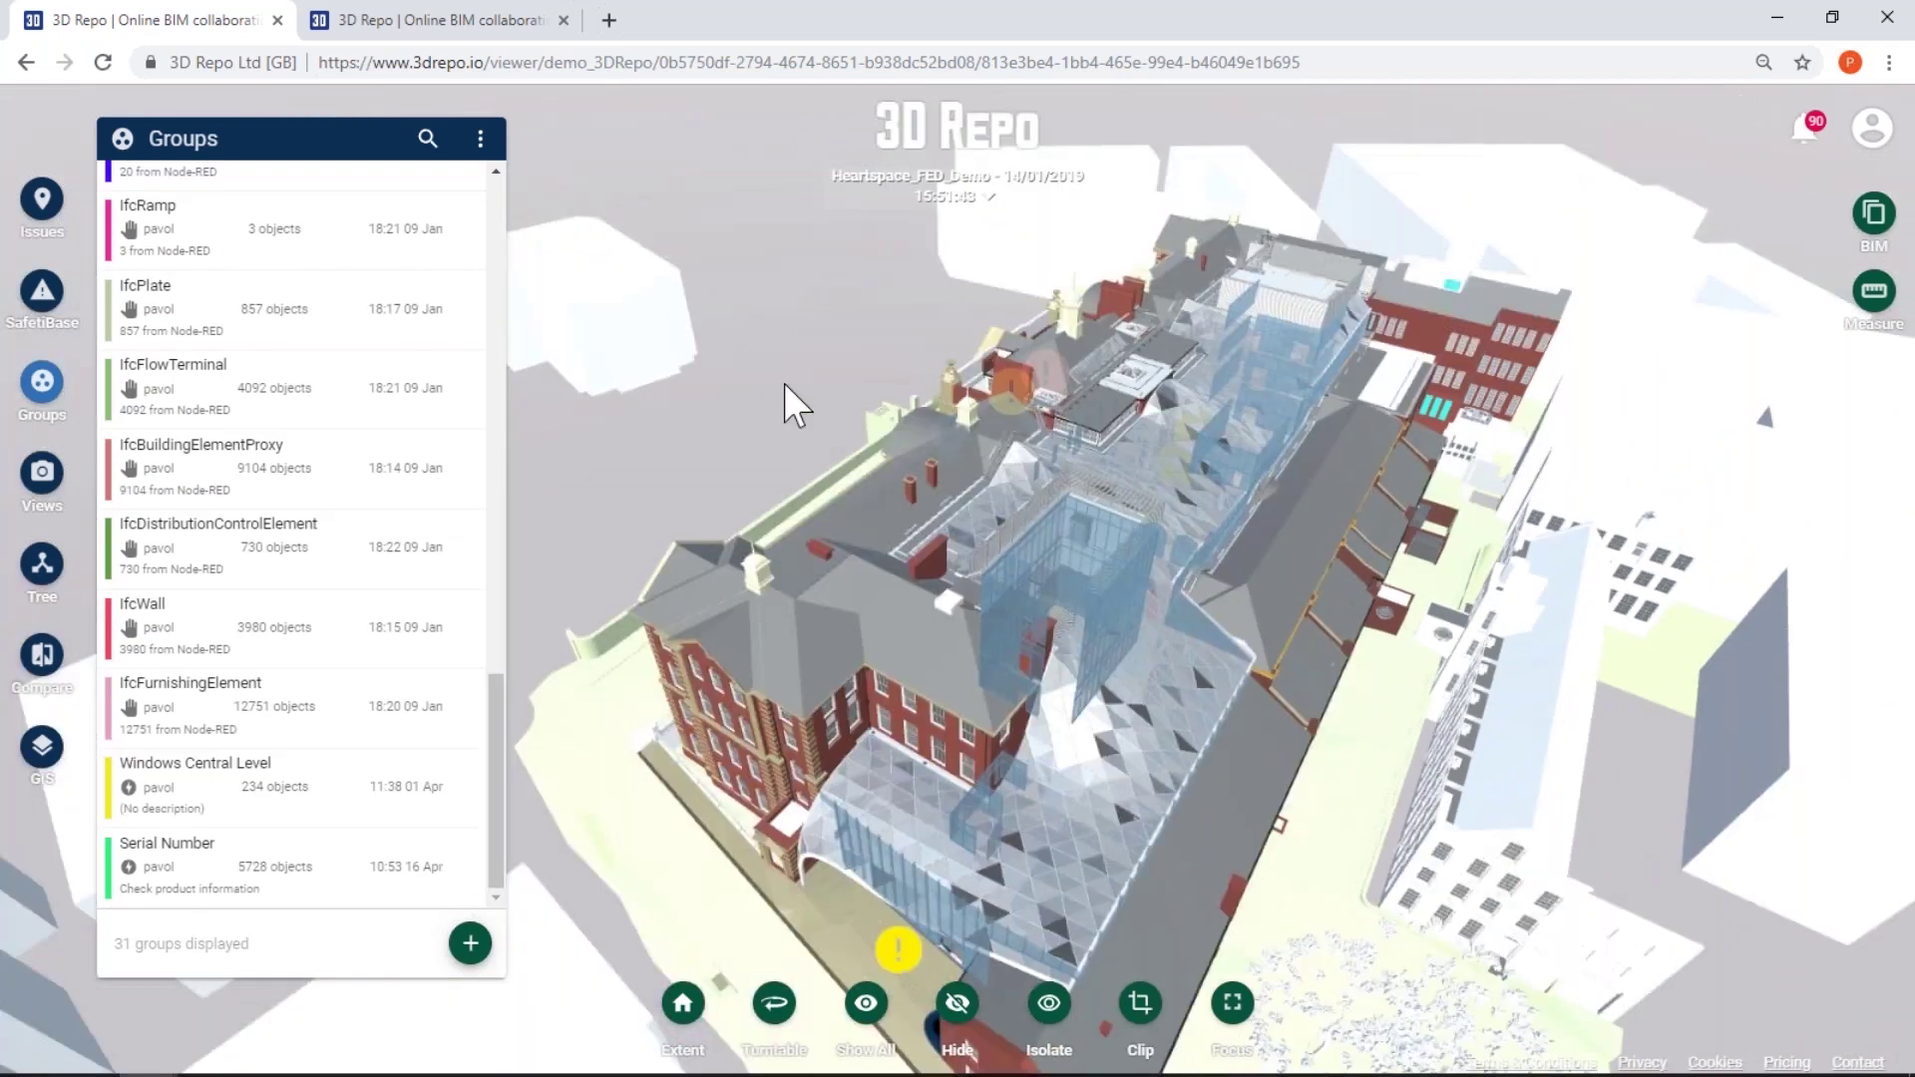
pyautogui.click(196, 878)
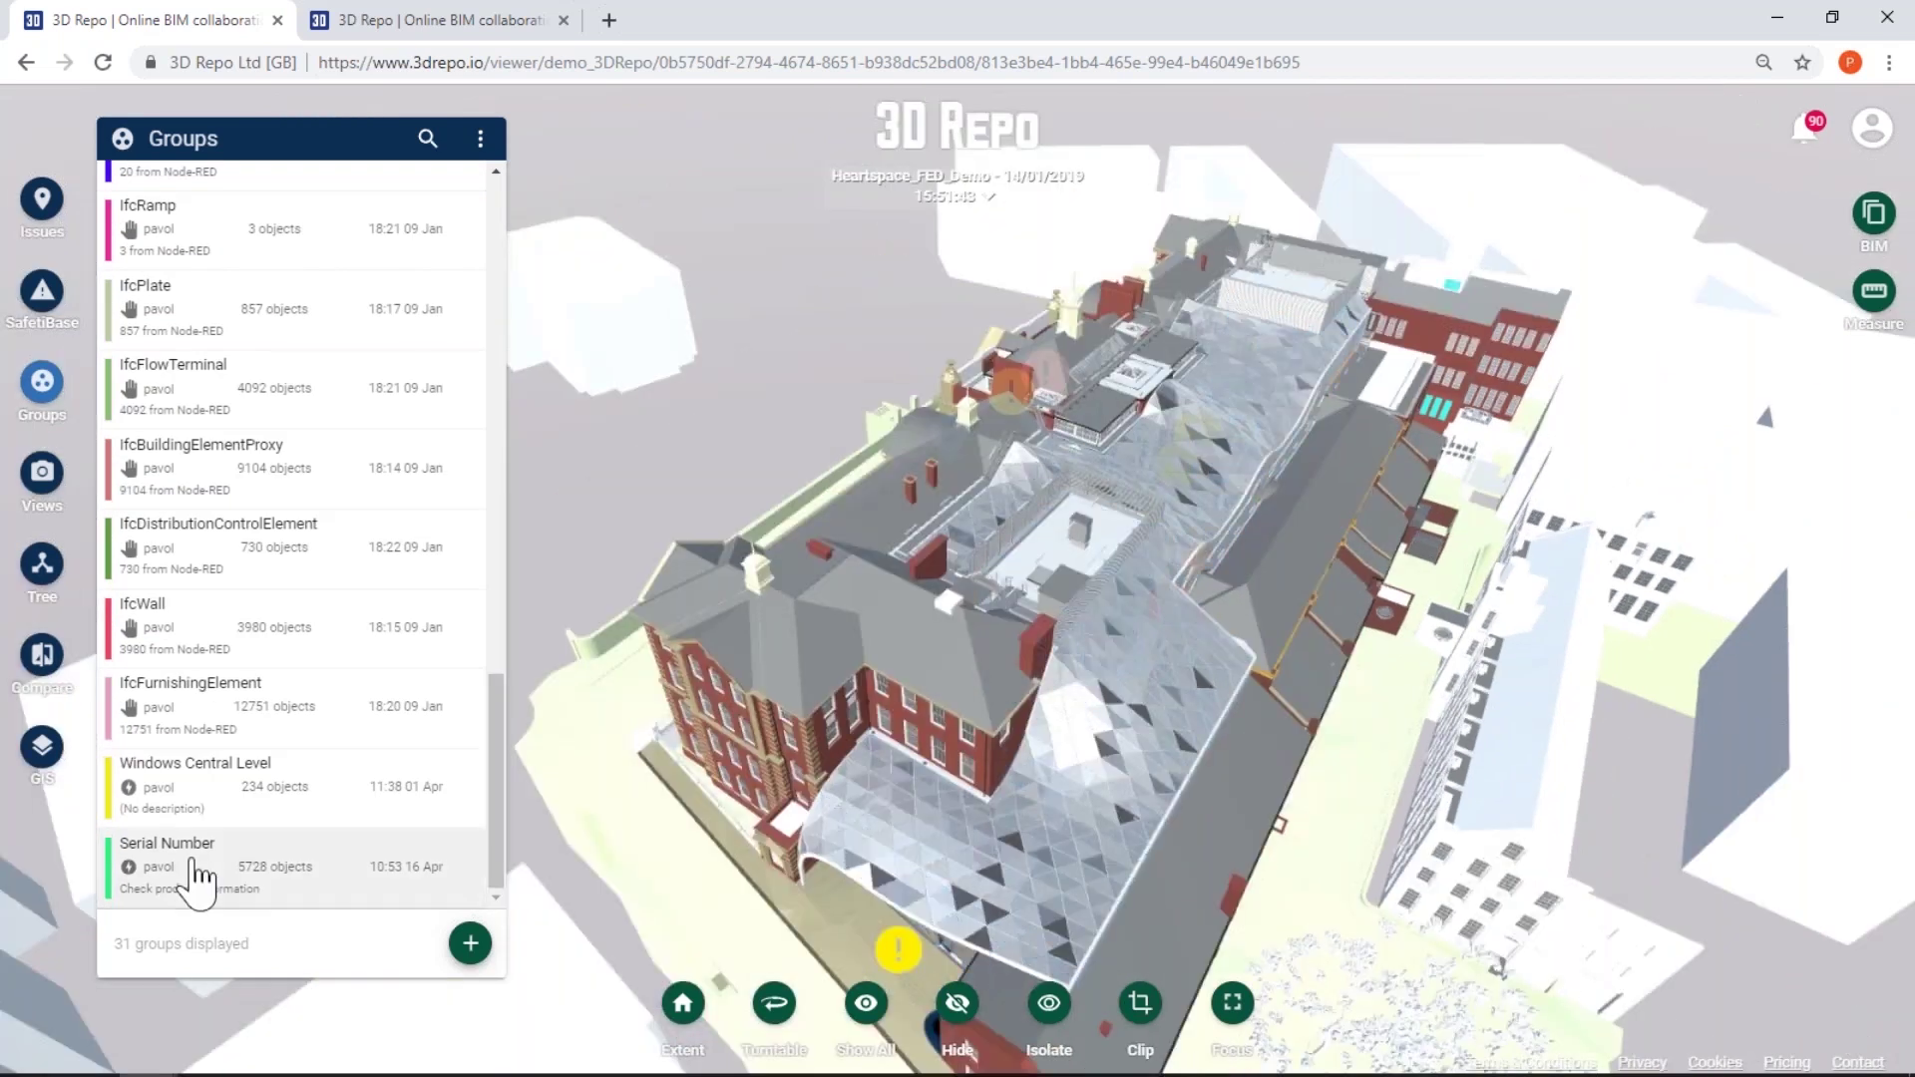
pyautogui.moveTo(197, 878)
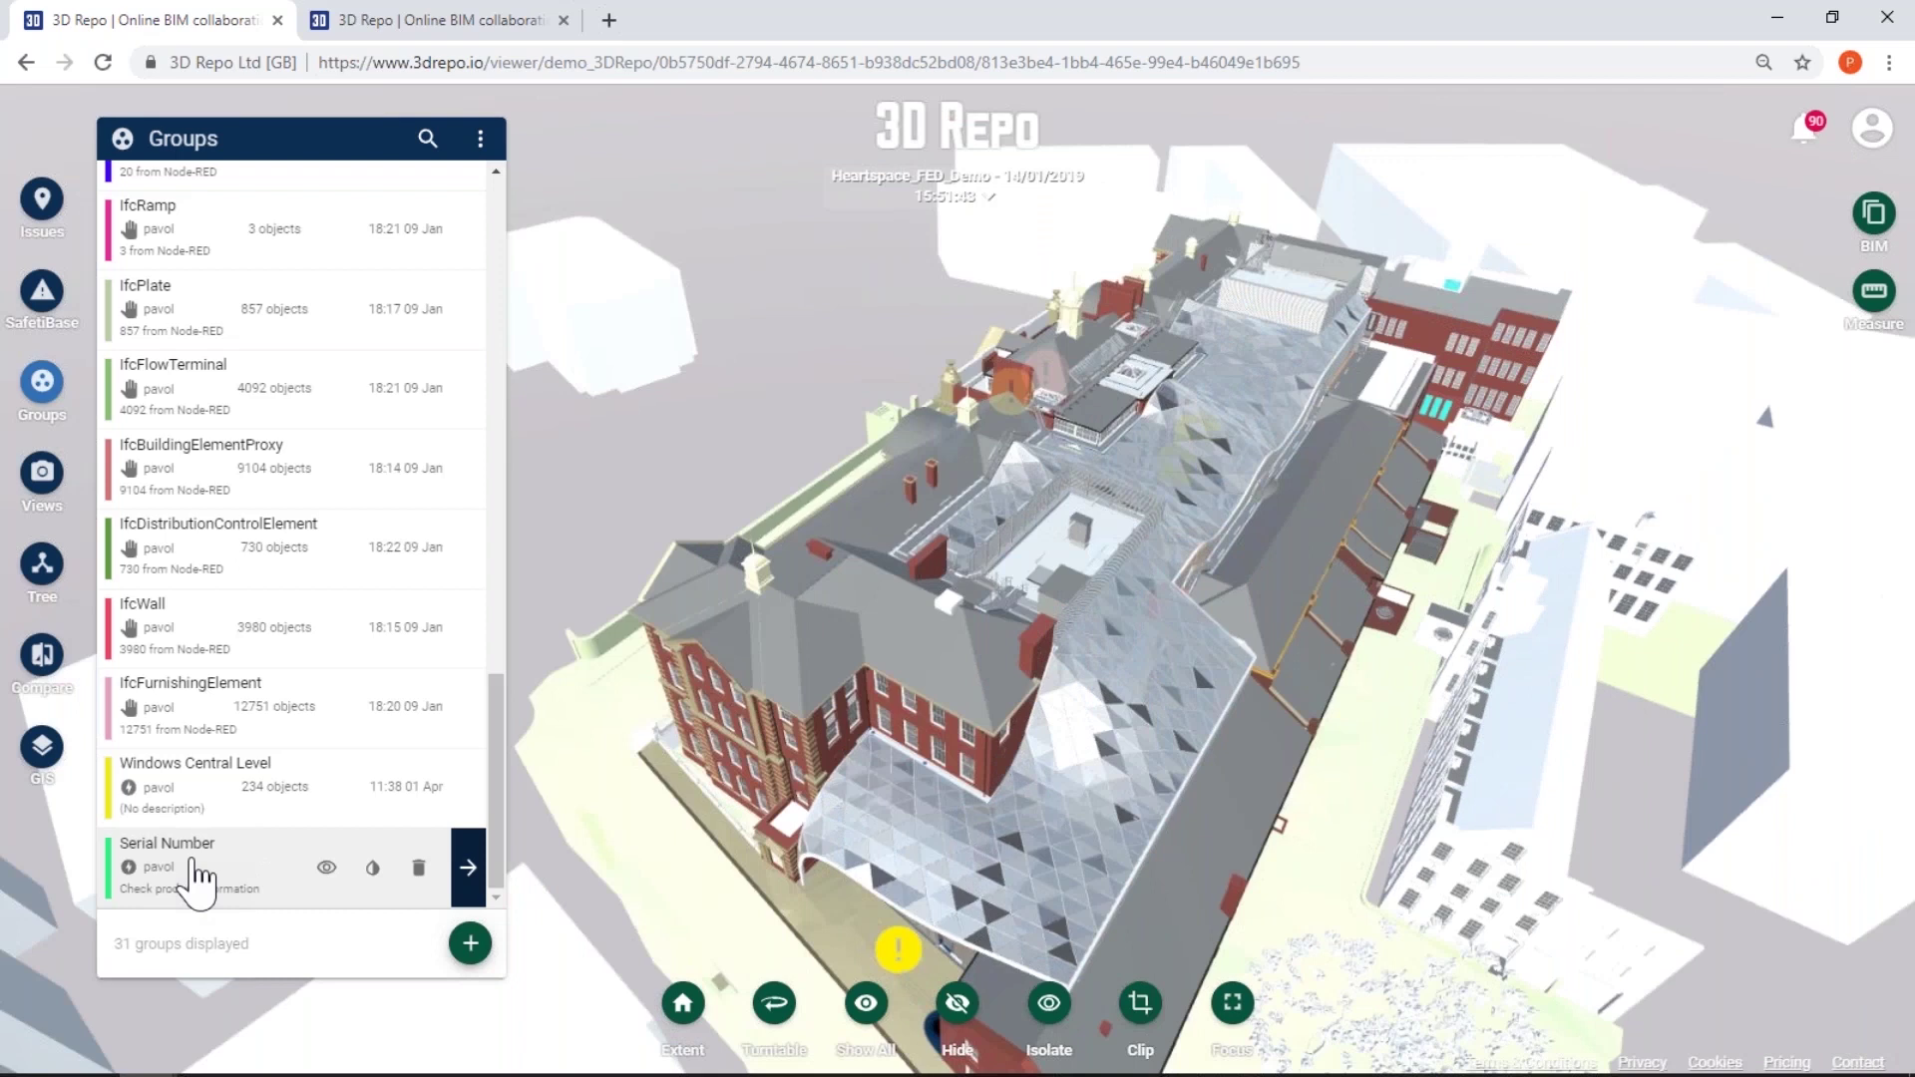
pyautogui.click(468, 874)
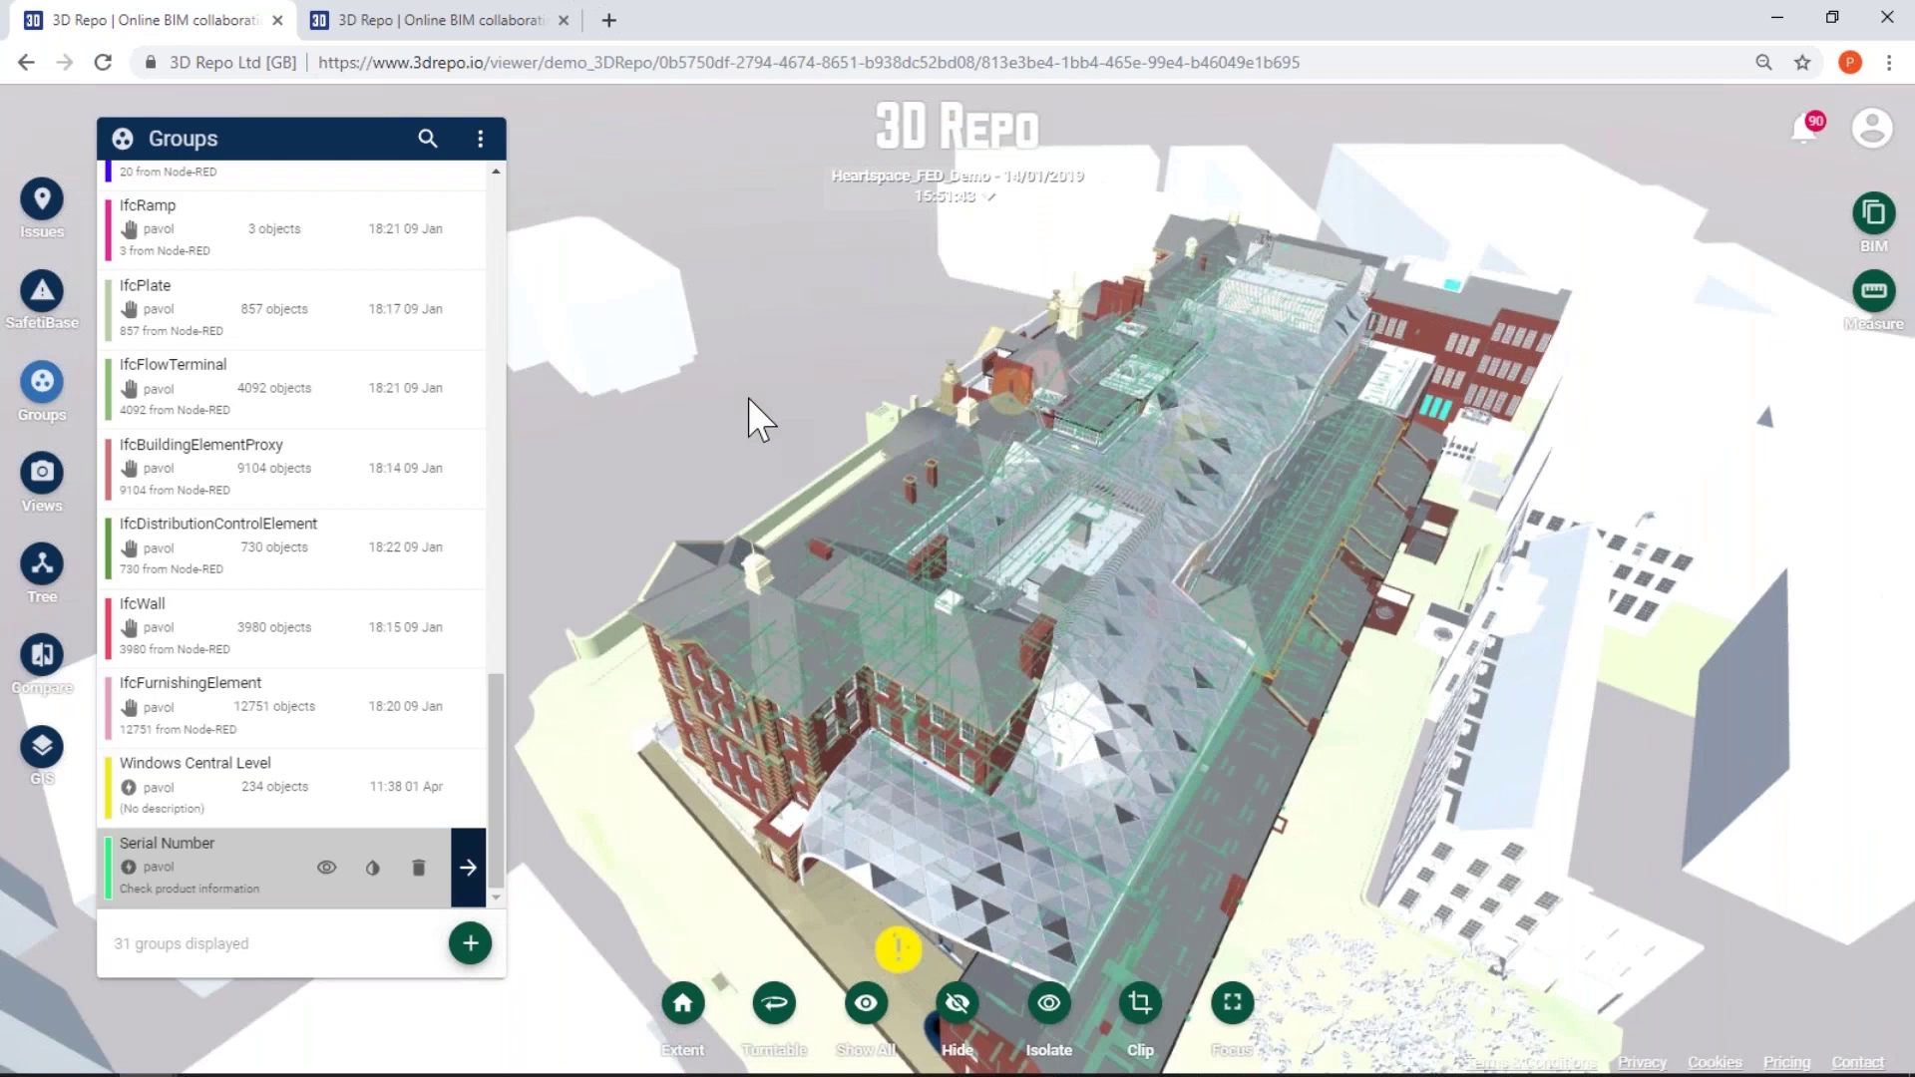
pyautogui.click(872, 483)
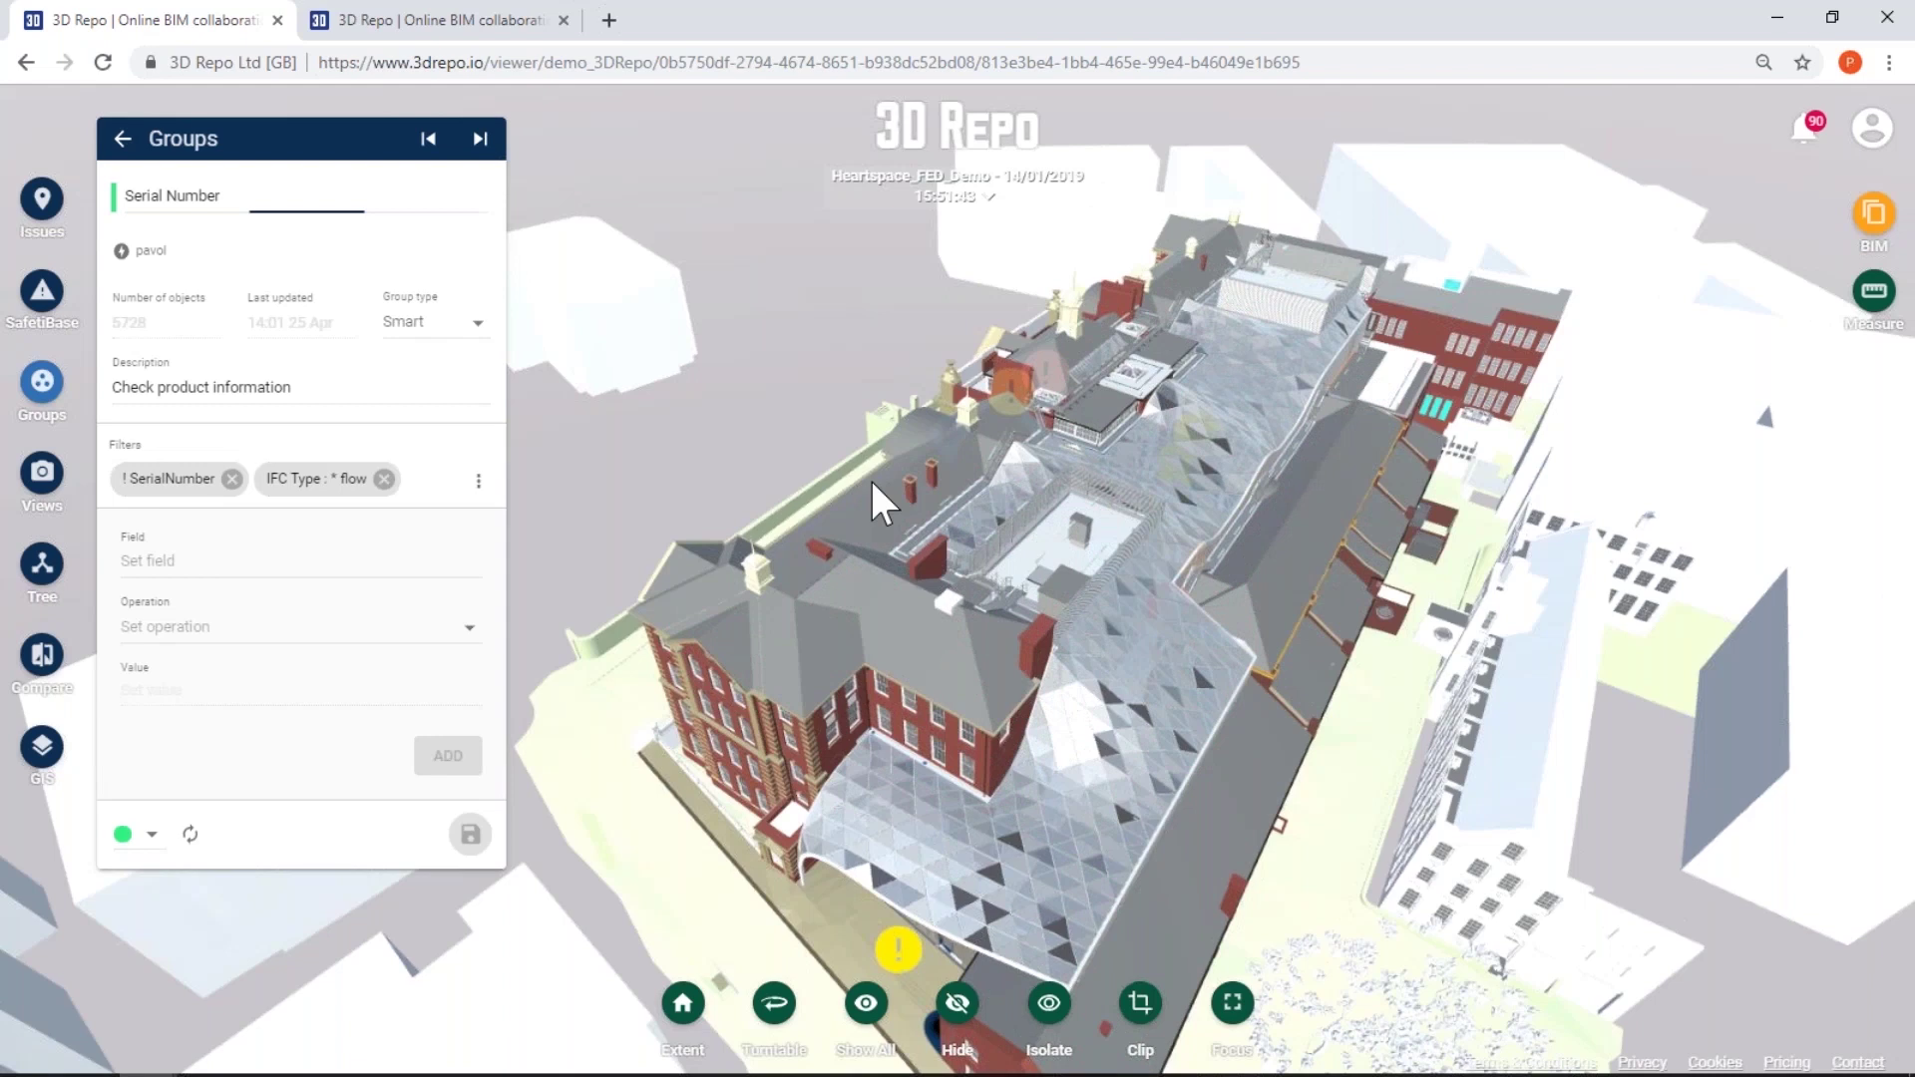
# Select the pitched roof slab in the model and review its BIM data, and close the data
pyautogui.click(846, 565)
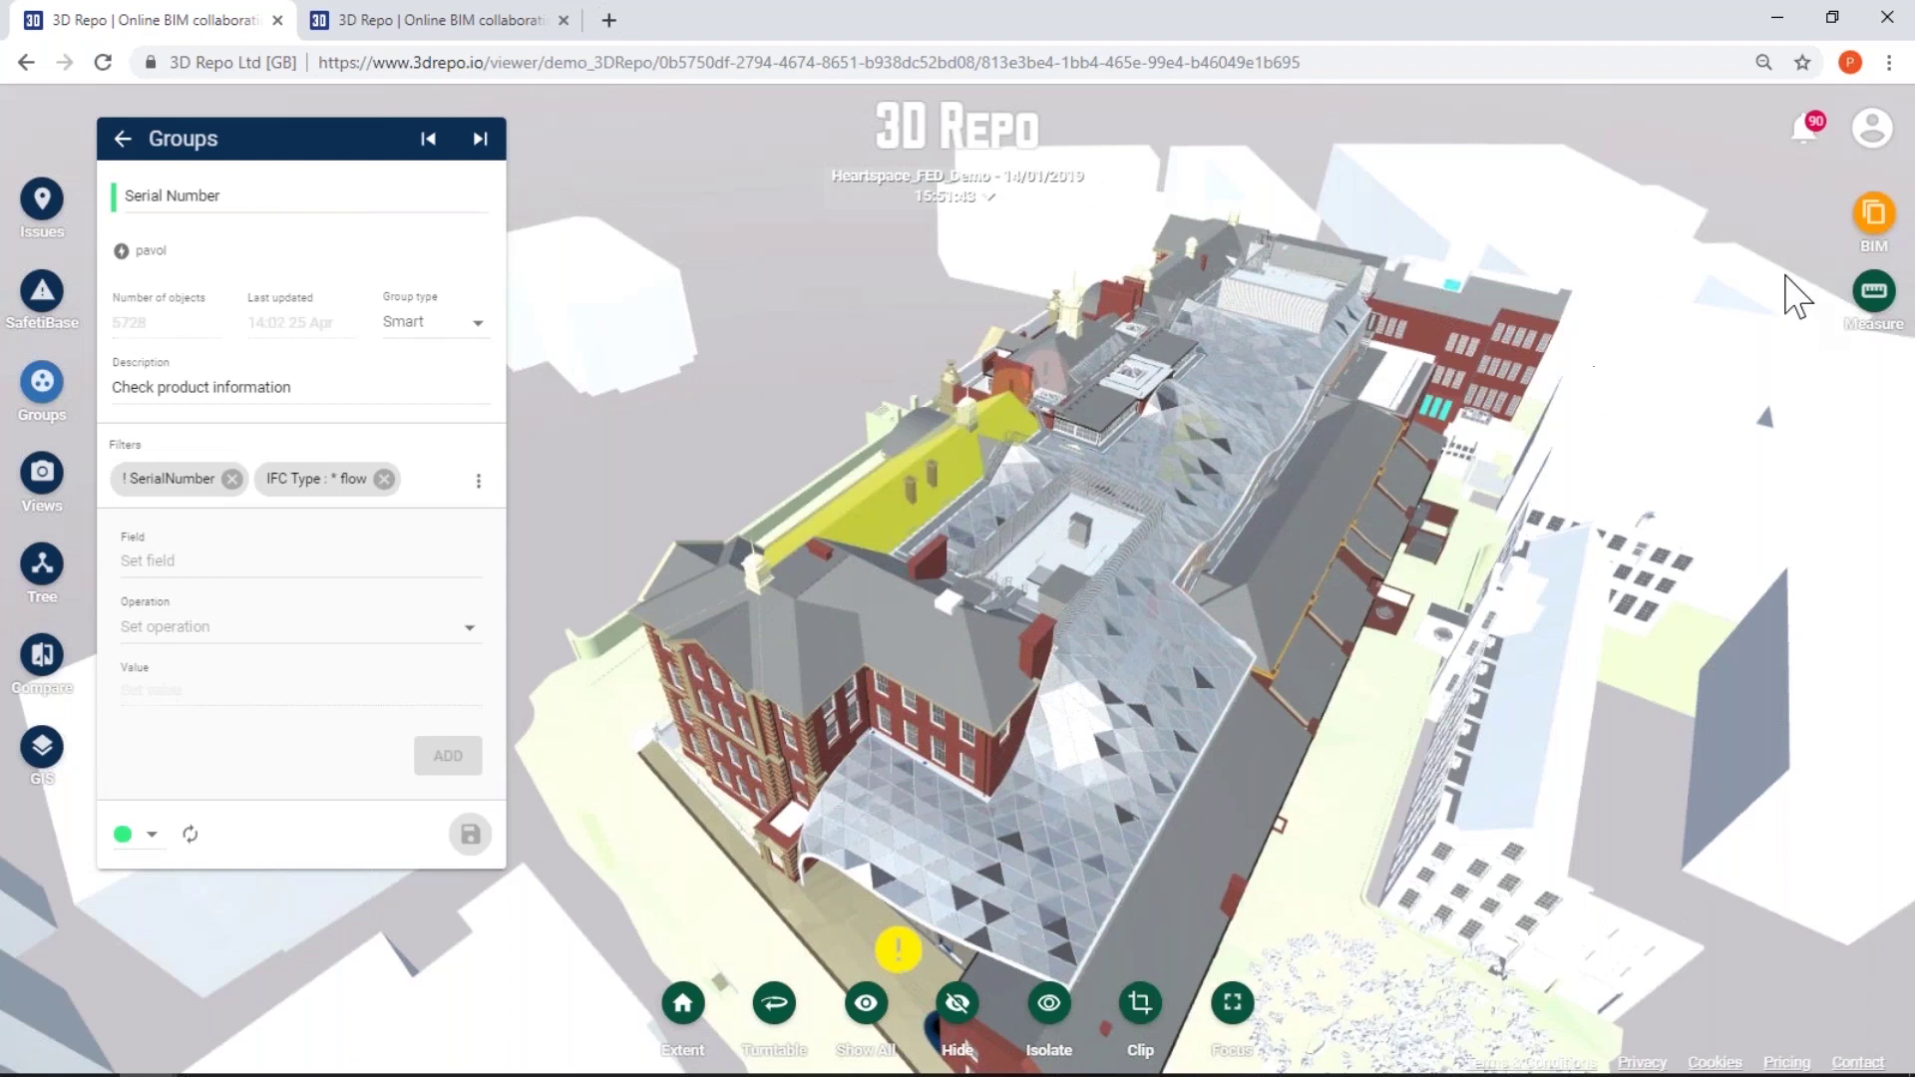
pyautogui.click(1874, 212)
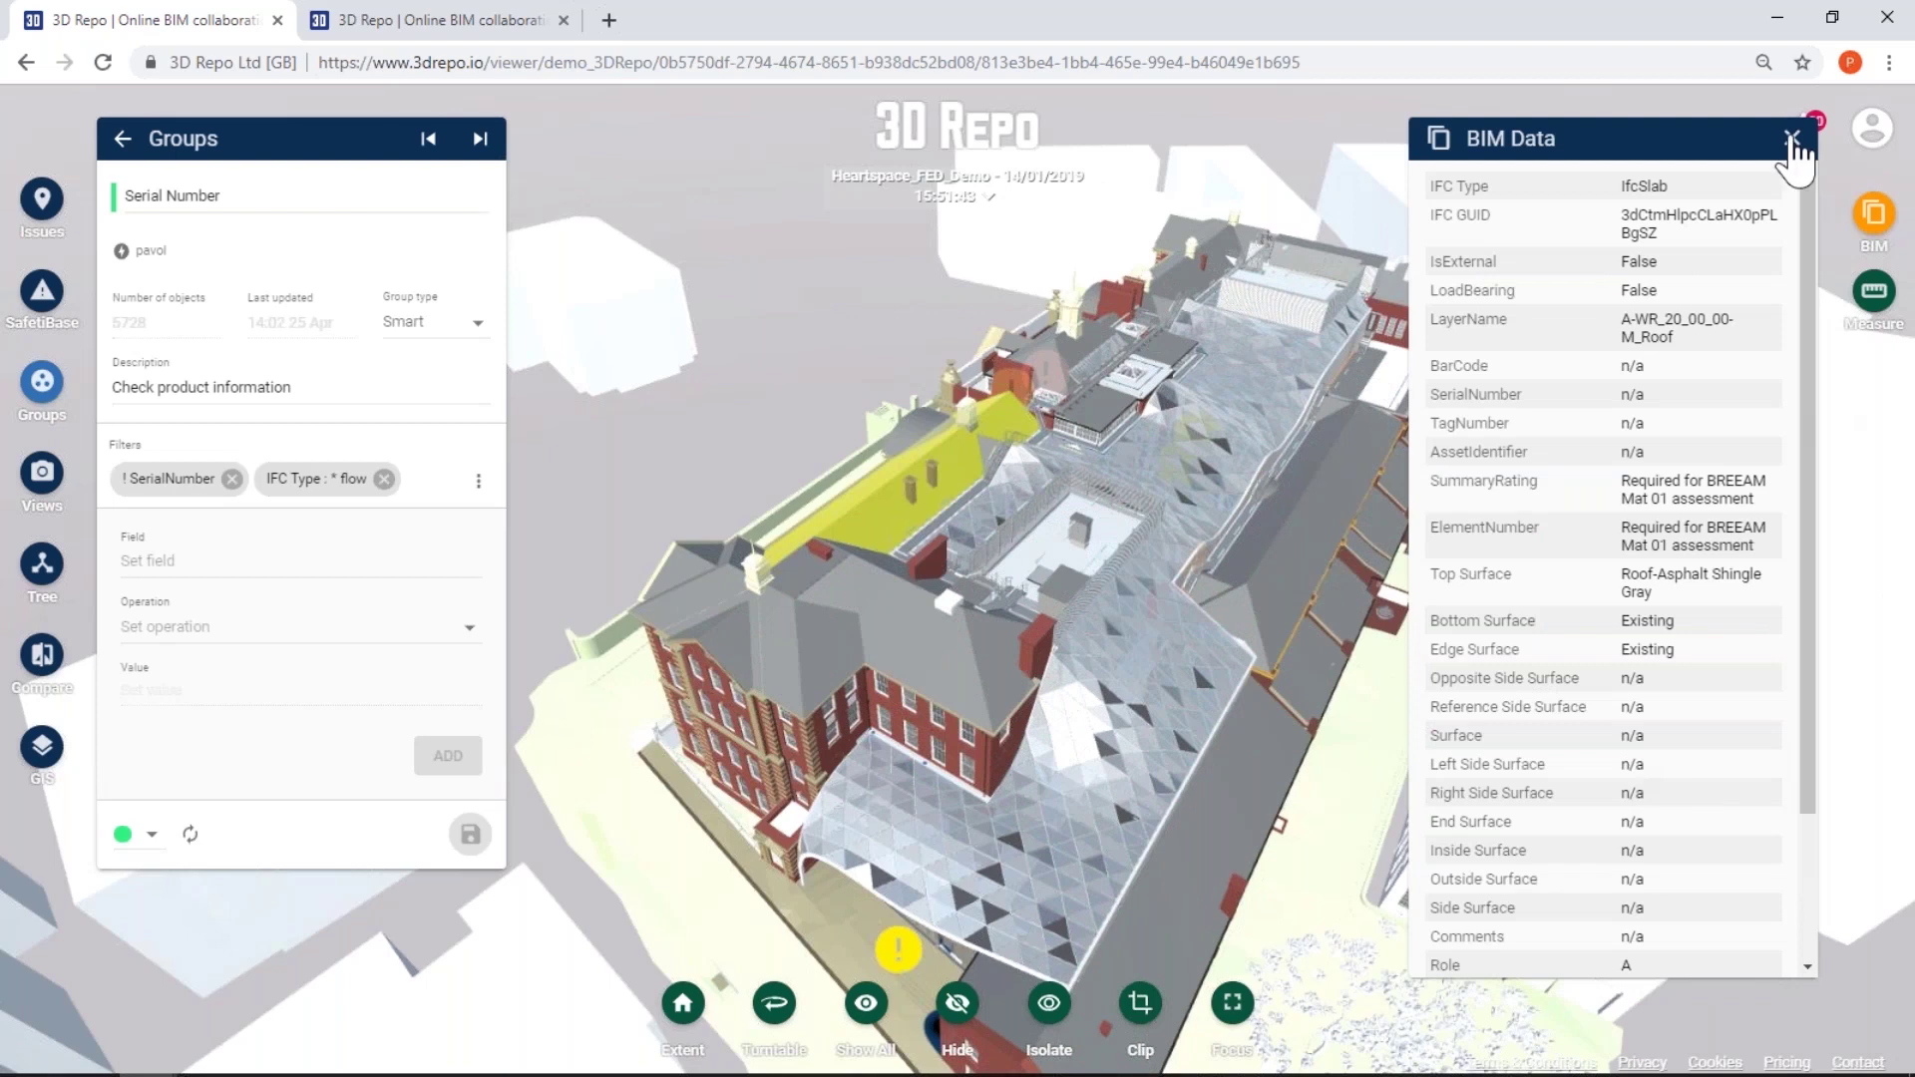
pyautogui.click(1875, 212)
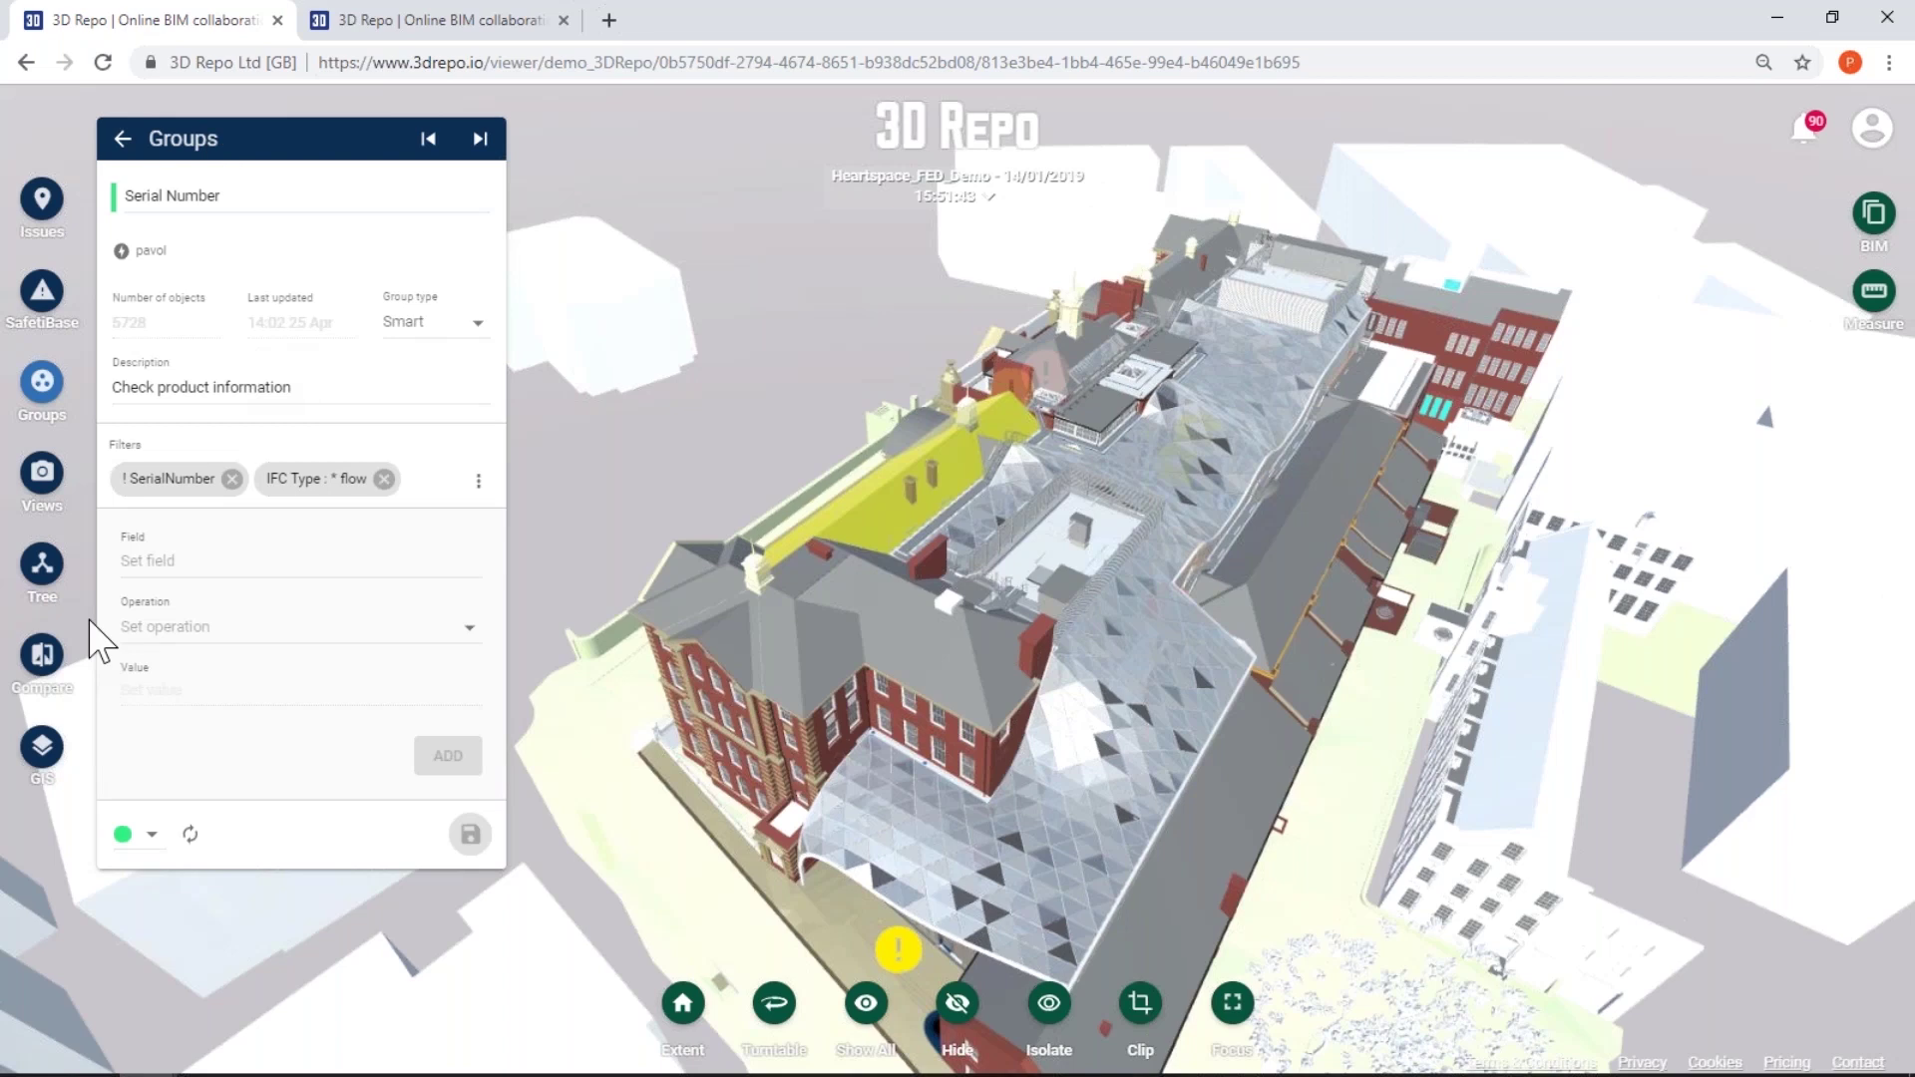
# Isolate the objects of the Serial Number smart group and inspect the building services up close
pyautogui.click(191, 836)
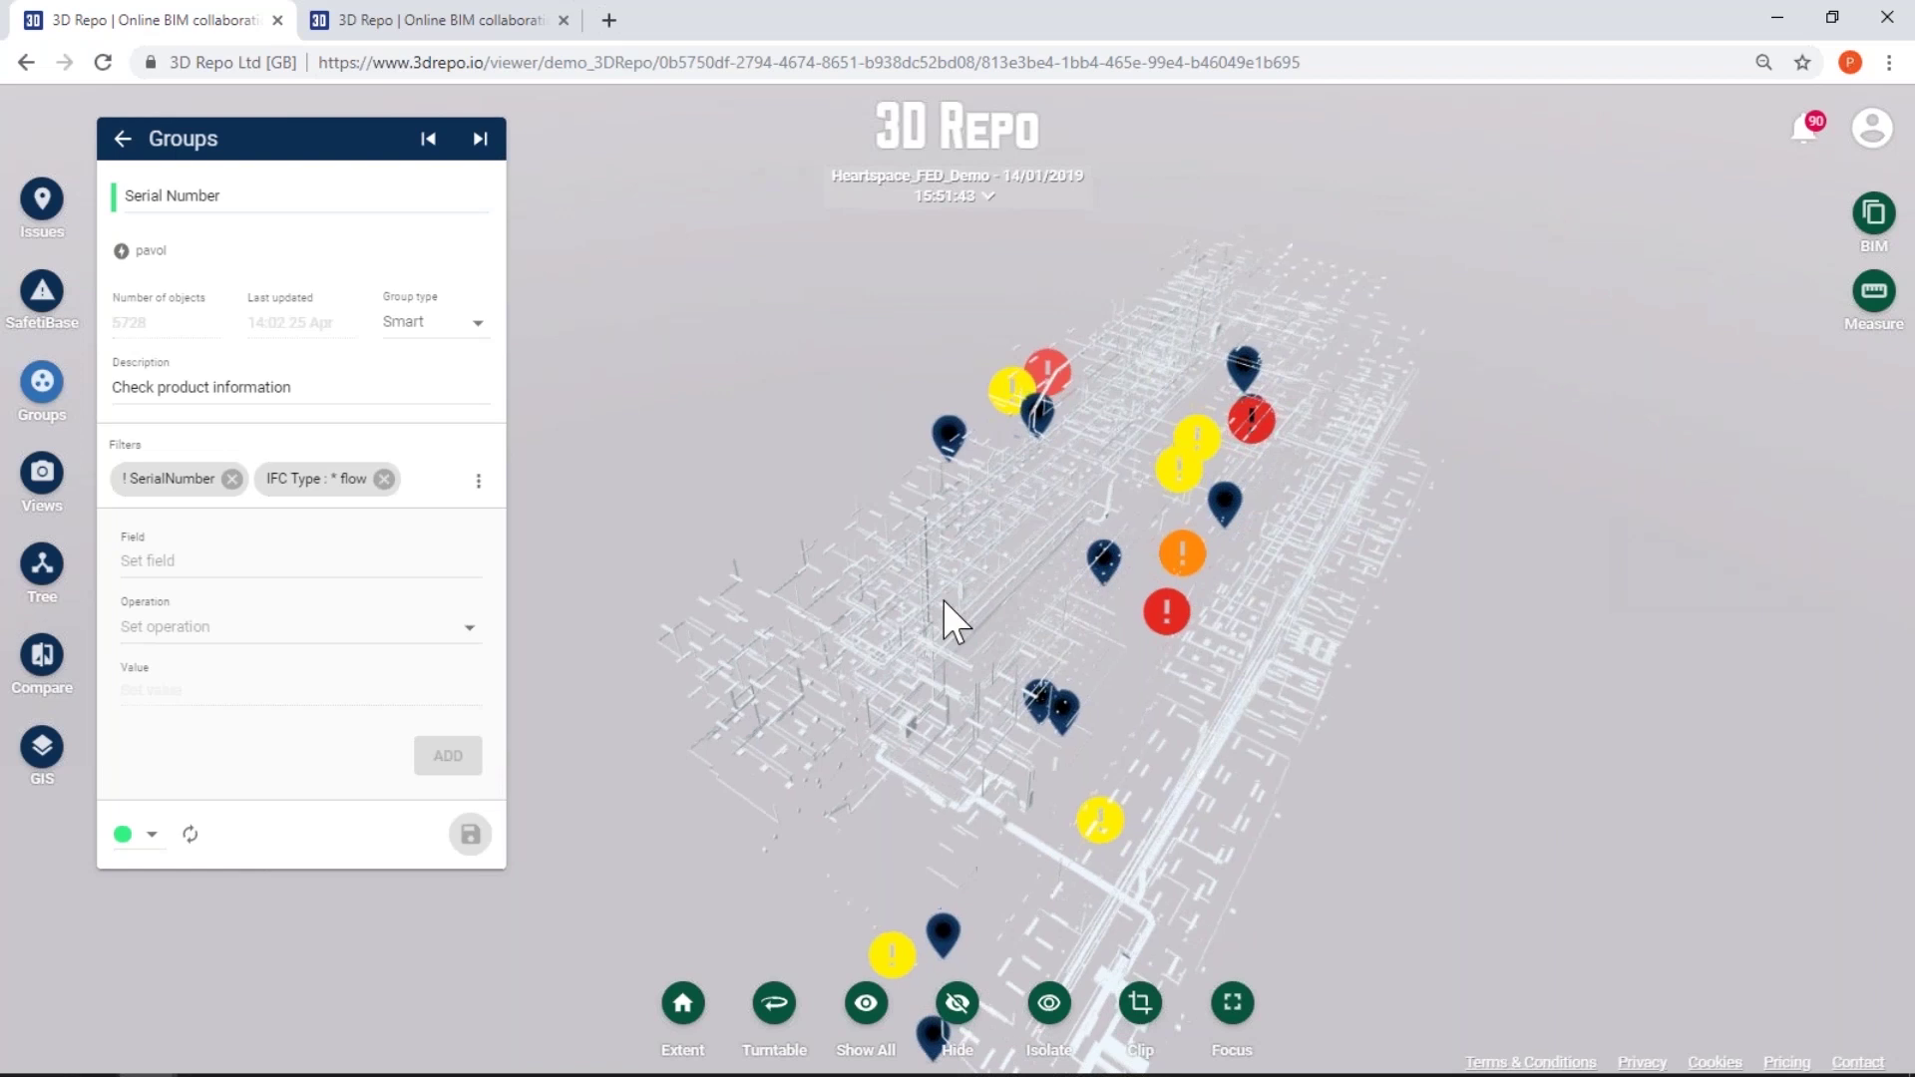
pyautogui.moveTo(943, 600); pyautogui.dragTo(921, 602)
pyautogui.scroll(5, 1105, 726)
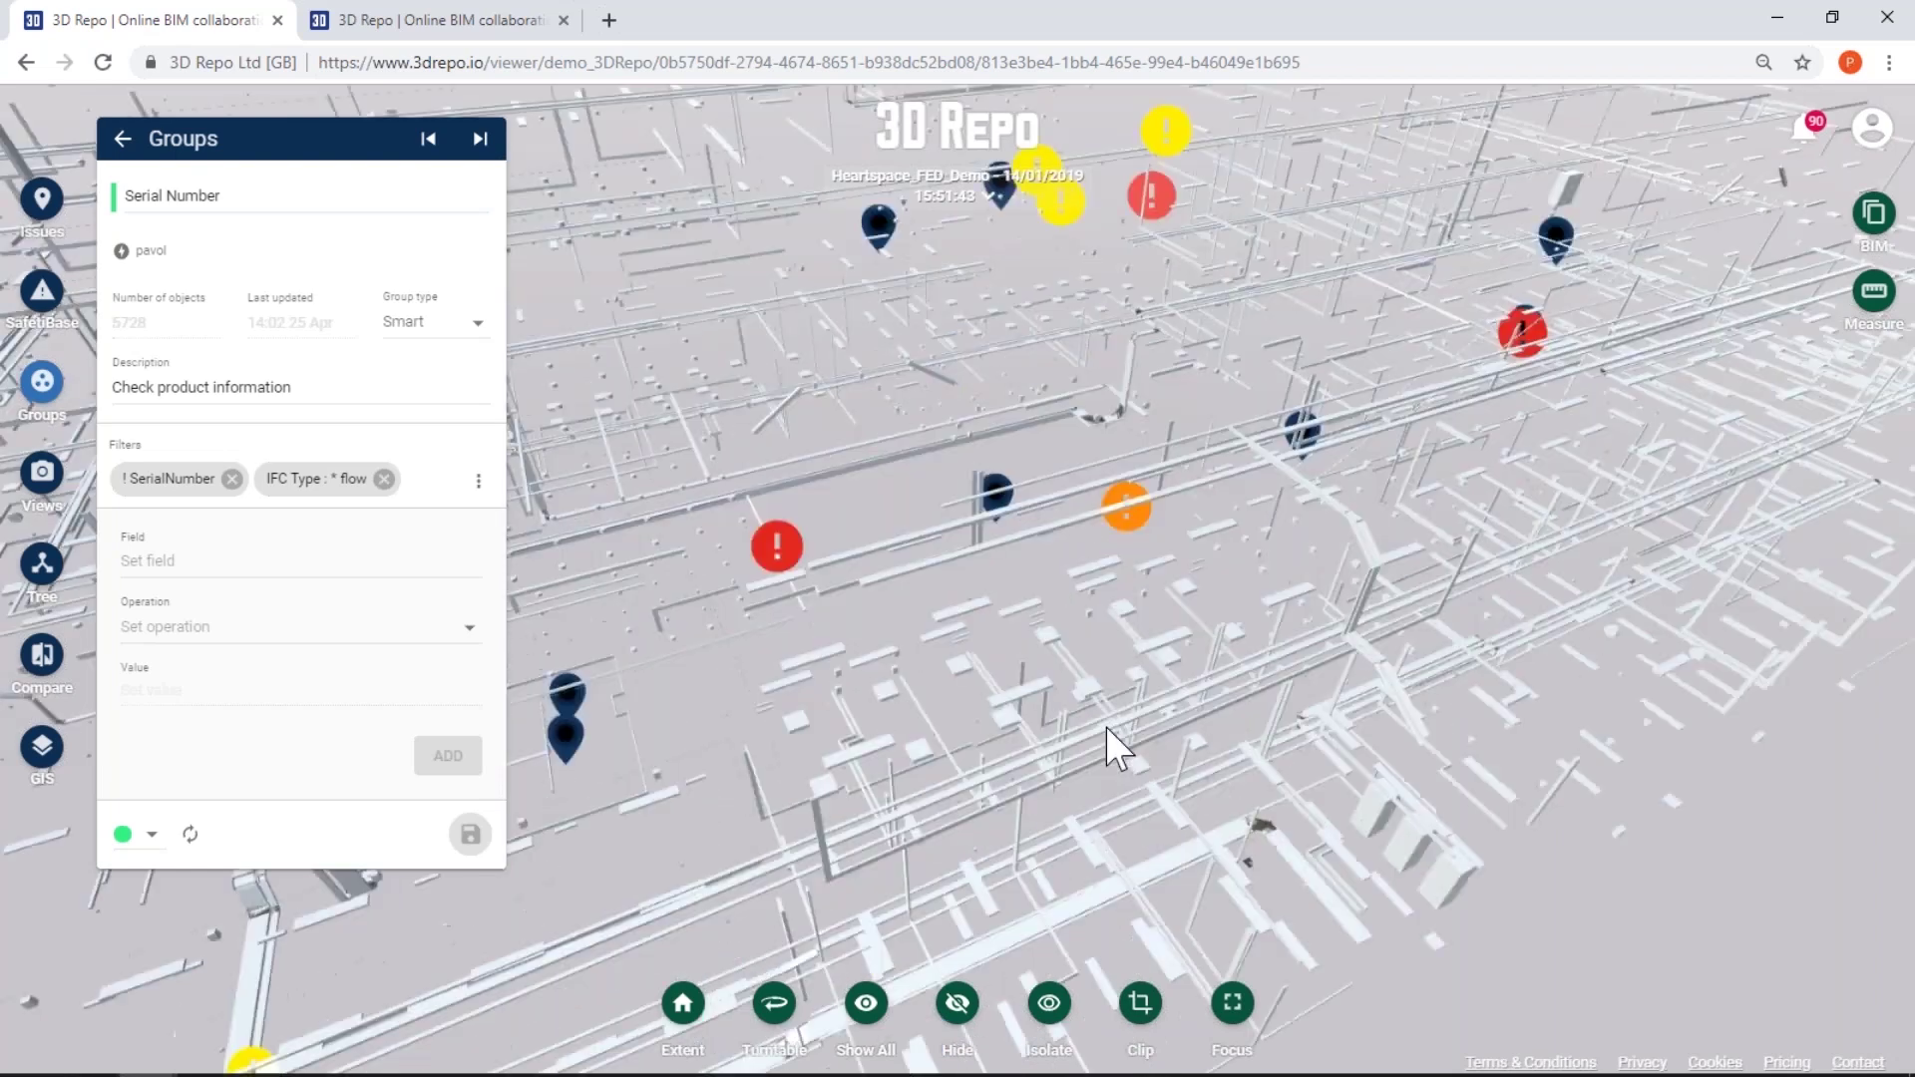
pyautogui.scroll(2, 1115, 724)
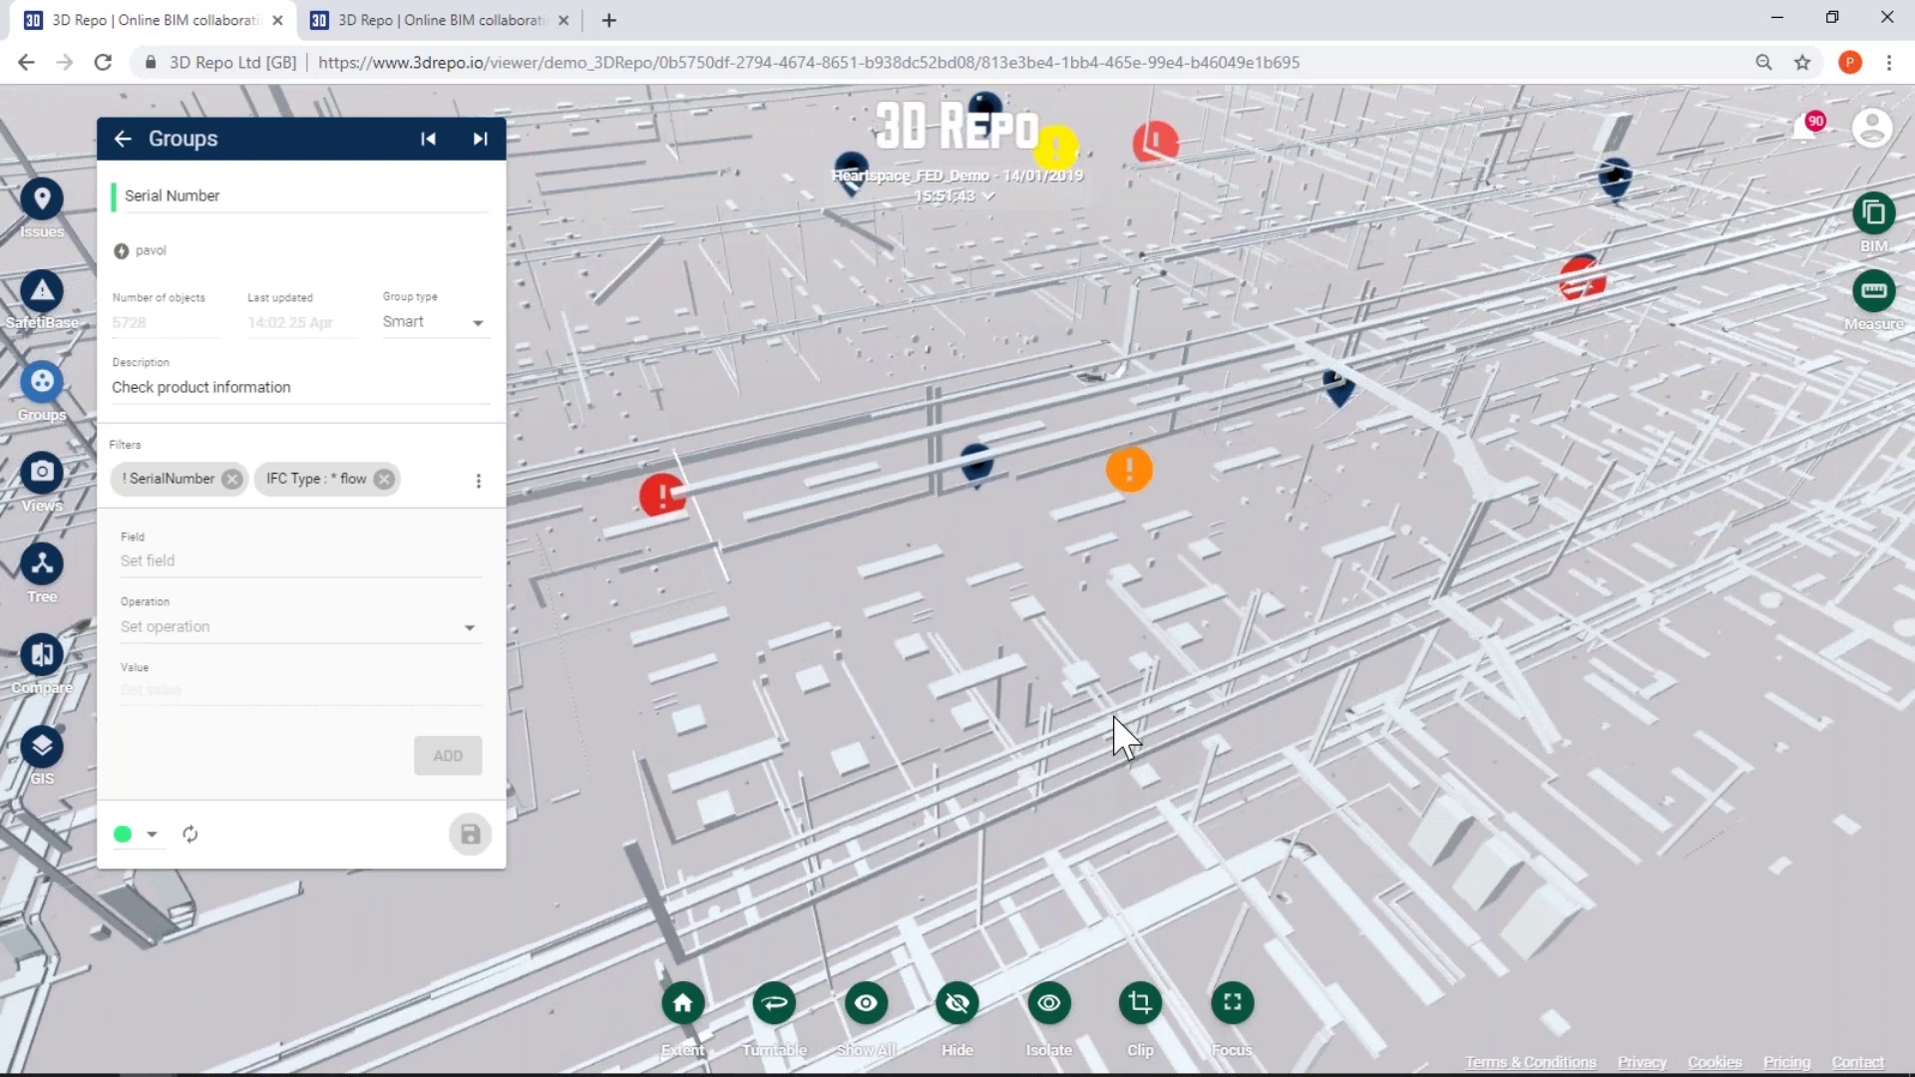
pyautogui.scroll(3, 1083, 676)
pyautogui.scroll(-5, 1079, 674)
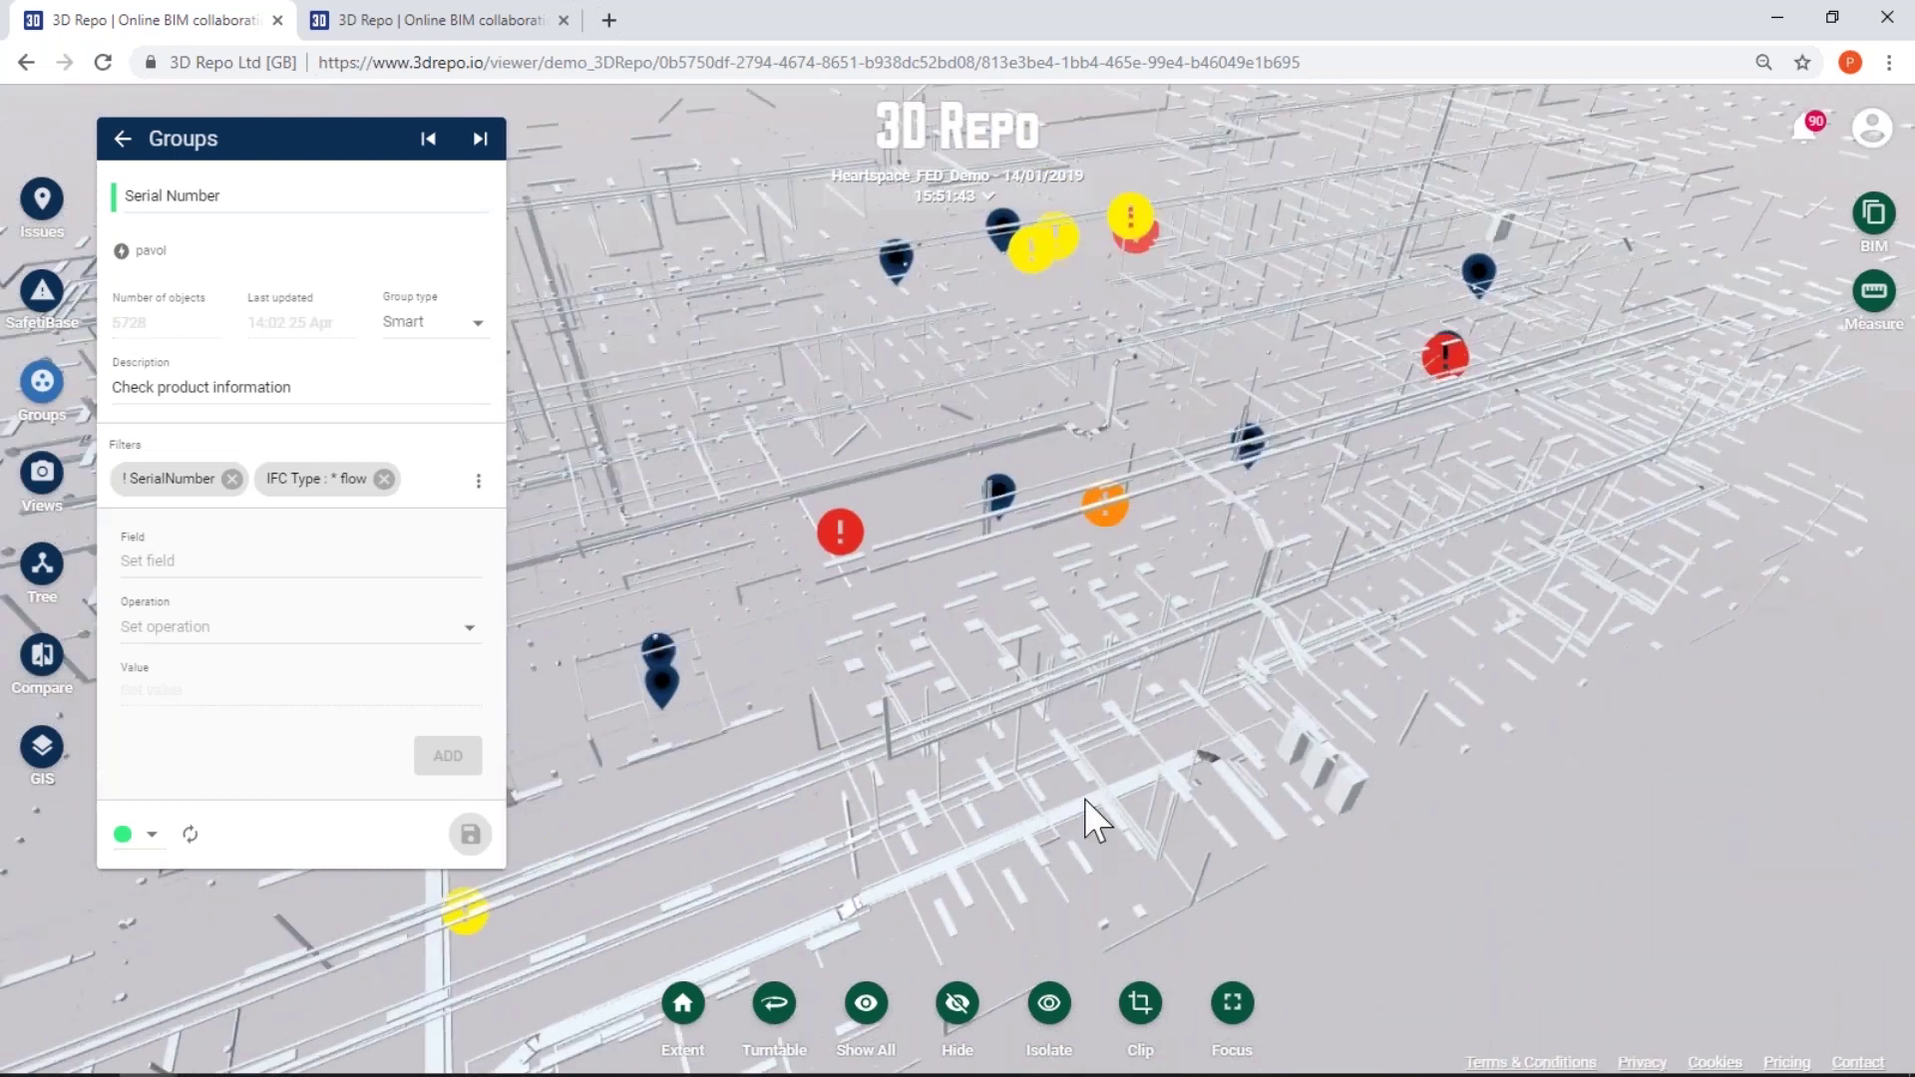
# Select a long duct segment among the isolated services, review its BIM data, and clear the selection with the whole building in view
pyautogui.click(1192, 750)
pyautogui.click(1880, 233)
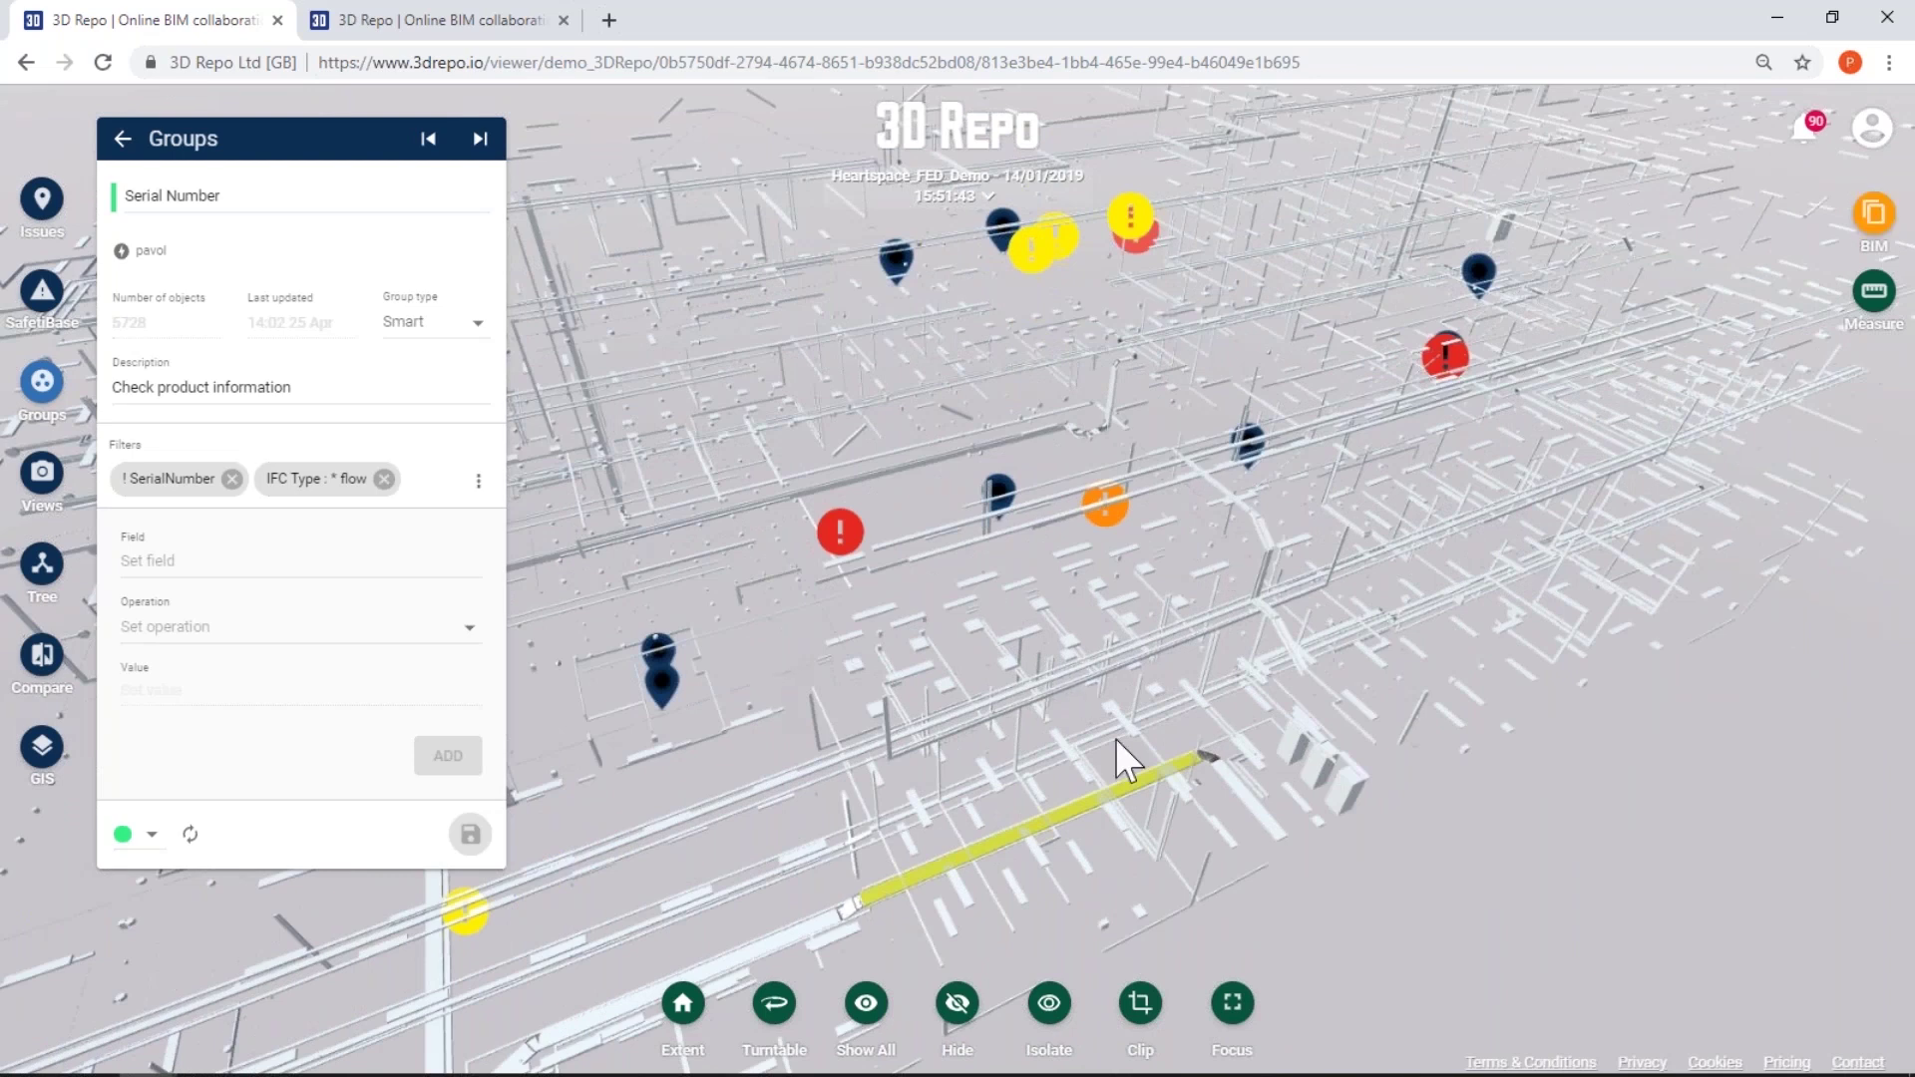
pyautogui.click(1342, 798)
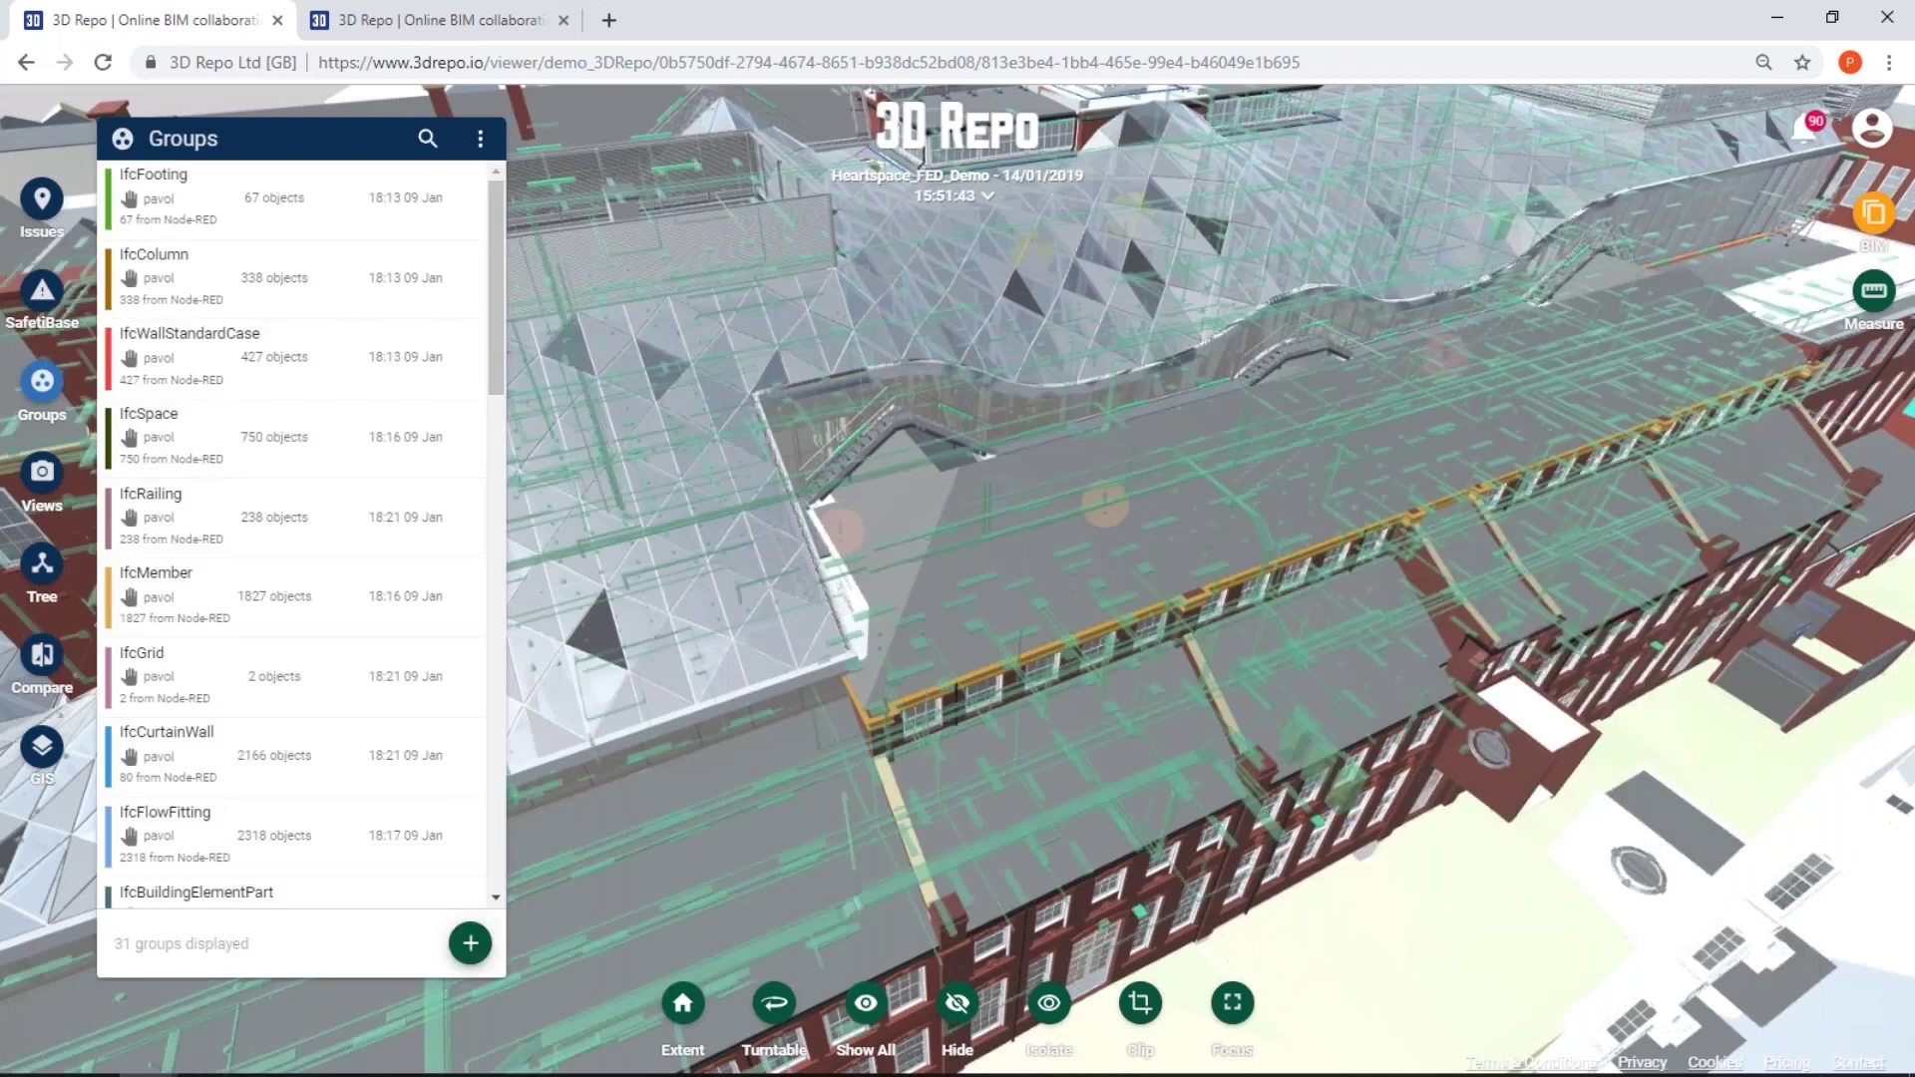
pyautogui.click(1873, 213)
pyautogui.scroll(-10, 1086, 663)
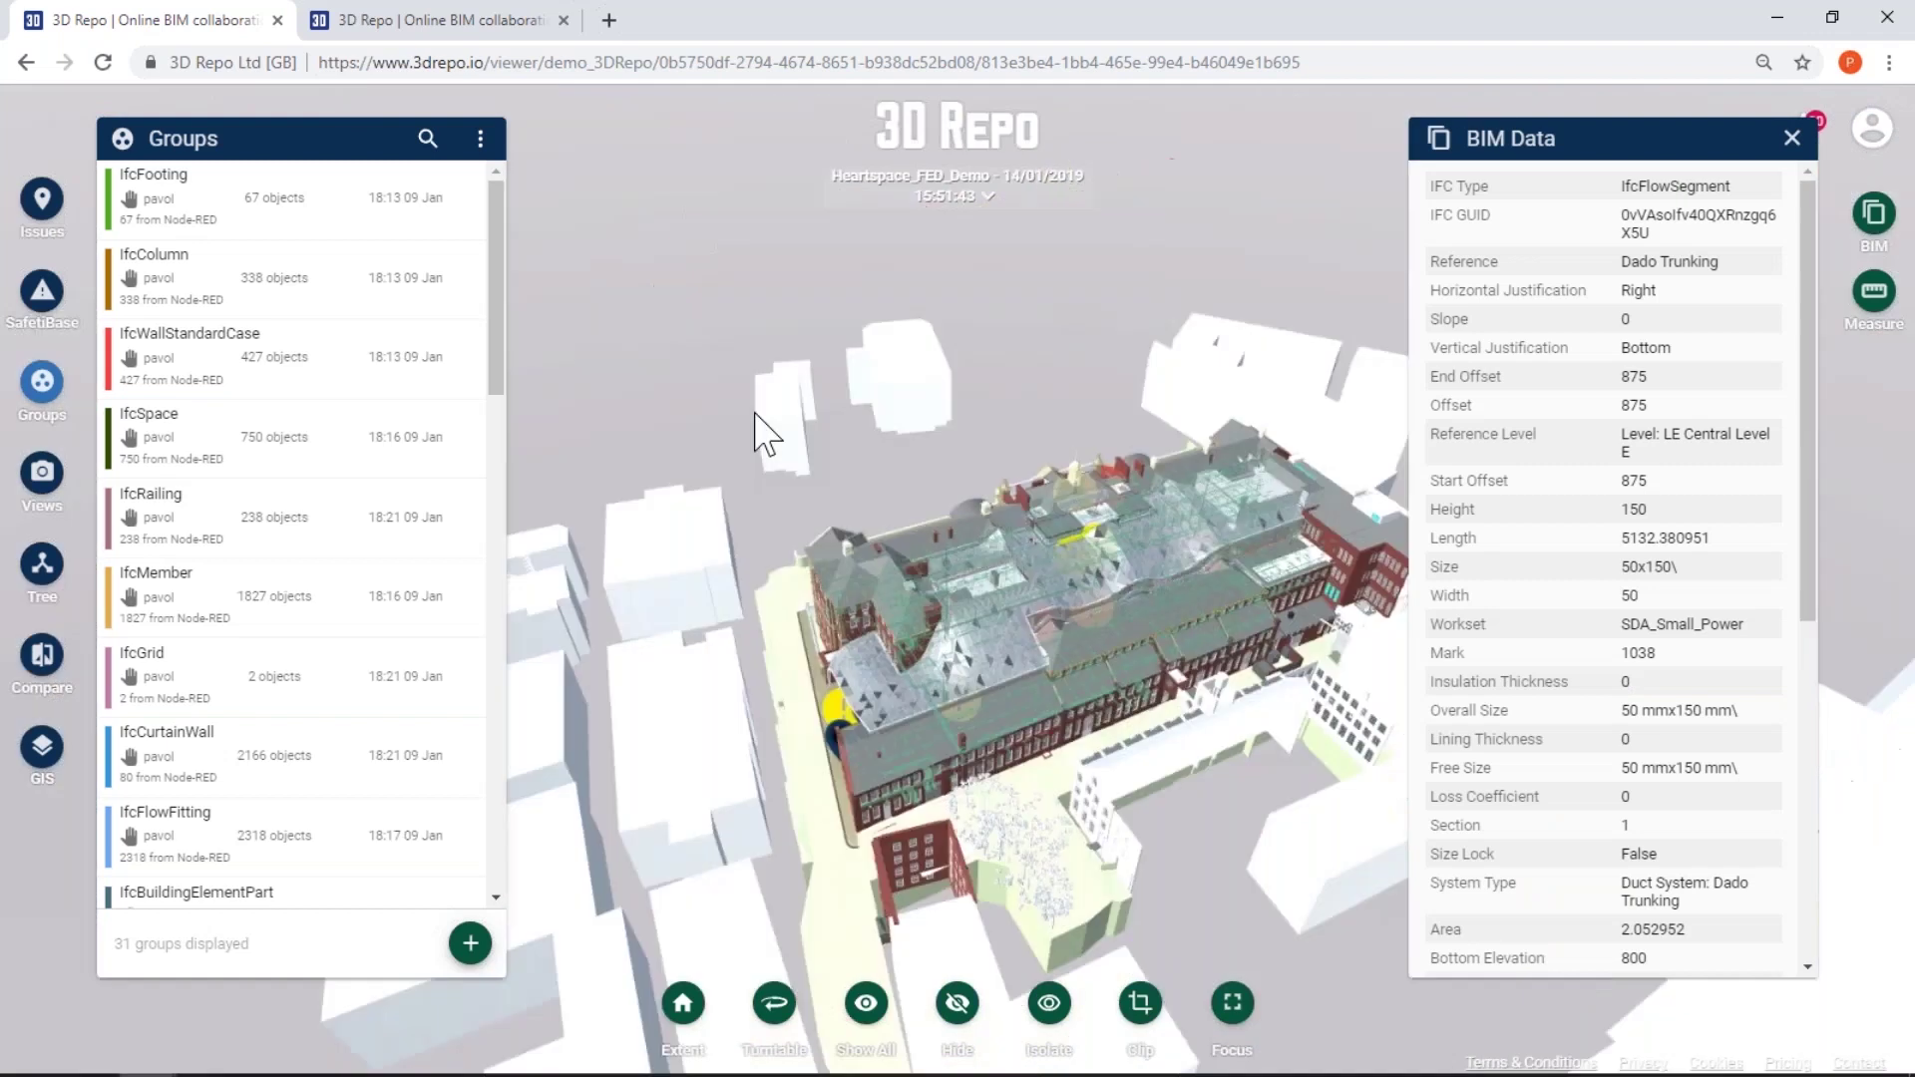
pyautogui.click(698, 385)
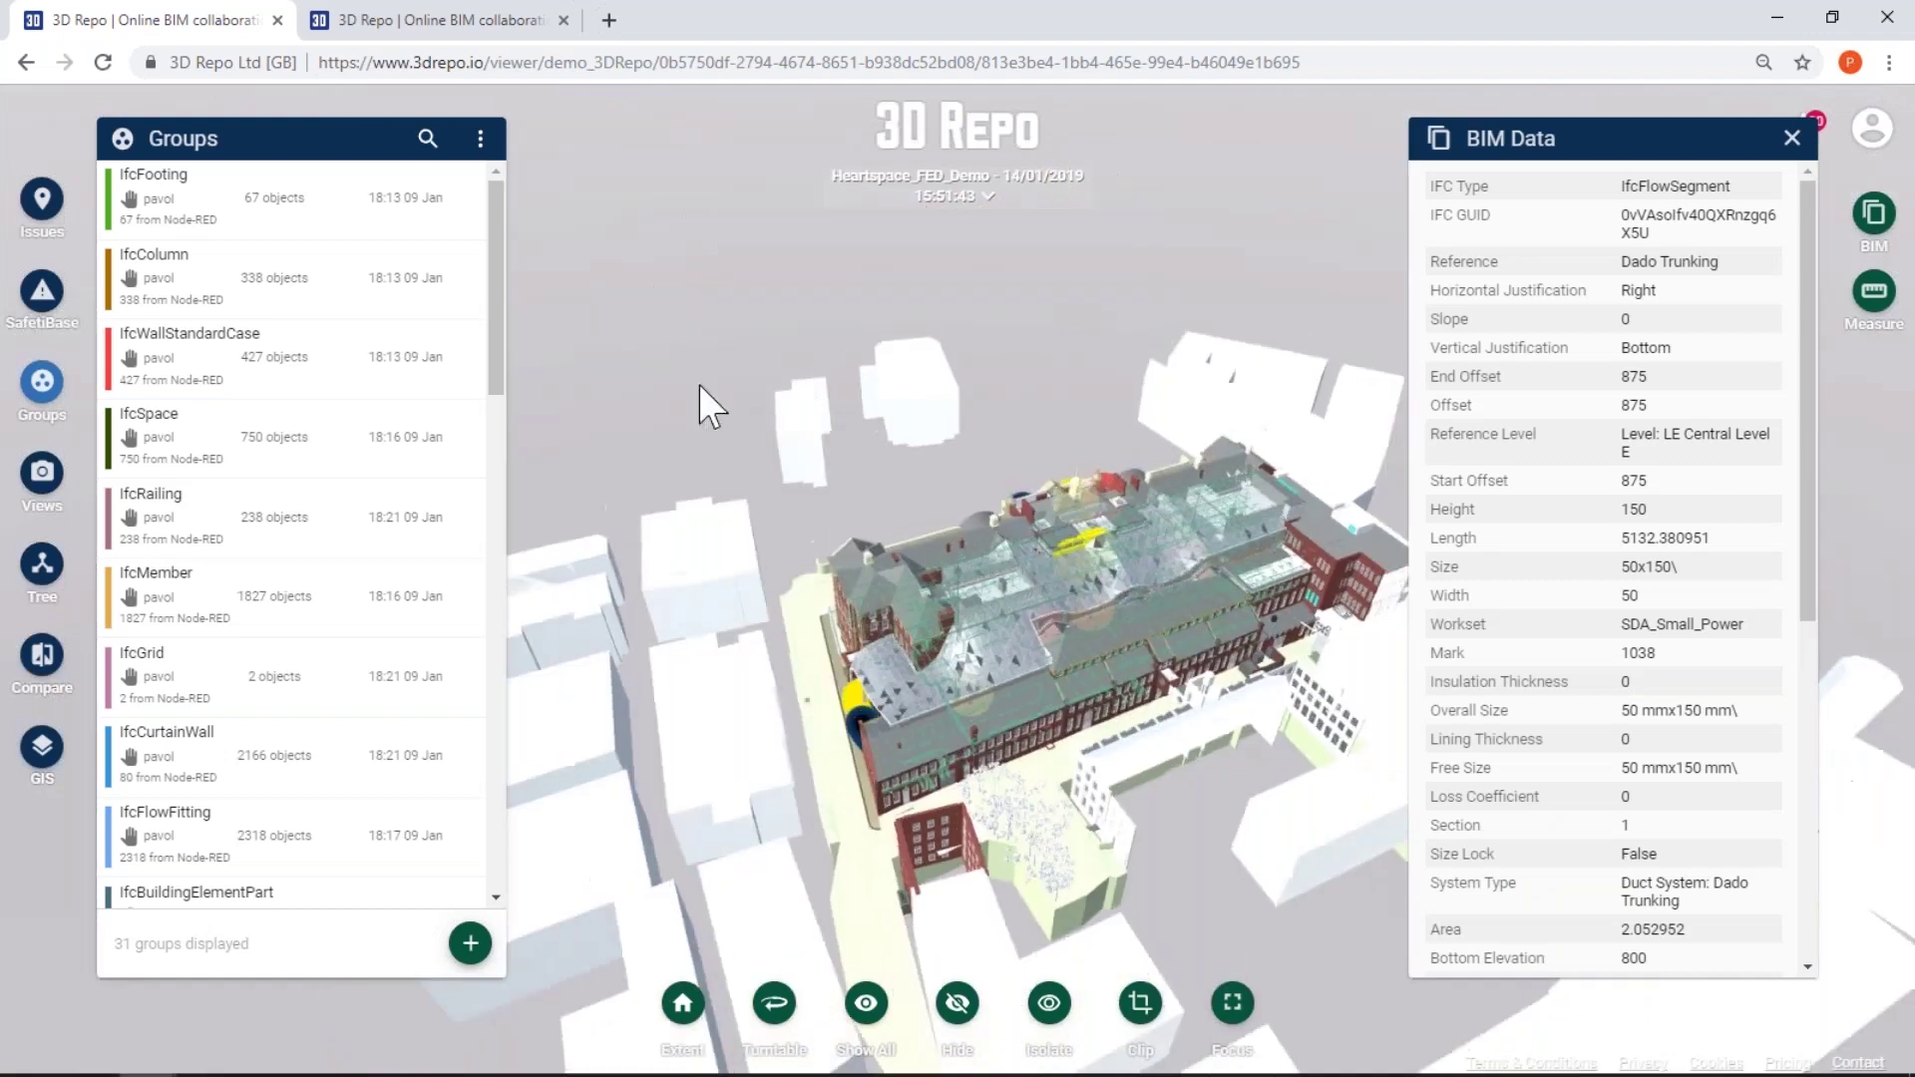
# Close the groups and open the model comparison with the opposite facade of the building in view
pyautogui.click(41, 394)
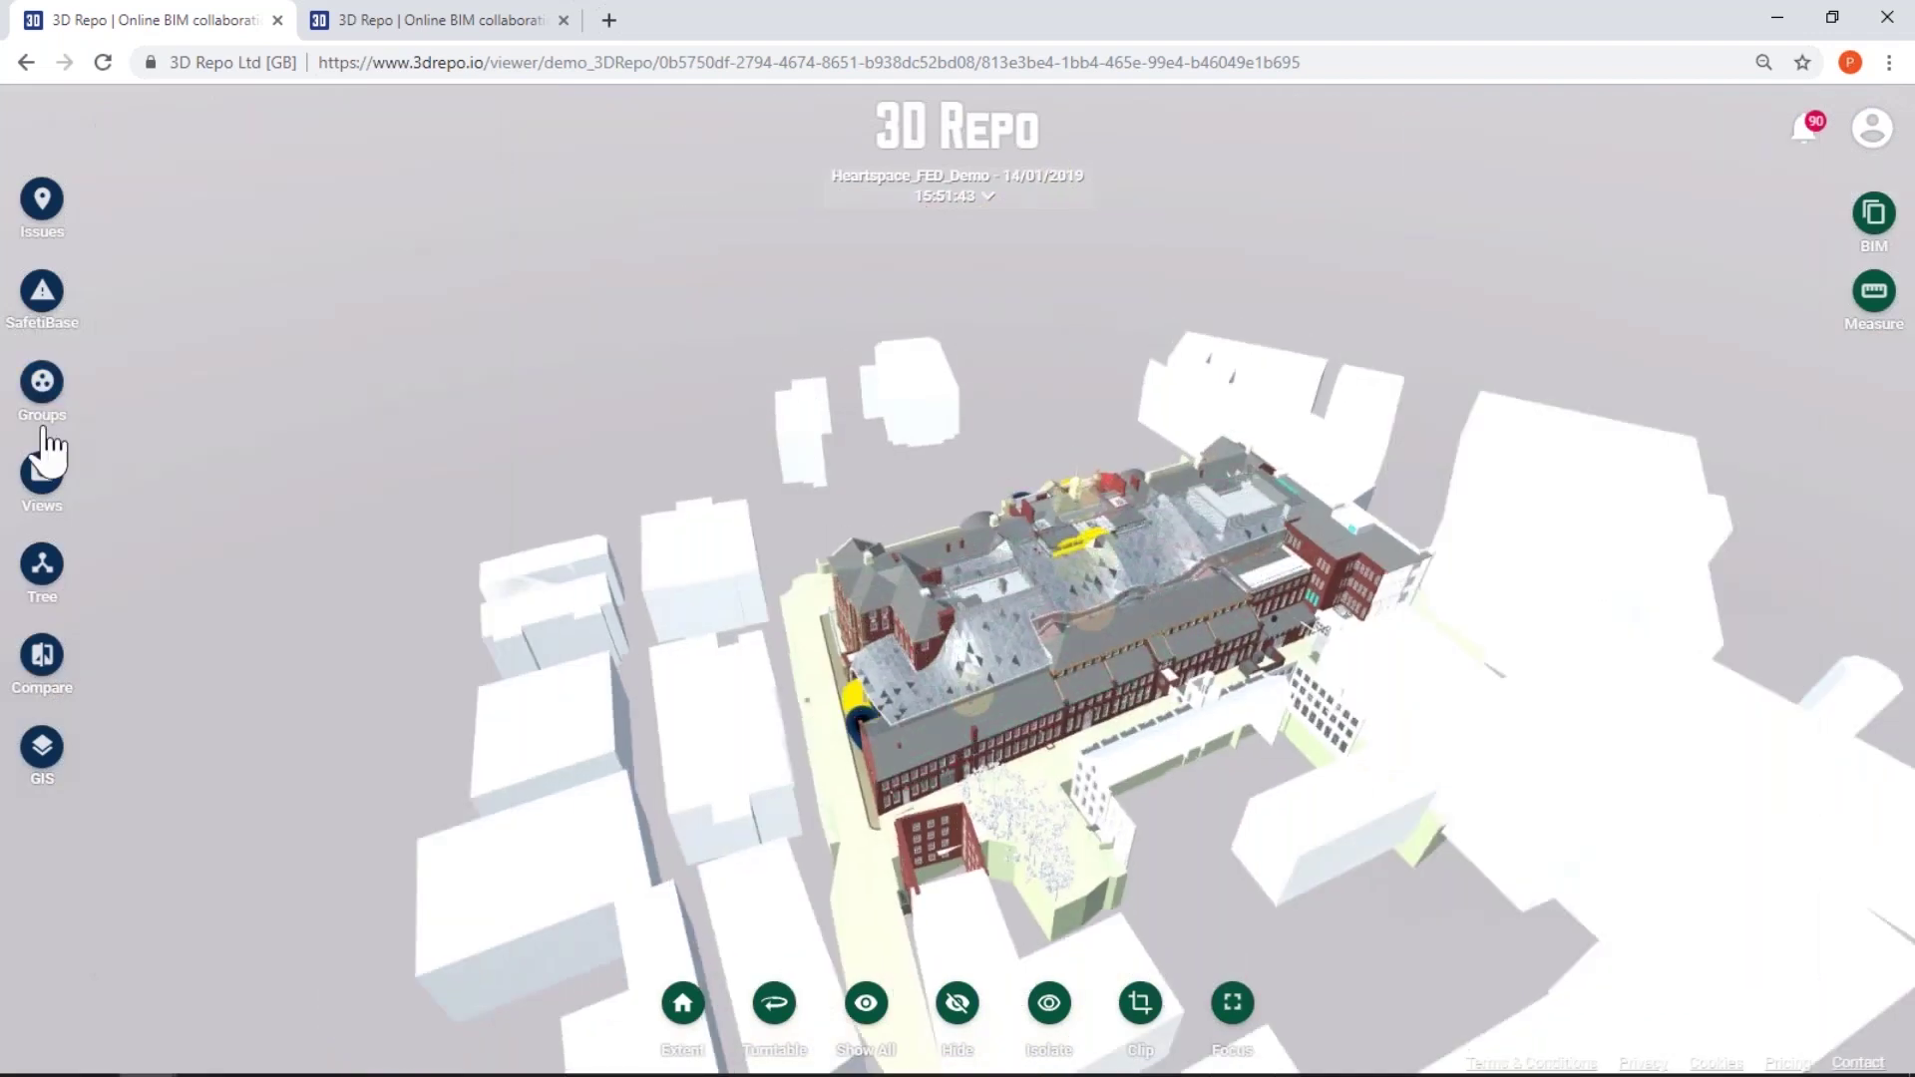
pyautogui.click(42, 663)
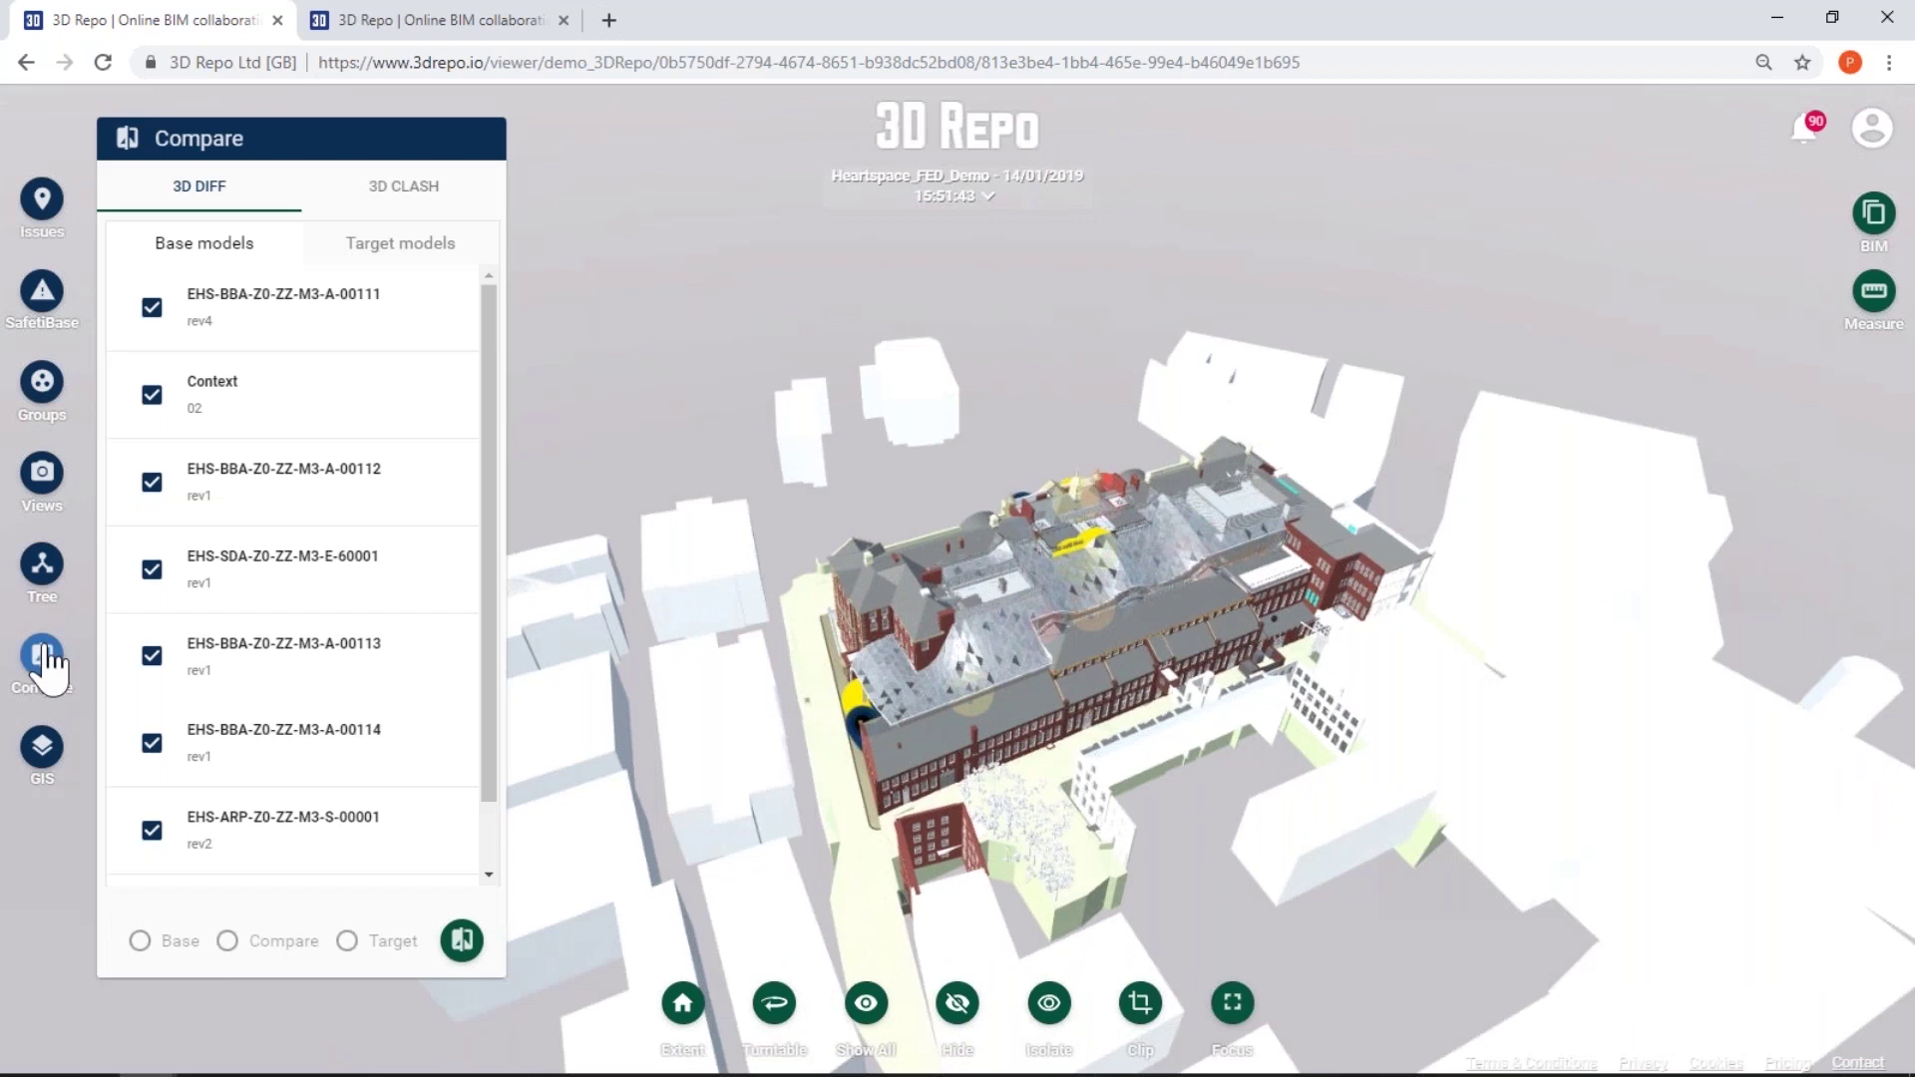
pyautogui.moveTo(895, 503); pyautogui.dragTo(1072, 467)
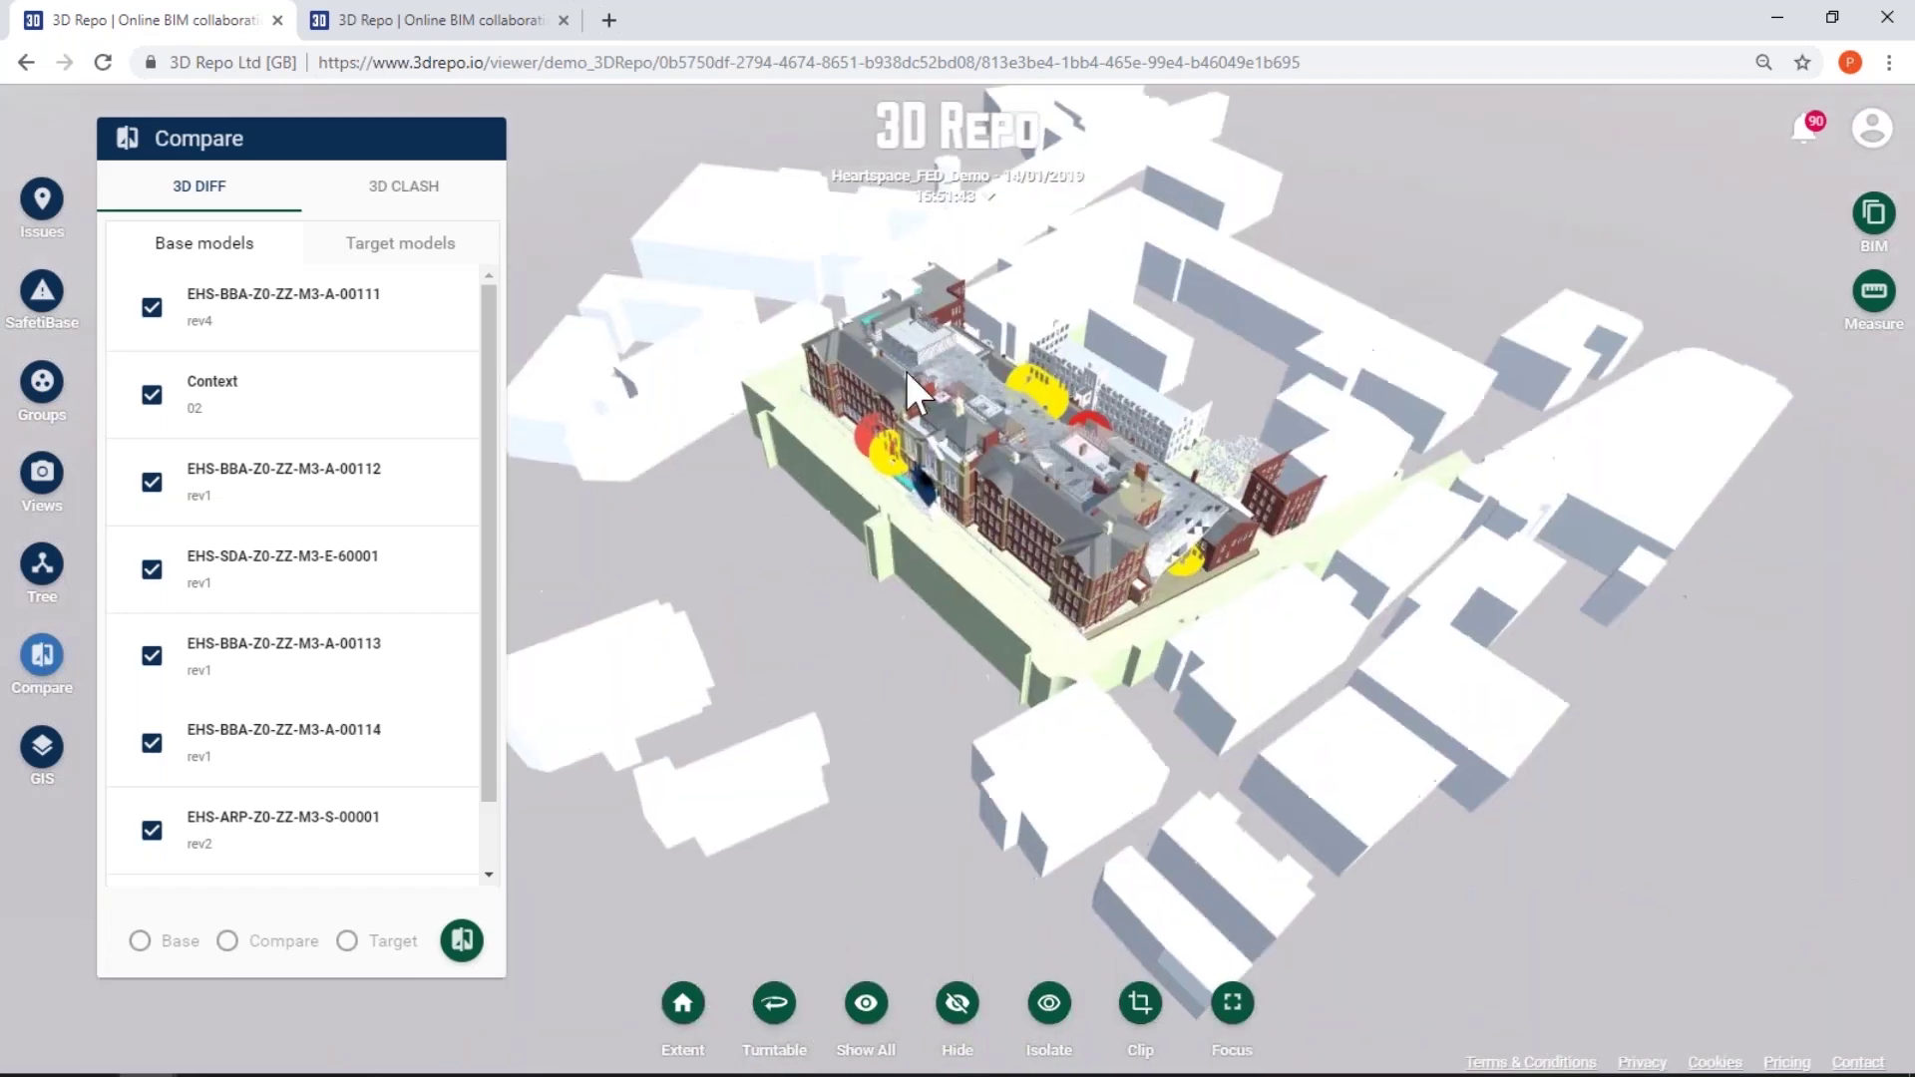
pyautogui.scroll(5, 905, 367)
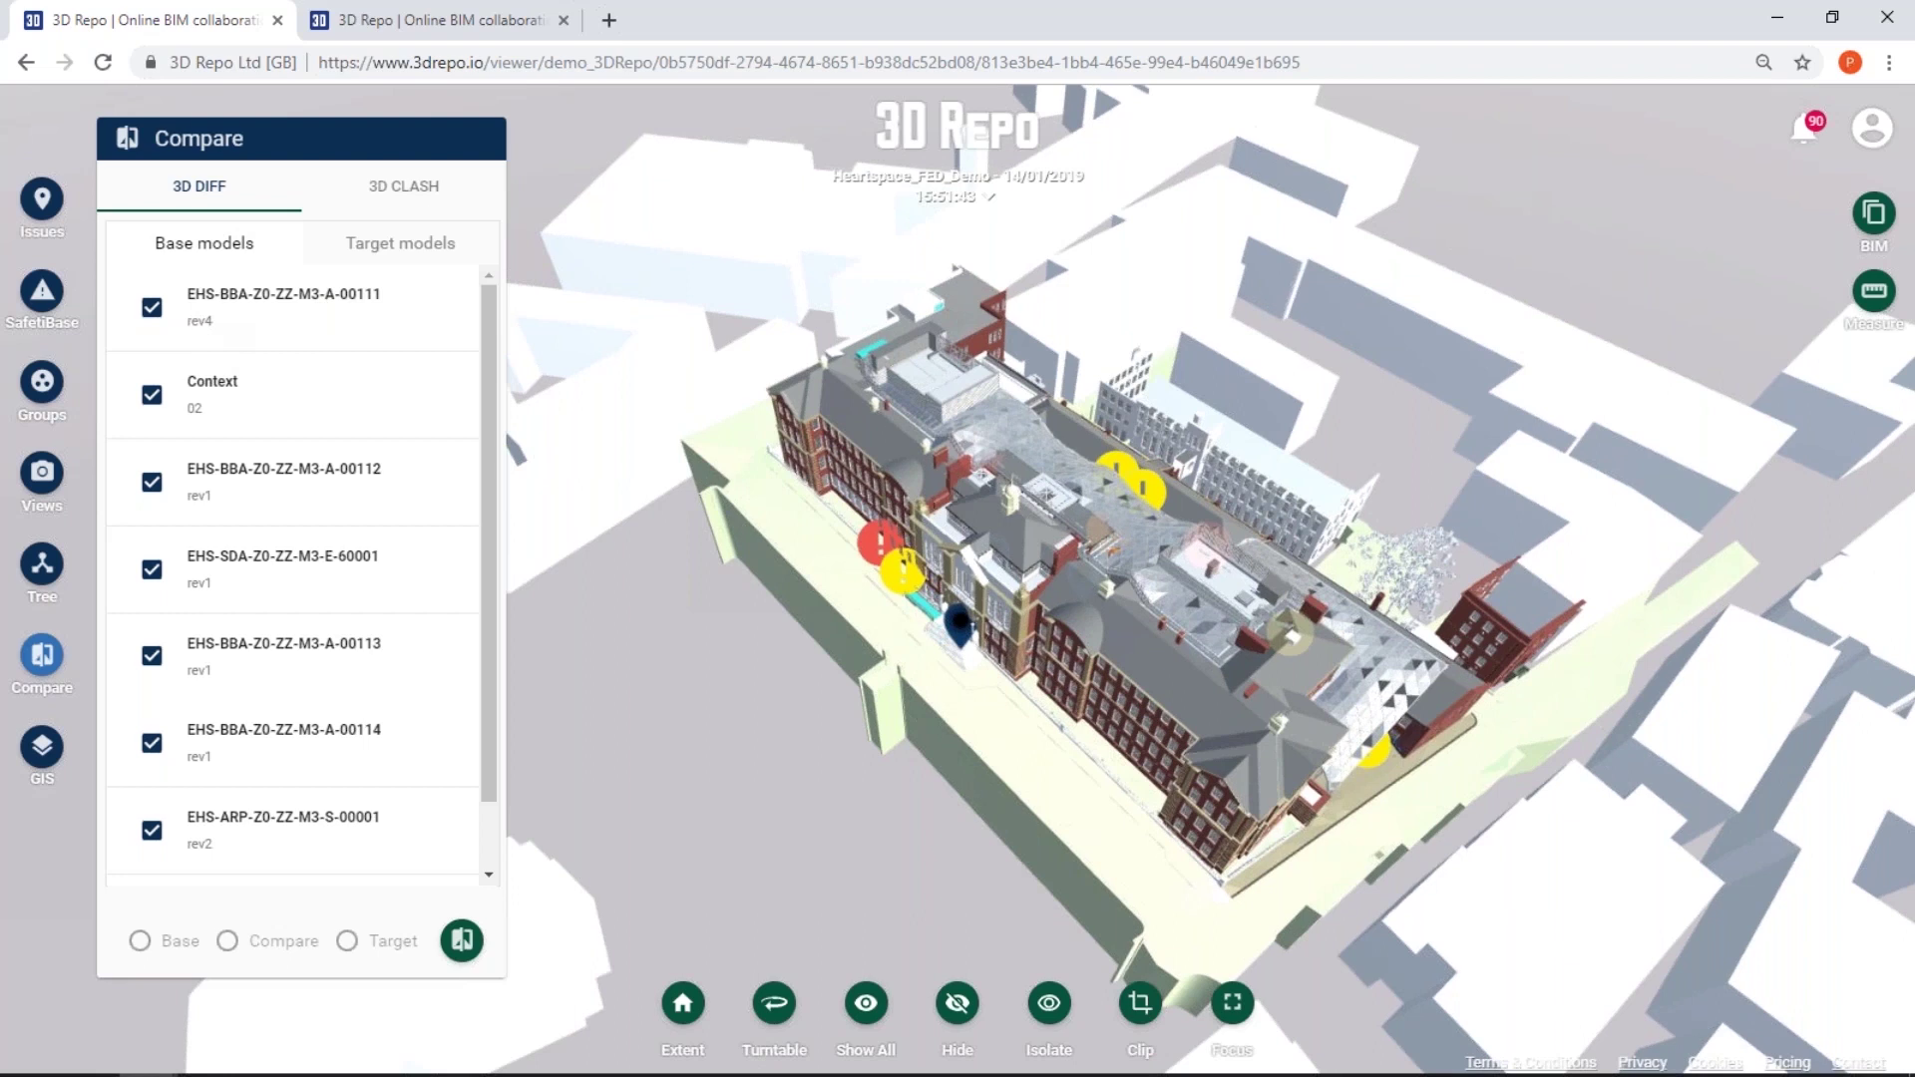
# Set up a 3D Clash comparison with only EHS-SDA-Z0-ZZ-M3-E-60001 selected as the base model
pyautogui.click(399, 196)
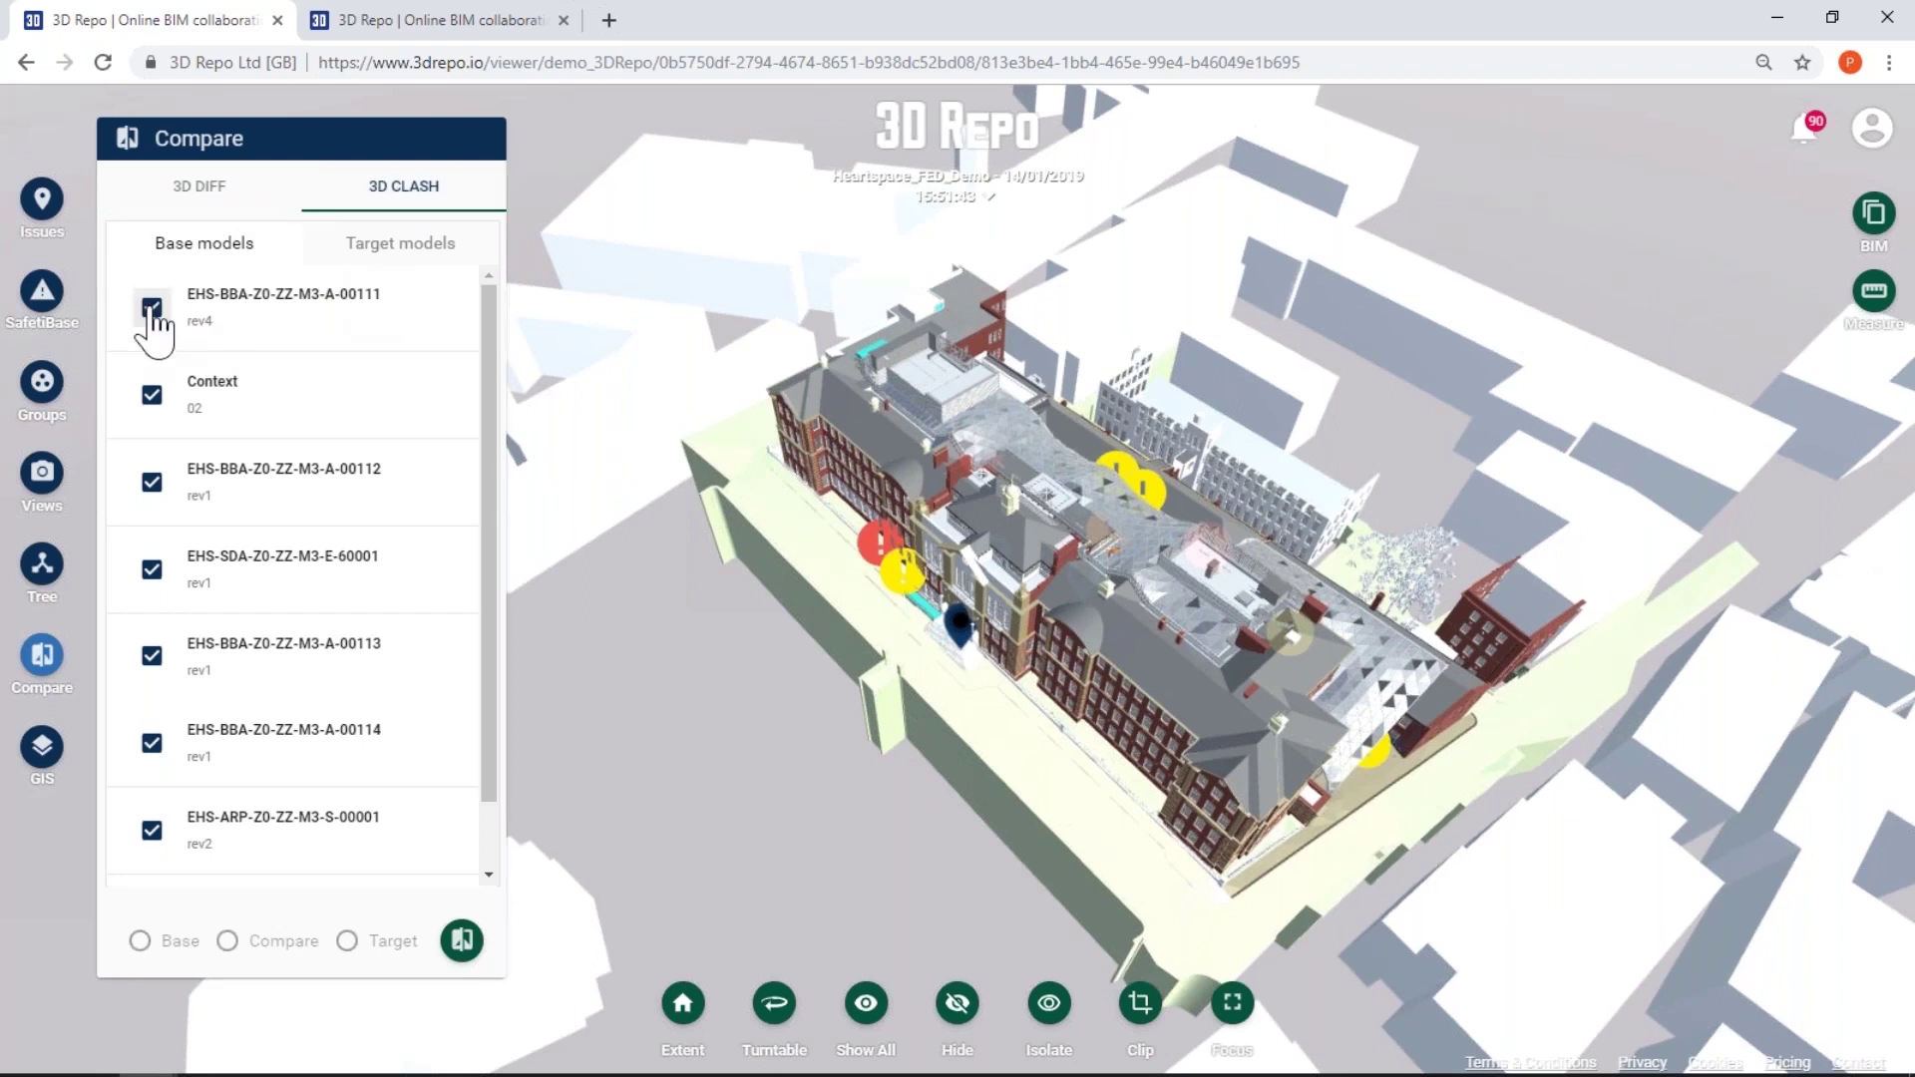
pyautogui.click(152, 308)
pyautogui.click(152, 395)
pyautogui.click(151, 483)
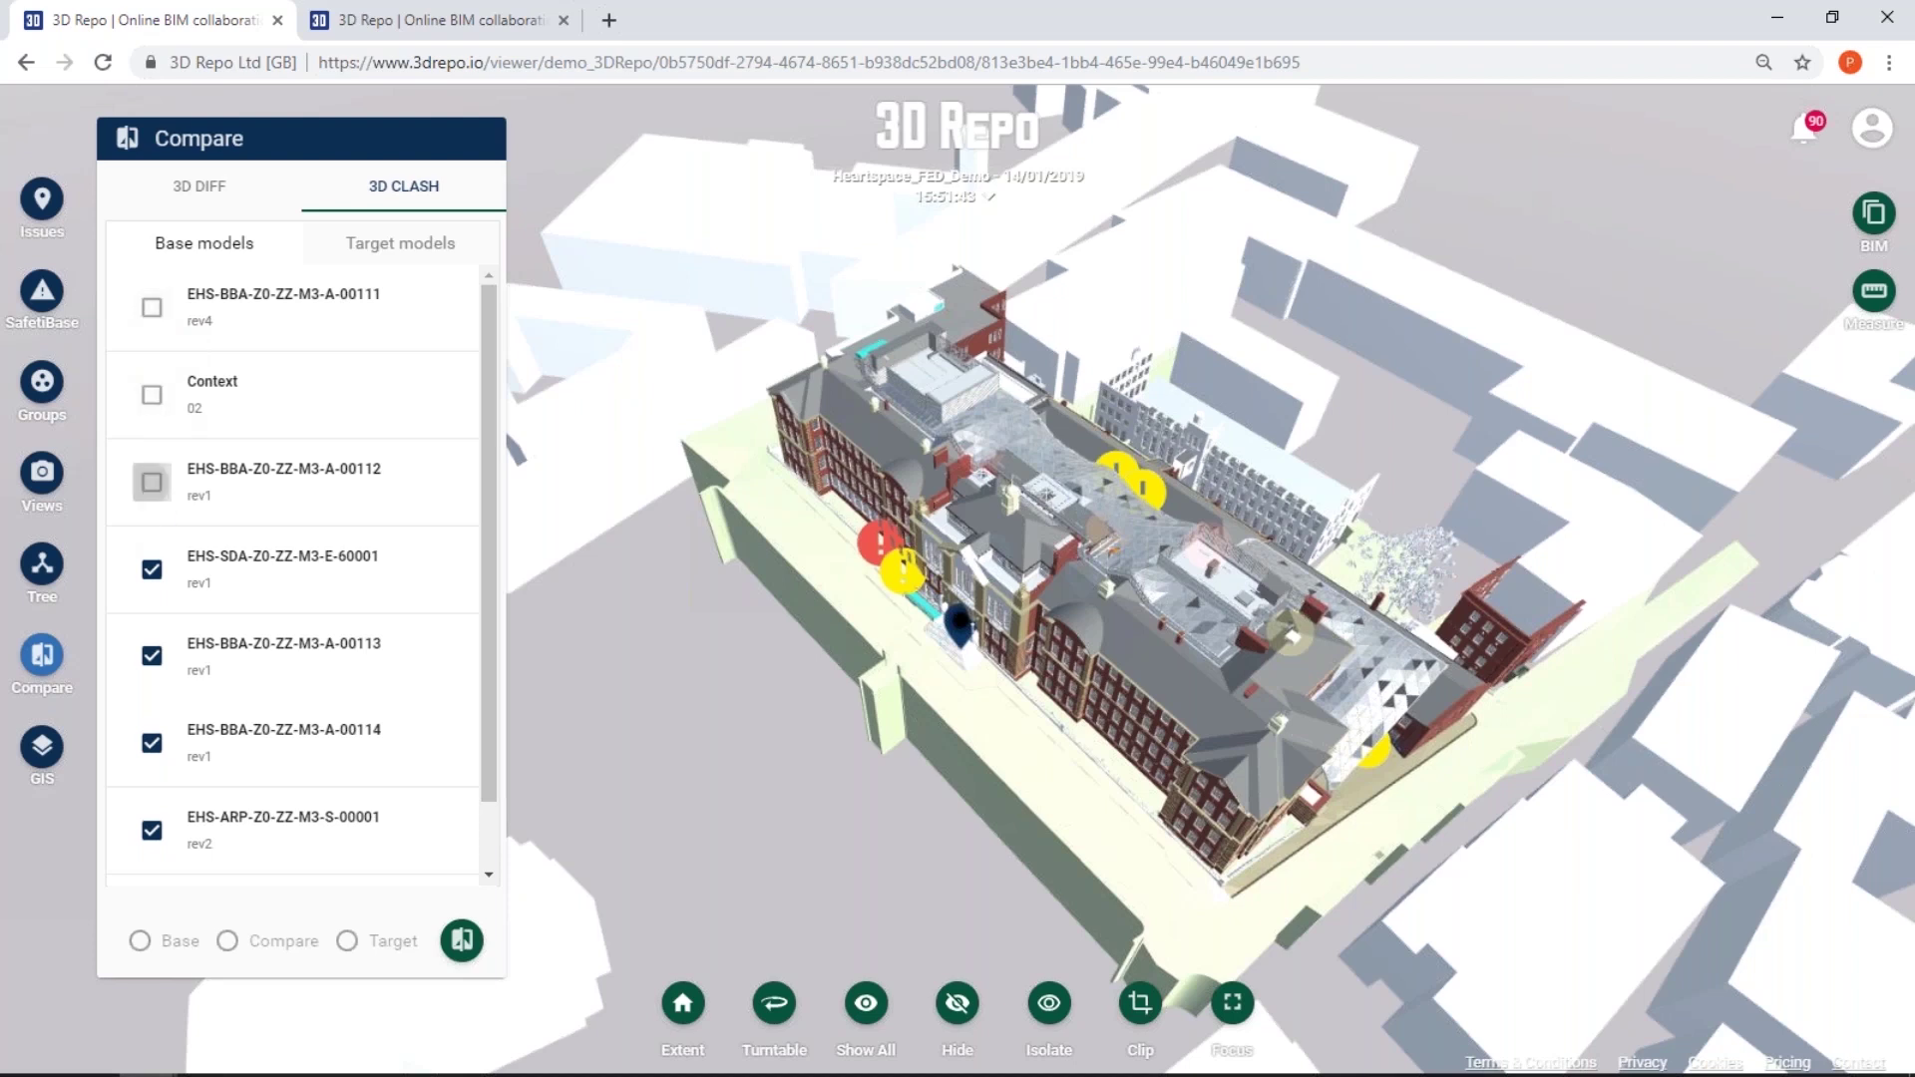
pyautogui.click(152, 656)
pyautogui.click(152, 743)
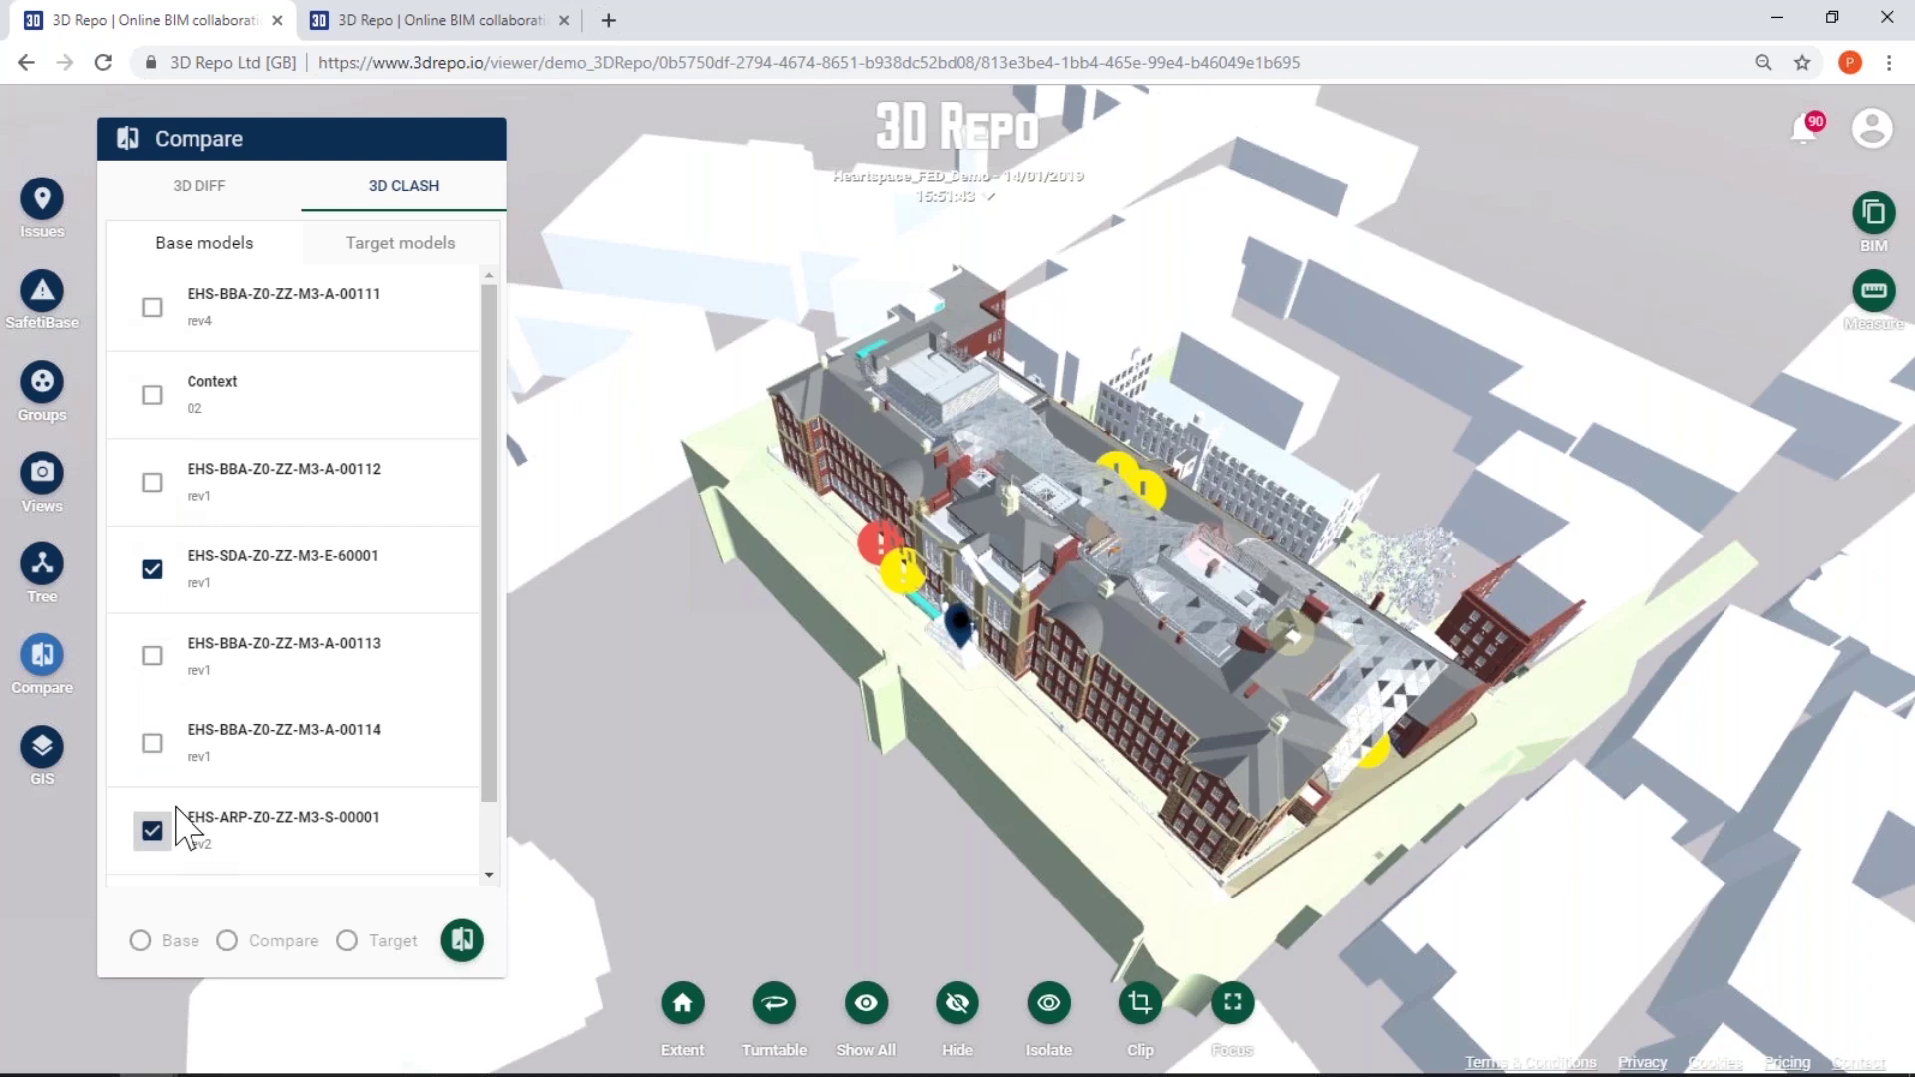
pyautogui.click(152, 830)
pyautogui.scroll(-1, 152, 830)
pyautogui.click(151, 841)
pyautogui.scroll(1, 299, 574)
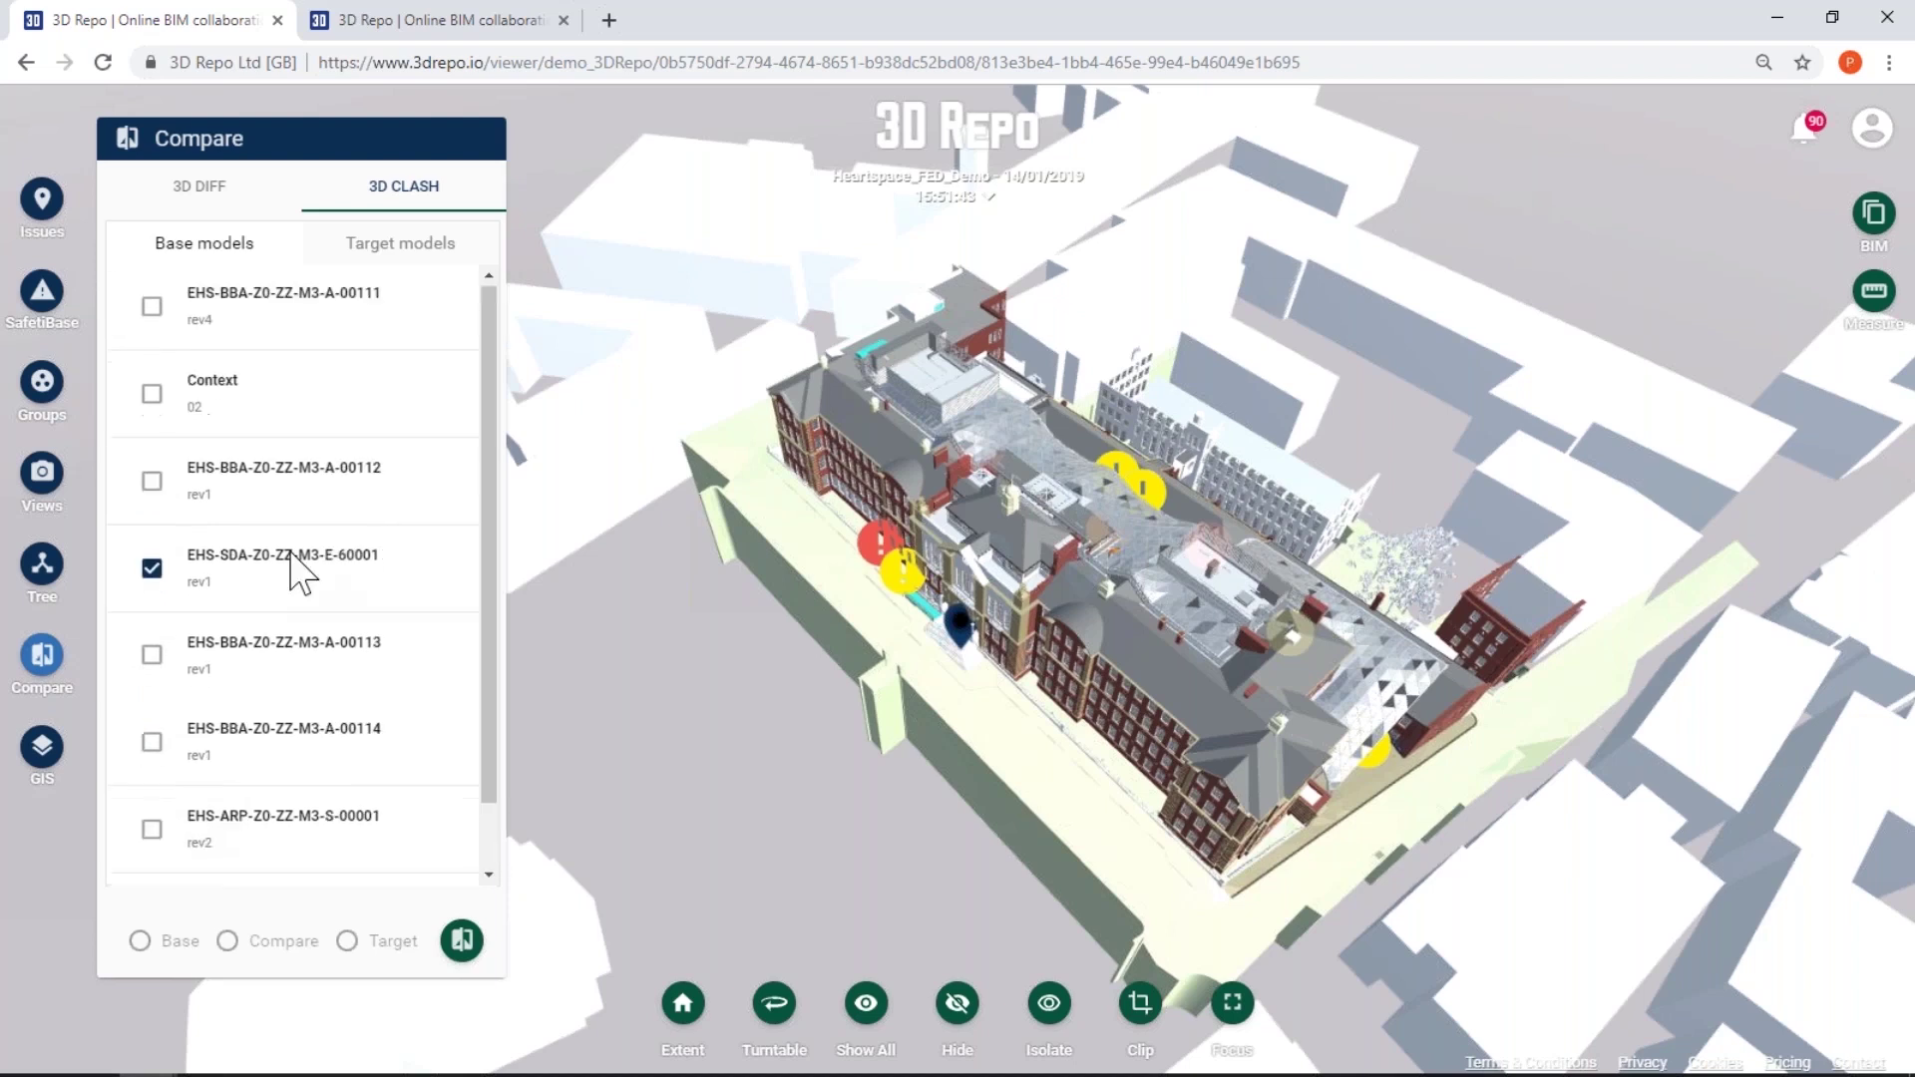
# Limit the clash comparison's target models to EHS-ARP-Z0-ZZ-M3-S-00001 only
pyautogui.click(400, 242)
pyautogui.click(195, 394)
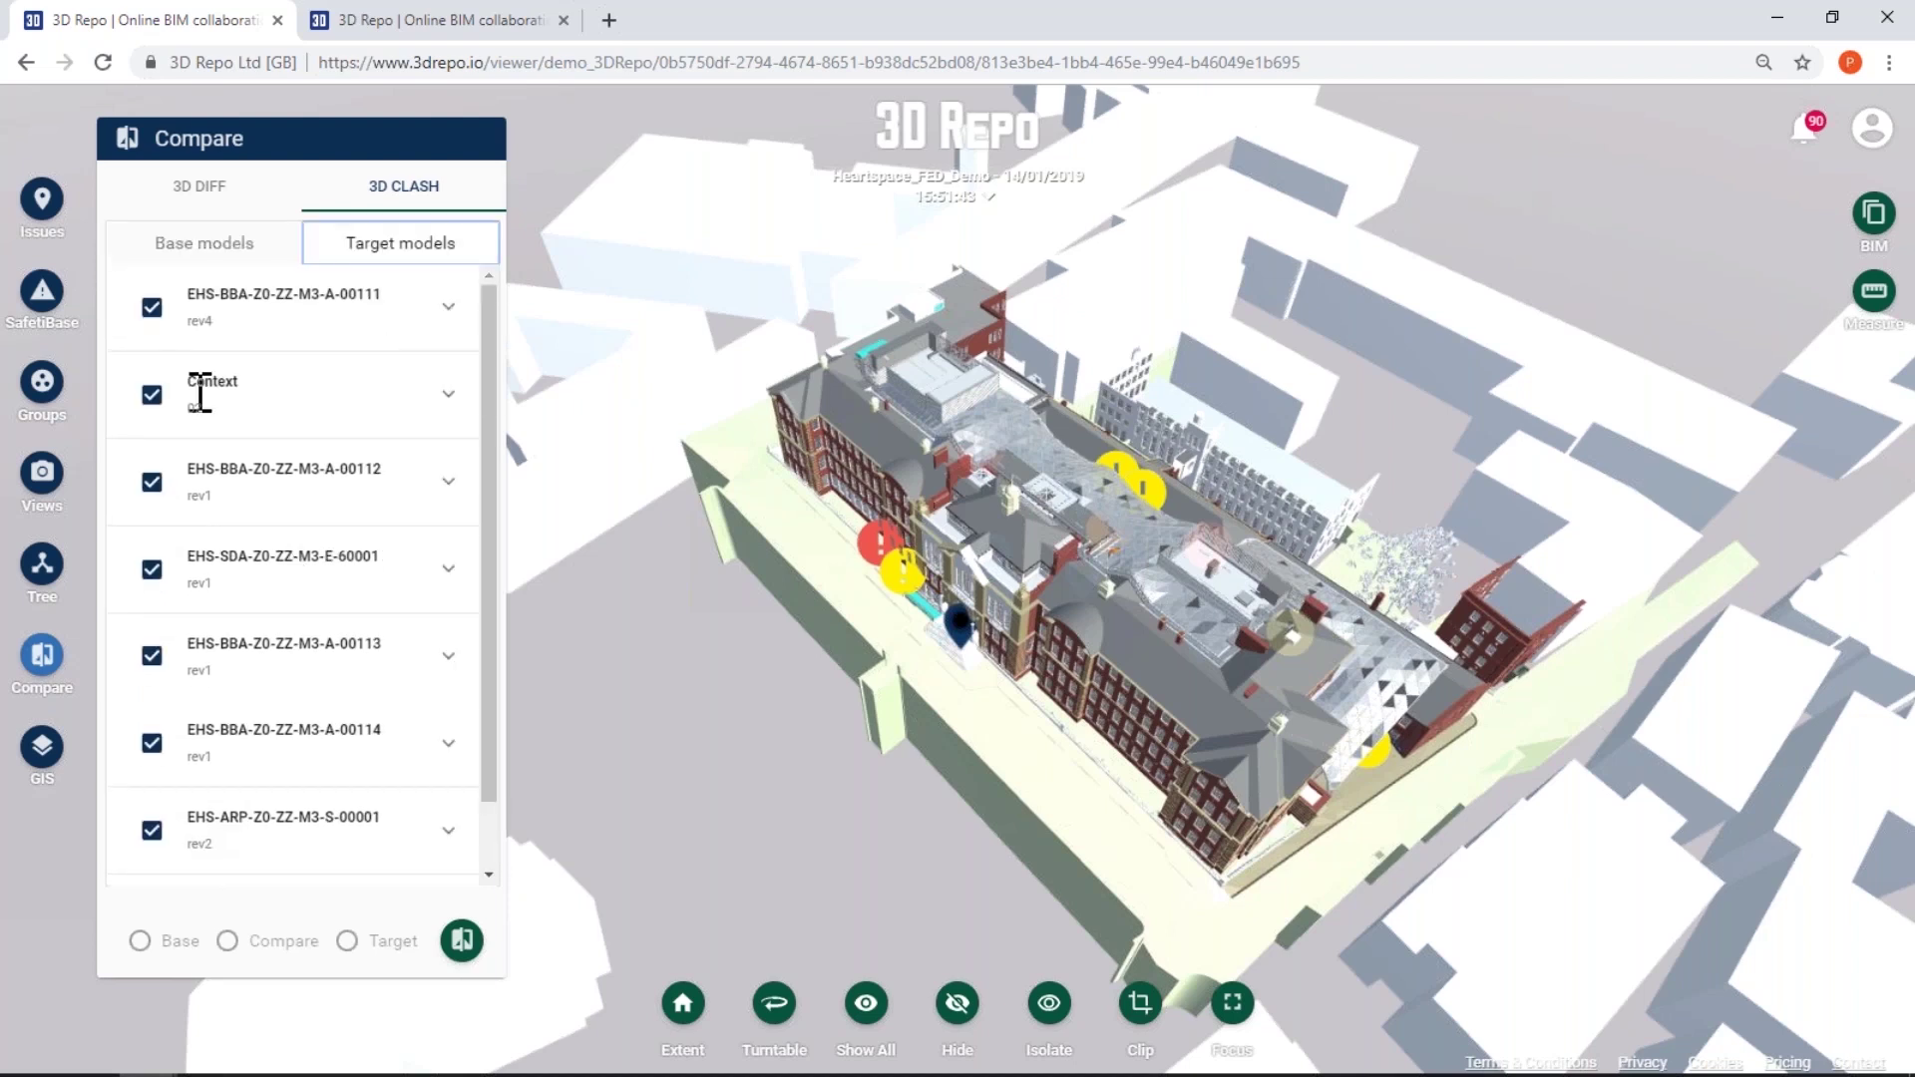
pyautogui.click(153, 308)
pyautogui.click(151, 307)
pyautogui.click(151, 394)
pyautogui.click(152, 482)
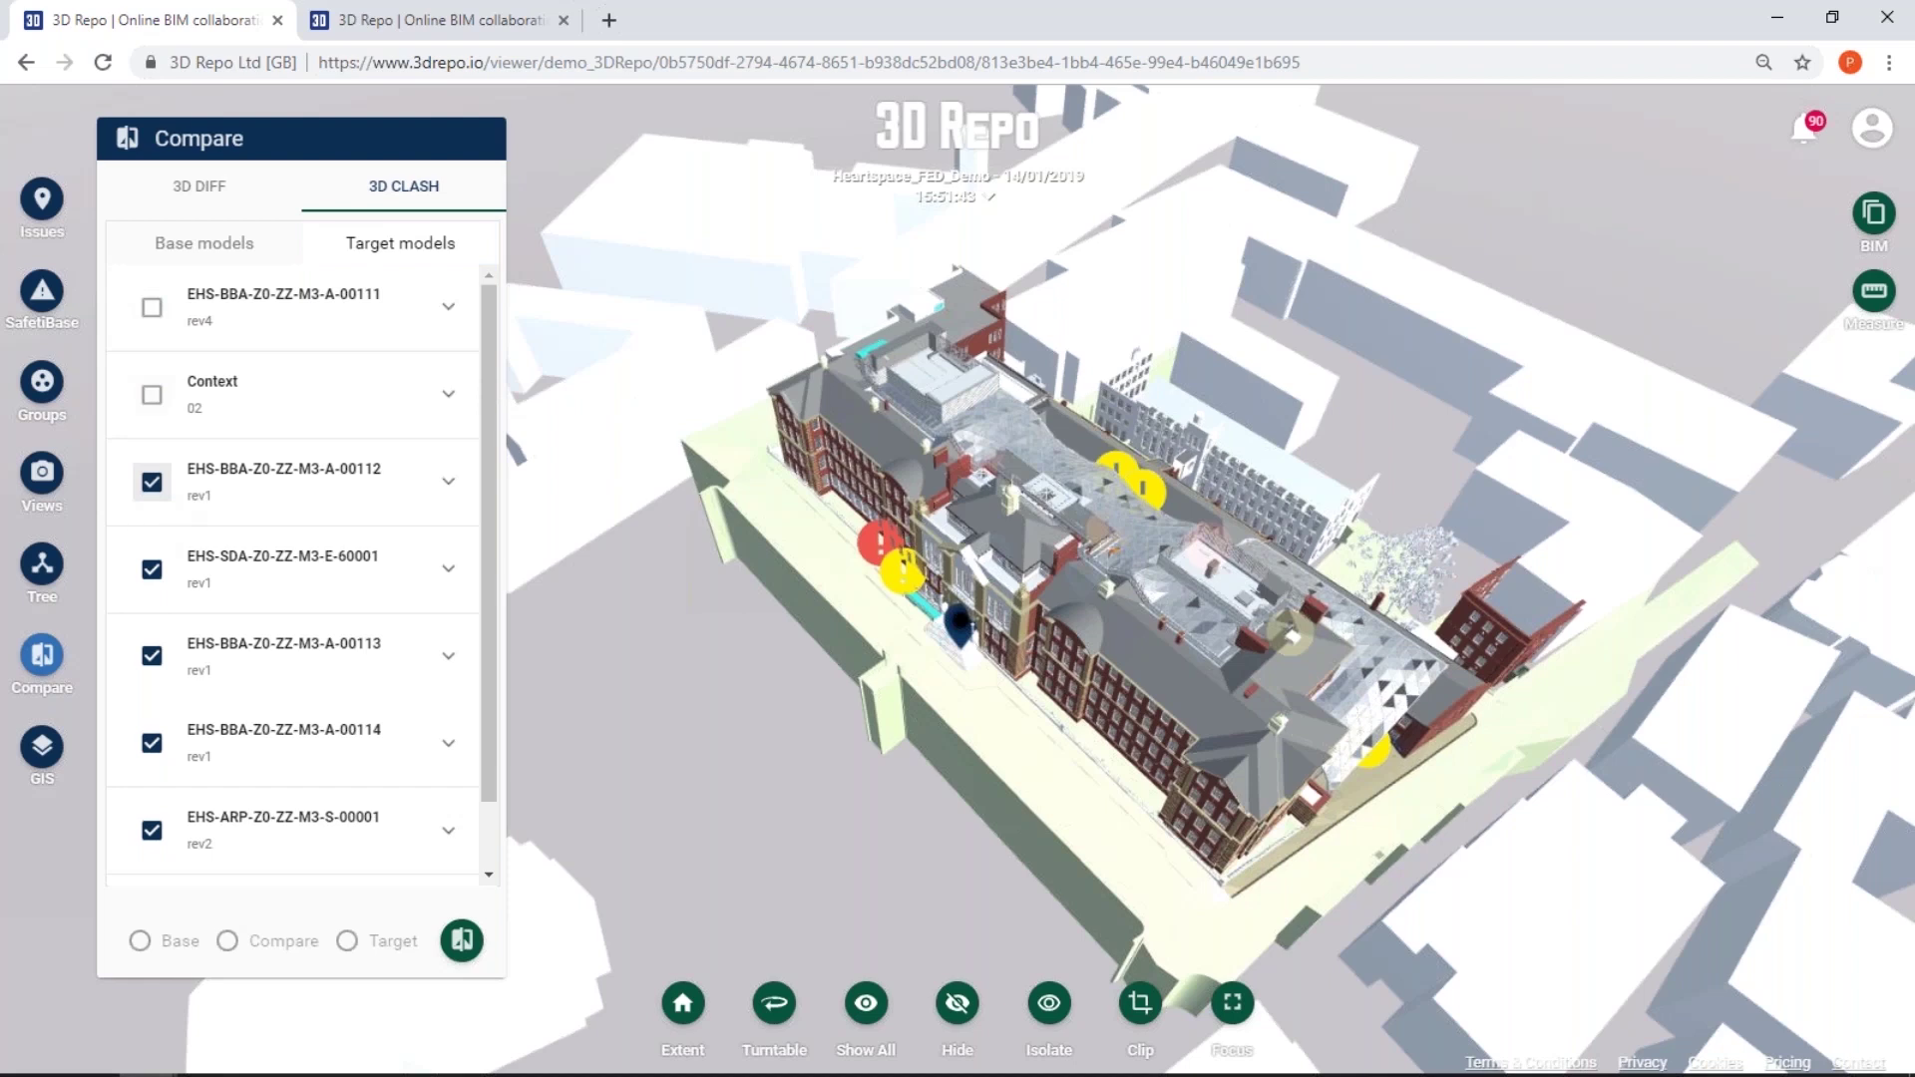
pyautogui.click(152, 576)
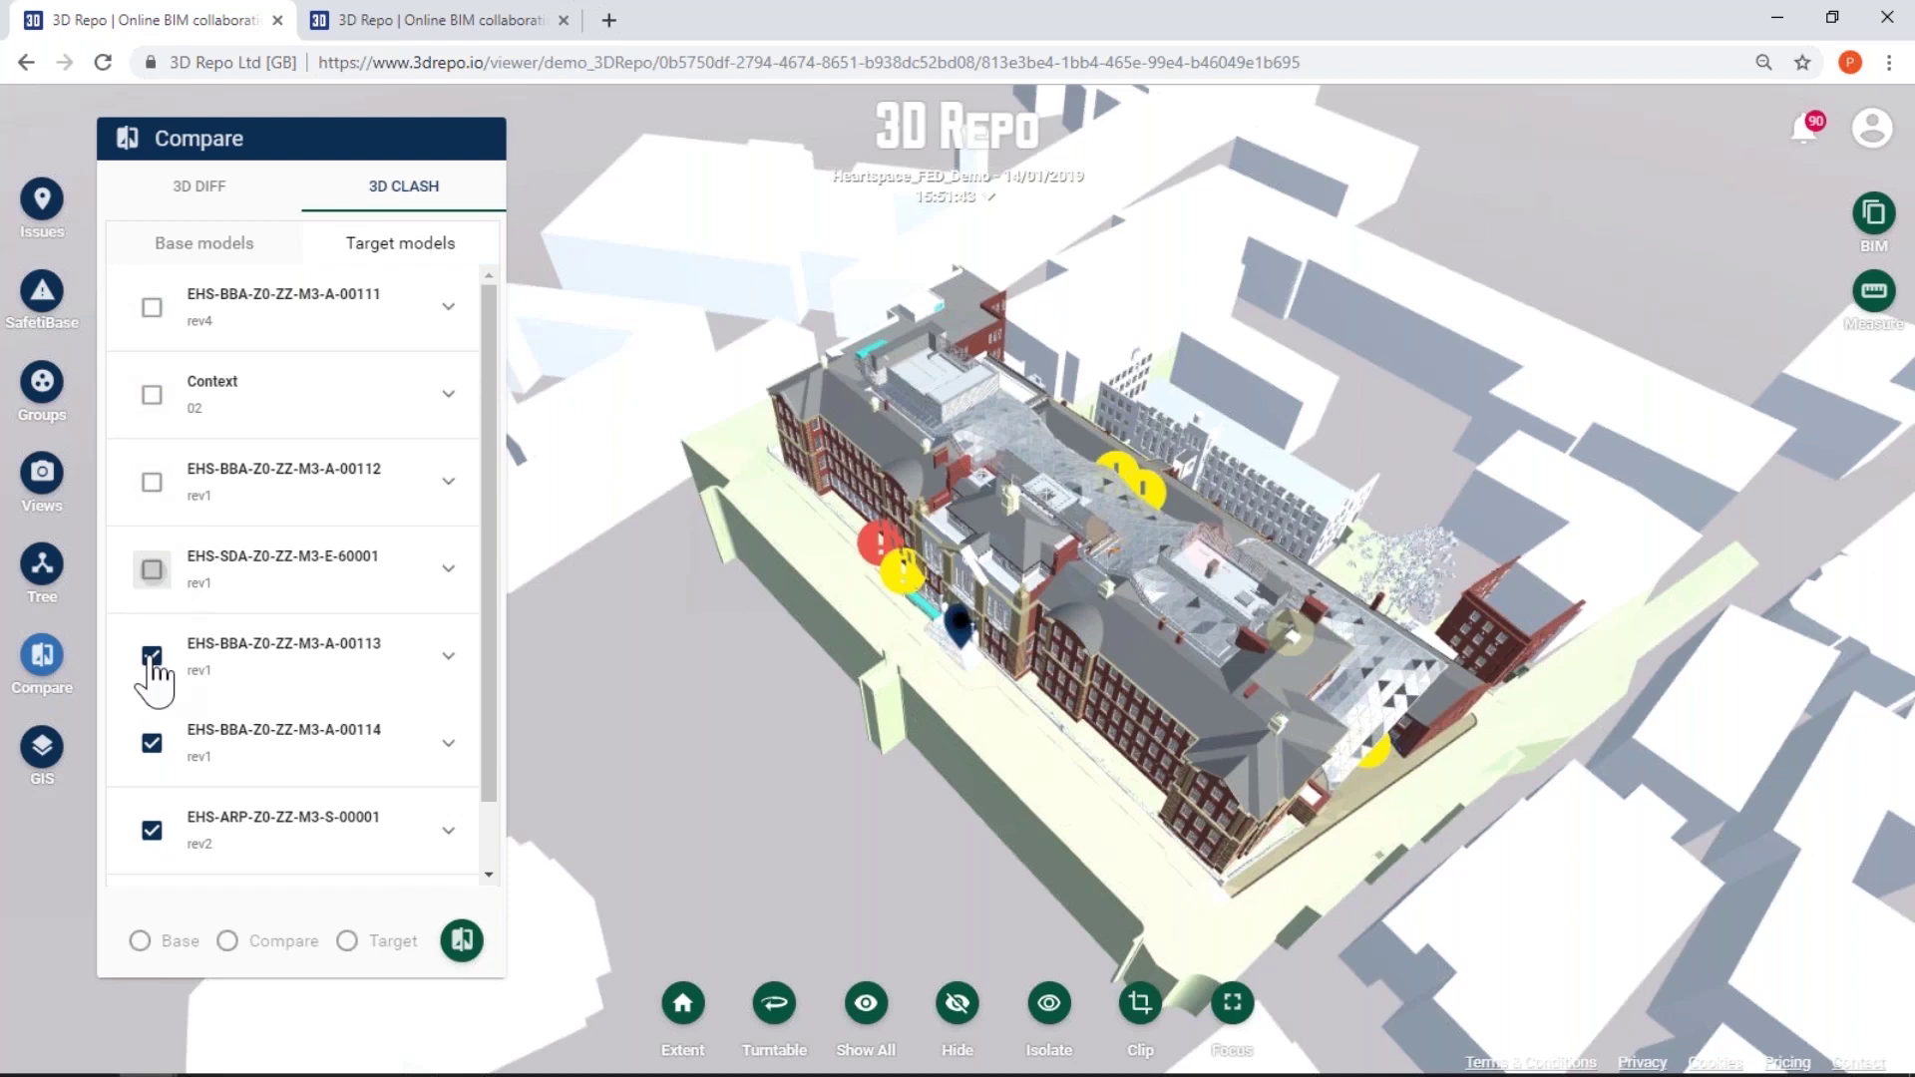
pyautogui.click(151, 743)
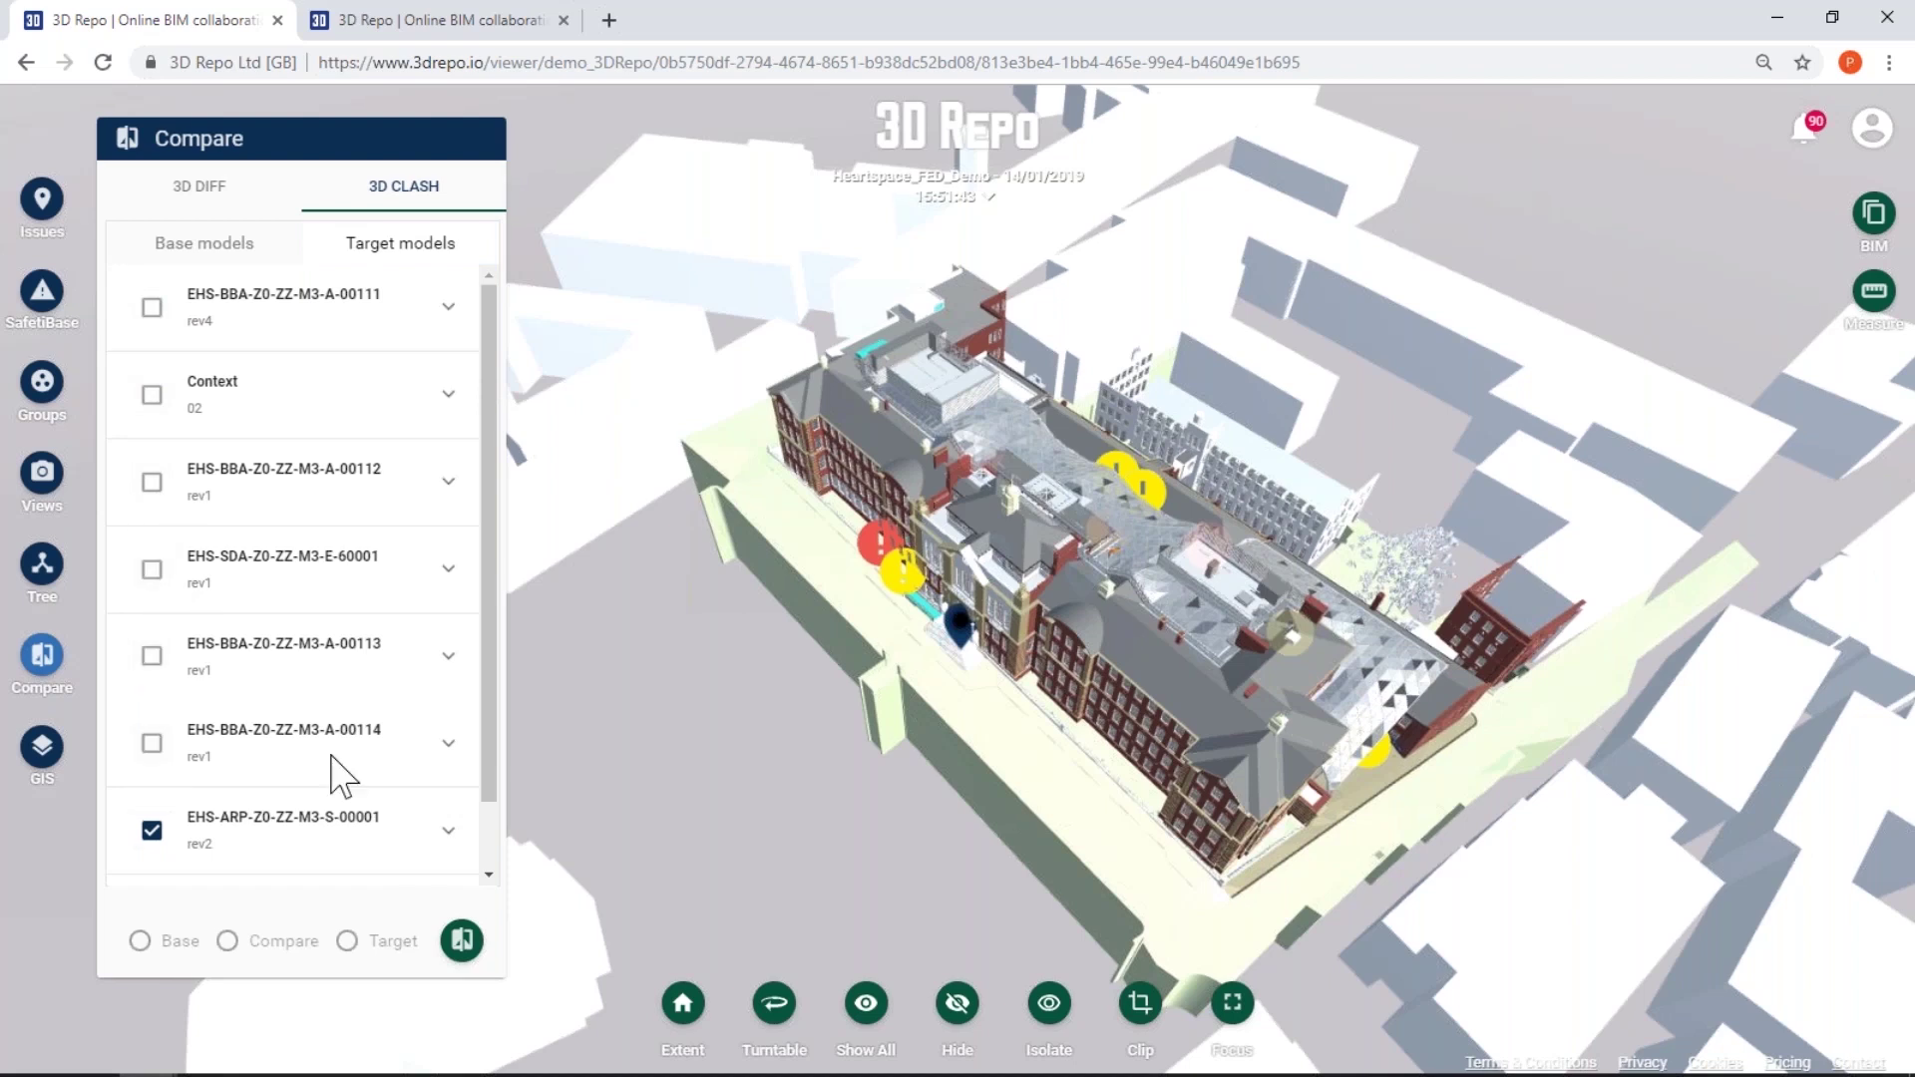
pyautogui.scroll(-1, 289, 813)
pyautogui.click(147, 850)
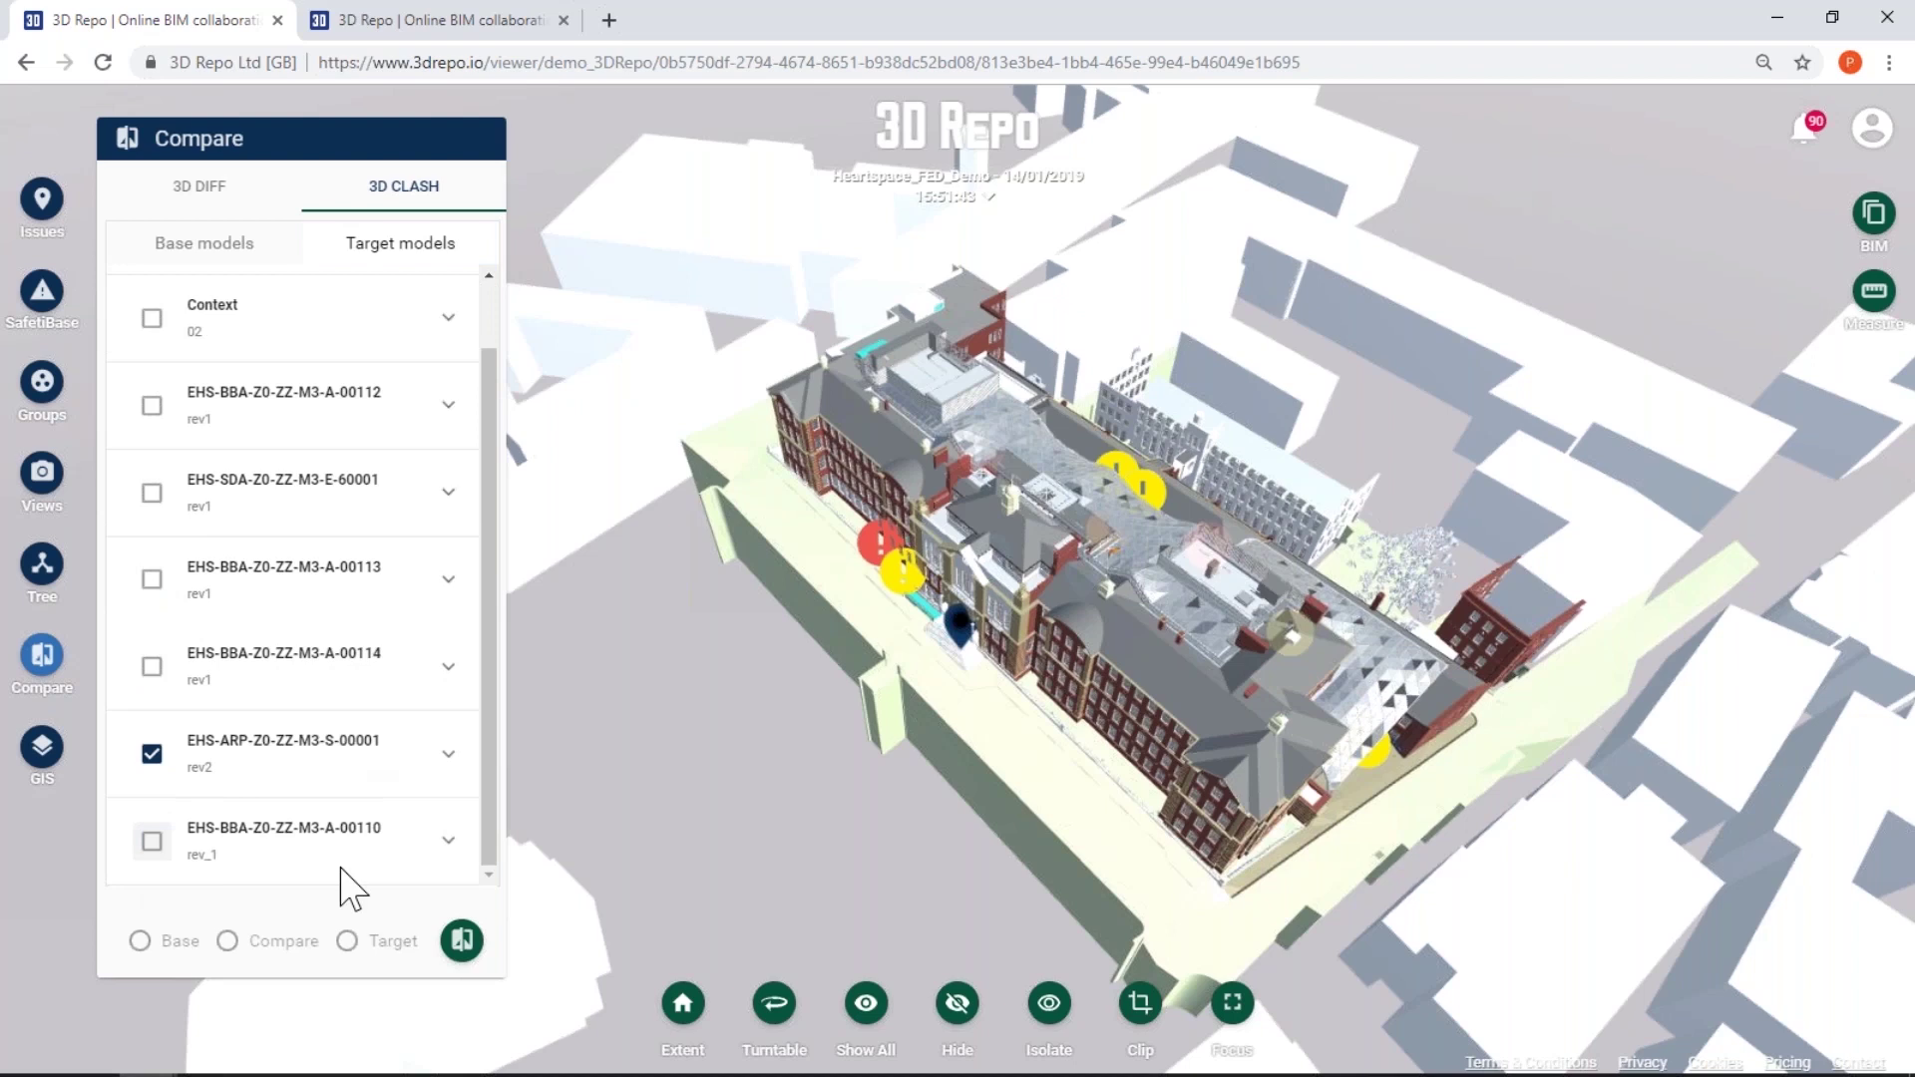
# Check the base and target model selections and run the 3D clash comparison
pyautogui.click(203, 249)
pyautogui.click(389, 247)
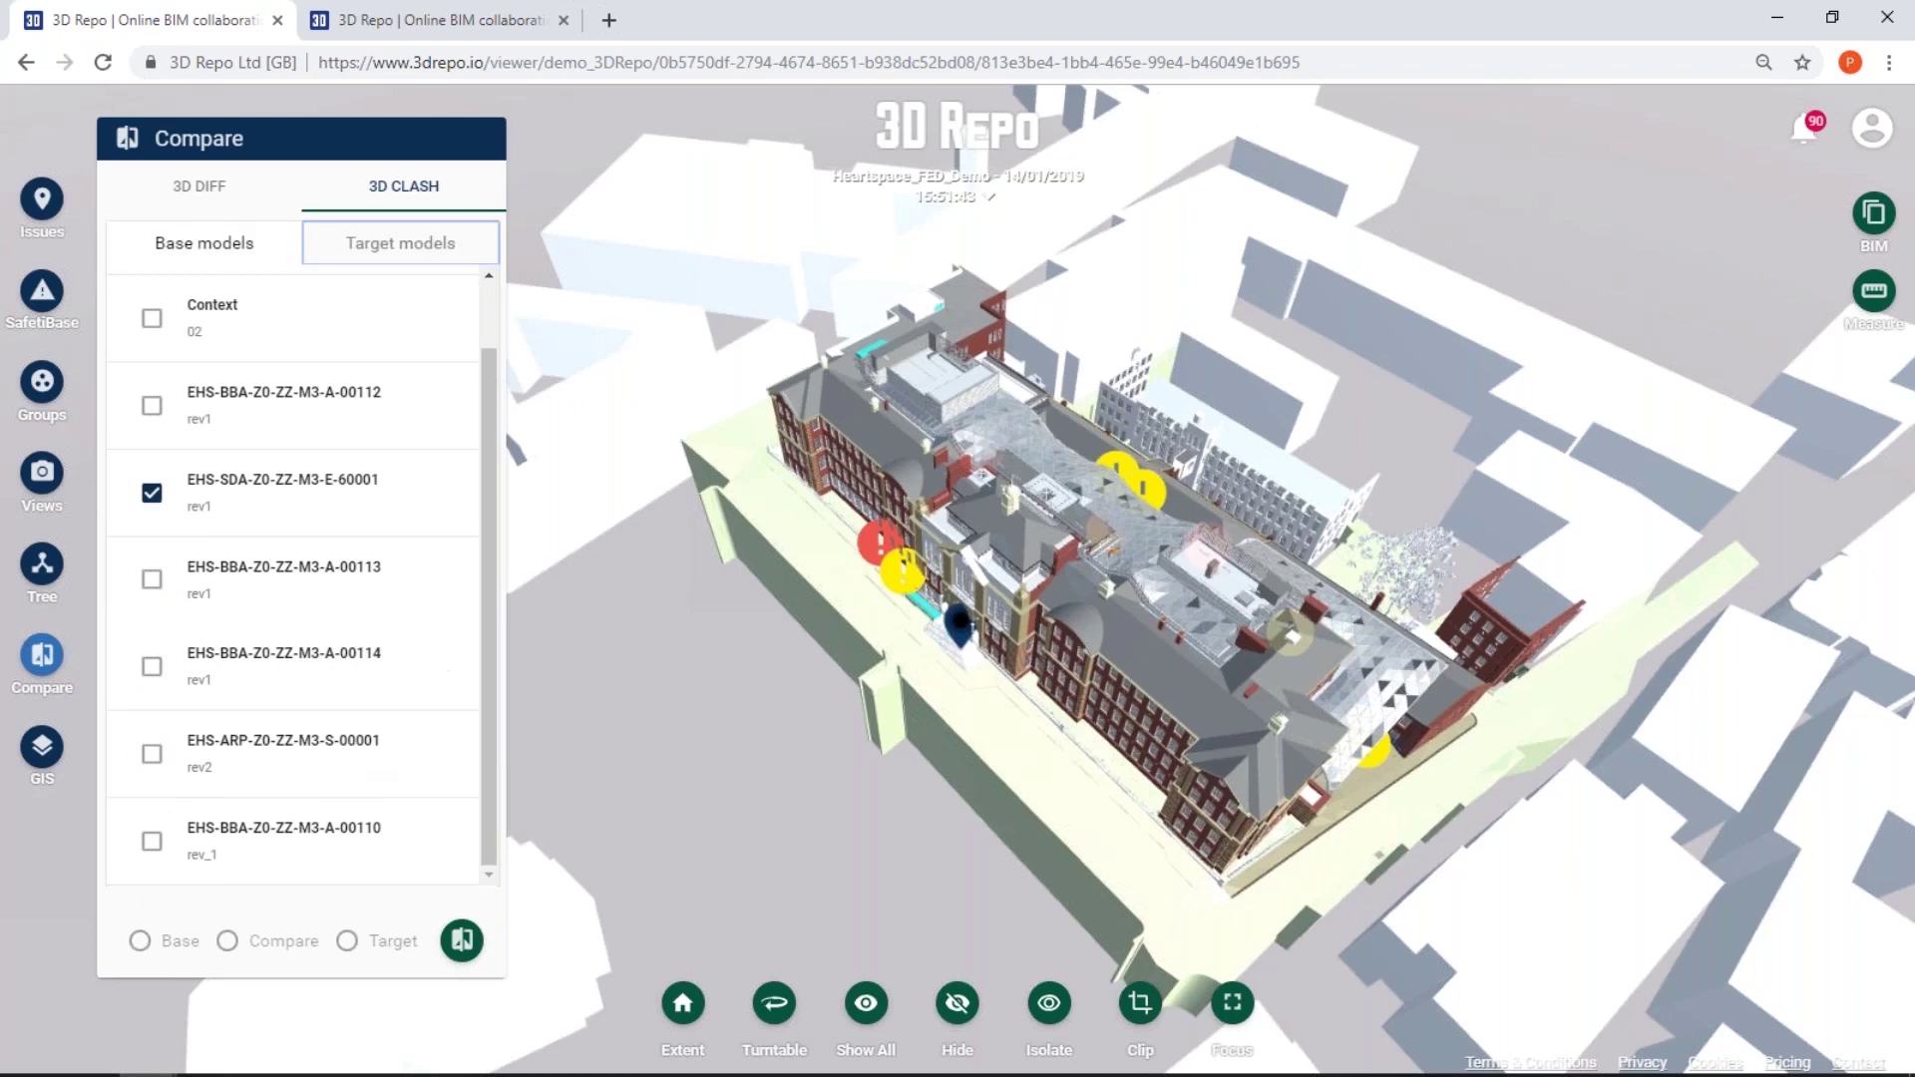
pyautogui.click(464, 944)
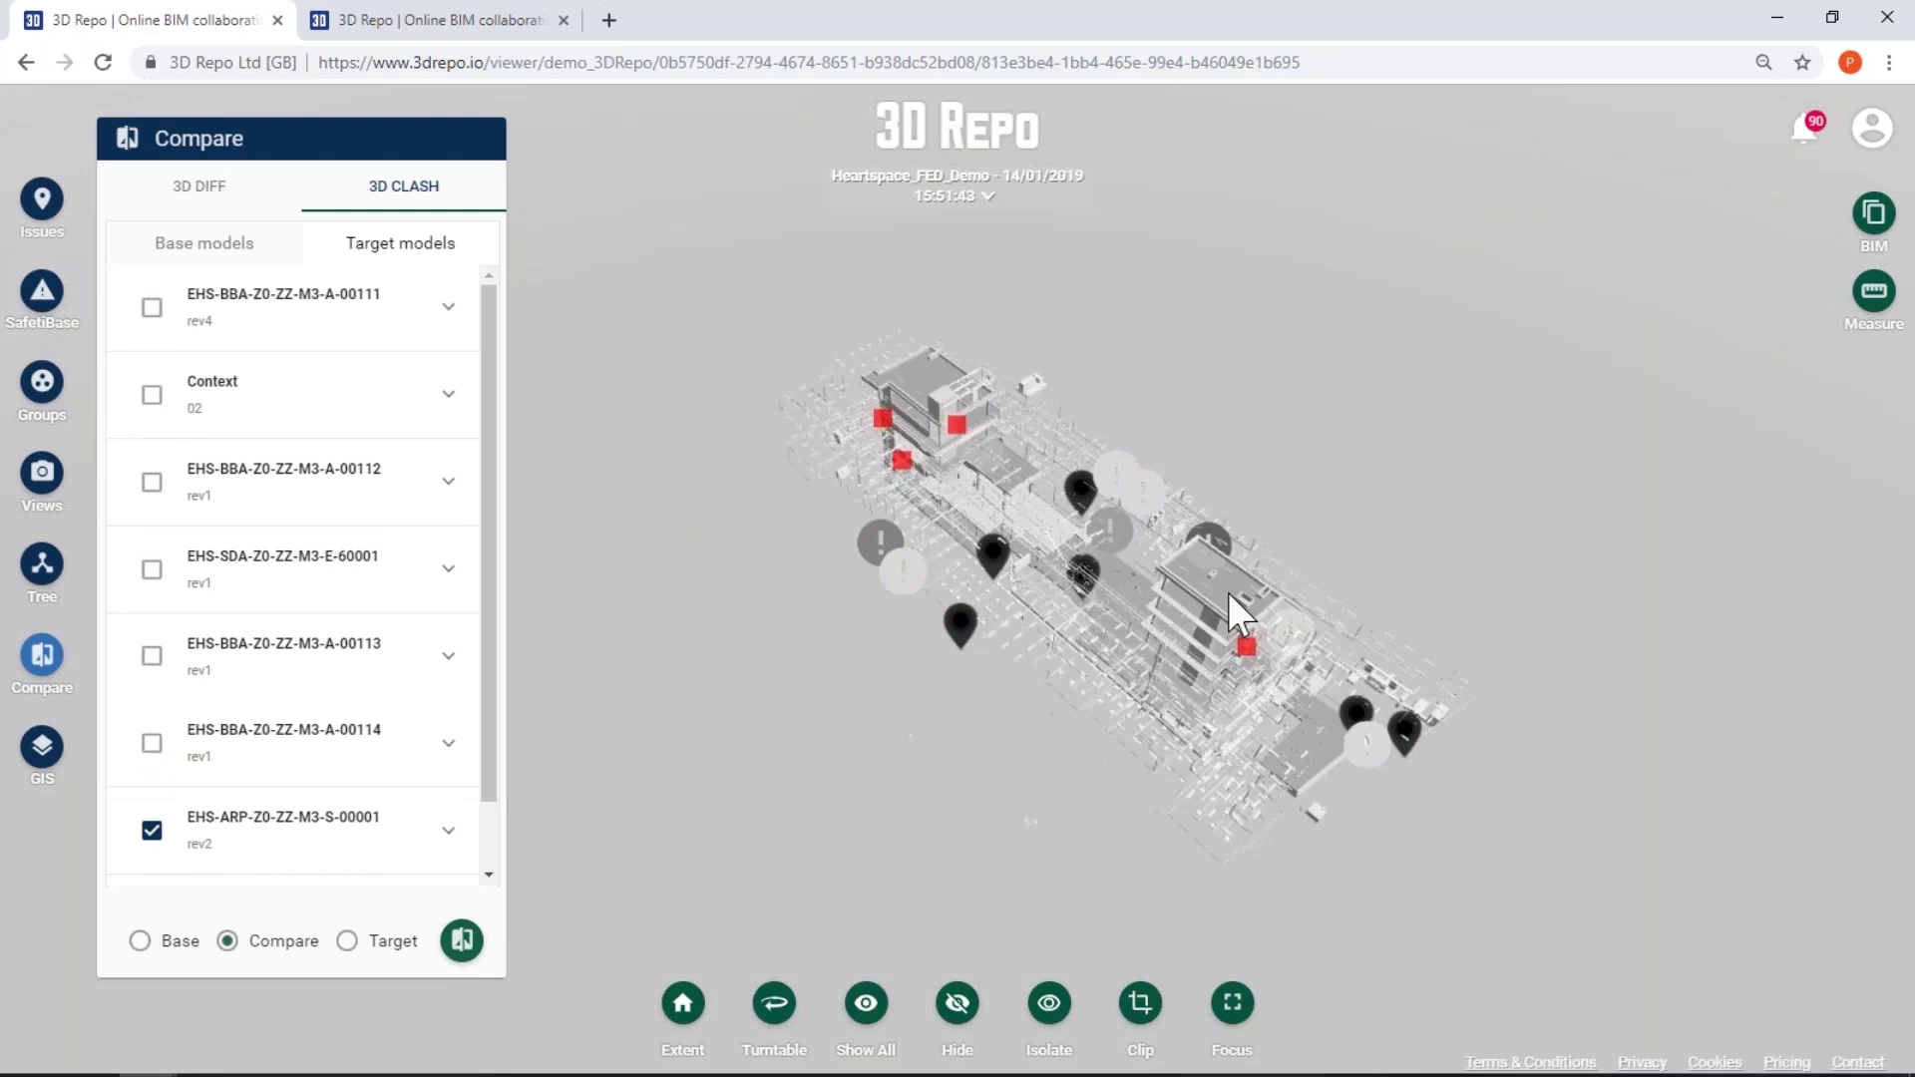
# Examine the red clash areas, closing in on the clash between the floor-level trunking and the structural upstand
pyautogui.moveTo(1236, 668); pyautogui.dragTo(1171, 631)
pyautogui.scroll(3, 1324, 788)
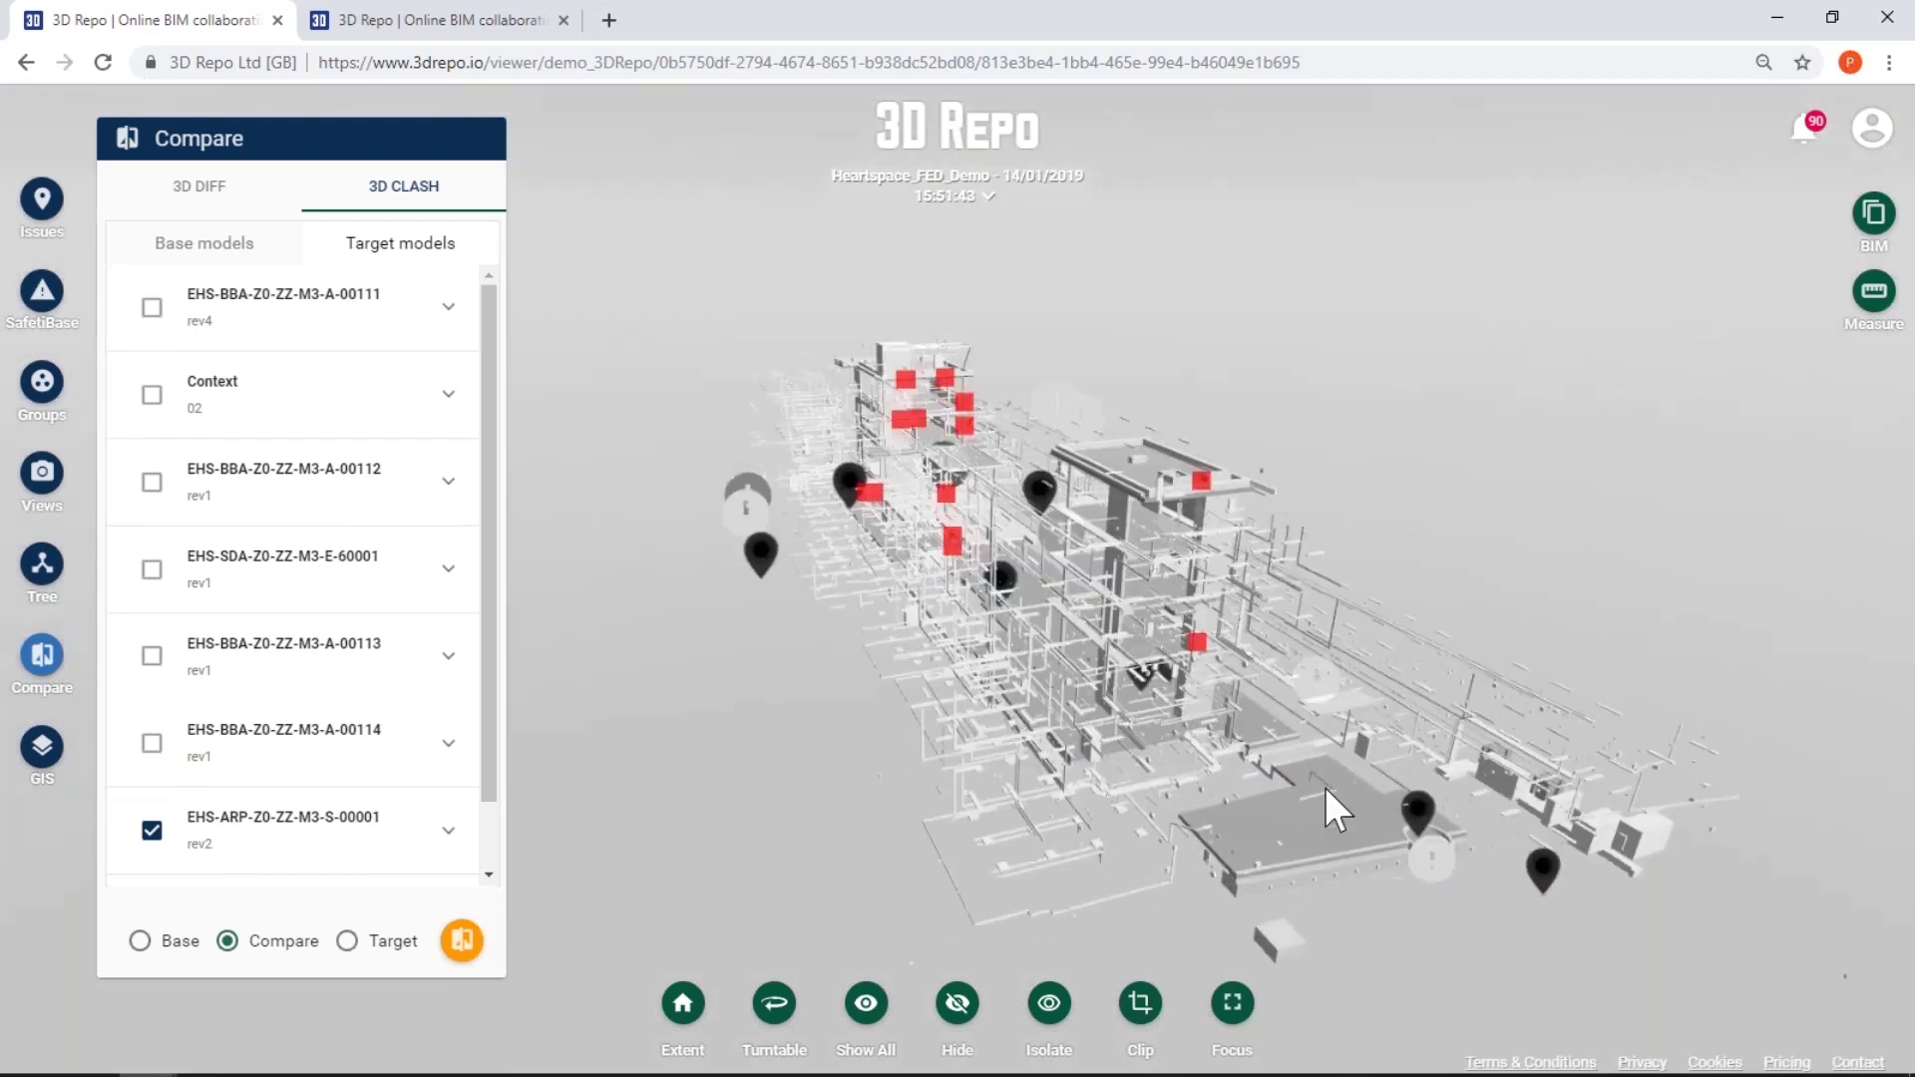
pyautogui.scroll(3, 1322, 786)
pyautogui.scroll(5, 1319, 784)
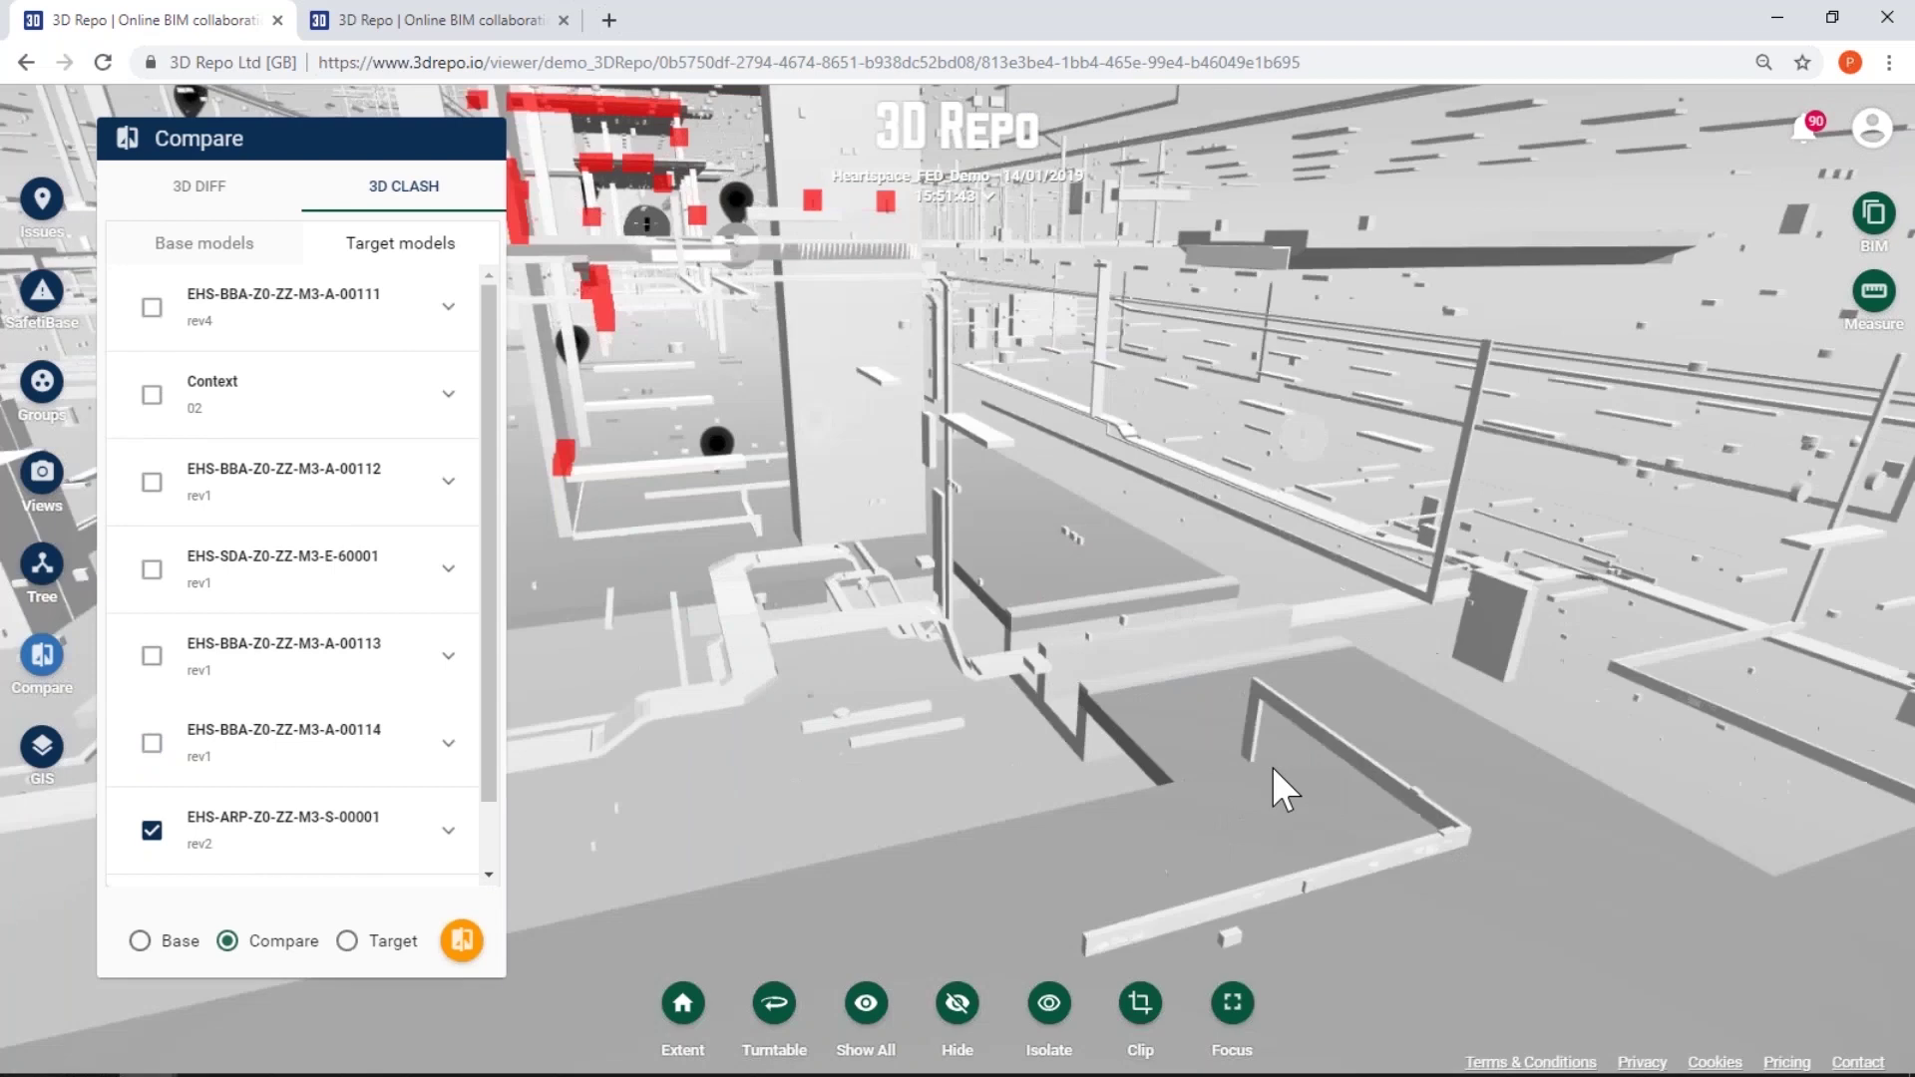
pyautogui.moveTo(1045, 685); pyautogui.dragTo(1091, 704)
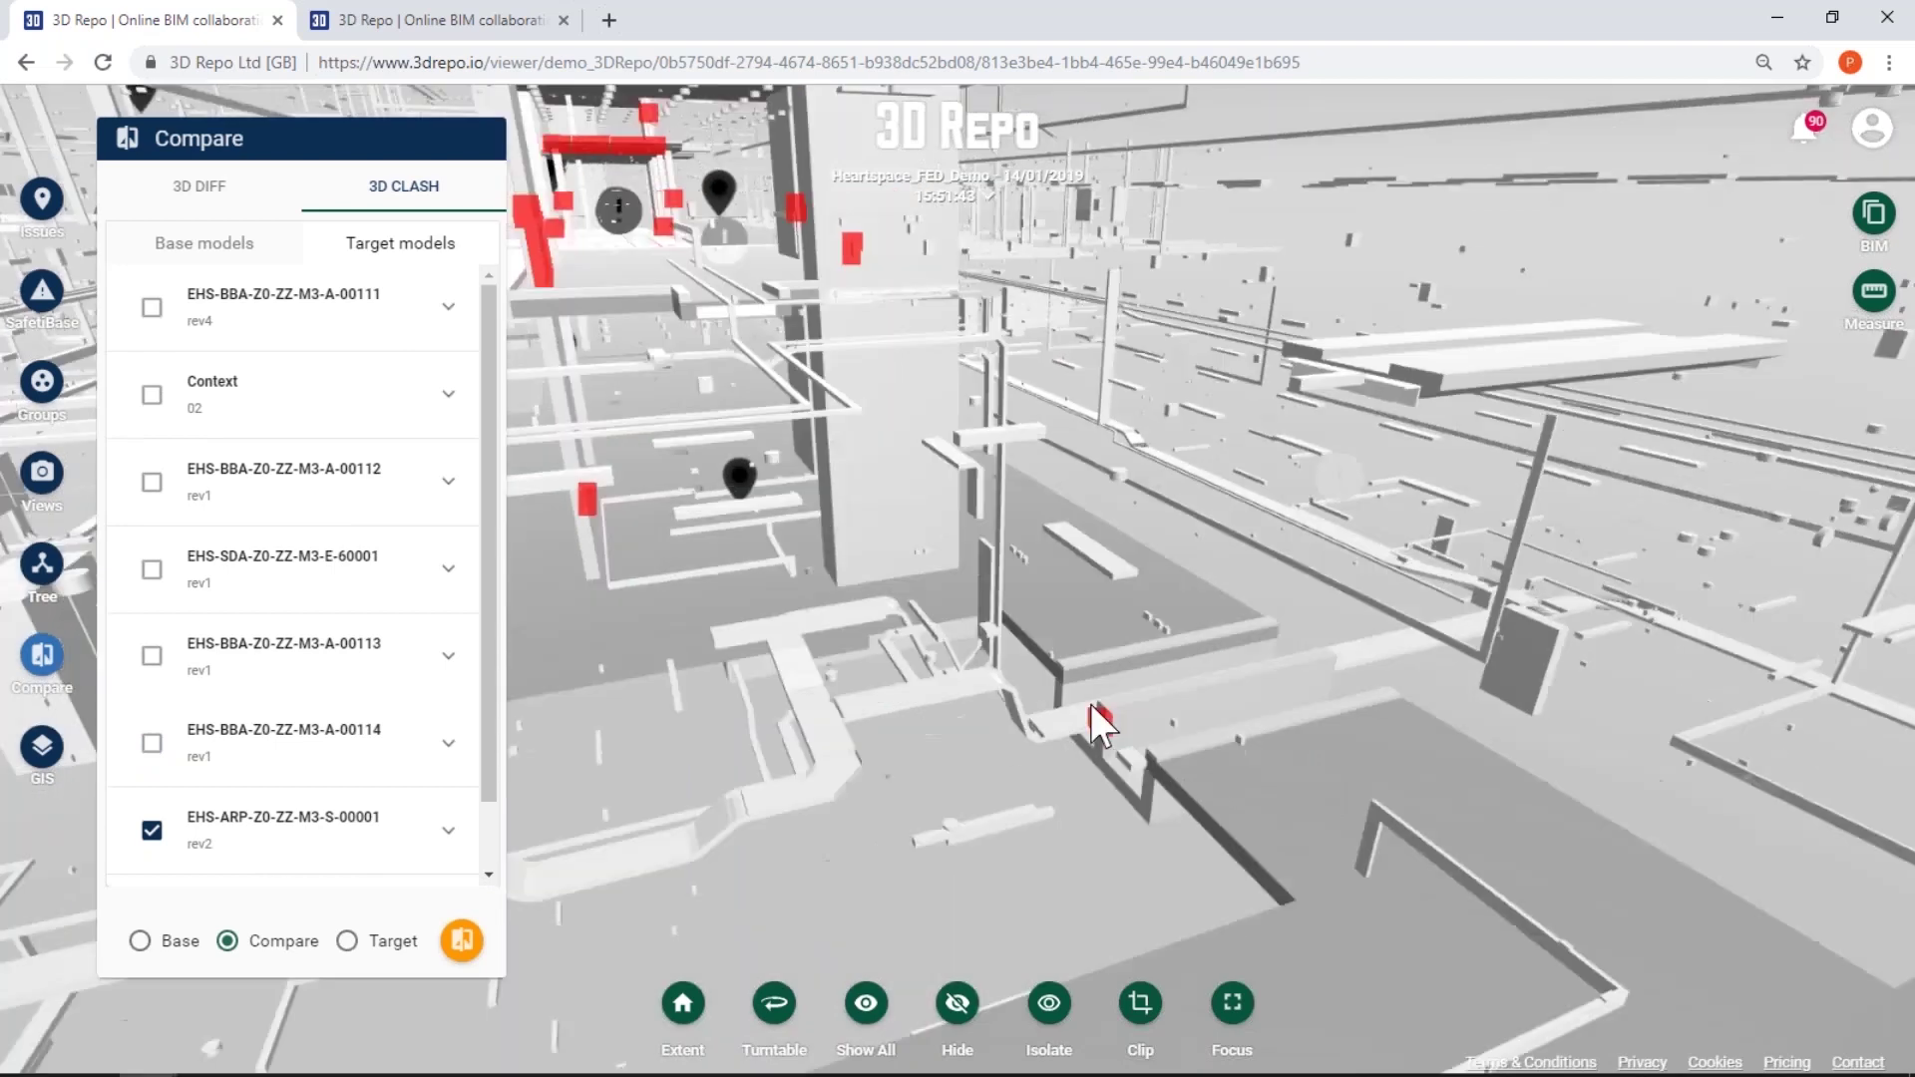
pyautogui.scroll(5, 1099, 711)
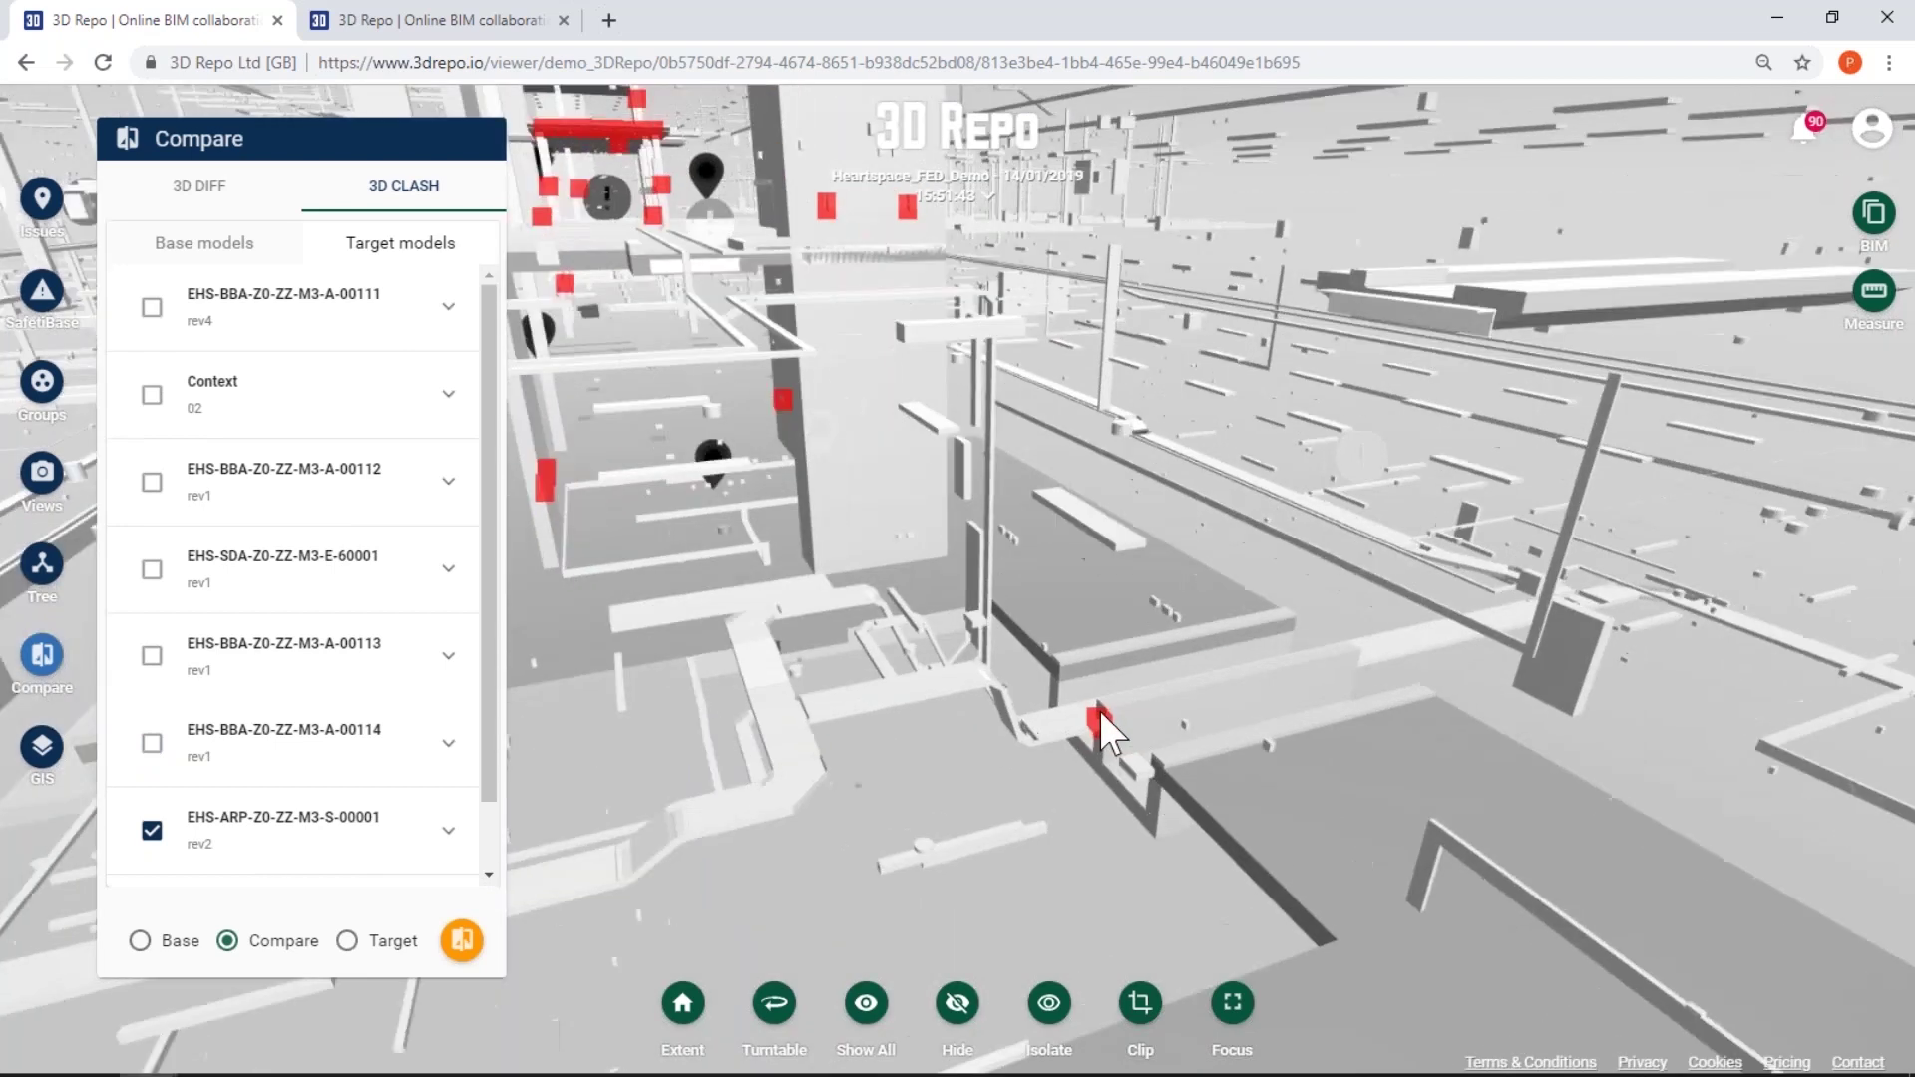
pyautogui.scroll(3, 1099, 710)
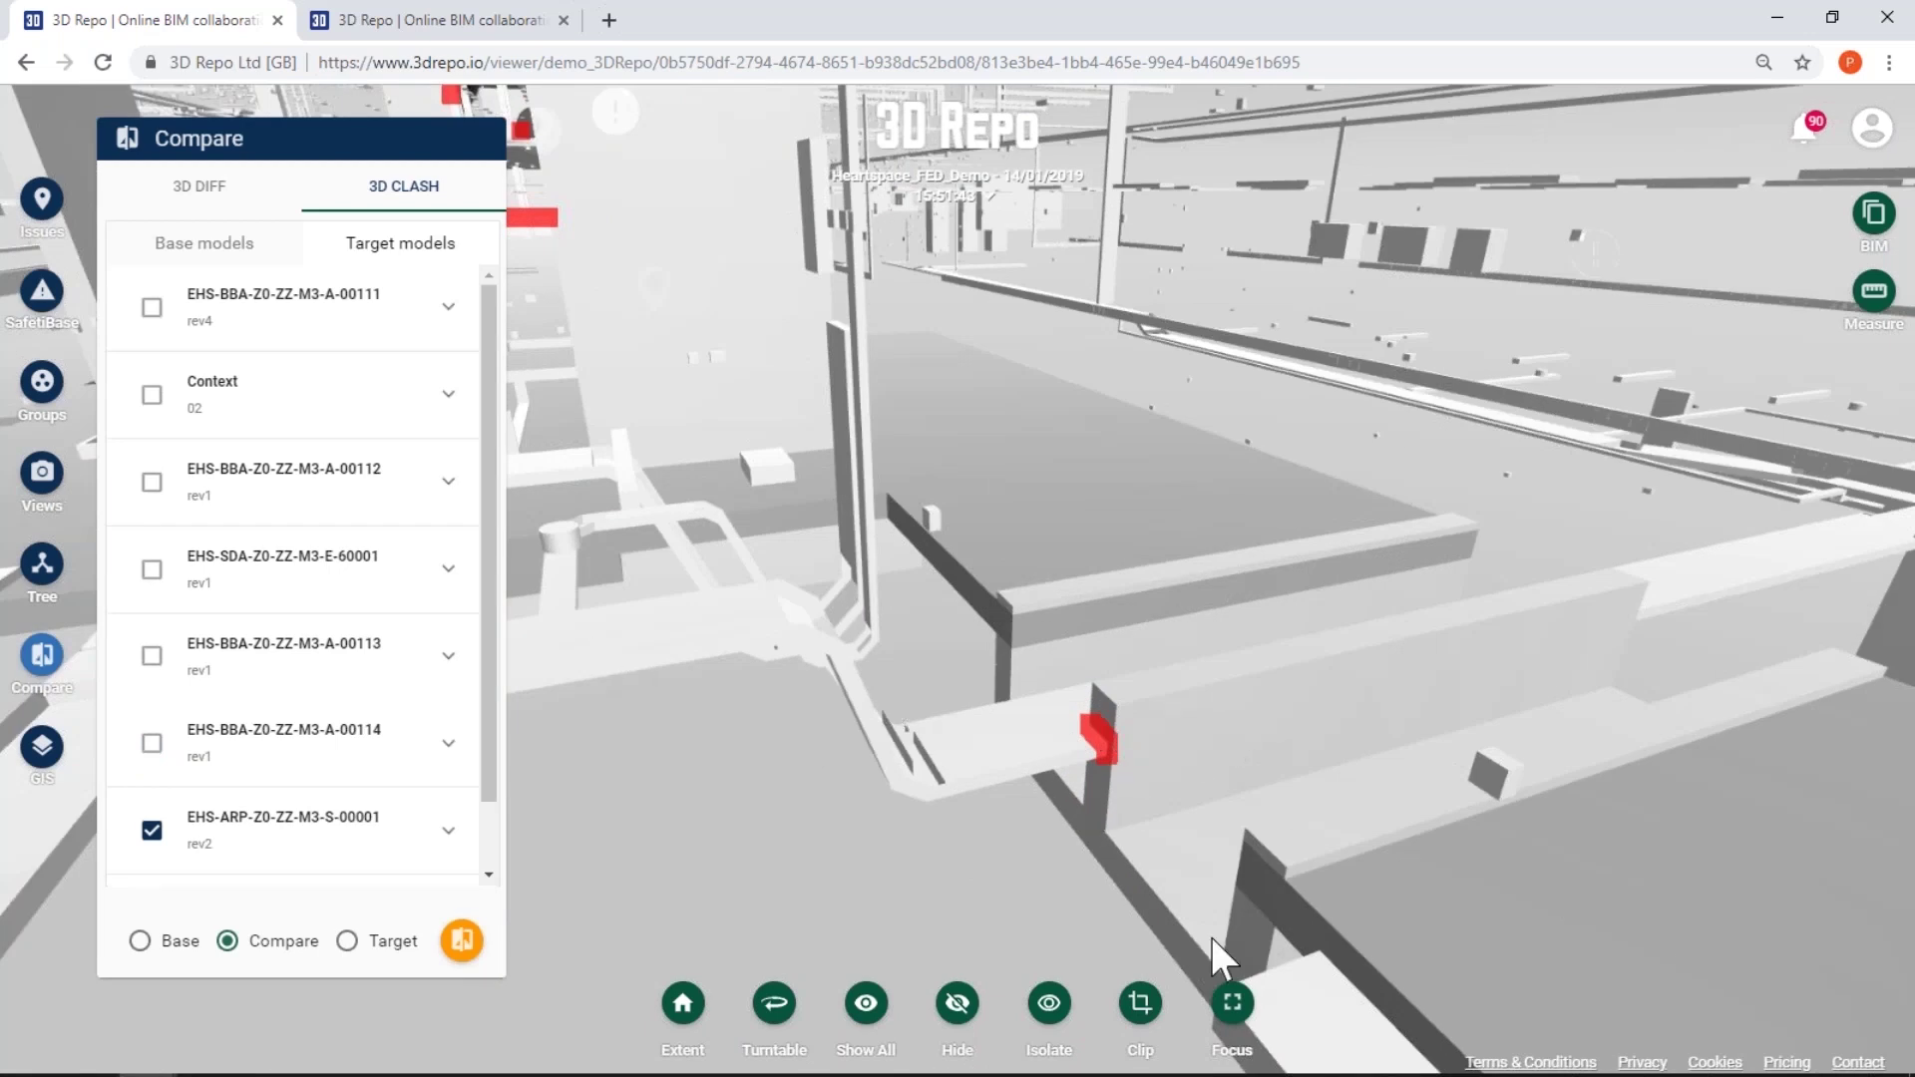
# Switch the clash display between the Base, Target and Compare models, ending on Compare
pyautogui.click(155, 943)
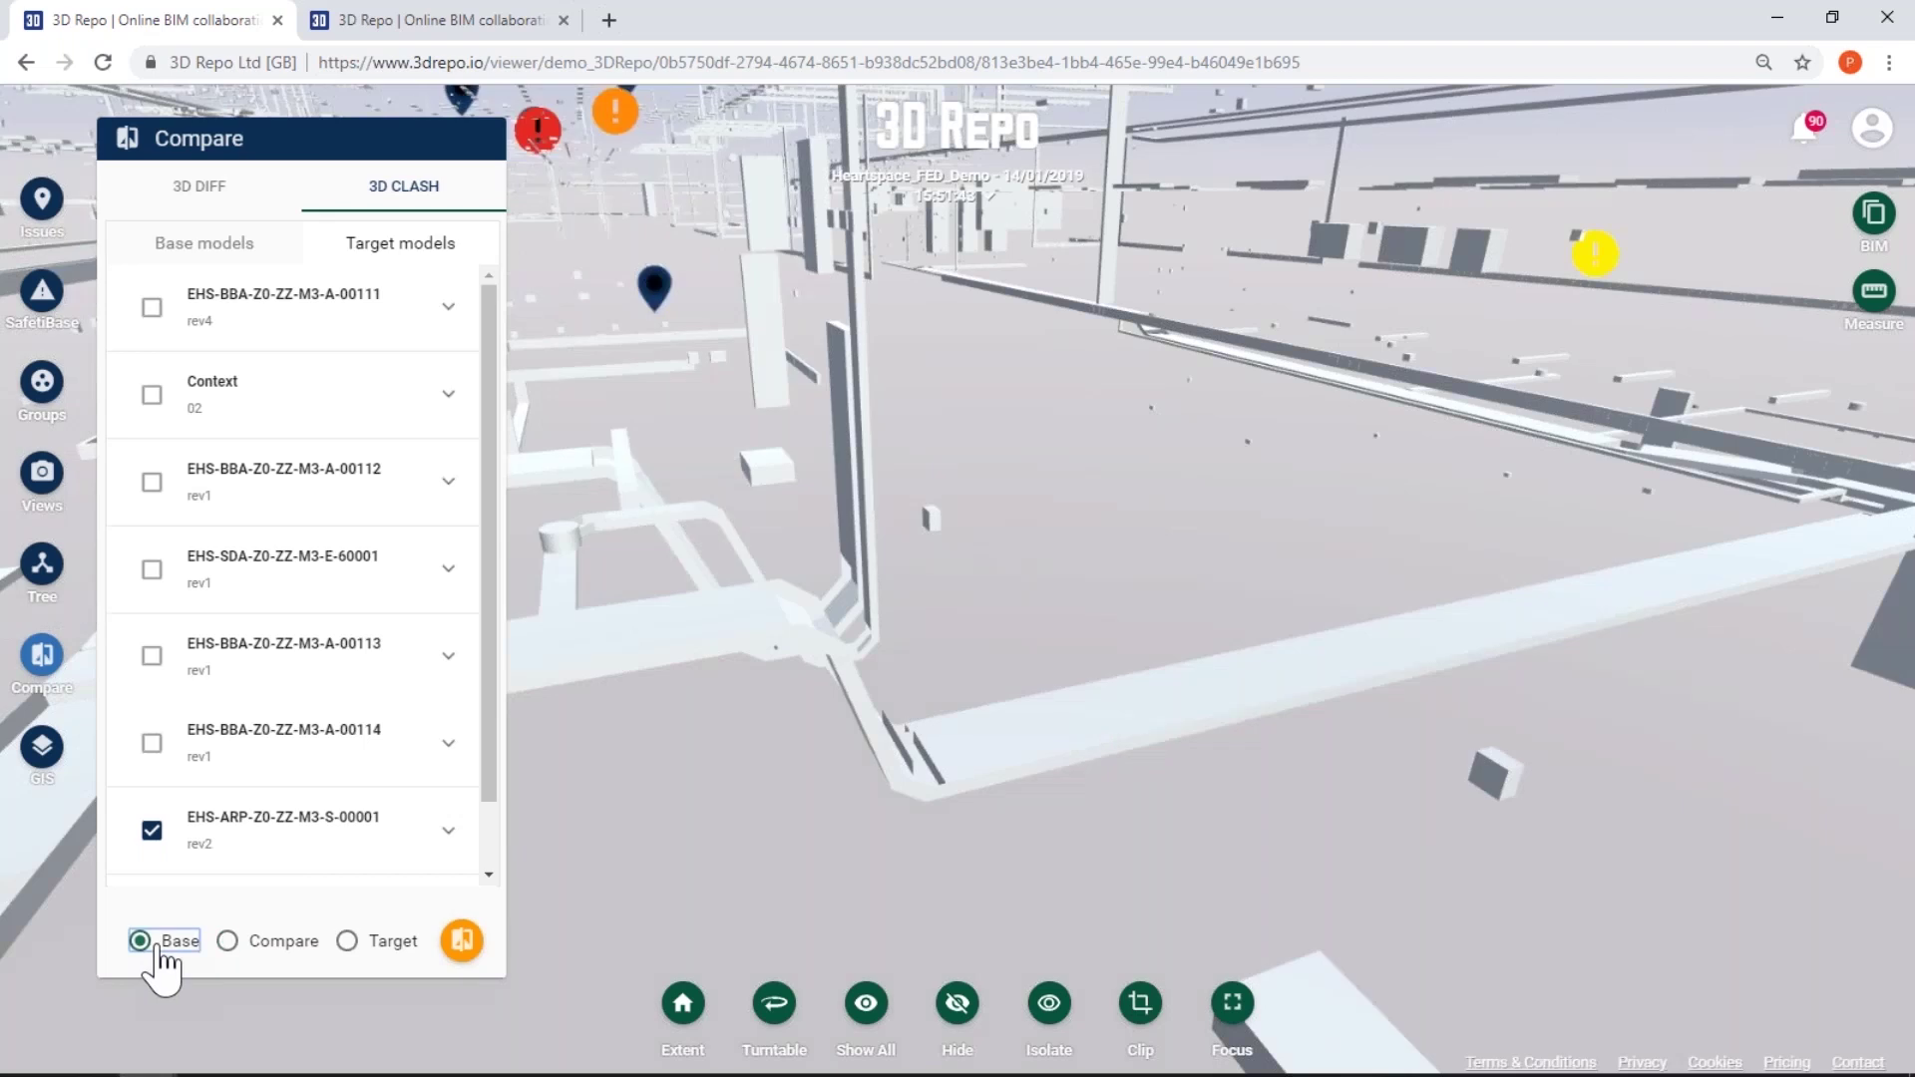
pyautogui.click(347, 940)
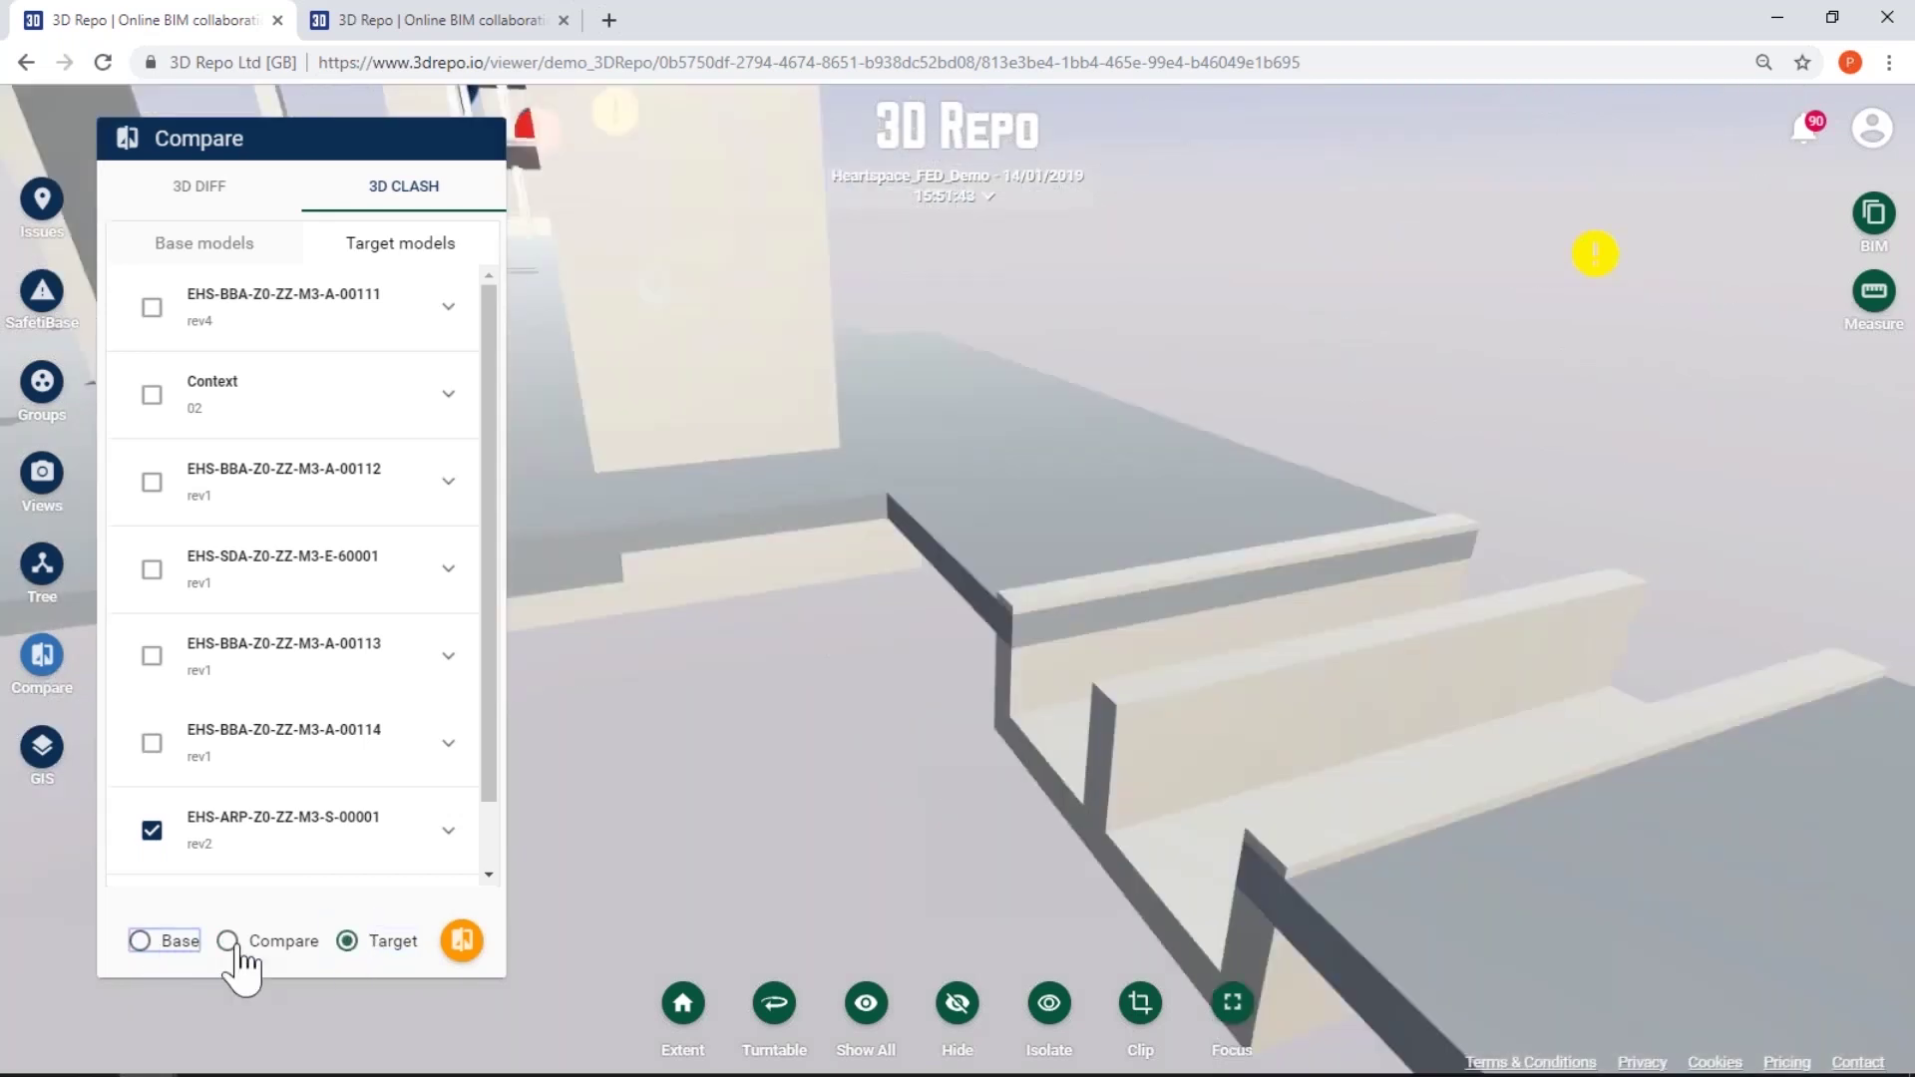
pyautogui.click(242, 947)
pyautogui.click(374, 948)
pyautogui.click(256, 948)
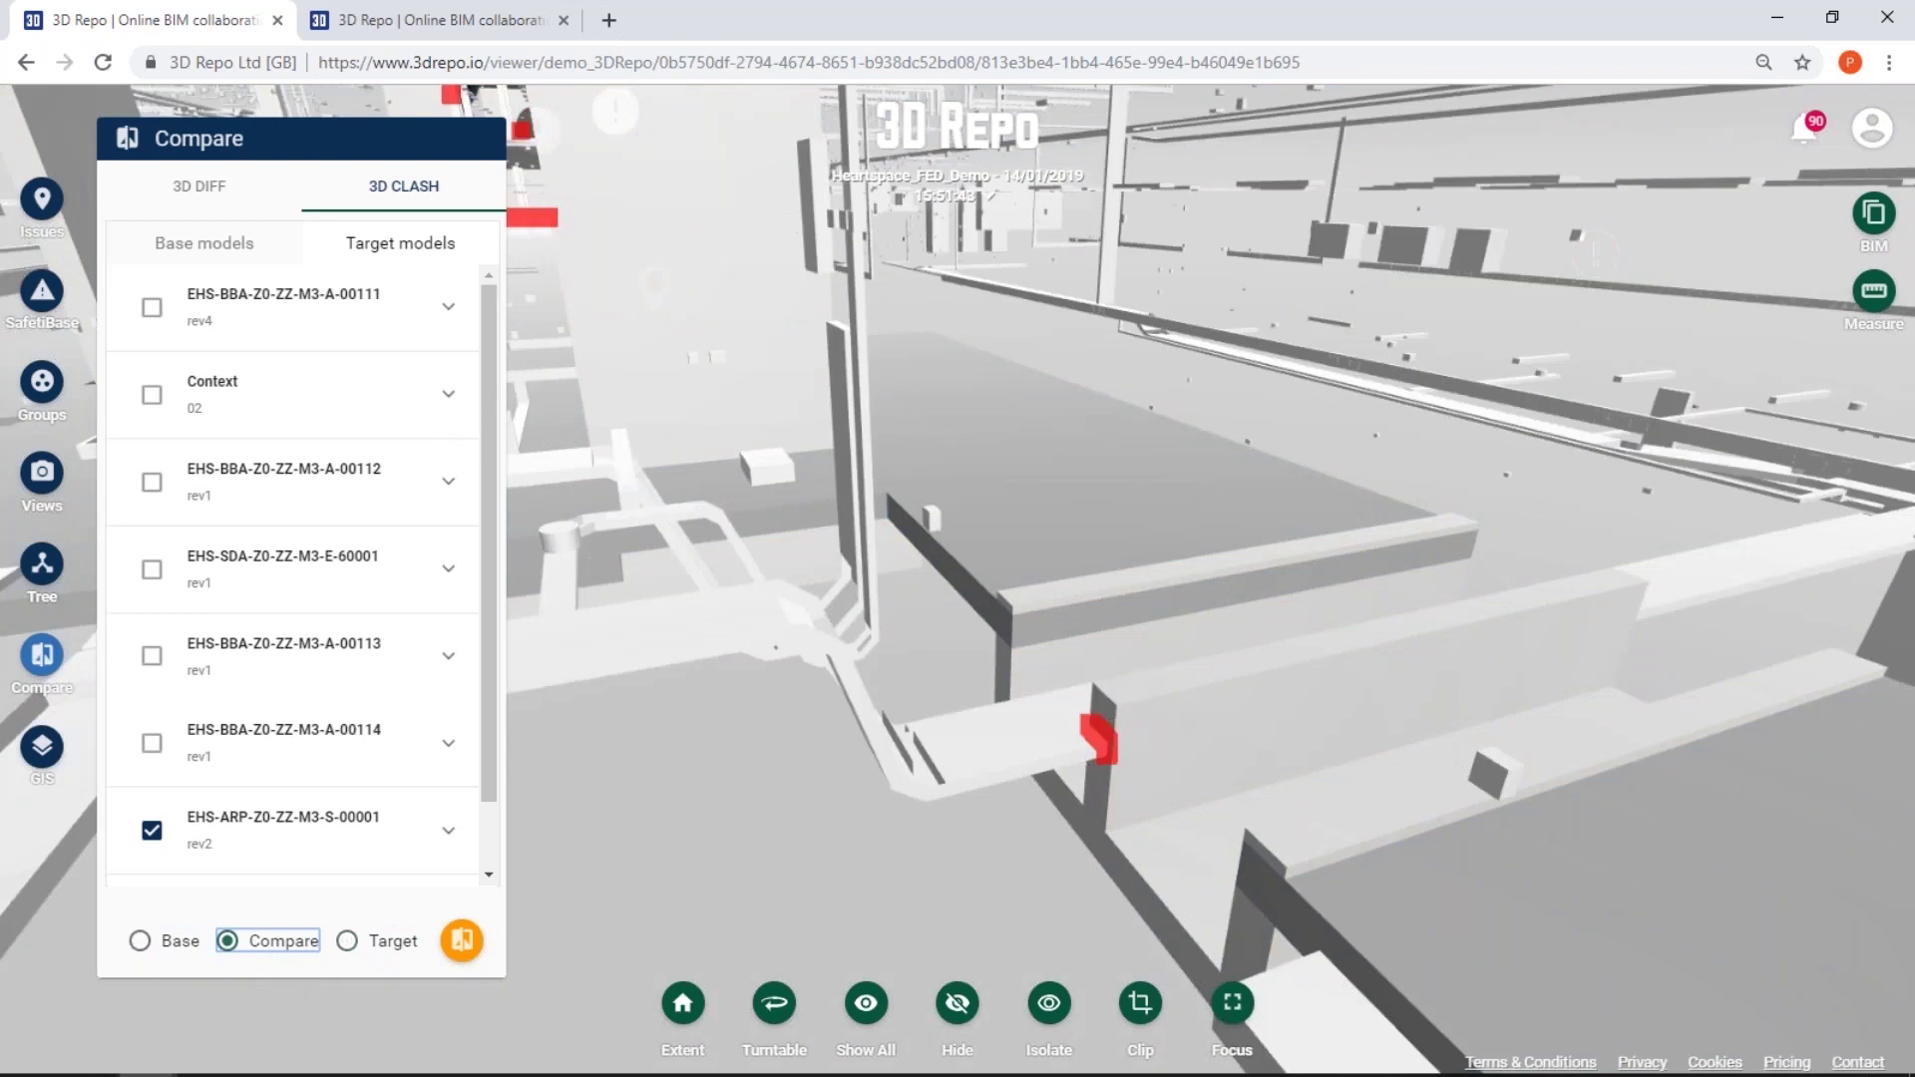
# End the 3D clash comparison and return to the full model extent with all objects shown
pyautogui.click(42, 205)
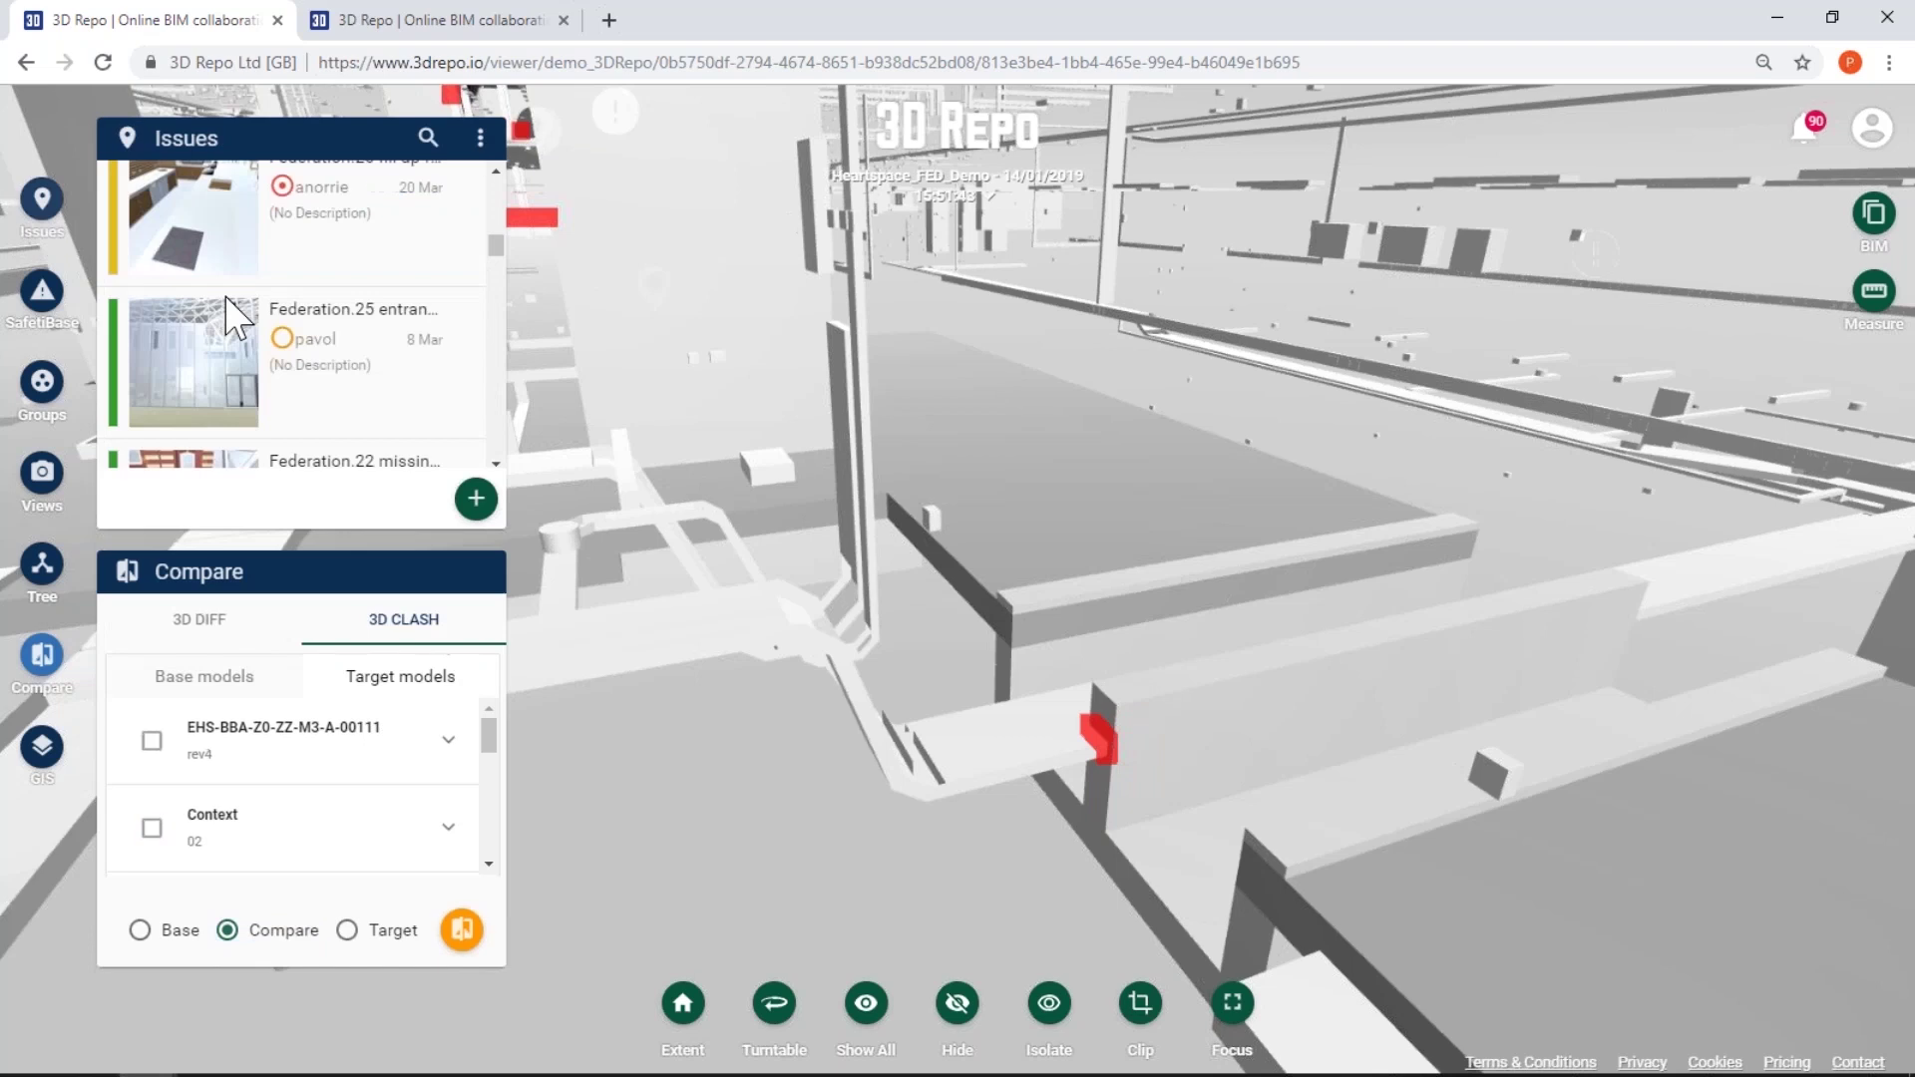
pyautogui.click(42, 202)
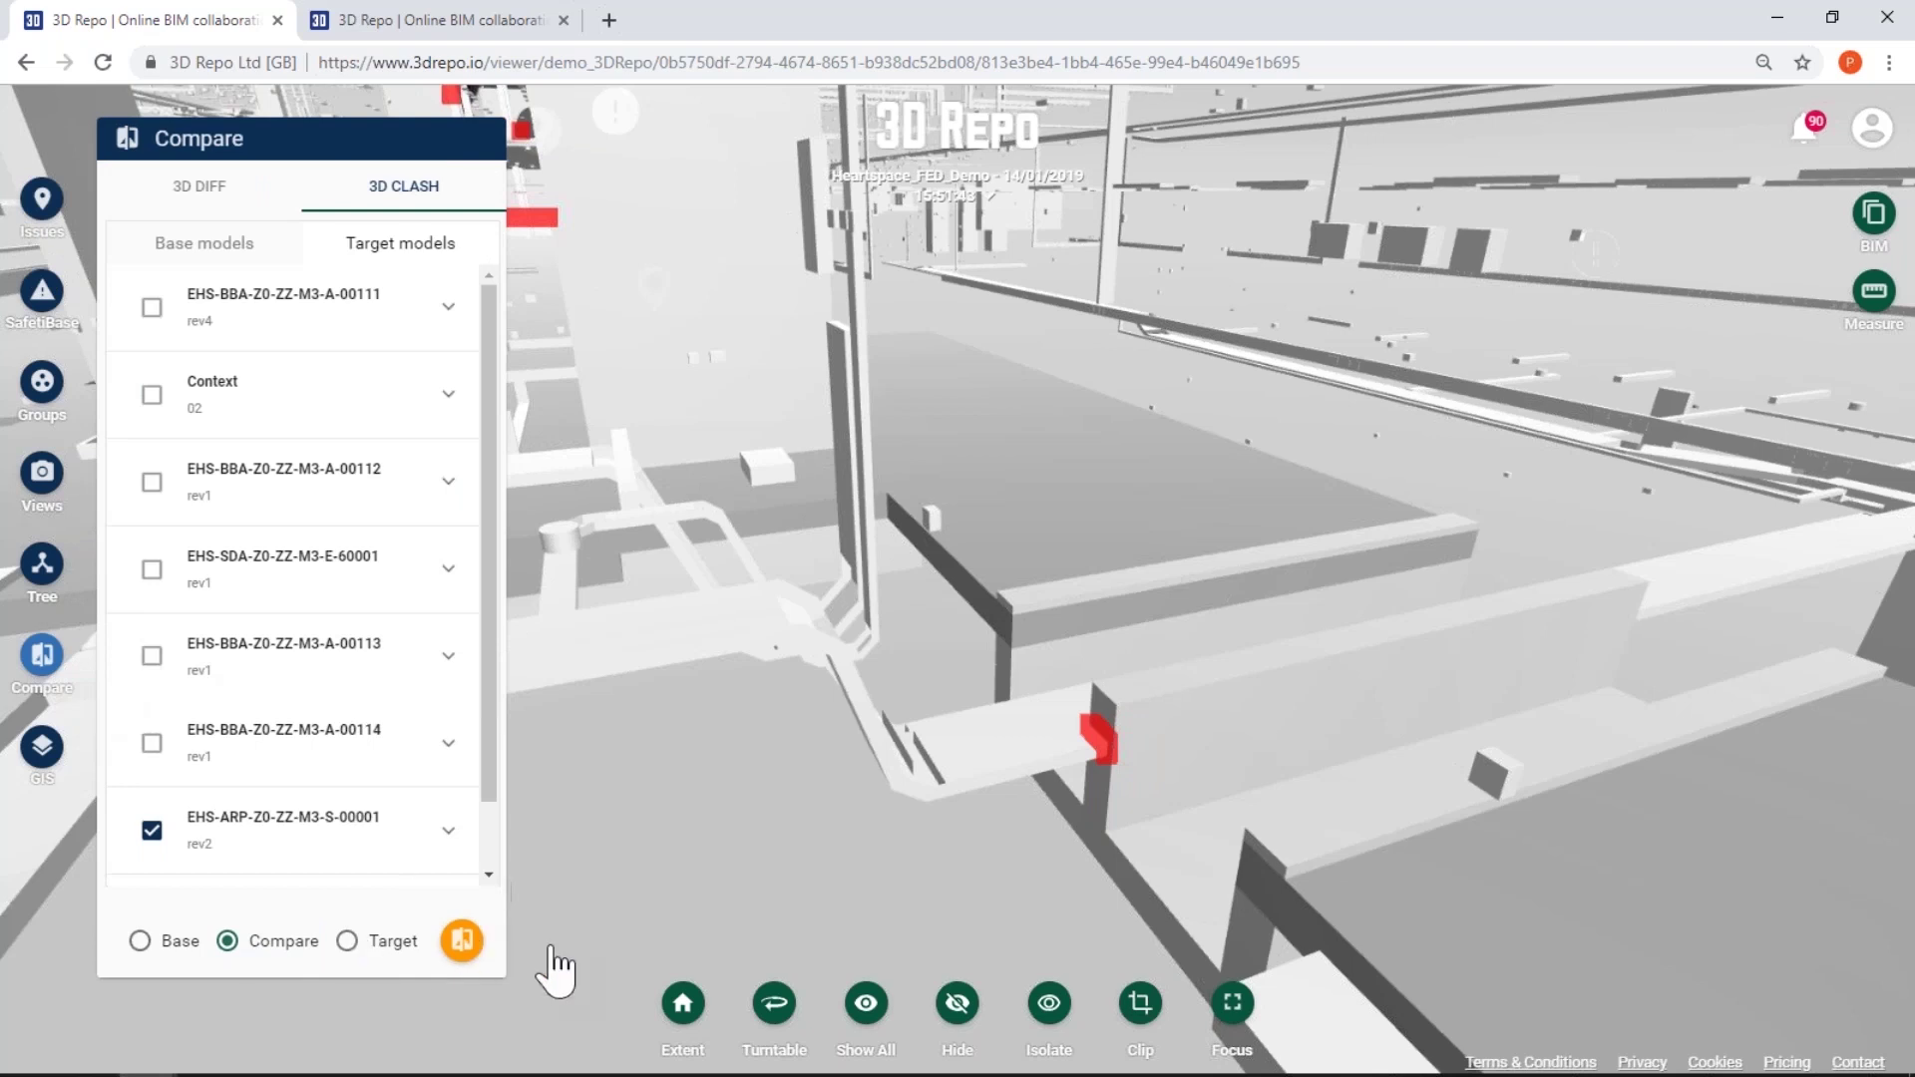
pyautogui.click(462, 941)
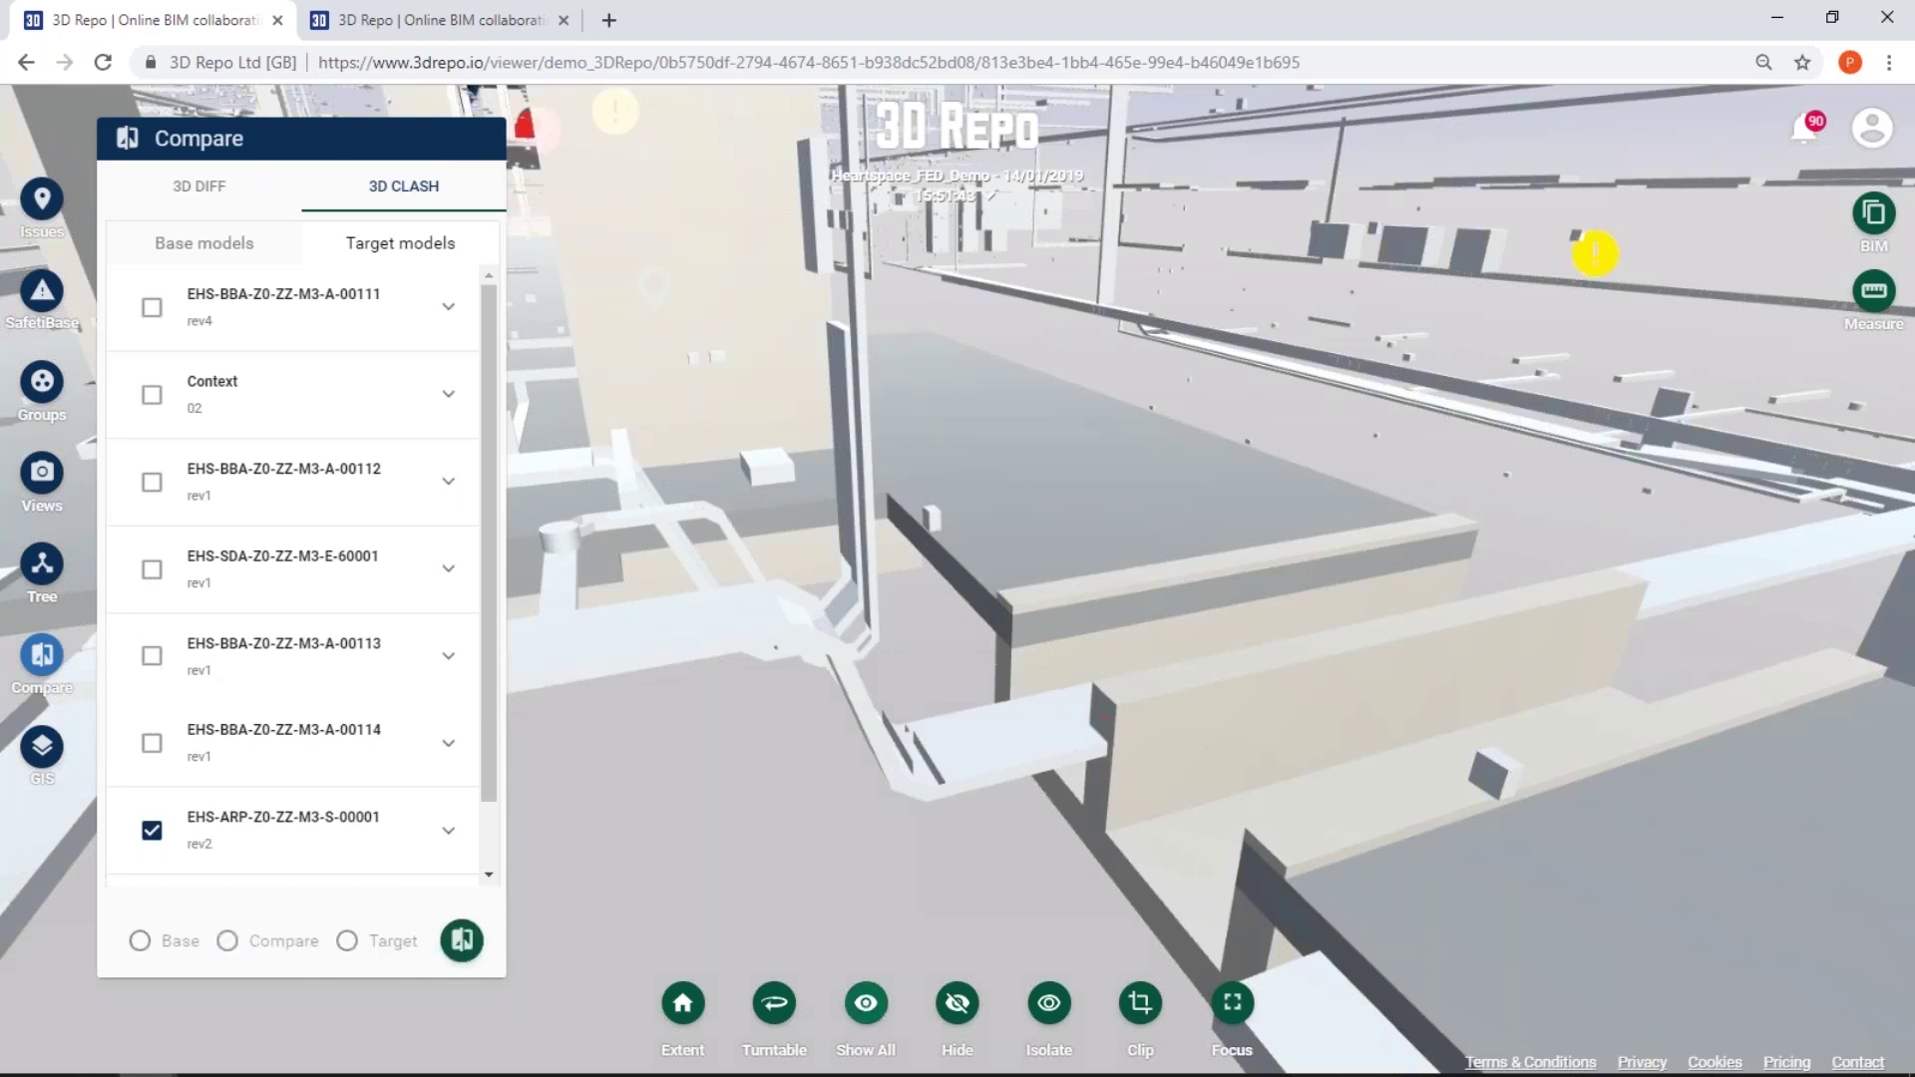
pyautogui.click(682, 1003)
pyautogui.click(868, 1010)
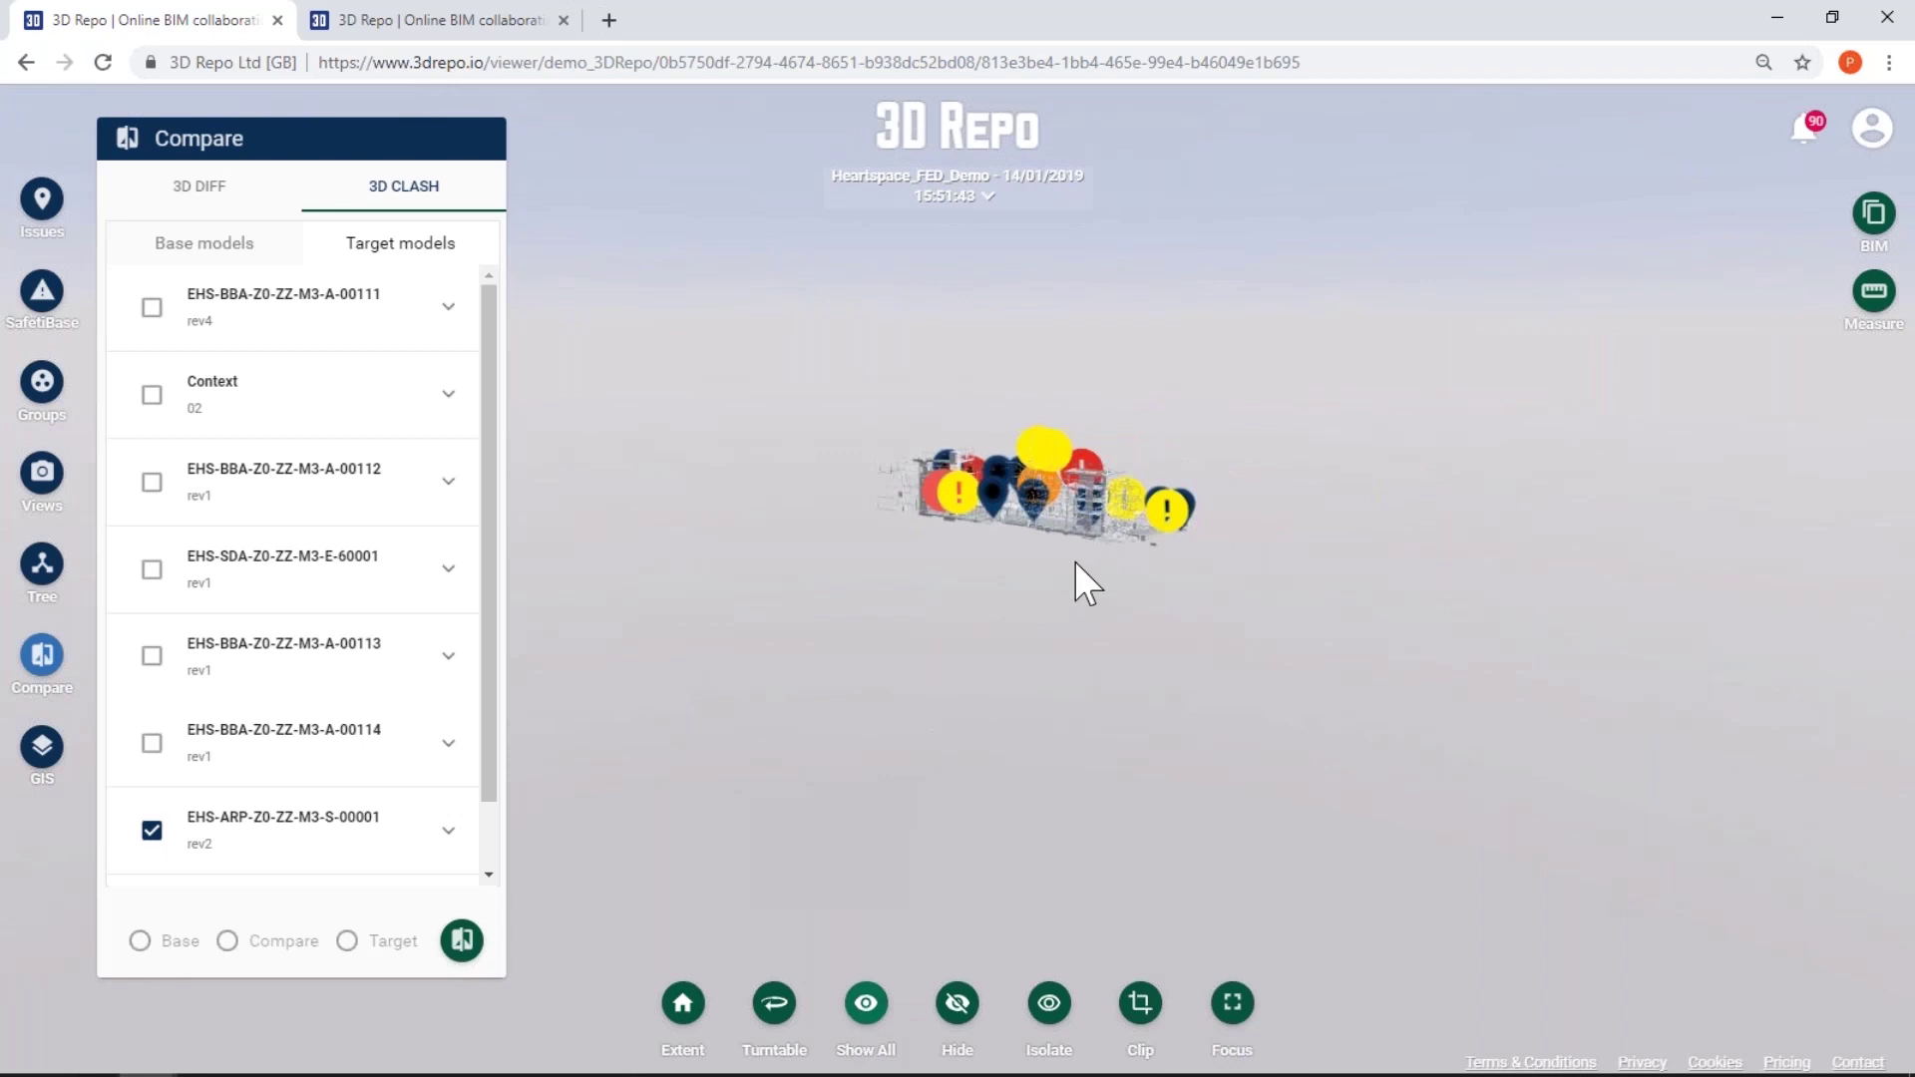
pyautogui.scroll(10, 1031, 525)
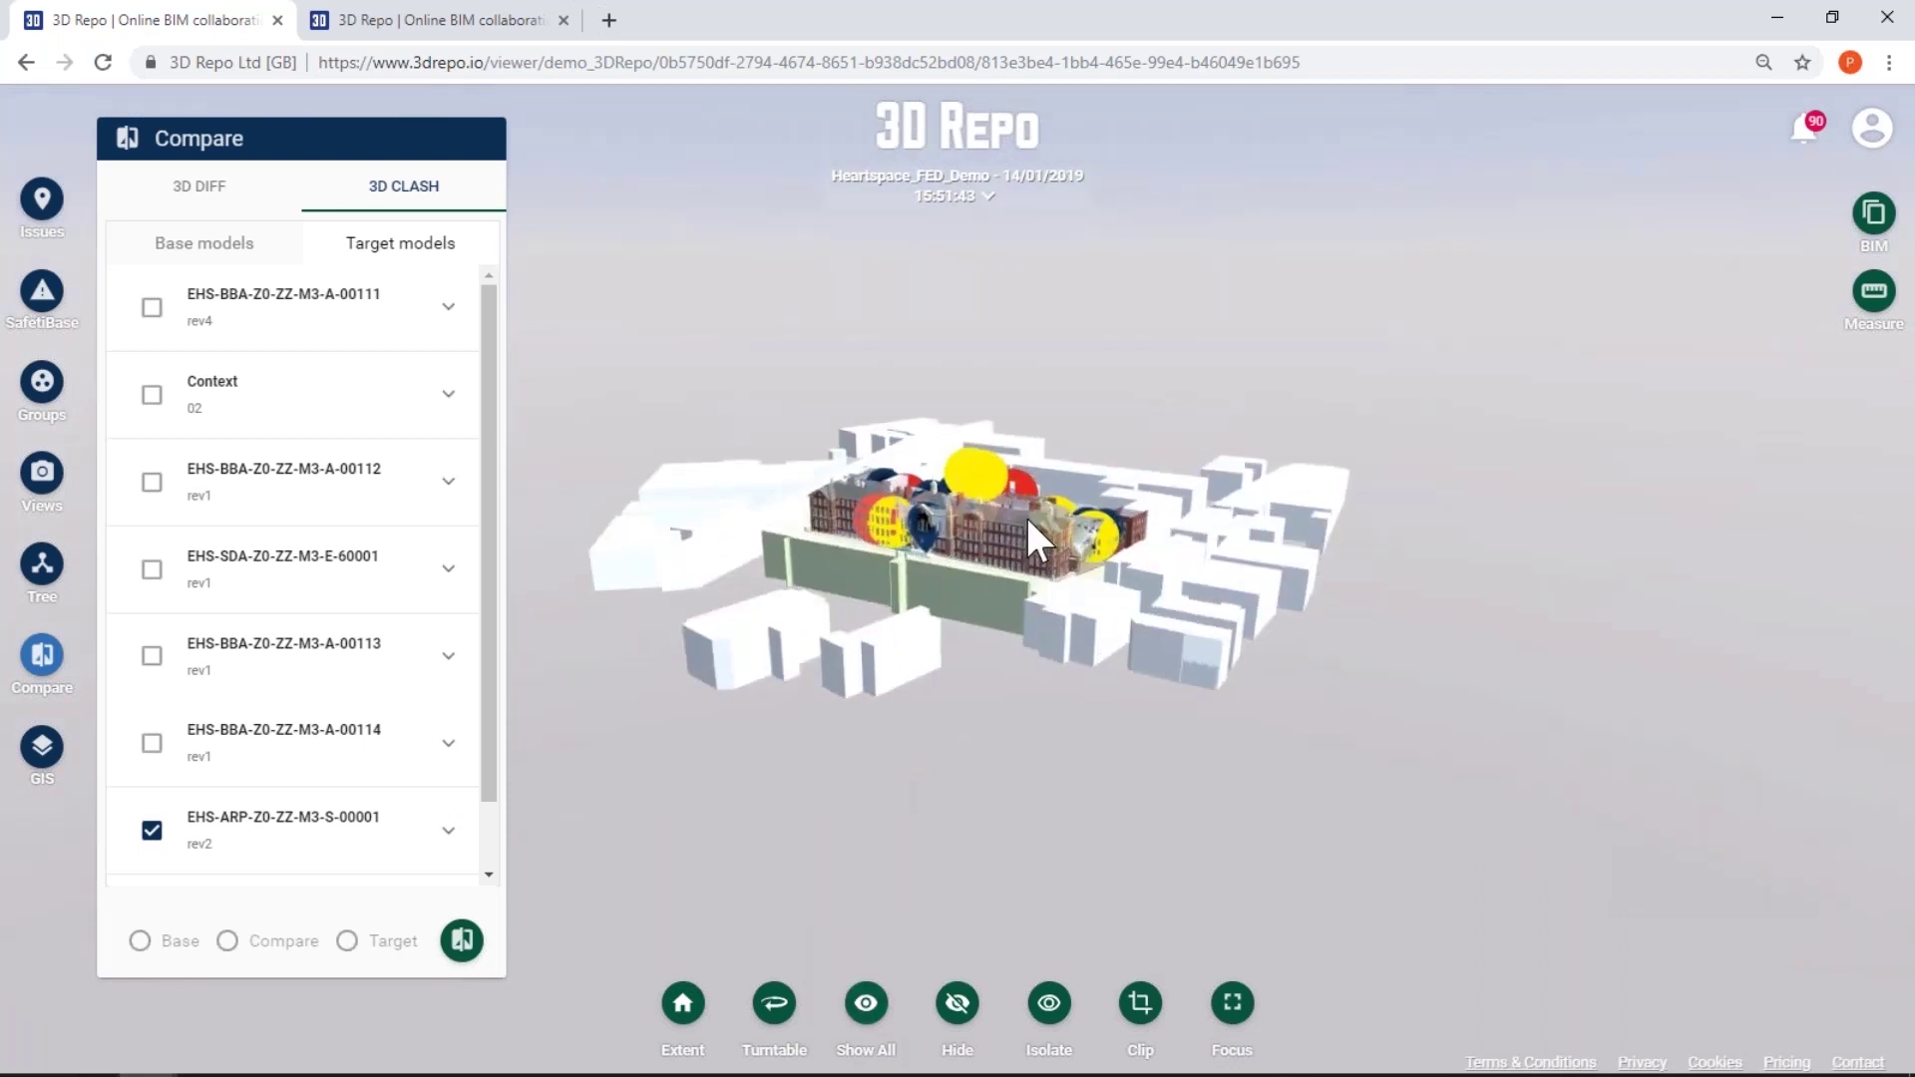
# Set up a 3D Diff with EHS-BBA-Z0-ZZ-M3-A-00111 as the only base model
pyautogui.click(202, 190)
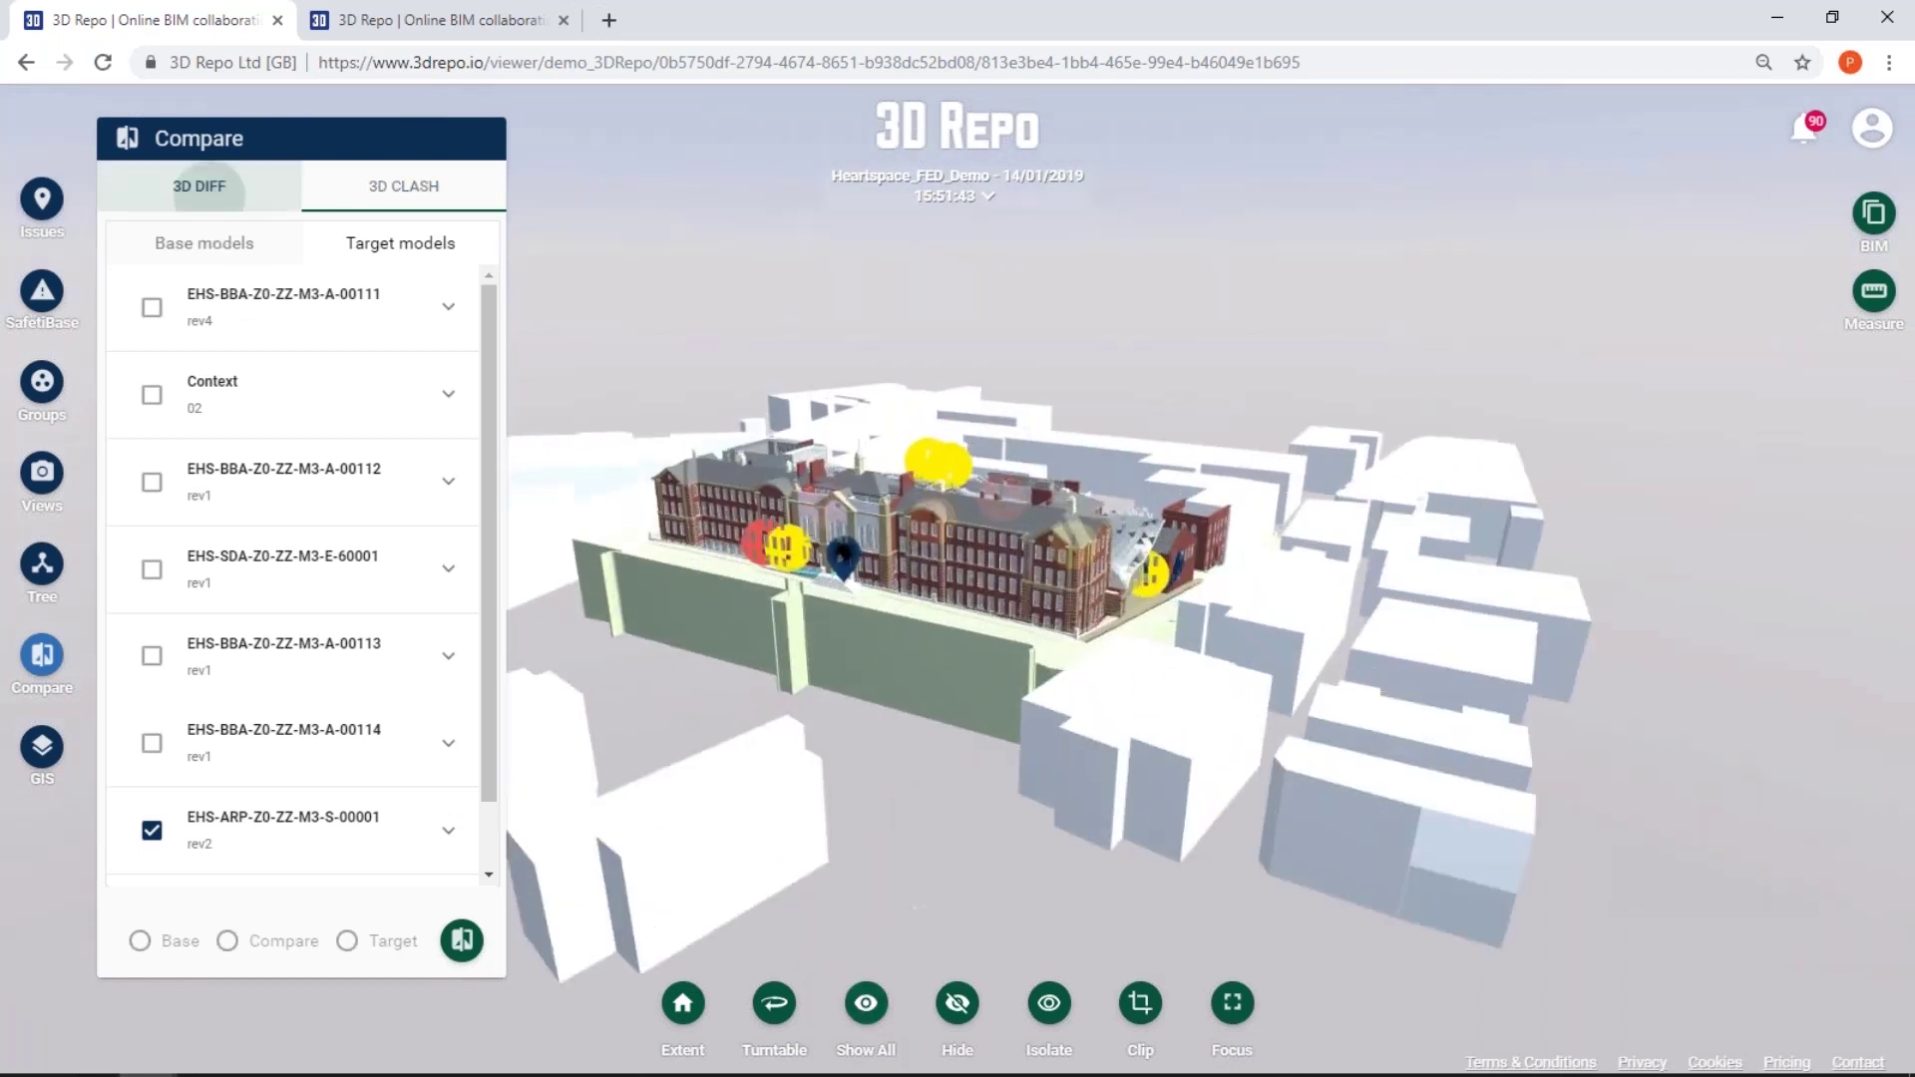
pyautogui.click(183, 250)
pyautogui.click(152, 570)
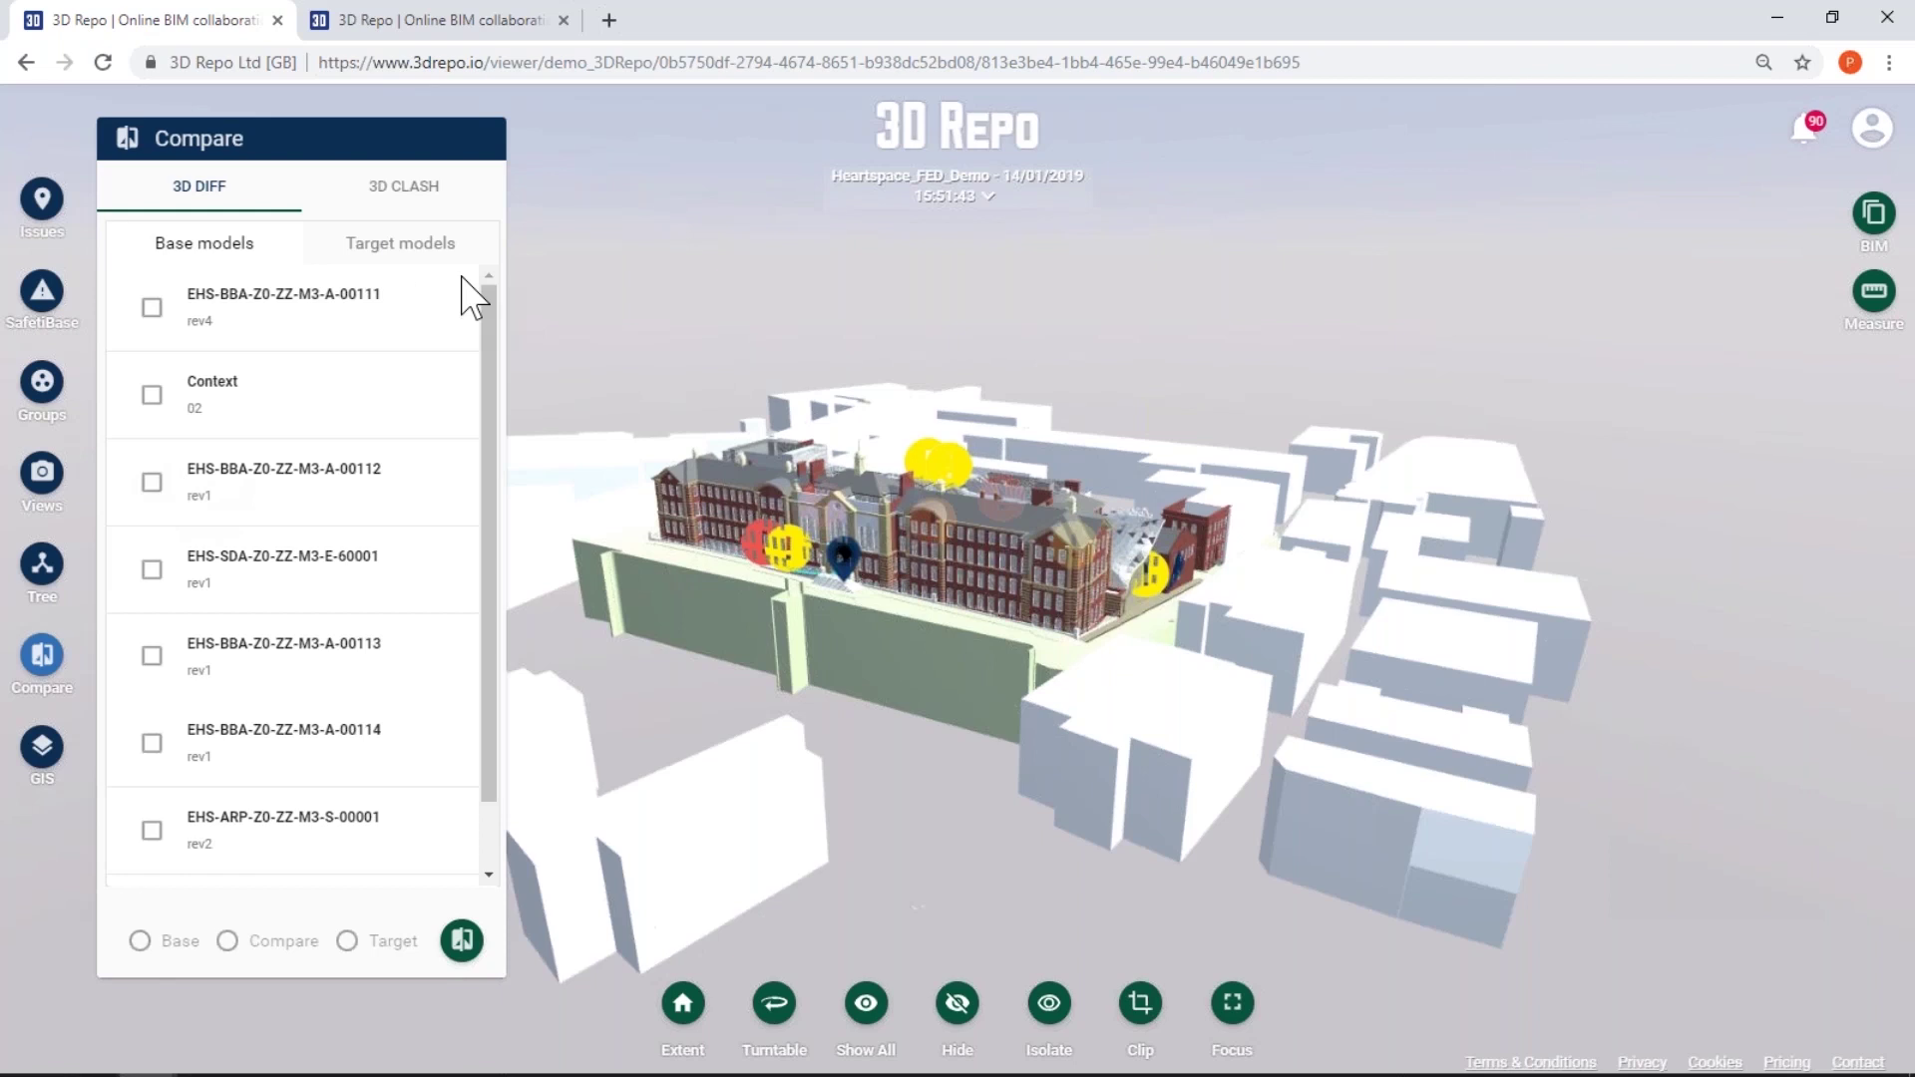
pyautogui.click(152, 307)
pyautogui.scroll(-1, 199, 638)
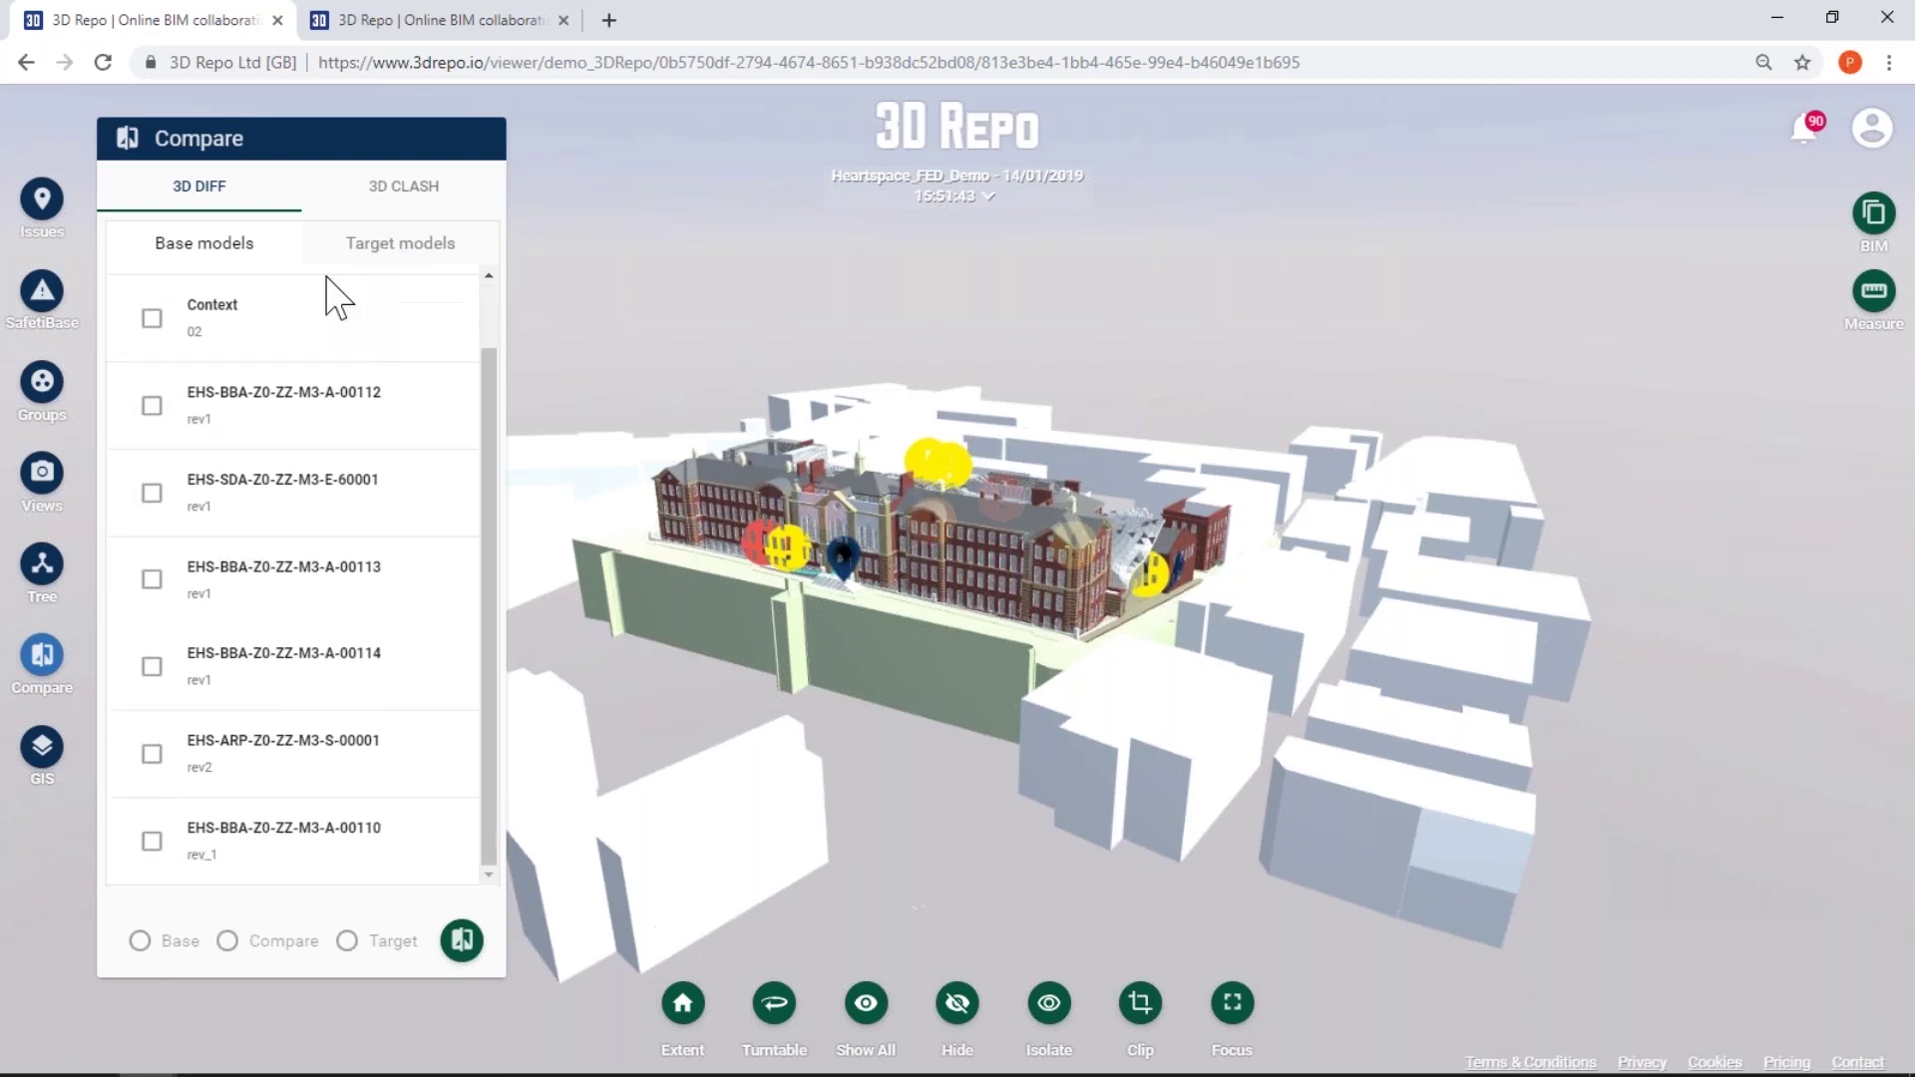
pyautogui.scroll(1, 333, 290)
# Limit the target models to EHS-BBA-Z0-ZZ-M3-A-00111 at revision rev3 and run the 3D Diff comparison
pyautogui.click(370, 258)
pyautogui.click(152, 830)
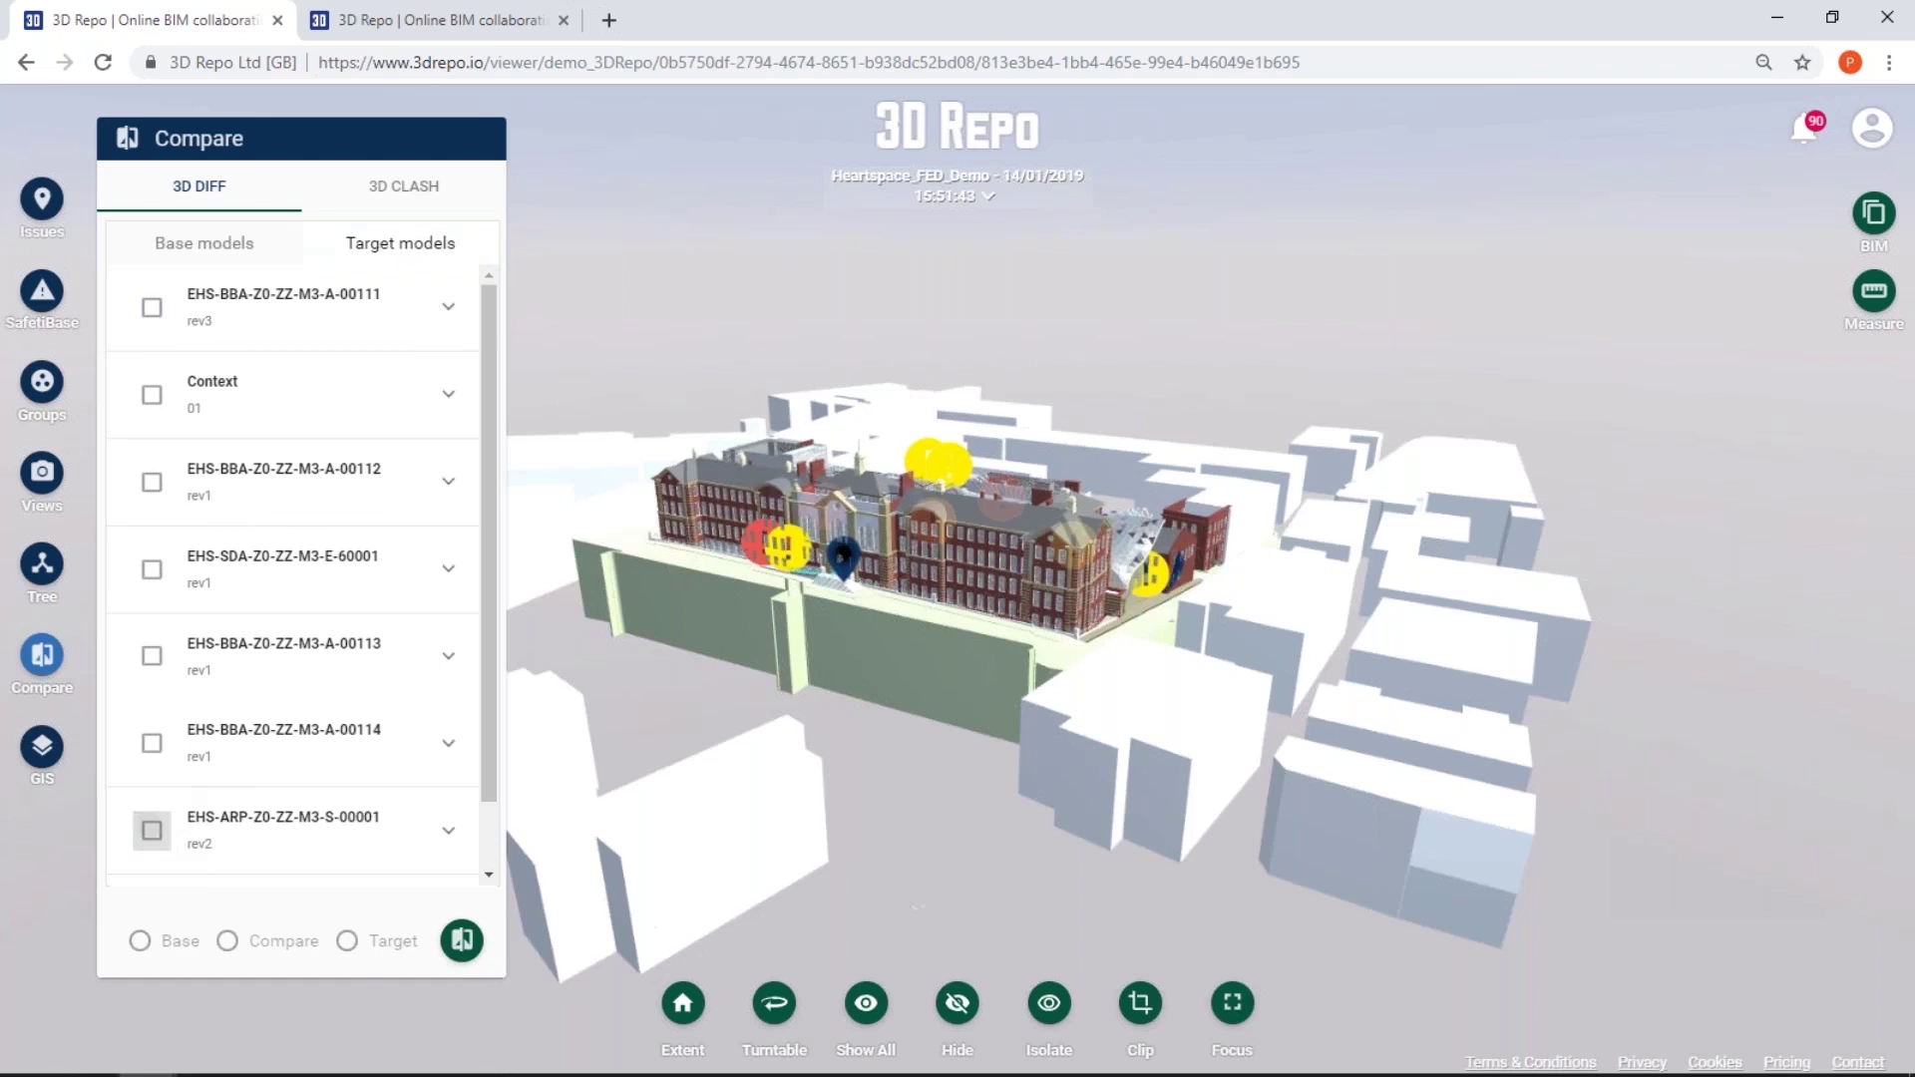
pyautogui.click(150, 307)
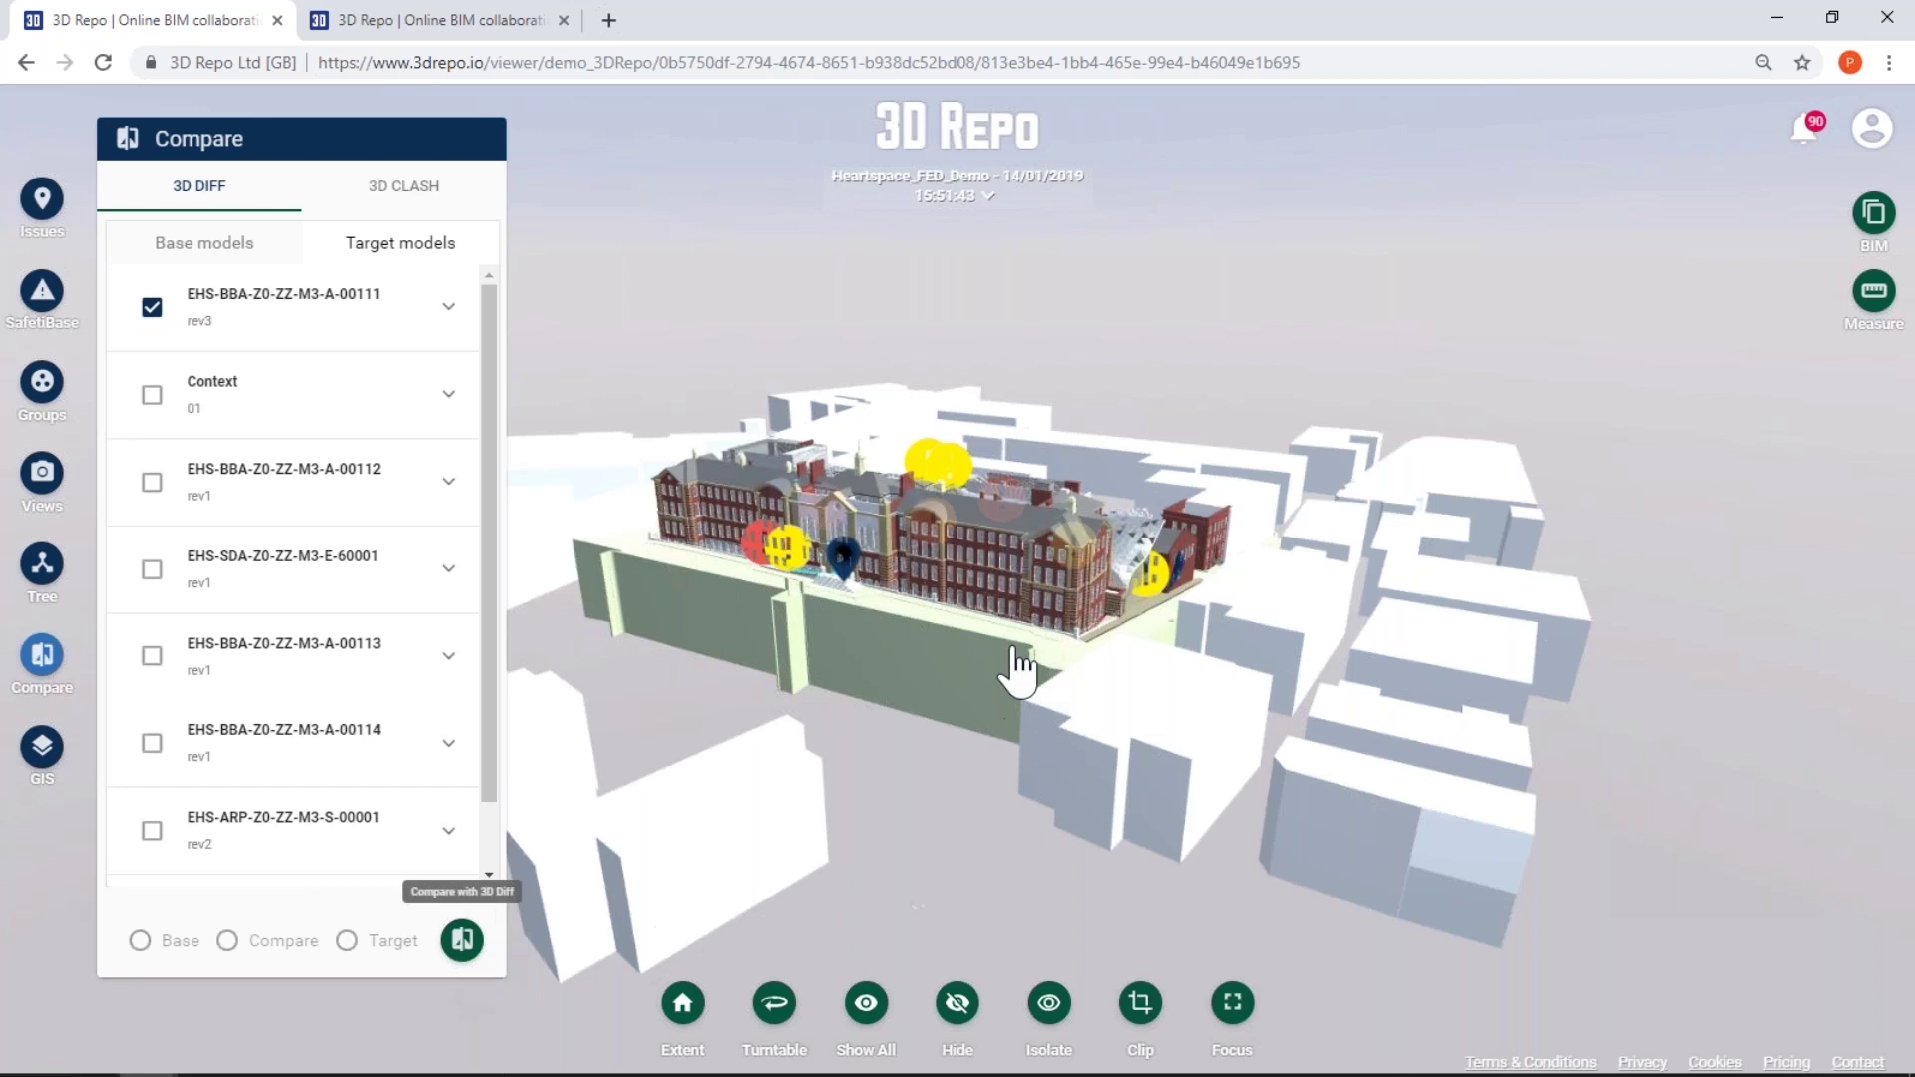
pyautogui.click(462, 941)
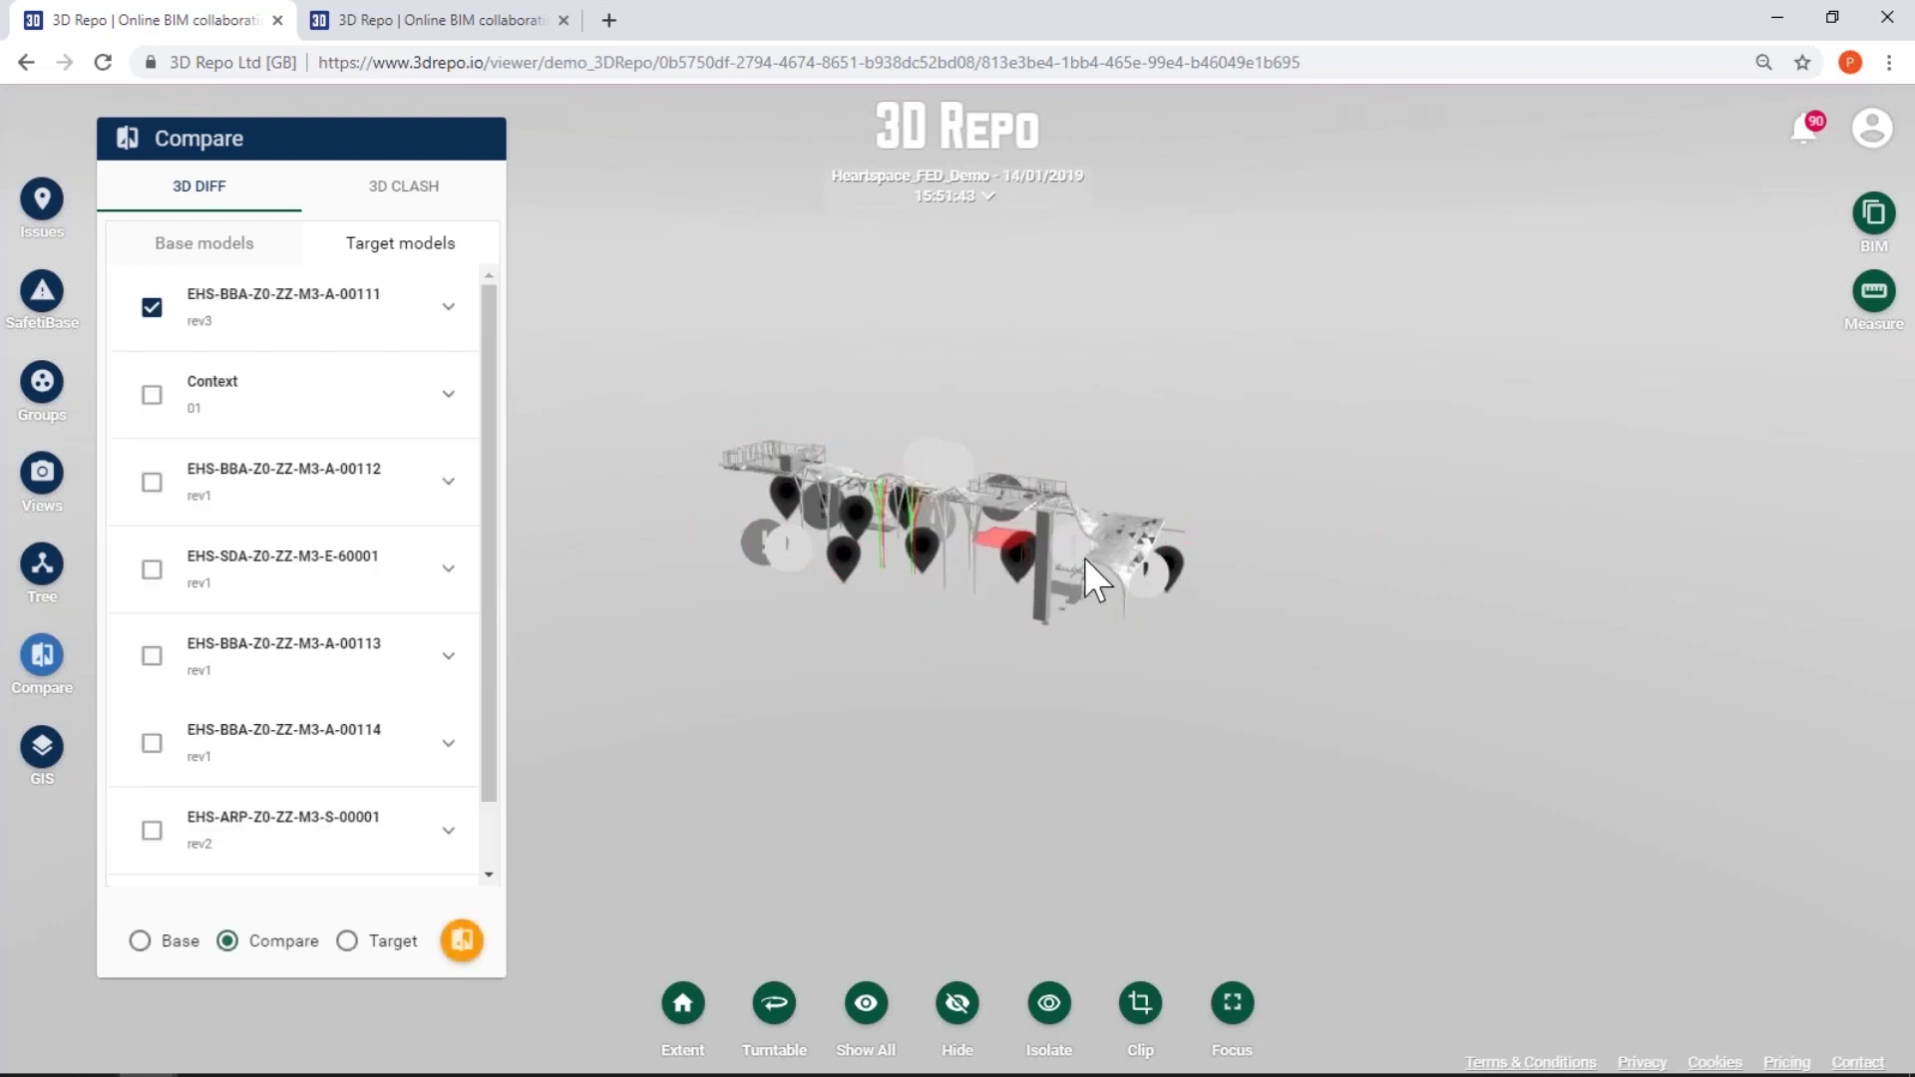
# Examine the green and red differences across the glazed roof, closing in on the branching columns beneath it
pyautogui.moveTo(1085, 558); pyautogui.dragTo(844, 547)
pyautogui.scroll(10, 788, 518)
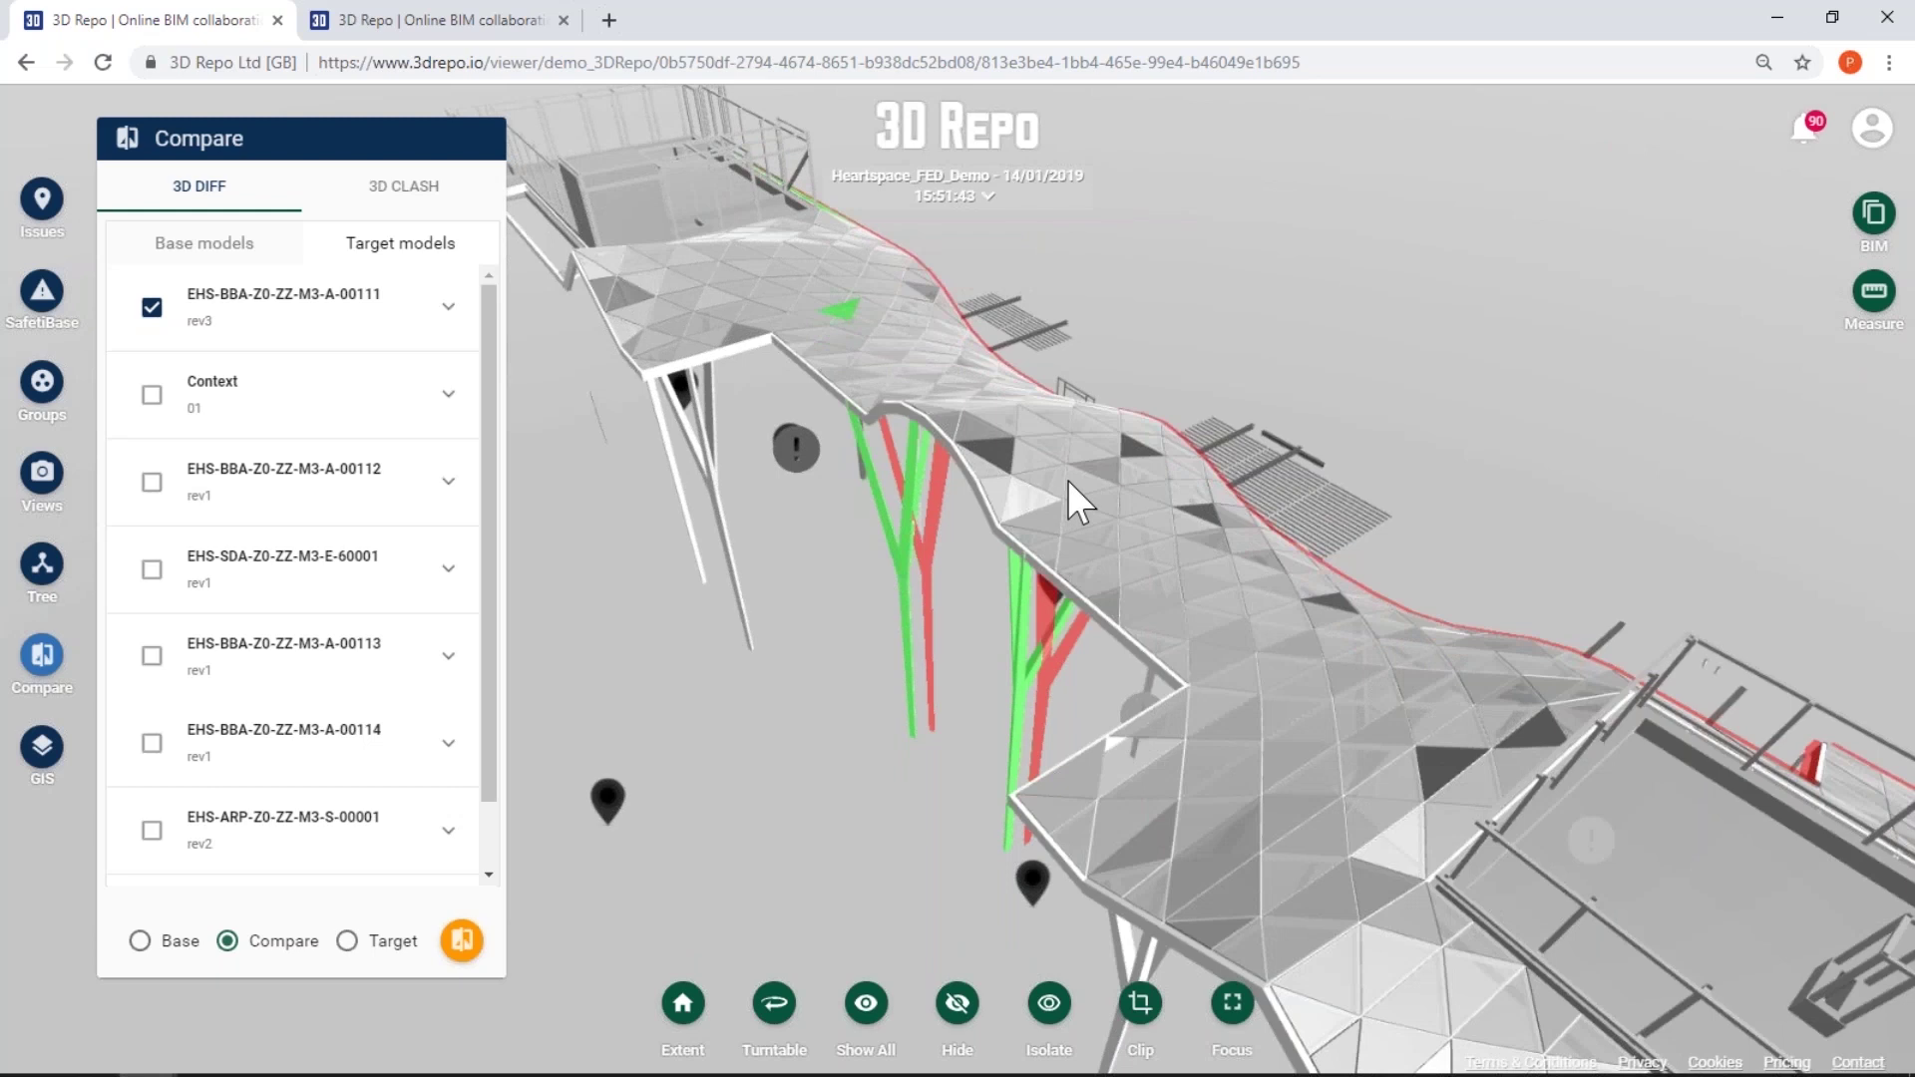
pyautogui.scroll(2, 1067, 481)
pyautogui.scroll(2, 1068, 481)
pyautogui.scroll(3, 1067, 481)
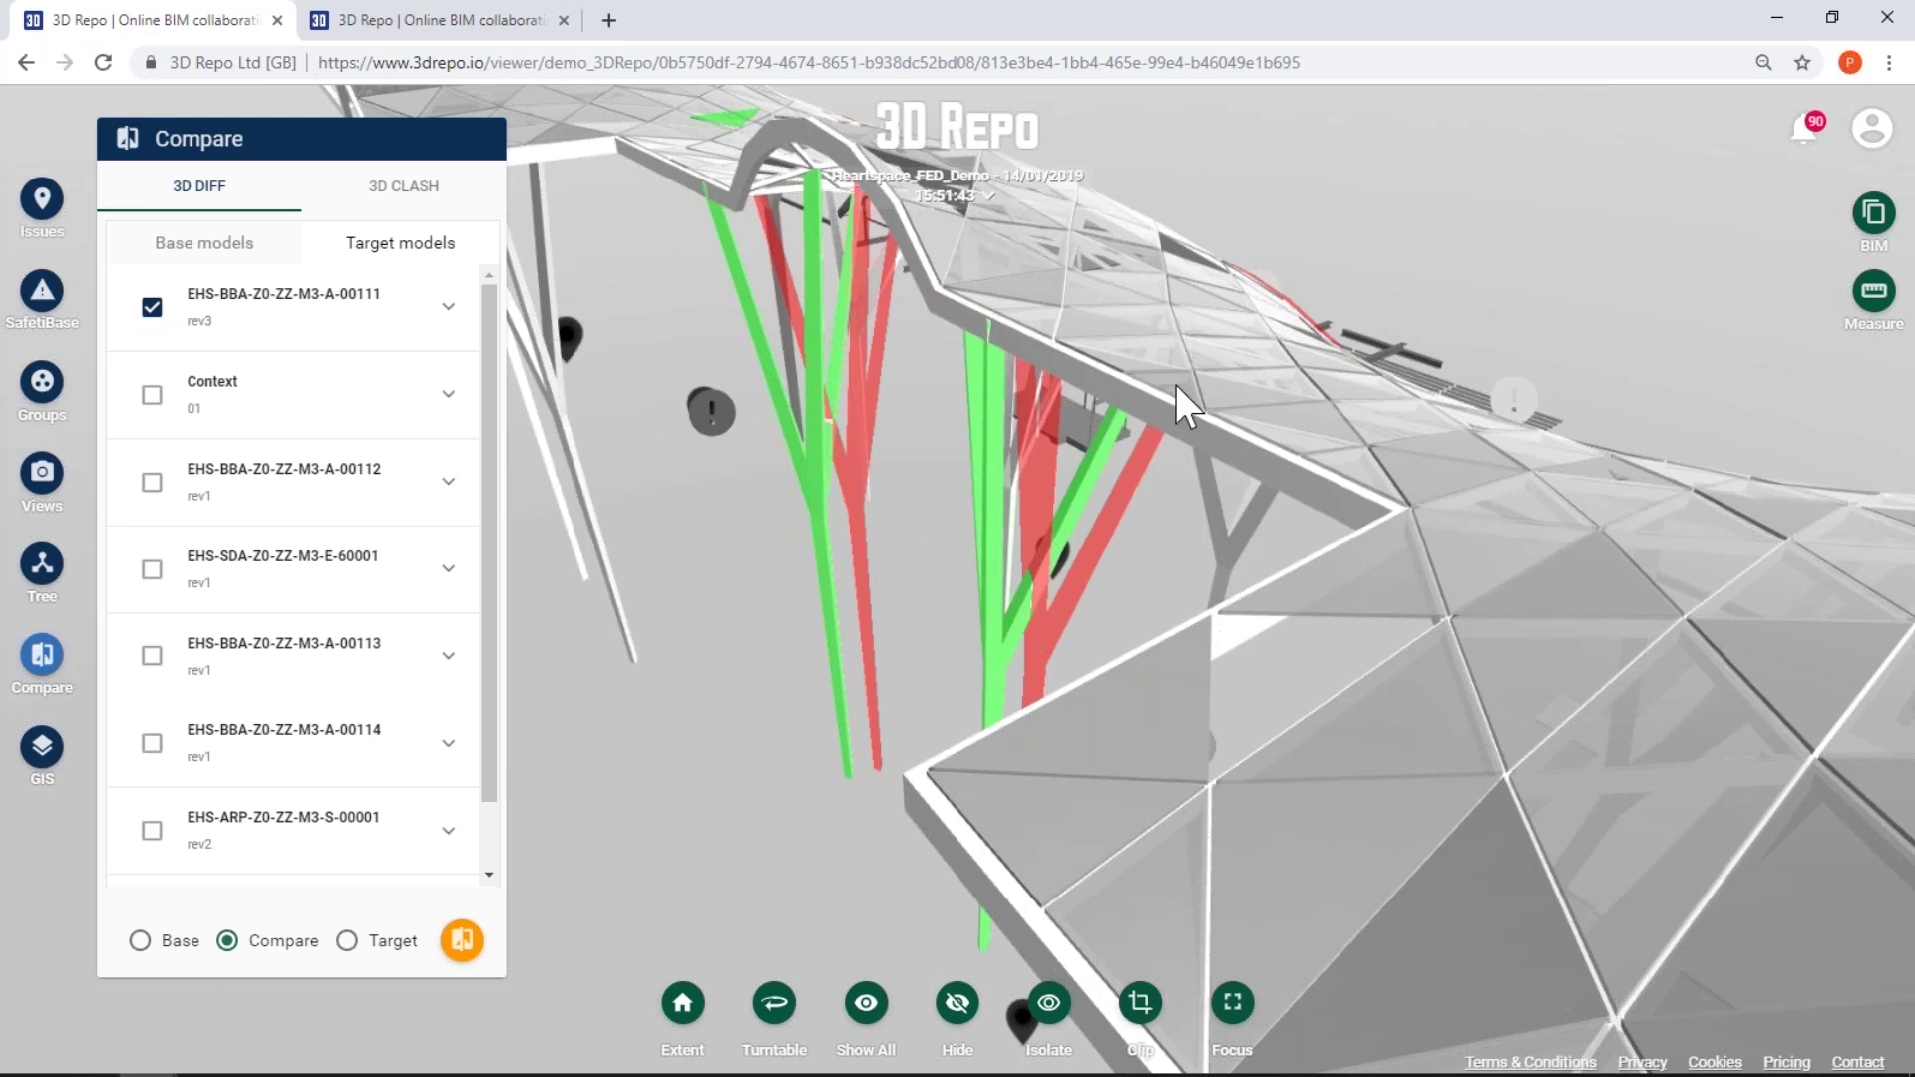
pyautogui.moveTo(1175, 385); pyautogui.dragTo(1261, 645)
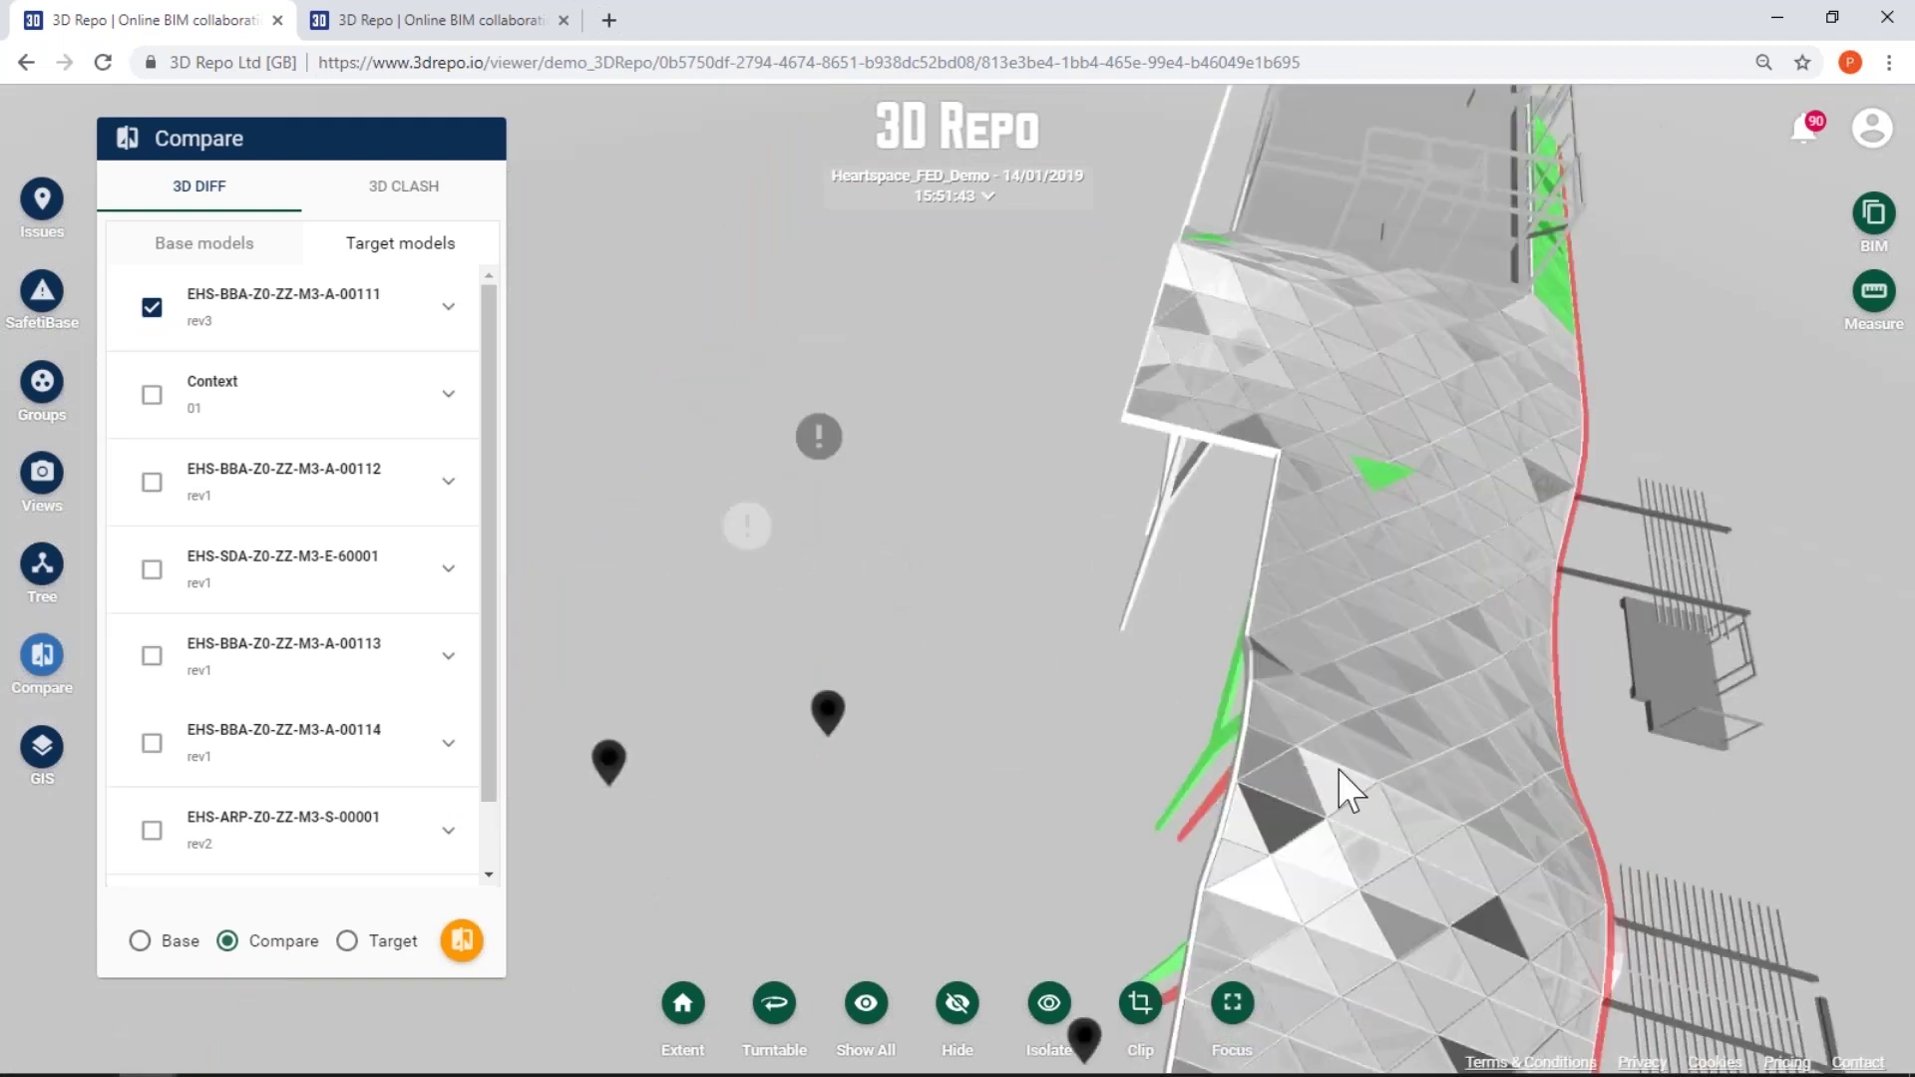
pyautogui.moveTo(1338, 769); pyautogui.dragTo(1165, 255)
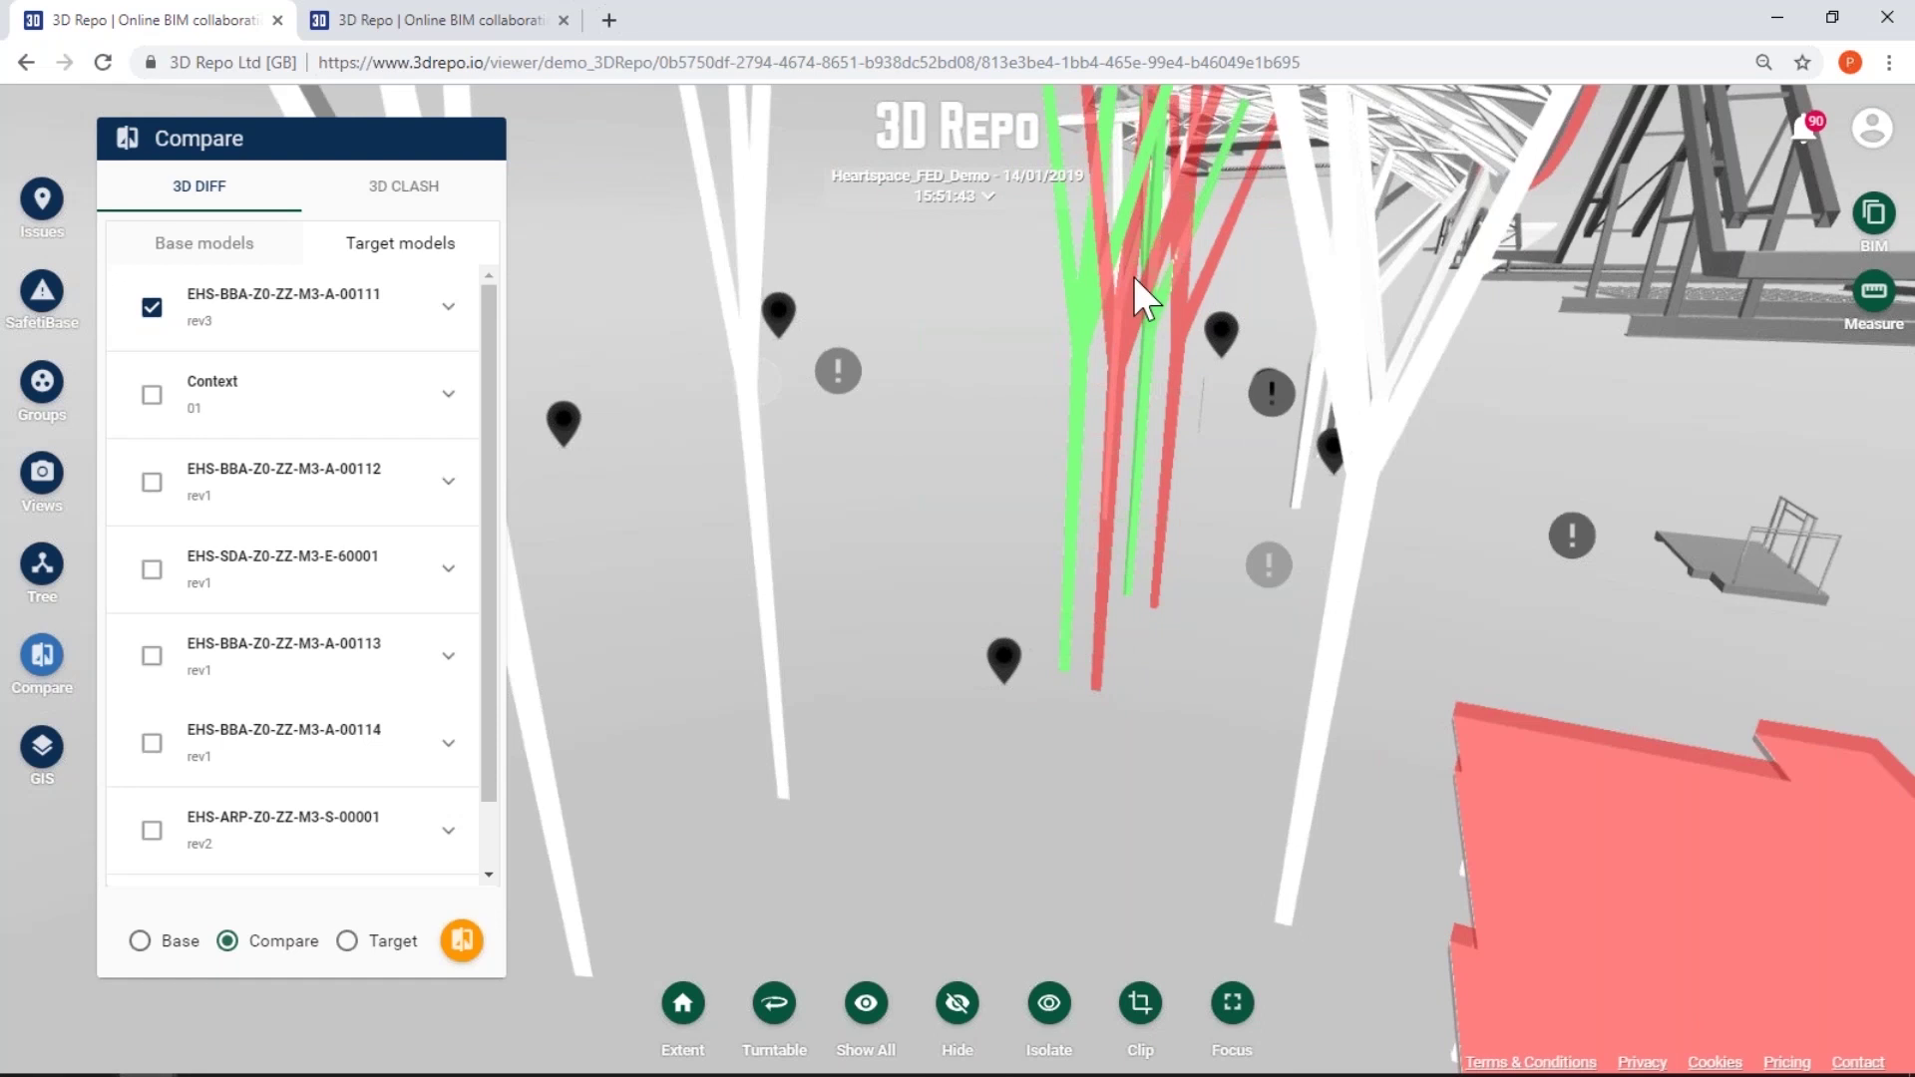
pyautogui.scroll(2, 1131, 283)
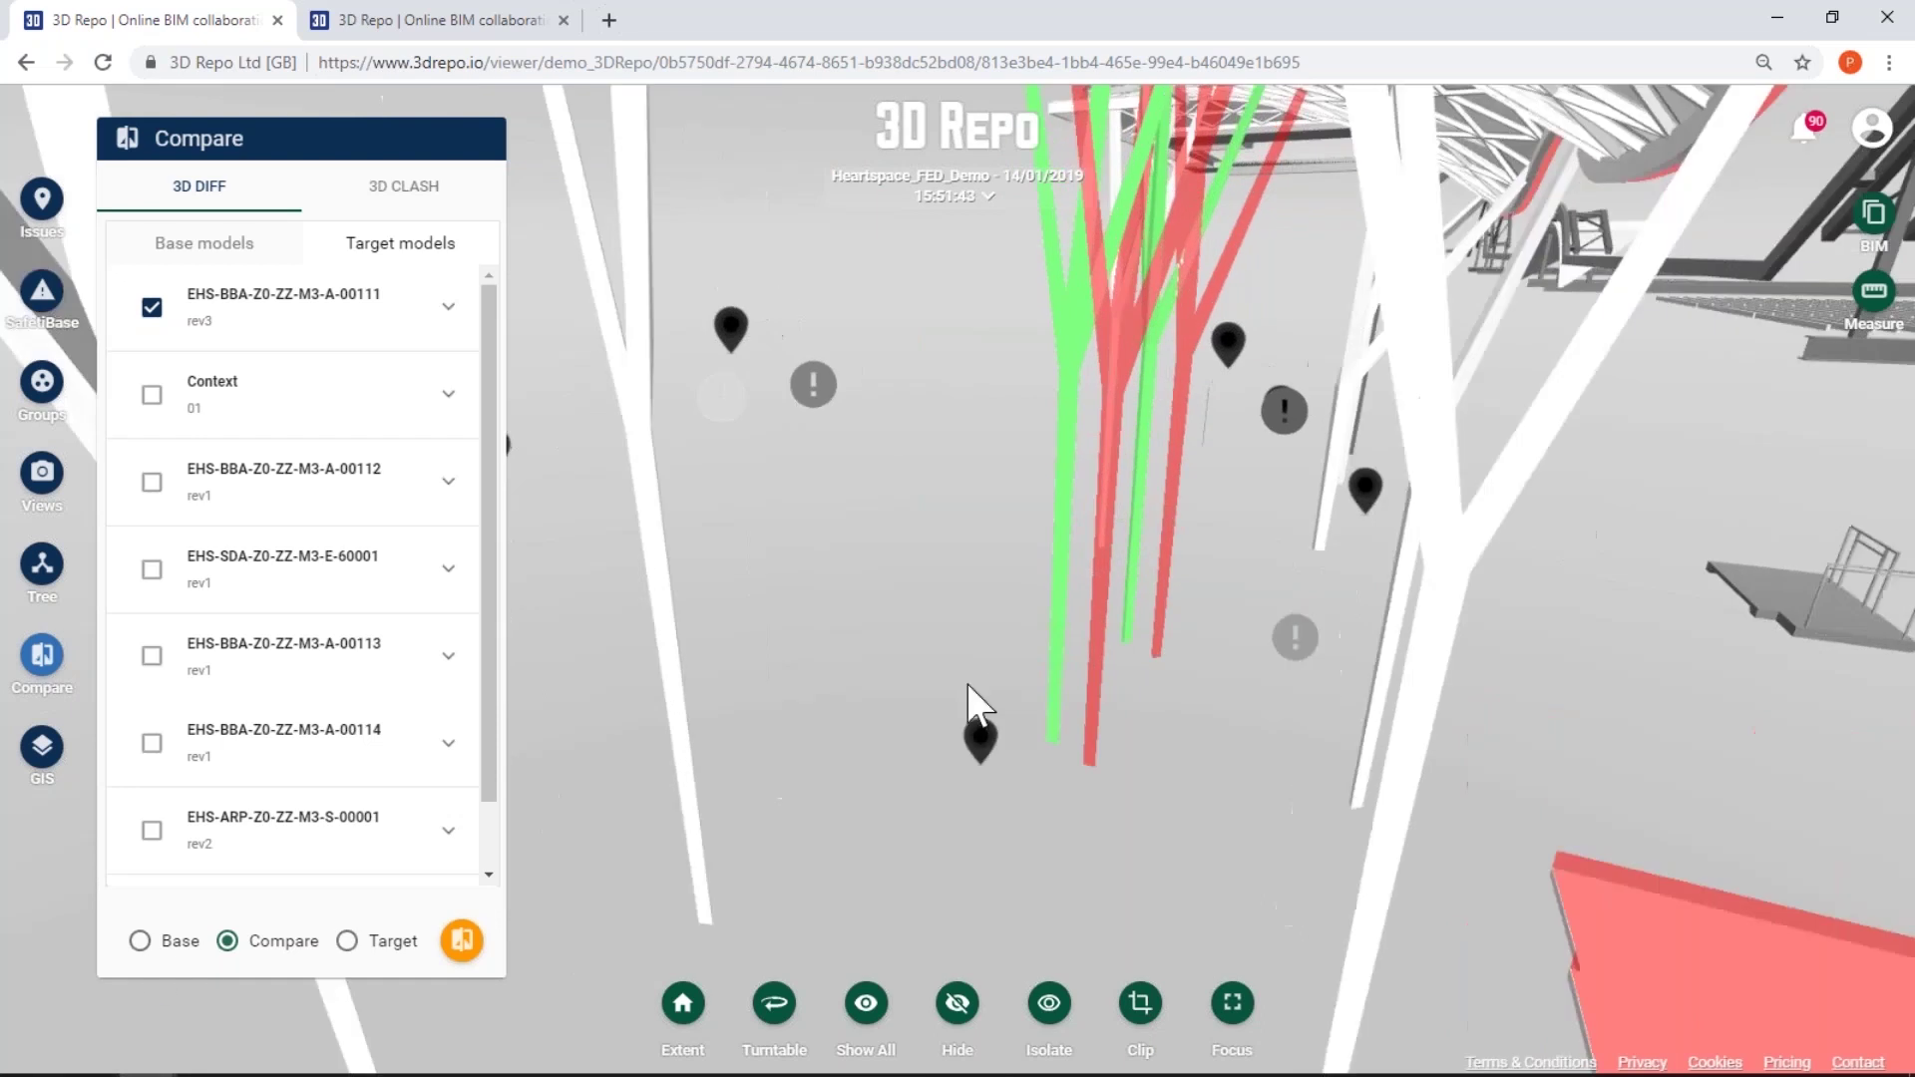
# Switch the branching columns' display between the Base and Target revisions, ending on Compare
pyautogui.click(140, 941)
pyautogui.click(347, 941)
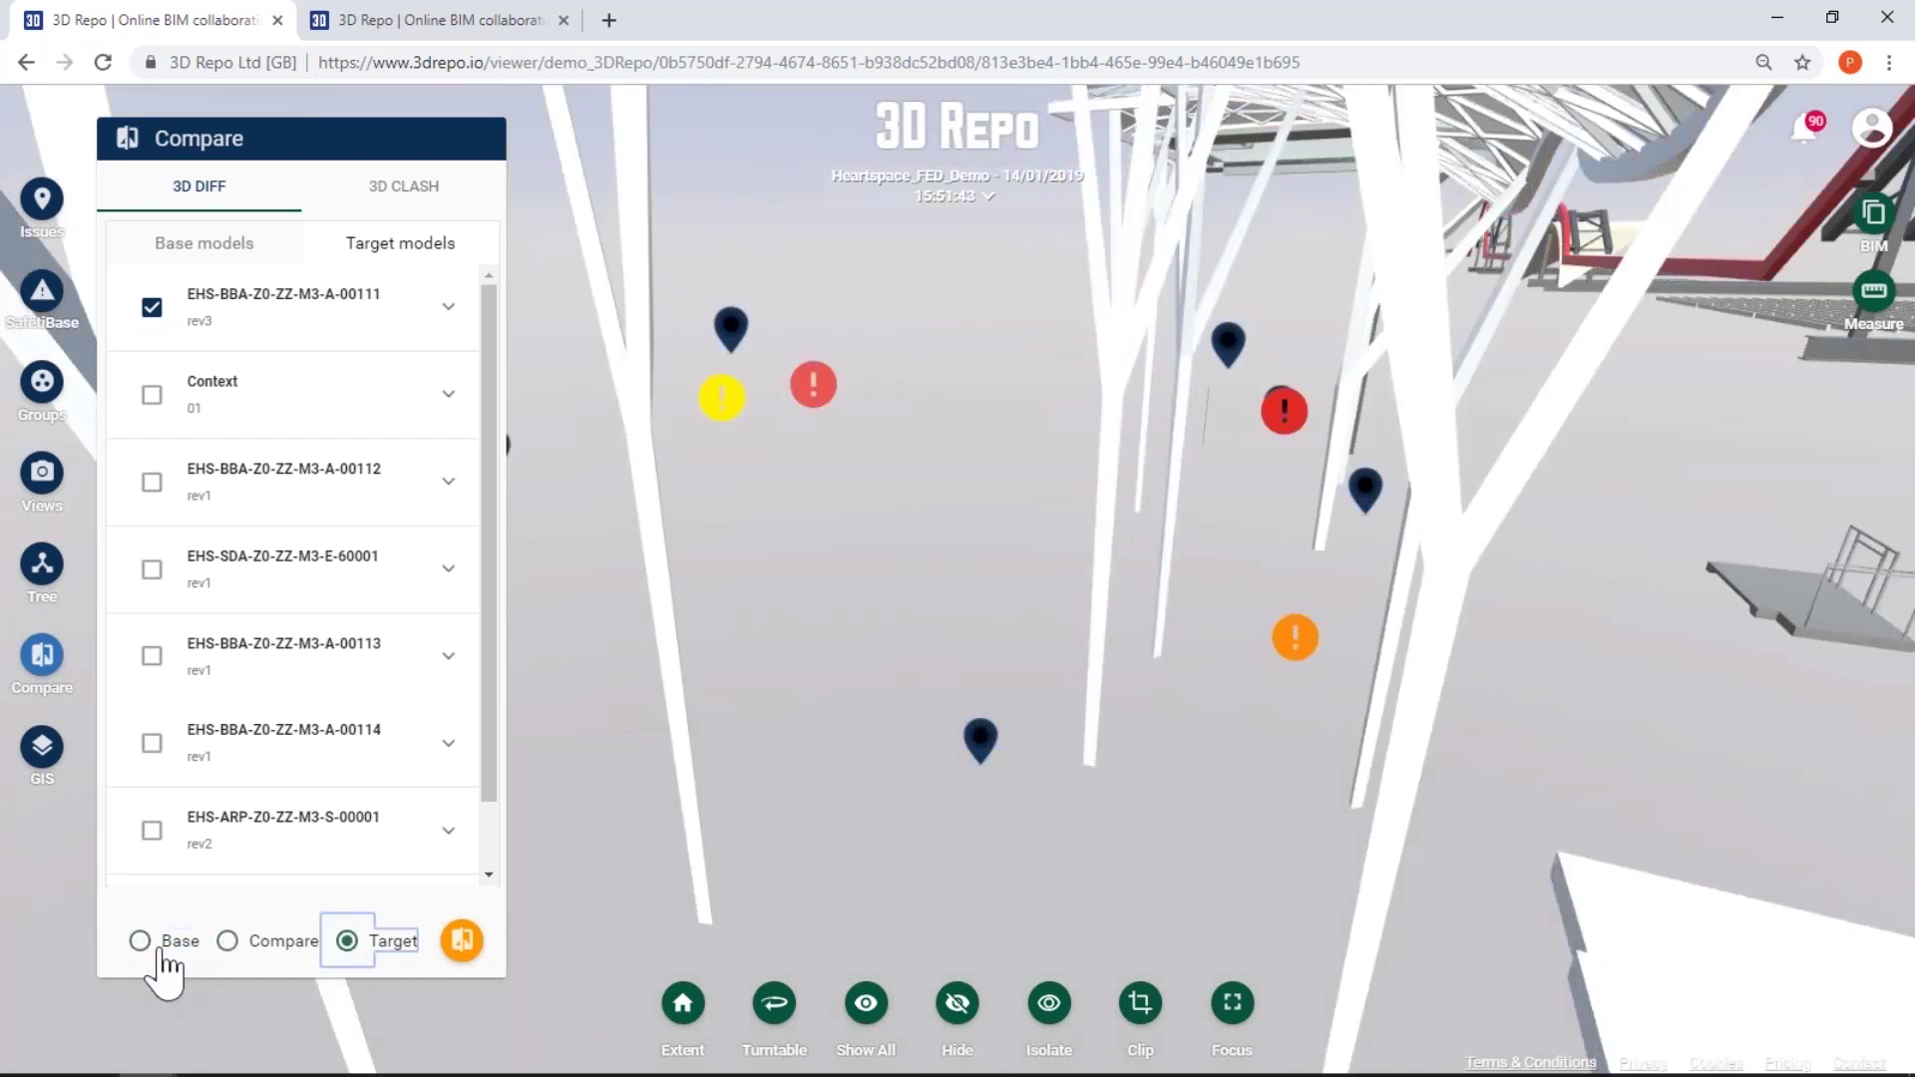
pyautogui.click(162, 951)
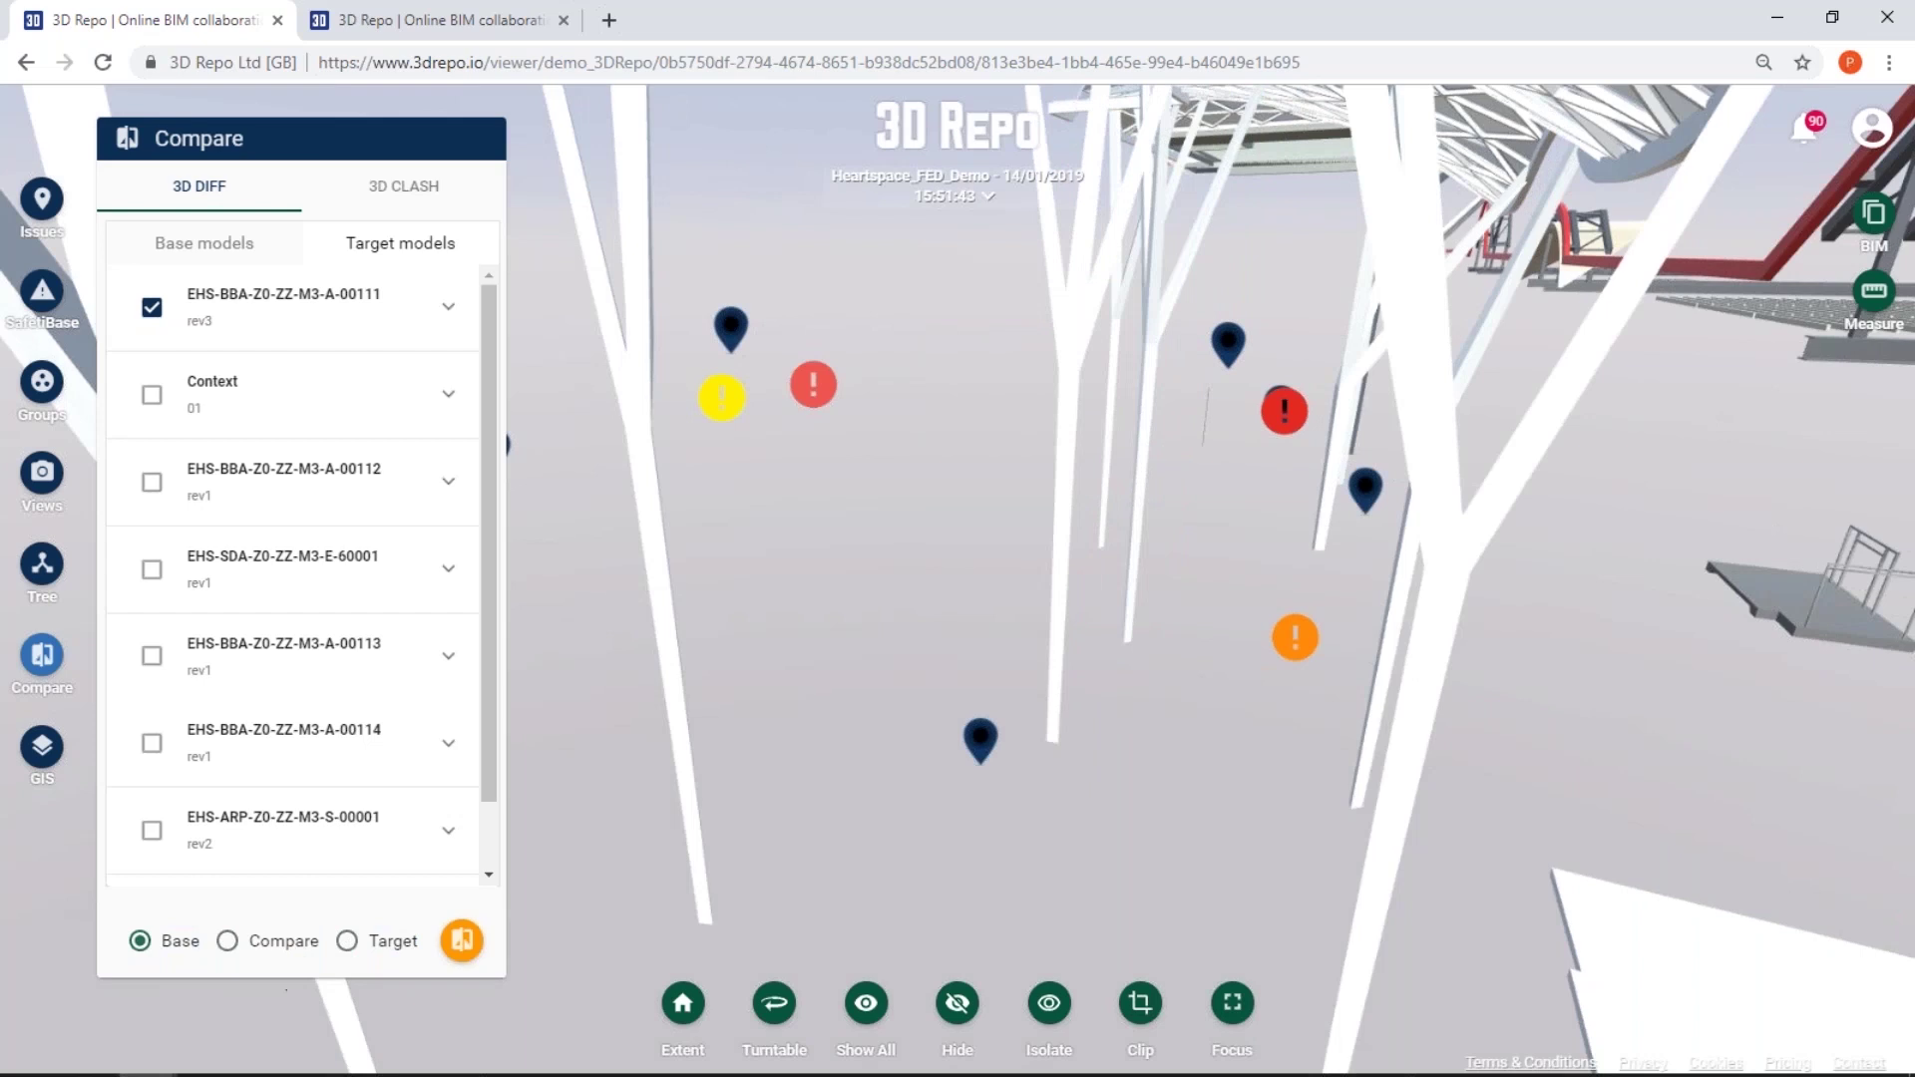
pyautogui.click(284, 941)
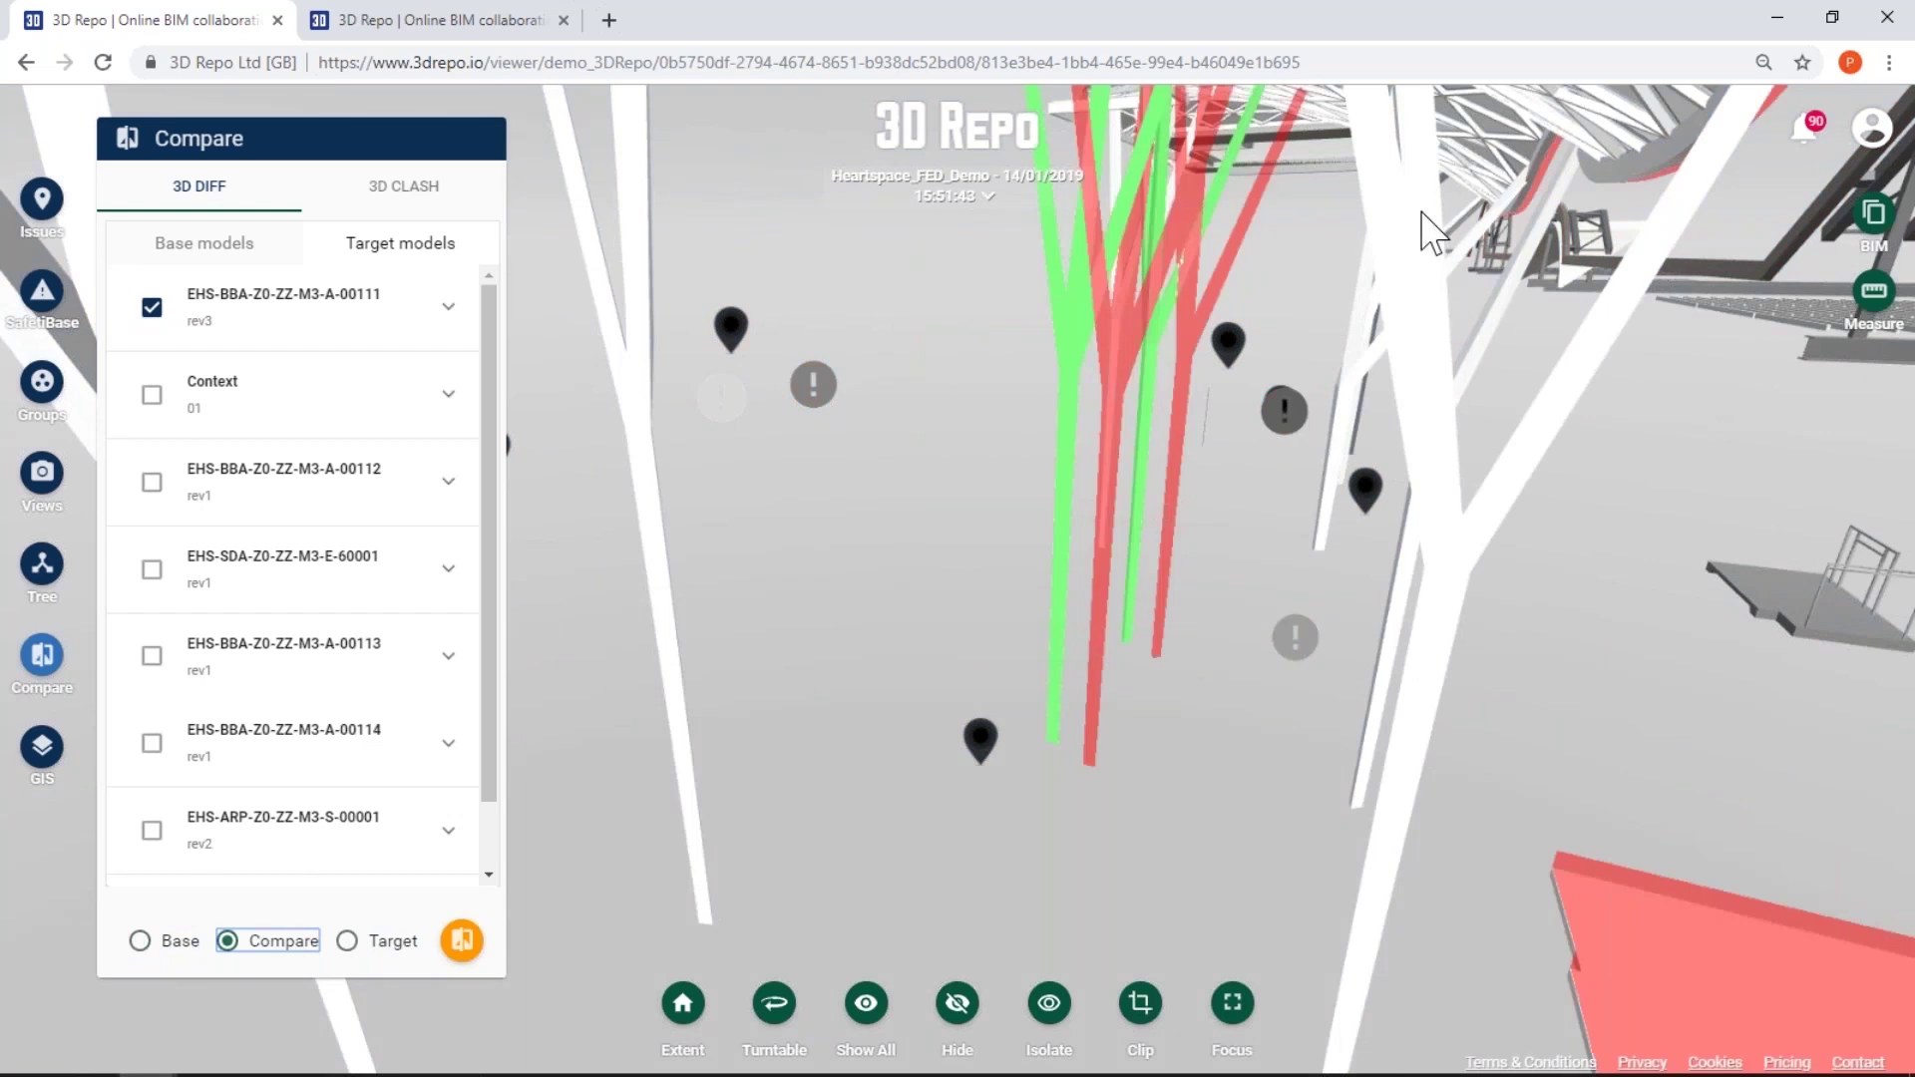
# Inspect the red difference along the glazed roof's edge in the Target and Base revisions, ending on Compare
pyautogui.moveTo(1412, 221); pyautogui.dragTo(1408, 225)
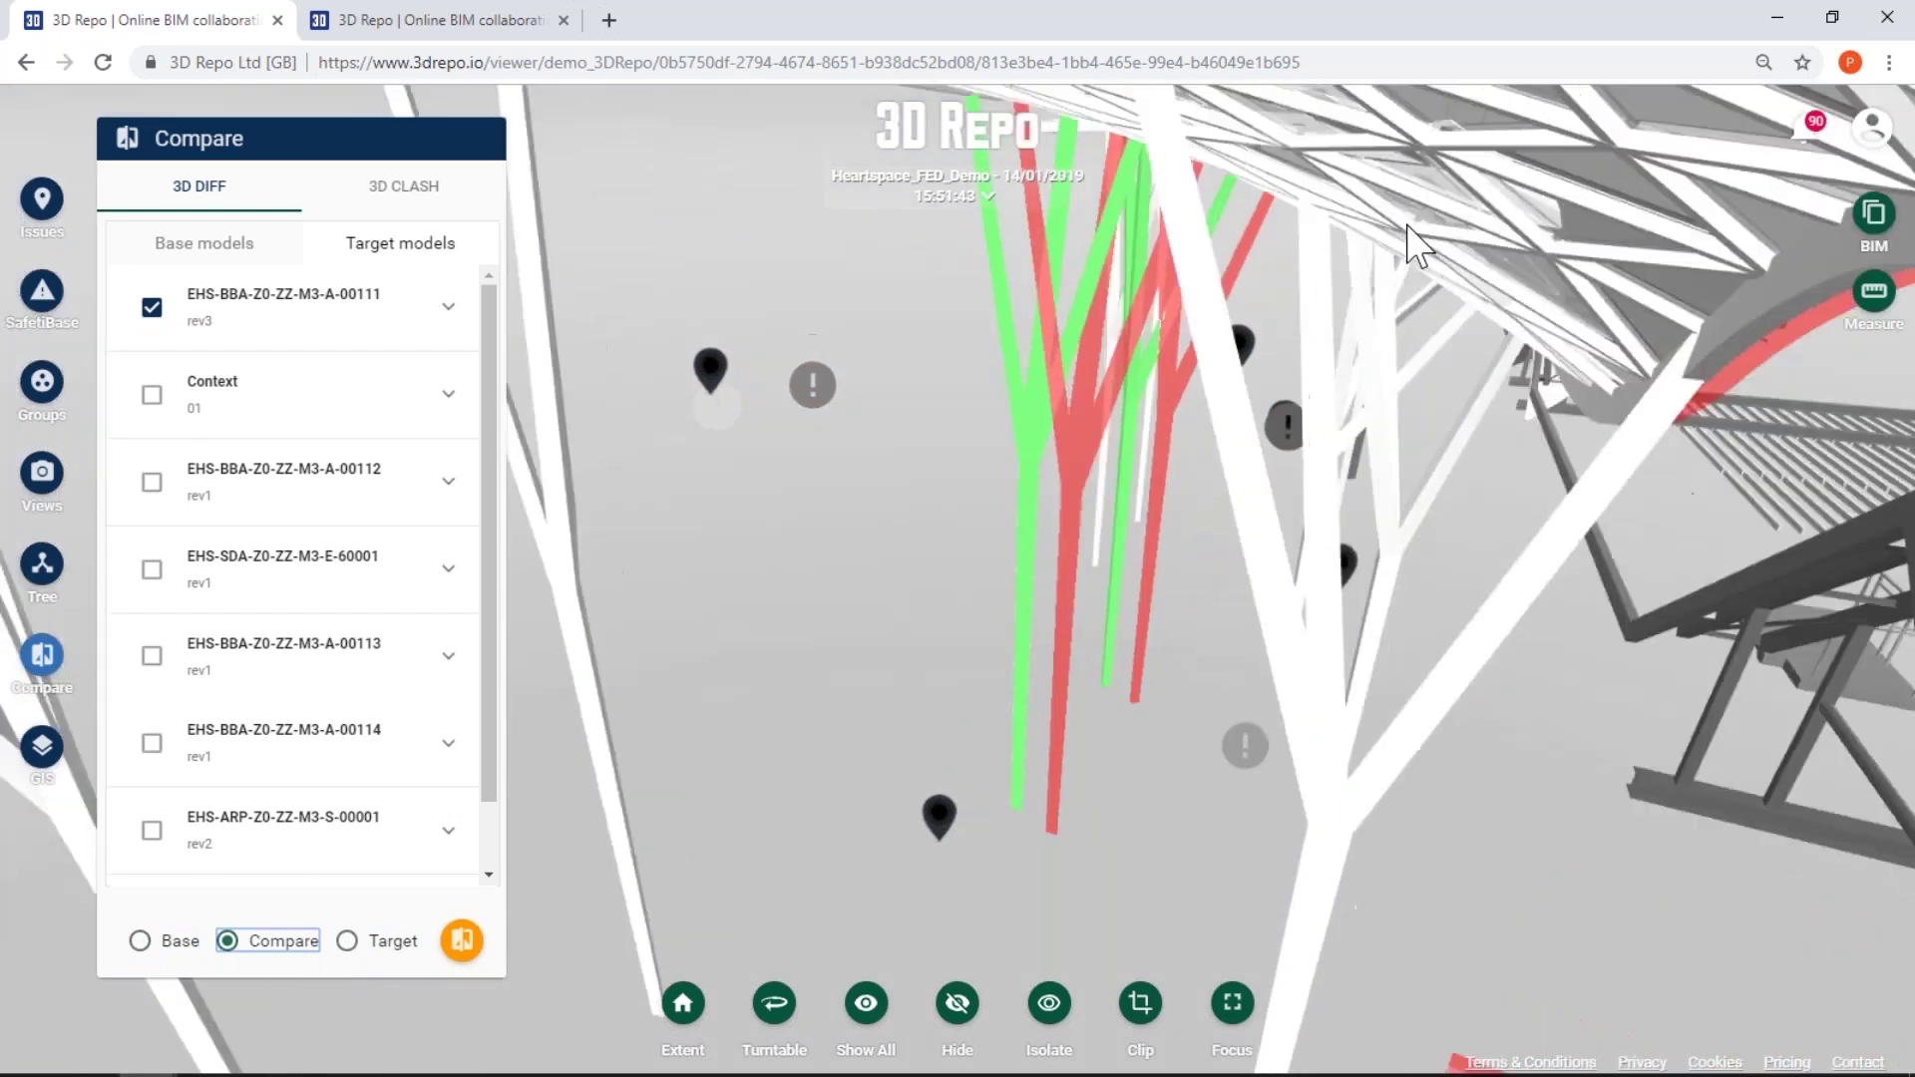
pyautogui.scroll(-3, 1398, 225)
pyautogui.scroll(-3, 1395, 225)
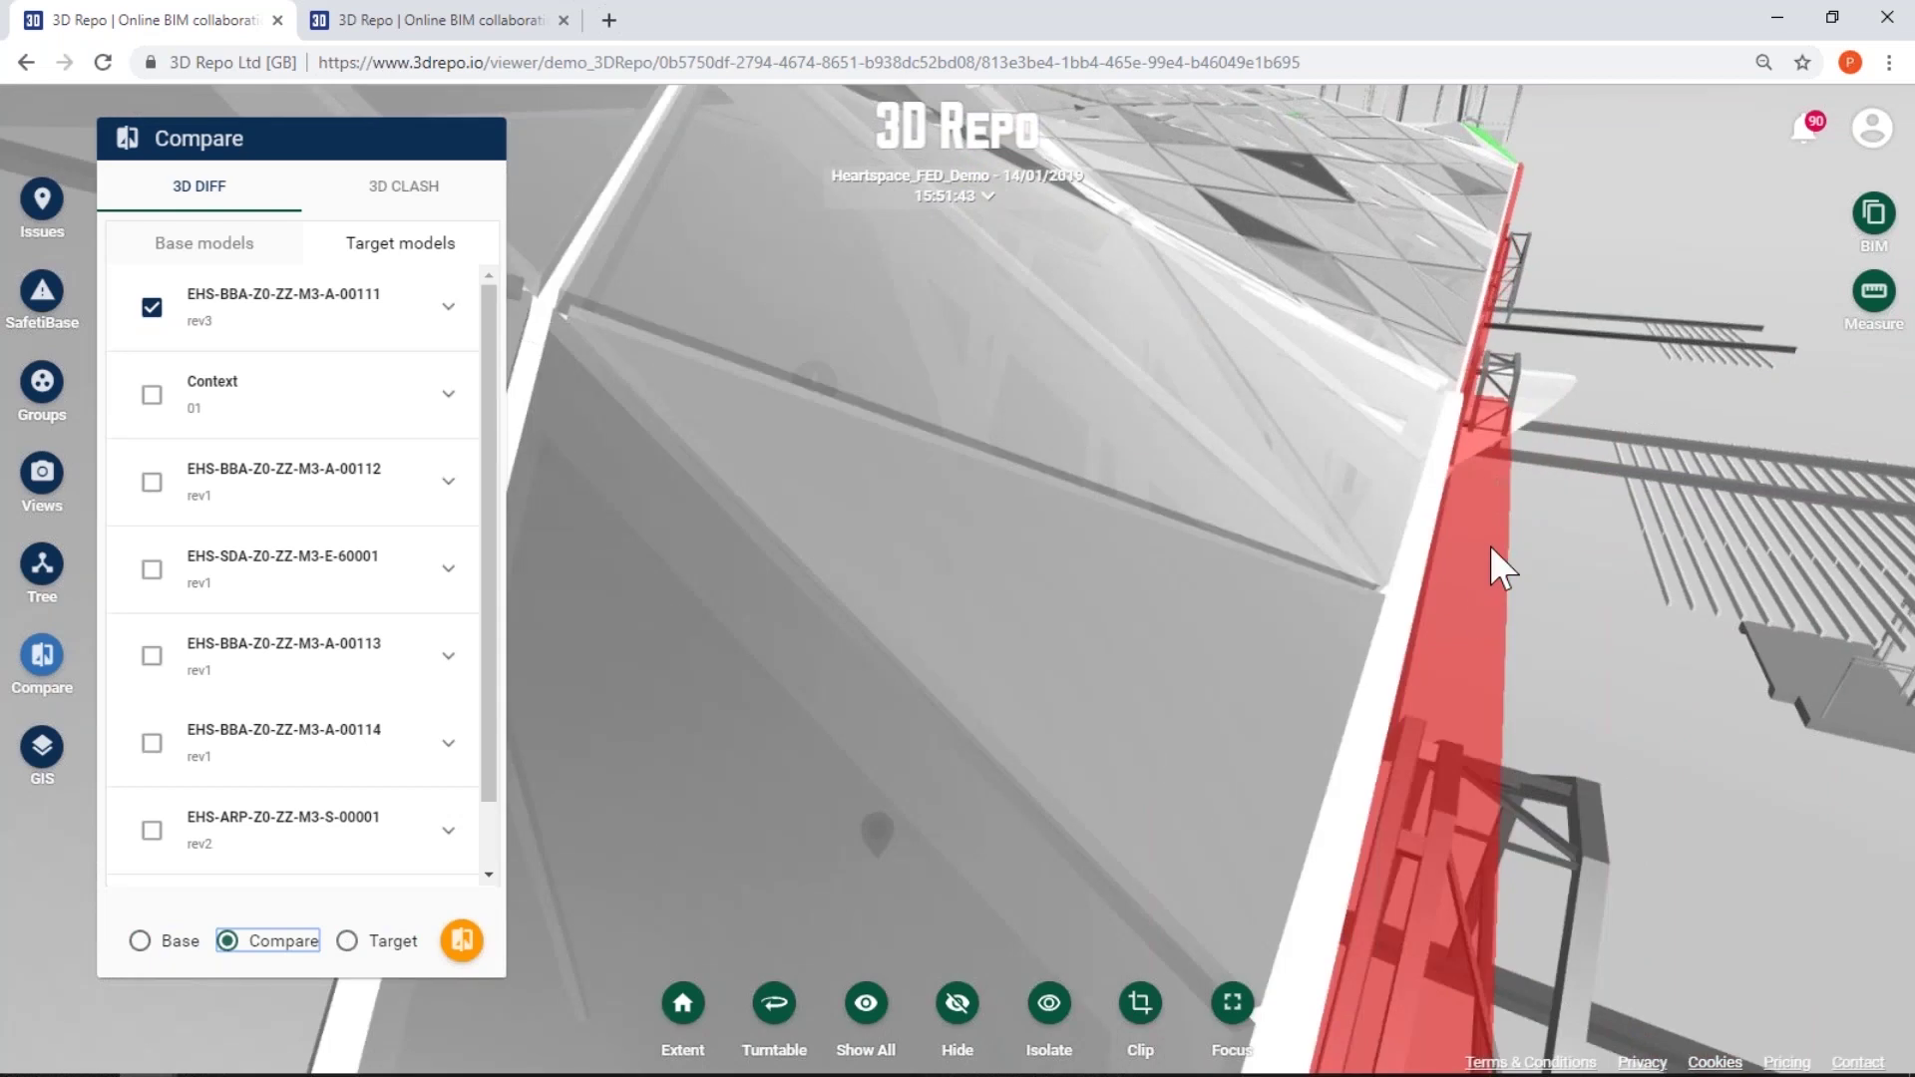
pyautogui.click(184, 943)
pyautogui.click(347, 940)
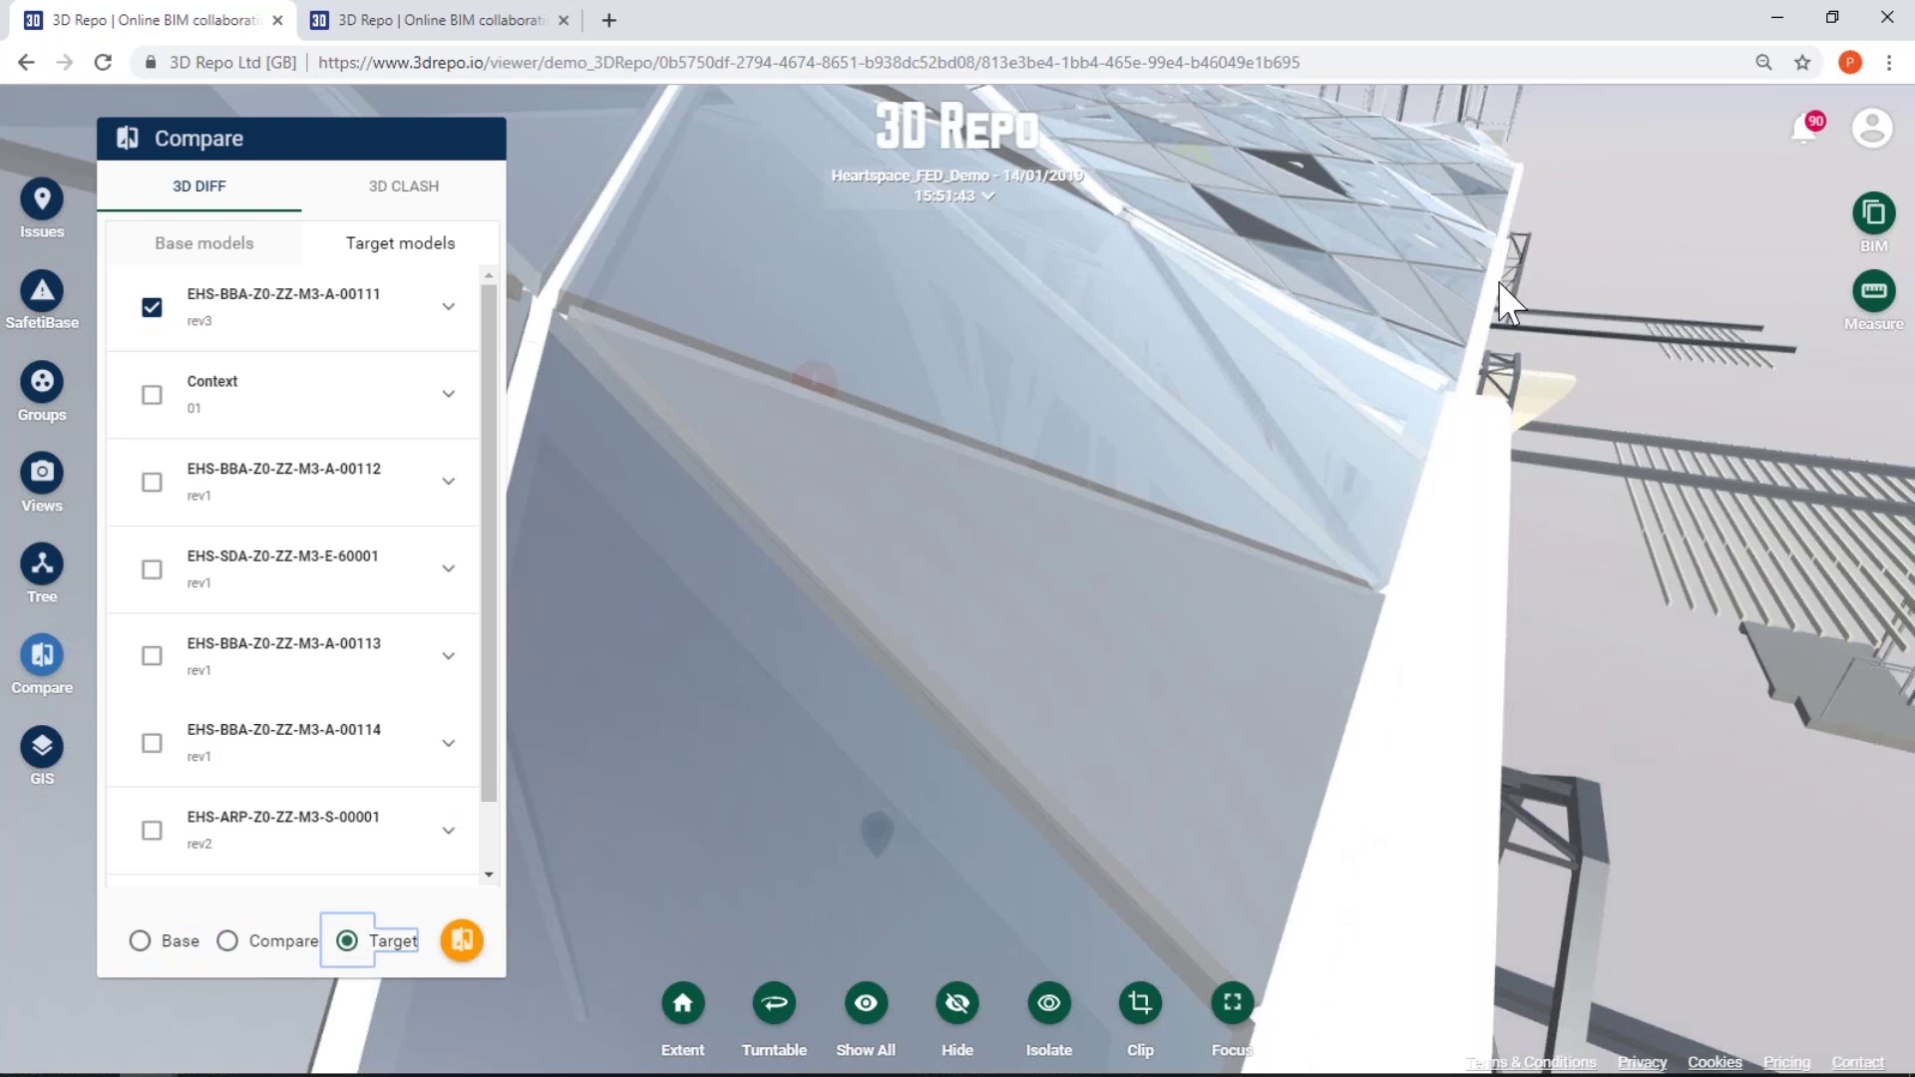
pyautogui.click(157, 945)
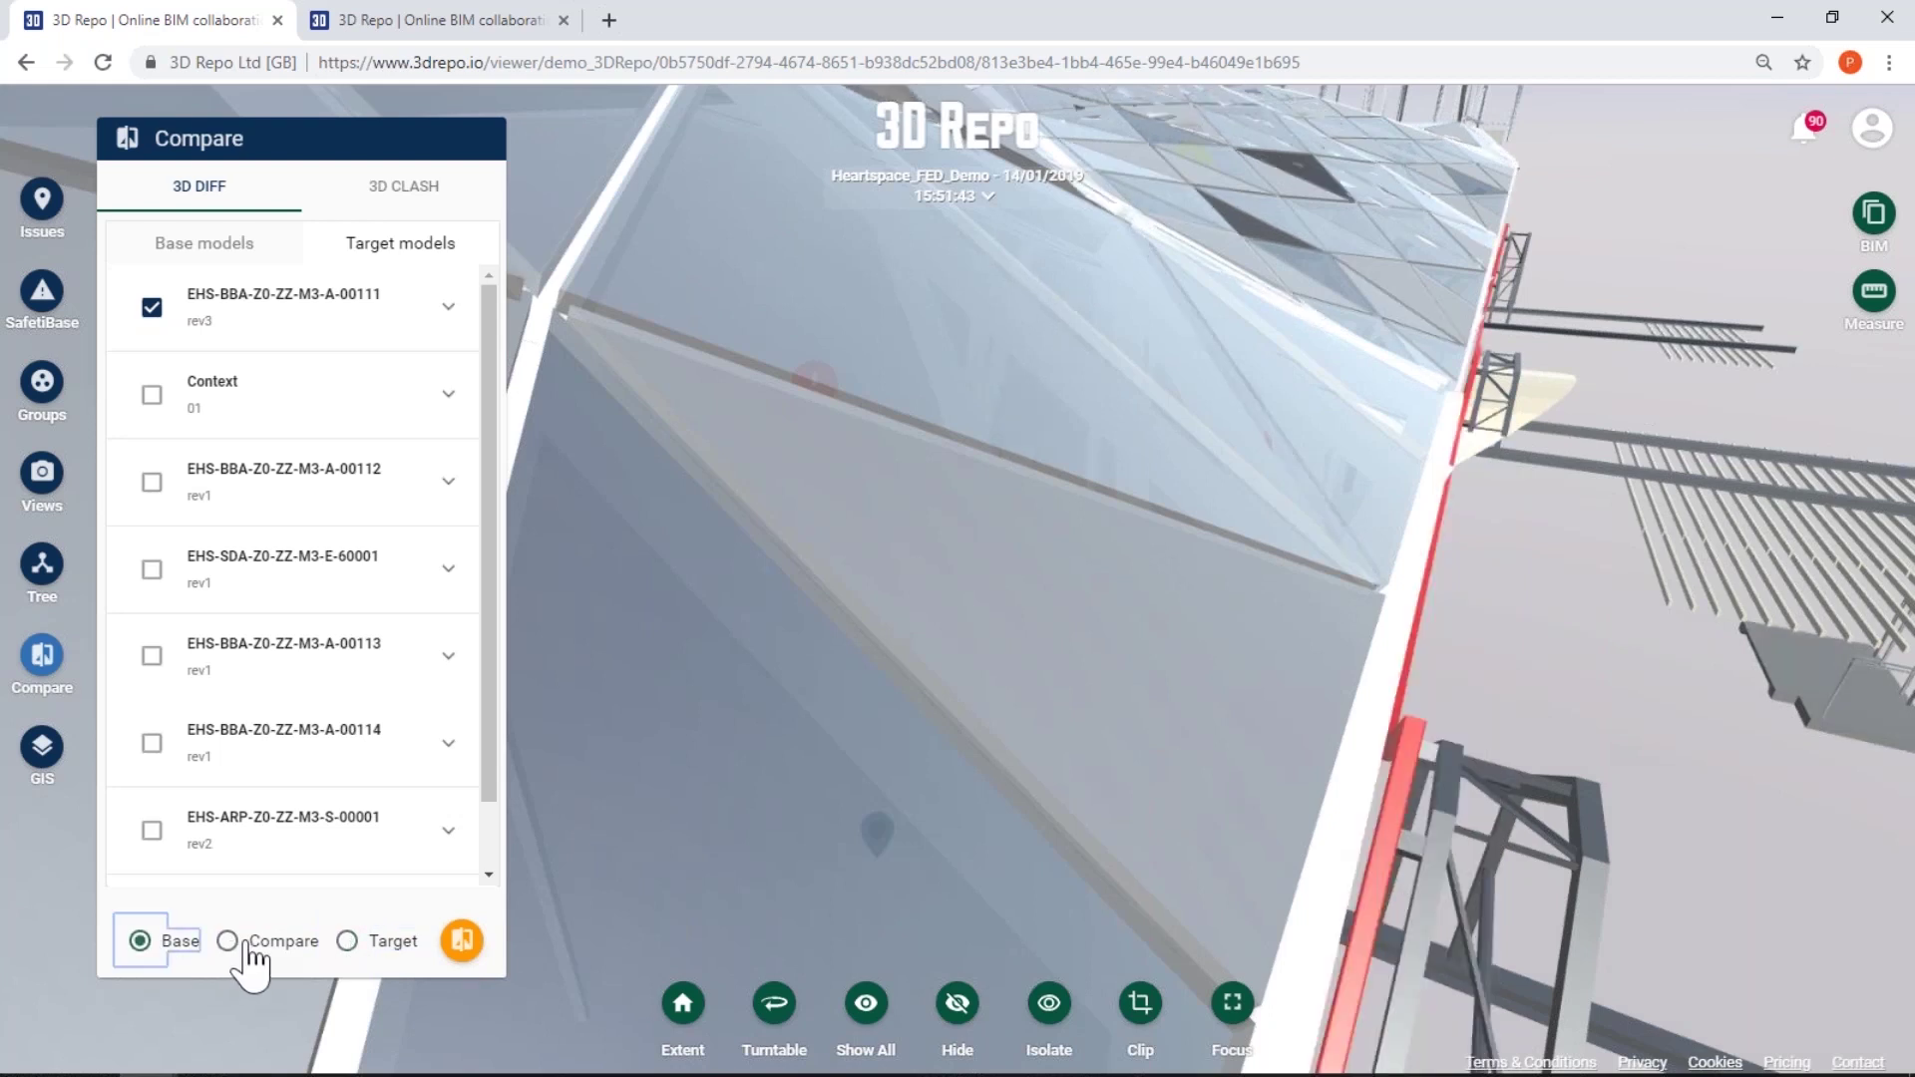
pyautogui.click(249, 947)
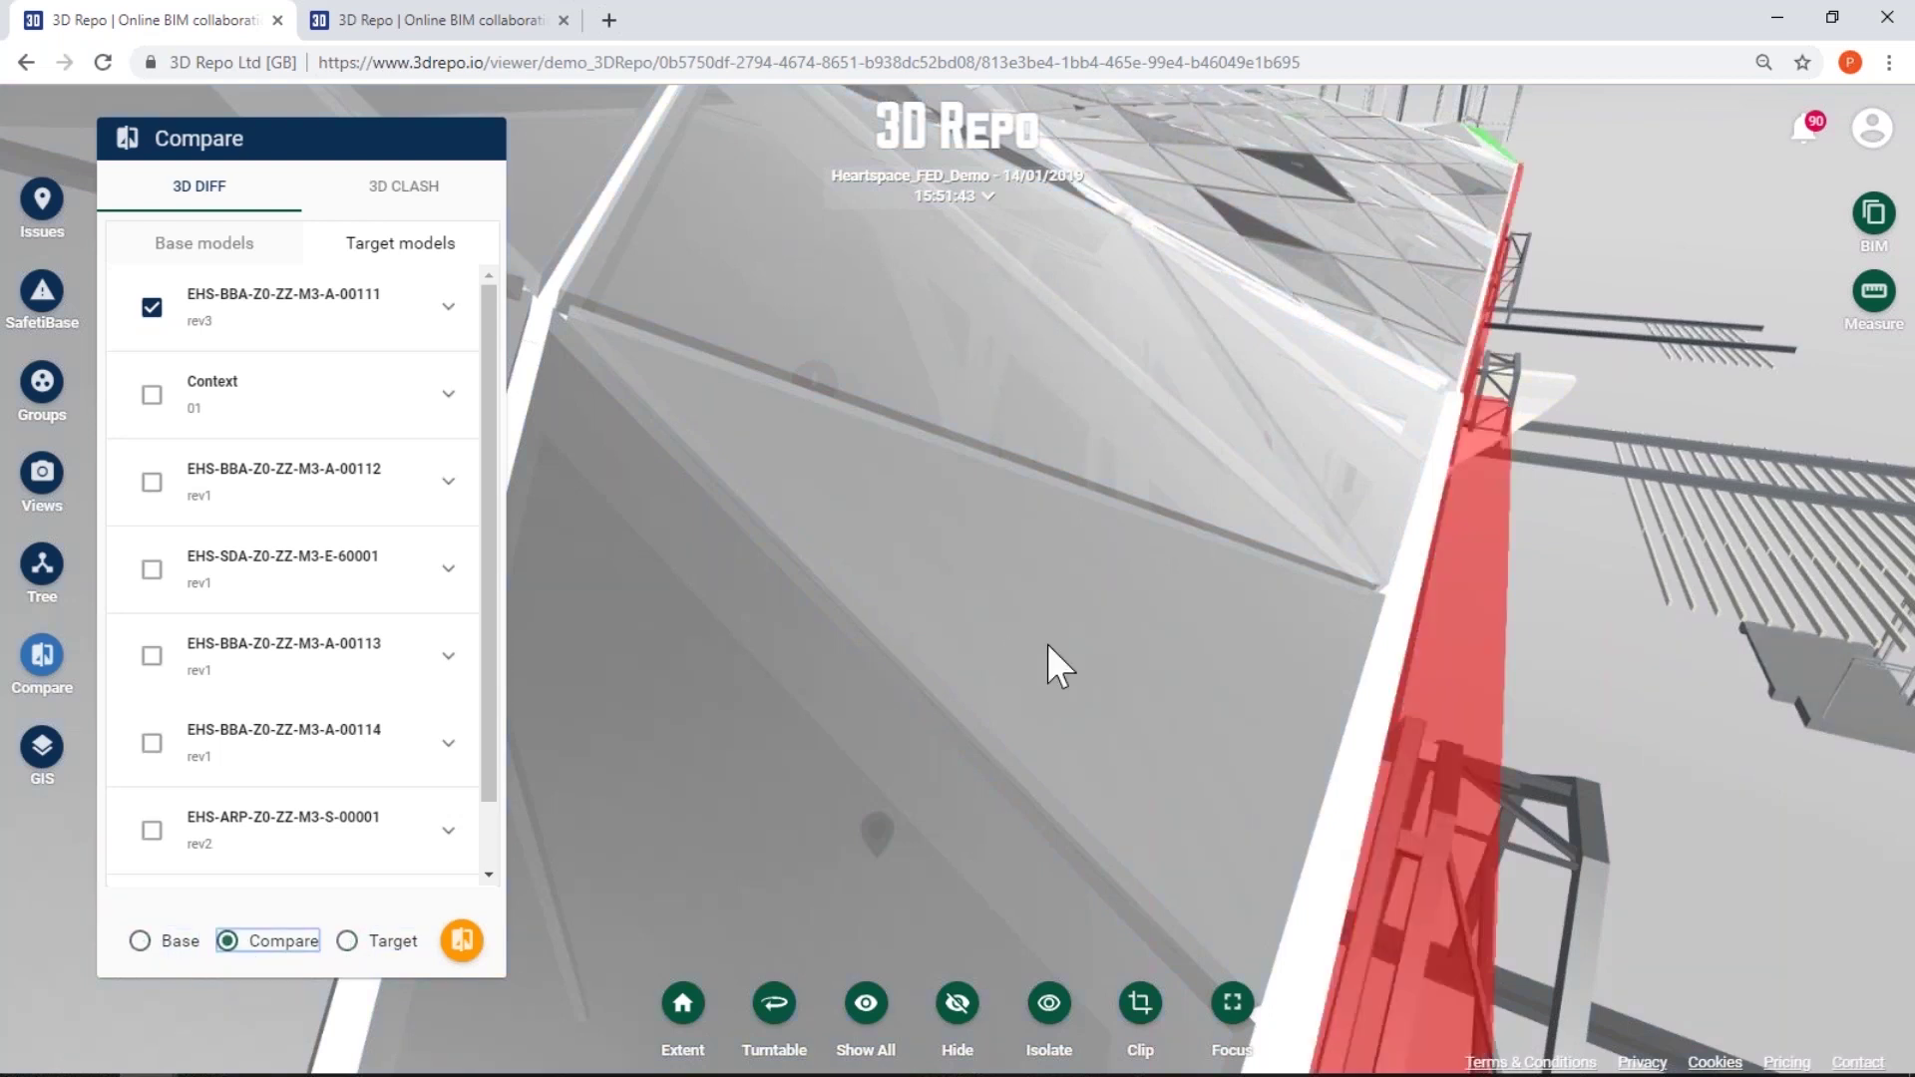
# Inspect the green triangular roof panel by selecting it in Base and checking it against Target, ending on Compare
pyautogui.moveTo(1048, 644); pyautogui.dragTo(1217, 351)
pyautogui.scroll(5, 1216, 353)
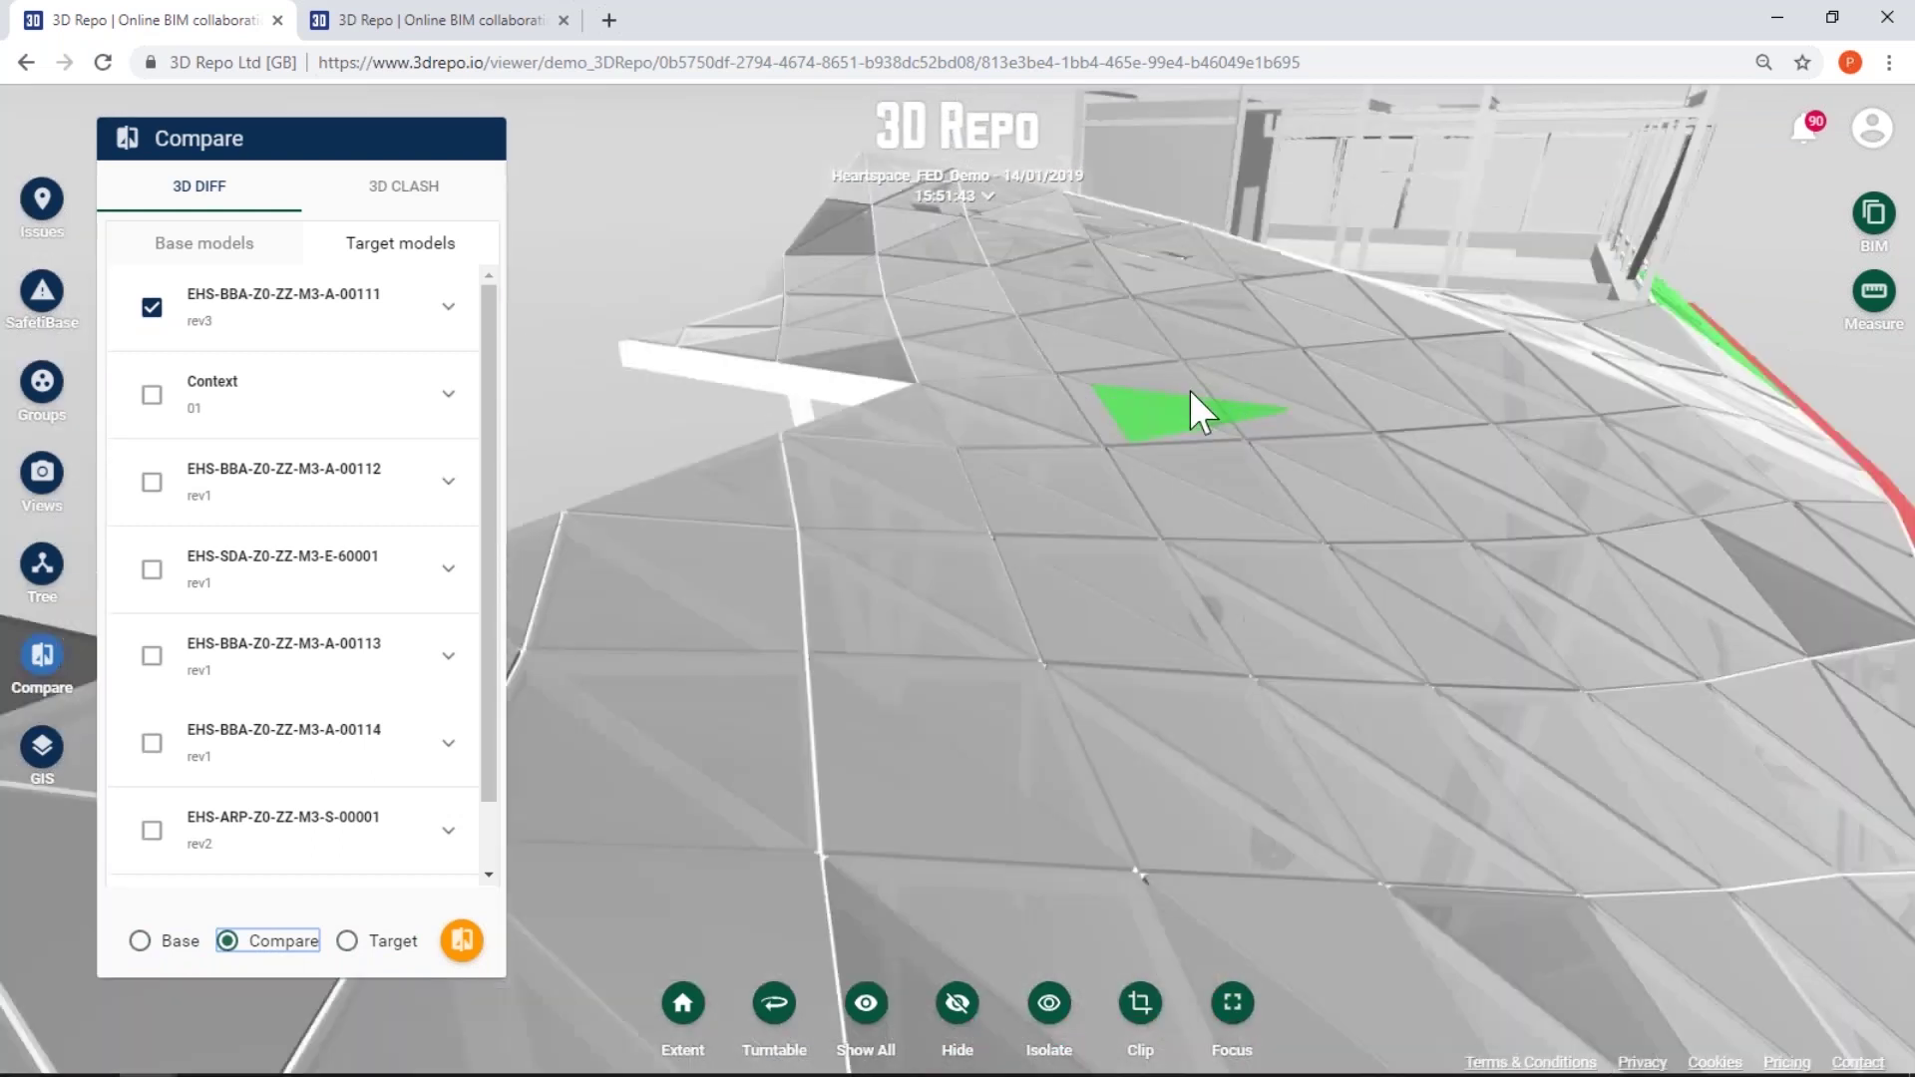
pyautogui.click(167, 946)
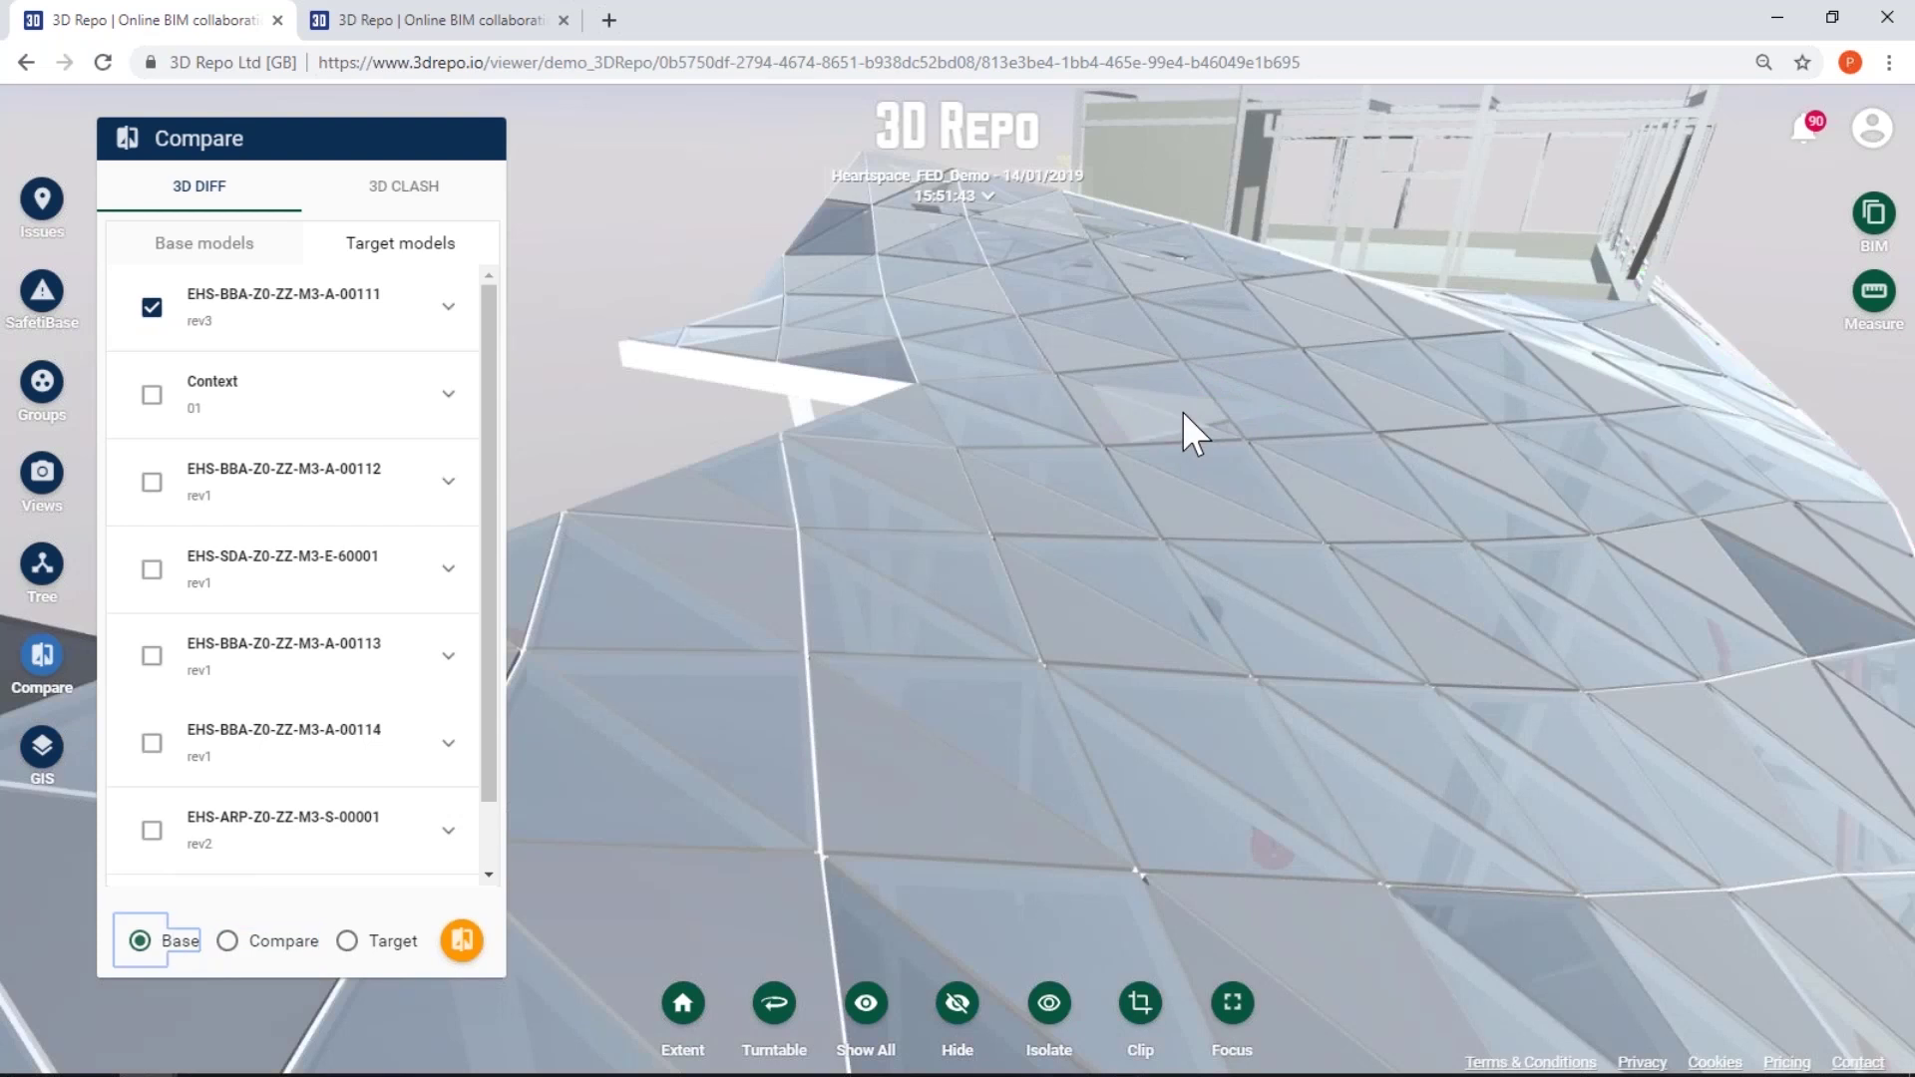
pyautogui.click(1155, 417)
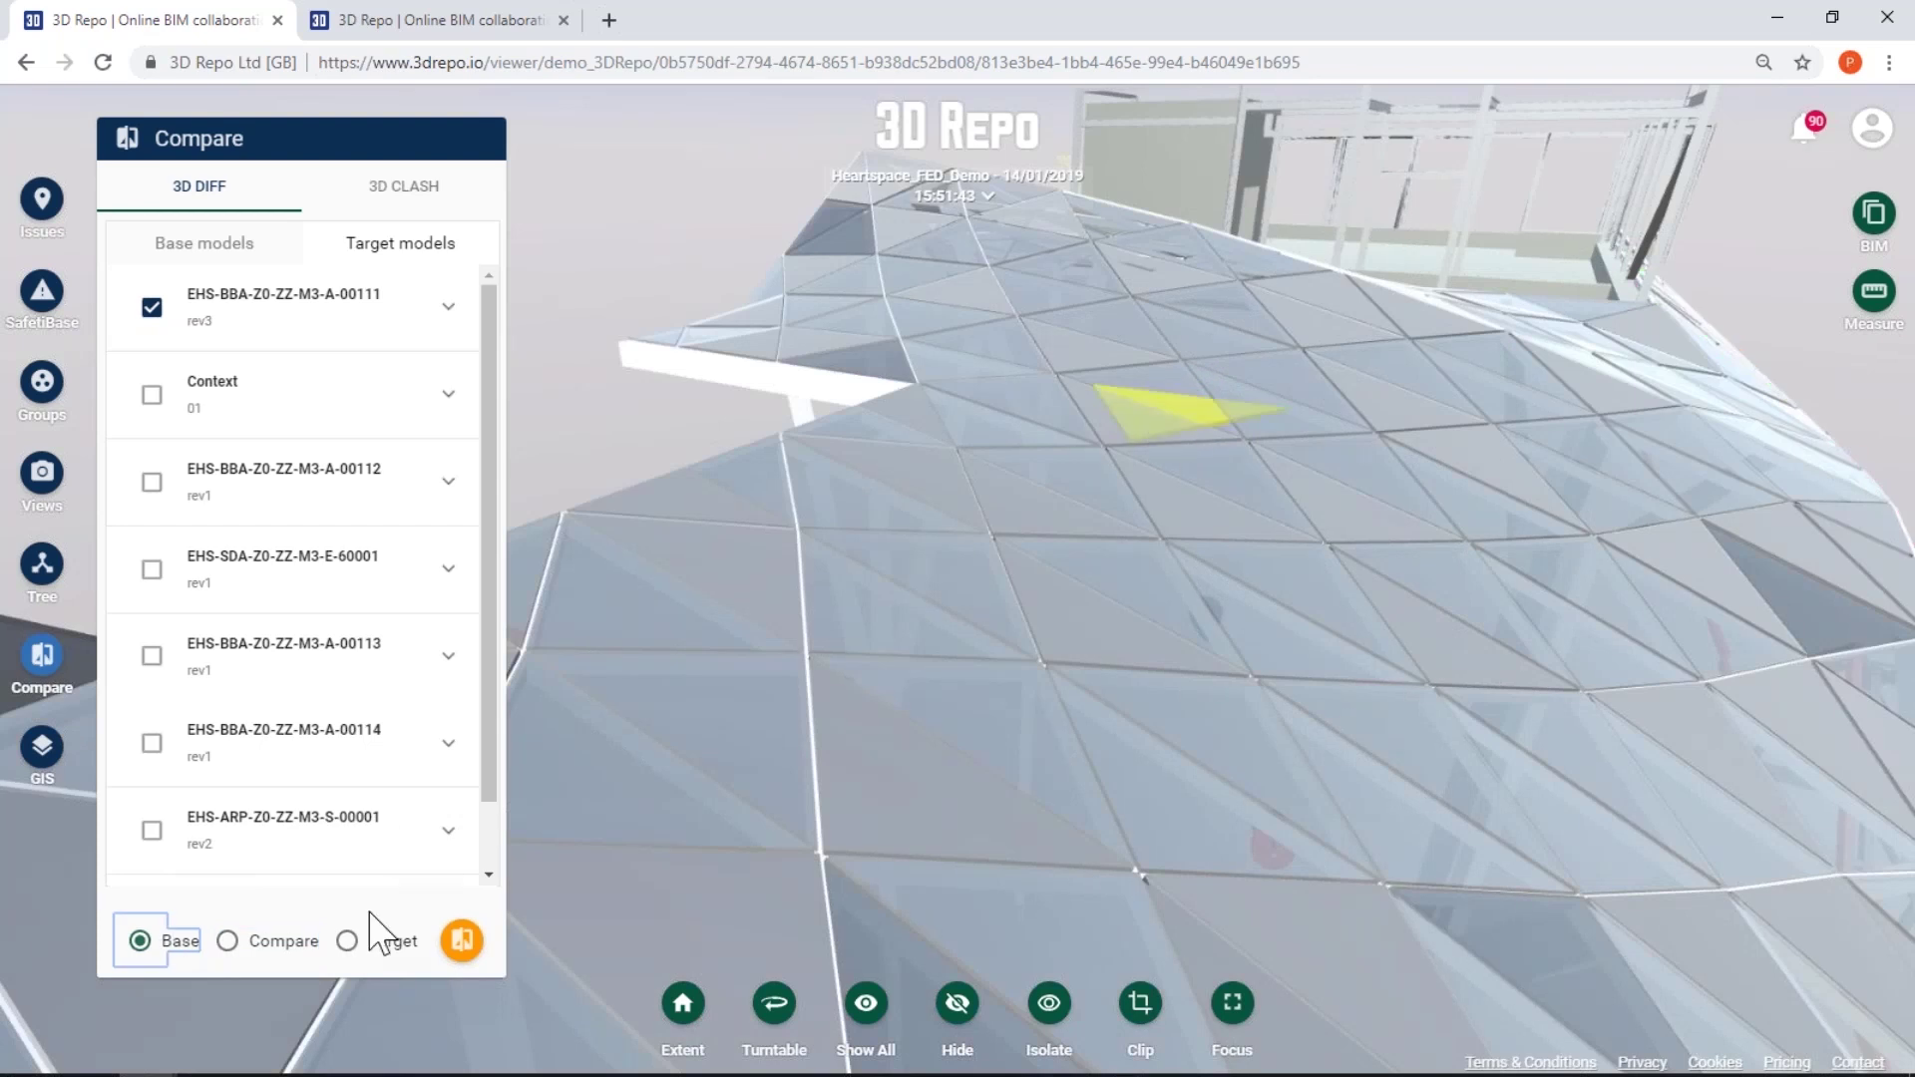
pyautogui.click(371, 941)
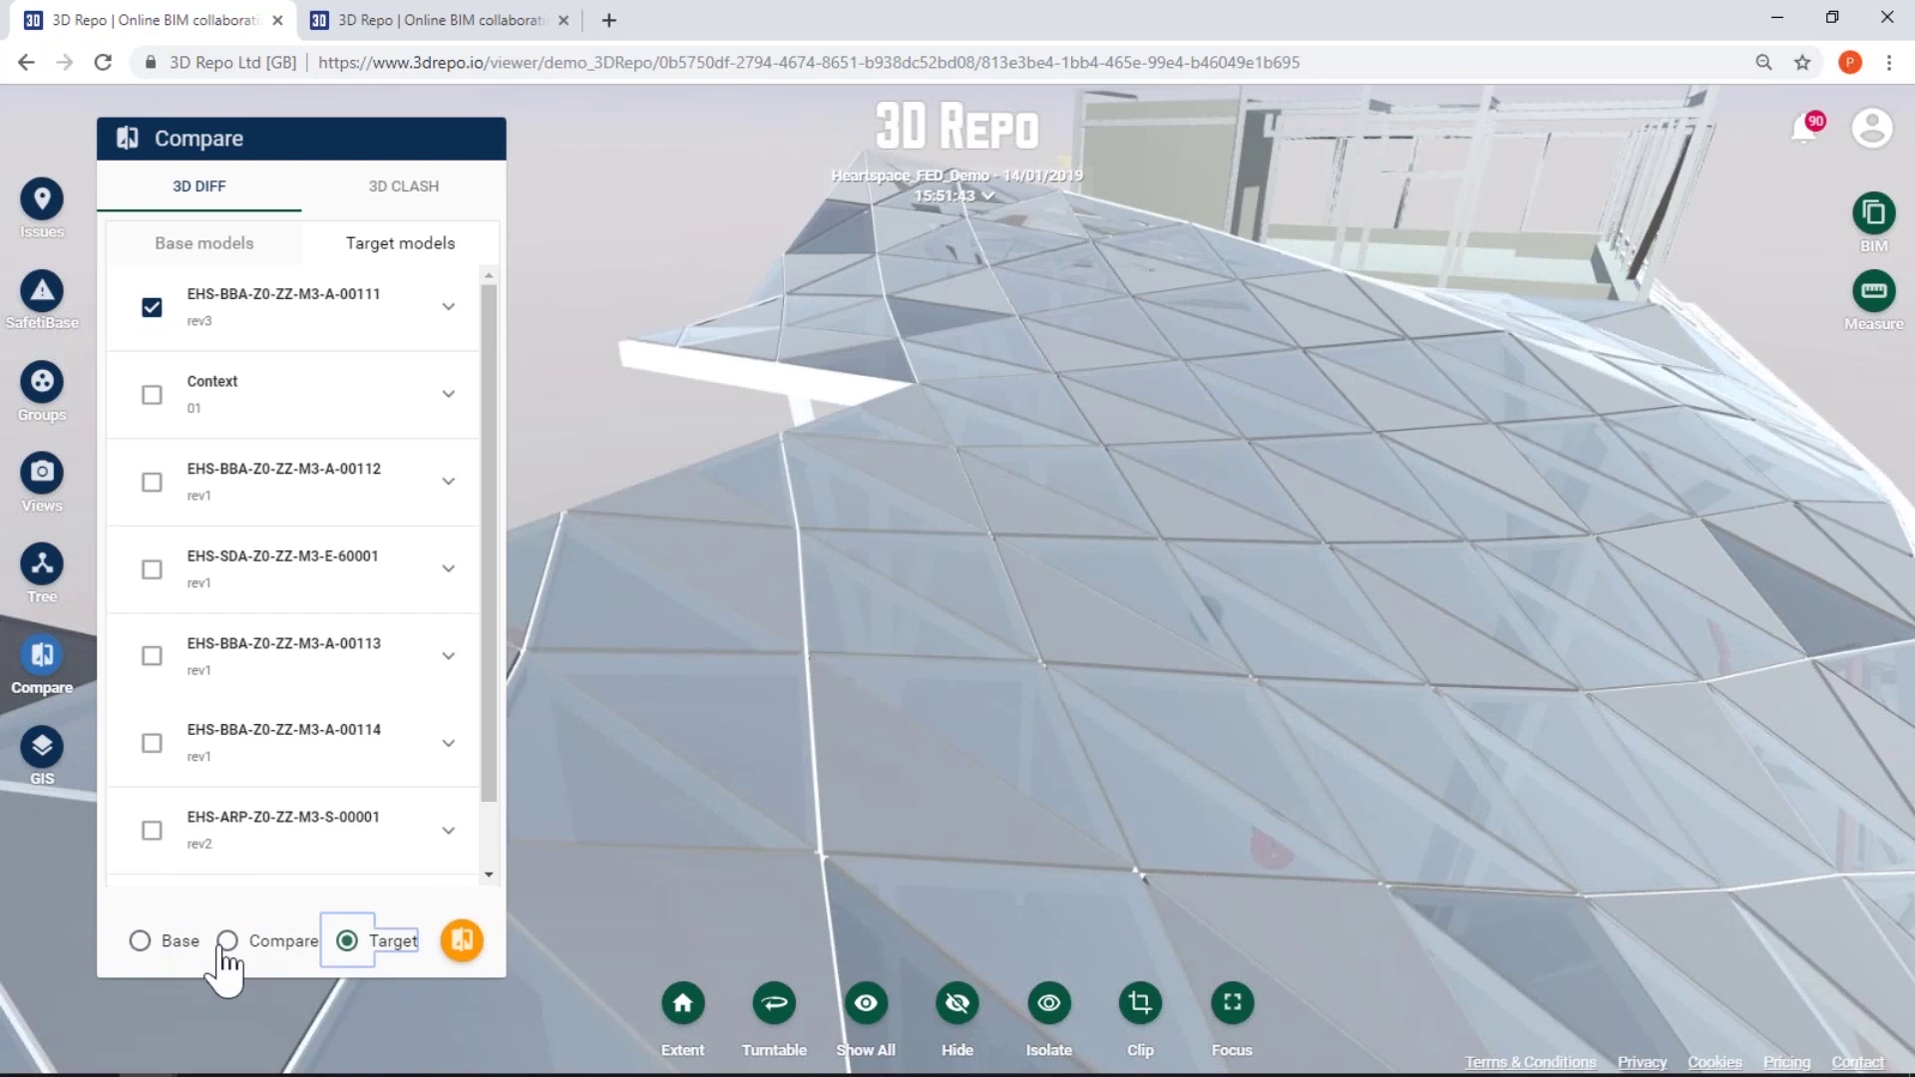
pyautogui.click(184, 943)
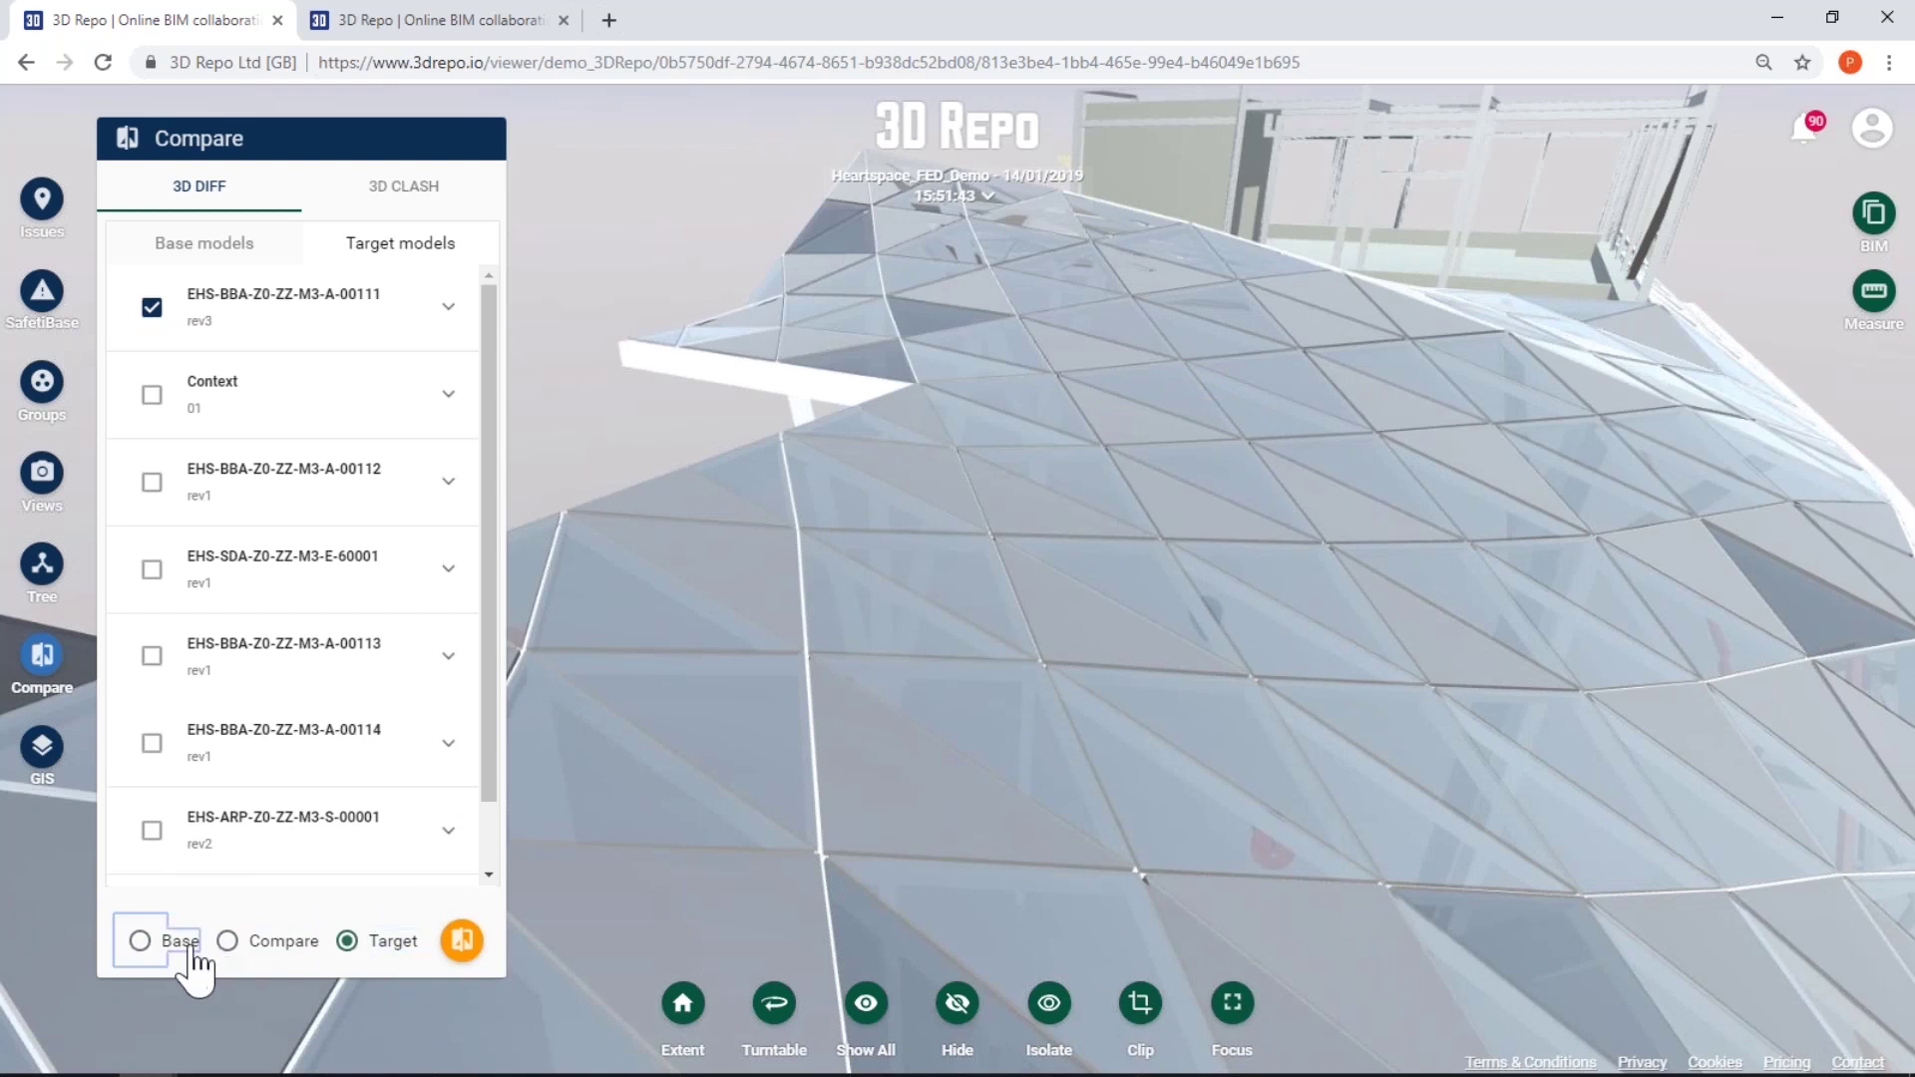
pyautogui.click(256, 944)
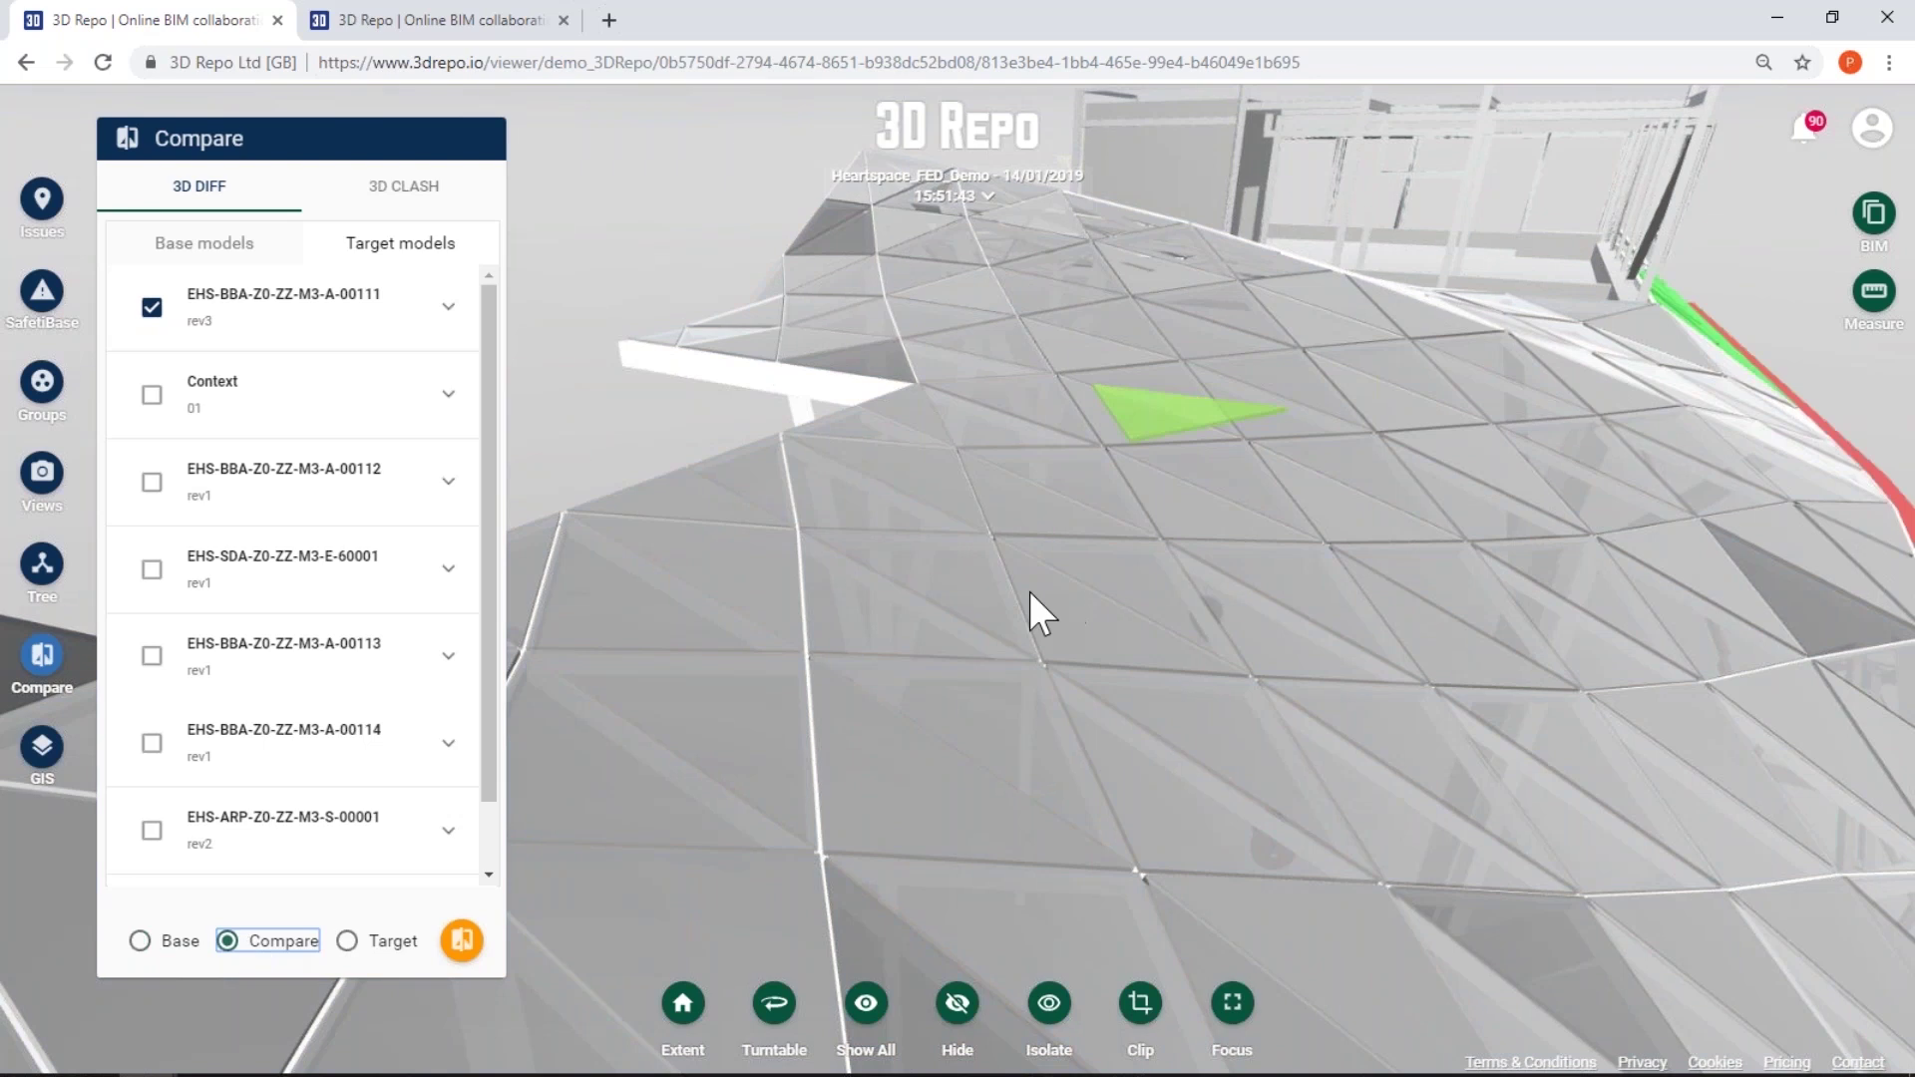
# End the 3D Diff comparison and close the Compare tool
pyautogui.scroll(-5, 1149, 595)
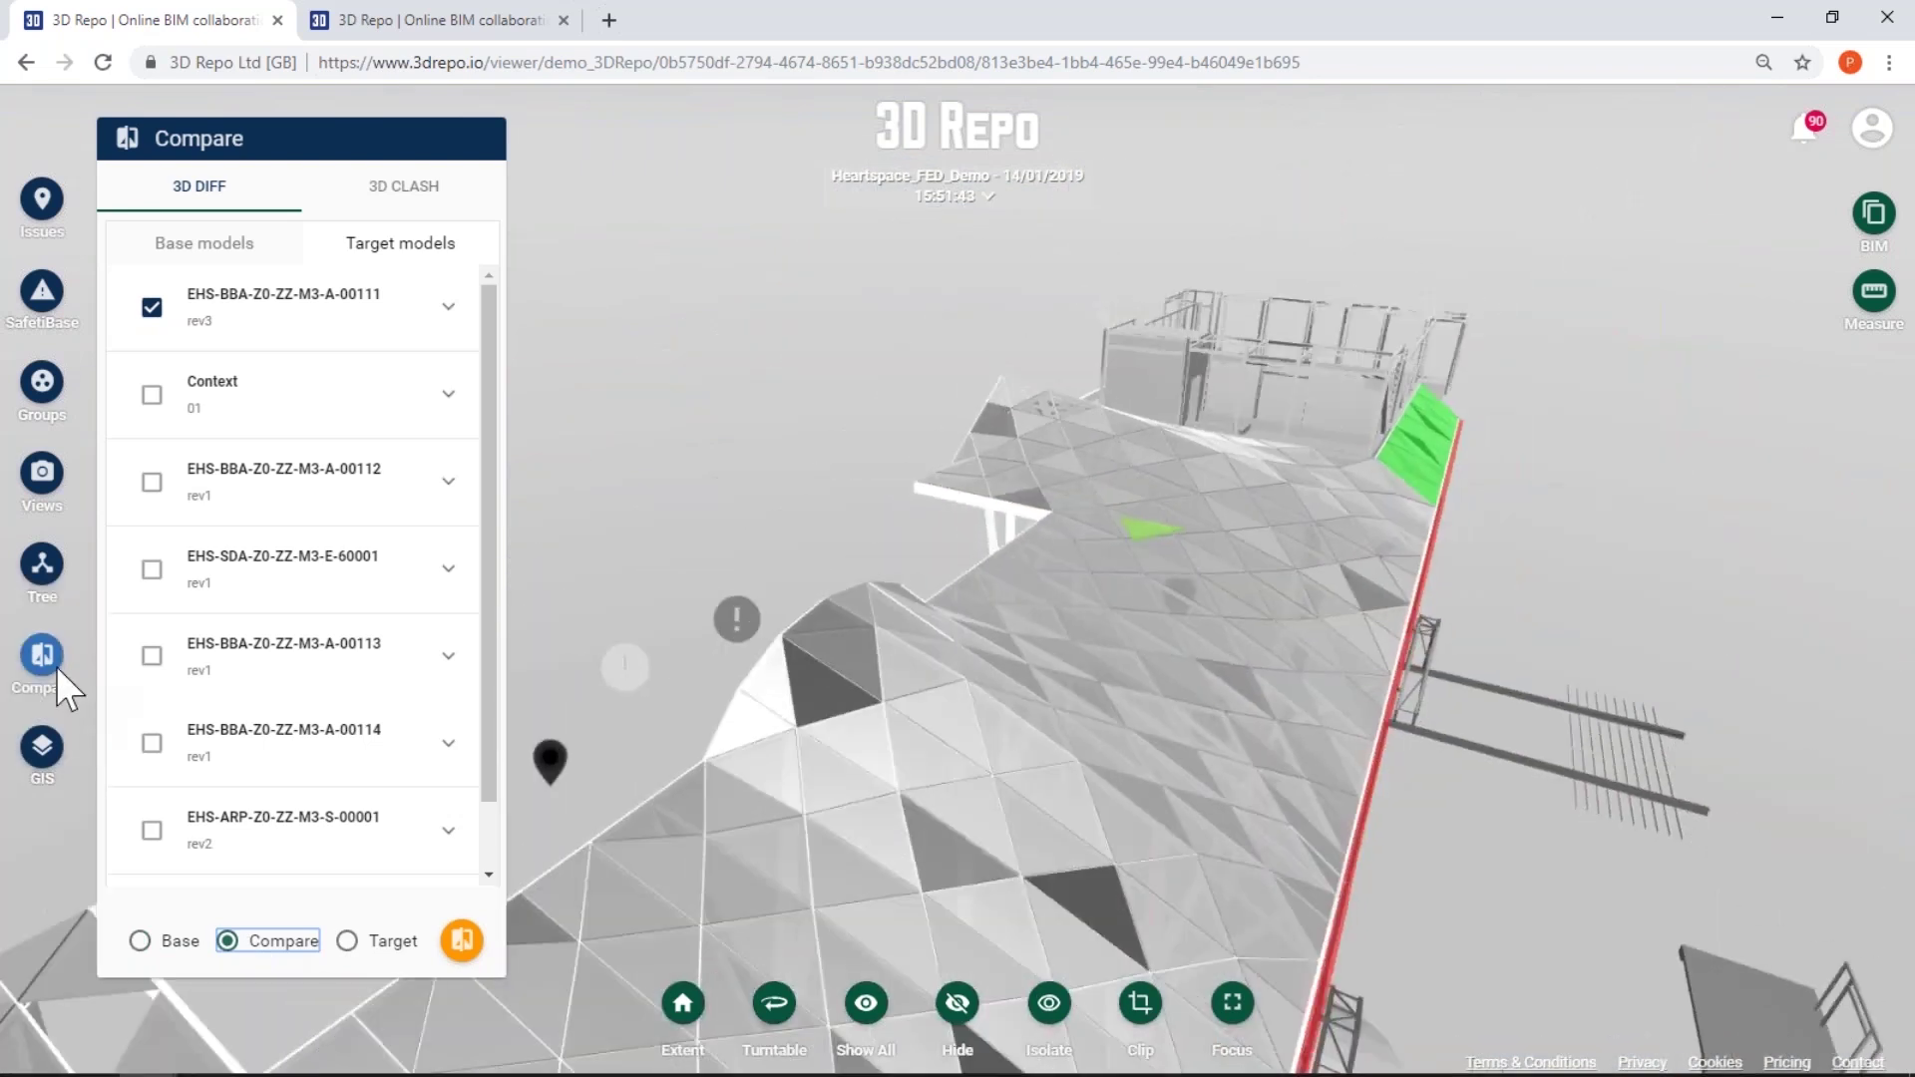
pyautogui.click(461, 941)
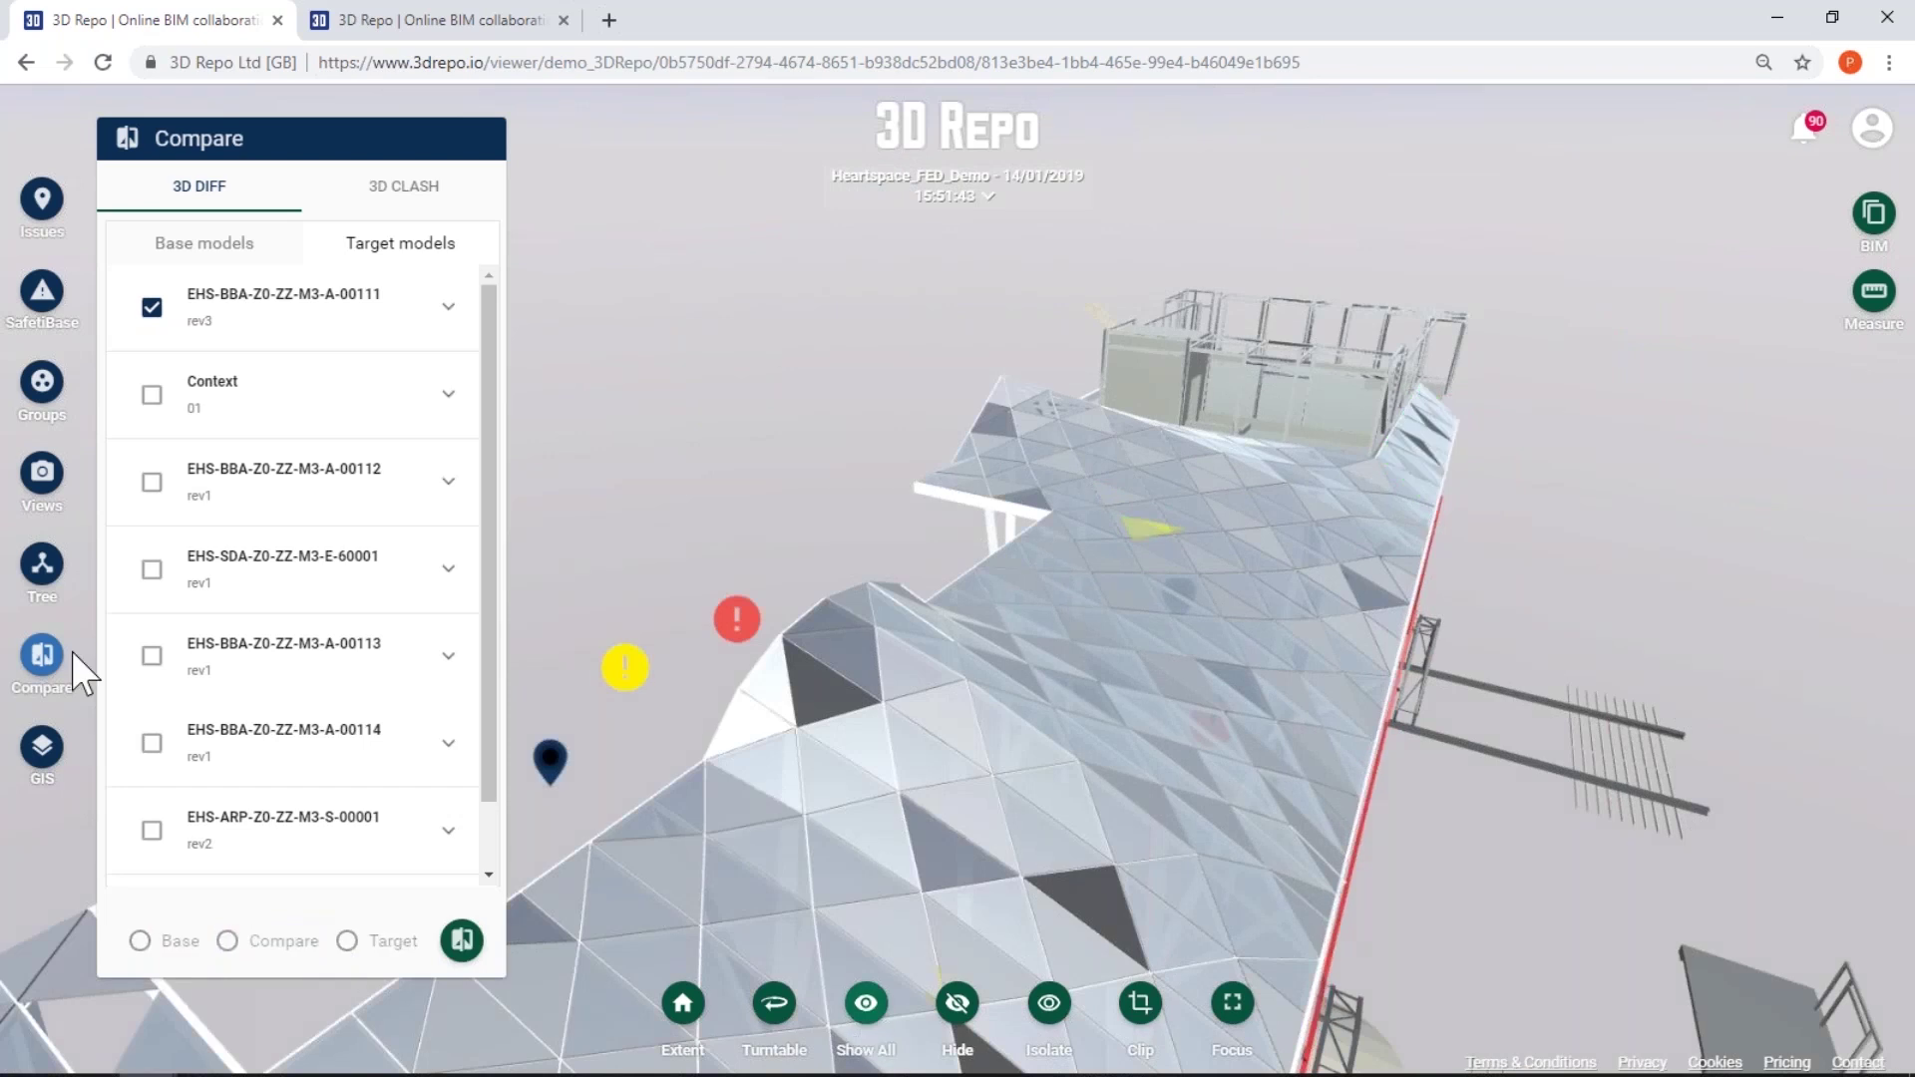
pyautogui.click(42, 655)
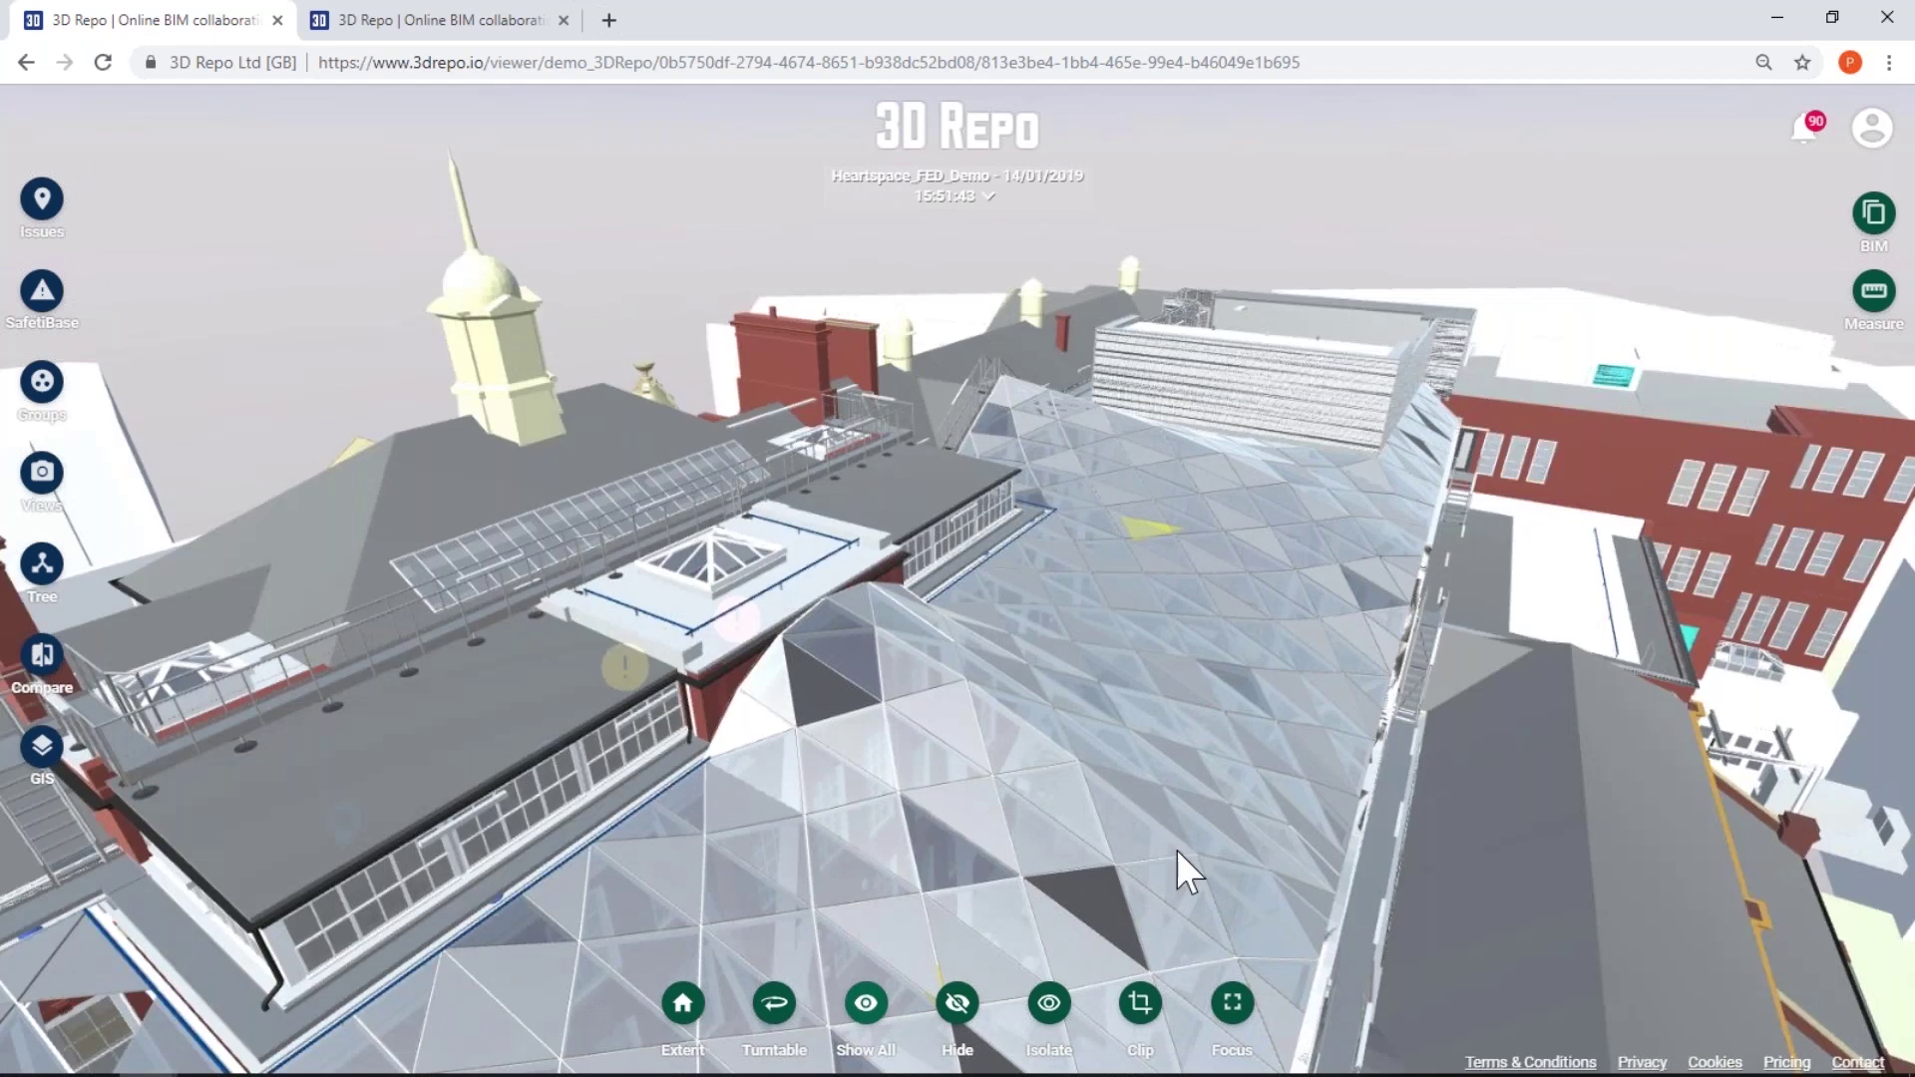
# Open the saved Yard view and change the navigation mode from Turntable to Helicopter
pyautogui.moveTo(1097, 601); pyautogui.dragTo(907, 884)
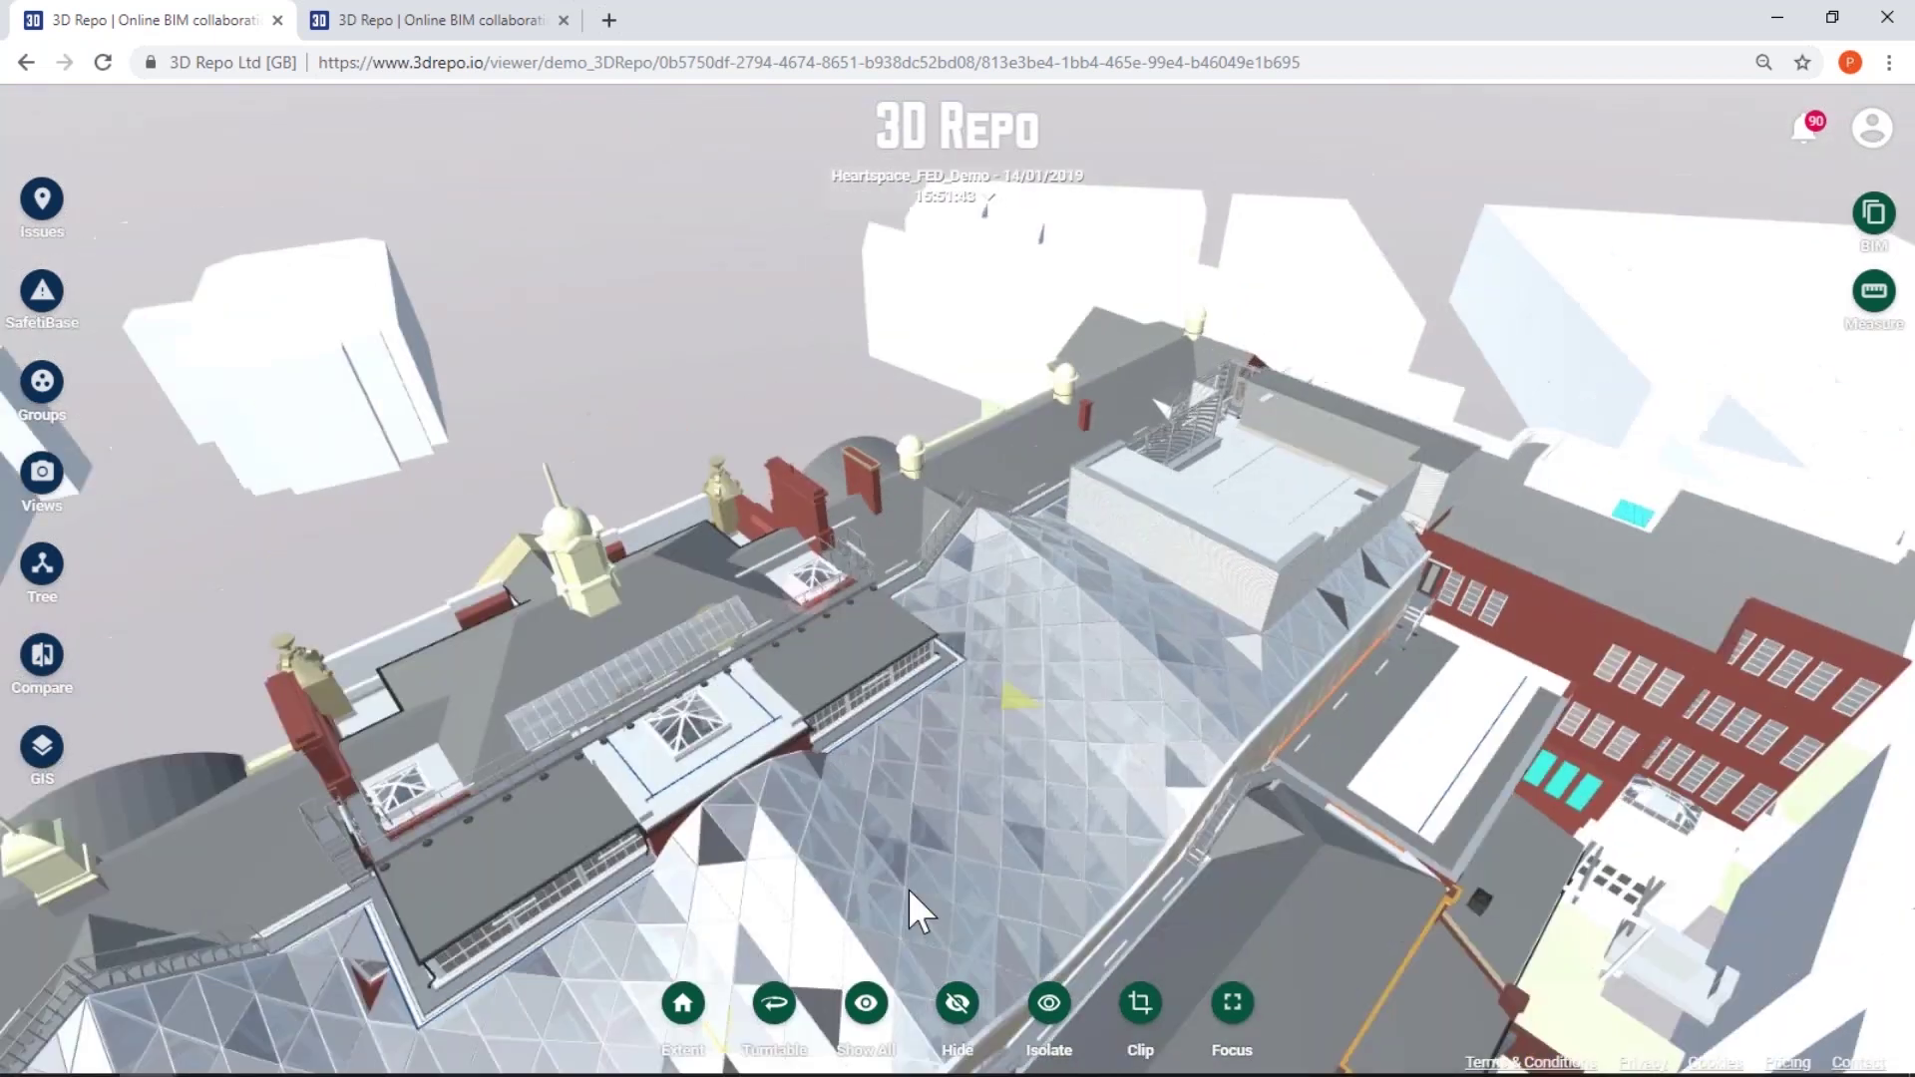
pyautogui.click(774, 1007)
pyautogui.click(43, 477)
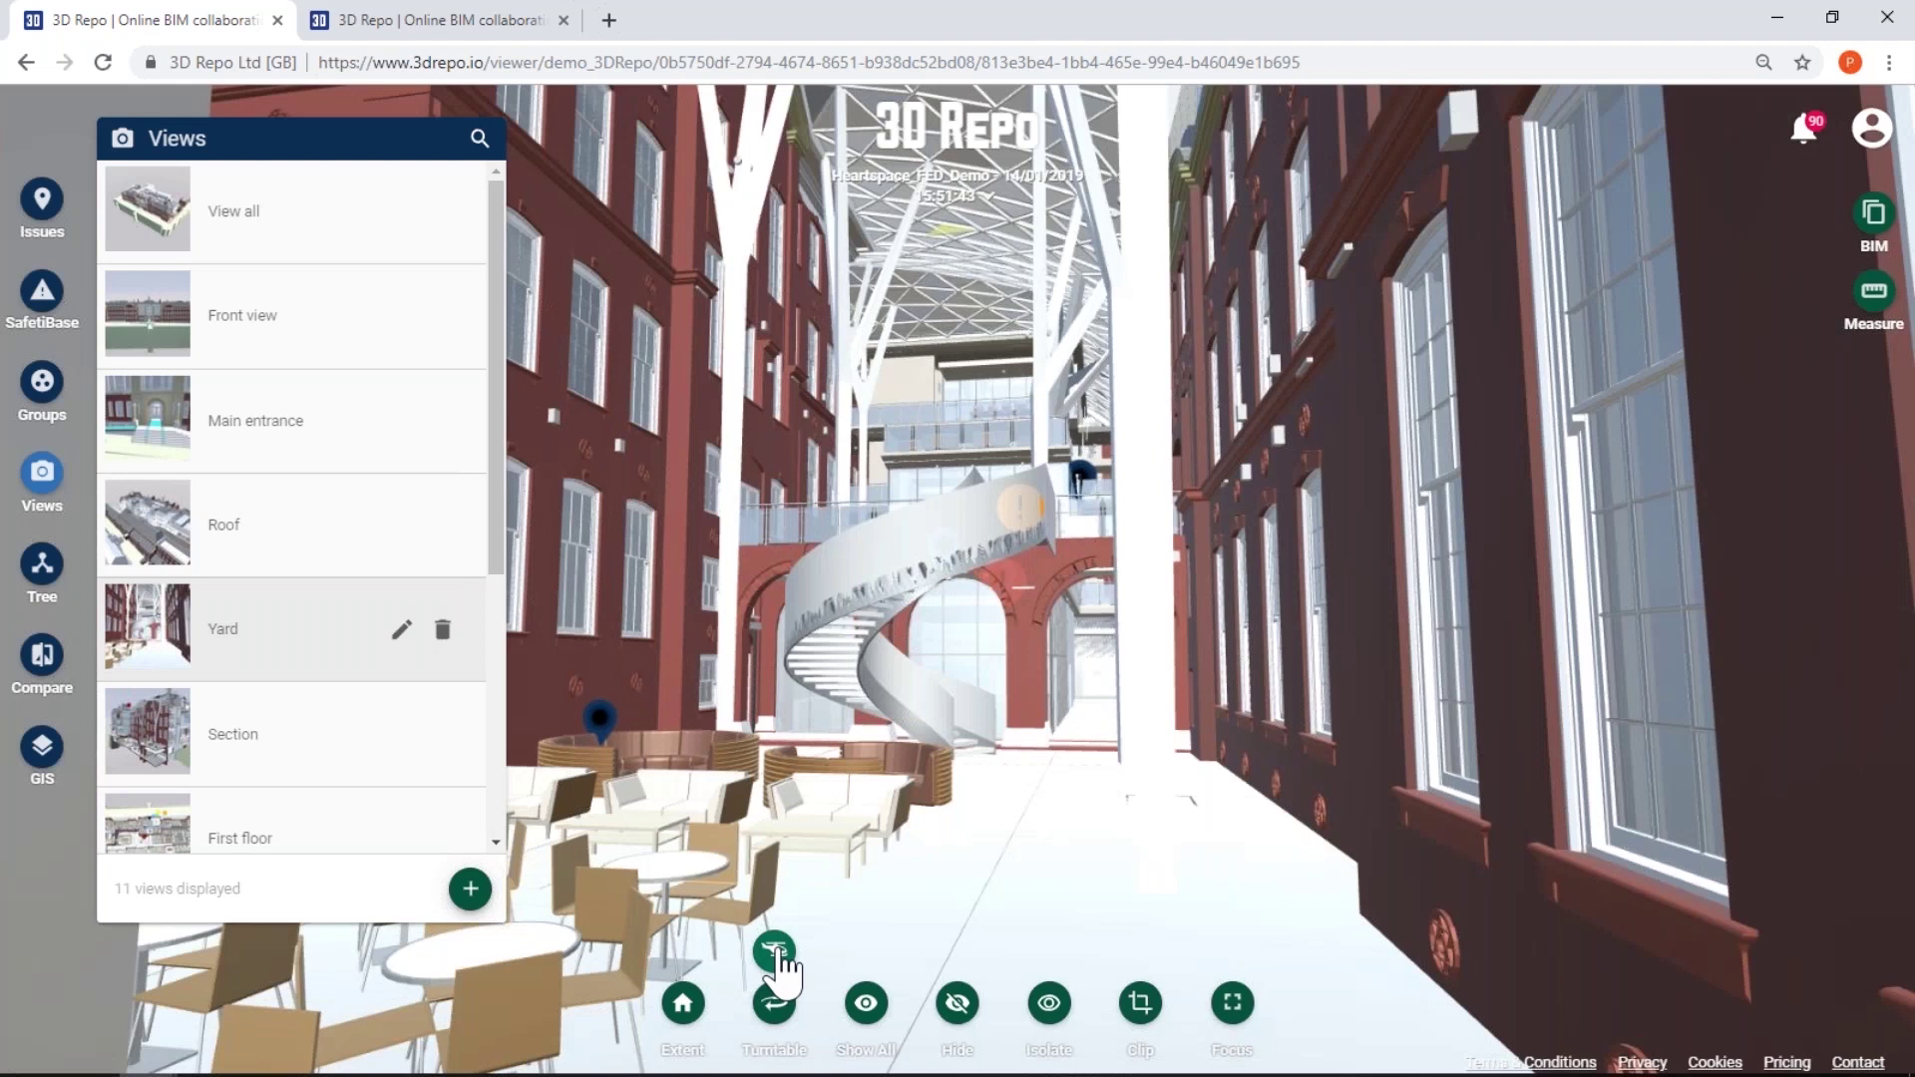
pyautogui.click(775, 954)
# Fly through the yard past the spiral staircase and up to the upper-level walkway beneath the glazed roof
pyautogui.scroll(3, 1053, 399)
pyautogui.scroll(-2, 1033, 710)
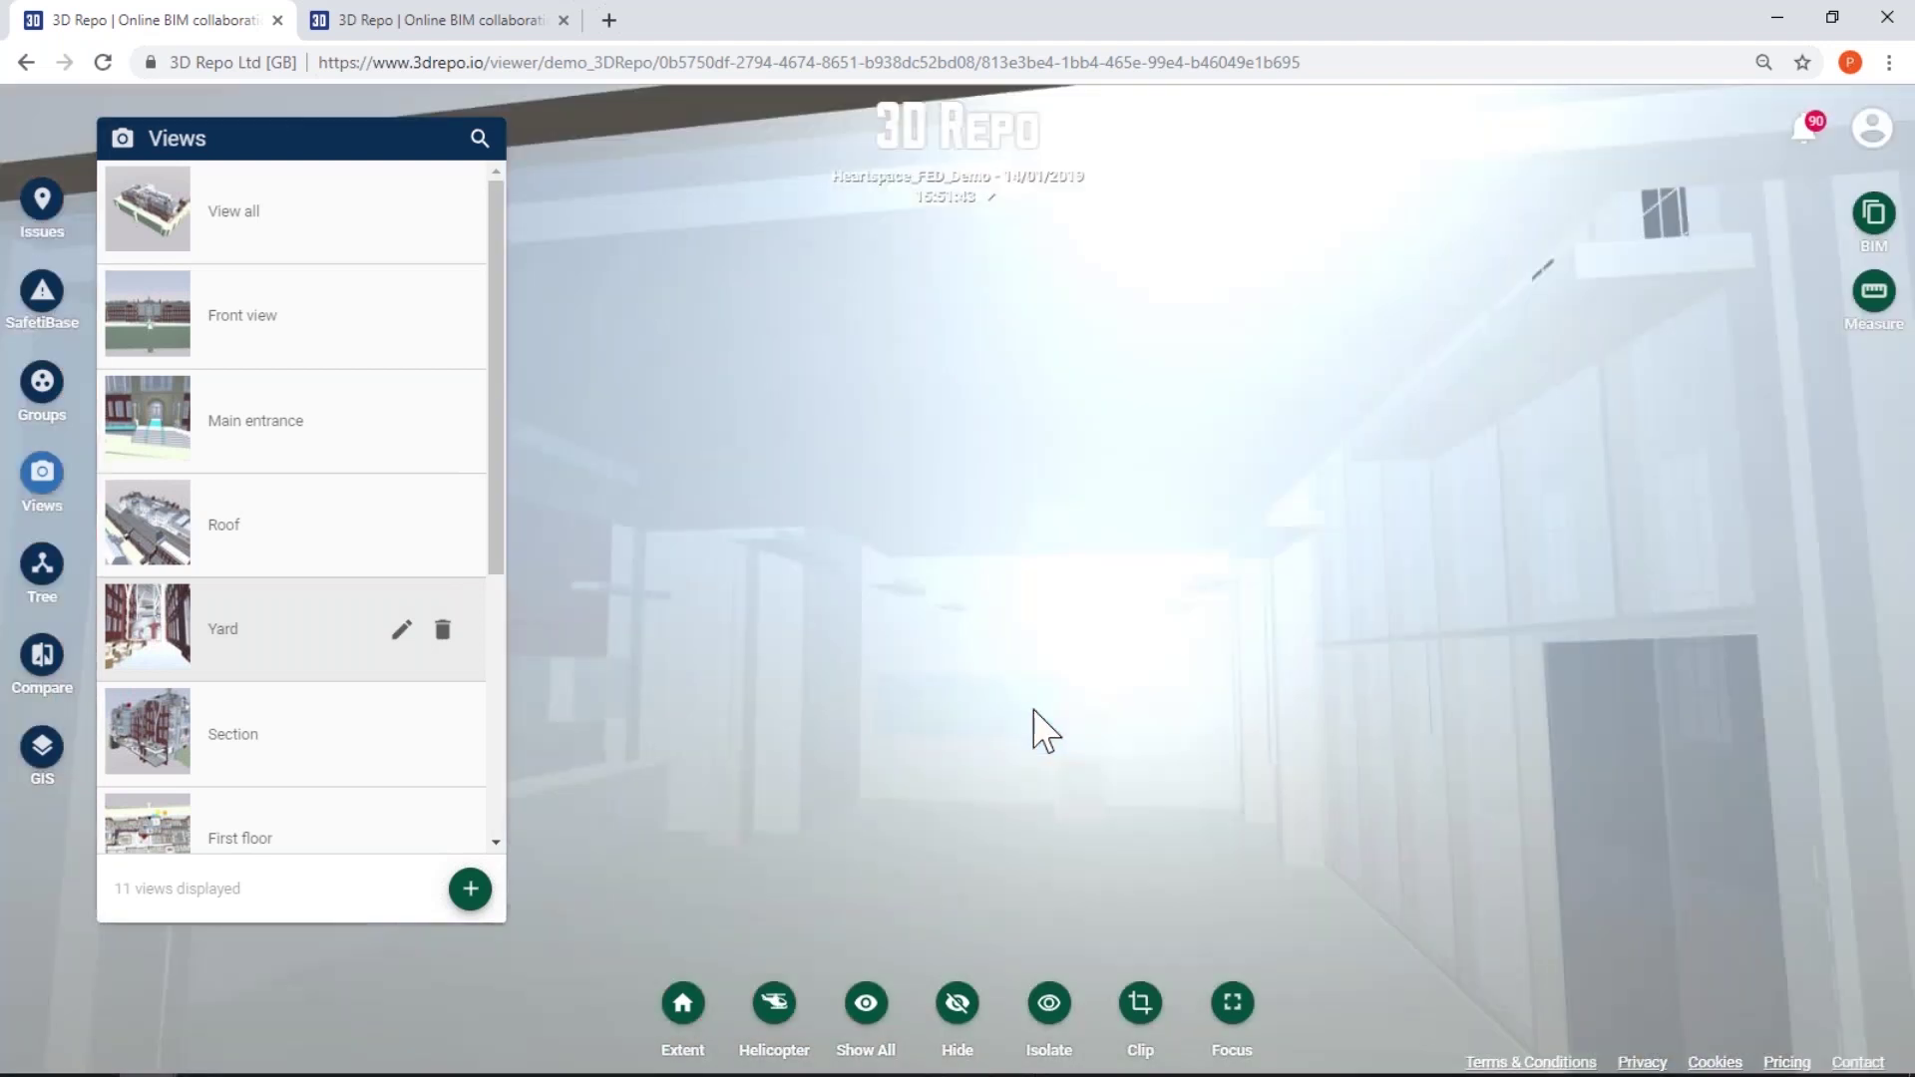
pyautogui.scroll(-3, 1035, 688)
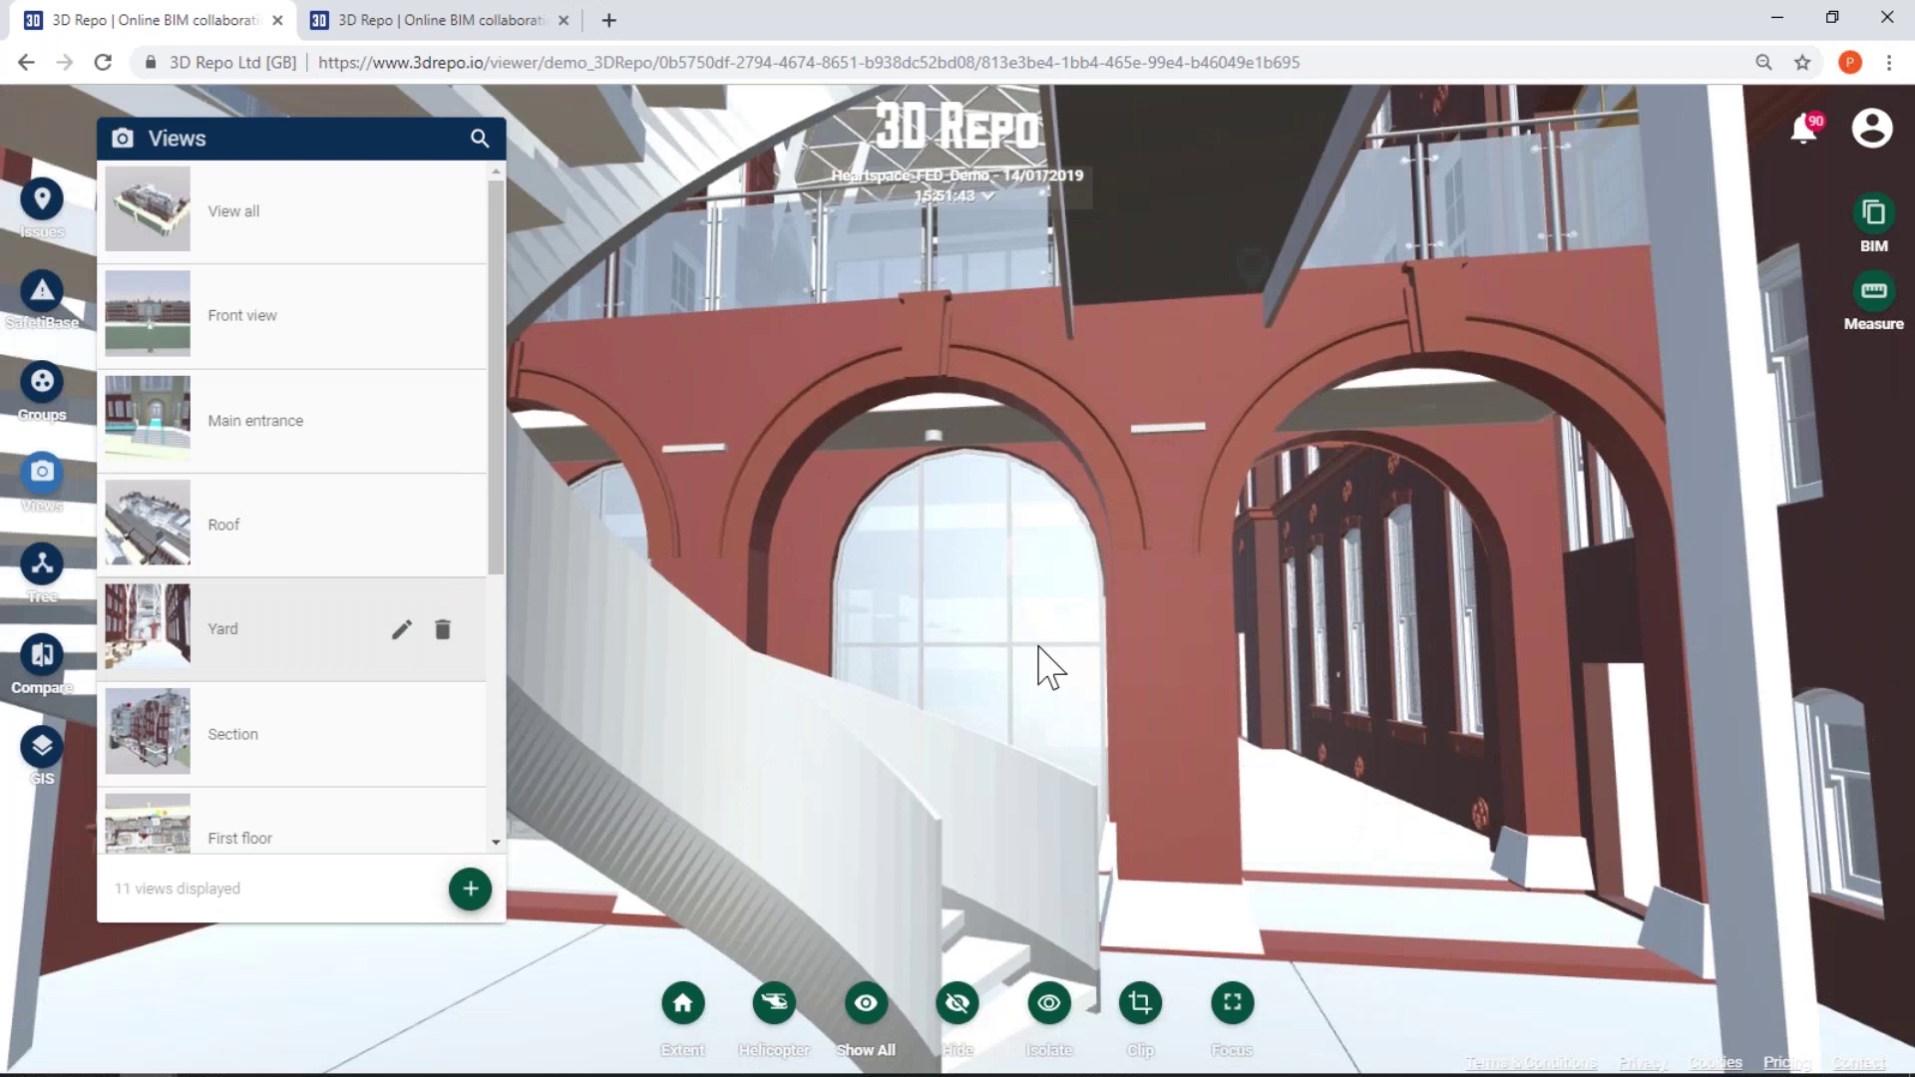
pyautogui.scroll(-5, 1048, 666)
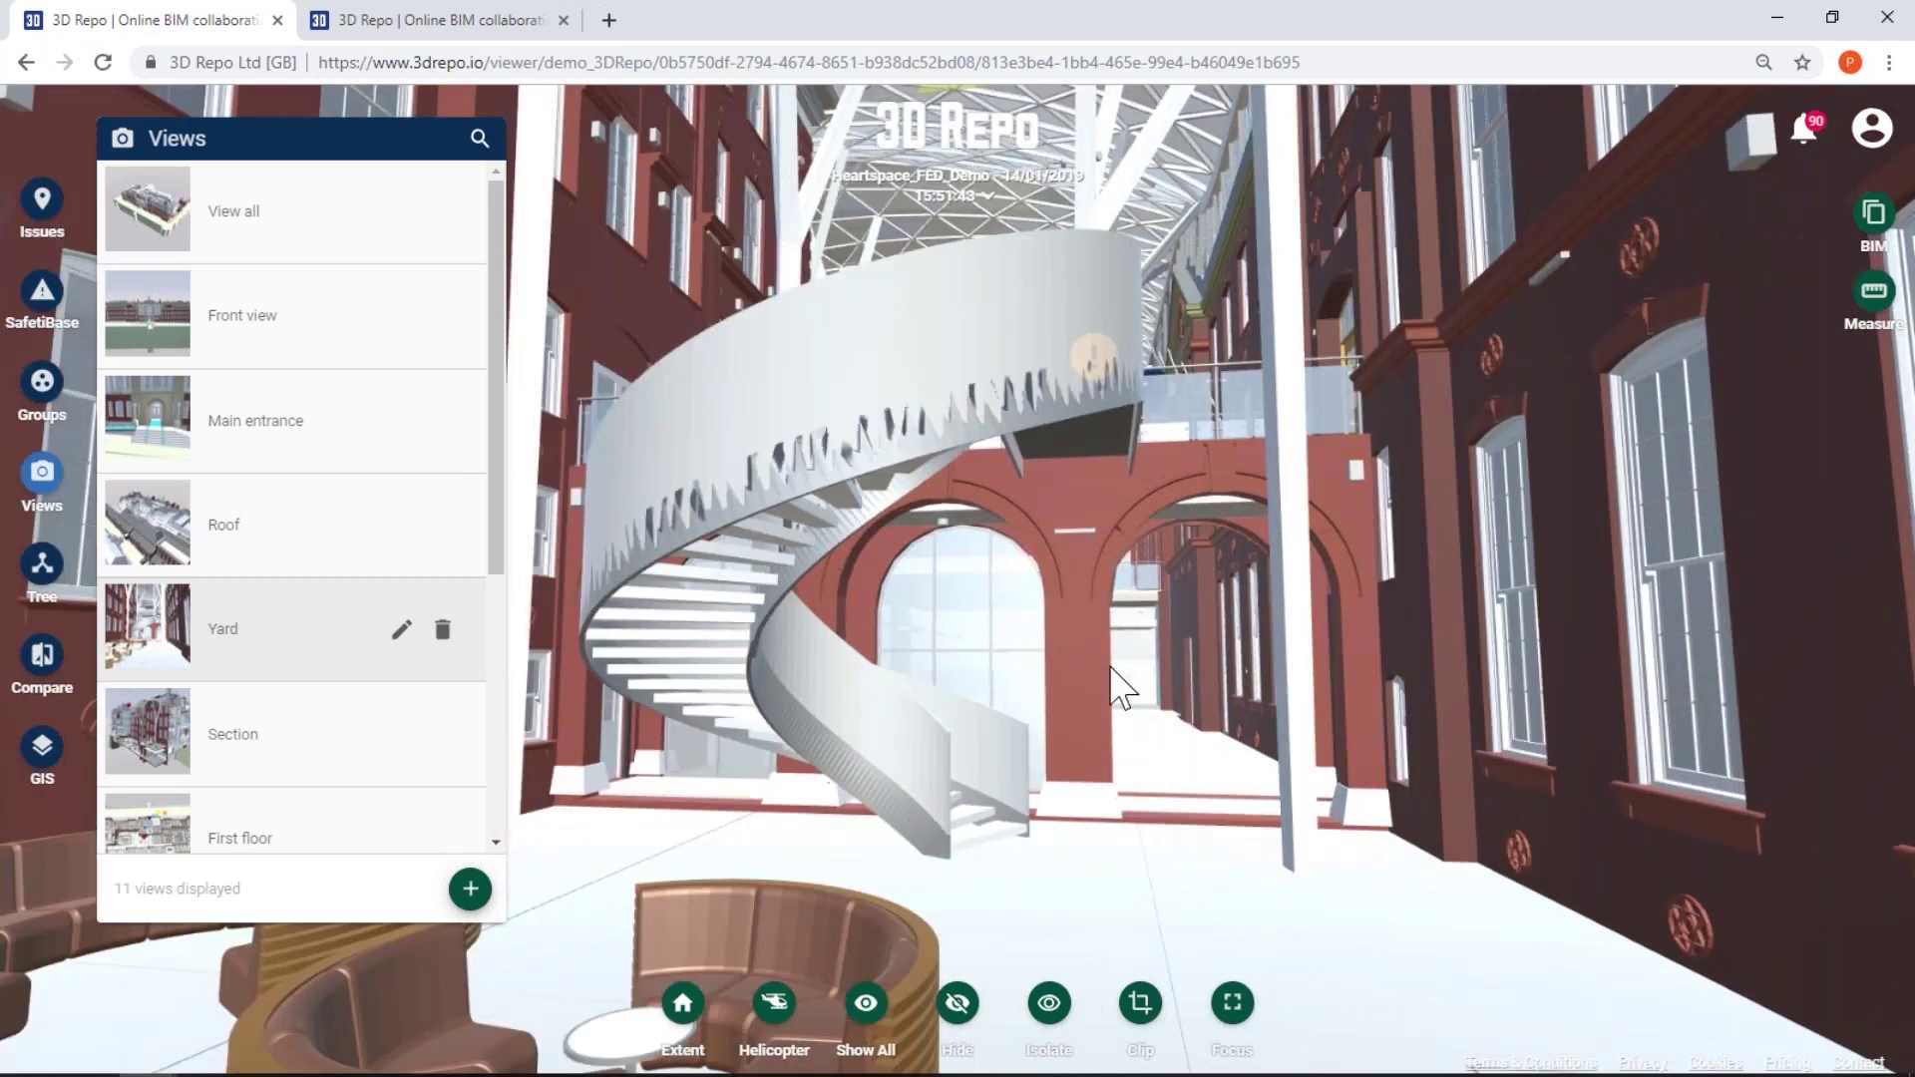
pyautogui.moveTo(1109, 630)
pyautogui.mouseDown(button='middle')
pyautogui.moveTo(1135, 676)
pyautogui.moveTo(1247, 718)
pyautogui.moveTo(1196, 619)
pyautogui.moveTo(1145, 641)
pyautogui.mouseUp(button='middle')
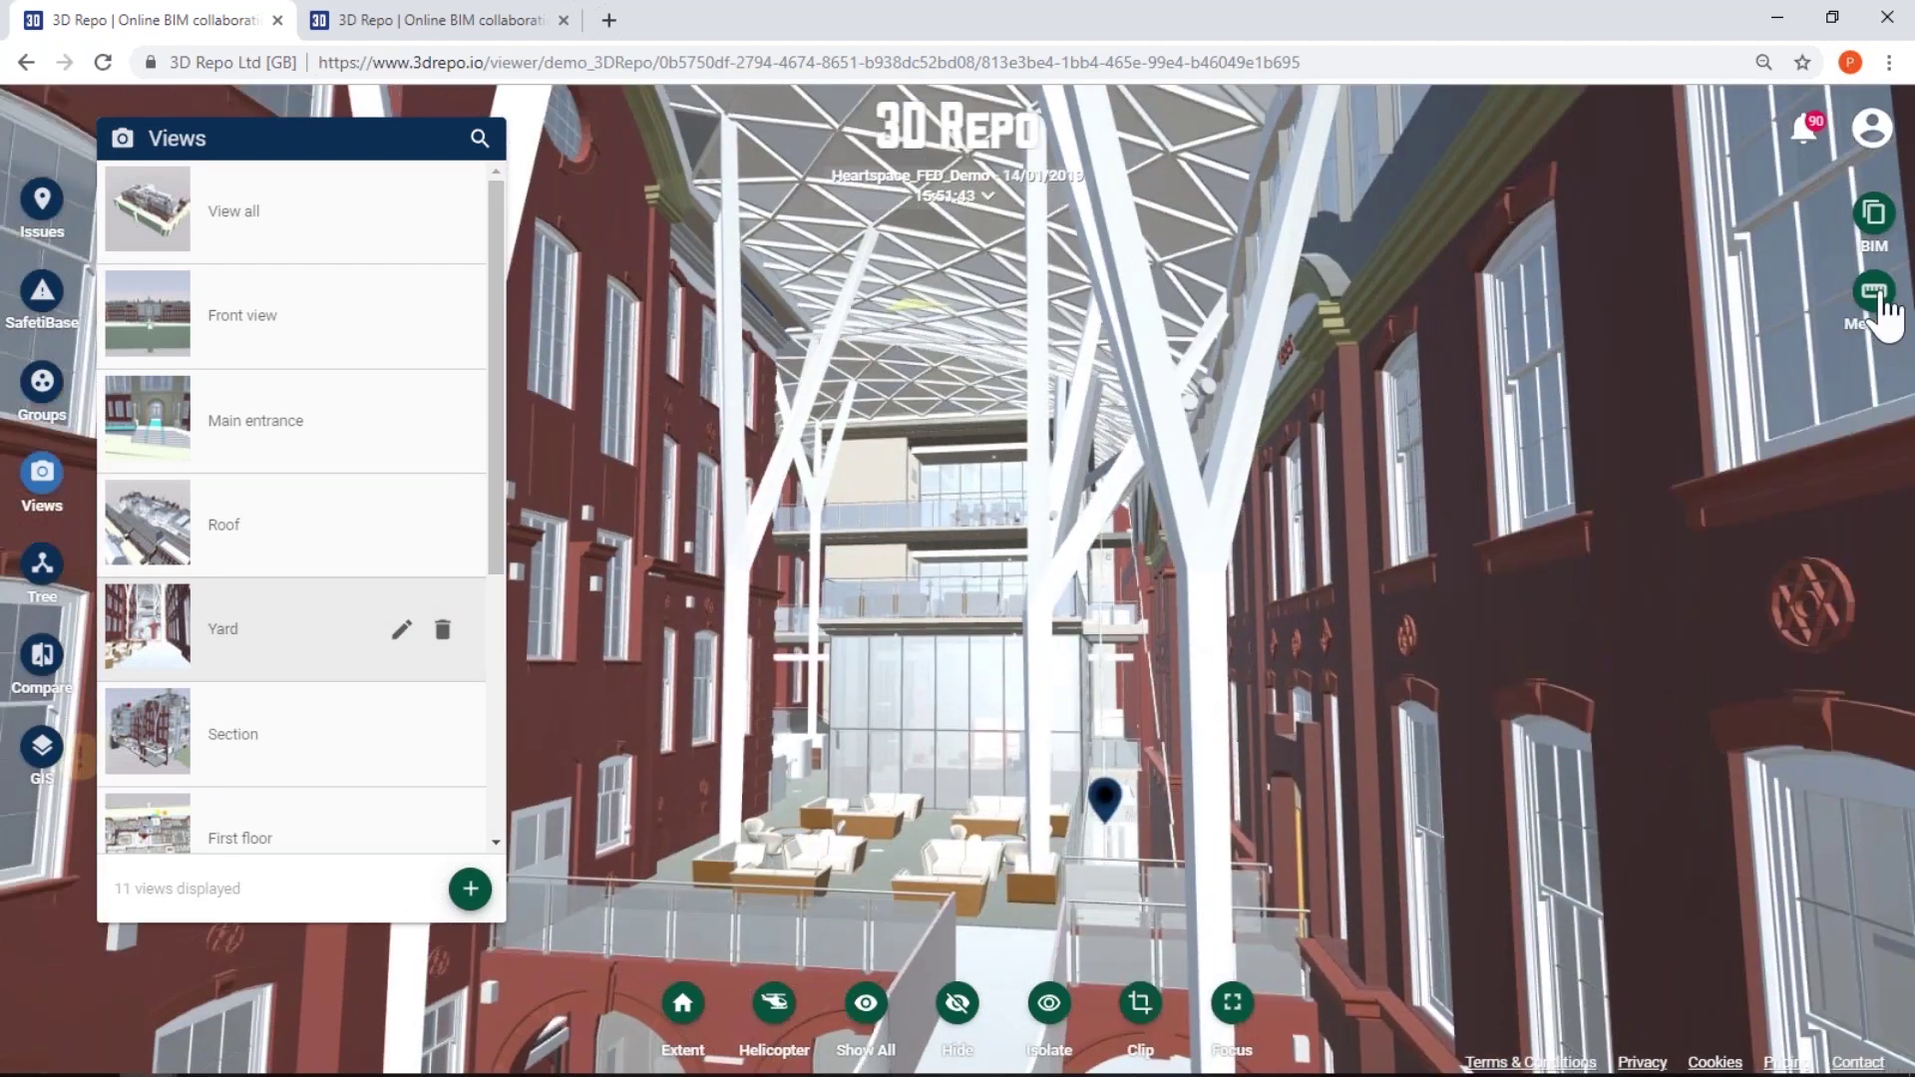
# Measure across the upper-level walkway between the glass balustrades, and close the Measure tool and the Views list
pyautogui.click(1875, 293)
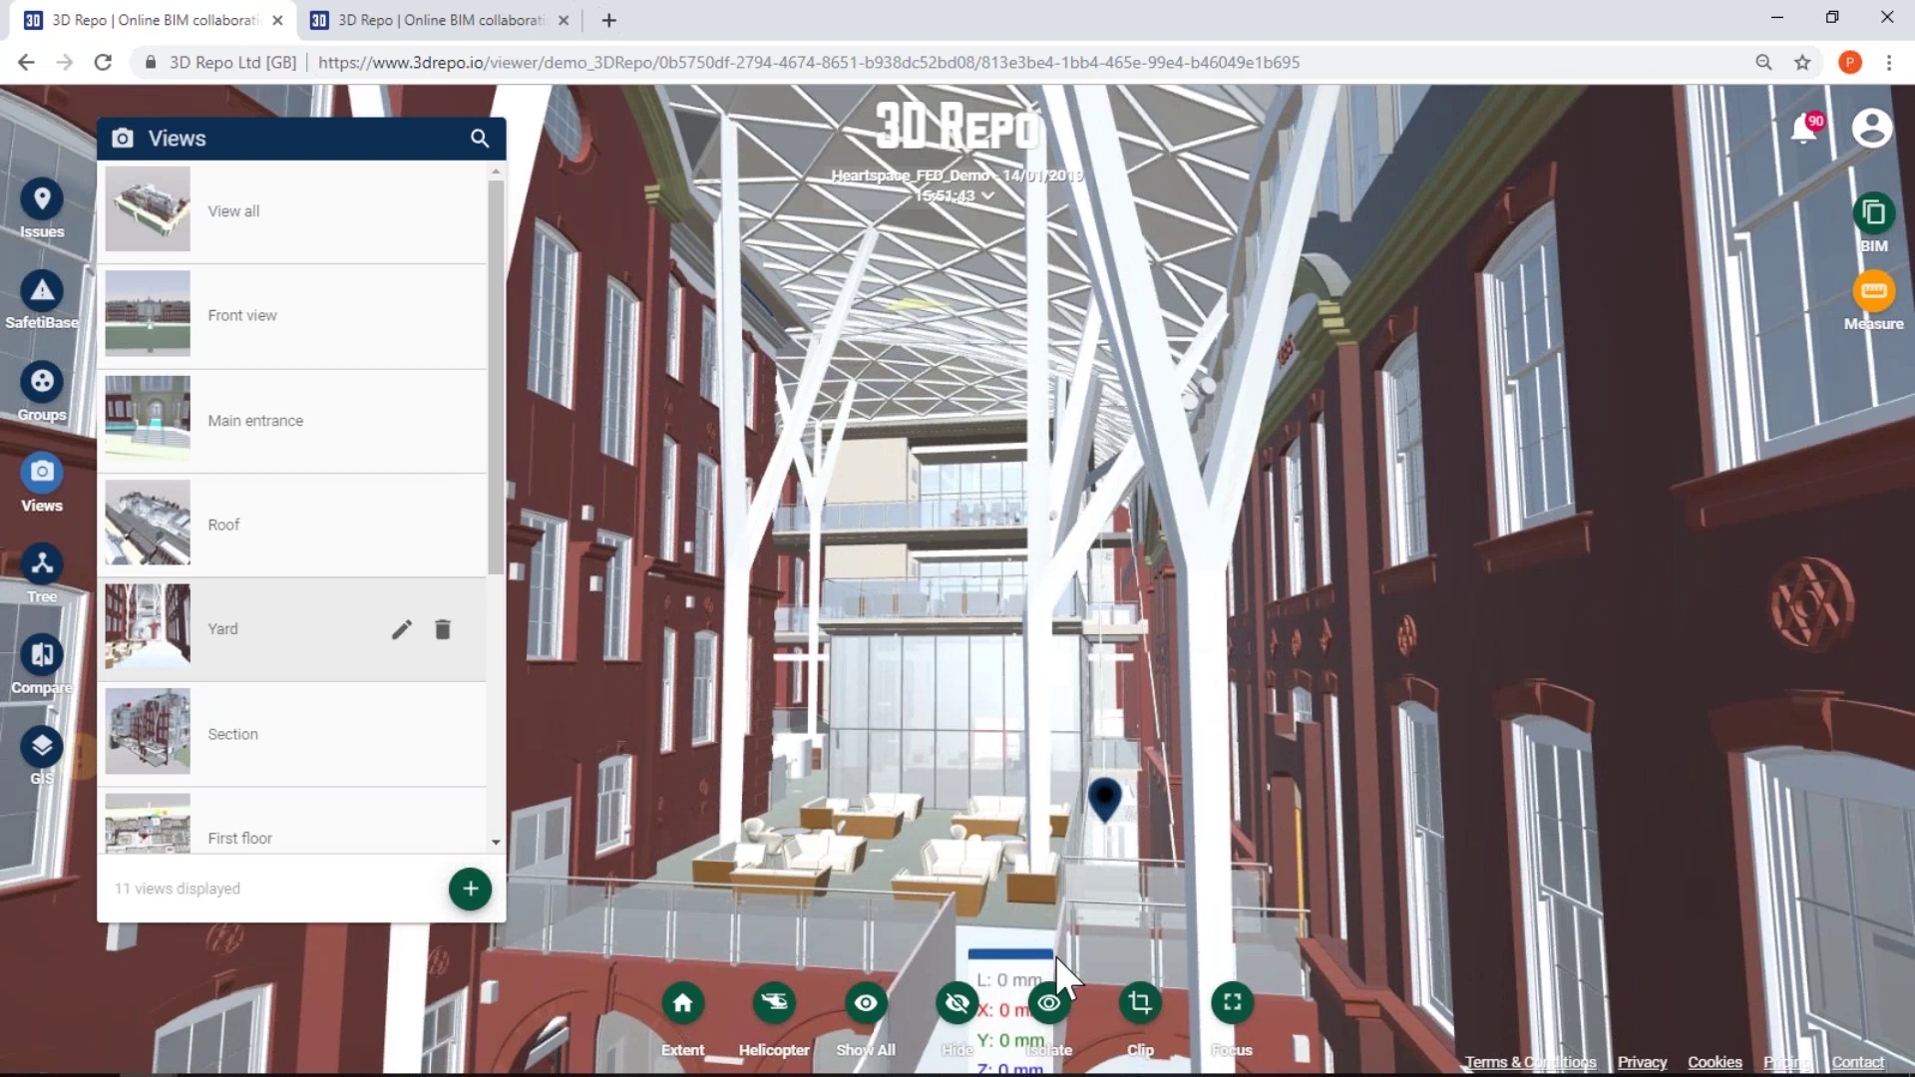
pyautogui.click(1055, 955)
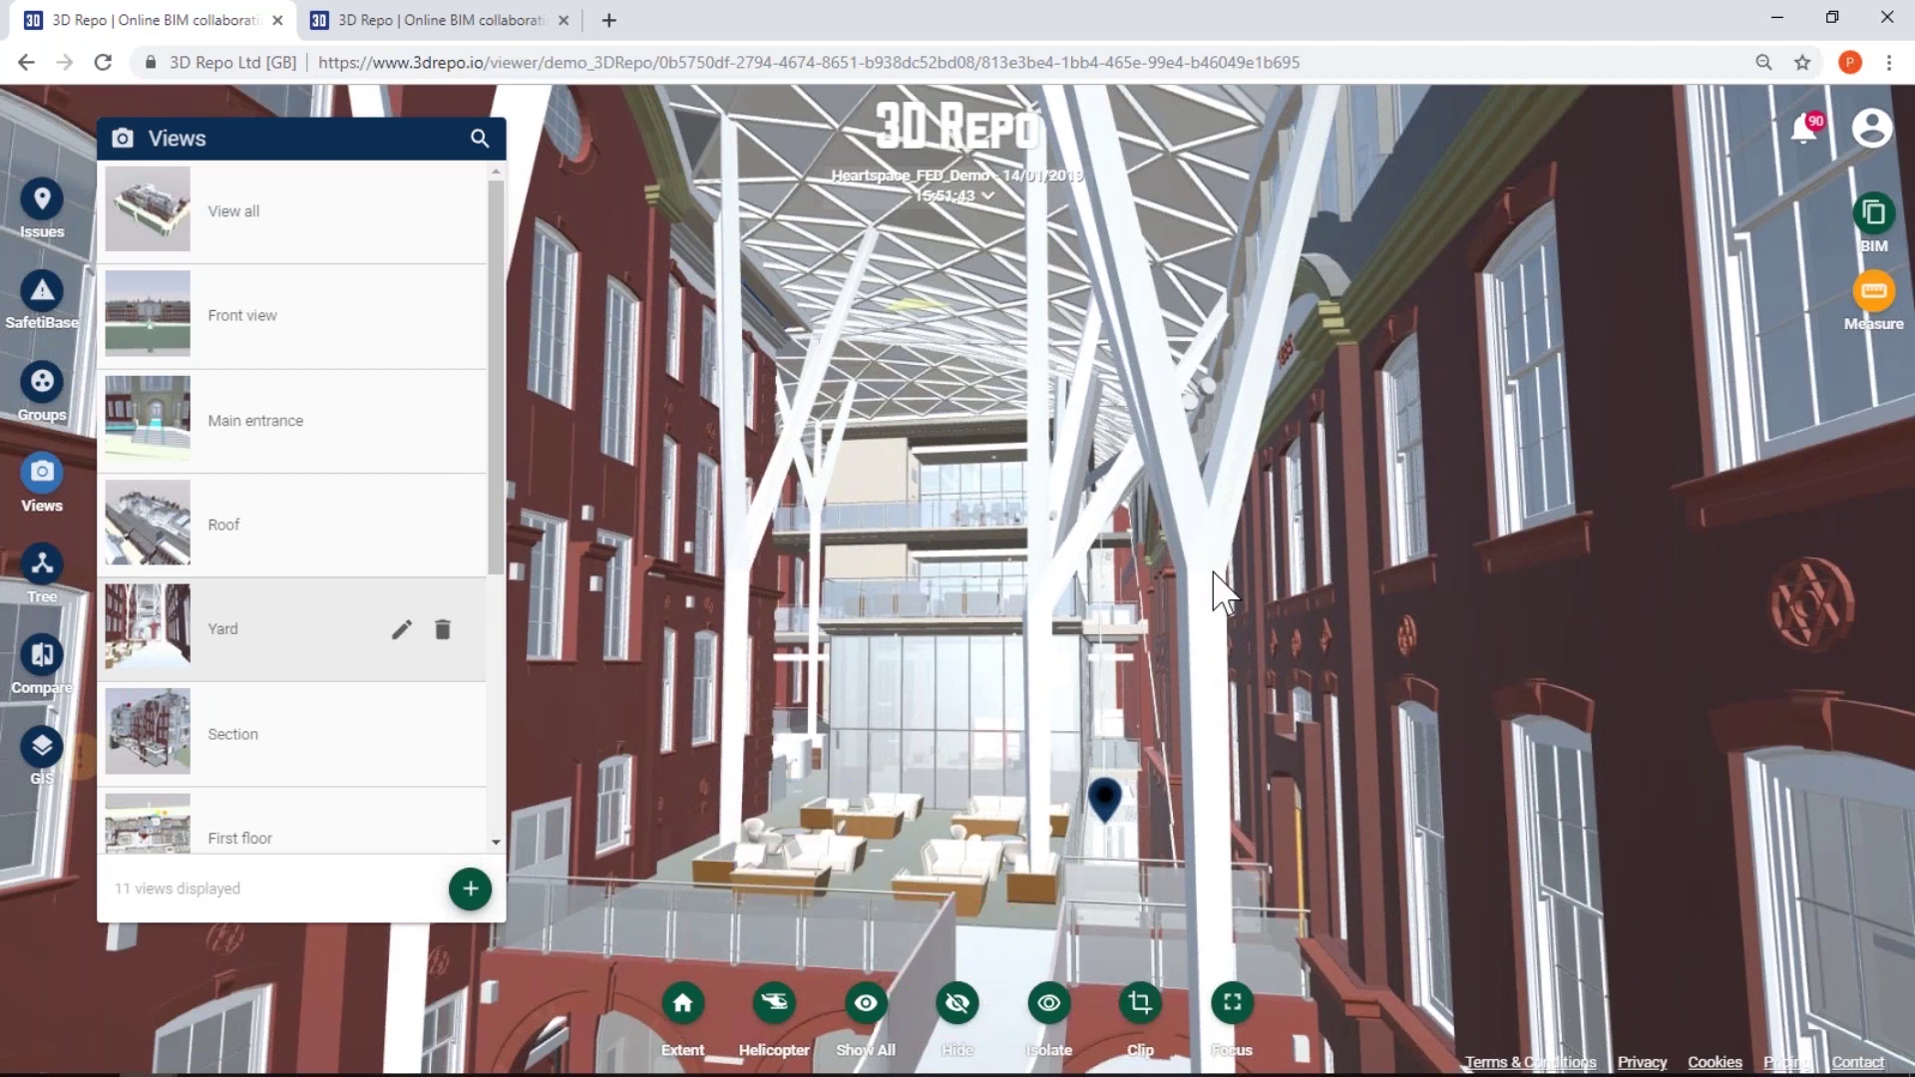
pyautogui.click(42, 475)
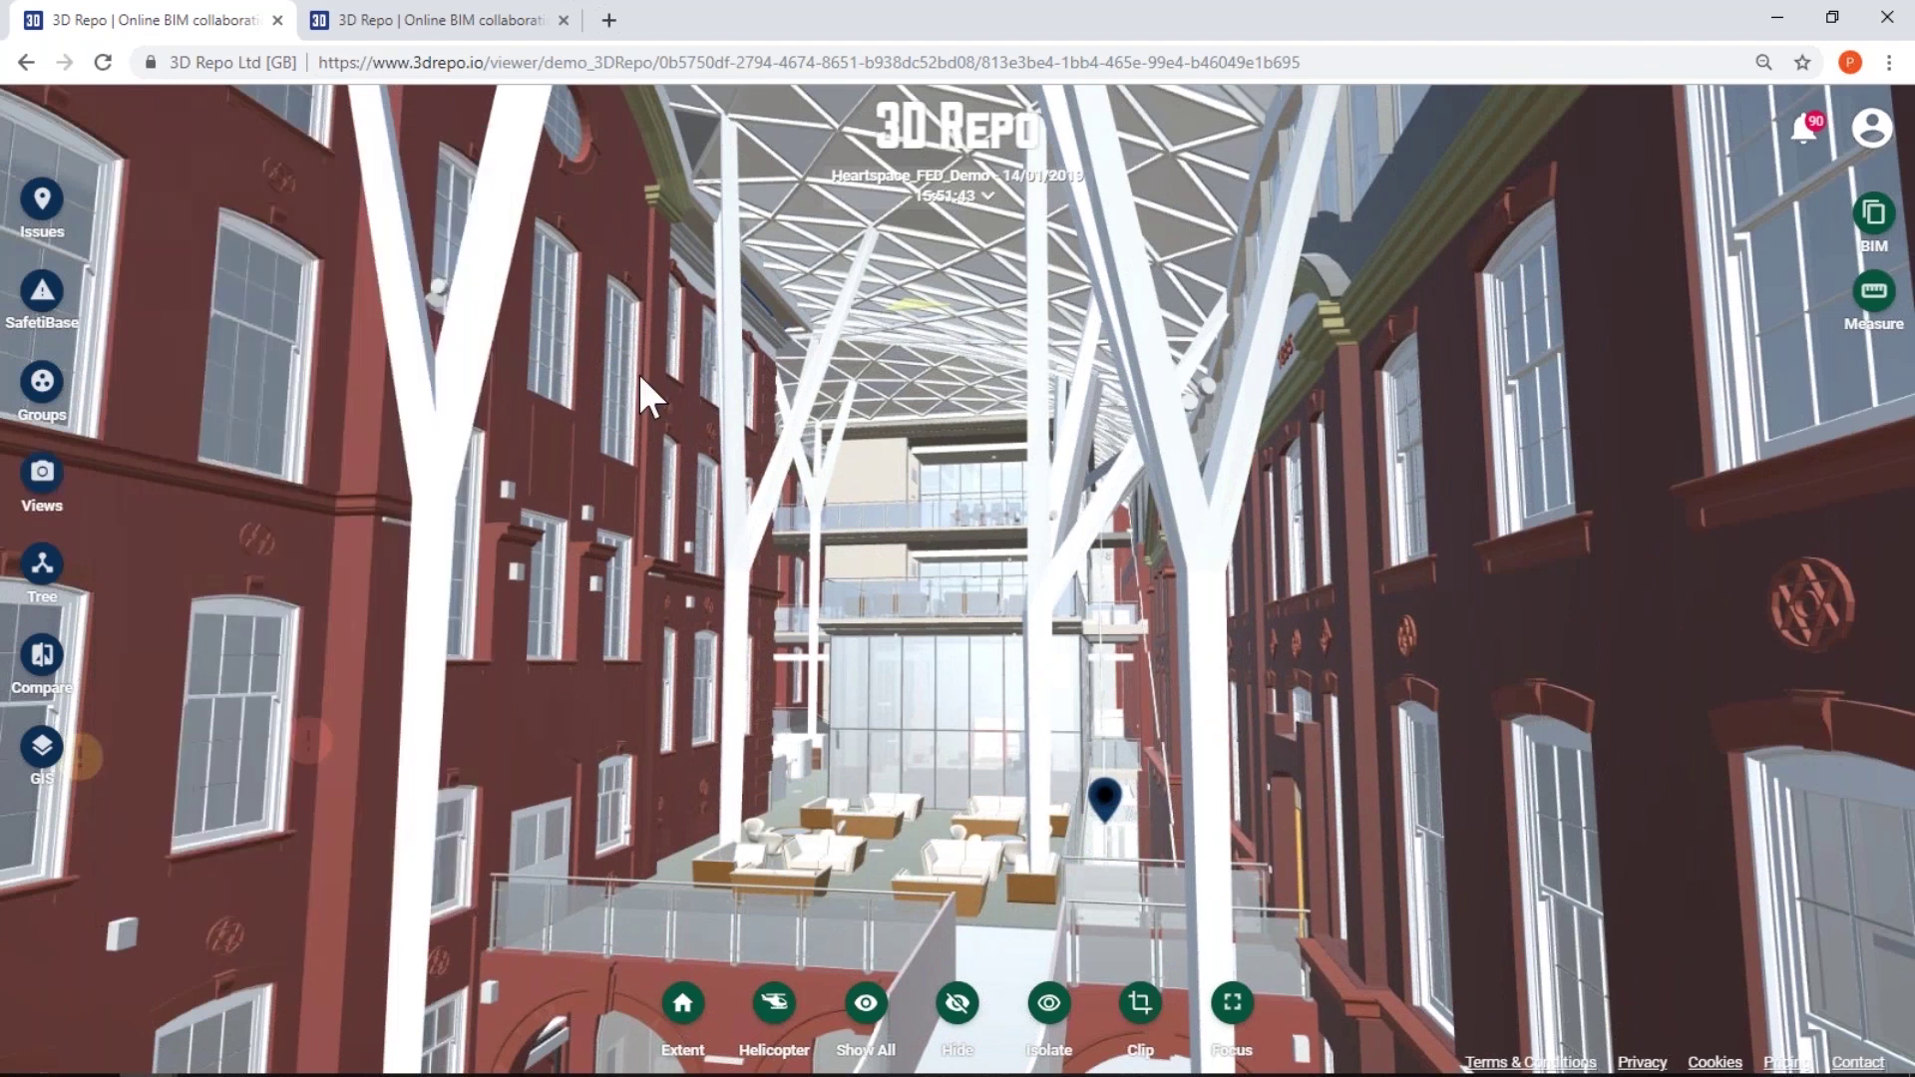
# Switch to the Teamspaces dashboard and review the federations and models listed in the Heartspace project
pyautogui.click(456, 21)
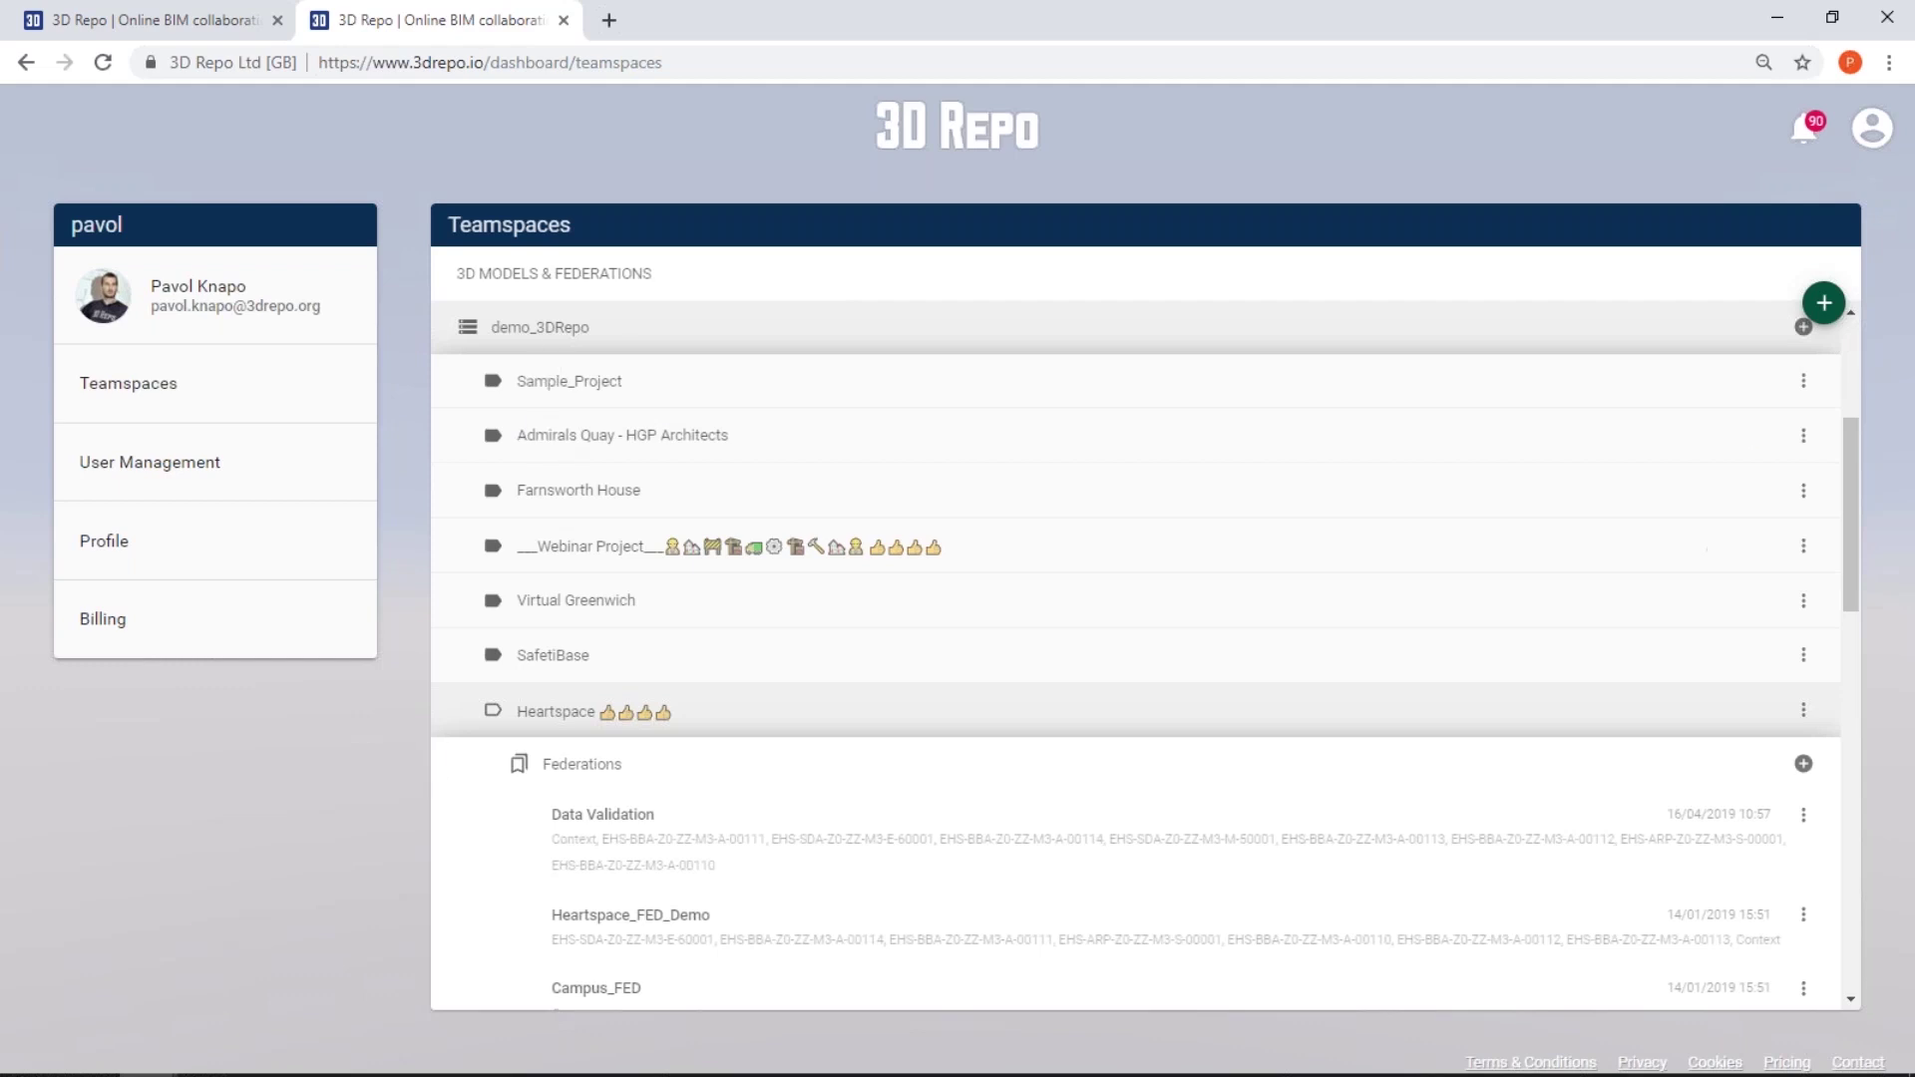
pyautogui.moveTo(1855, 493); pyautogui.dragTo(1855, 512)
pyautogui.scroll(-3, 1855, 513)
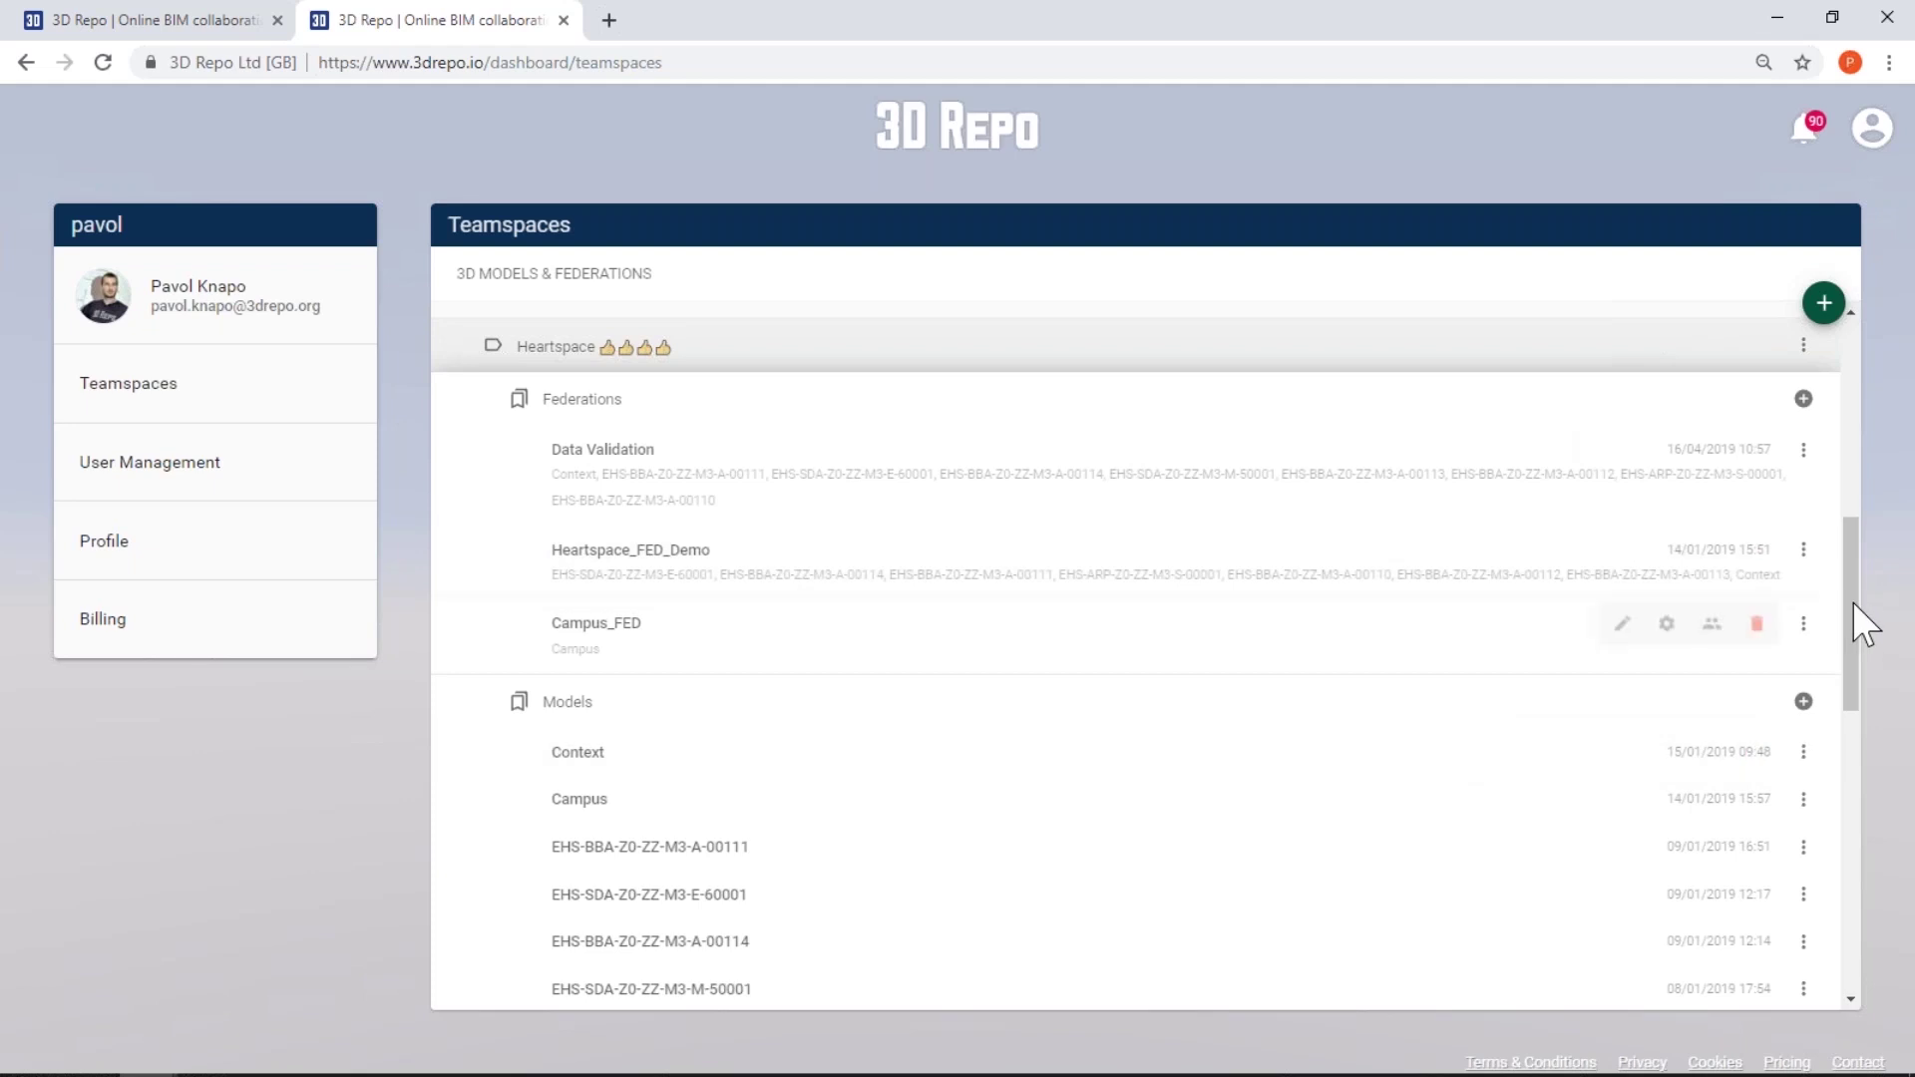
pyautogui.moveTo(1853, 629); pyautogui.dragTo(1853, 633)
pyautogui.scroll(-3, 1852, 638)
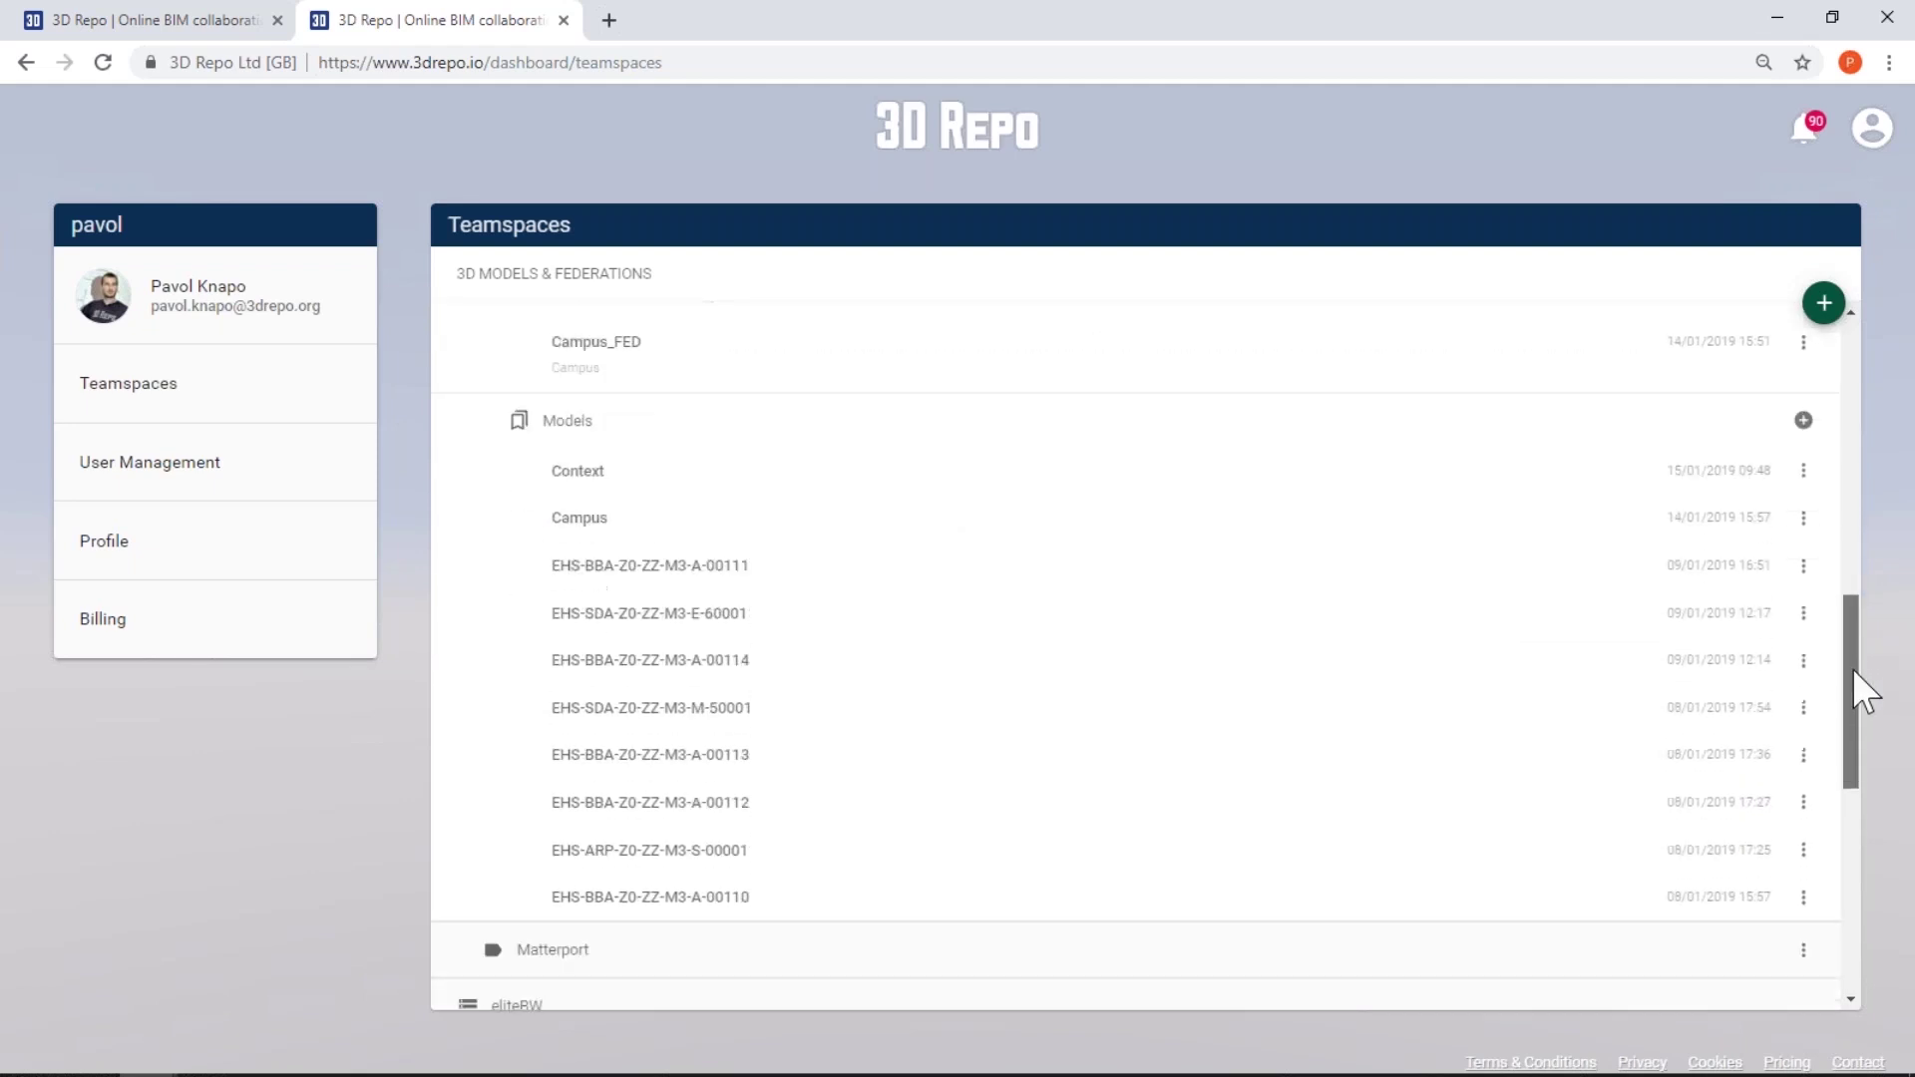
pyautogui.scroll(2, 1857, 627)
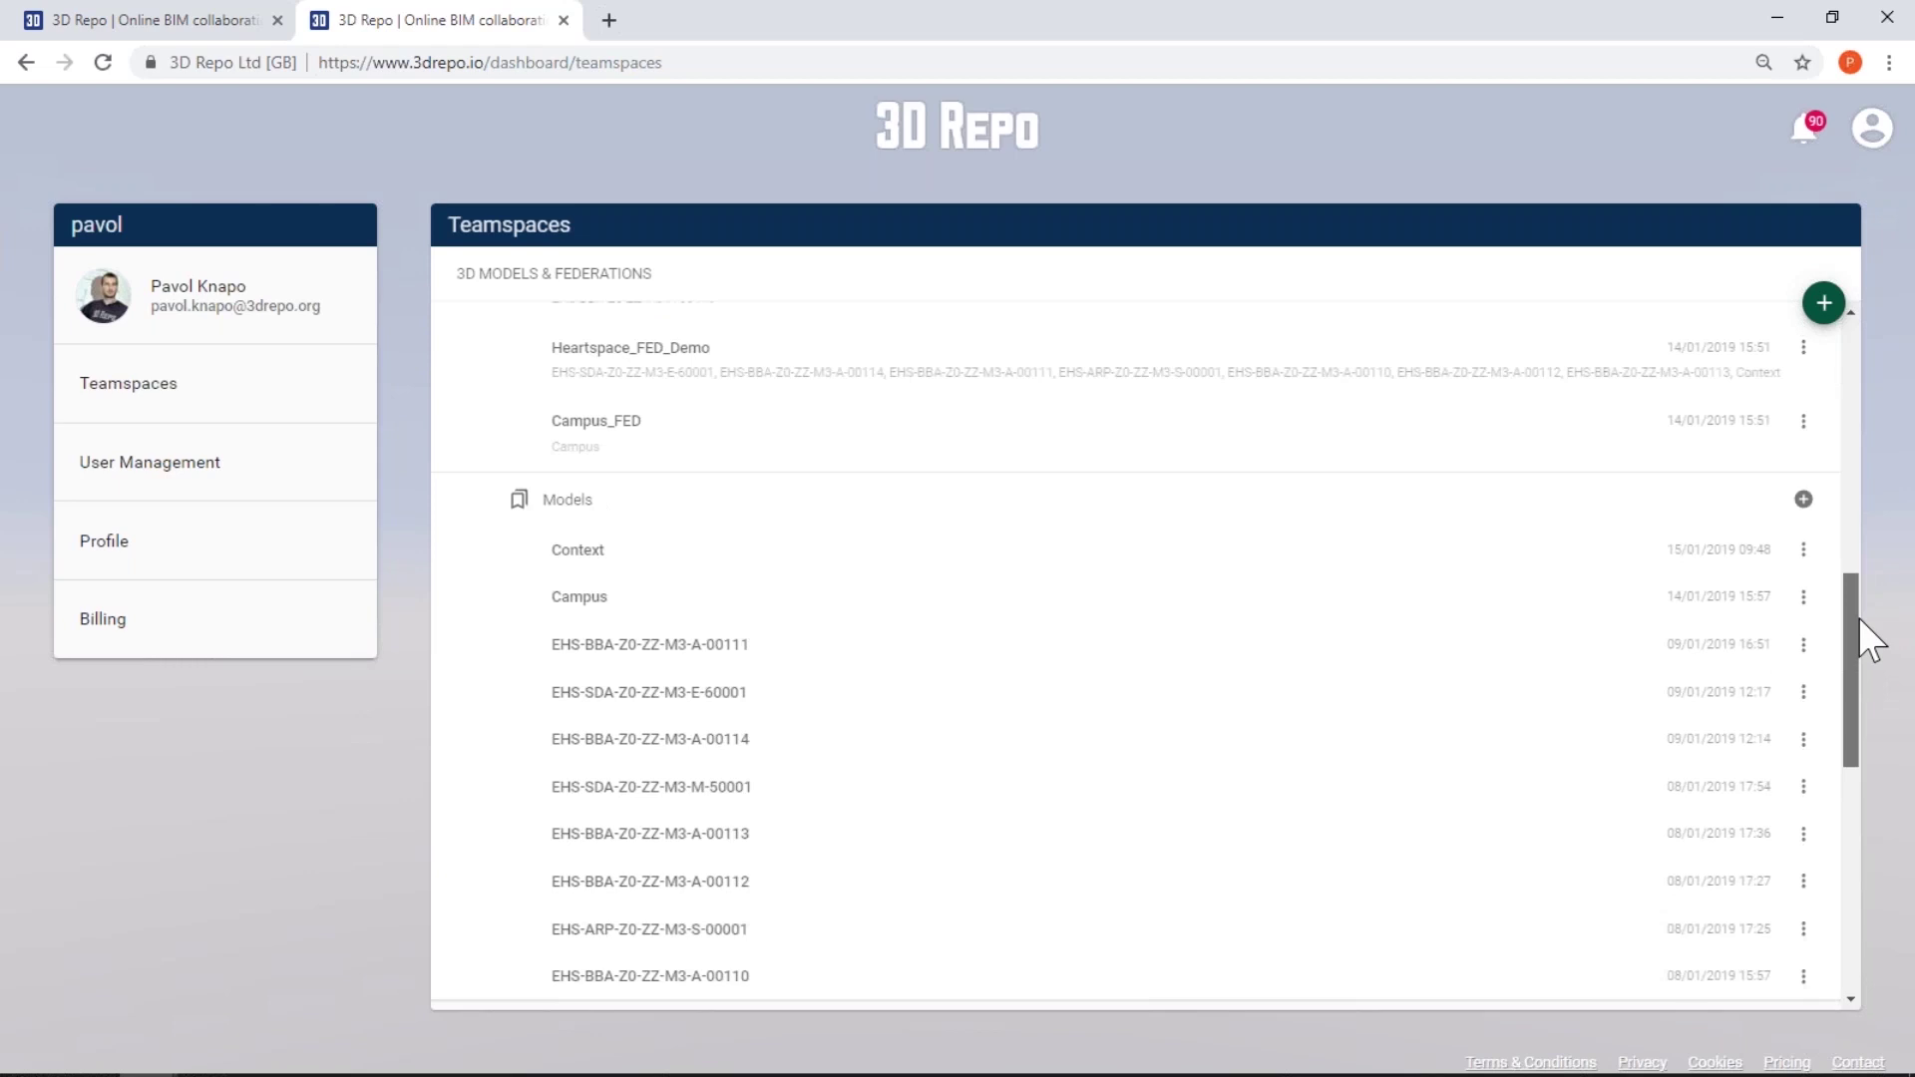
pyautogui.scroll(1, 1860, 618)
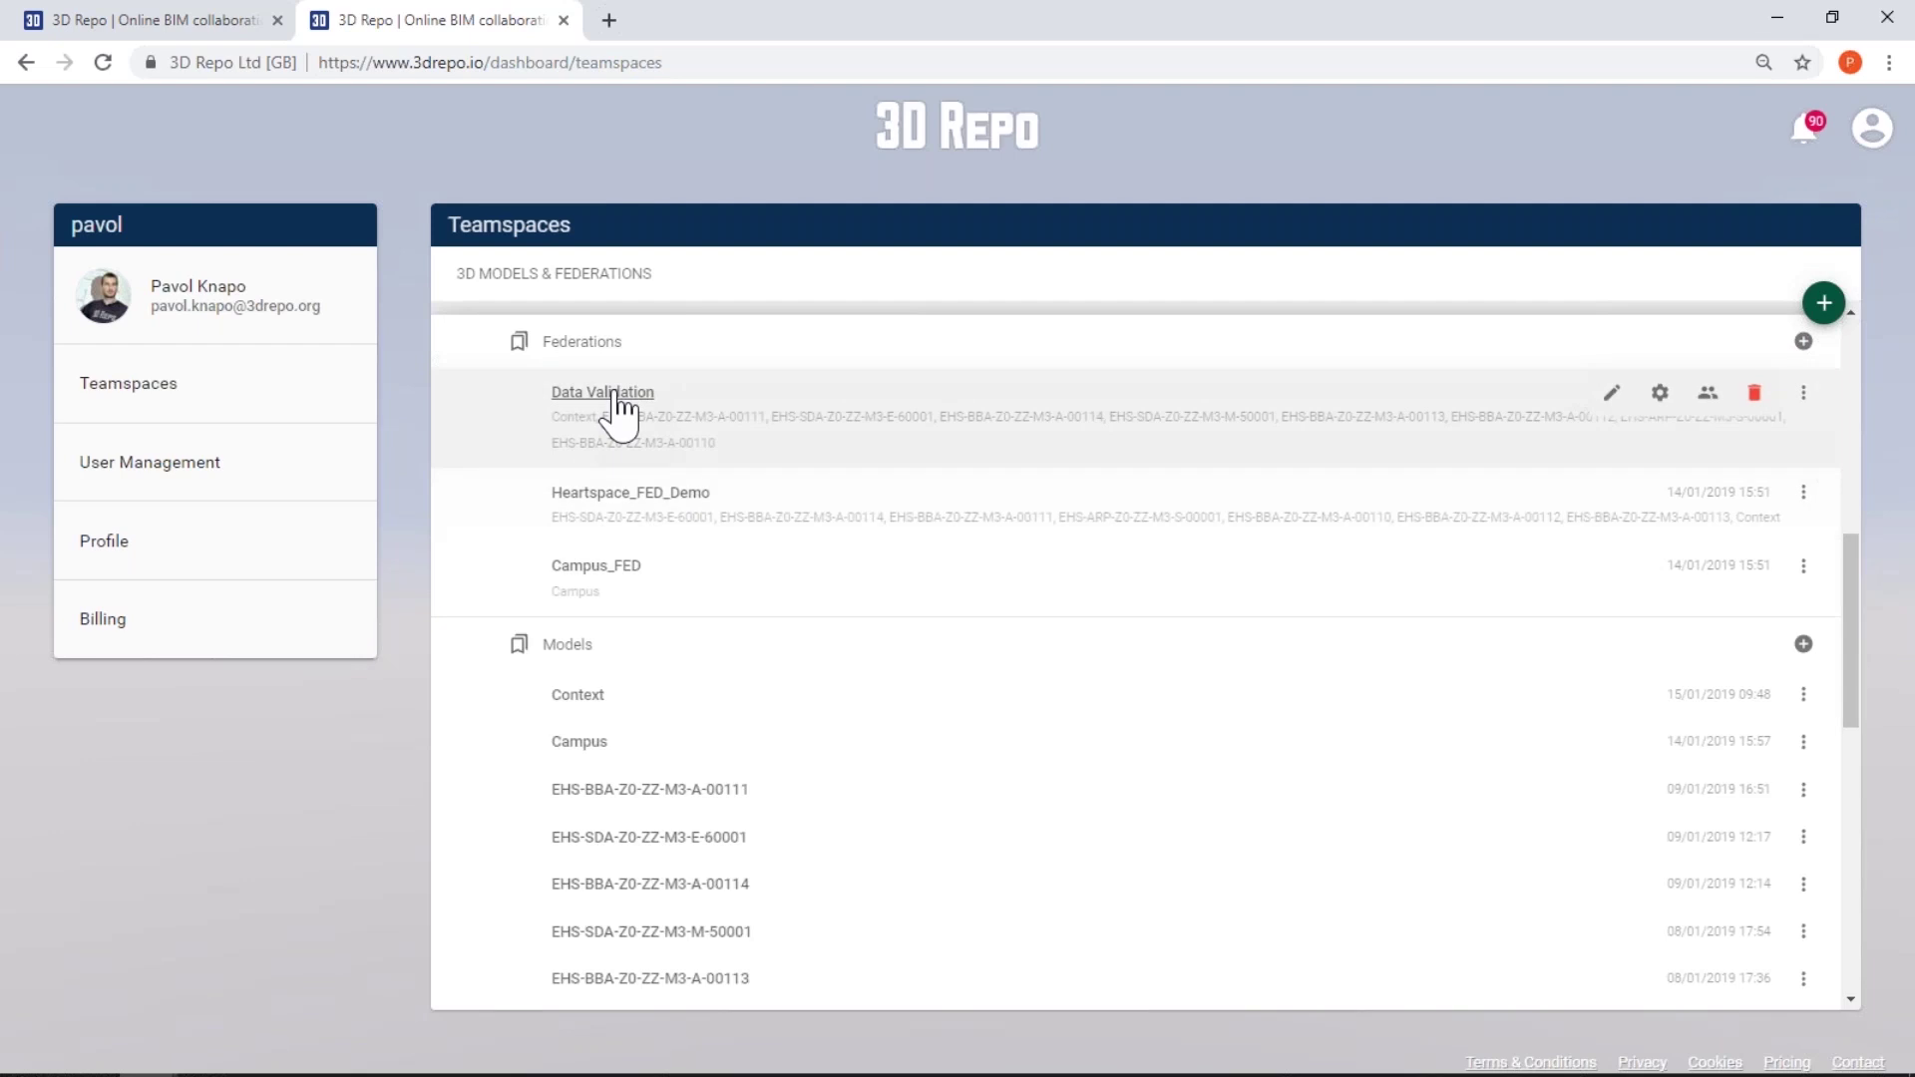
# Review the teamspace's user, project and job settings in User Management
pyautogui.click(159, 474)
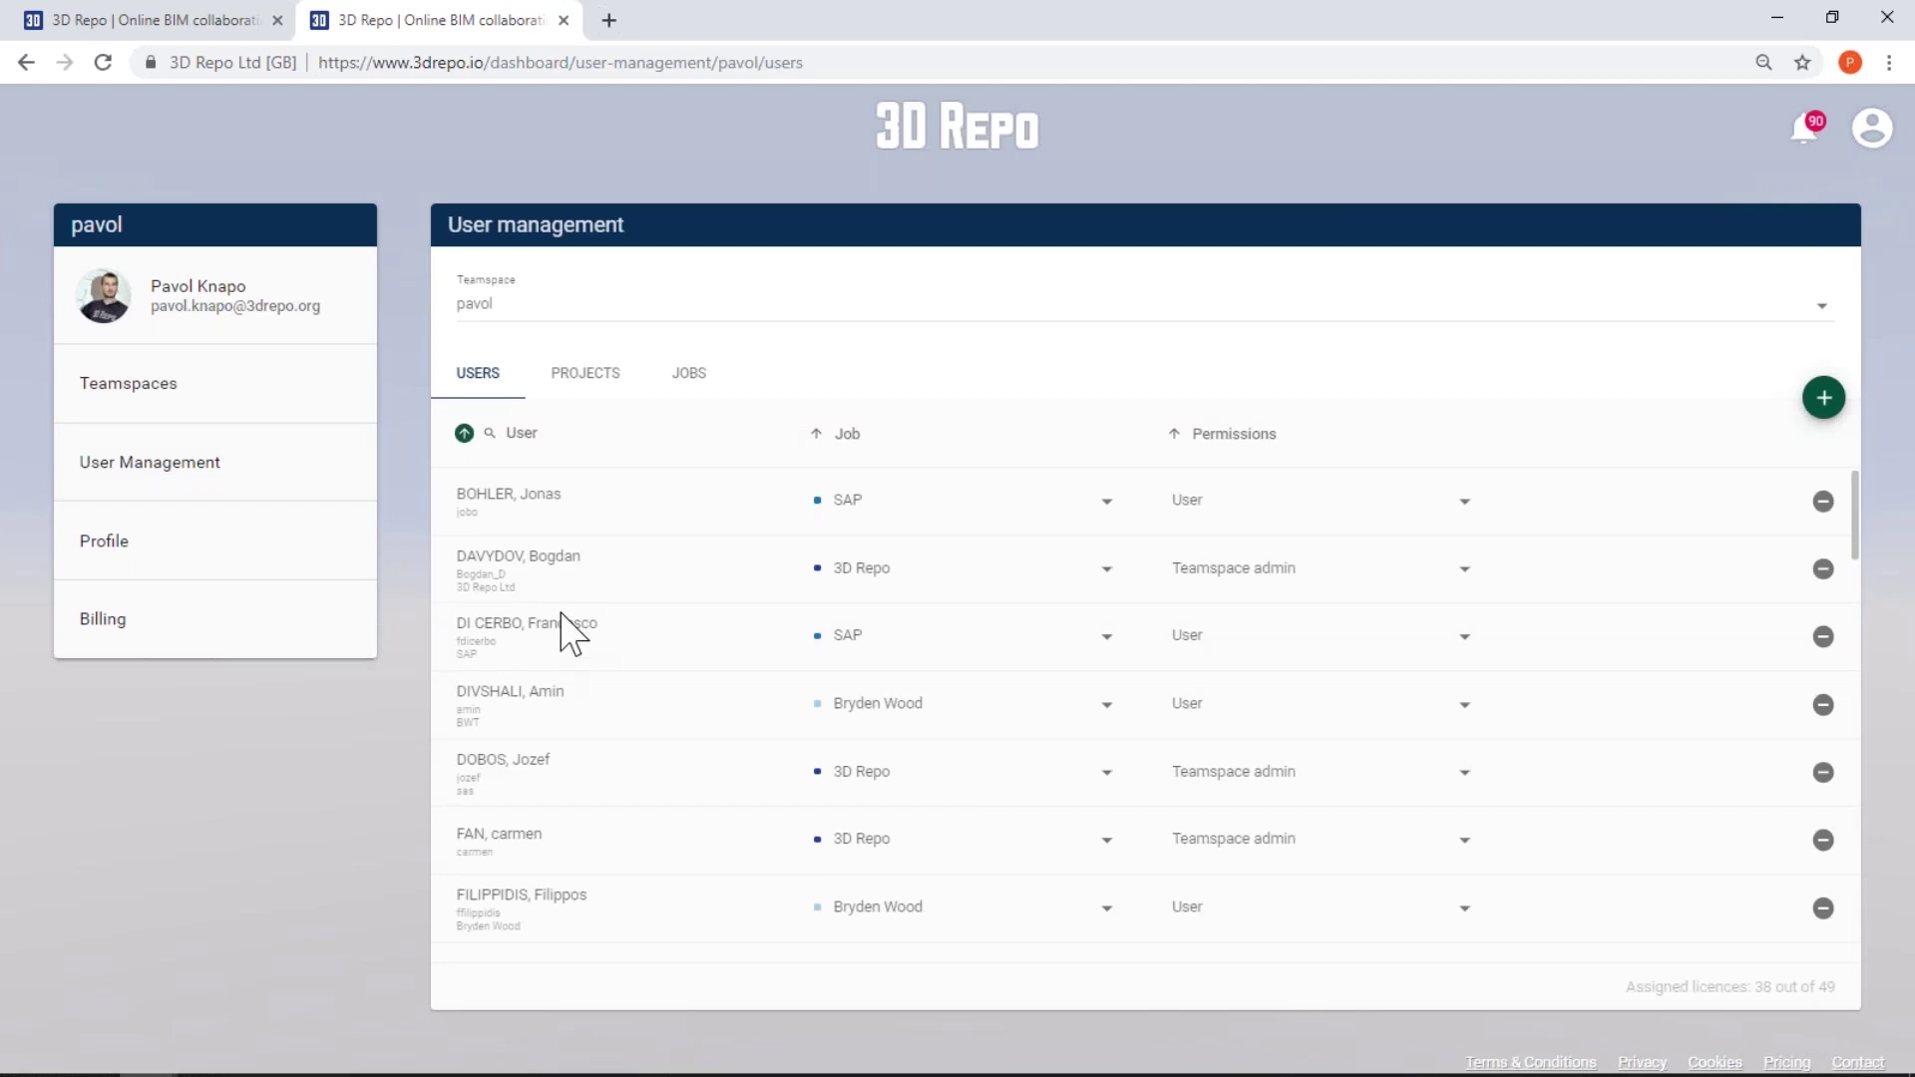
pyautogui.click(590, 385)
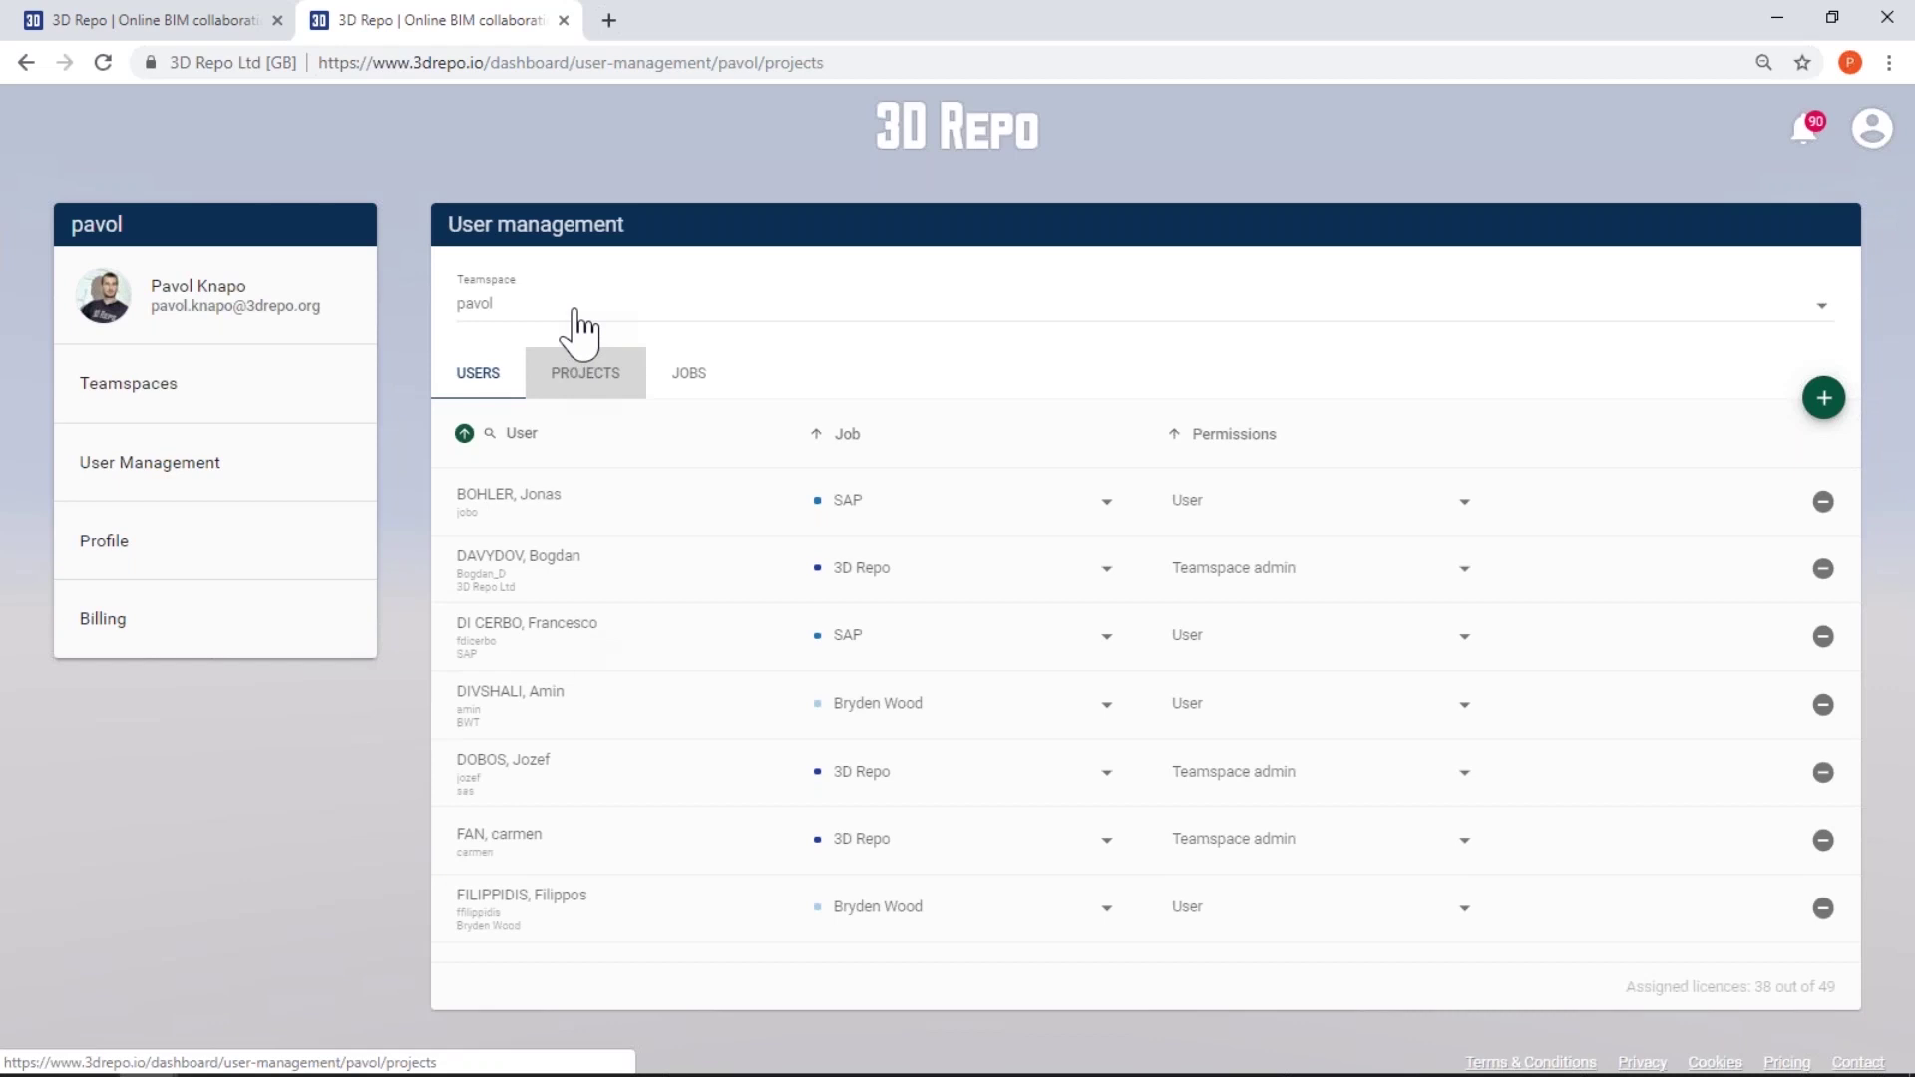
pyautogui.click(690, 391)
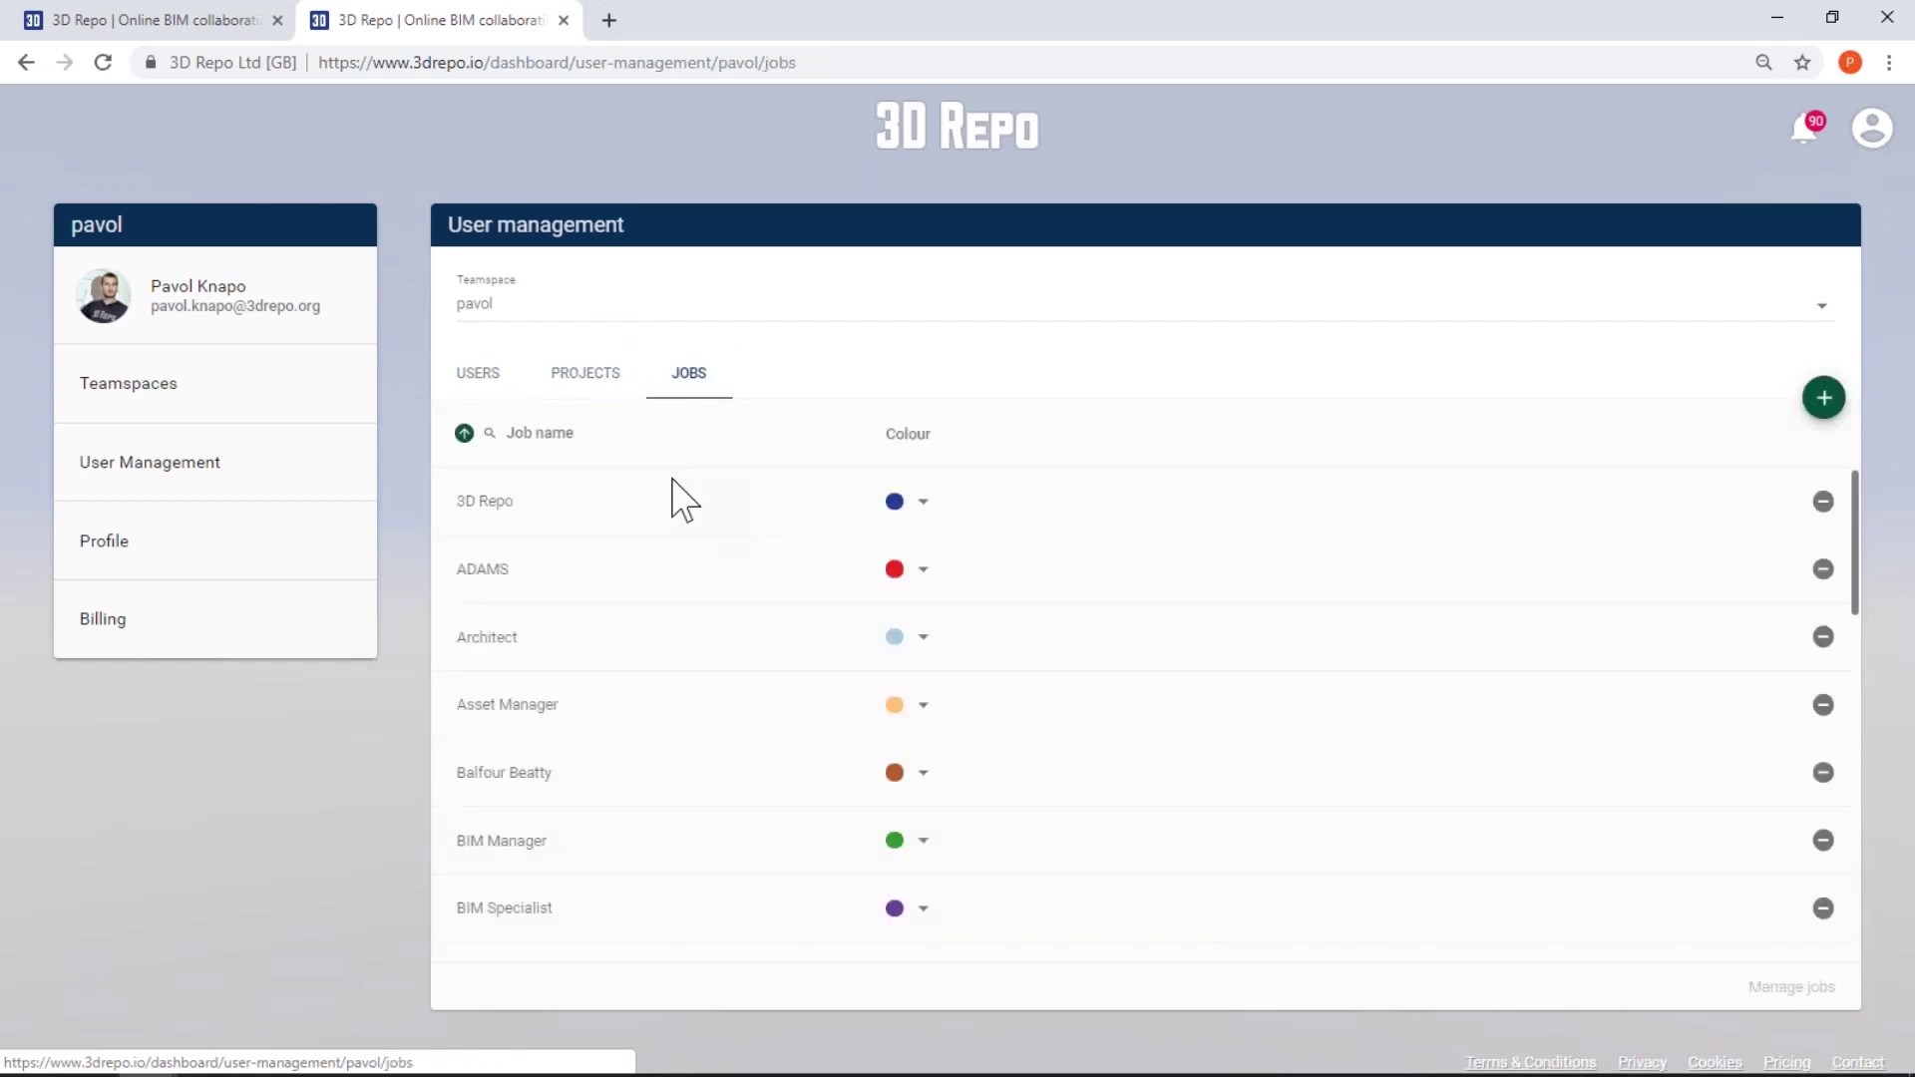
# Show the batch project's model and federation permissions with models 156930-ATK-GV_000-ZZ-MOD-EAR-001001 and 156930-ATK-GV_000-ZZ-MOD-EAR-001007 selected, dismissing the error
pyautogui.click(593, 383)
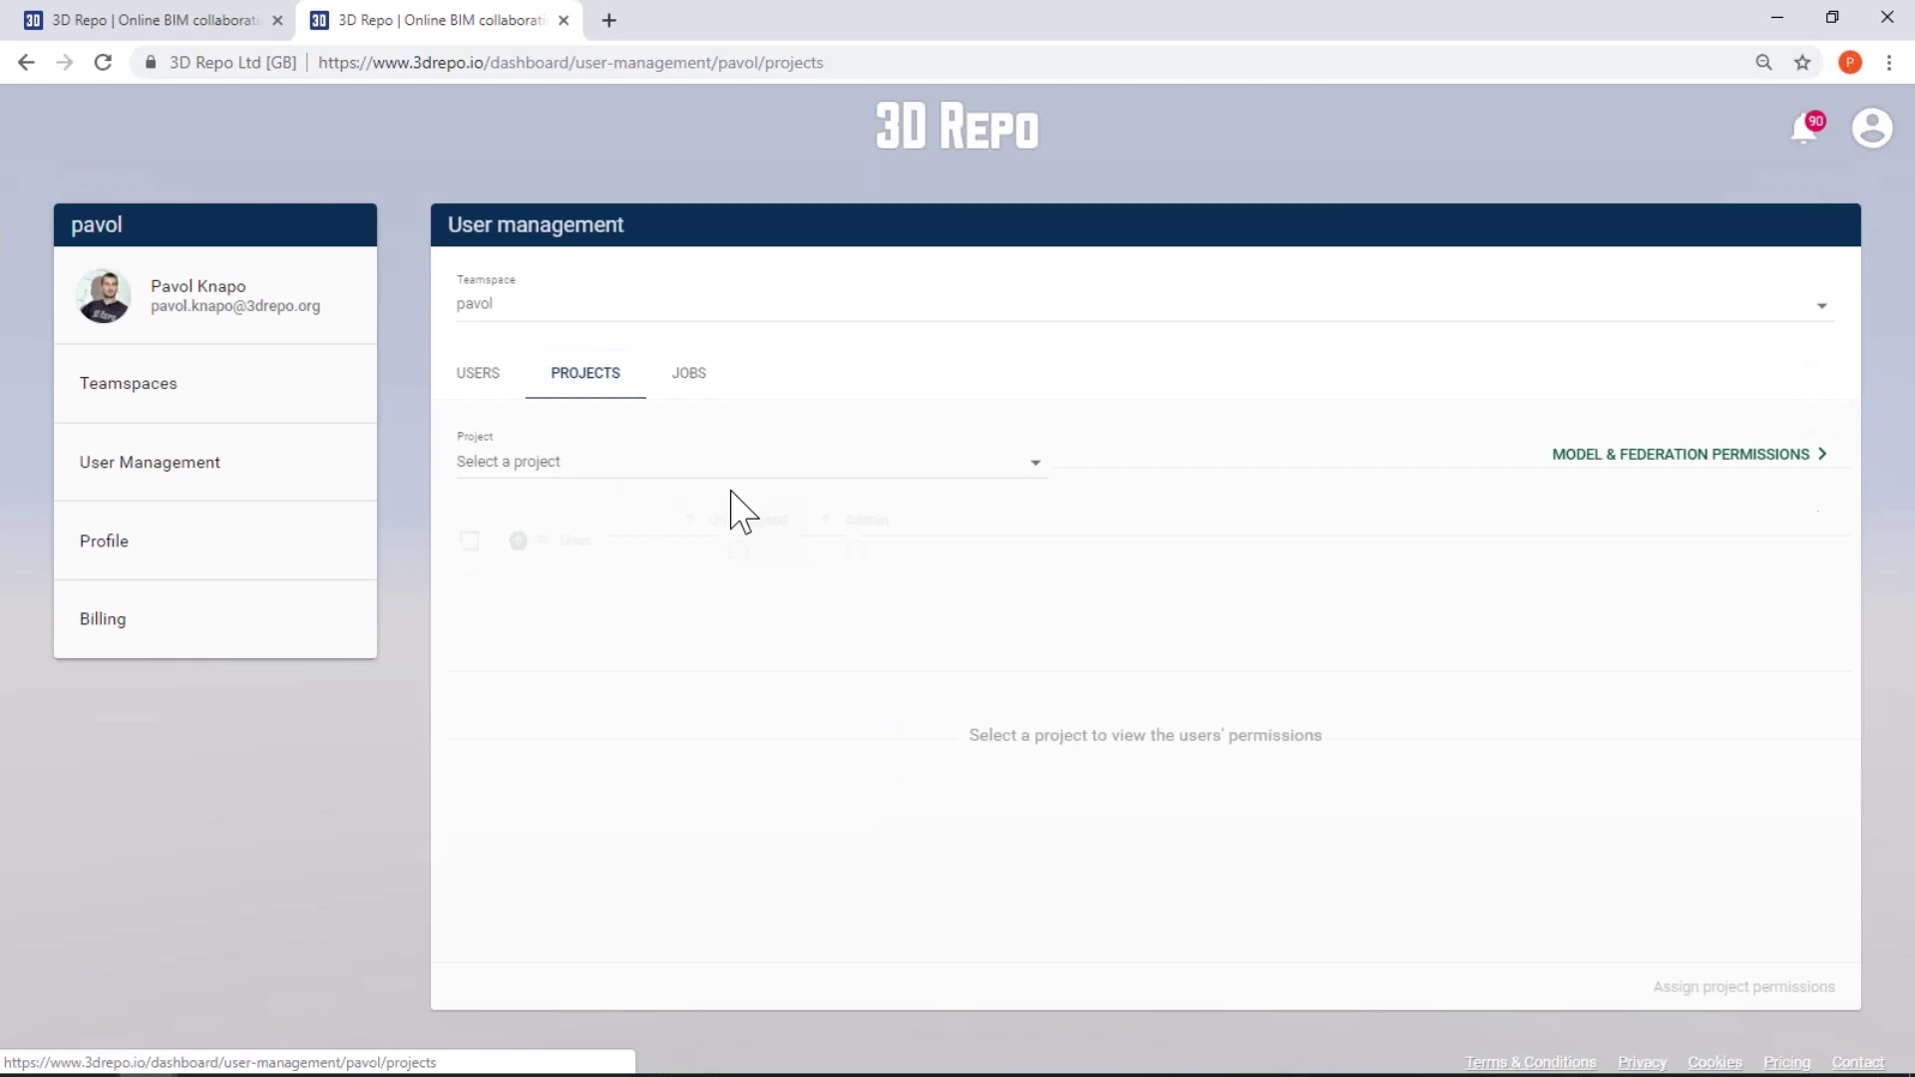
pyautogui.click(755, 471)
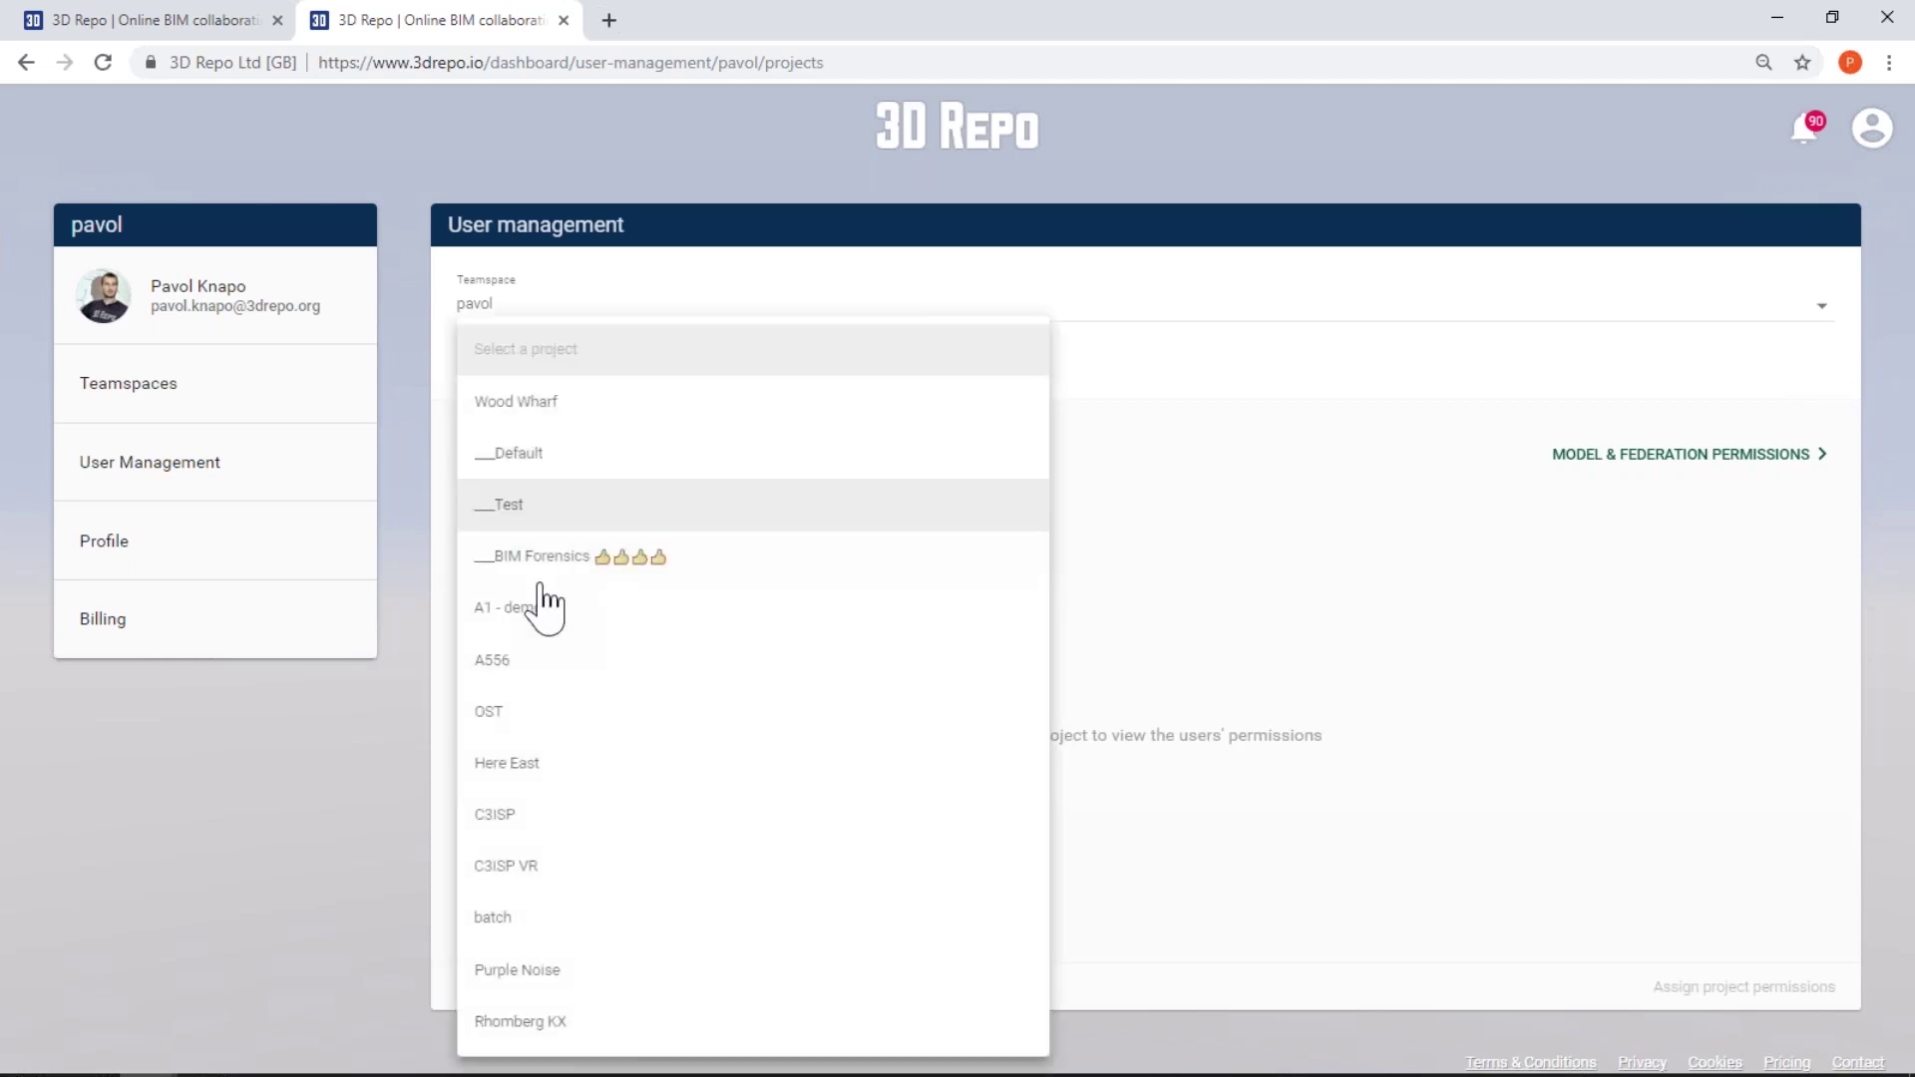
pyautogui.click(505, 917)
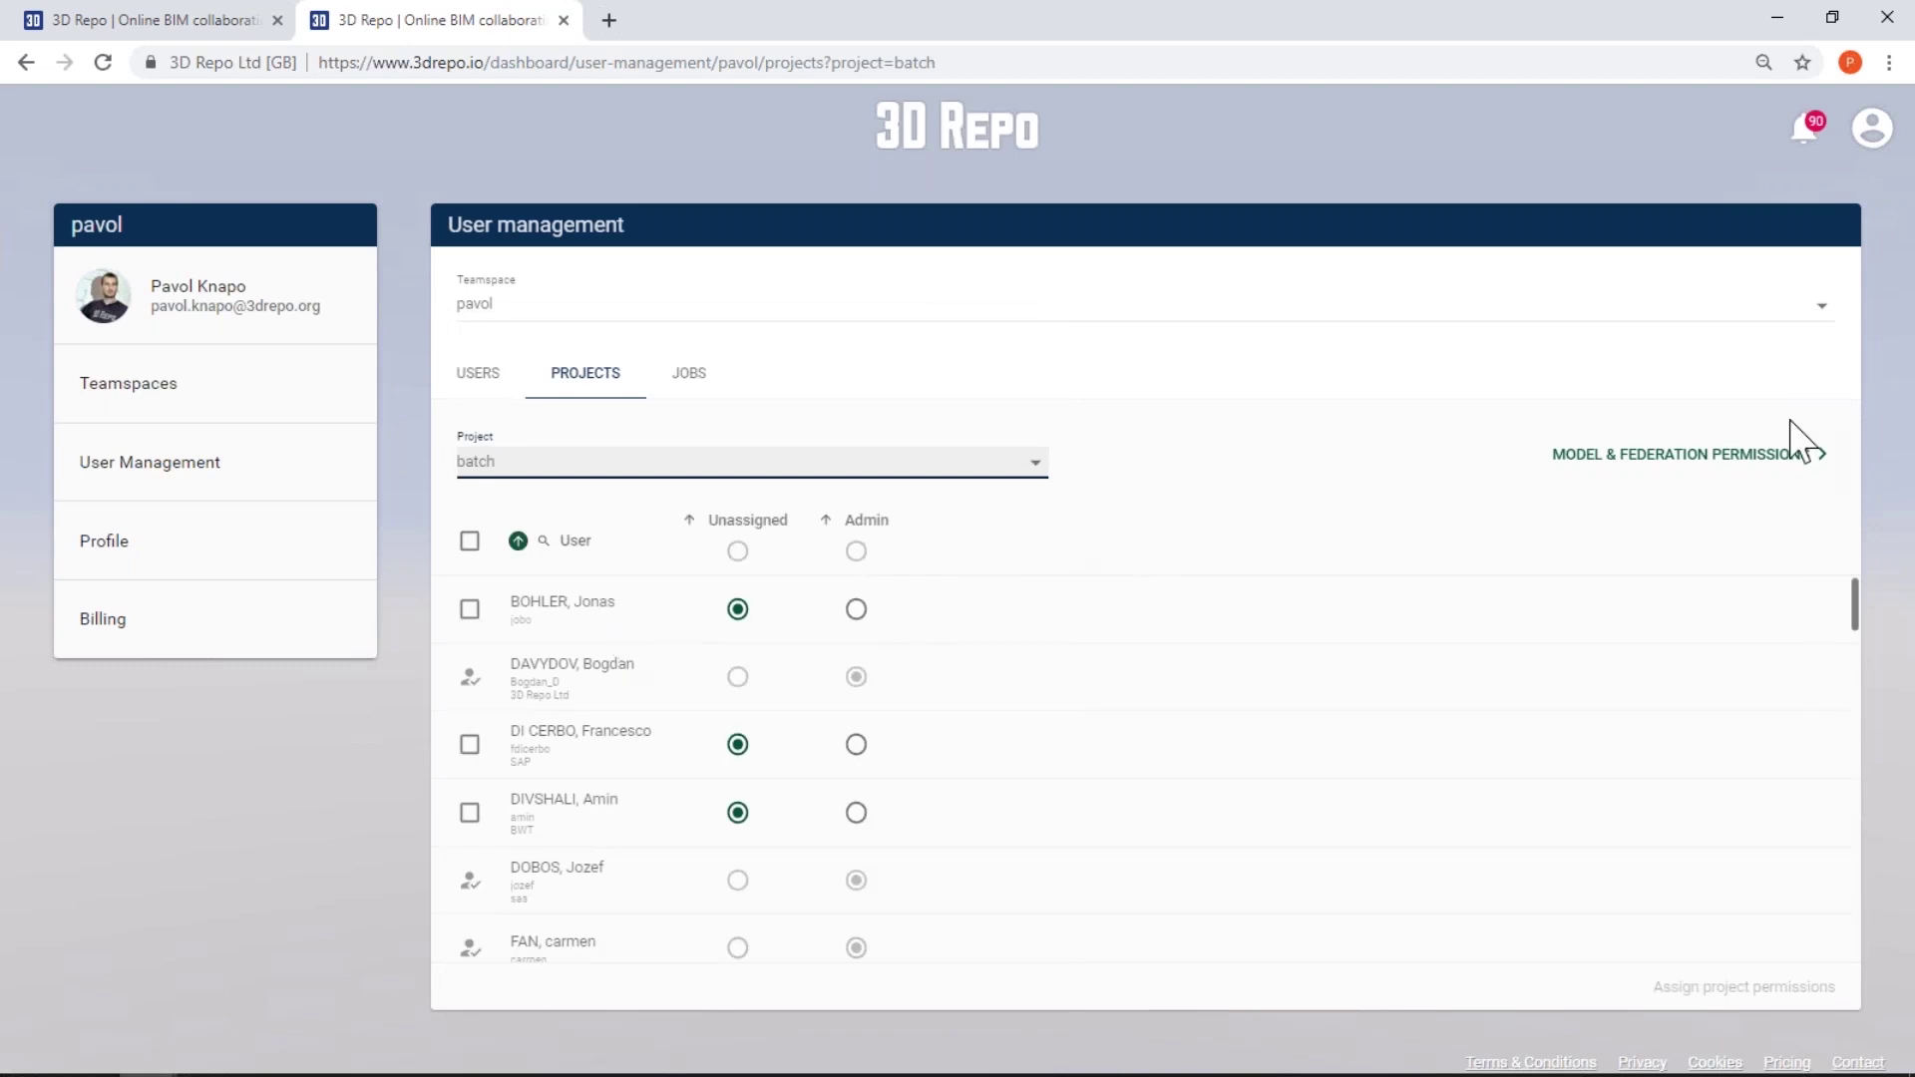
pyautogui.click(1703, 465)
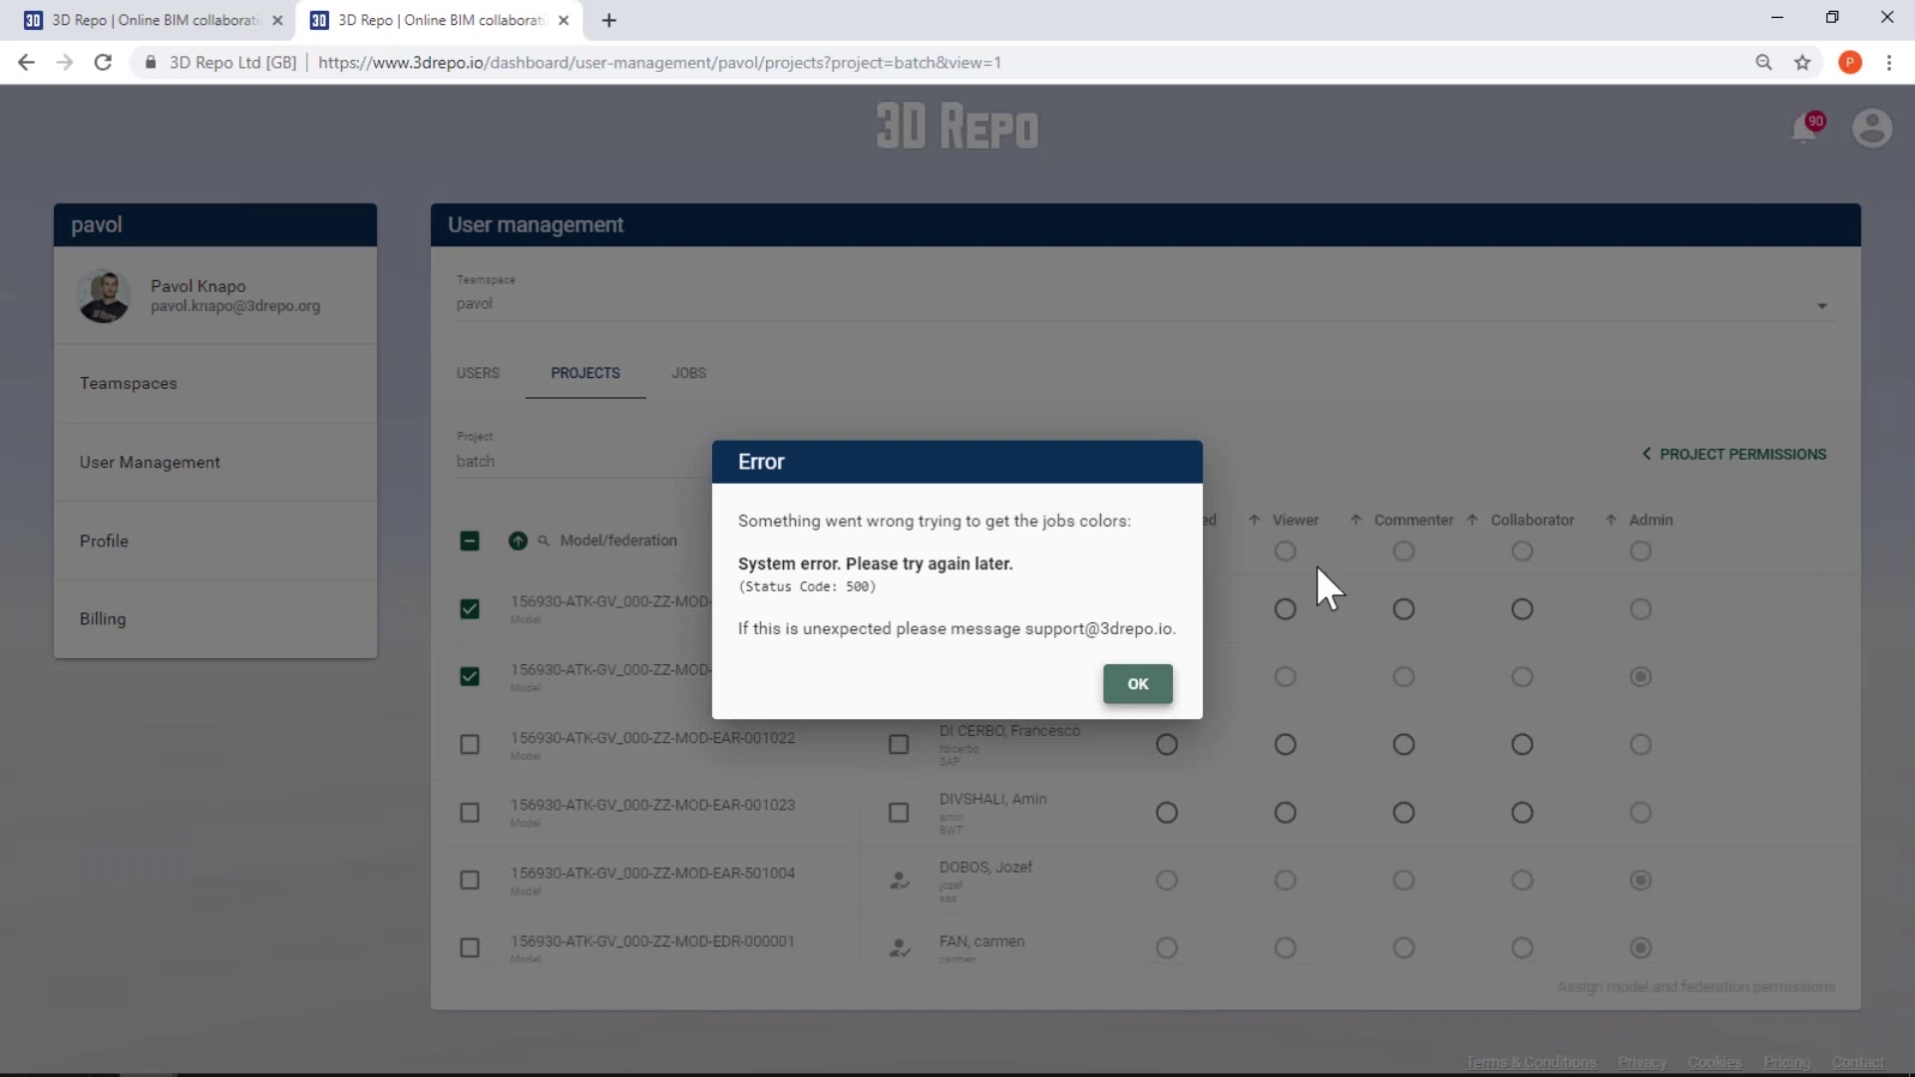
pyautogui.click(1316, 564)
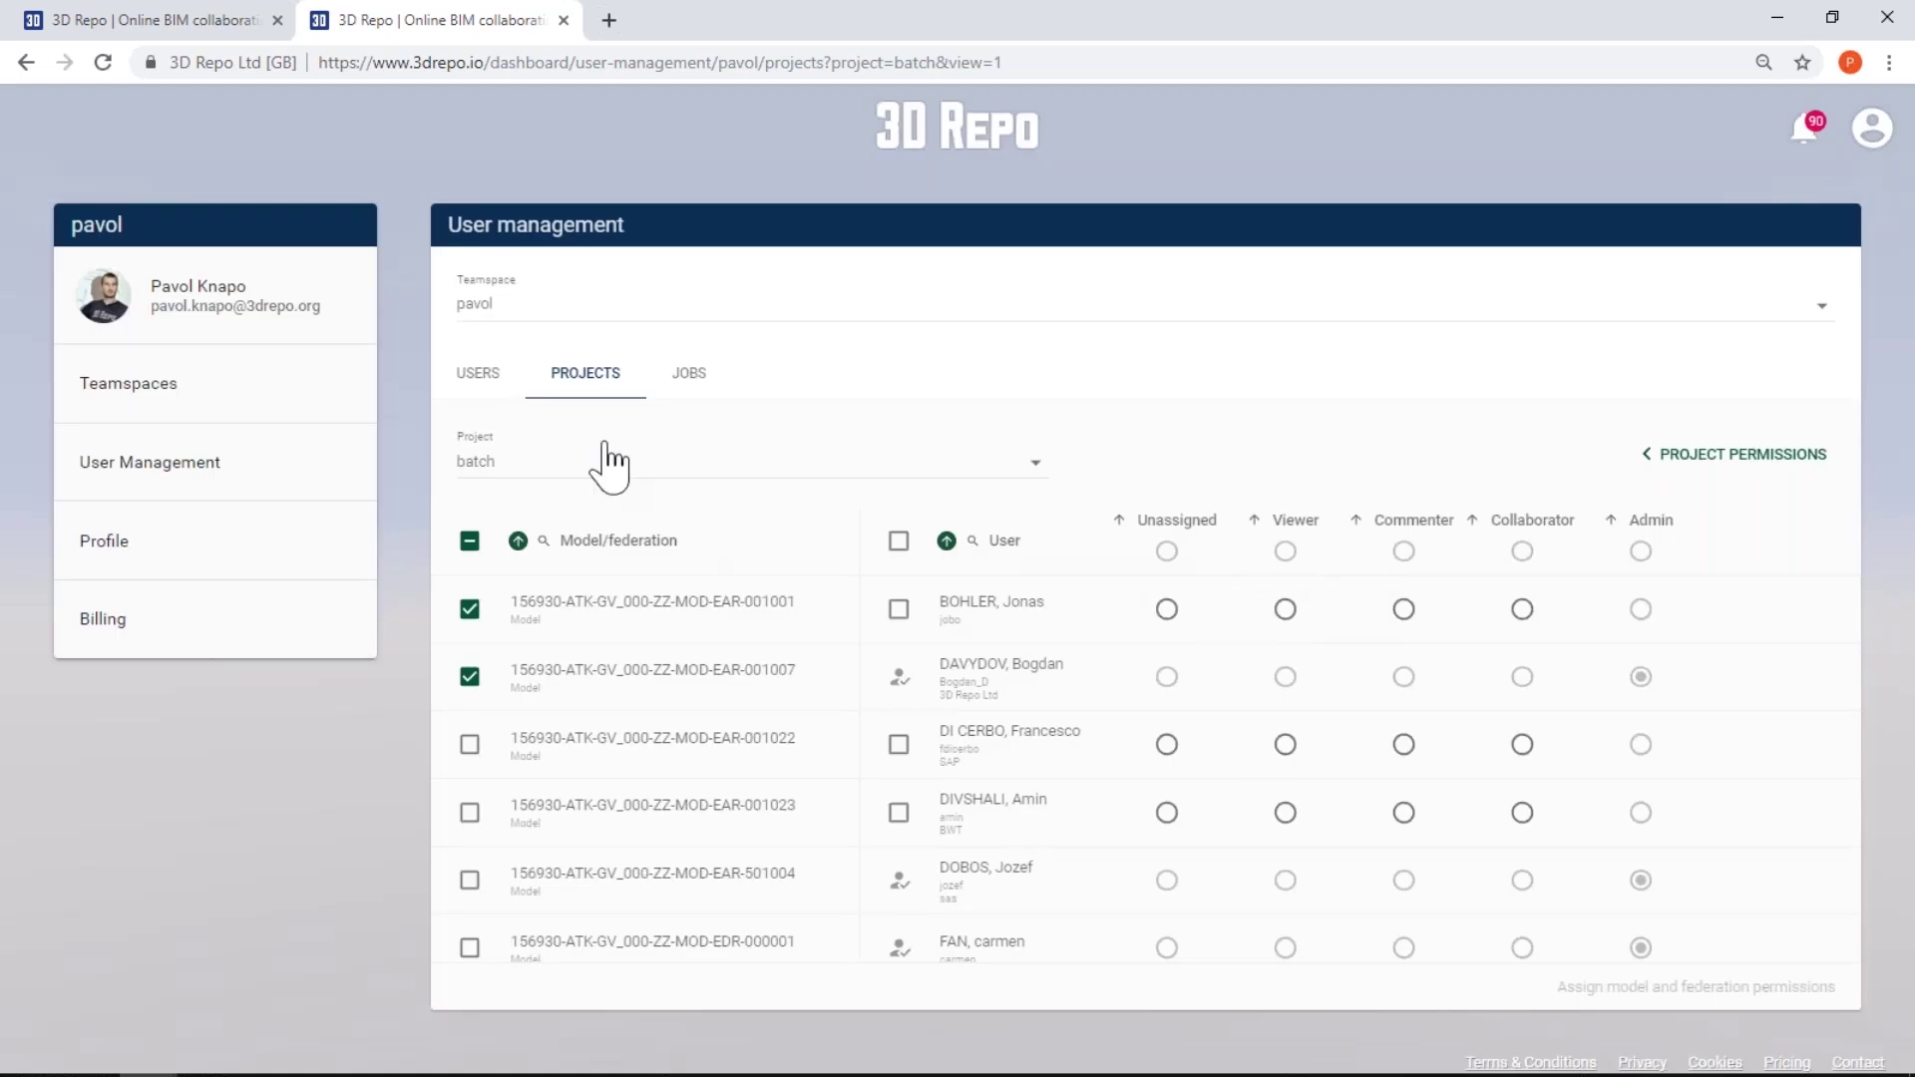
# Return to the Teamspaces overview, switch to the maximized 3D Repo Support Centre window and browse its Video Tutorials and BIM Forensics resources
pyautogui.click(155, 419)
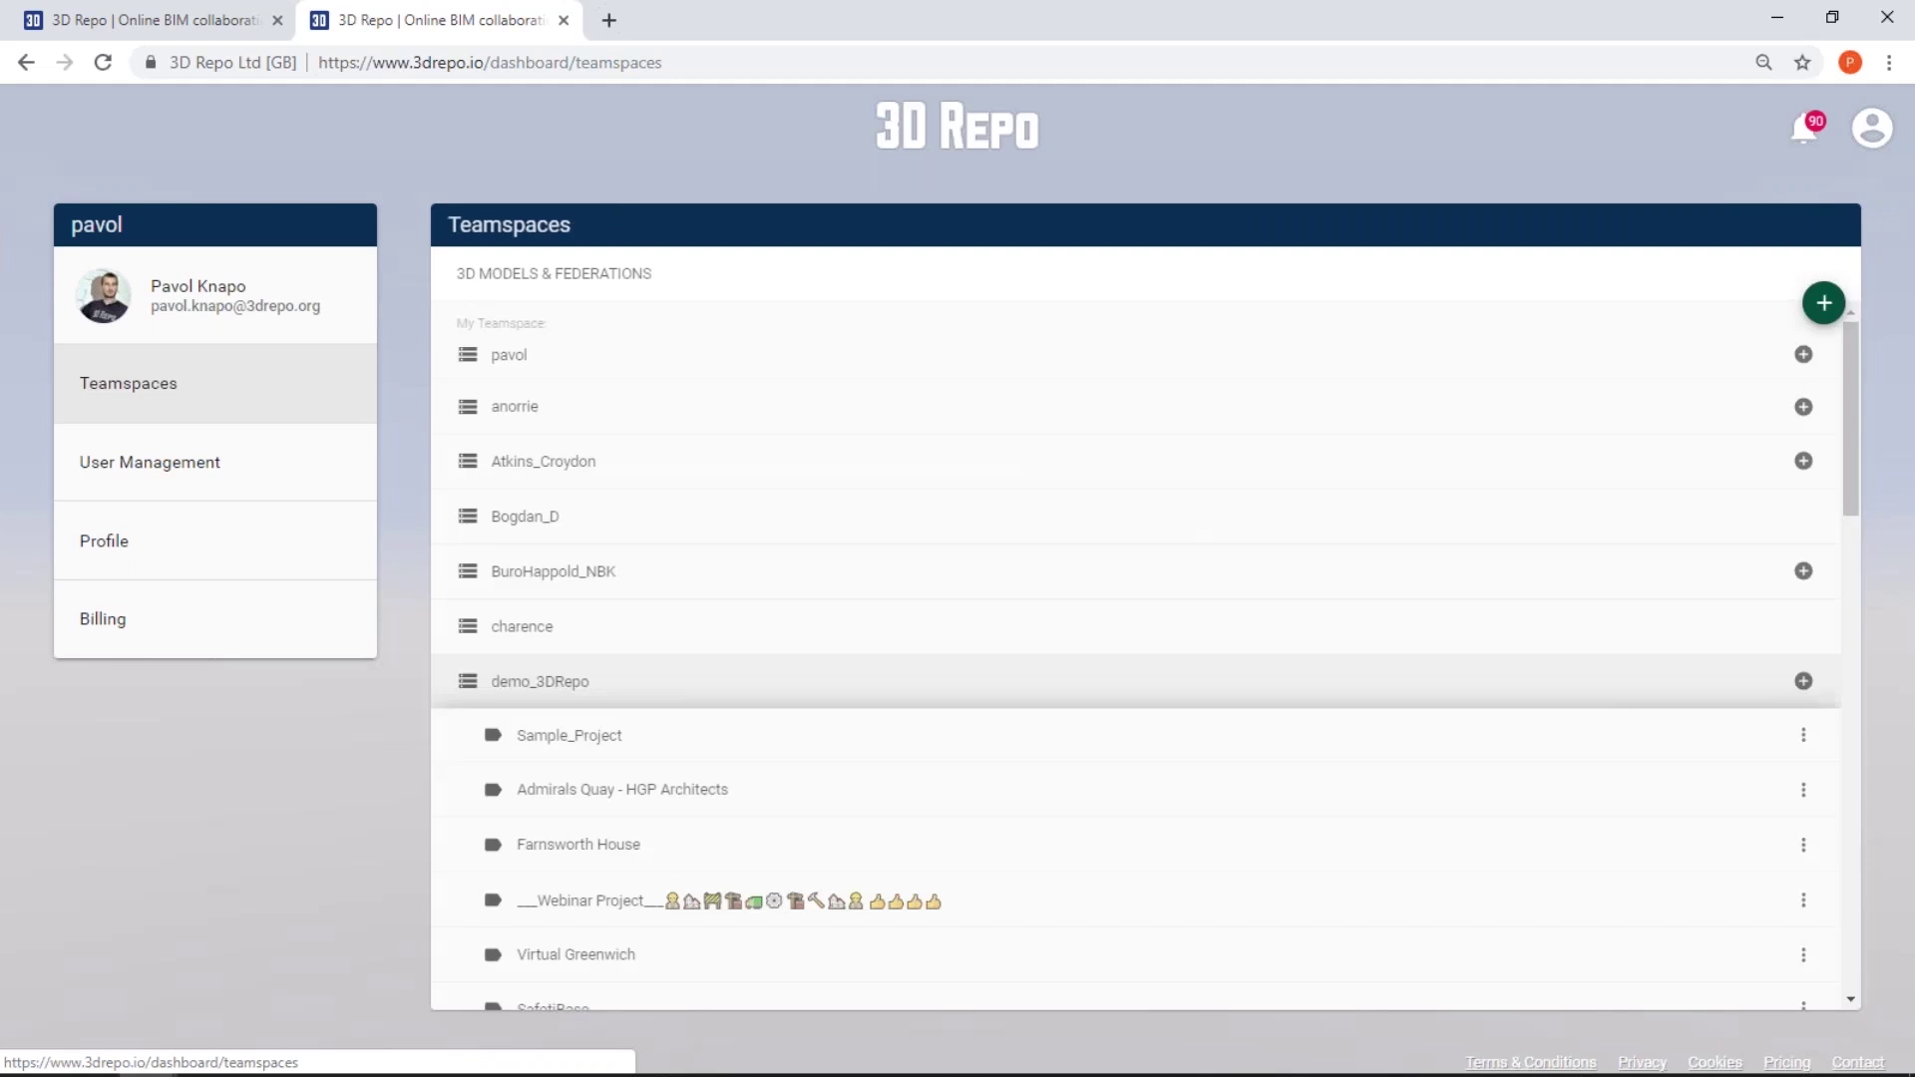
pyautogui.hotkey('alt', 'Tab')
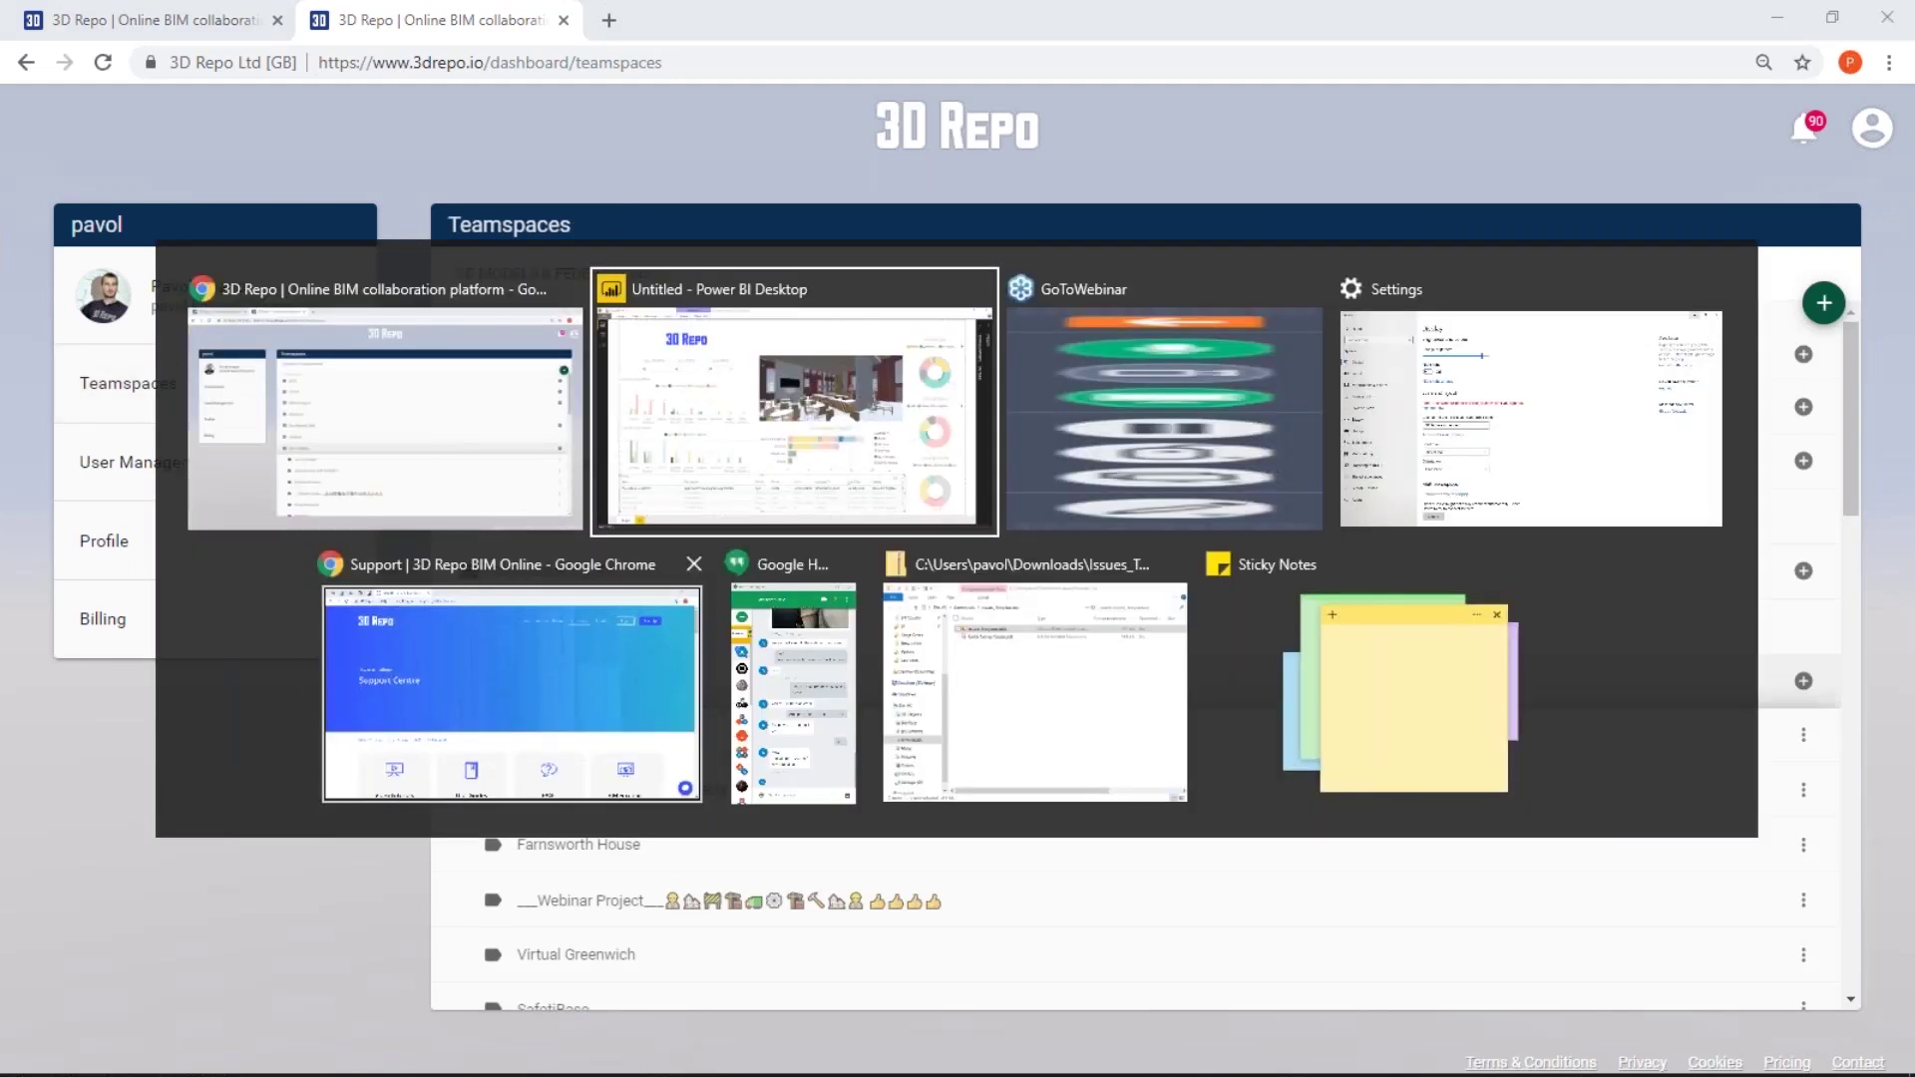
pyautogui.click(519, 703)
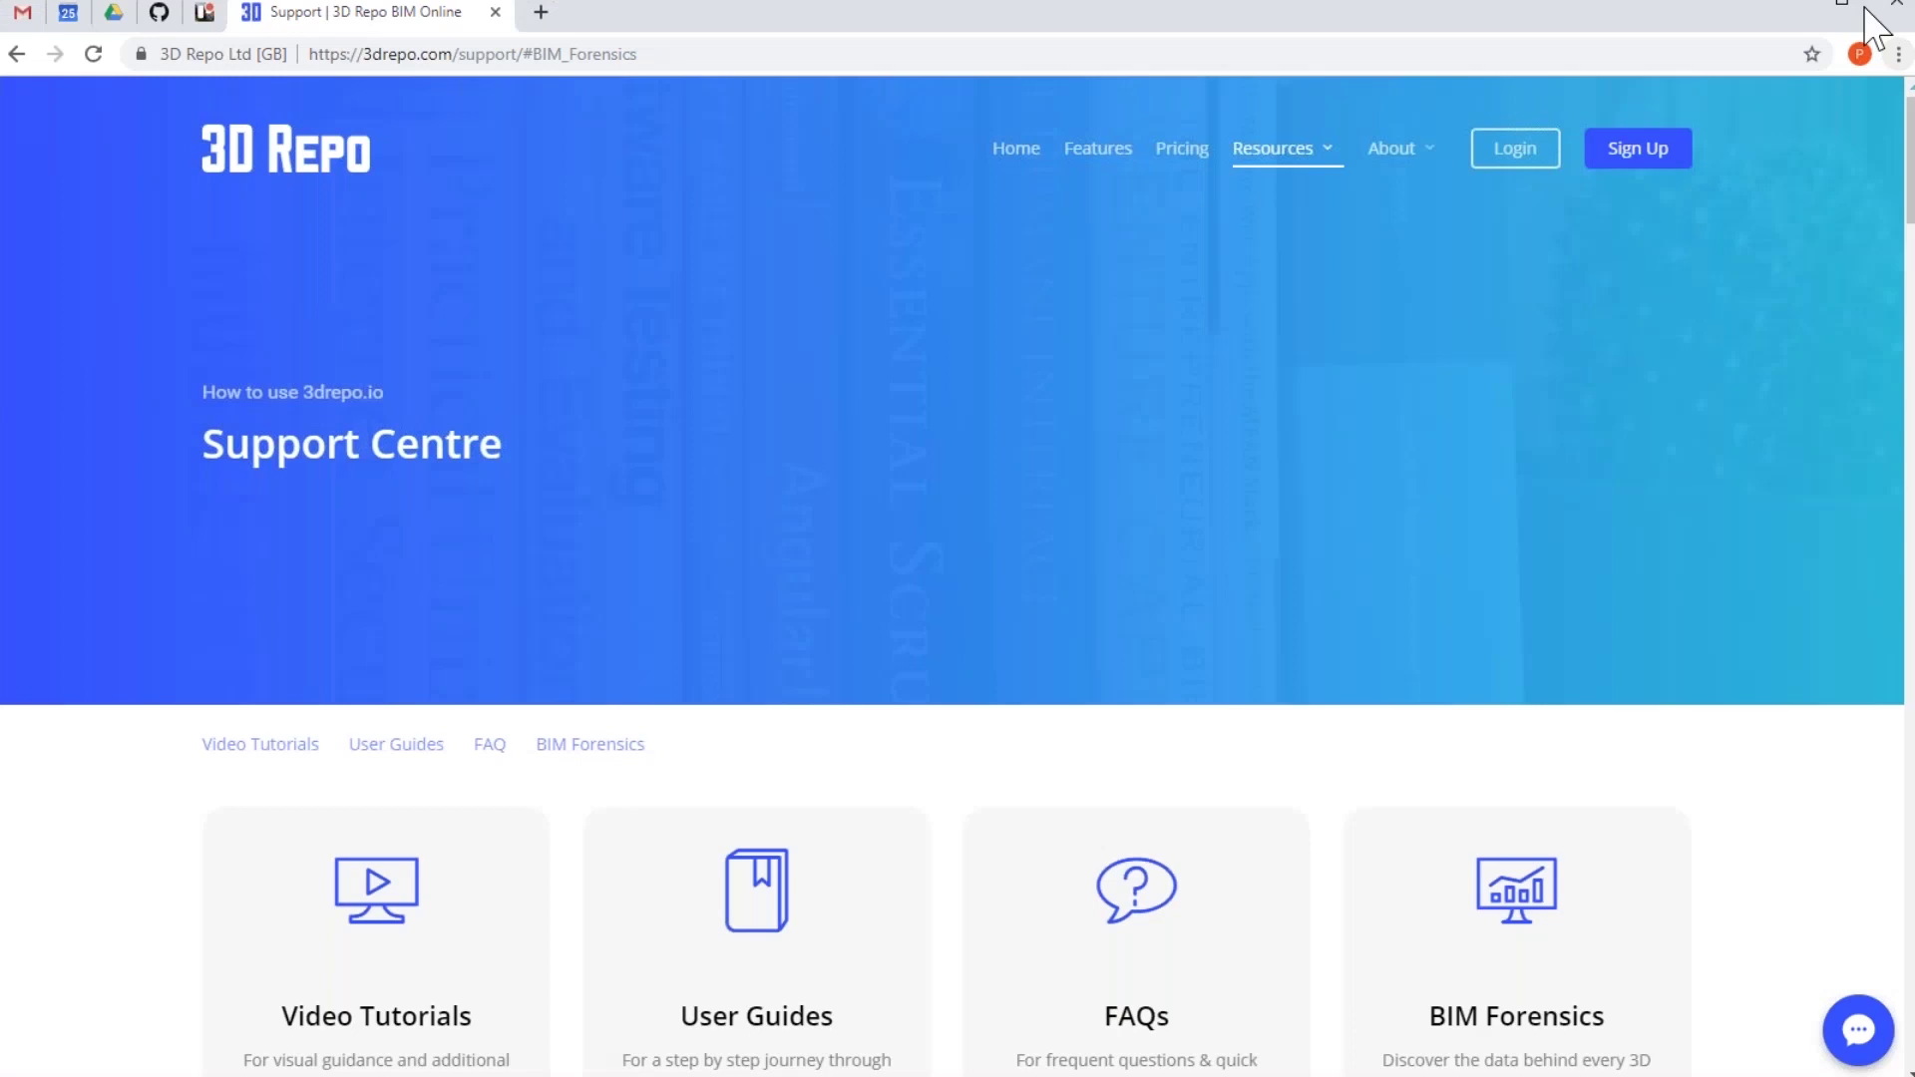
pyautogui.click(1843, 5)
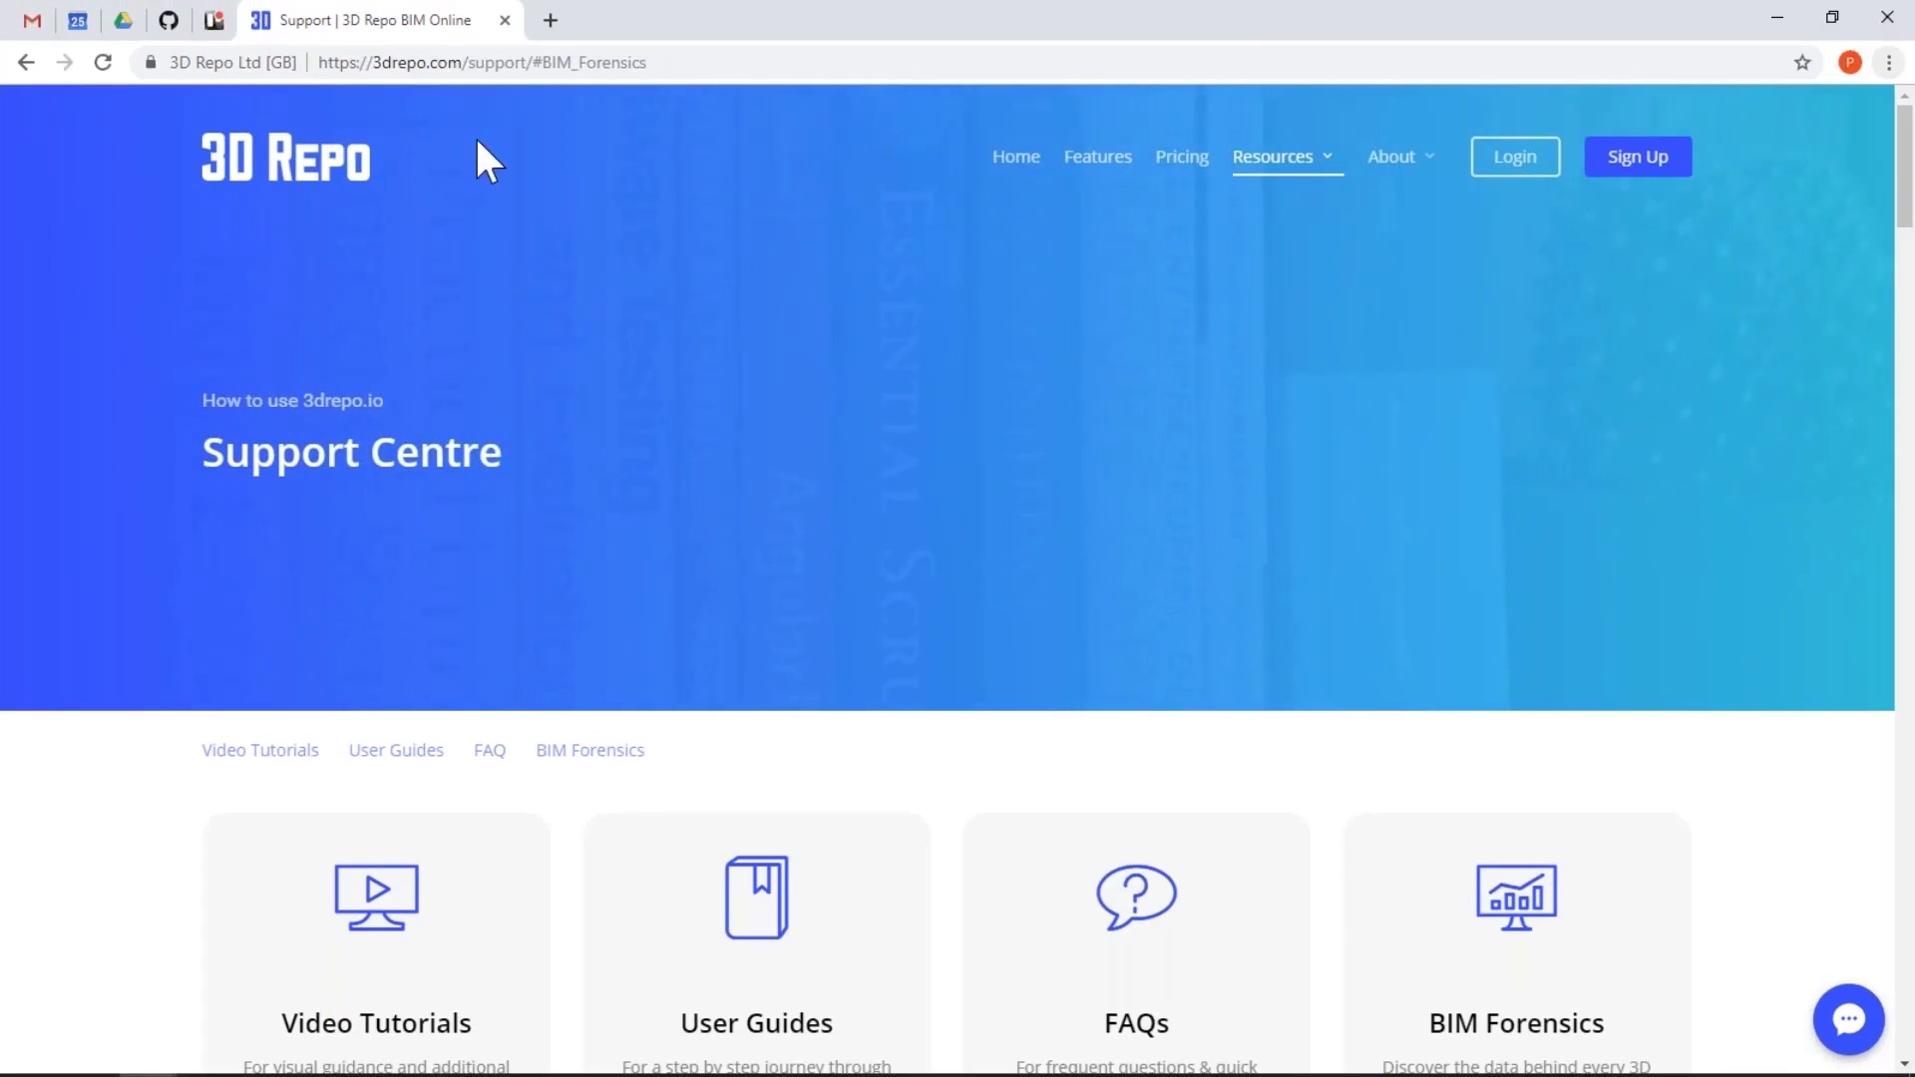
pyautogui.scroll(-1, 485, 613)
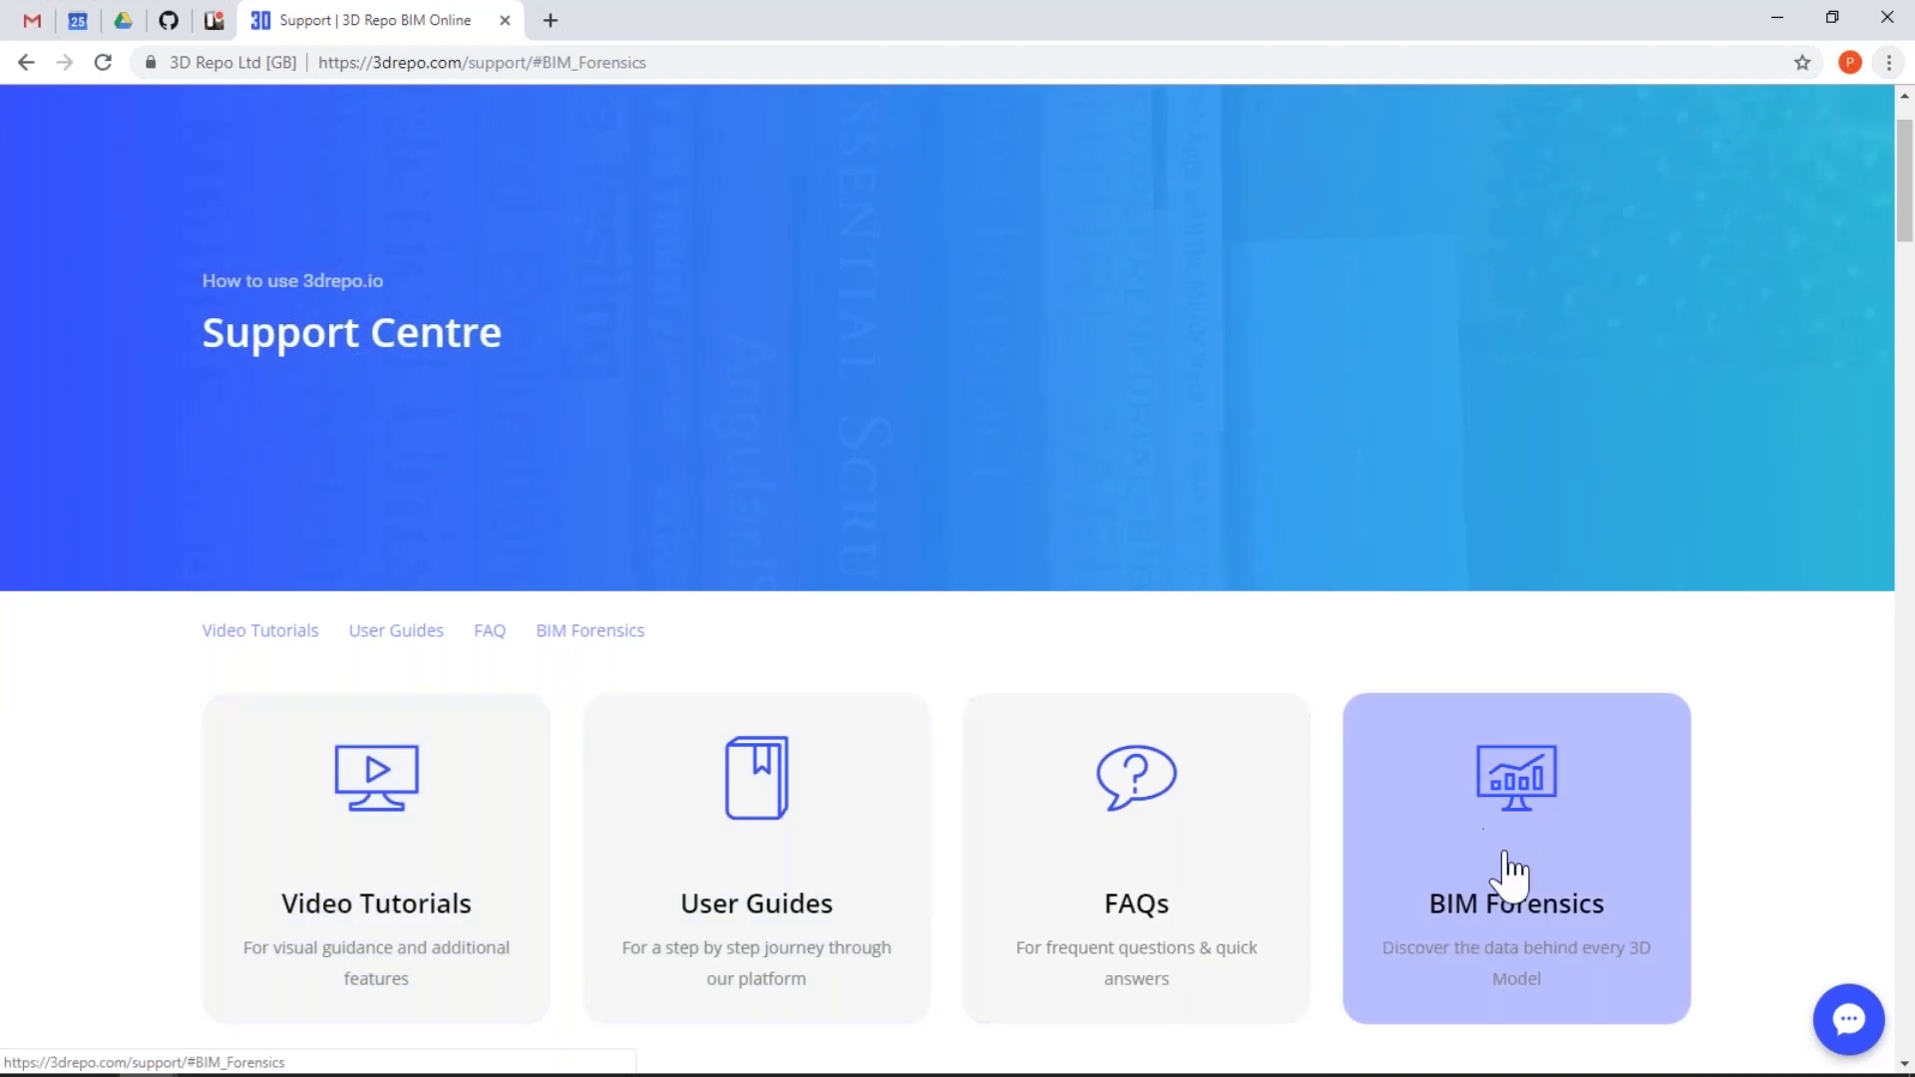
pyautogui.click(432, 834)
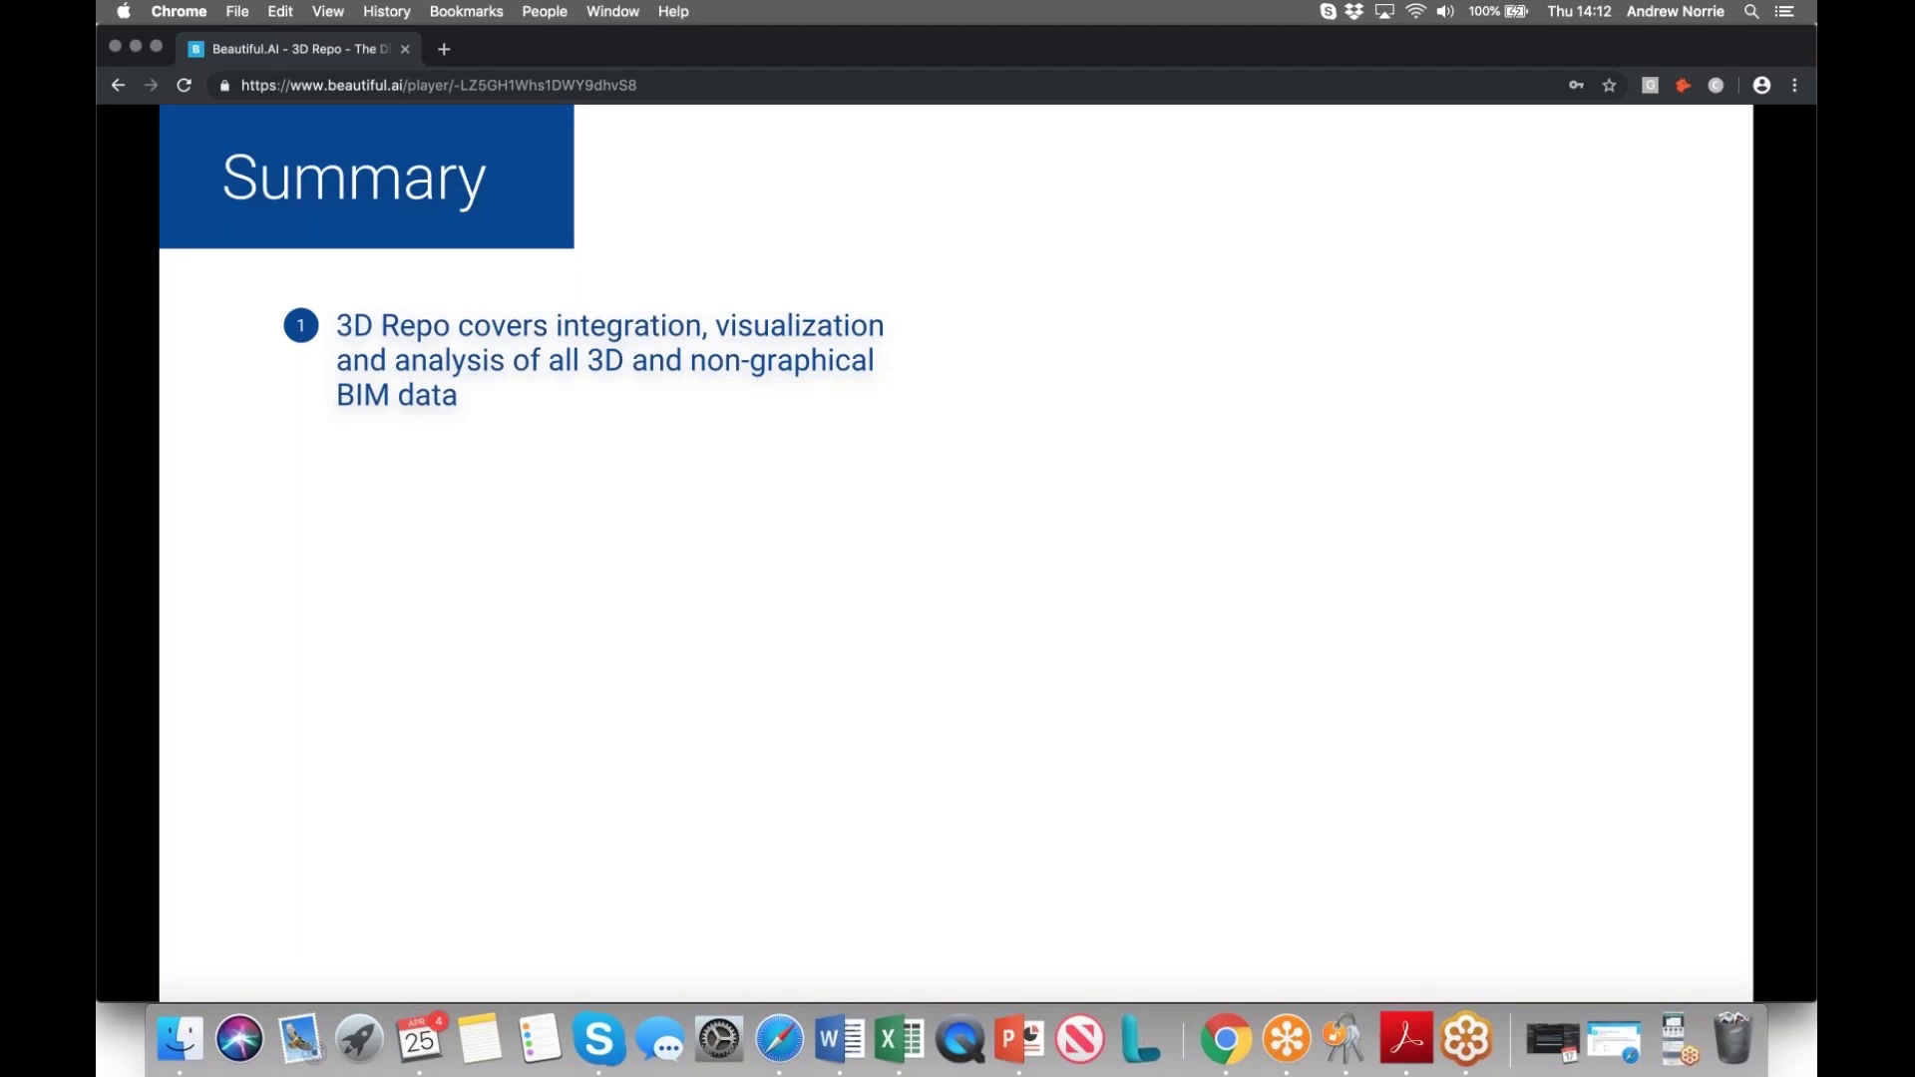
pyautogui.press('Right')
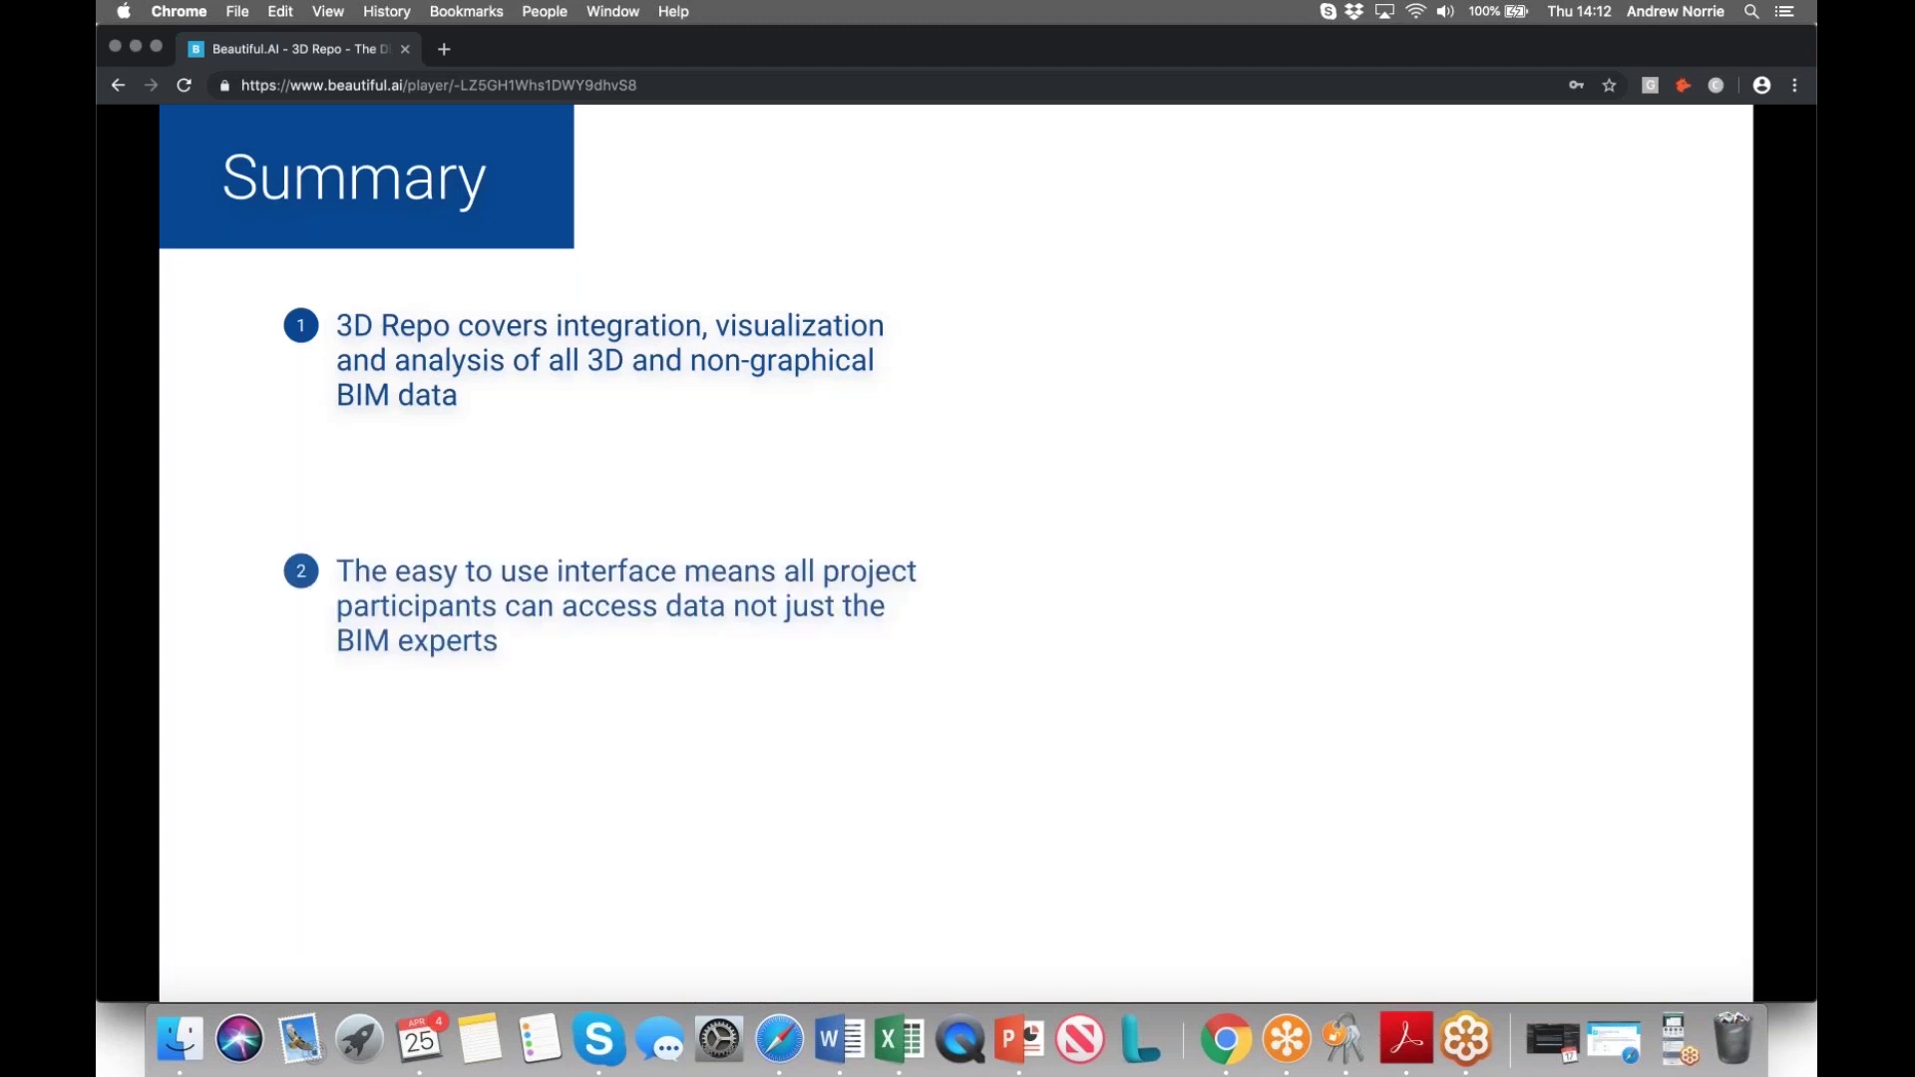